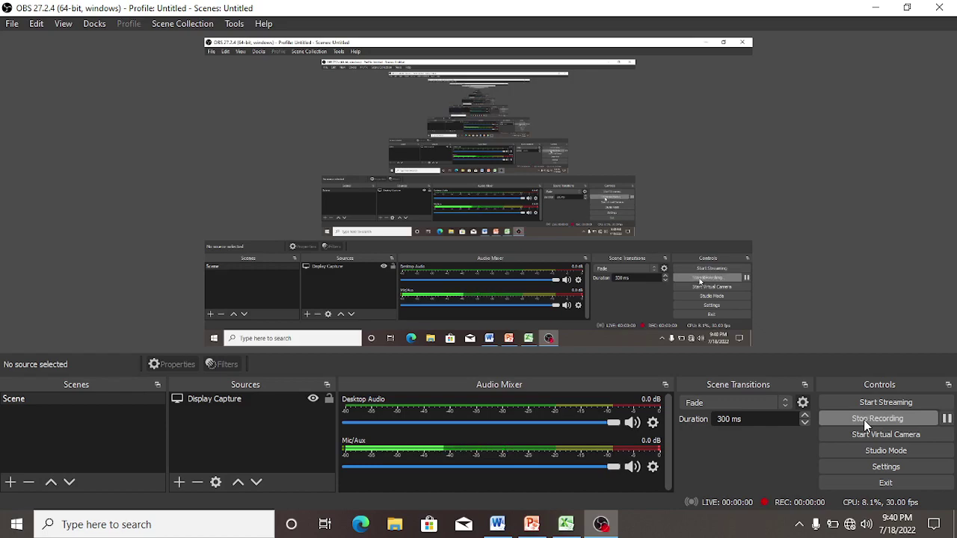
Step: Start the OBS screen recording and minimise OBS to show the CASH FLOWS presentation
{"action": "left_click", "coordinate": [864, 420]}
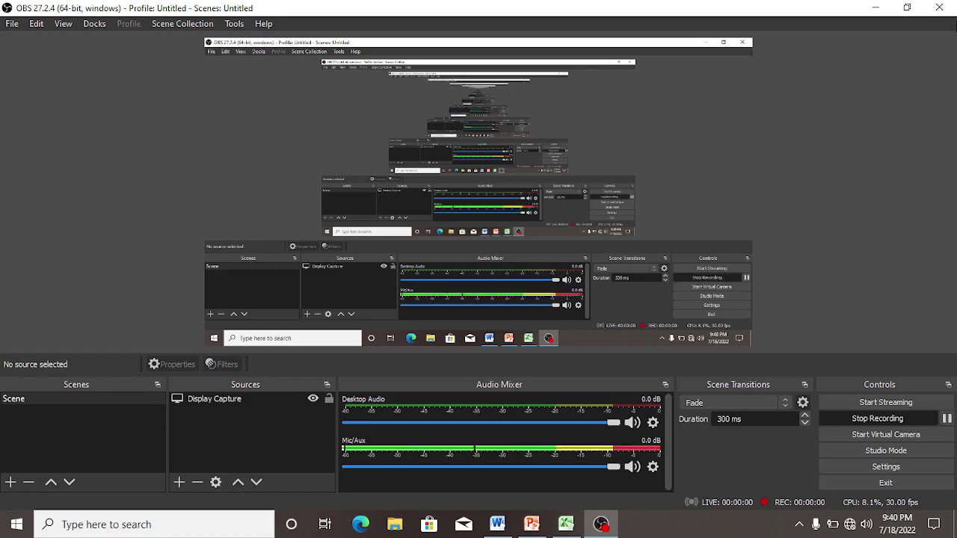
{"action": "left_click", "coordinate": [867, 7]}
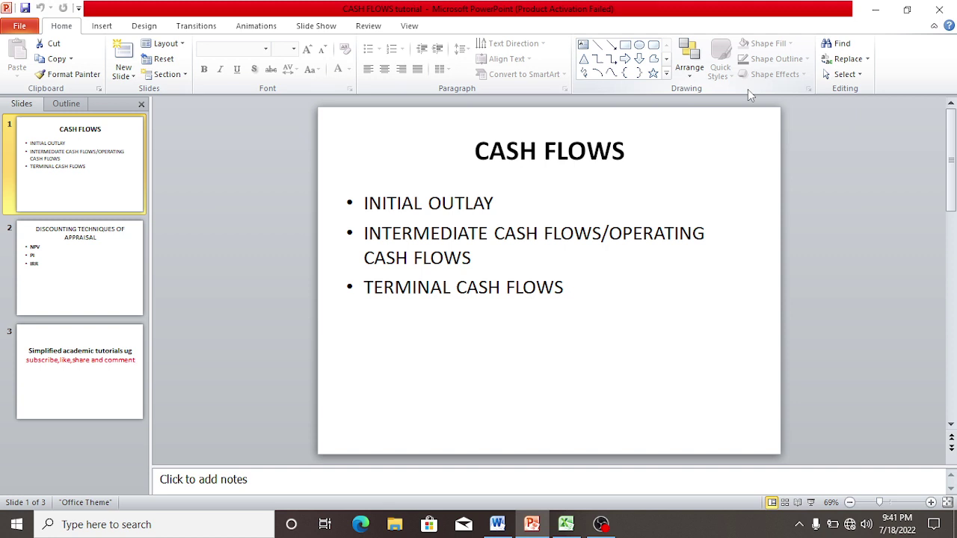
Step: Review the discounting-techniques and closing slides, then bring up the MASIKU question in Word
{"action": "left_click", "coordinate": [117, 279]}
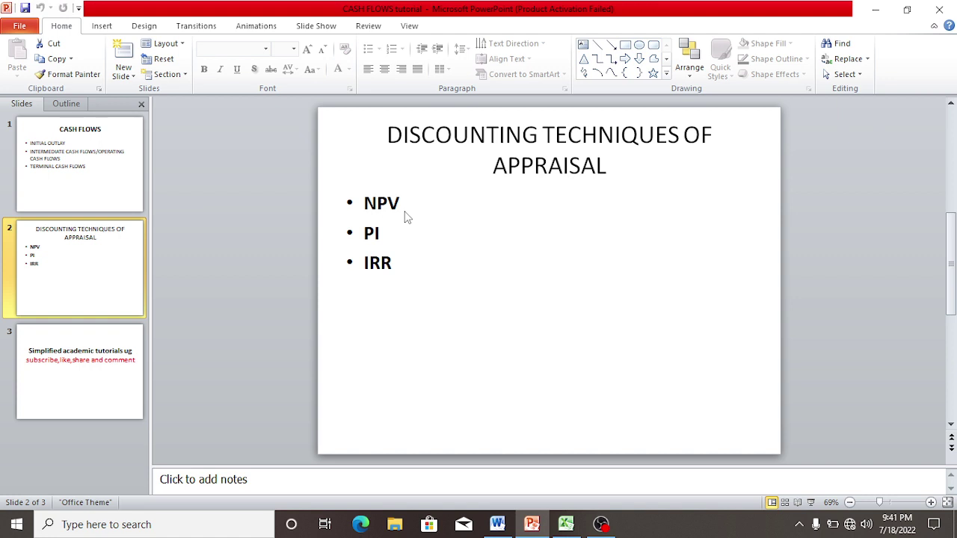
{"action": "left_click", "coordinate": [81, 356]}
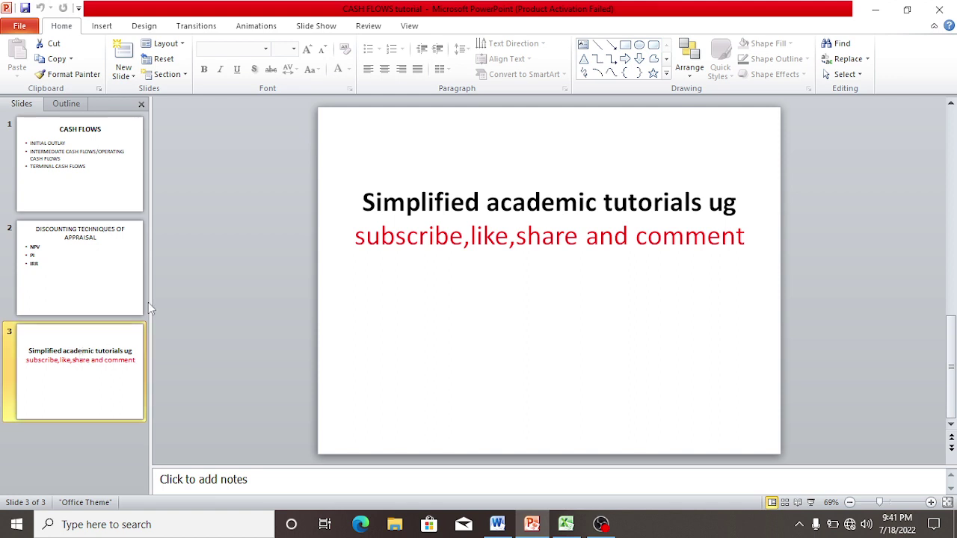
{"action": "left_click", "coordinate": [479, 197]}
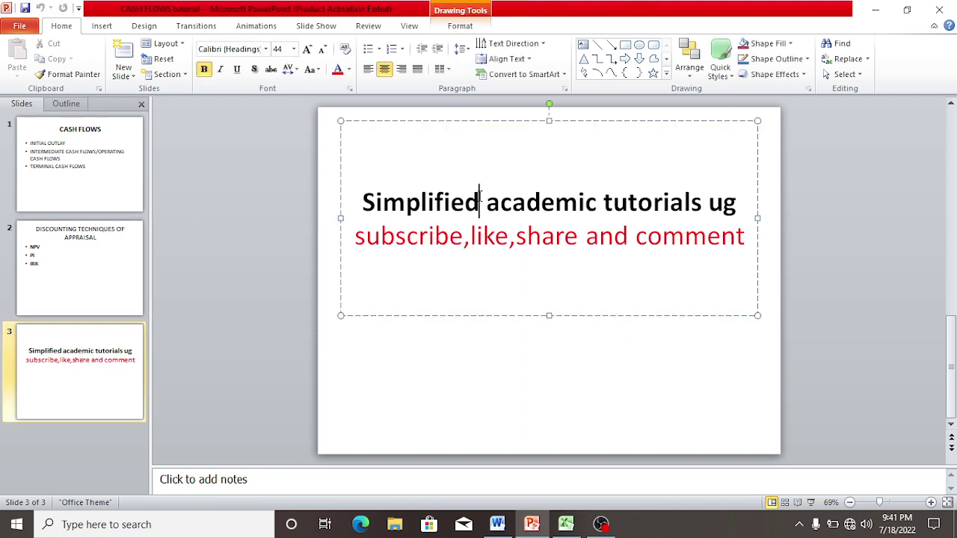
{"action": "left_click", "coordinate": [369, 196]}
{"action": "left_click_drag", "start_coordinate": [368, 196], "coordinate": [763, 215]}
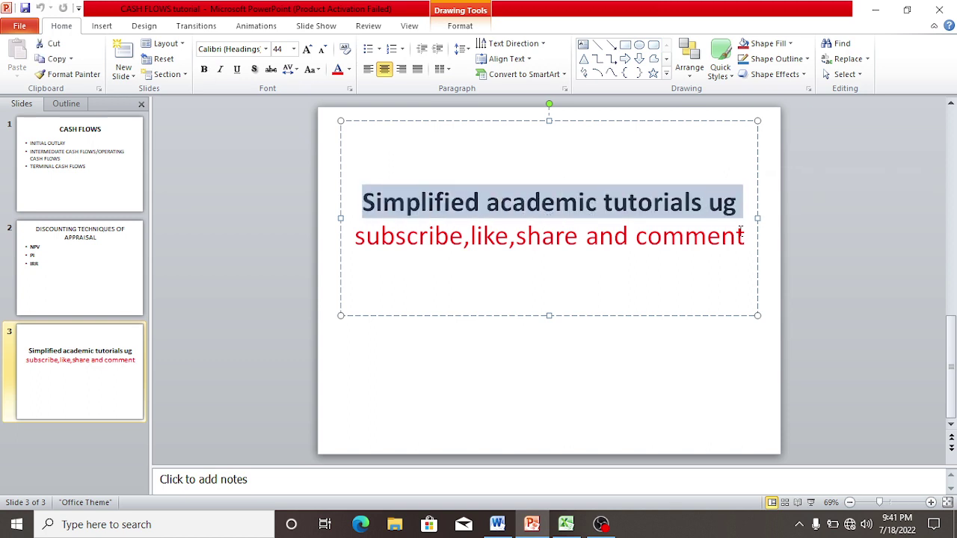
{"action": "left_click", "coordinate": [742, 234]}
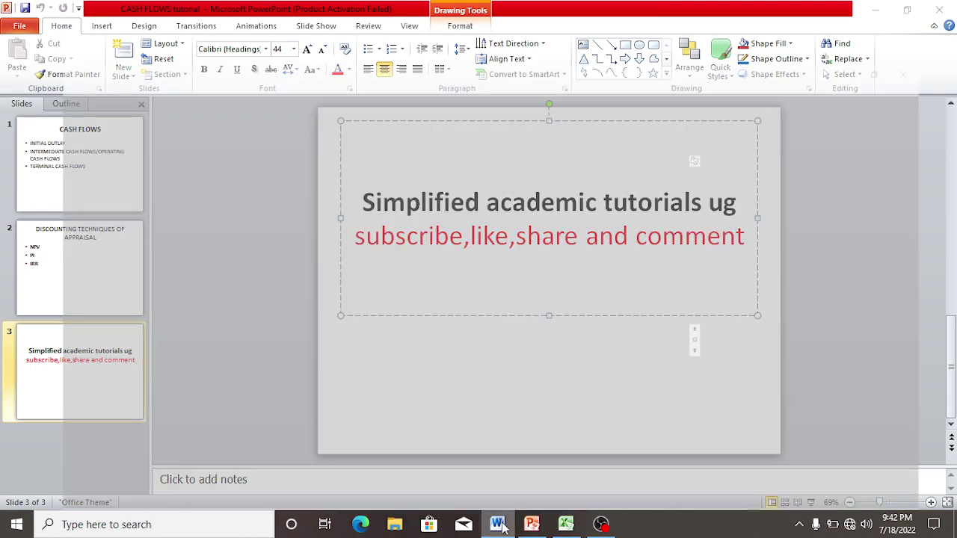
{"action": "left_click", "coordinate": [497, 460]}
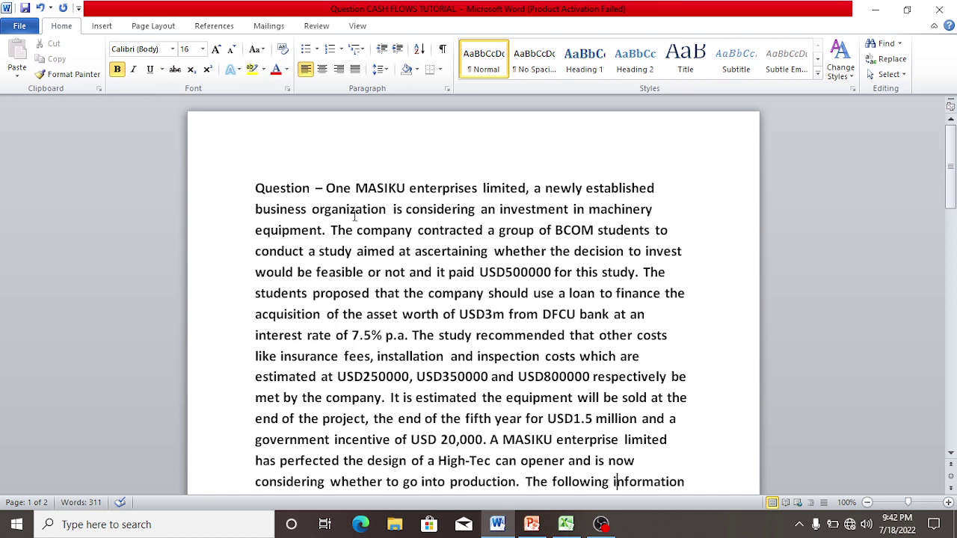
{"action": "left_click", "coordinate": [573, 528]}
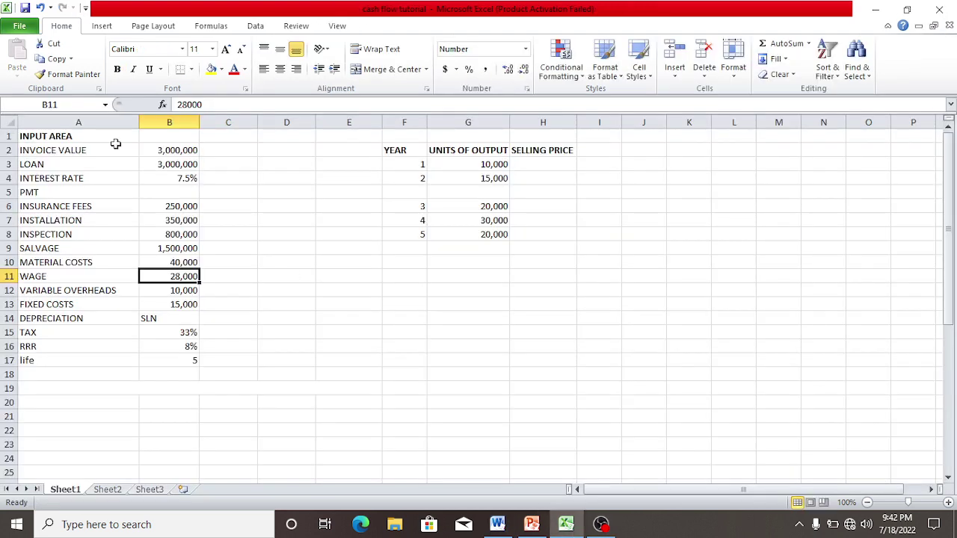
{"action": "left_click", "coordinate": [187, 150]}
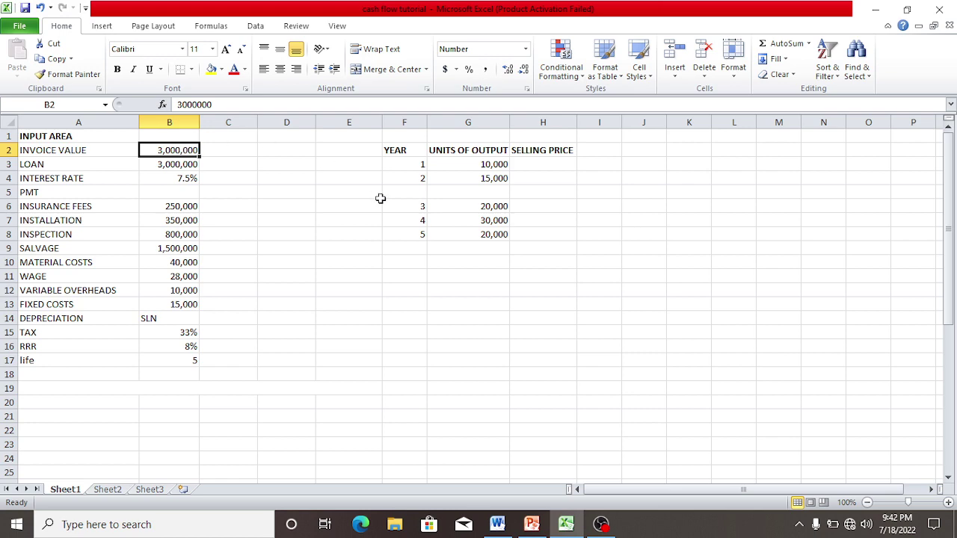
{"action": "left_click", "coordinate": [496, 523]}
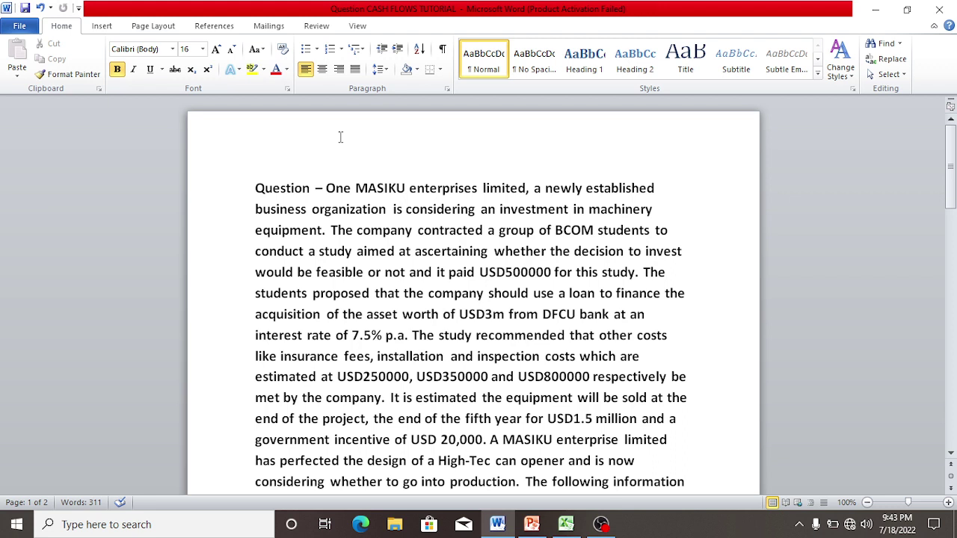
{"action": "left_click", "coordinate": [637, 272]}
{"action": "left_click", "coordinate": [500, 294]}
{"action": "left_click", "coordinate": [391, 400]}
{"action": "left_click", "coordinate": [391, 399]}
{"action": "left_click", "coordinate": [531, 440]}
{"action": "left_click", "coordinate": [491, 440]}
{"action": "left_click", "coordinate": [952, 160]}
{"action": "left_click_drag", "start_coordinate": [951, 160], "coordinate": [952, 199]}
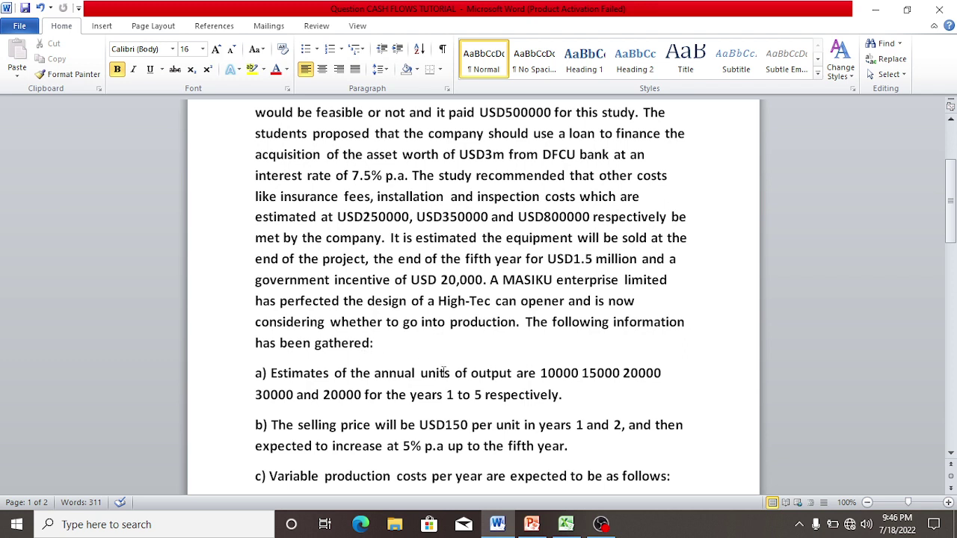
{"action": "left_click", "coordinate": [557, 373]}
{"action": "left_click", "coordinate": [561, 394]}
{"action": "left_click", "coordinate": [562, 449]}
{"action": "left_click_drag", "start_coordinate": [257, 369], "coordinate": [583, 449]}
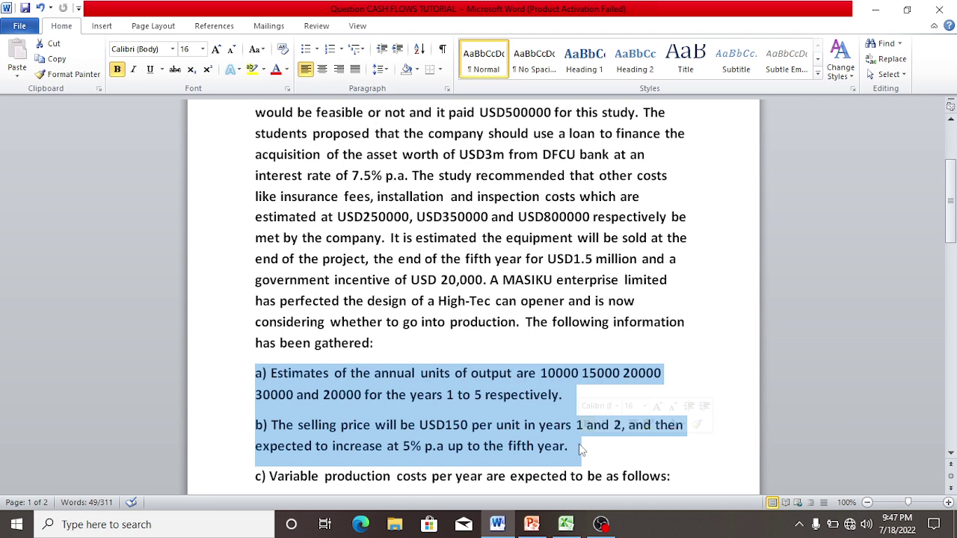
{"action": "left_click", "coordinate": [581, 449]}
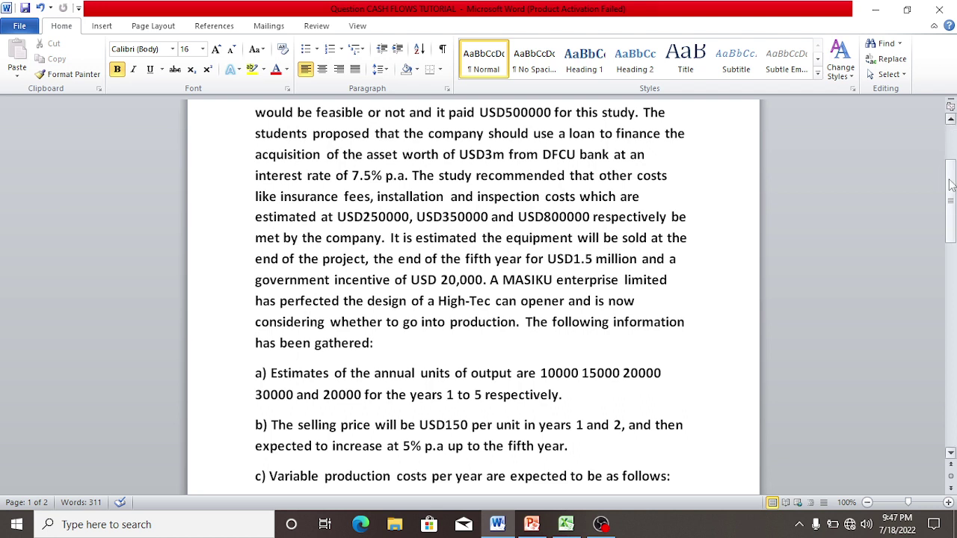
{"action": "right_click", "coordinate": [953, 226]}
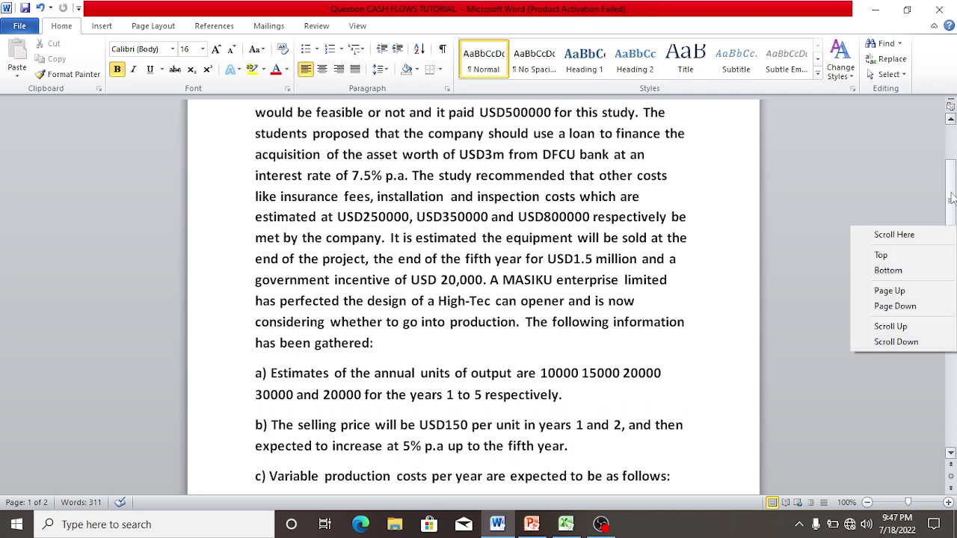
{"action": "left_click", "coordinate": [952, 197]}
{"action": "left_click_drag", "start_coordinate": [951, 198], "coordinate": [951, 211]}
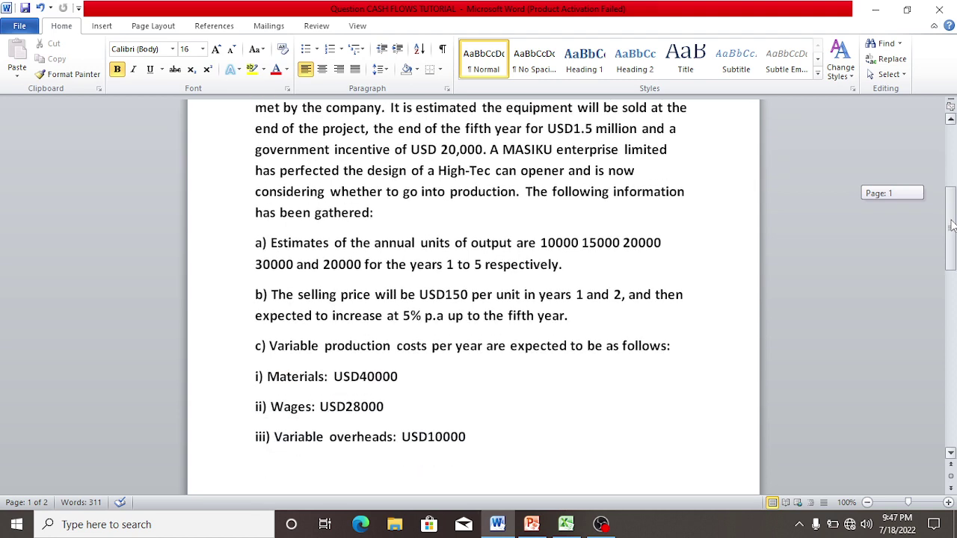
{"action": "left_click", "coordinate": [591, 316]}
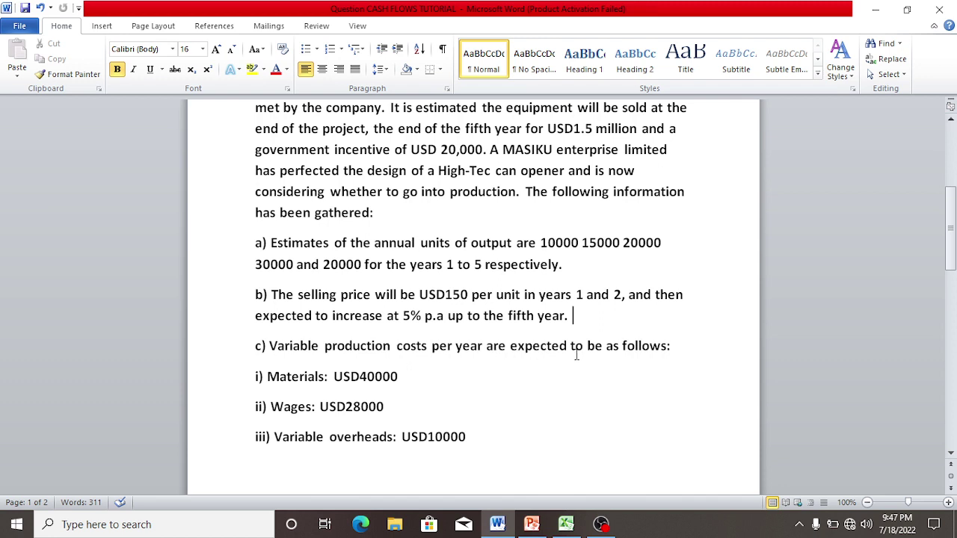
{"action": "left_click", "coordinate": [268, 376]}
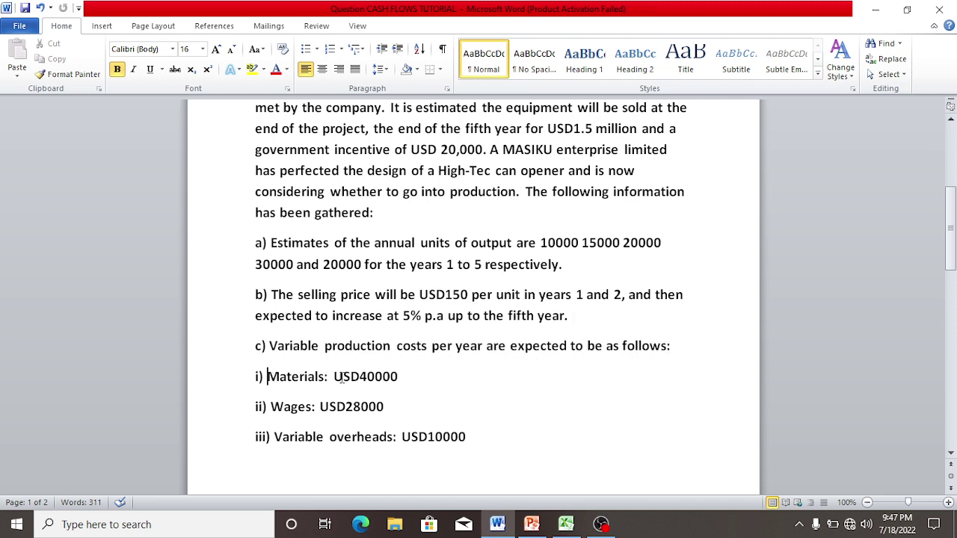
{"action": "left_click", "coordinate": [401, 379]}
{"action": "left_click_drag", "start_coordinate": [400, 379], "coordinate": [294, 447]}
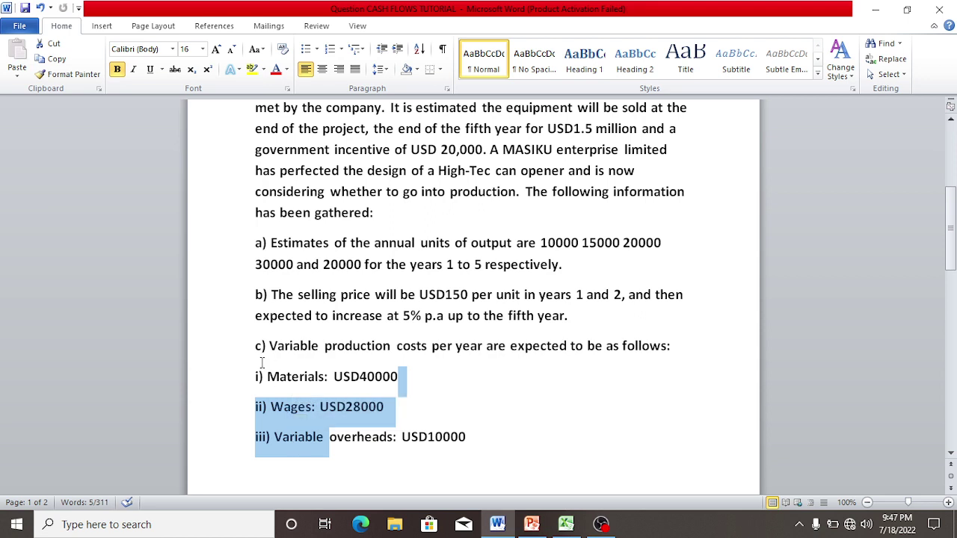
{"action": "left_click_drag", "start_coordinate": [258, 378], "coordinate": [481, 465]}
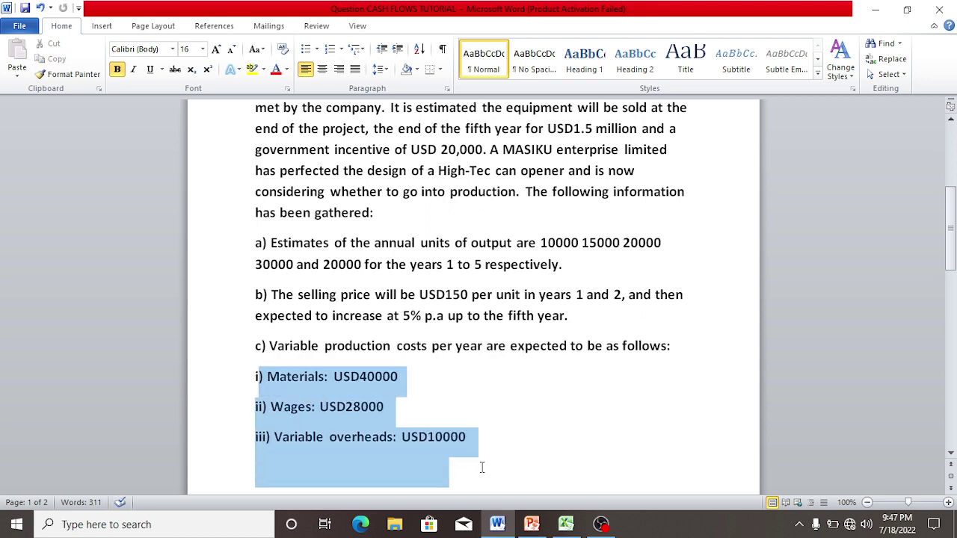
{"action": "left_click", "coordinate": [446, 403]}
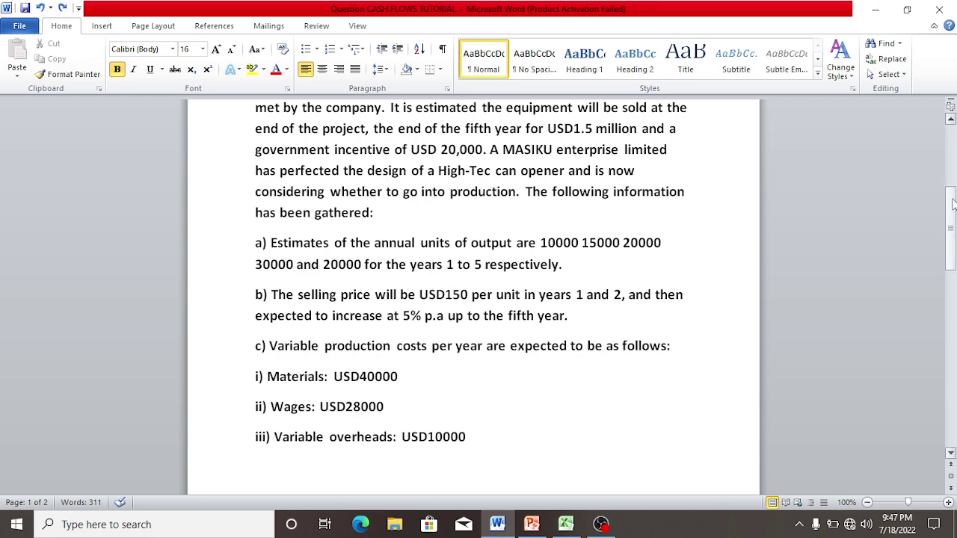
{"action": "left_click_drag", "start_coordinate": [951, 189], "coordinate": [954, 275]}
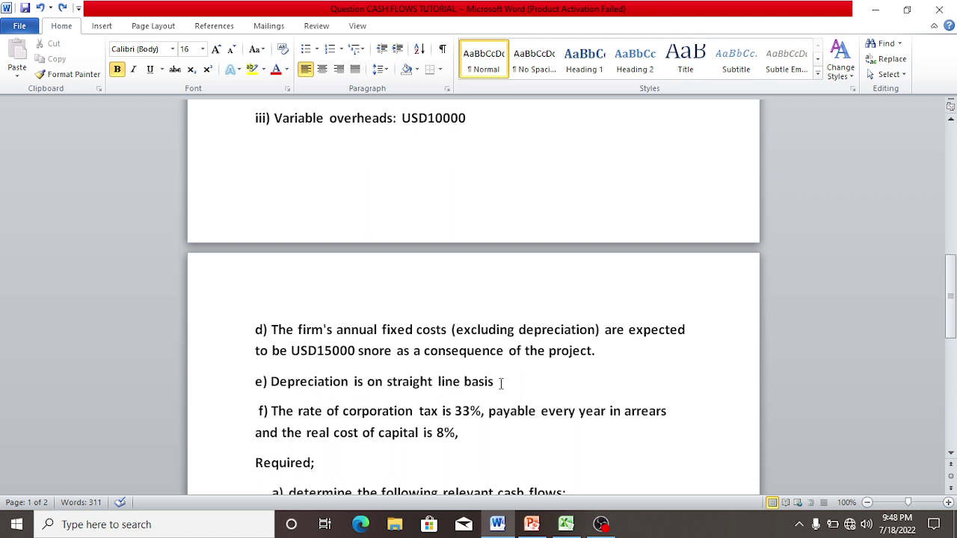
{"action": "left_click", "coordinate": [283, 433]}
{"action": "left_click_drag", "start_coordinate": [458, 438], "coordinate": [289, 438]}
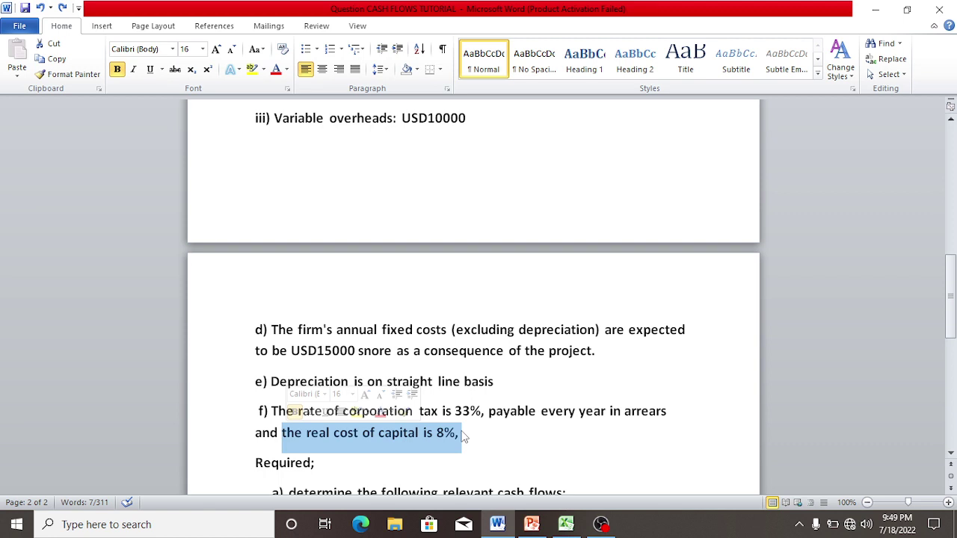
{"action": "left_click", "coordinate": [482, 430]}
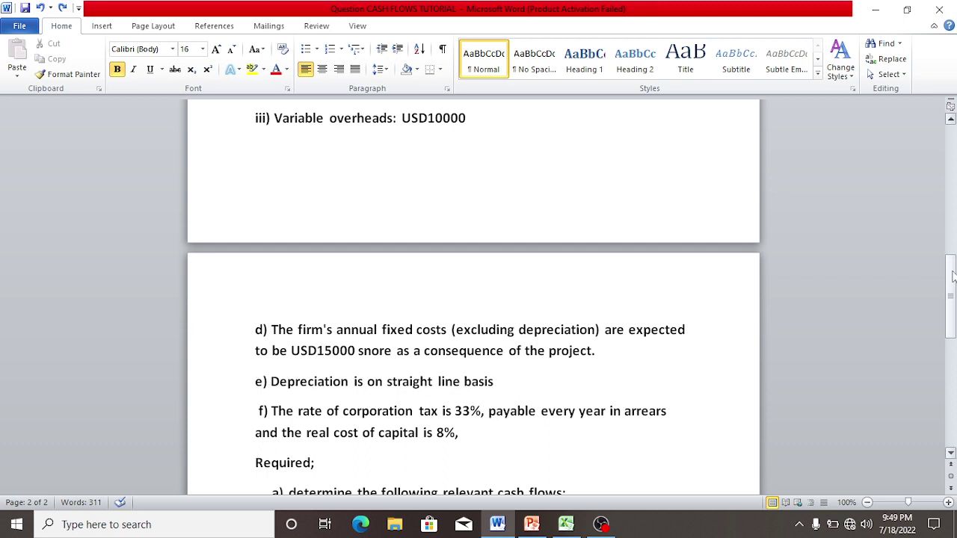
{"action": "left_click_drag", "start_coordinate": [953, 275], "coordinate": [954, 315]}
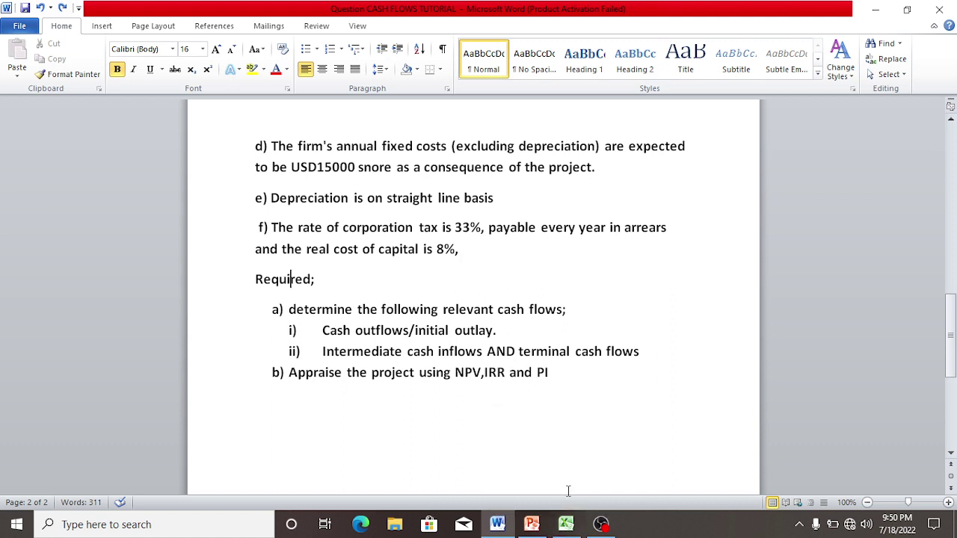
{"action": "mouse_move", "coordinate": [566, 524]}
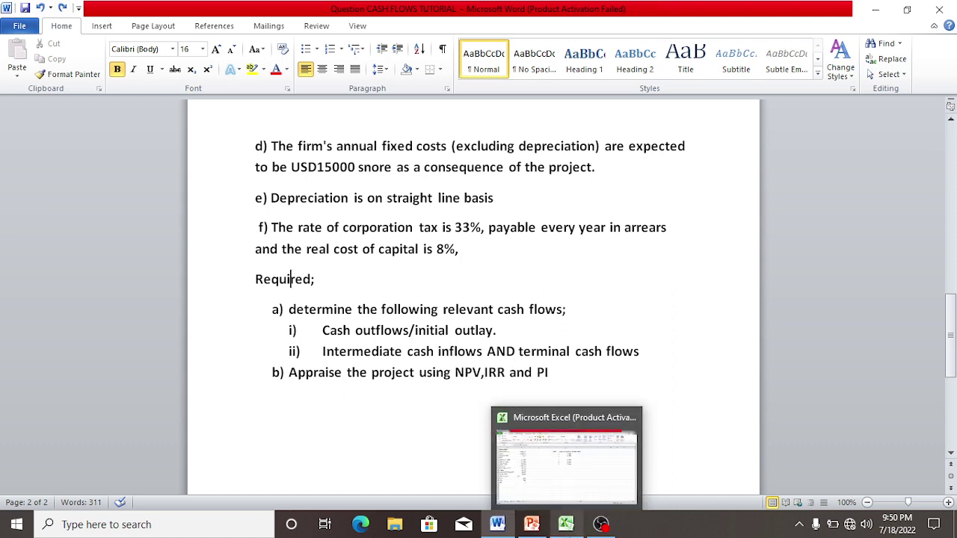
Step: Return to the cash flow spreadsheet and review the input labels in column A
{"action": "left_click", "coordinate": [546, 474]}
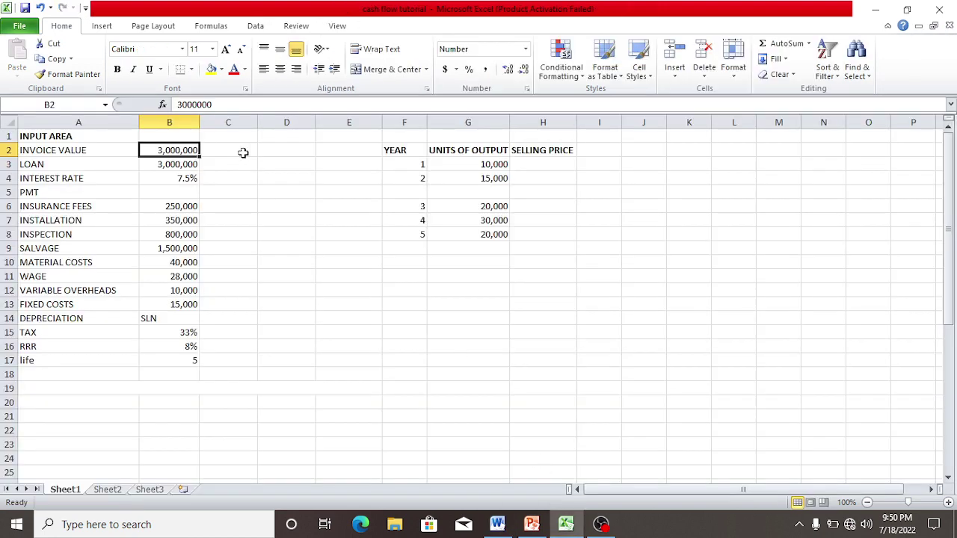
{"action": "left_click", "coordinate": [93, 136]}
{"action": "left_click", "coordinate": [84, 151]}
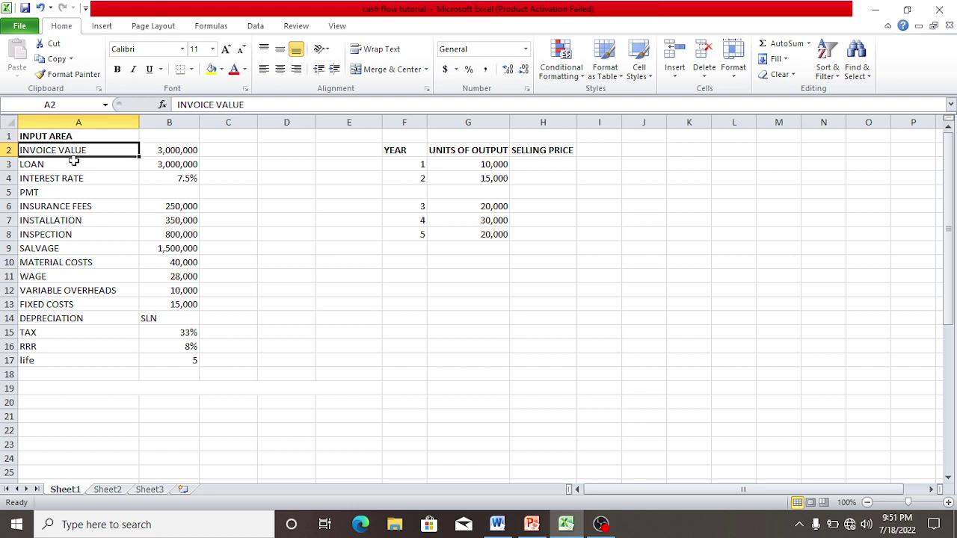
{"action": "left_click", "coordinate": [64, 164]}
{"action": "left_click", "coordinate": [85, 177]}
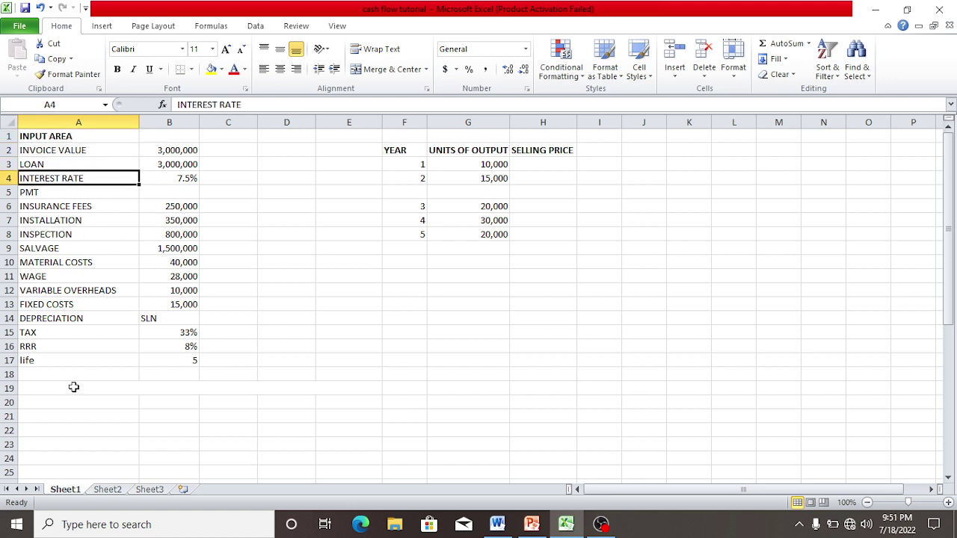
Step: Type a bold INITIAL OUTLAY in A18, then clear it and stray row 19 text
{"action": "left_click", "coordinate": [92, 374]}
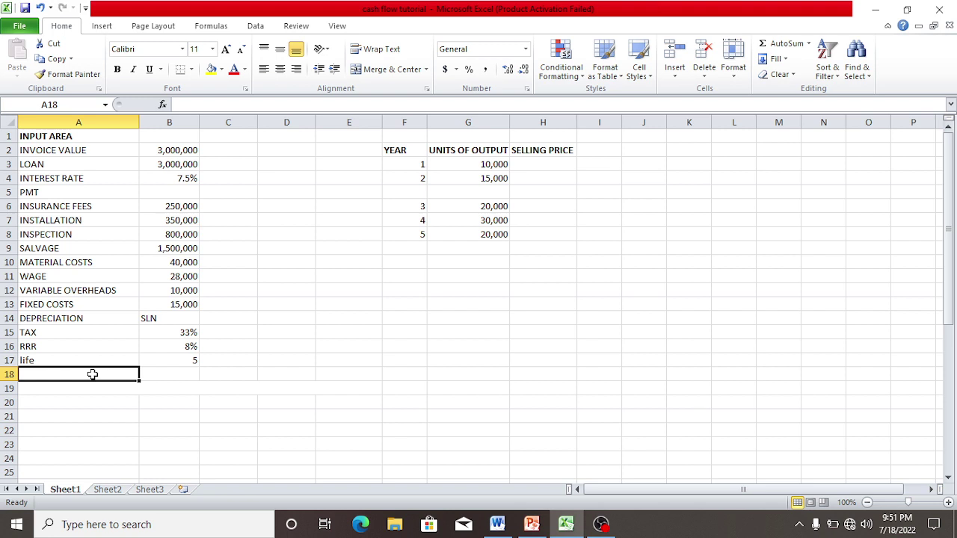
{"action": "type", "text": "I"}
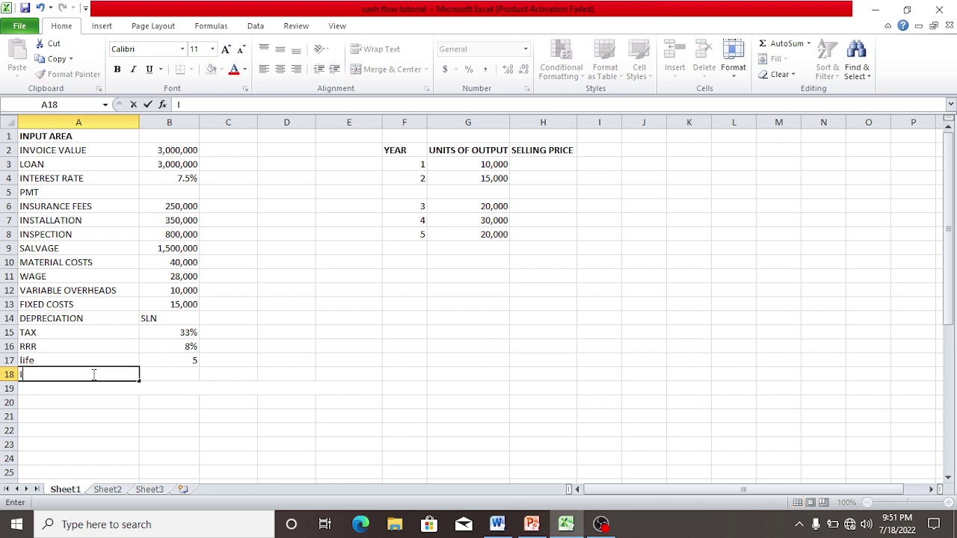
{"action": "type", "text": "NITIAL OUTLAY"}
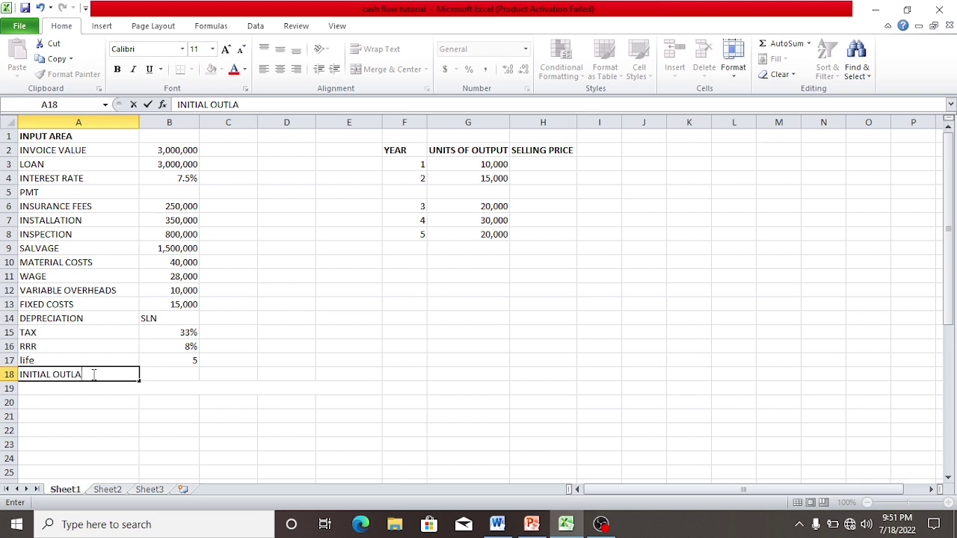
{"action": "left_click", "coordinate": [118, 70]}
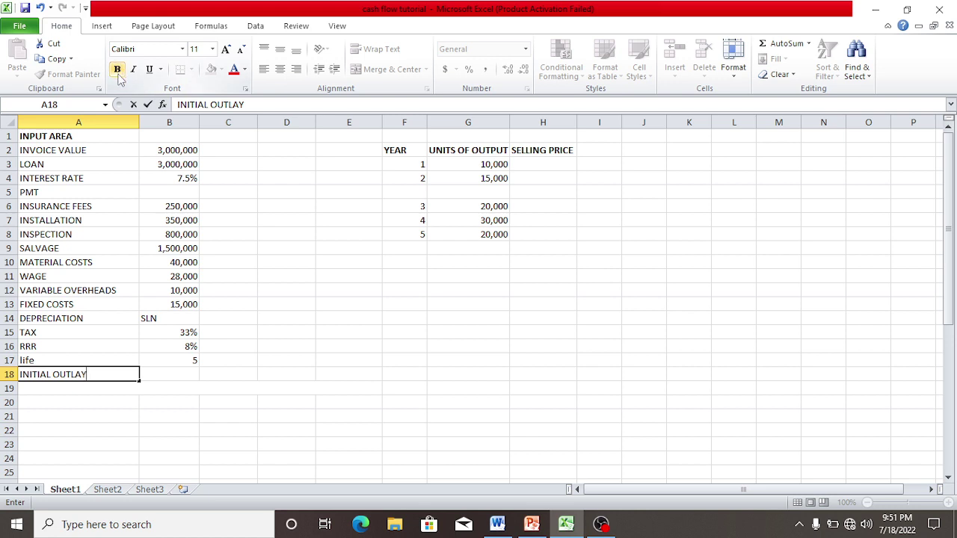
{"action": "left_click", "coordinate": [75, 388]}
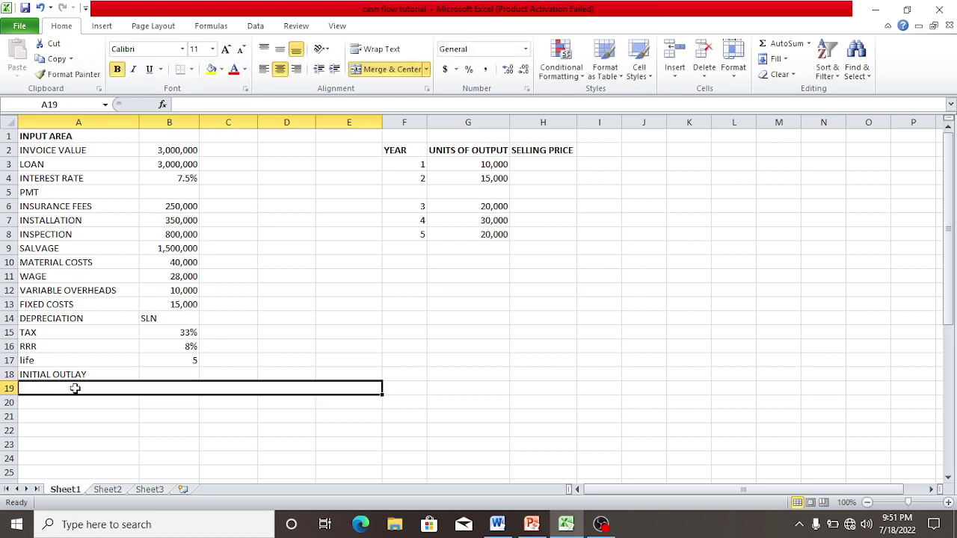
{"action": "type", "text": "DE"}
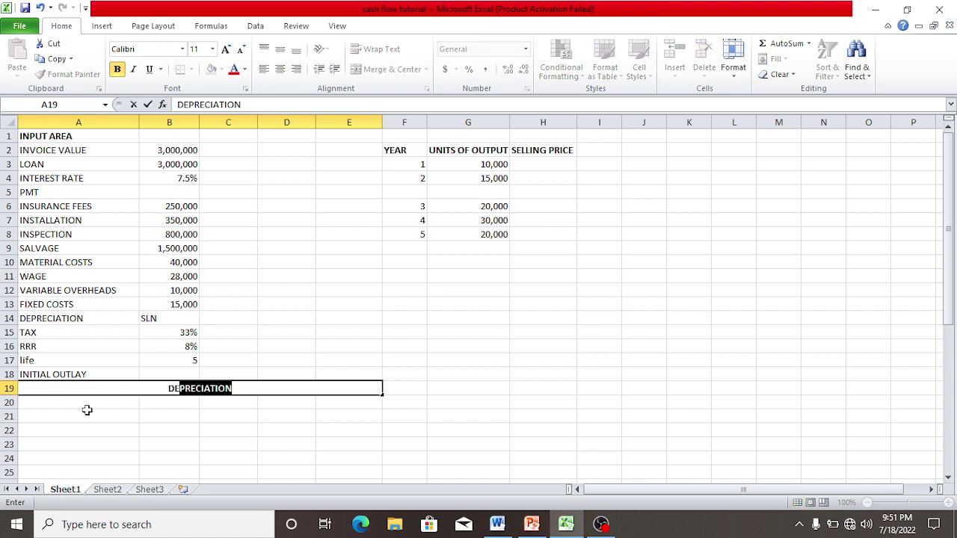
{"action": "key", "text": "BackSpace"}
{"action": "key", "text": "BackSpace"}
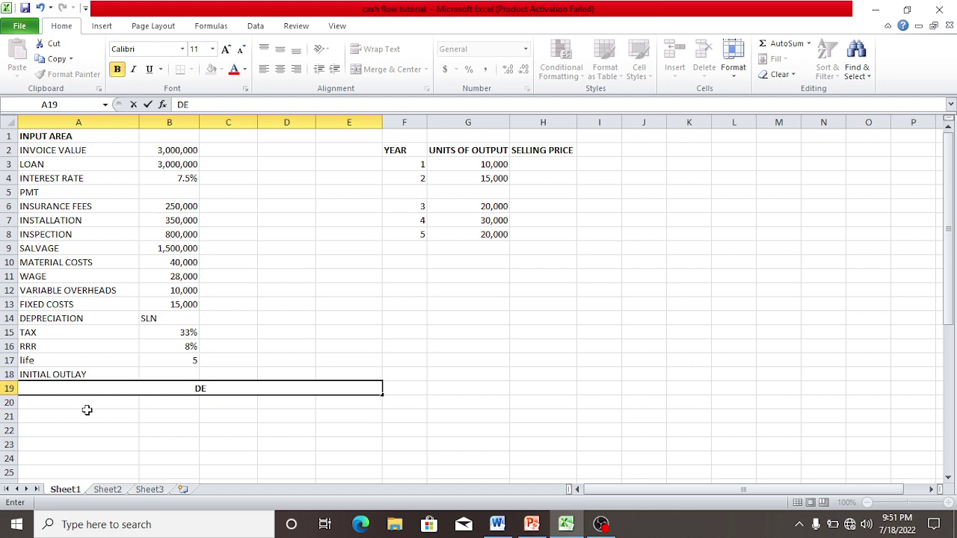
{"action": "key", "text": "BackSpace"}
{"action": "left_click", "coordinate": [79, 374]}
{"action": "key", "text": "BackSpace"}
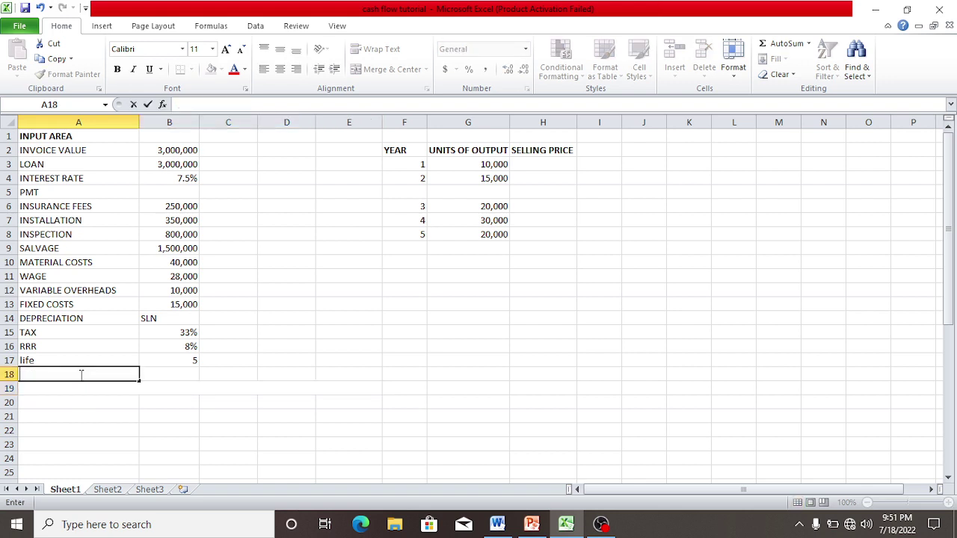
Step: Enter INITIAL OUTLAY in the merged heading cell spanning A19:E19
{"action": "left_click", "coordinate": [94, 388]}
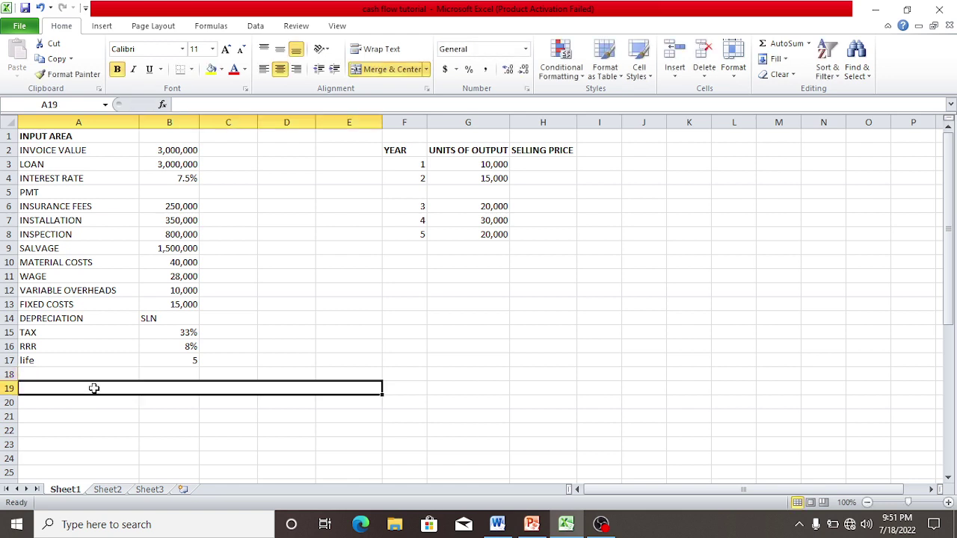
{"action": "type", "text": "IM"}
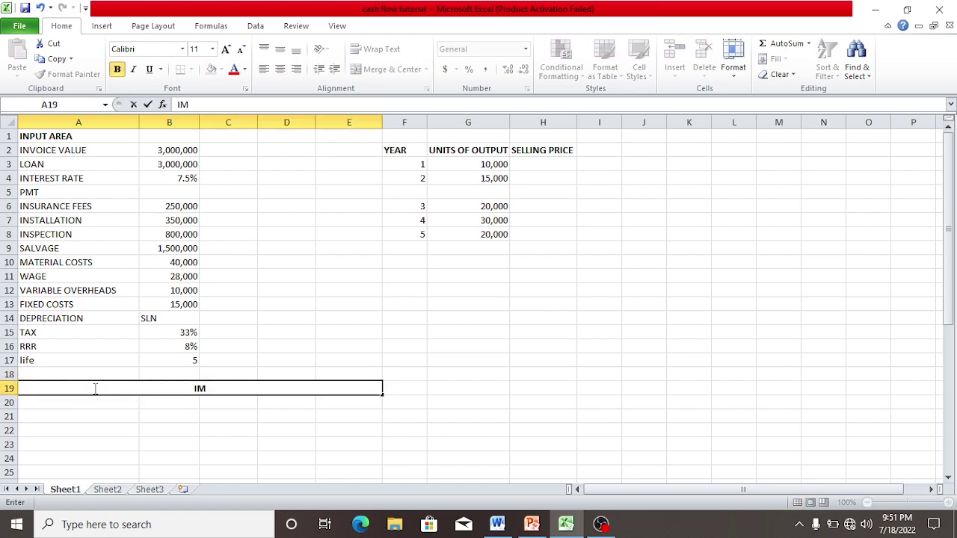
{"action": "key", "text": "BackSpace"}
{"action": "key", "text": "BackSpace"}
{"action": "type", "text": "INITIAL OUTLAY"}
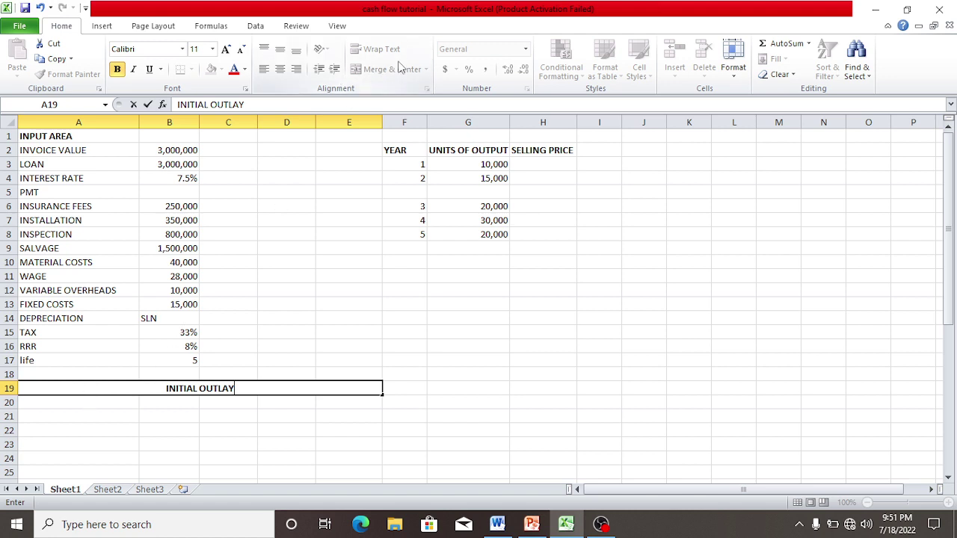
{"action": "left_click", "coordinate": [85, 402]}
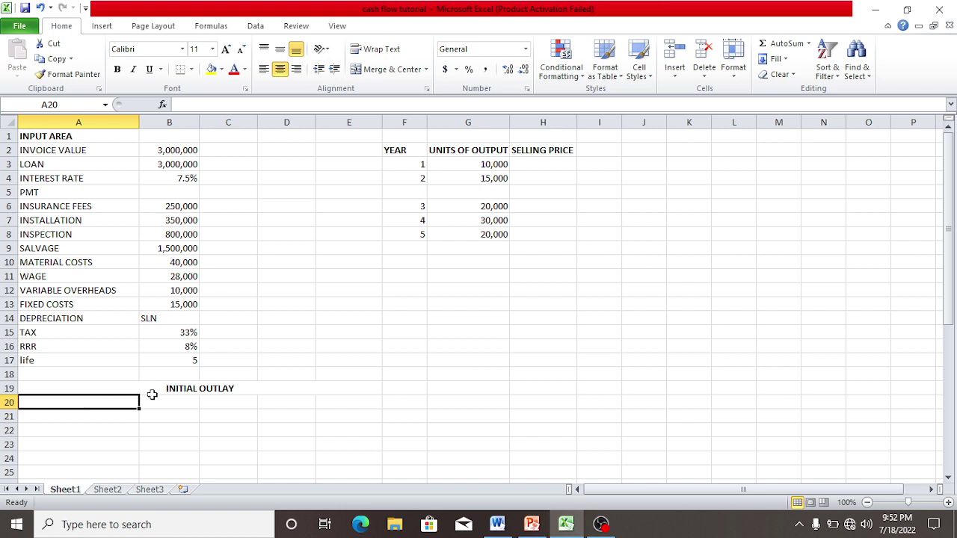
Step: Enter DETAILS in A20 and AMOUNT(USD) in B20 and C20, autofitting columns B and C
{"action": "type", "text": "DET"}
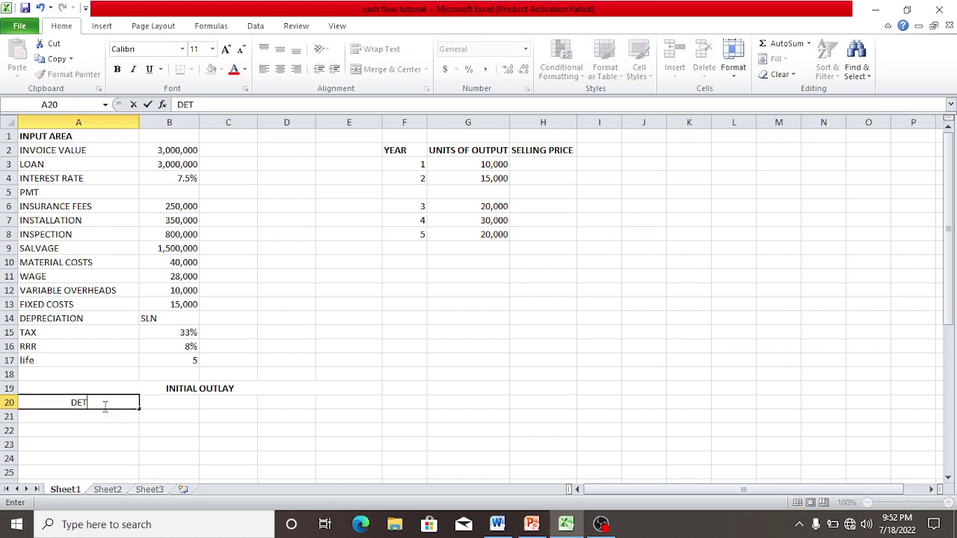
{"action": "type", "text": "AILS"}
{"action": "left_click", "coordinate": [173, 402]}
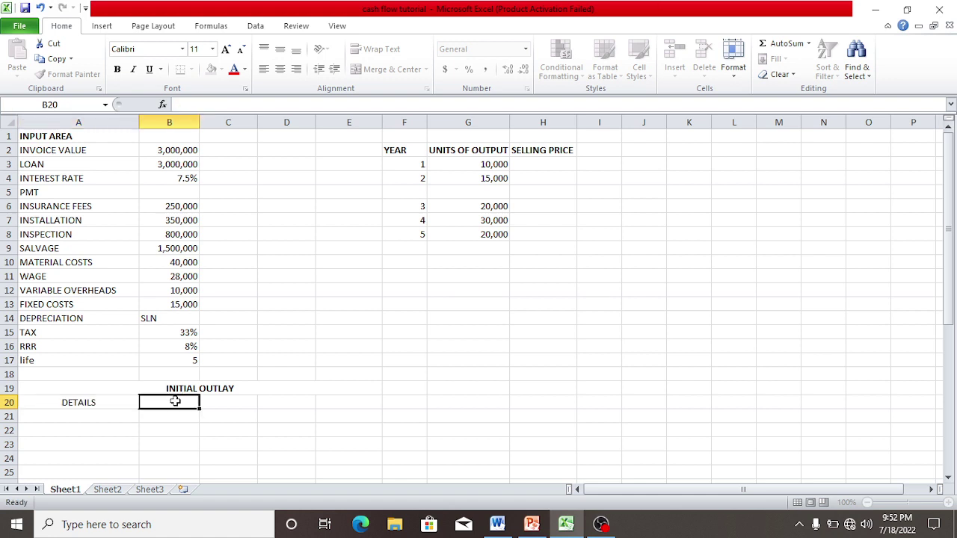
{"action": "type", "text": "AMO"}
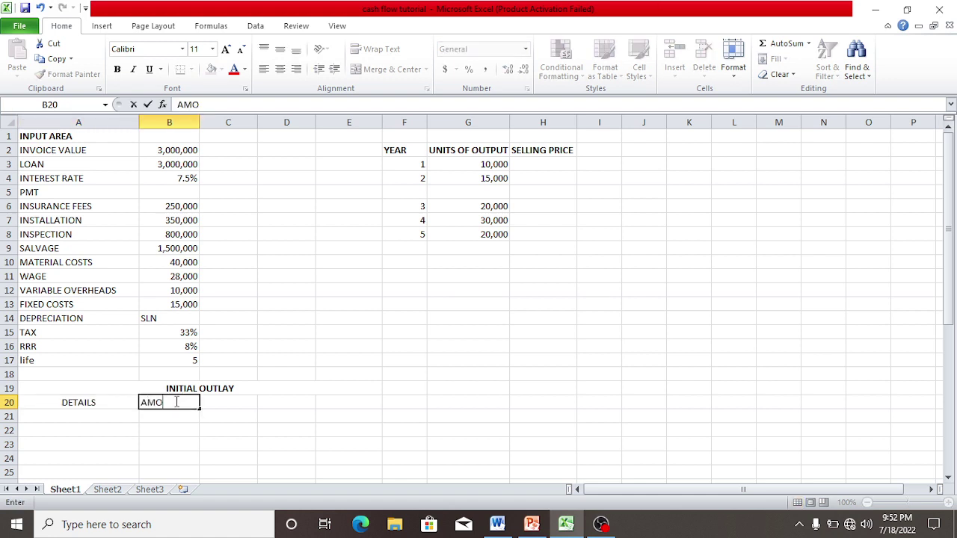
{"action": "type", "text": "UNT(USD"}
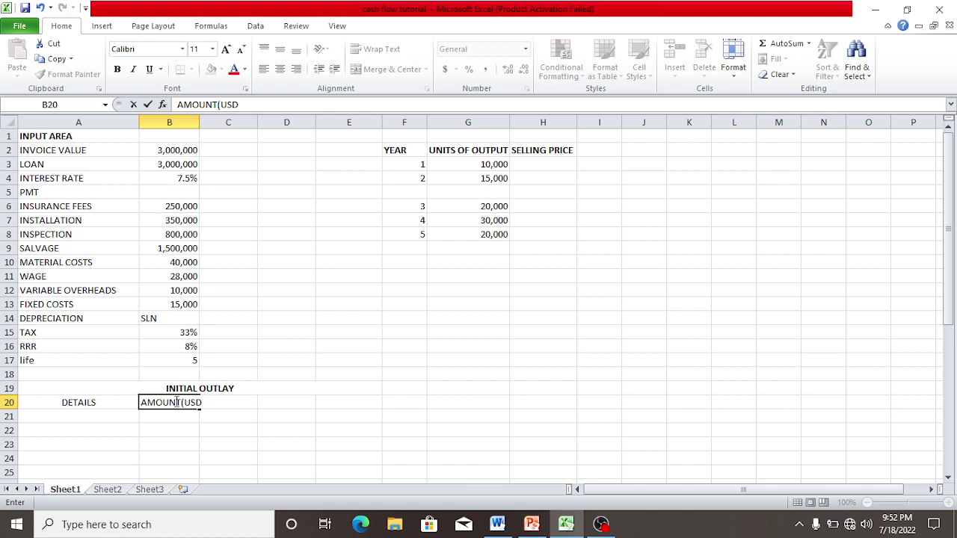
{"action": "type", "text": ")"}
{"action": "double_click", "coordinate": [199, 122]}
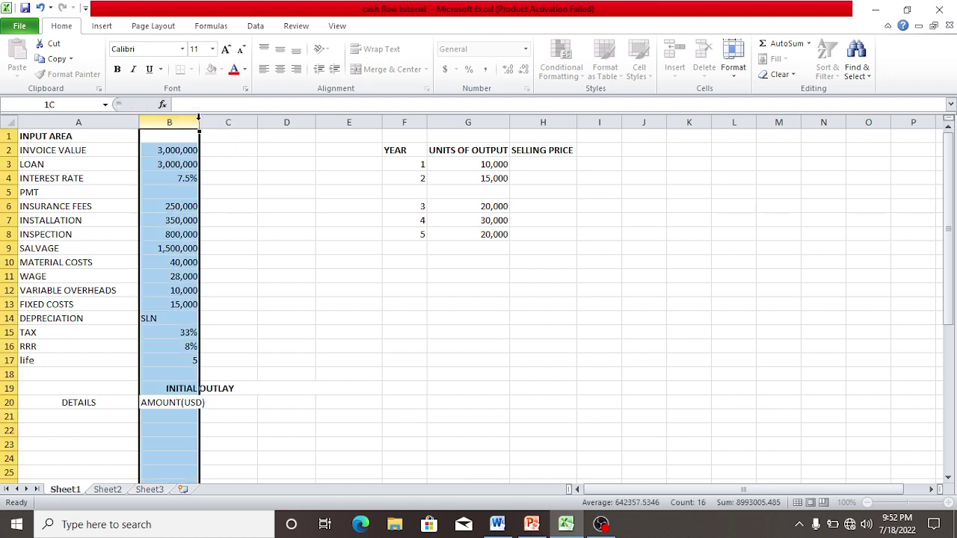
{"action": "left_click", "coordinate": [235, 401]}
{"action": "type", "text": "AM"}
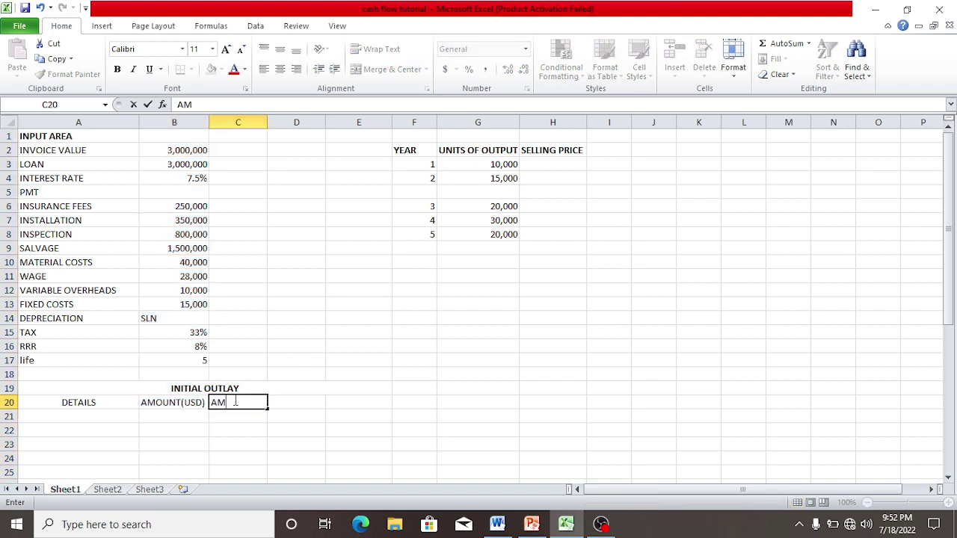
{"action": "type", "text": "OUNT(USD"}
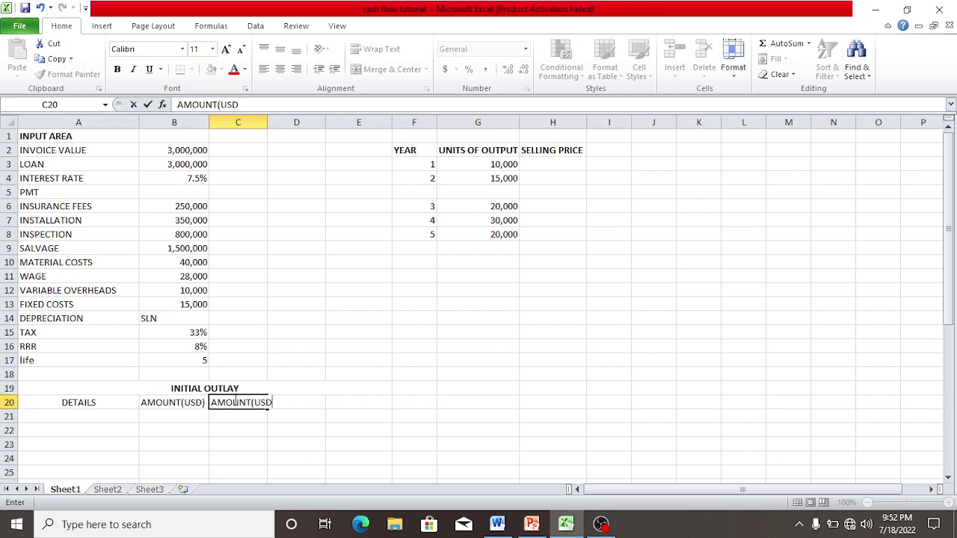
{"action": "type", "text": ")"}
{"action": "left_click", "coordinate": [267, 122]}
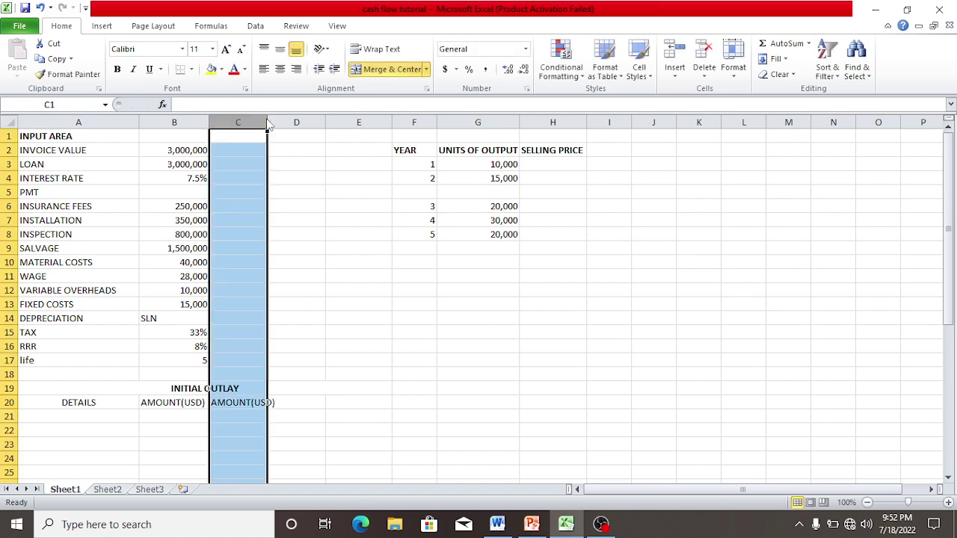
{"action": "double_click", "coordinate": [267, 122]}
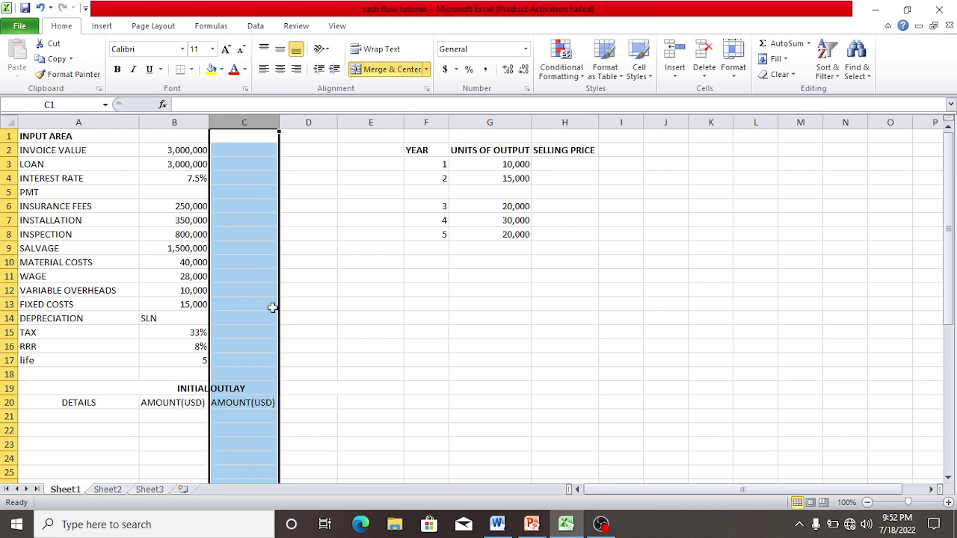
{"action": "left_click", "coordinate": [94, 419]}
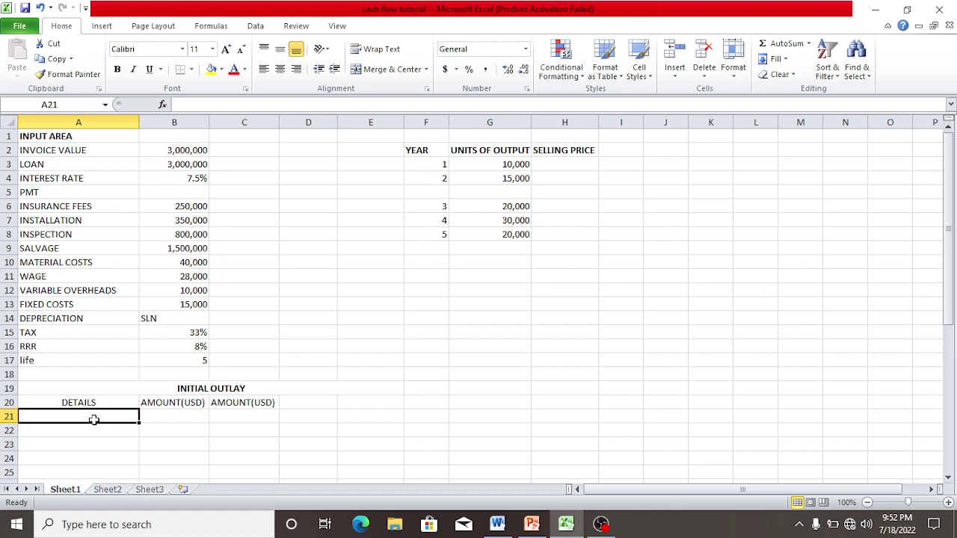
Step: Link the INVOICE VALUE label from A2 and its 3,000,000 amount from B2 into C21
{"action": "type", "text": "="}
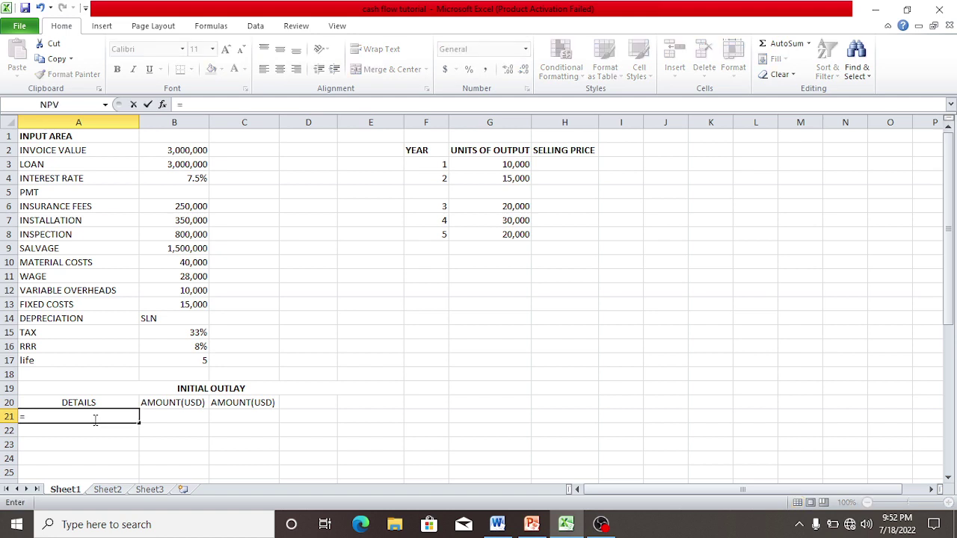
{"action": "left_click", "coordinate": [59, 150]}
{"action": "key", "text": "Return"}
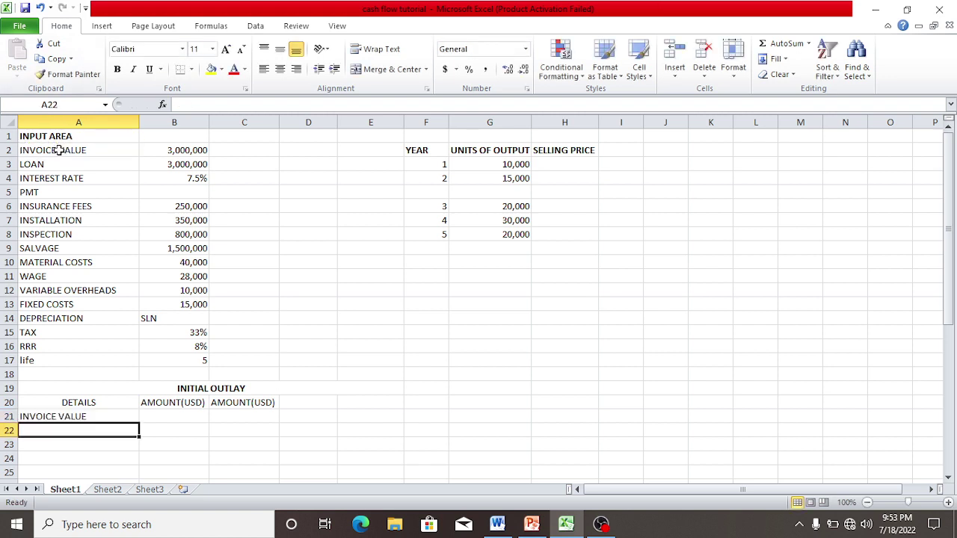
{"action": "left_click", "coordinate": [231, 418]}
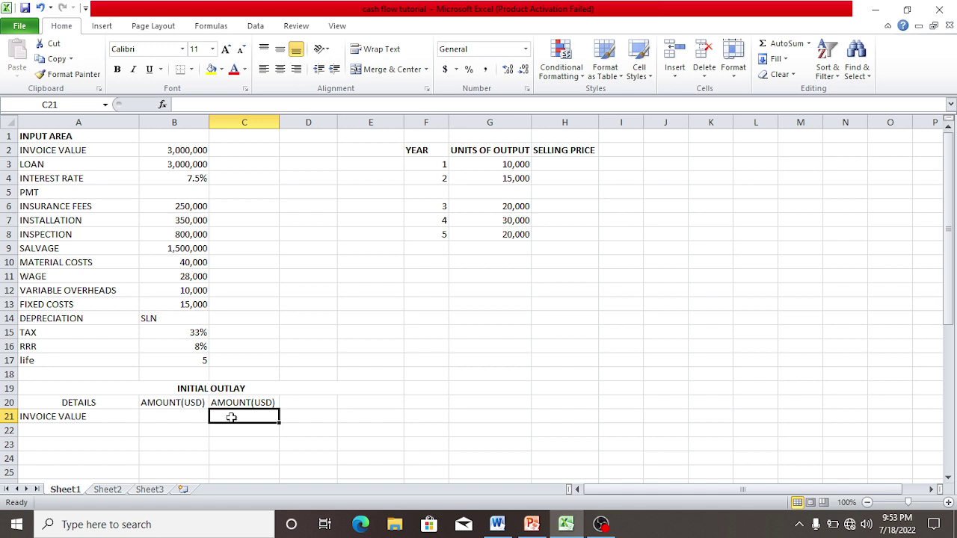
{"action": "type", "text": "="}
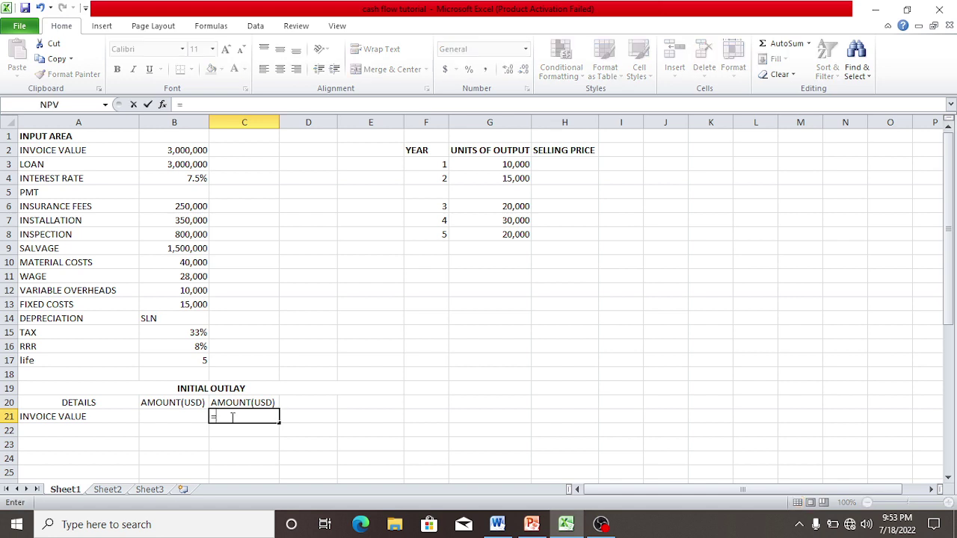
{"action": "left_click", "coordinate": [193, 152]}
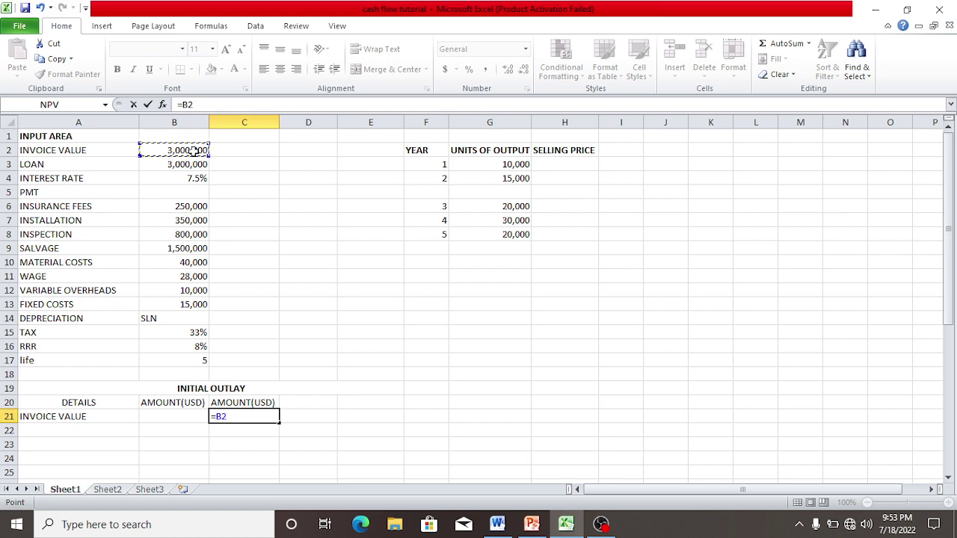
{"action": "key", "text": "Return"}
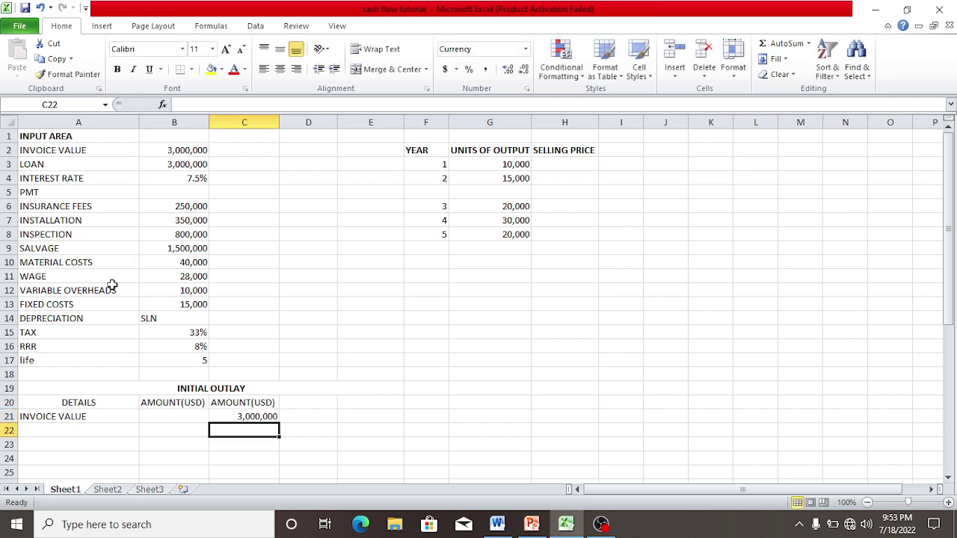
Step: Add the ADD:INCIDENTAL COSTS label in A22, then link insurance fees (=A6, =B6) into row 23
{"action": "left_click", "coordinate": [69, 429]}
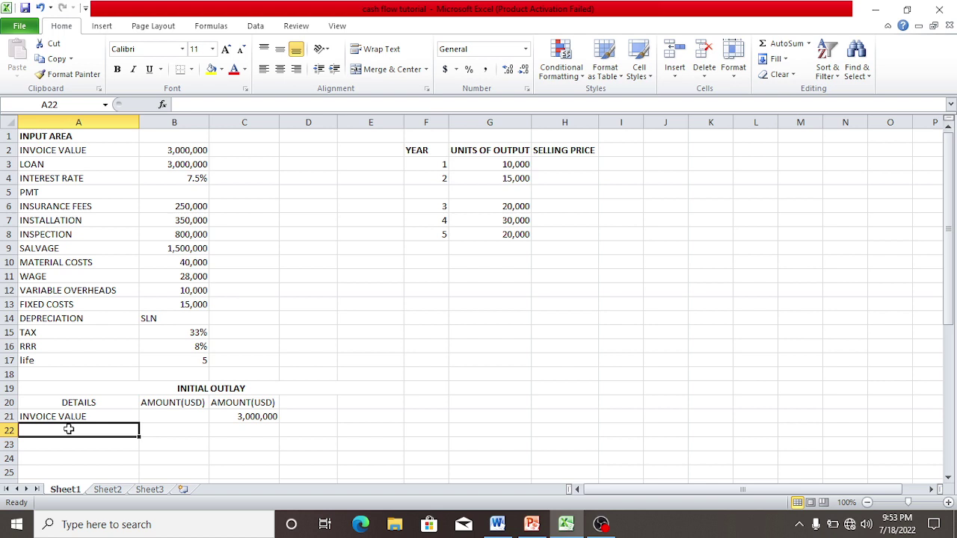
{"action": "type", "text": "ADD"}
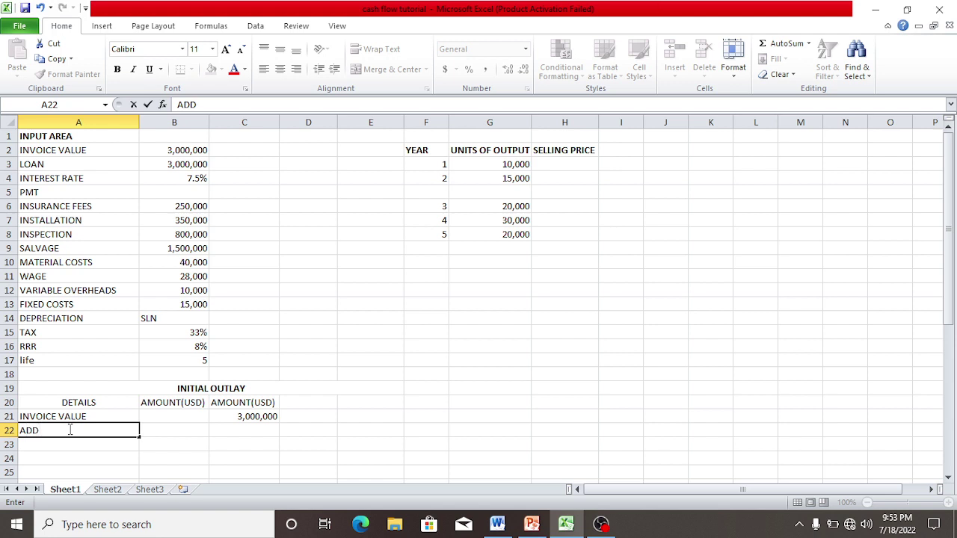
{"action": "type", "text": ":INCIDENTA"}
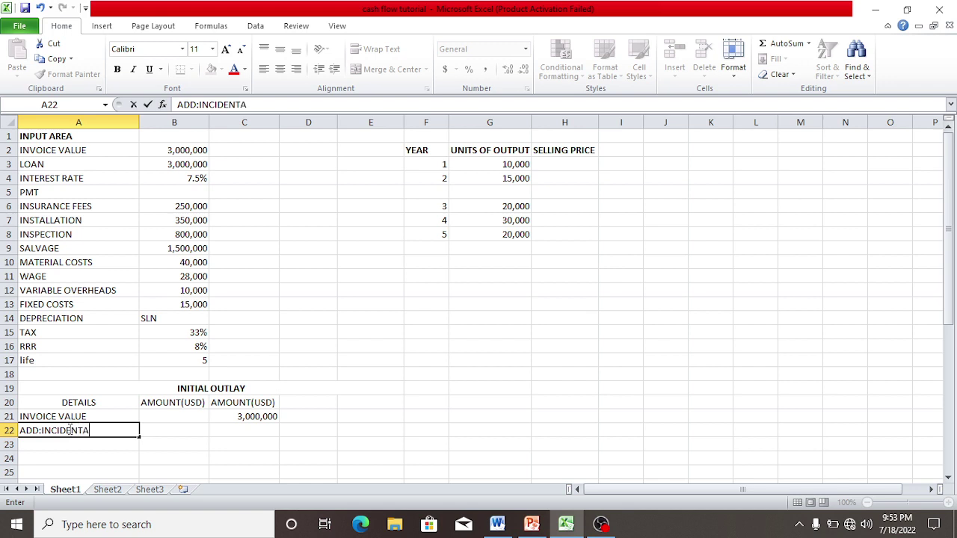
{"action": "type", "text": "L COSTS"}
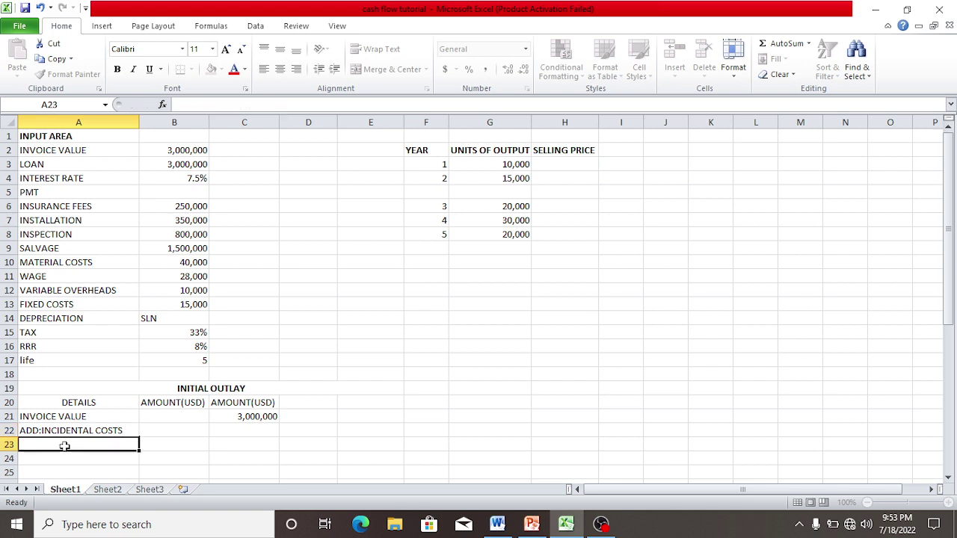
{"action": "left_click", "coordinate": [65, 445]}
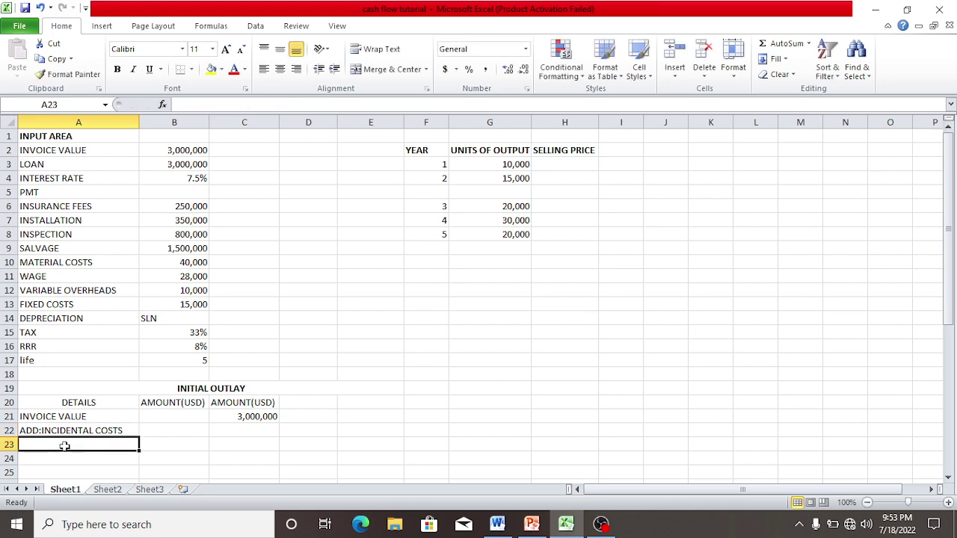
{"action": "type", "text": "="}
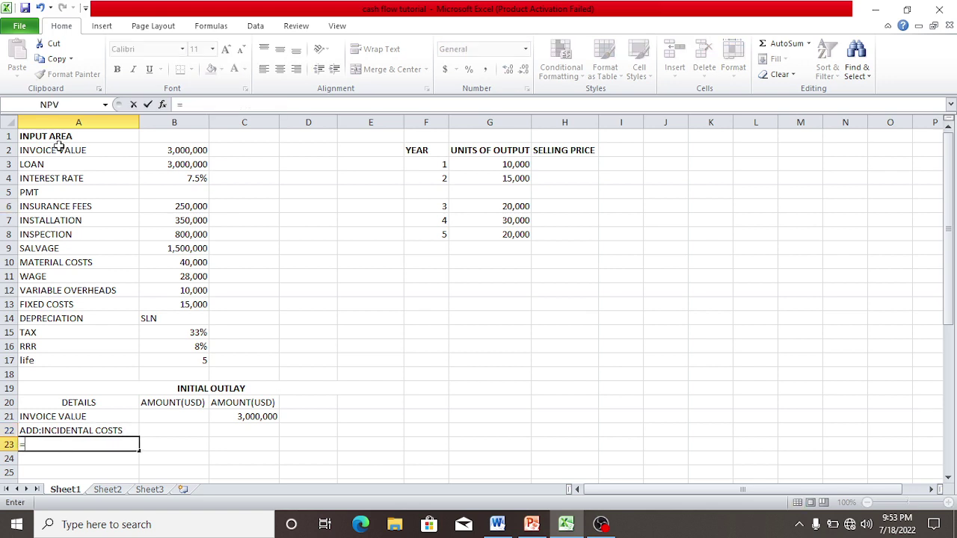
{"action": "left_click", "coordinate": [57, 207]}
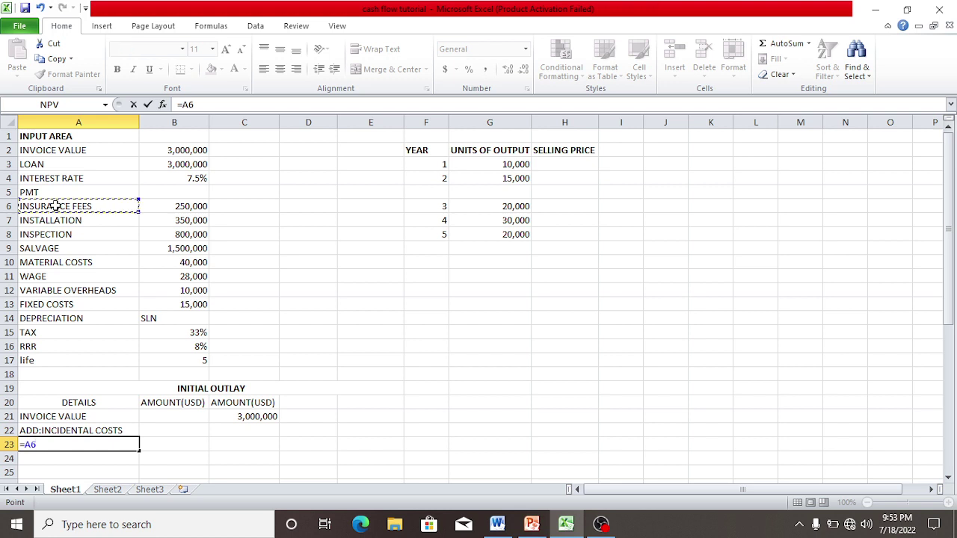
{"action": "key", "text": "Return"}
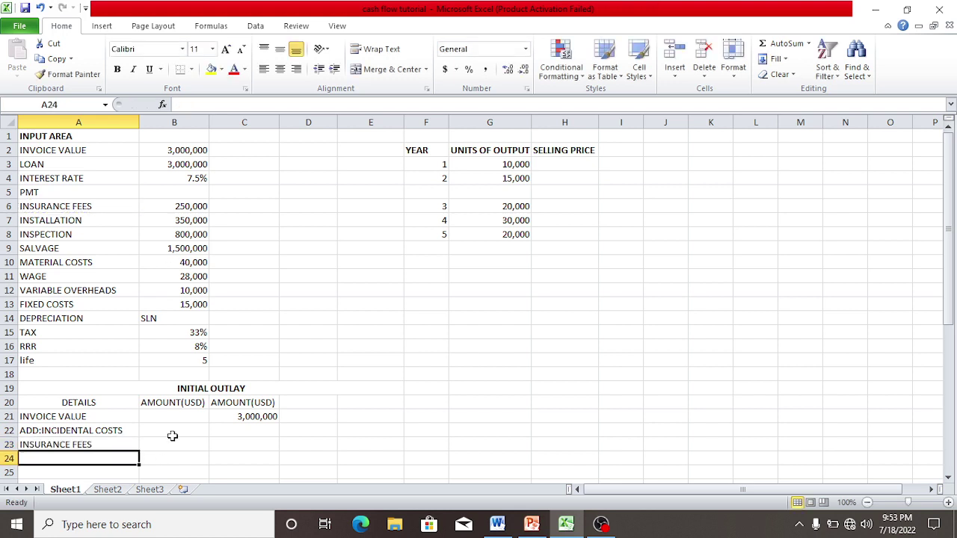
{"action": "left_click", "coordinate": [174, 445]}
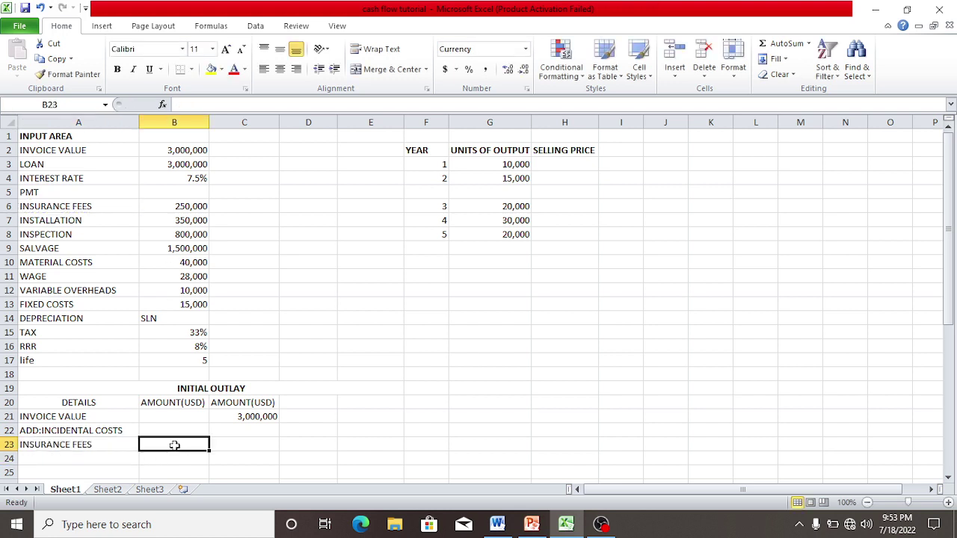
{"action": "type", "text": "="}
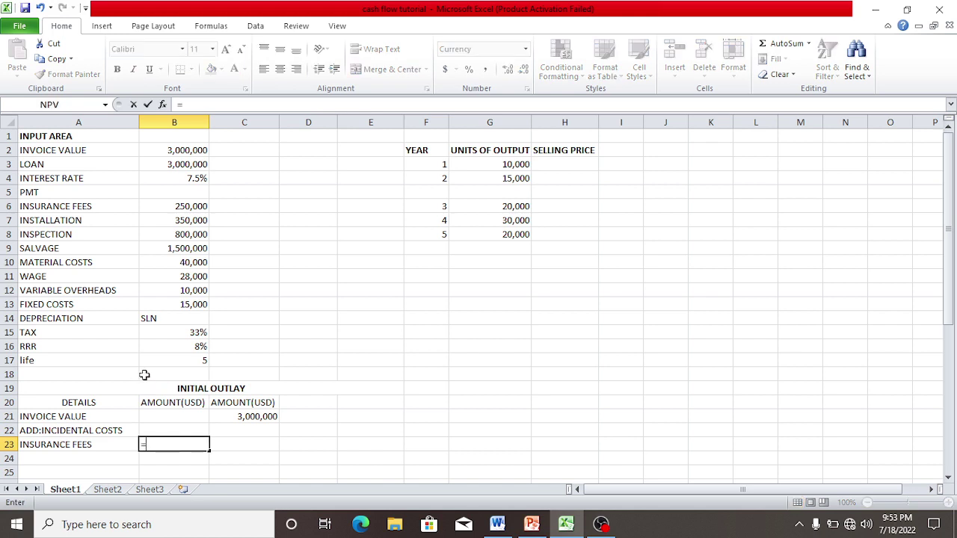
{"action": "left_click", "coordinate": [200, 206]}
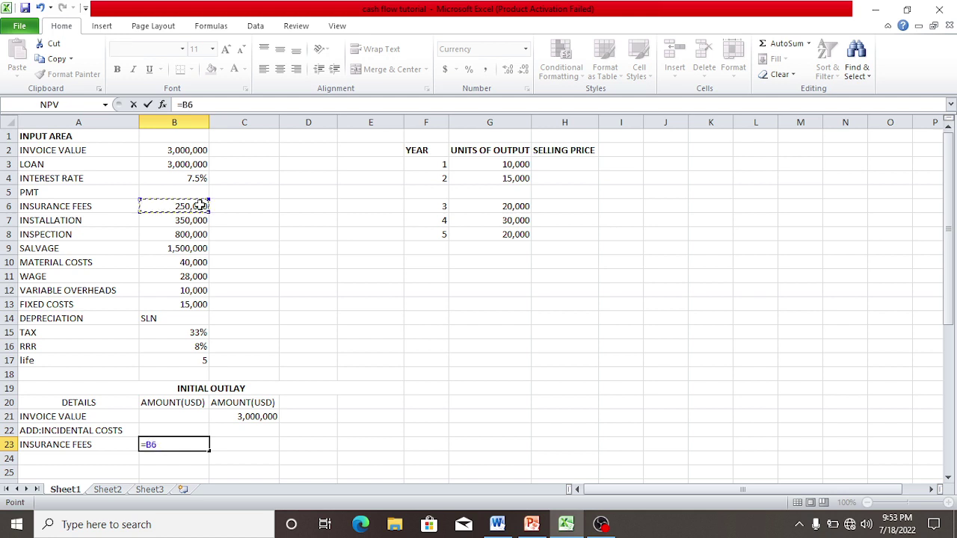
{"action": "key", "text": "Return"}
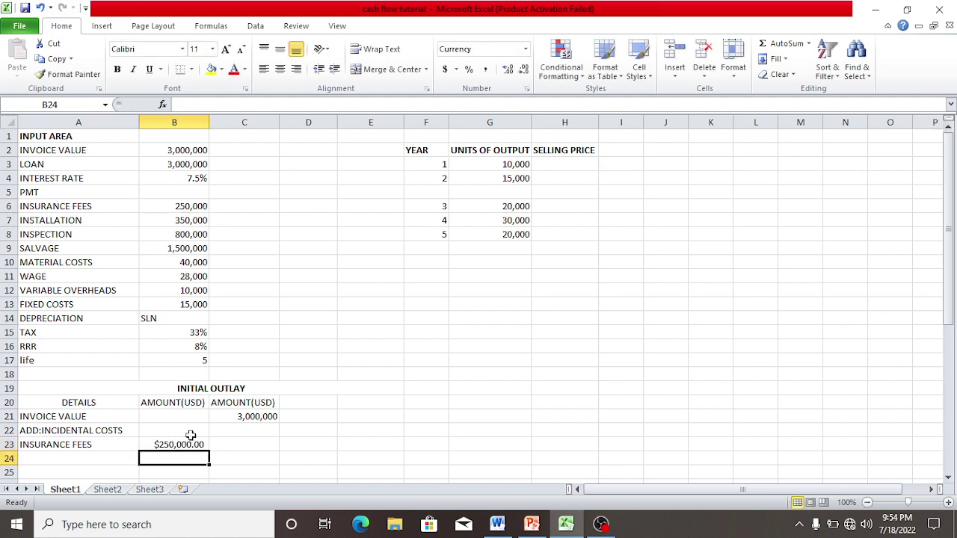
Step: Link the installation label and amount (=A7, =B7) into row 24
{"action": "left_click", "coordinate": [89, 457]}
{"action": "type", "text": "="}
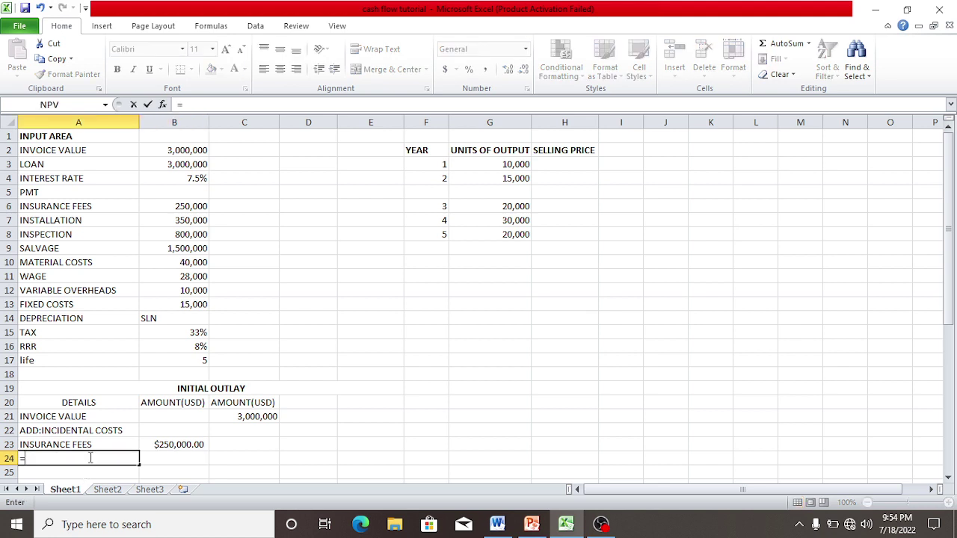
{"action": "left_click", "coordinate": [56, 219]}
{"action": "key", "text": "Return"}
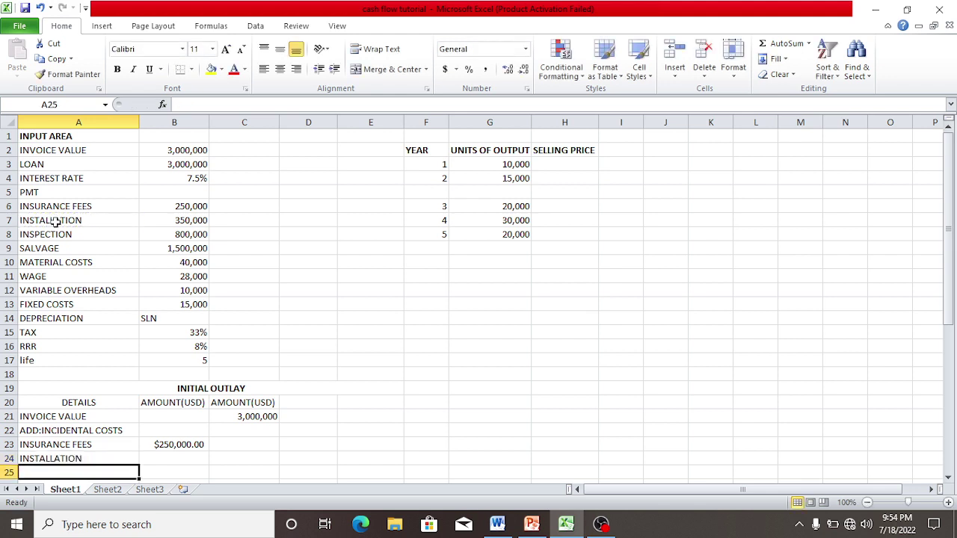
{"action": "left_click", "coordinate": [183, 458]}
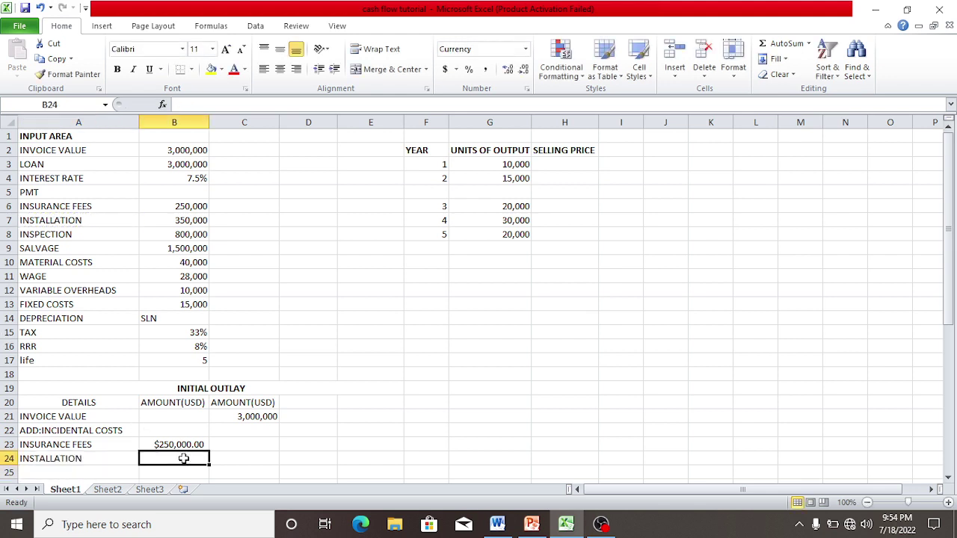
{"action": "type", "text": "="}
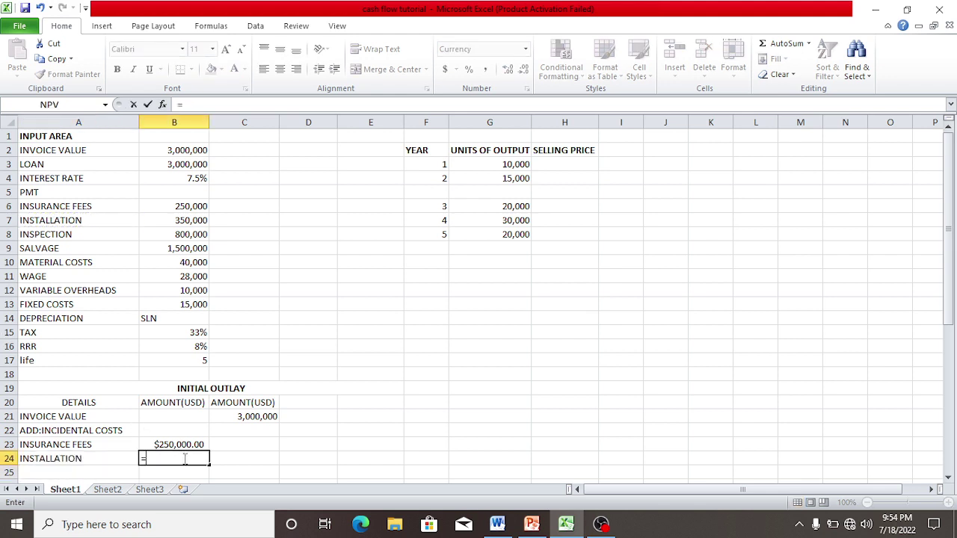
{"action": "left_click", "coordinate": [194, 221]}
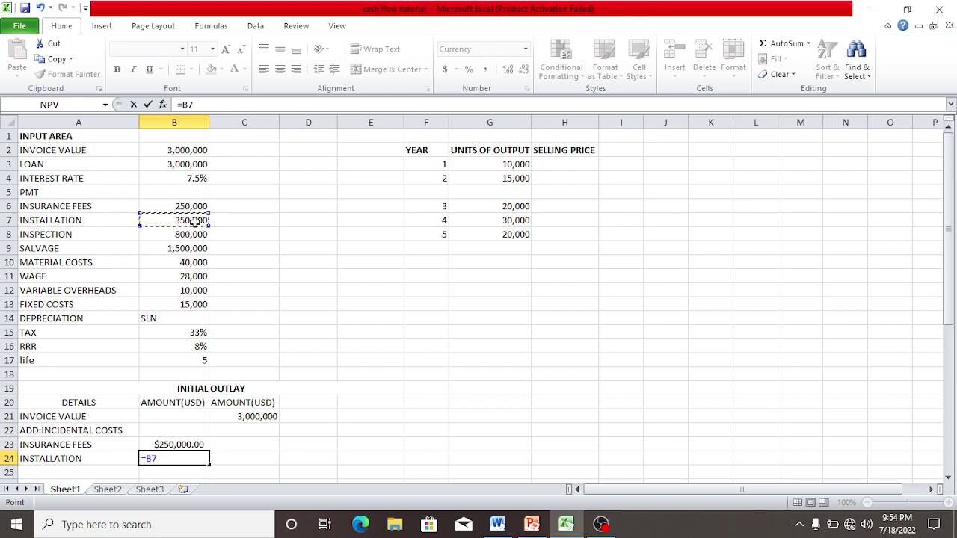
{"action": "key", "text": "Return"}
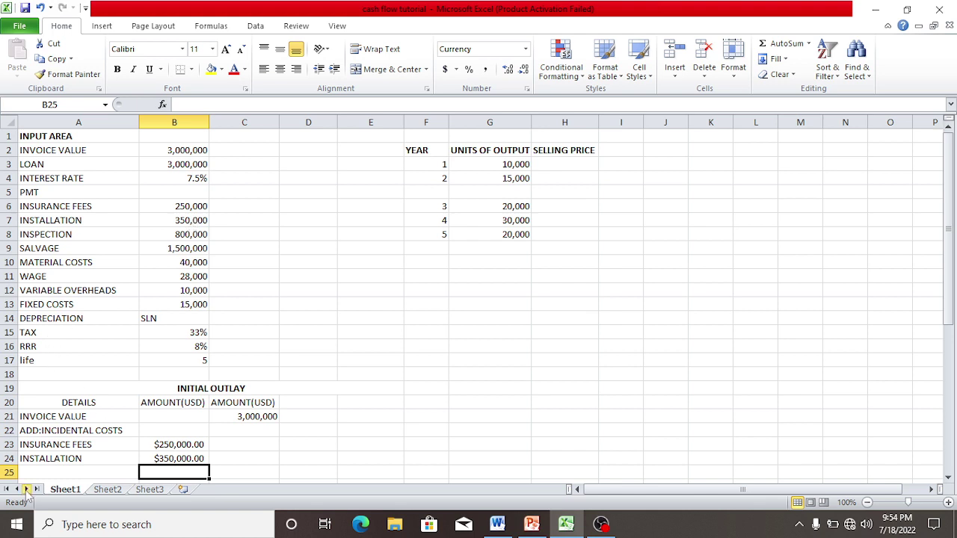
Step: Link the inspection label and amount (=A8, =B8) into row 25
{"action": "left_click", "coordinate": [41, 473]}
{"action": "type", "text": "="}
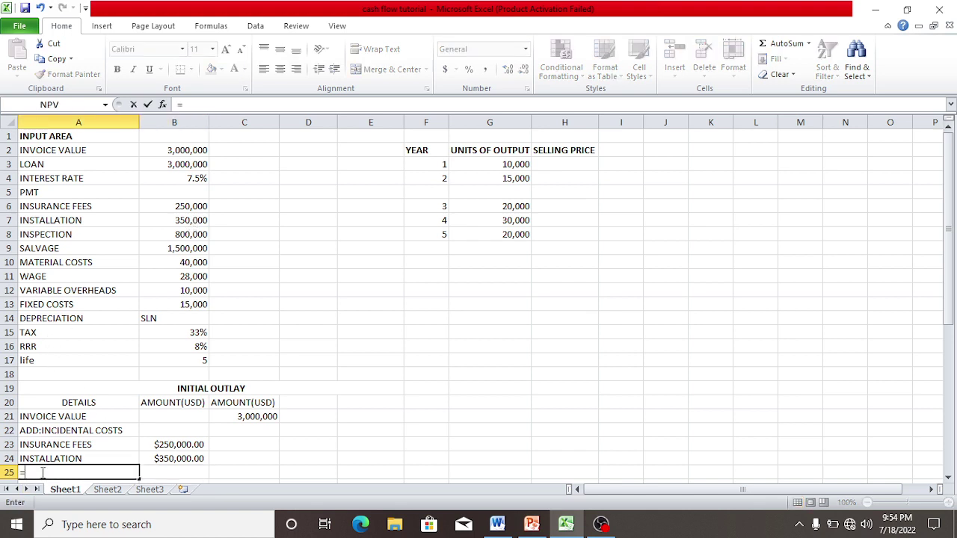
{"action": "left_click", "coordinate": [66, 235]}
{"action": "key", "text": "Return"}
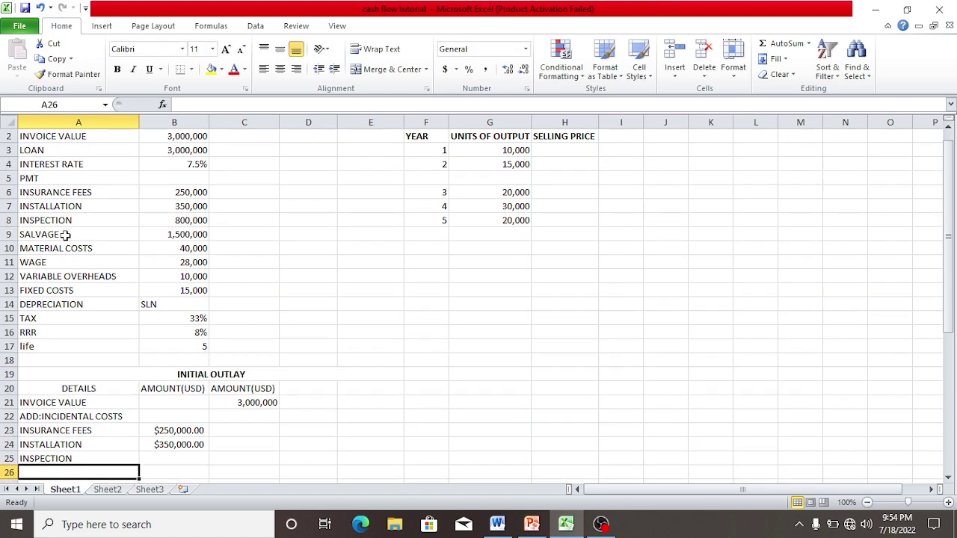
{"action": "left_click", "coordinate": [173, 460]}
{"action": "type", "text": "="}
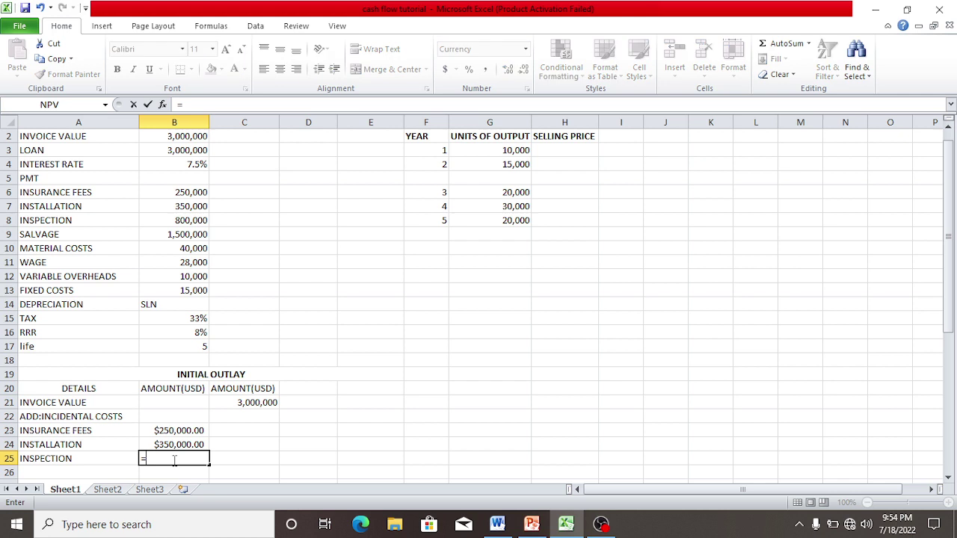
{"action": "left_click", "coordinate": [196, 220]}
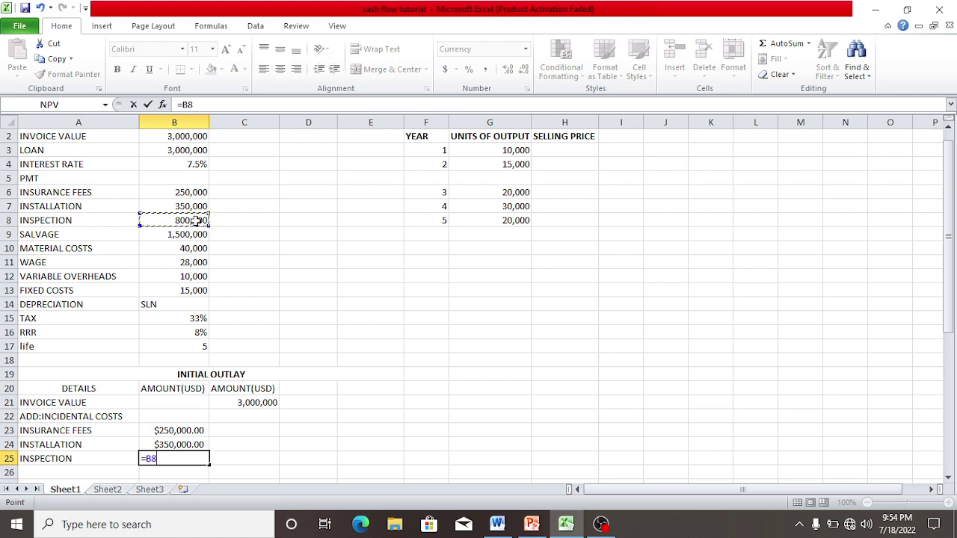
{"action": "key", "text": "Return"}
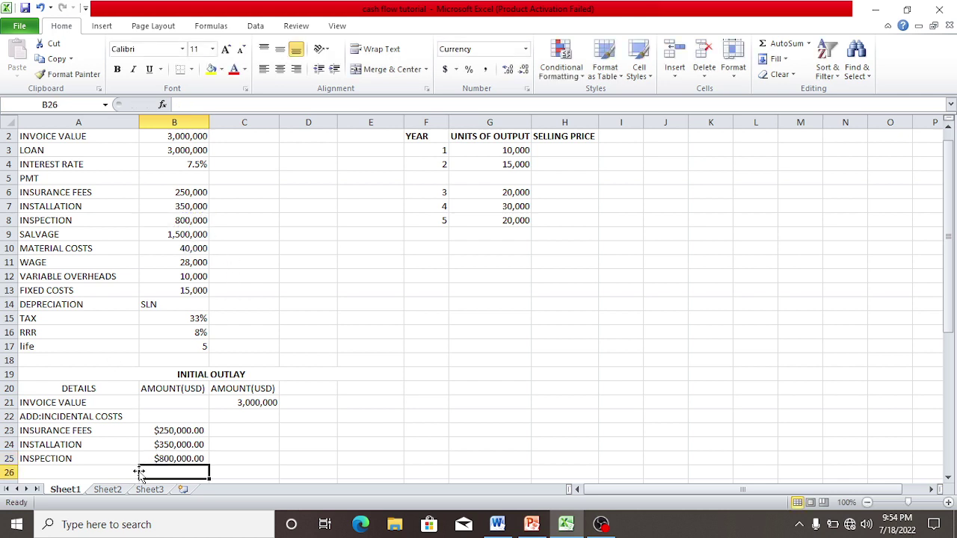
{"action": "left_click", "coordinate": [177, 428]}
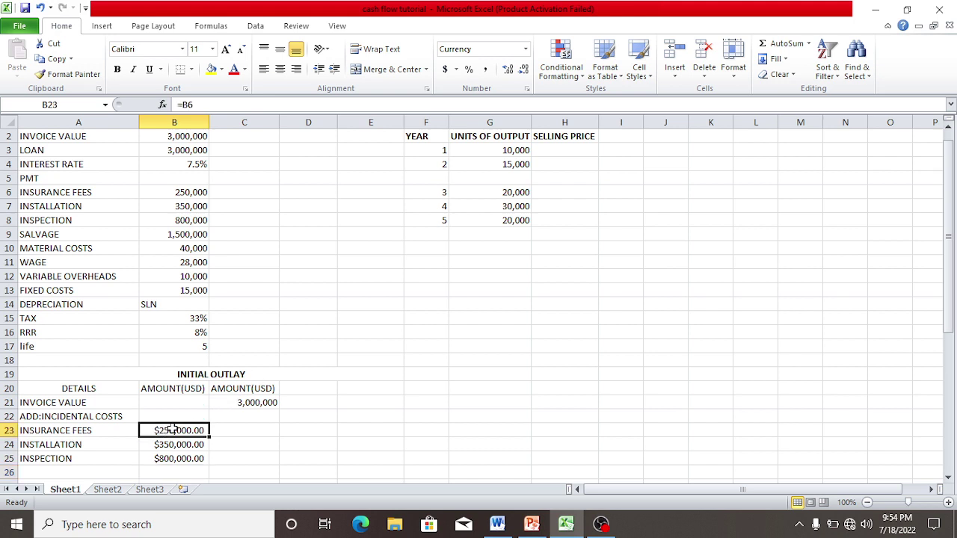
Step: Format B23:B25 as USD currency with 0 decimals, showing USD 250,000, 350,000 and 800,000
{"action": "left_click_drag", "start_coordinate": [173, 430], "coordinate": [178, 458]}
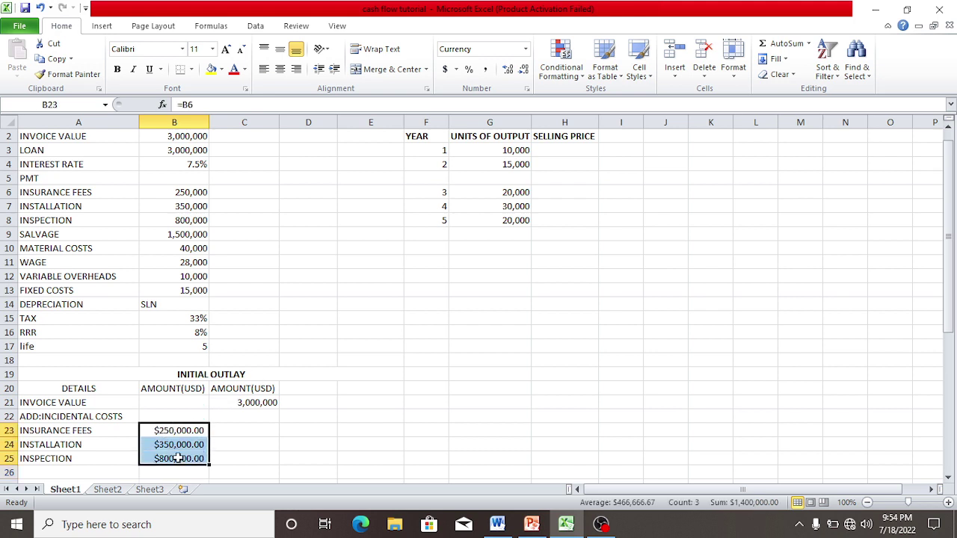
{"action": "right_click", "coordinate": [178, 459]}
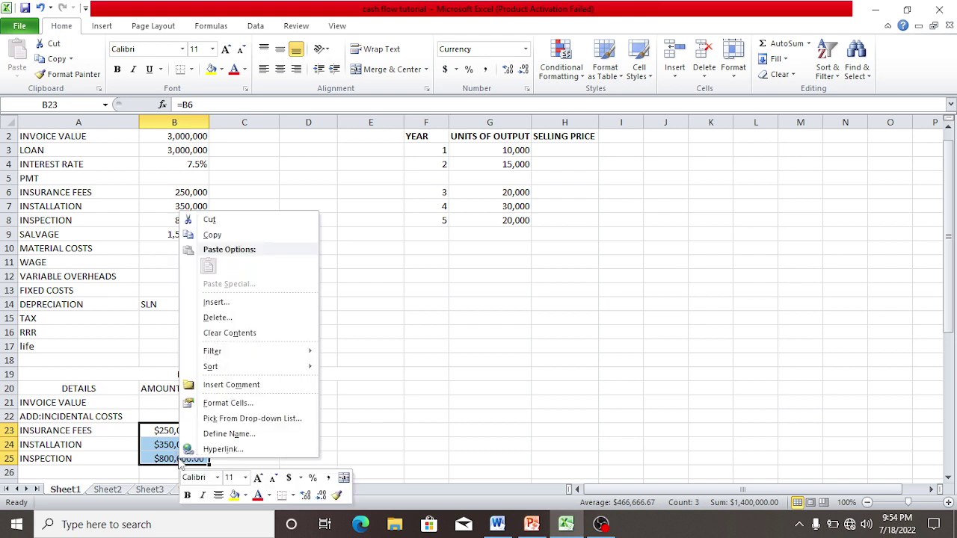
{"action": "left_click", "coordinate": [238, 406]}
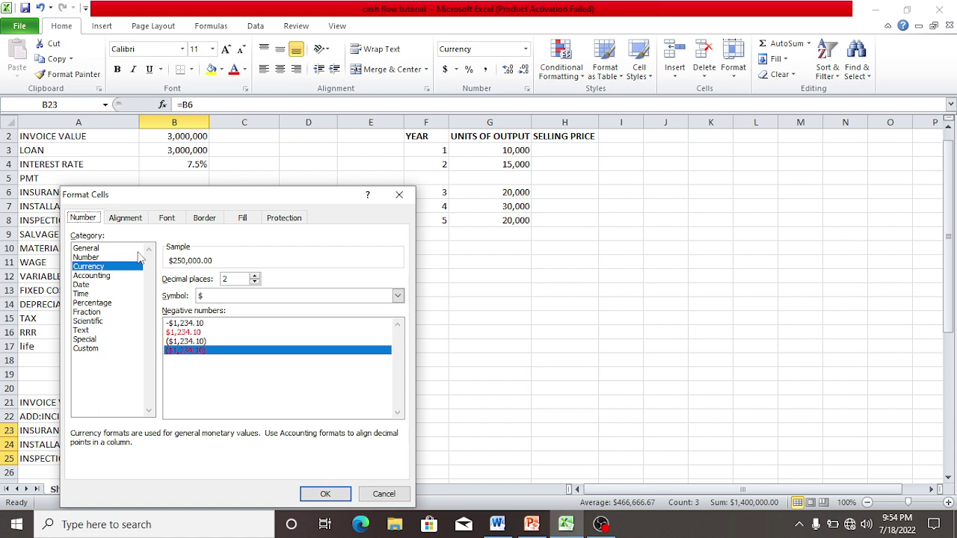
{"action": "left_click", "coordinate": [97, 256]}
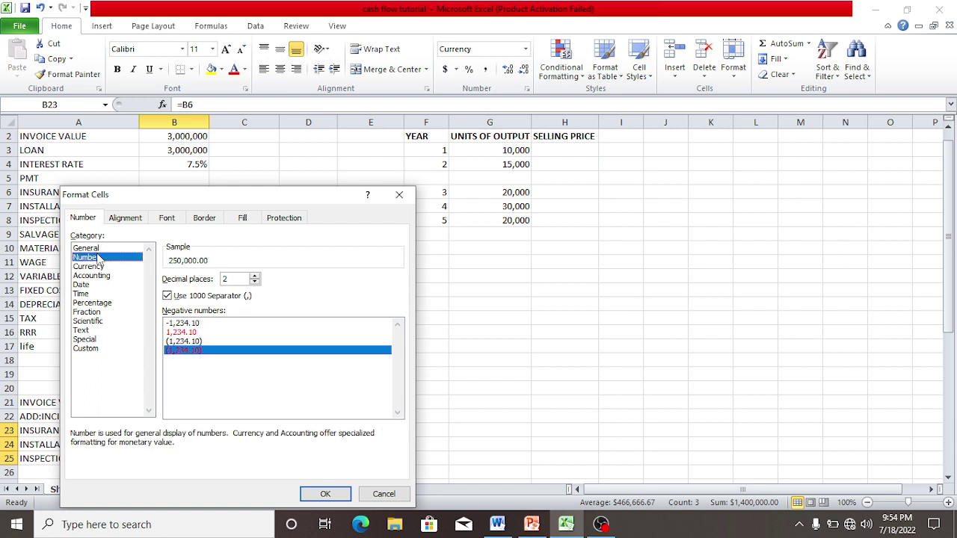
{"action": "left_click", "coordinate": [229, 279]}
{"action": "key", "text": "BackSpace"}
{"action": "type", "text": "0"}
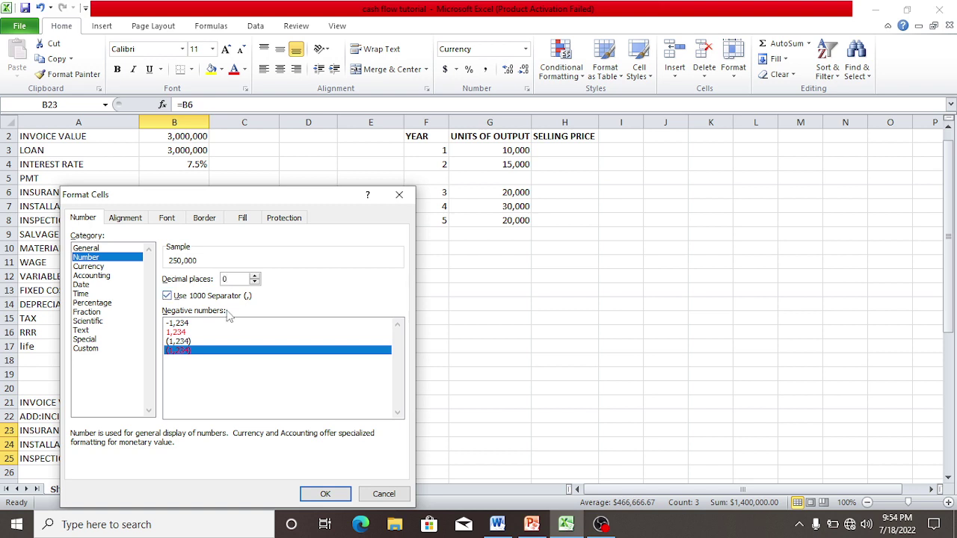
{"action": "left_click", "coordinate": [93, 268]}
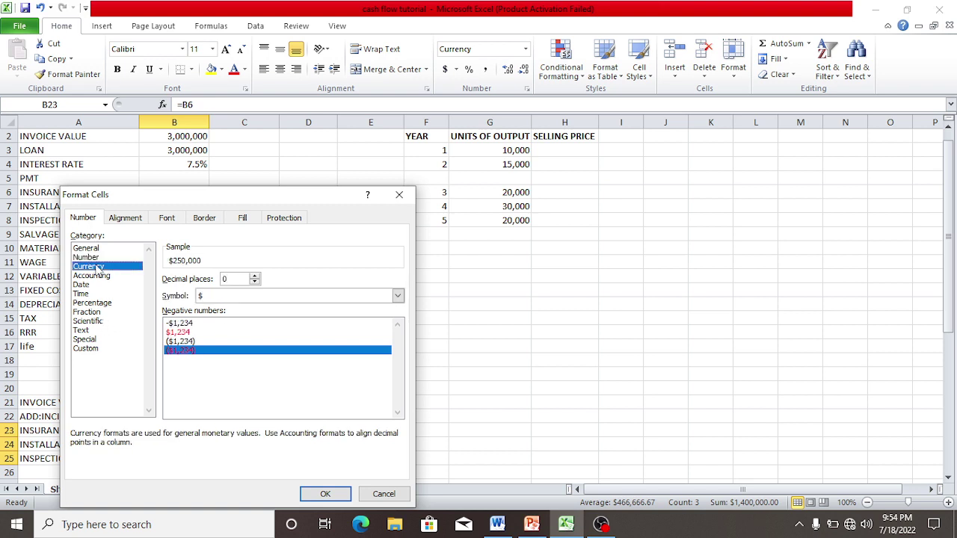
{"action": "left_click", "coordinate": [234, 297]}
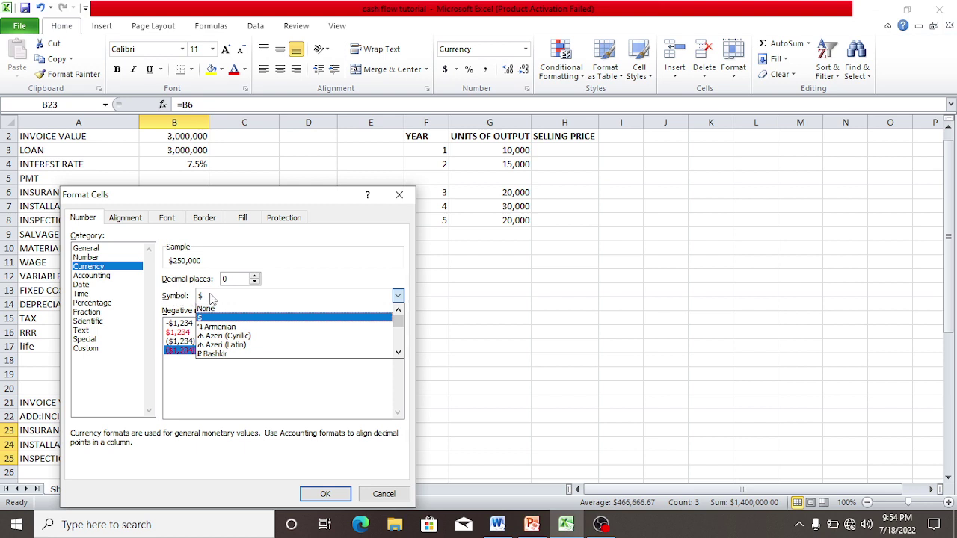
{"action": "scroll", "coordinate": [398, 338], "scroll_direction": "down", "scroll_amount": 20}
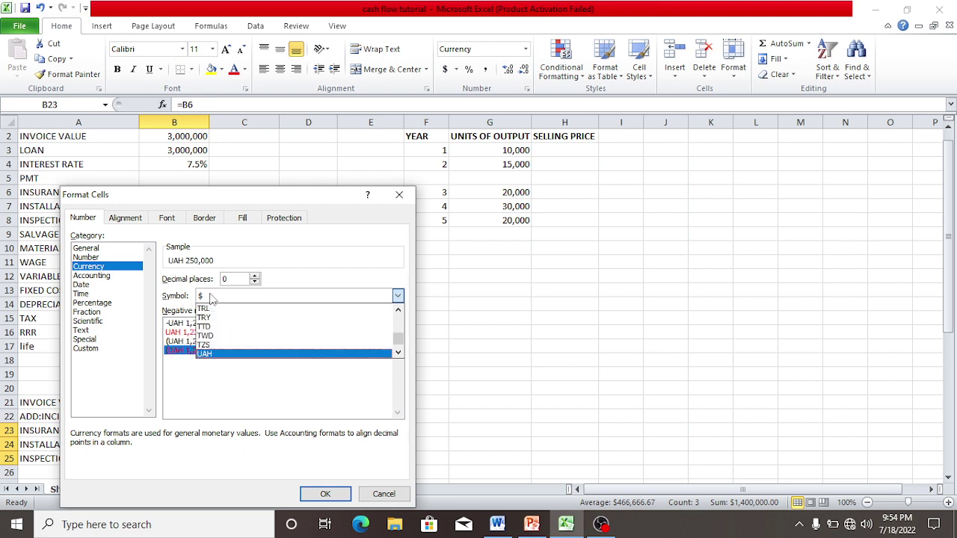
{"action": "left_click", "coordinate": [397, 353]}
{"action": "left_click", "coordinate": [398, 353]}
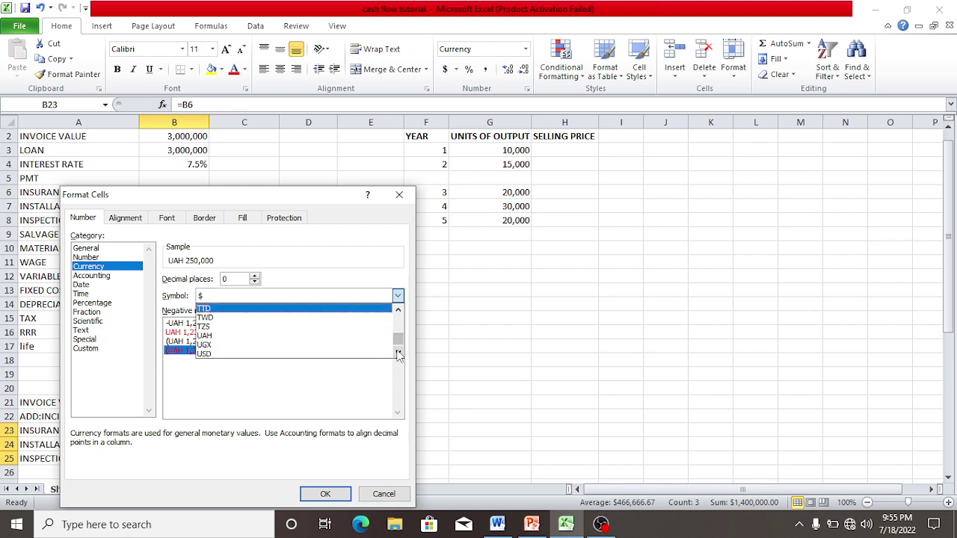
{"action": "left_click", "coordinate": [252, 363]}
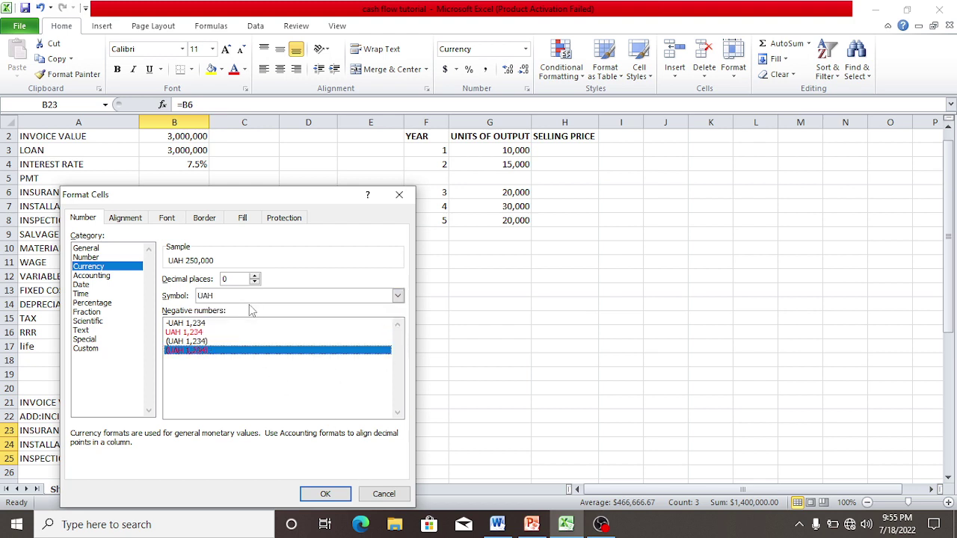
{"action": "left_click", "coordinate": [398, 296]}
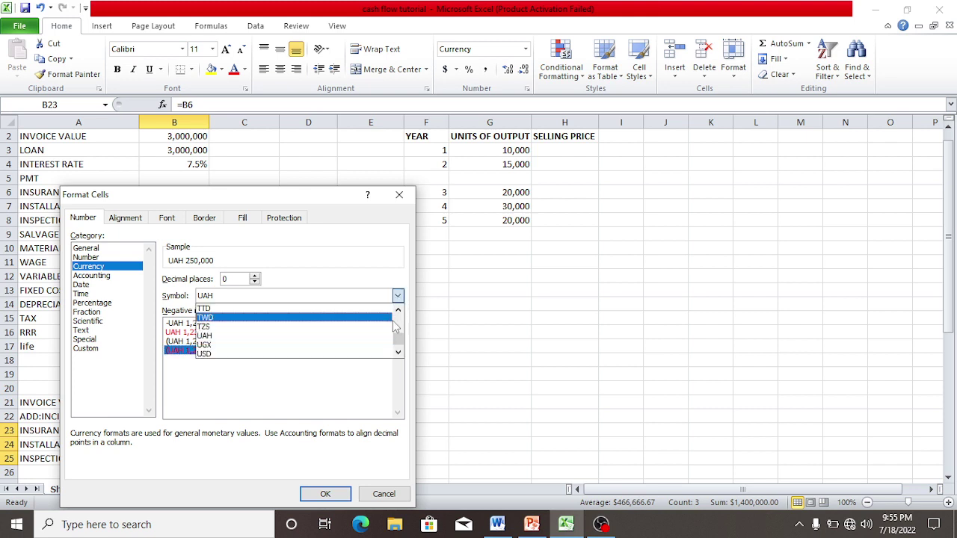
{"action": "left_click", "coordinate": [228, 355]}
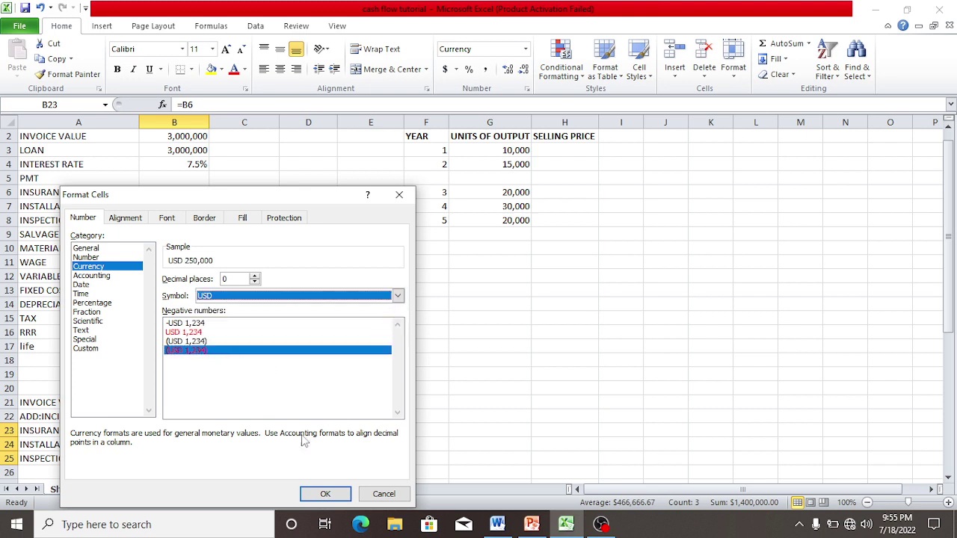
{"action": "left_click", "coordinate": [323, 494]}
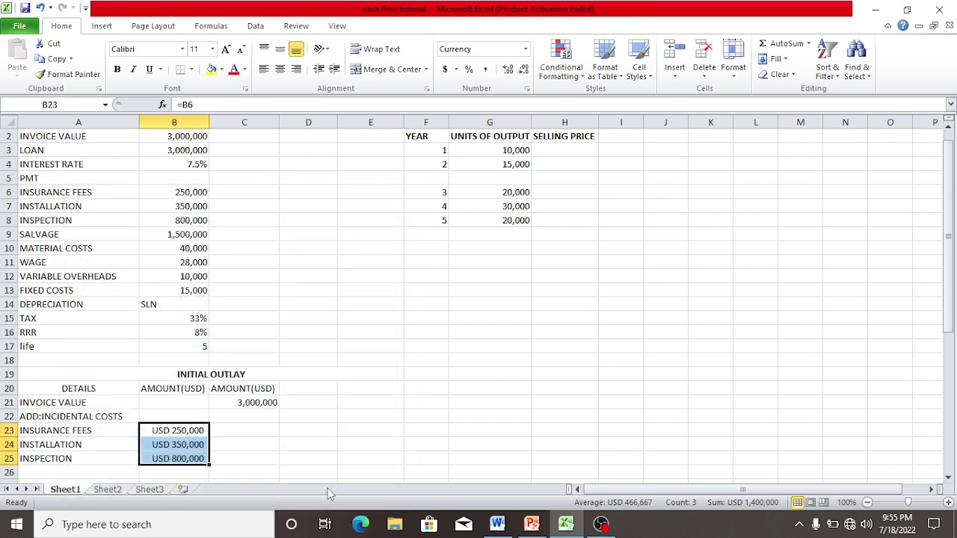
{"action": "left_click", "coordinate": [213, 443]}
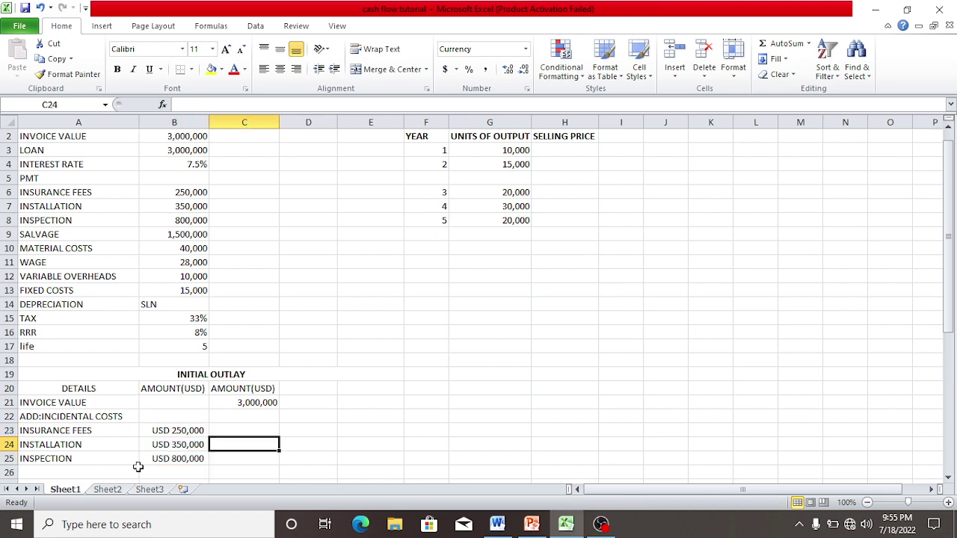
Step: Type the label TOTAL INCIDENTAL COSTS in A26
{"action": "left_click", "coordinate": [96, 476]}
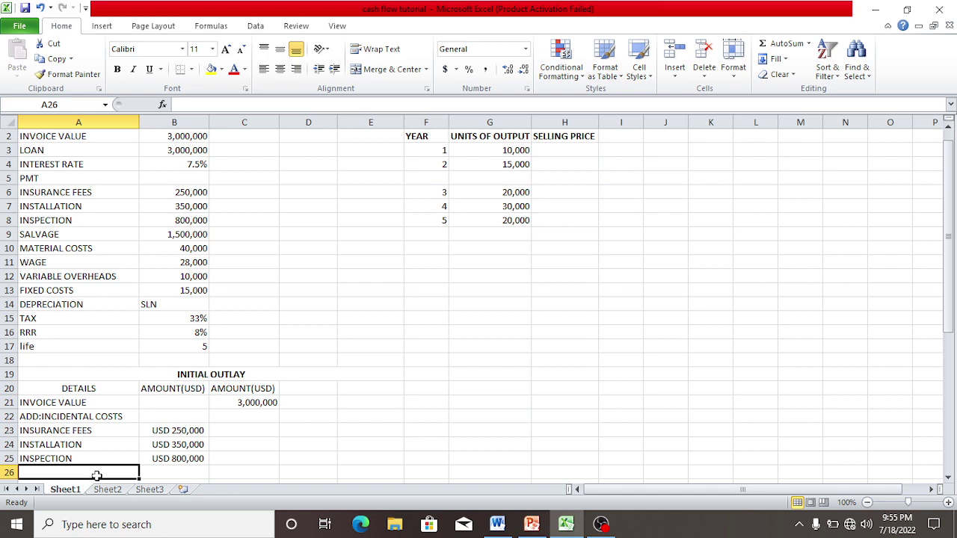
{"action": "type", "text": "T"}
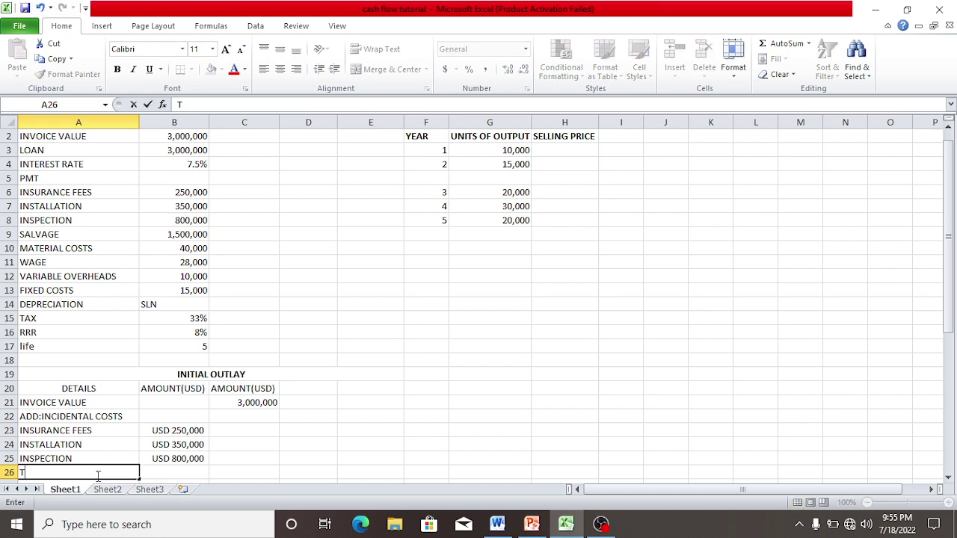
{"action": "type", "text": "OTAL INCIE"}
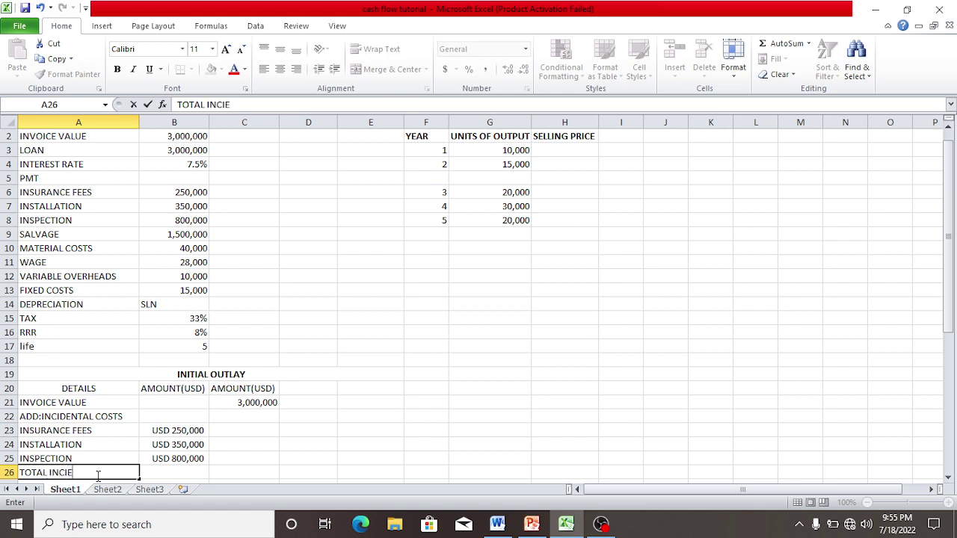
{"action": "key", "text": "BackSpace"}
{"action": "type", "text": "DENY"}
{"action": "key", "text": "BackSpace"}
{"action": "type", "text": "TAL COSS"}
{"action": "key", "text": "BackSpace"}
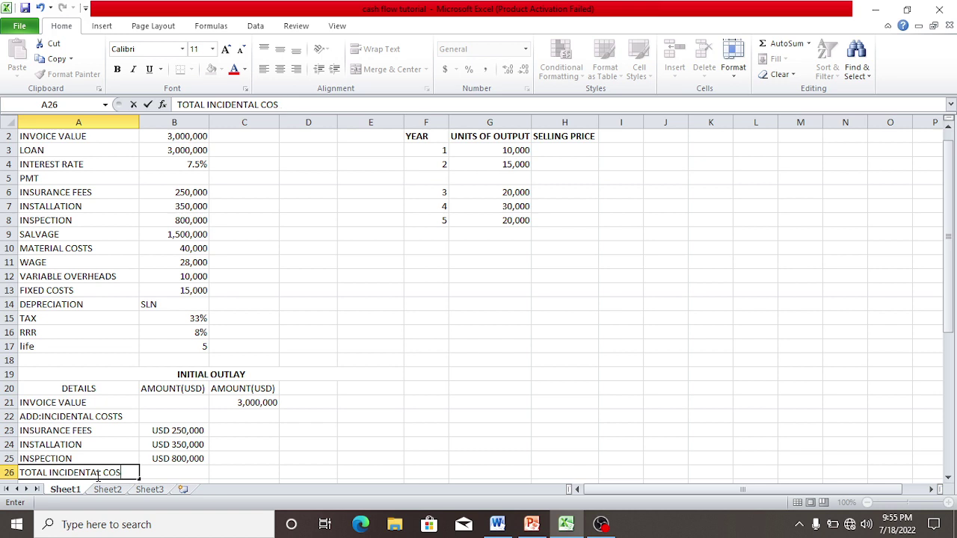
{"action": "type", "text": "TS"}
Step: Enter =SUM(B23:B25) in C26 to total the incidental costs
{"action": "left_click", "coordinate": [241, 472]}
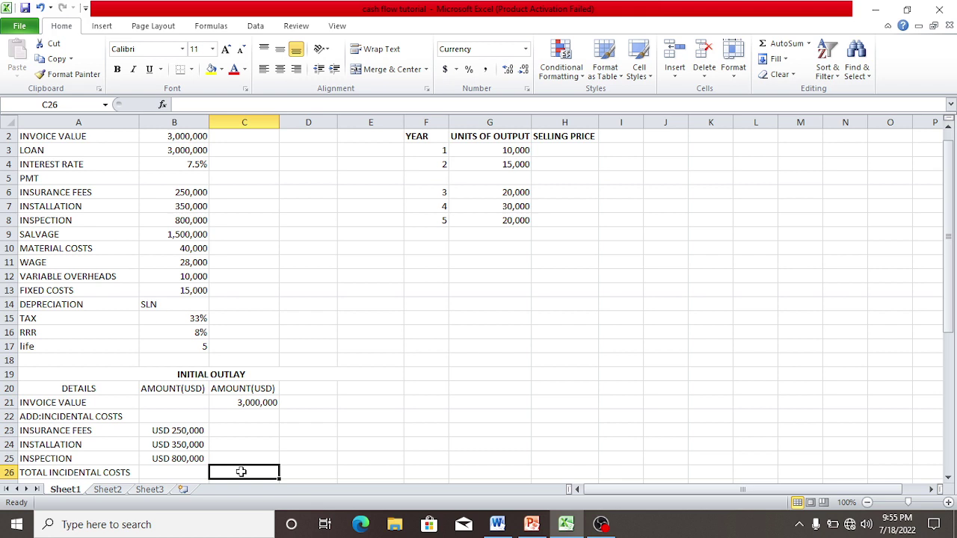
{"action": "type", "text": "="}
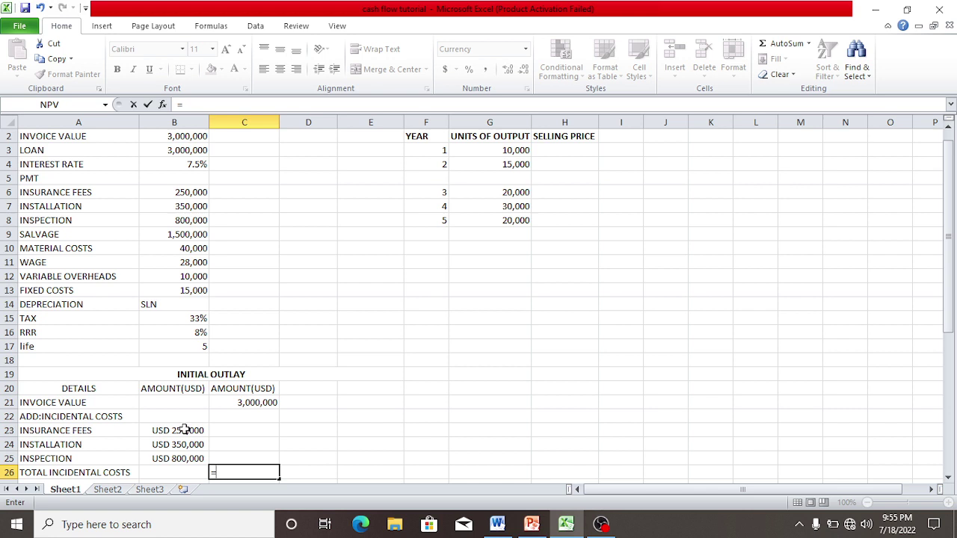
{"action": "type", "text": "SUM"}
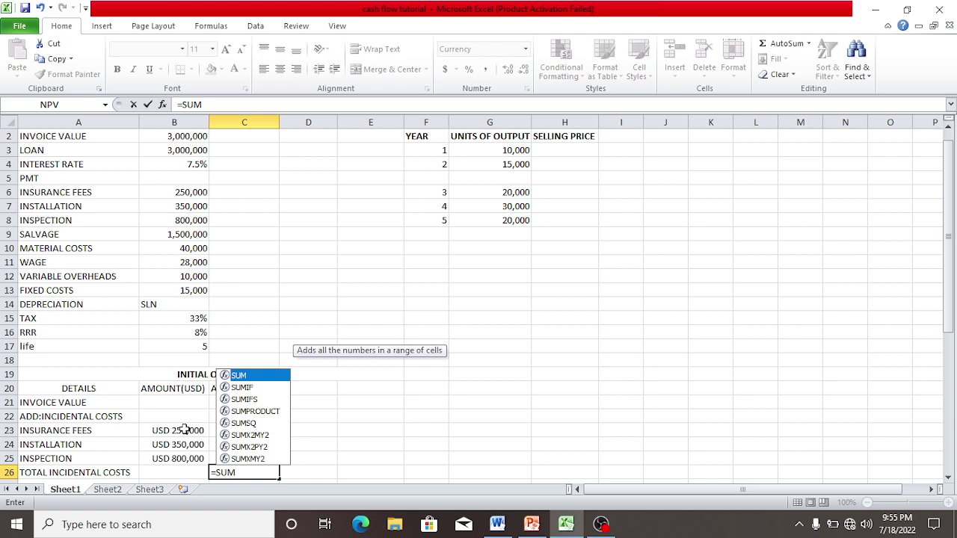
{"action": "type", "text": "("}
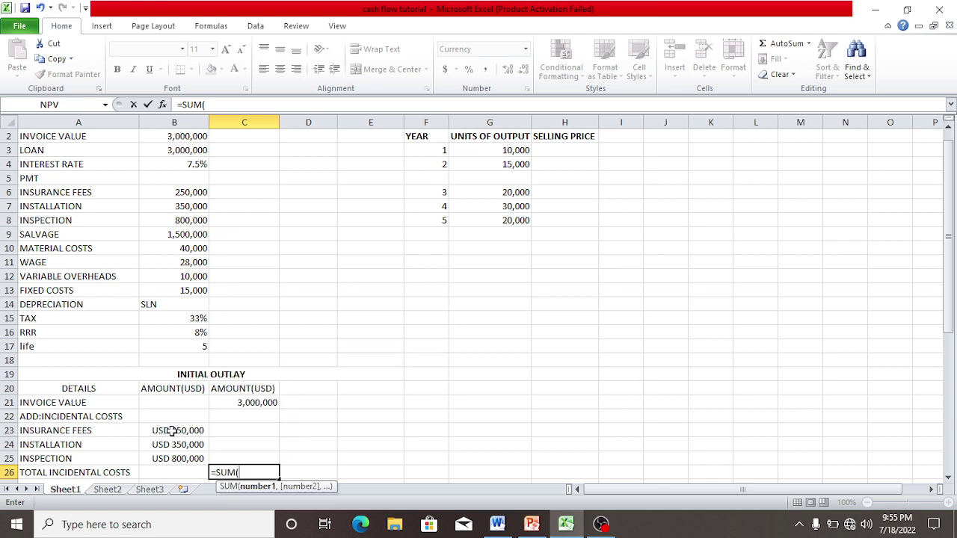
{"action": "left_click", "coordinate": [172, 431]}
{"action": "left_click_drag", "start_coordinate": [172, 431], "coordinate": [174, 458]}
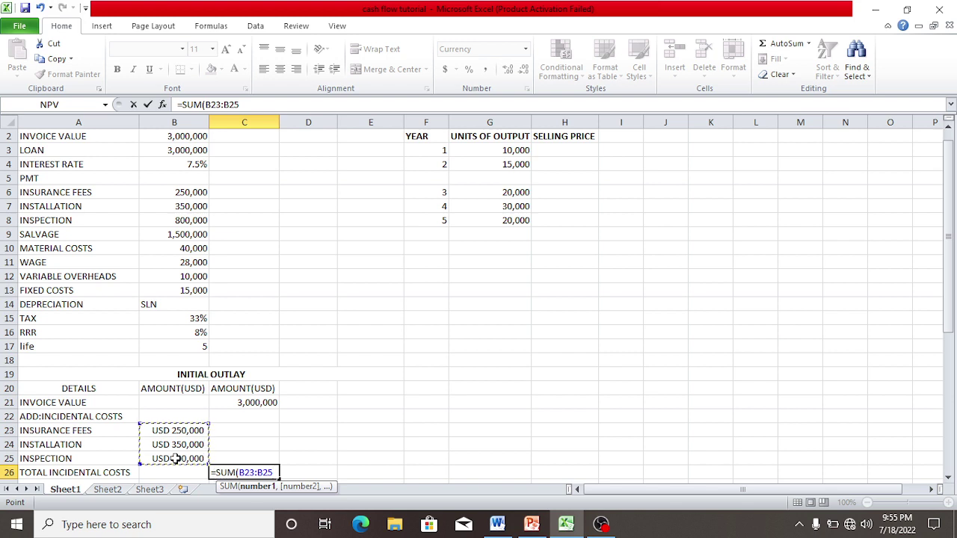
{"action": "type", "text": ")"}
{"action": "key", "text": "Return"}
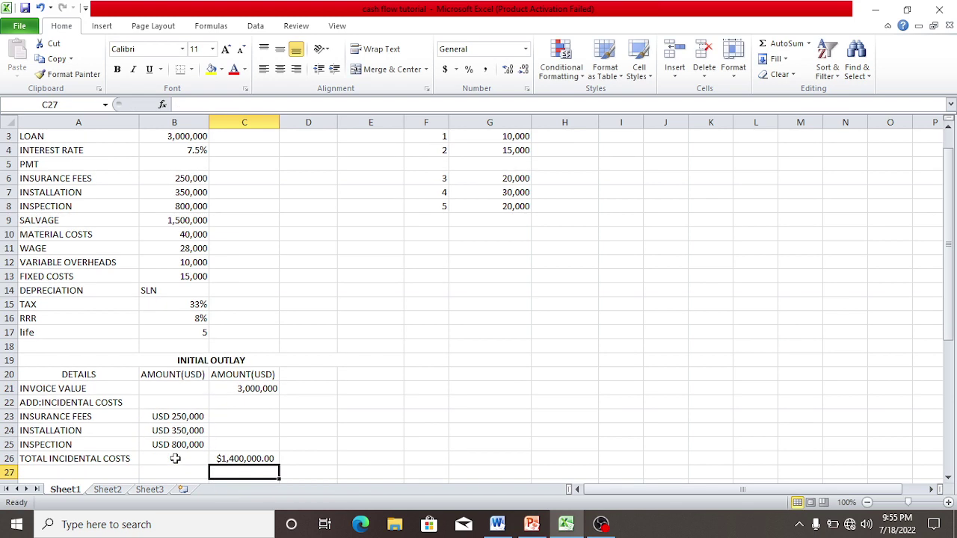
Step: Format the C26 total as USD currency with 0 decimals, showing USD 1,400,000
{"action": "left_click", "coordinate": [251, 458]}
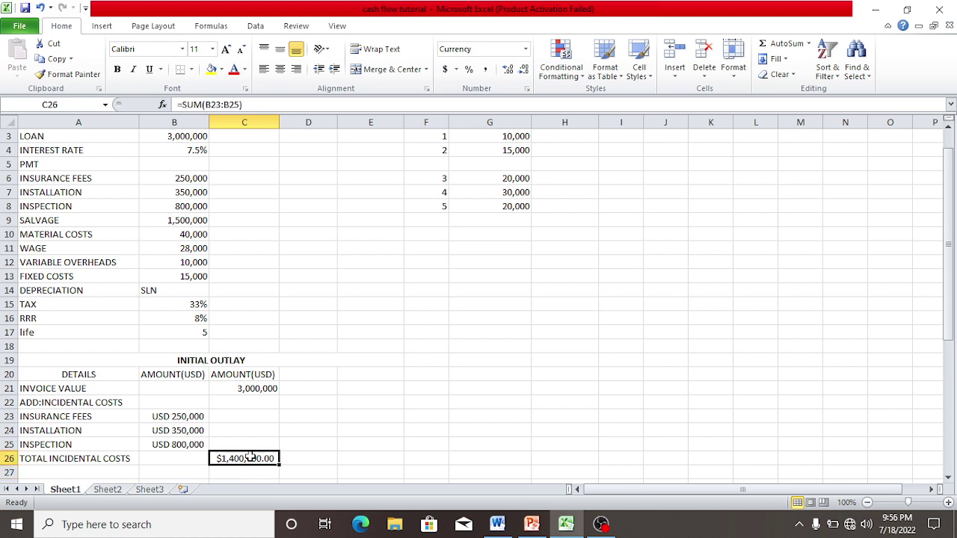
{"action": "right_click", "coordinate": [250, 457]}
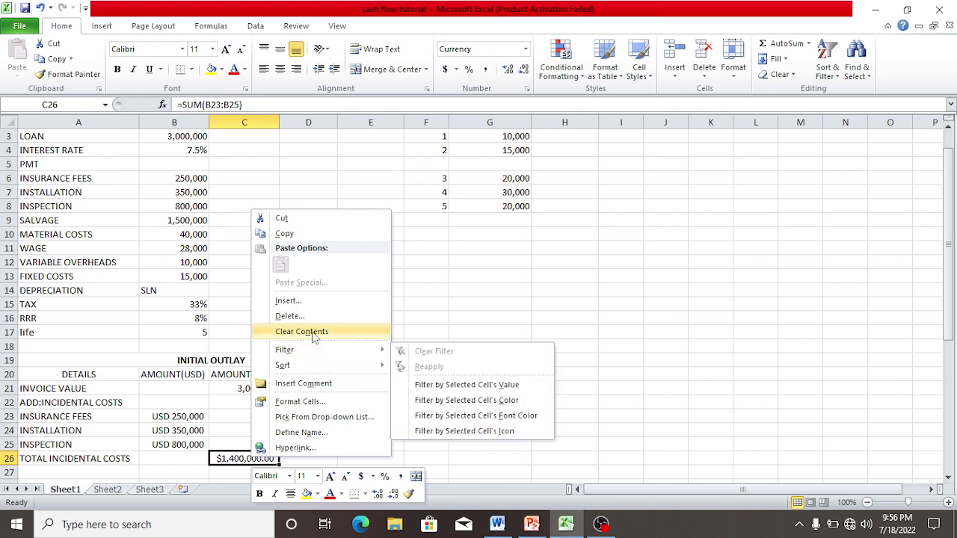
{"action": "left_click", "coordinate": [305, 401]}
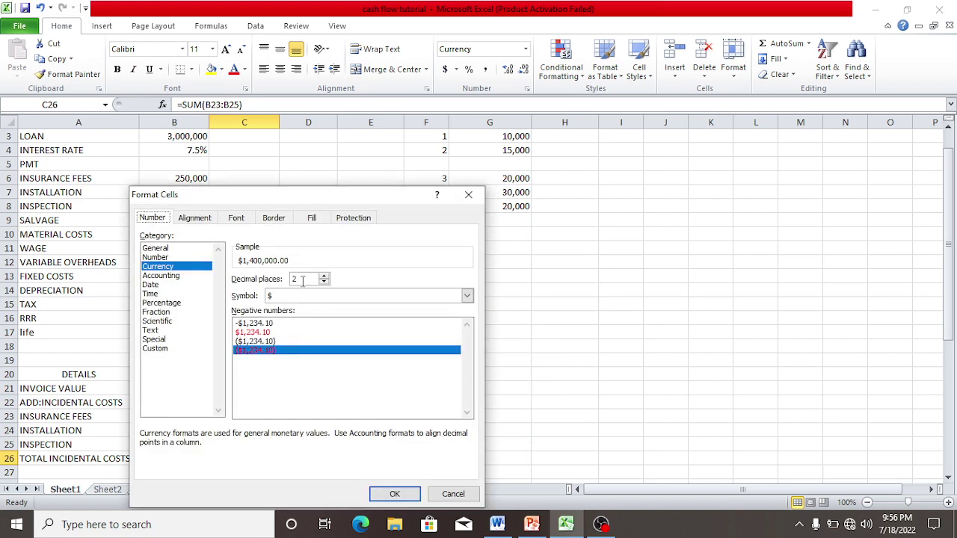
{"action": "left_click", "coordinate": [303, 279]}
{"action": "key", "text": "BackSpace"}
{"action": "type", "text": "0"}
{"action": "left_click", "coordinate": [290, 299]}
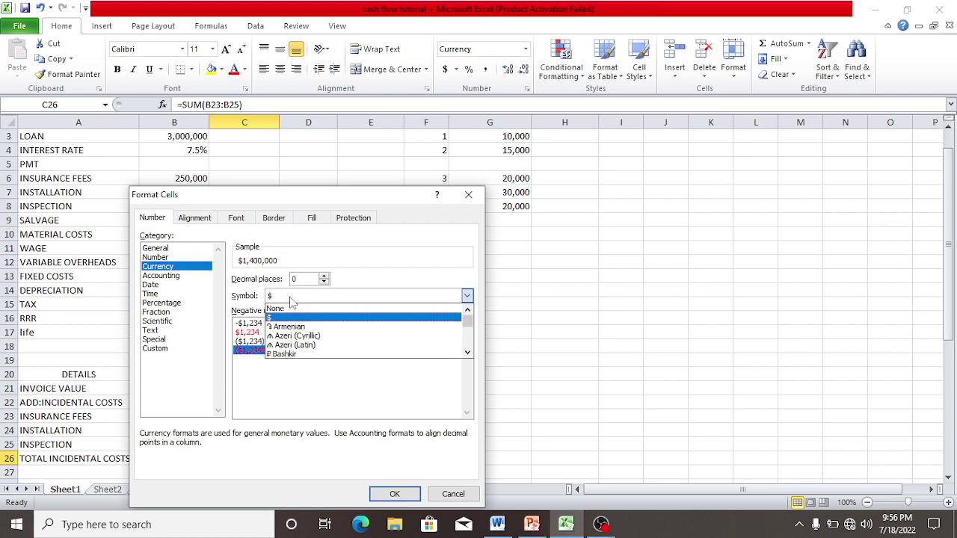
{"action": "scroll", "coordinate": [314, 329], "scroll_direction": "down", "scroll_amount": 15}
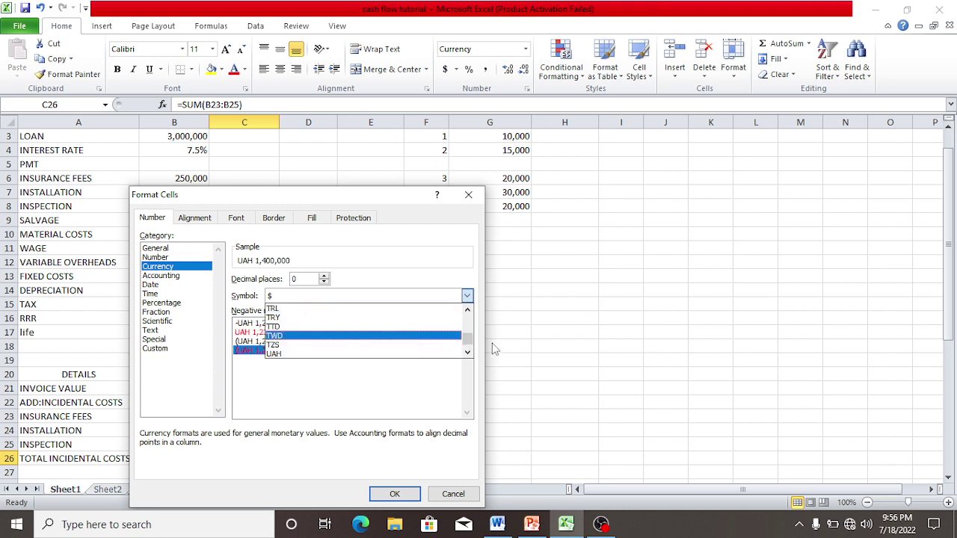
{"action": "scroll", "coordinate": [468, 348], "scroll_direction": "down", "scroll_amount": 2}
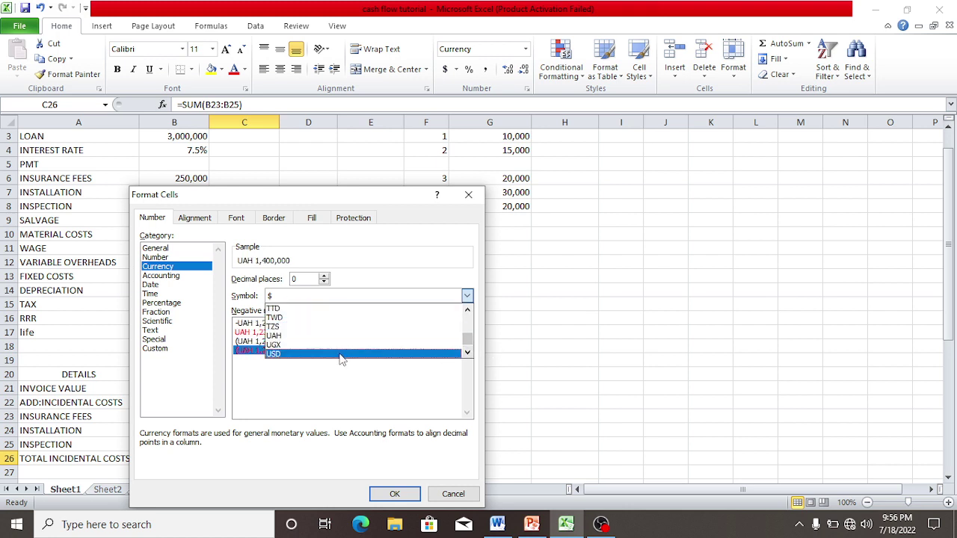
{"action": "left_click", "coordinate": [340, 355]}
{"action": "left_click", "coordinate": [398, 492]}
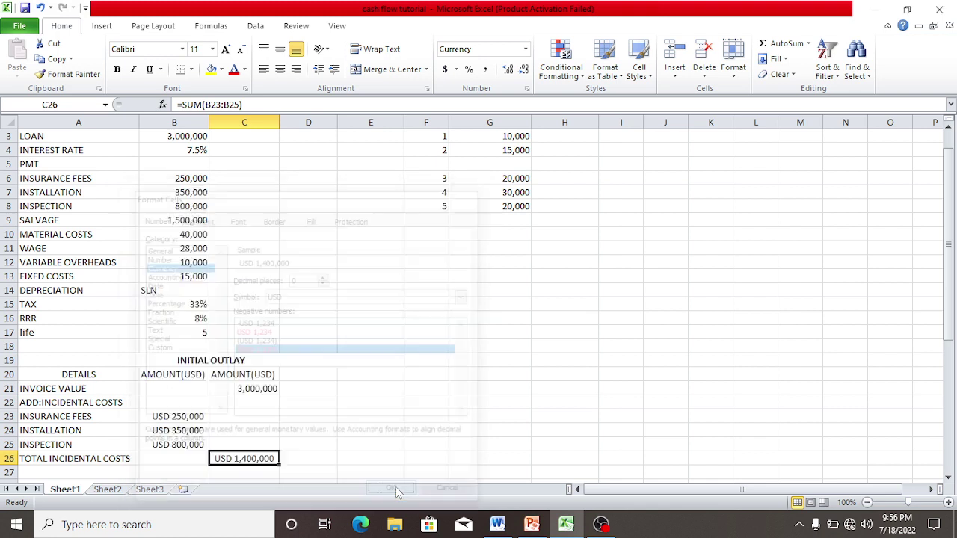
{"action": "left_click", "coordinate": [91, 481]}
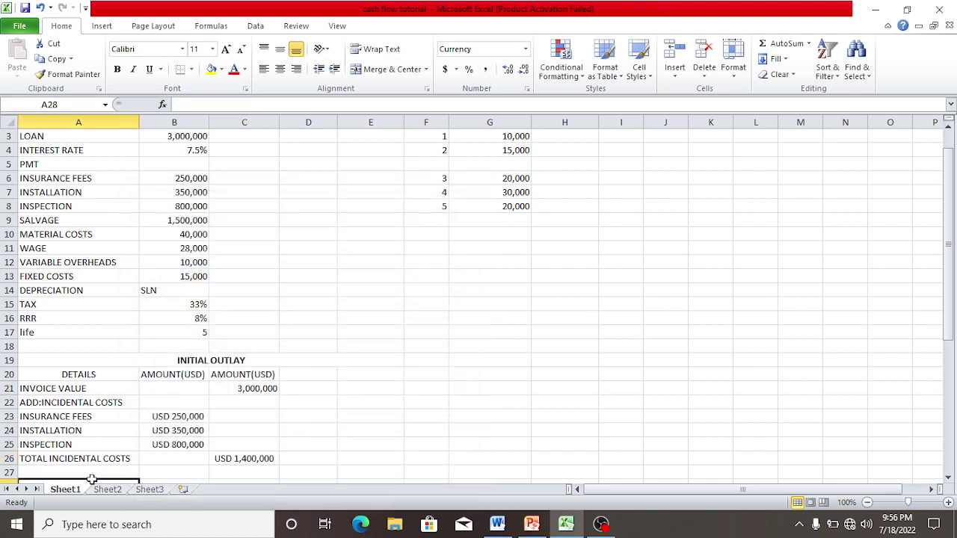
Step: Enter bold LESS:GOVERNMENT INCENTIVE in A27 and autofit column A to fit it
{"action": "left_click", "coordinate": [75, 471]}
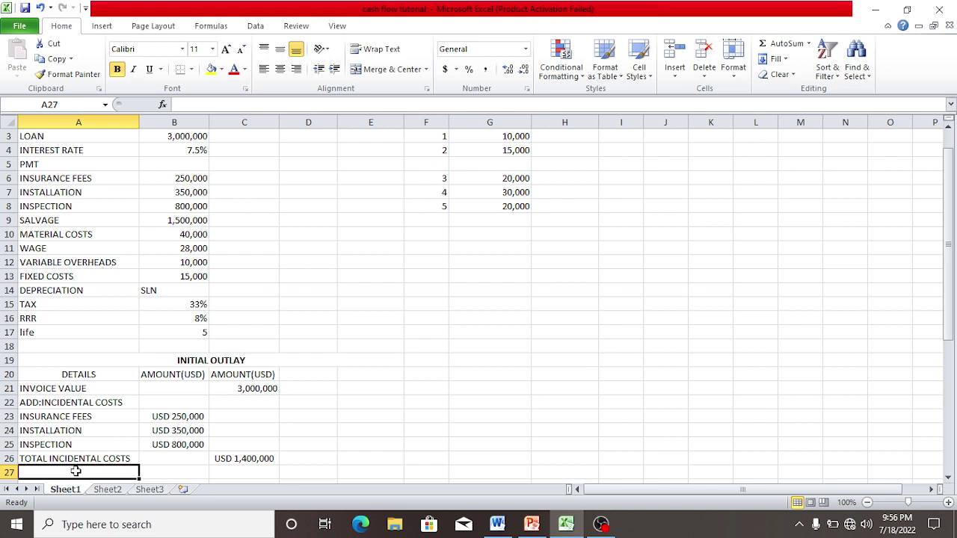
{"action": "type", "text": "LESS"}
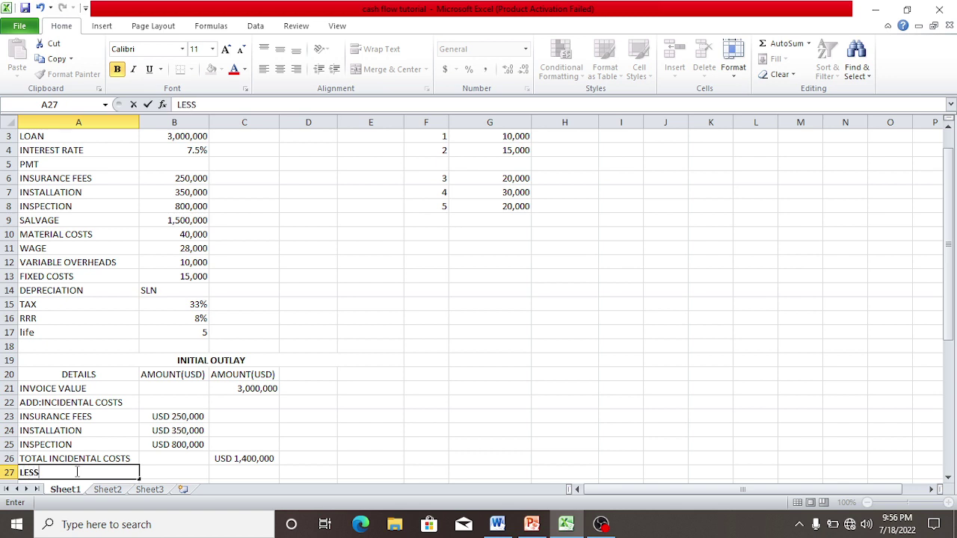
{"action": "type", "text": ":GOVERNME"}
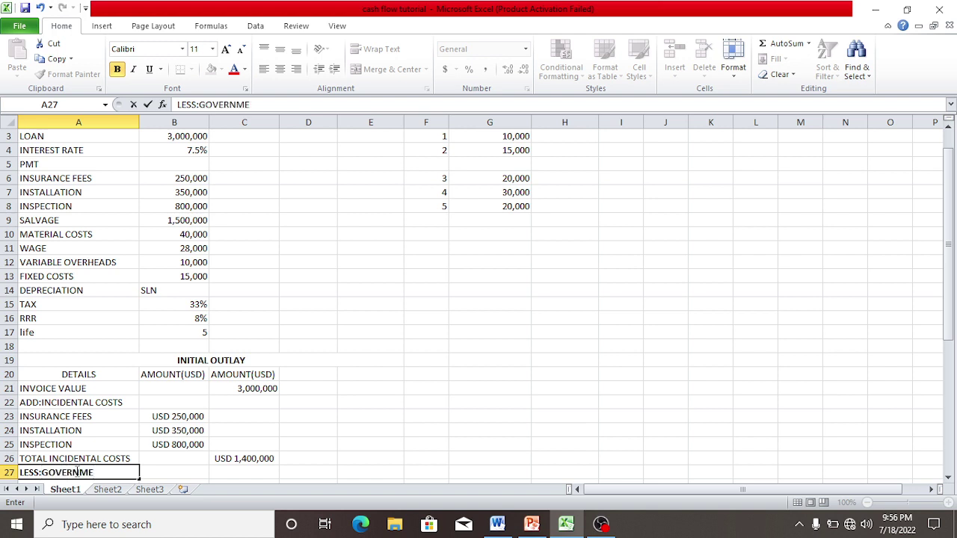
{"action": "type", "text": "NT INCENTIVE"}
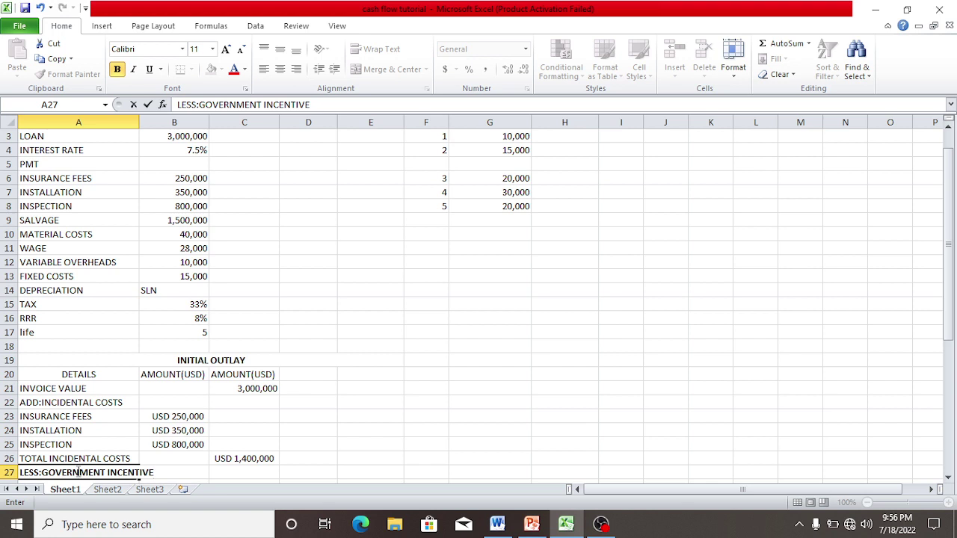
{"action": "double_click", "coordinate": [140, 110]}
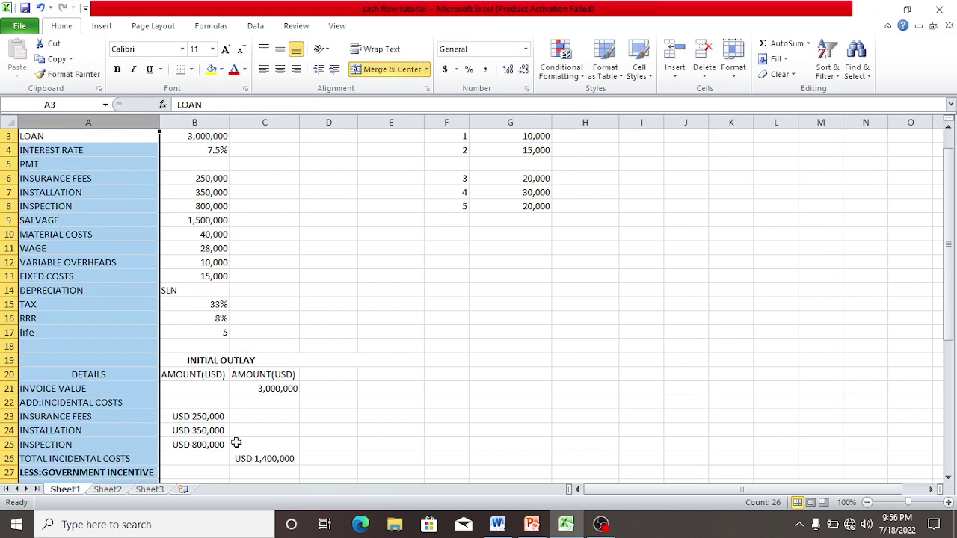
{"action": "left_click", "coordinate": [197, 470]}
{"action": "left_click", "coordinate": [255, 470]}
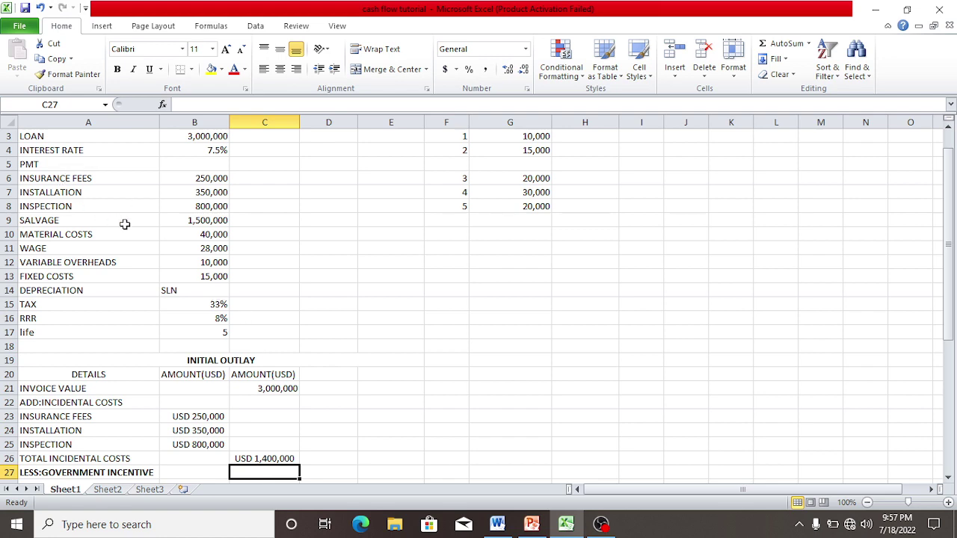
{"action": "left_click", "coordinate": [508, 526]}
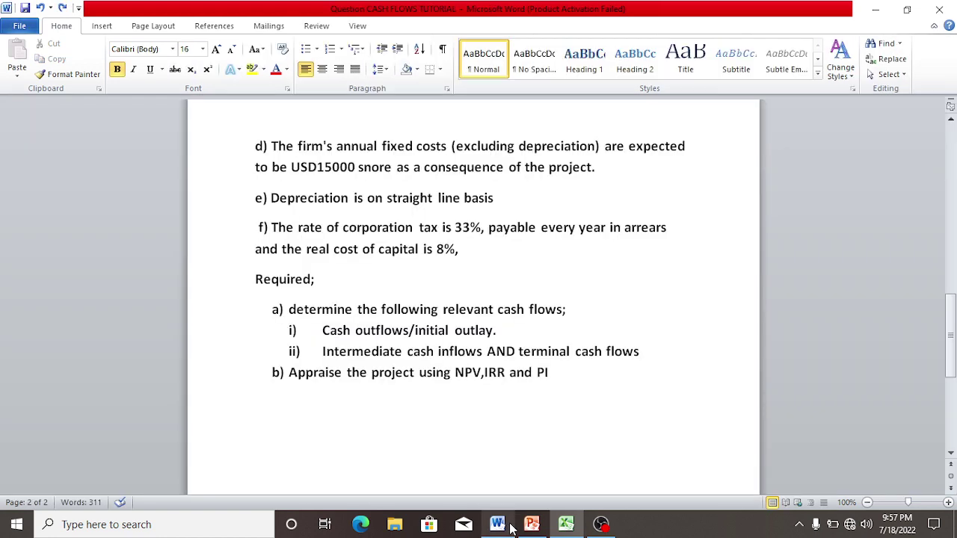
{"action": "key", "text": "Up"}
{"action": "key", "text": "Up"}
{"action": "key", "text": "Up"}
{"action": "key", "text": "Up"}
{"action": "key", "text": "Up"}
{"action": "key", "text": "Up"}
{"action": "key", "text": "Up"}
{"action": "key", "text": "Up"}
{"action": "key", "text": "Up"}
{"action": "key", "text": "Up"}
{"action": "key", "text": "Up"}
{"action": "key", "text": "Up"}
{"action": "key", "text": "Up"}
{"action": "key", "text": "Up"}
{"action": "key", "text": "Up"}
{"action": "key", "text": "Up"}
{"action": "key", "text": "Up"}
{"action": "key", "text": "Up"}
{"action": "key", "text": "Up"}
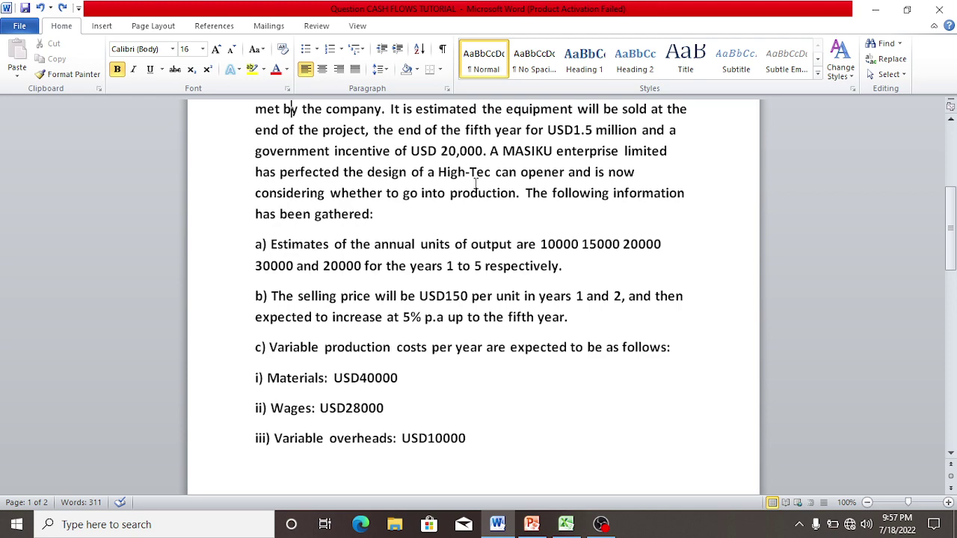
{"action": "left_click", "coordinate": [566, 525]}
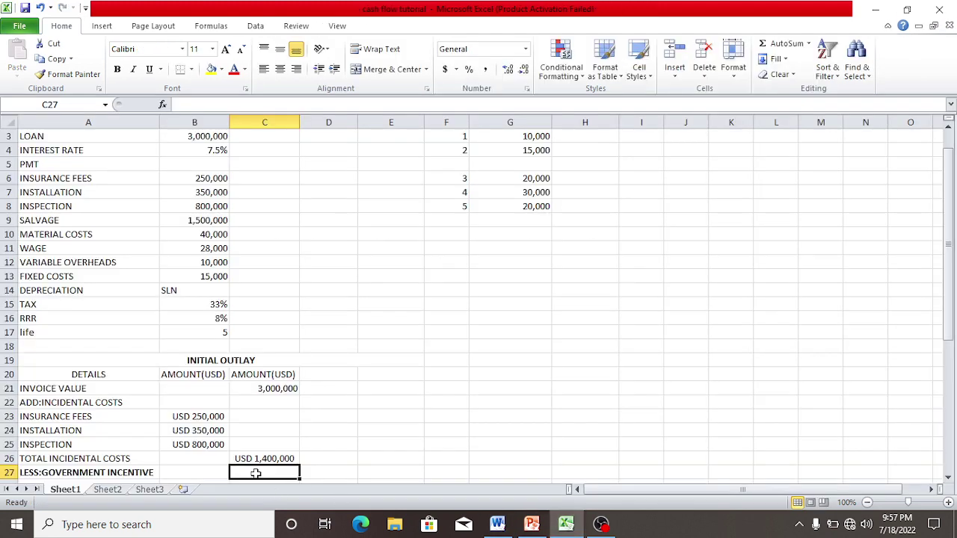
Step: Enter 20,000 in C27 as the government incentive amount
{"action": "type", "text": "20,"}
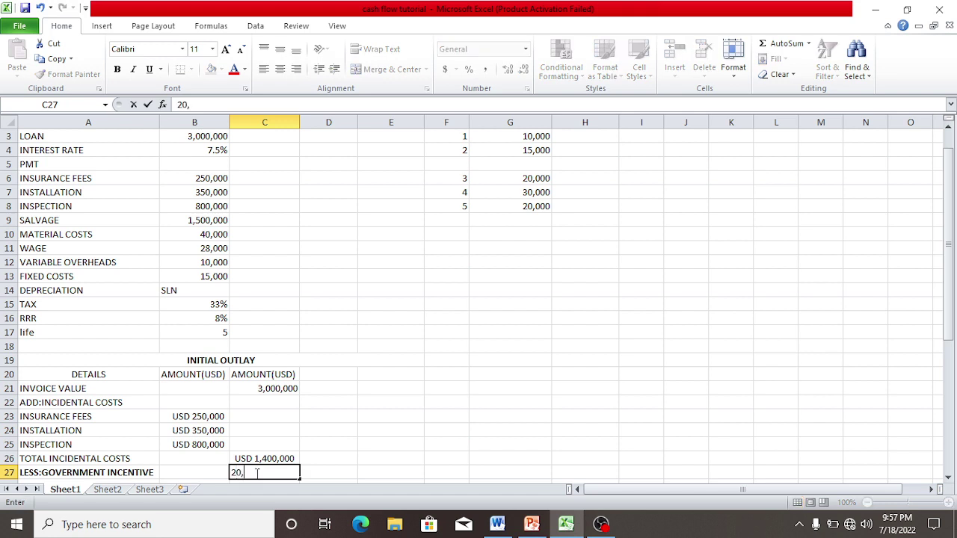
{"action": "type", "text": "000"}
{"action": "left_click", "coordinate": [317, 461]}
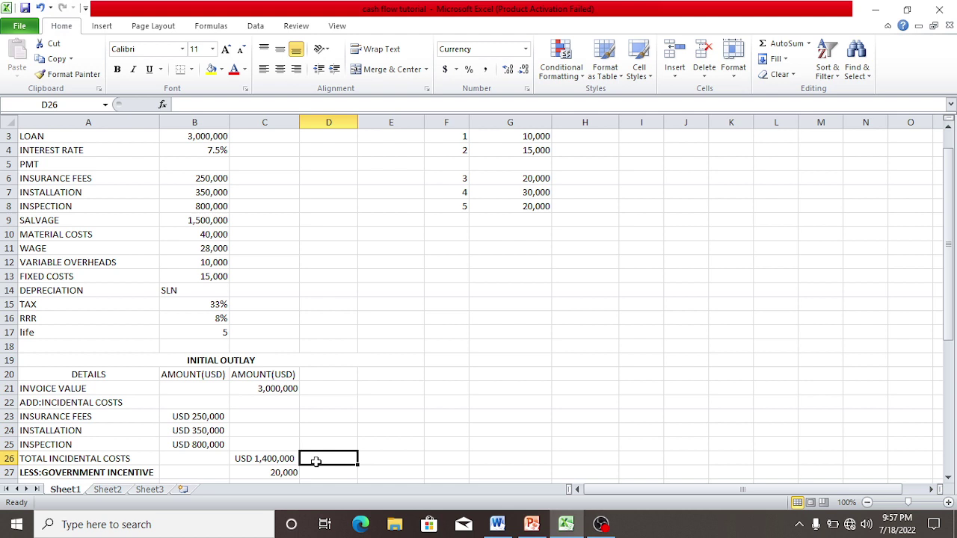
{"action": "left_click", "coordinate": [271, 473]}
{"action": "key", "text": "Return"}
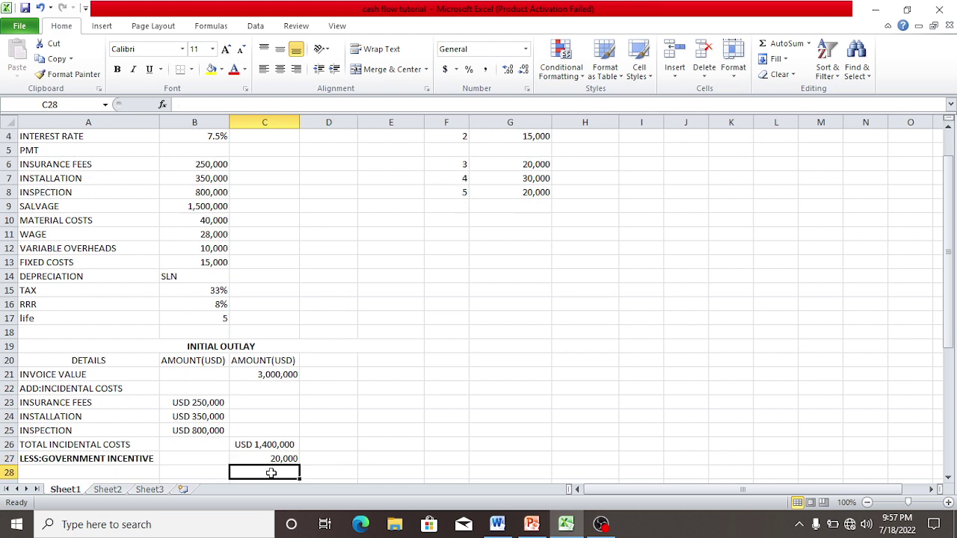
{"action": "left_click", "coordinate": [107, 481]}
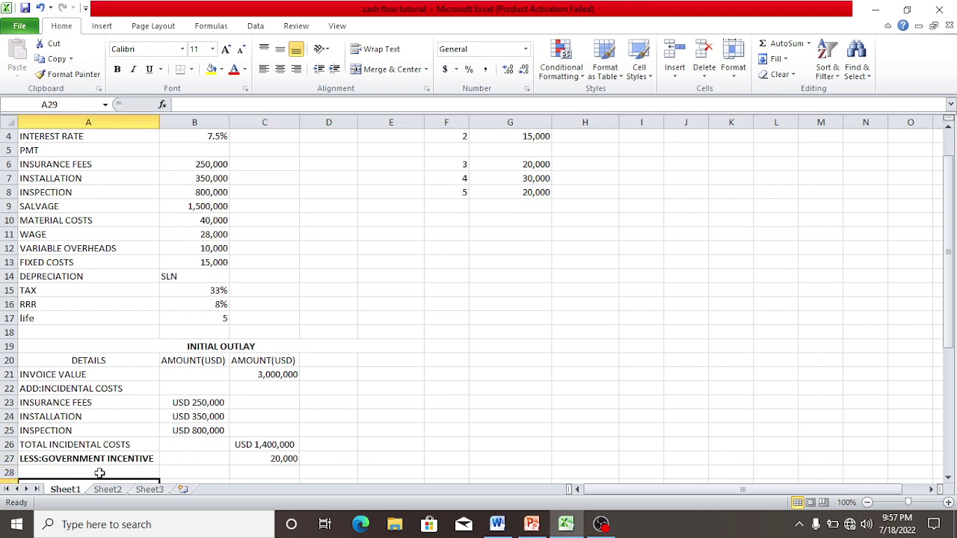
{"action": "left_click", "coordinate": [100, 472]}
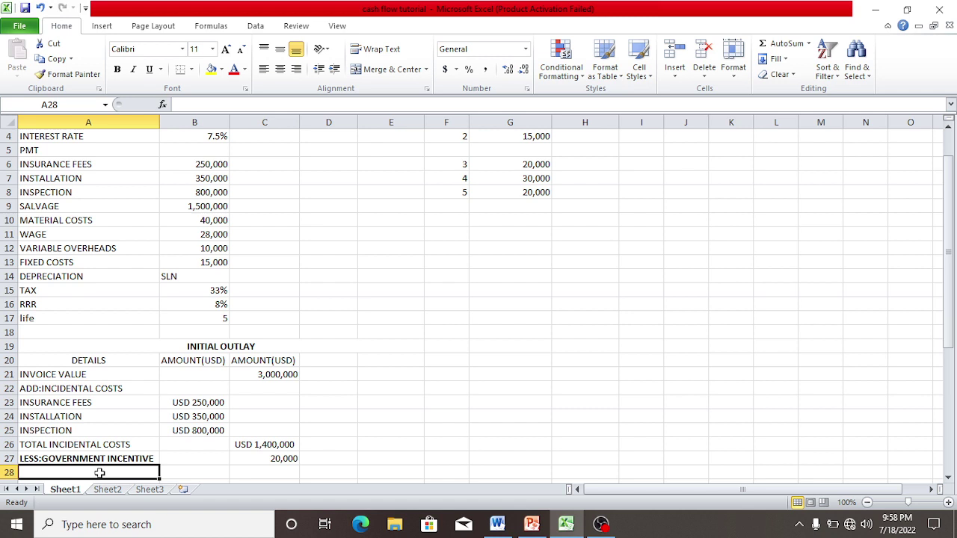
Step: Label A28 TOTAL INITIAL OUTLAY and enter =(C21+C26)-C27 in C28, giving 4,380,000
{"action": "type", "text": "T"}
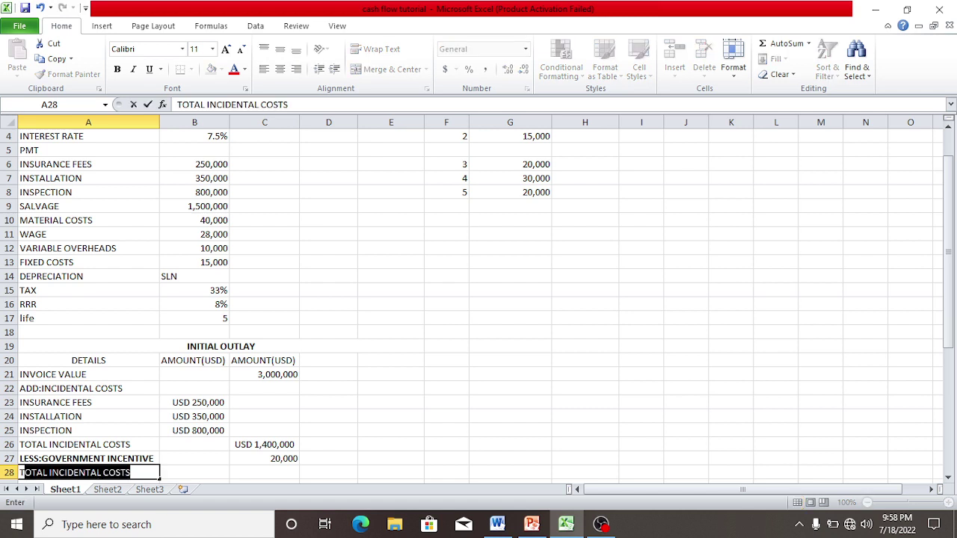
{"action": "type", "text": "OTAL INIT"}
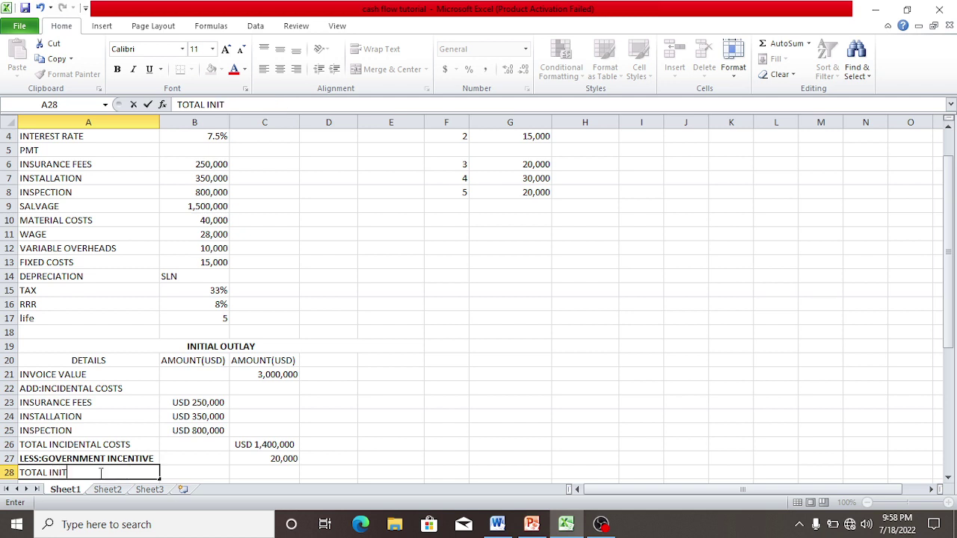
{"action": "type", "text": "IAL OUTLAY"}
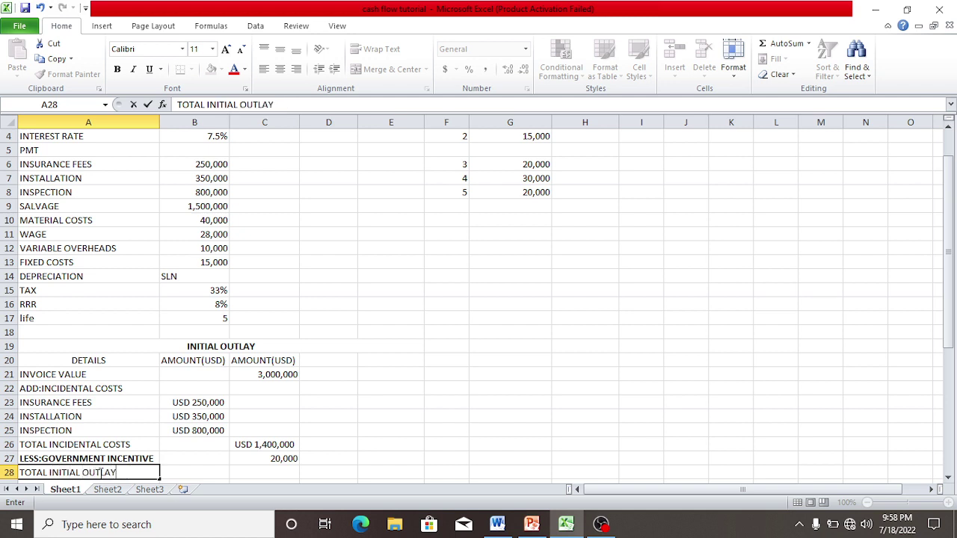
{"action": "left_click", "coordinate": [264, 472]}
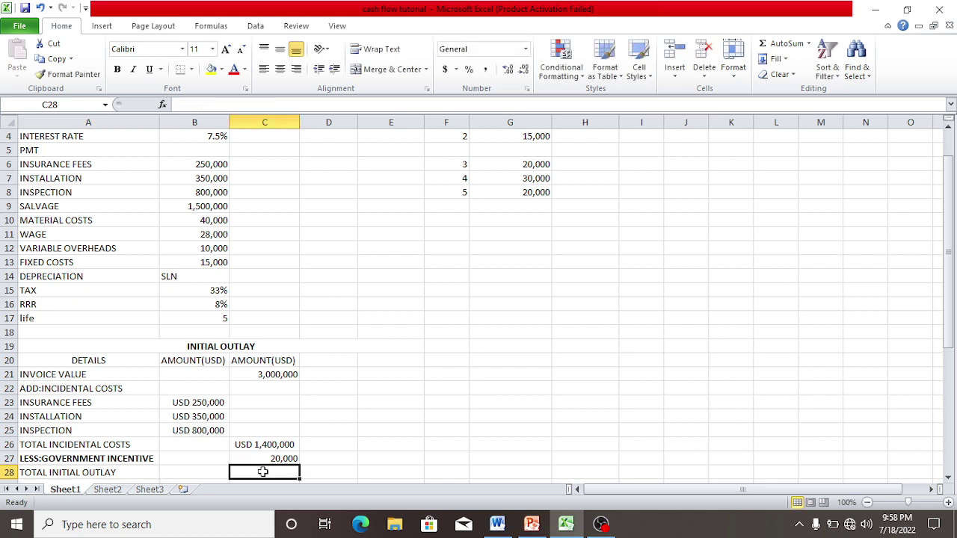
{"action": "type", "text": "="}
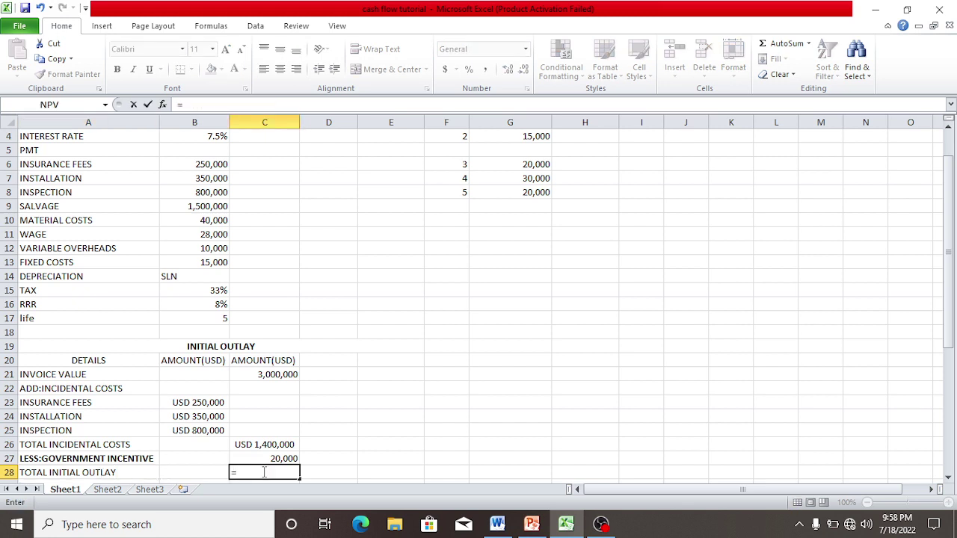
{"action": "left_click", "coordinate": [276, 373]}
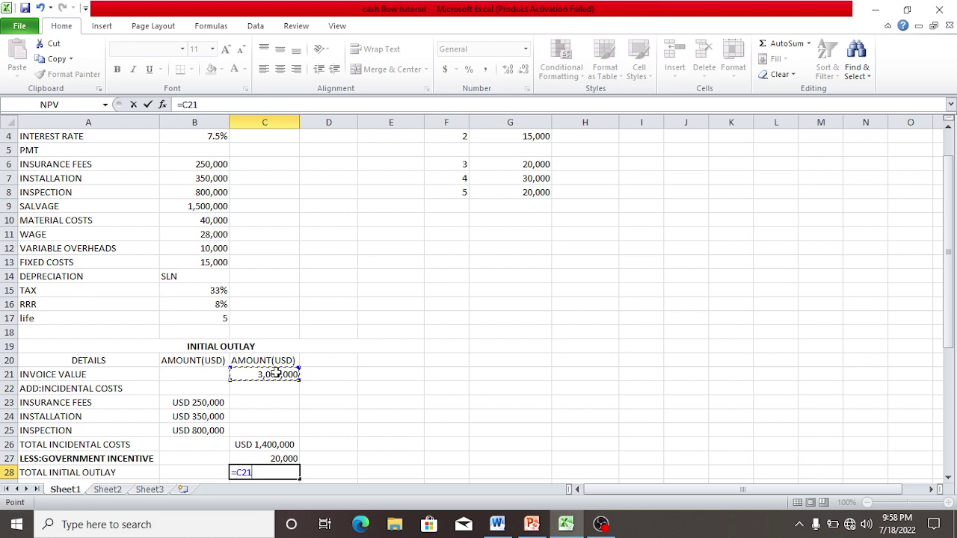
{"action": "key", "text": "BackSpace"}
{"action": "key", "text": "BackSpace"}
{"action": "key", "text": "BackSpace"}
{"action": "type", "text": "("}
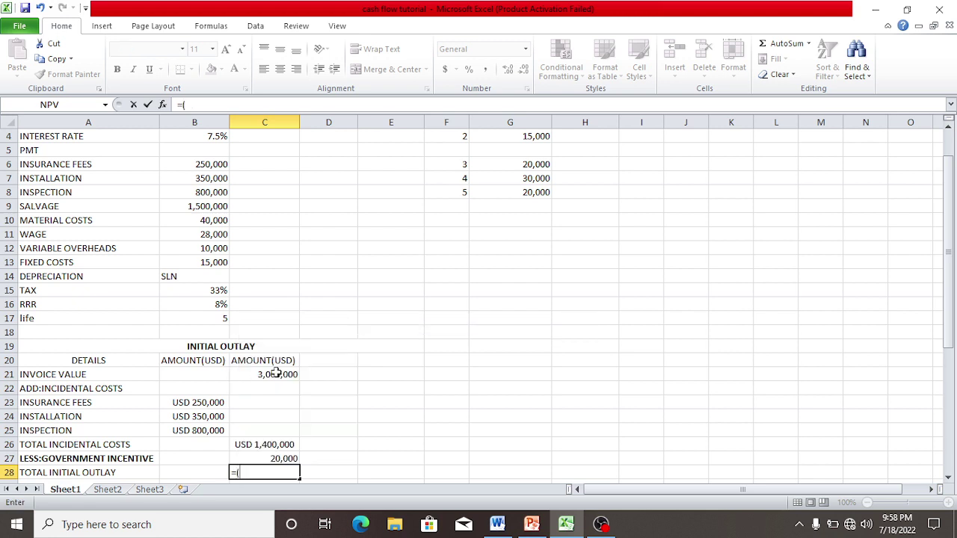
{"action": "left_click", "coordinate": [267, 372]}
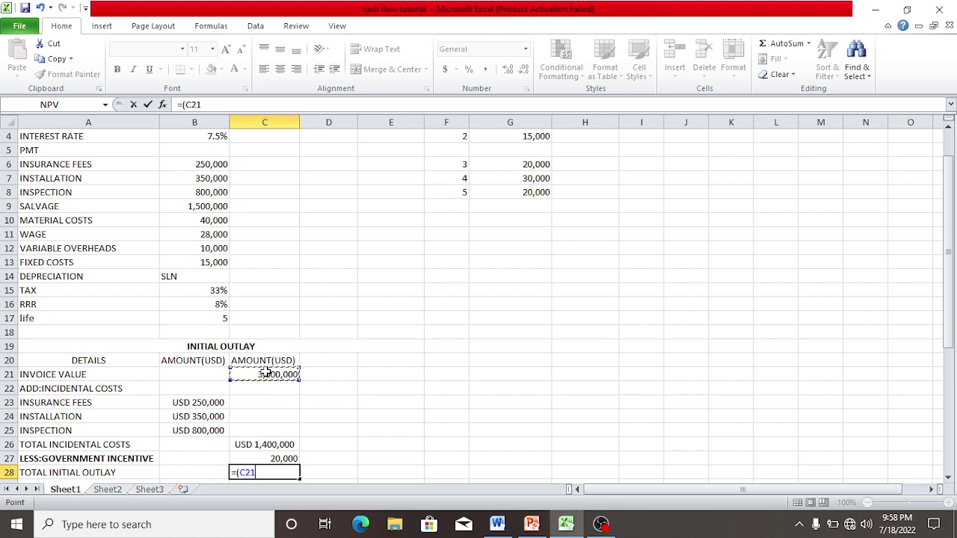
{"action": "type", "text": "+"}
{"action": "left_click", "coordinate": [259, 445]}
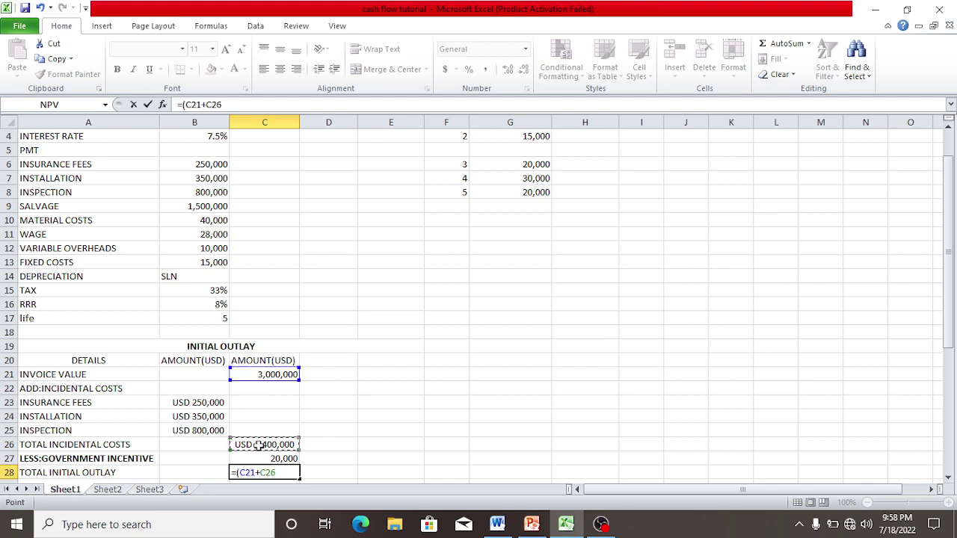
{"action": "type", "text": ")"}
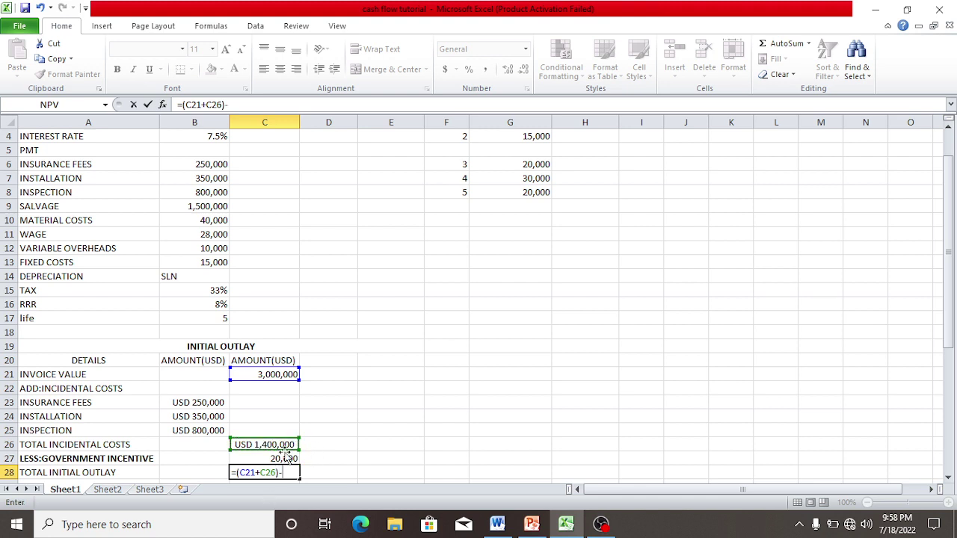
{"action": "type", "text": "-"}
{"action": "left_click", "coordinate": [275, 457]}
{"action": "key", "text": "Return"}
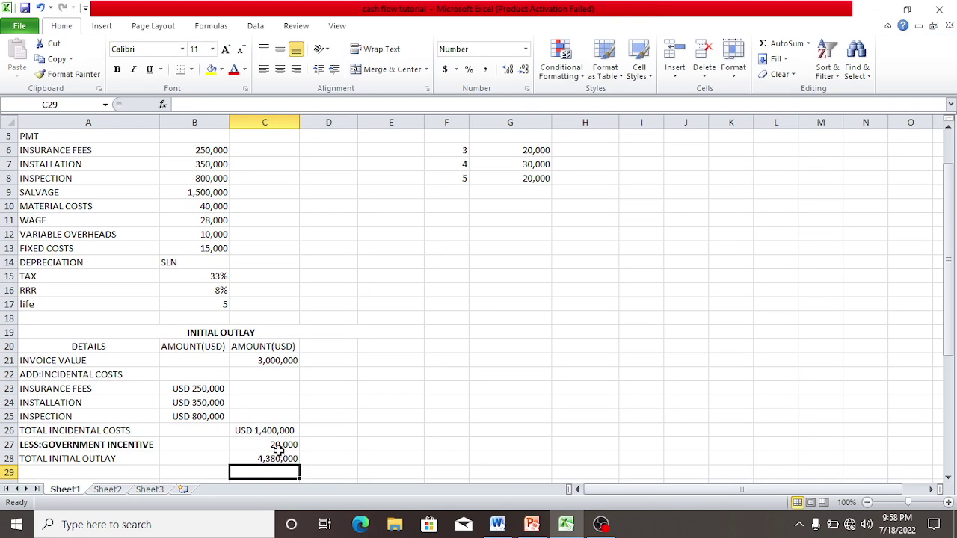
Step: Give the amounts in C21:C27 Currency format with 0 decimal places
{"action": "left_click", "coordinate": [278, 445]}
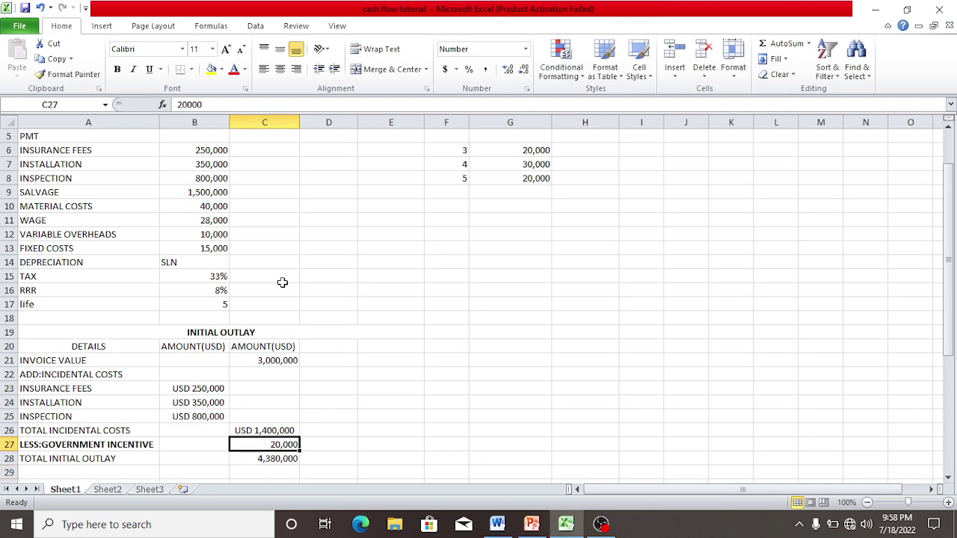
{"action": "left_click", "coordinate": [262, 360]}
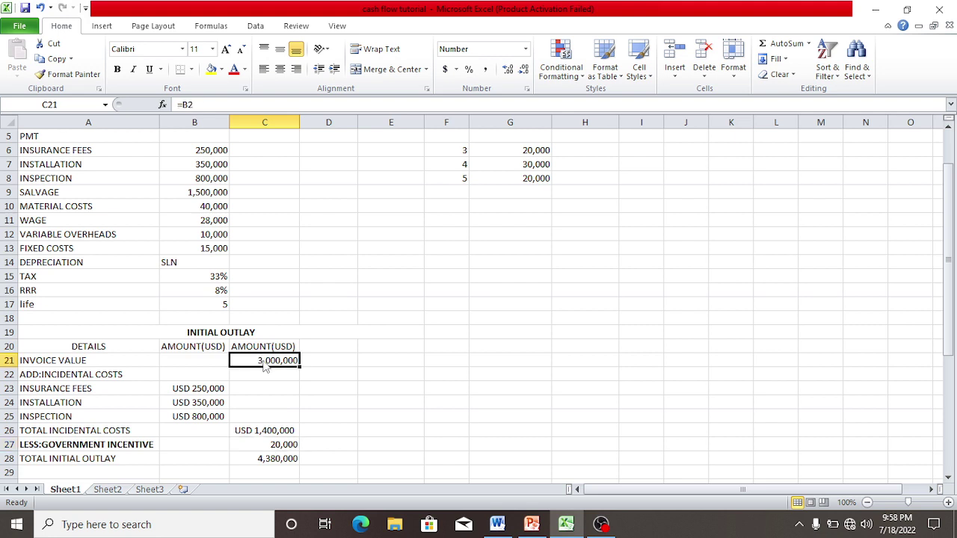
{"action": "left_click_drag", "start_coordinate": [265, 362], "coordinate": [258, 456]}
{"action": "right_click", "coordinate": [259, 456]}
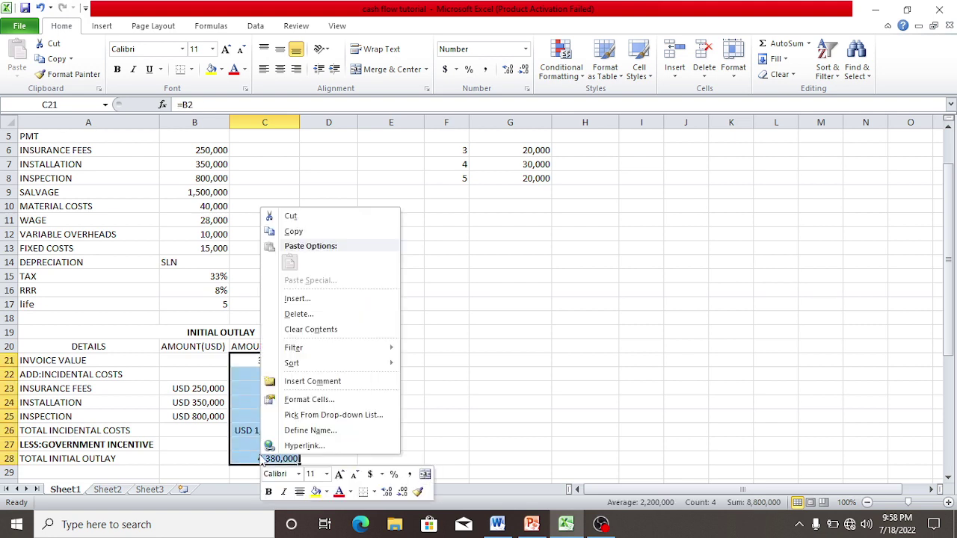
{"action": "left_click", "coordinate": [305, 401]}
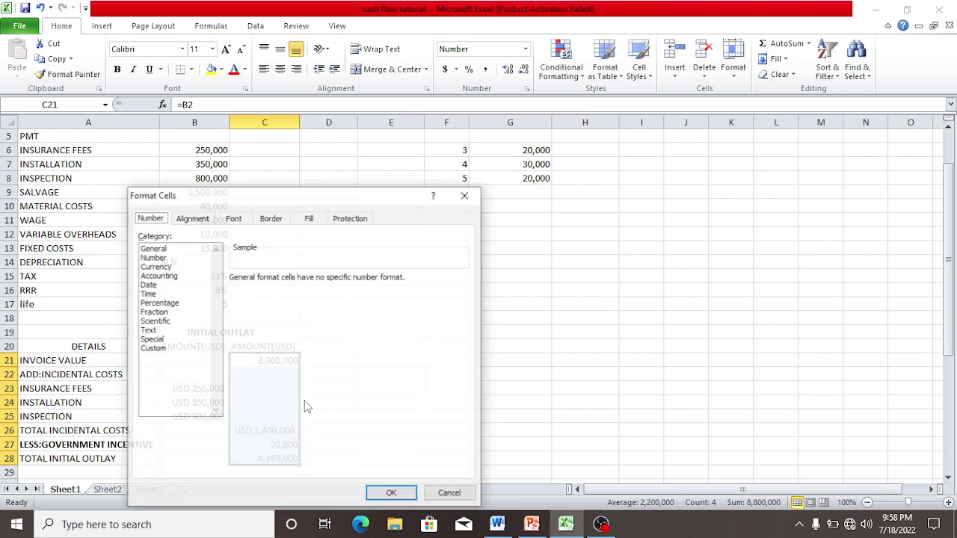
{"action": "left_click", "coordinate": [155, 266]}
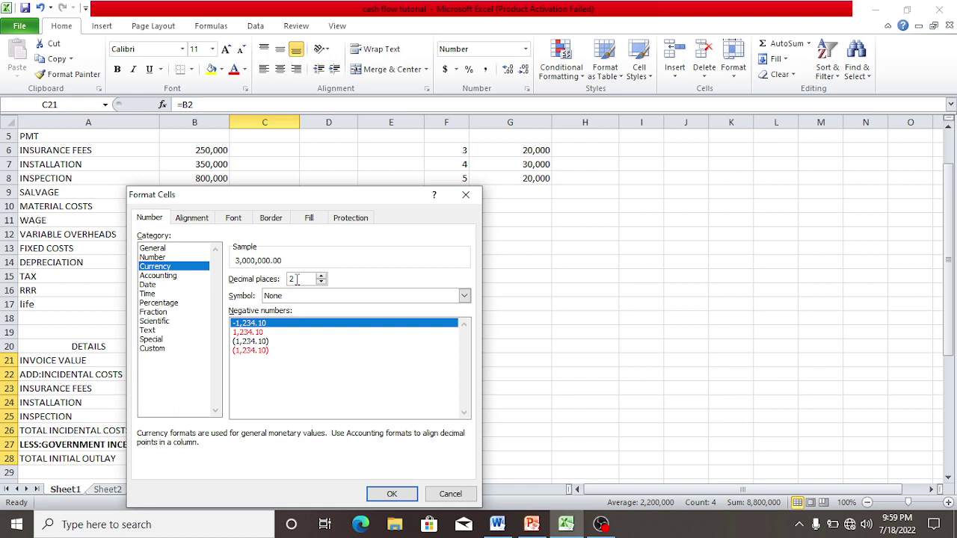
{"action": "double_click", "coordinate": [297, 280]}
{"action": "type", "text": "0"}
Step: Set the currency symbol to USD and apply the format to the amounts
{"action": "left_click", "coordinate": [305, 296]}
{"action": "key", "text": "u"}
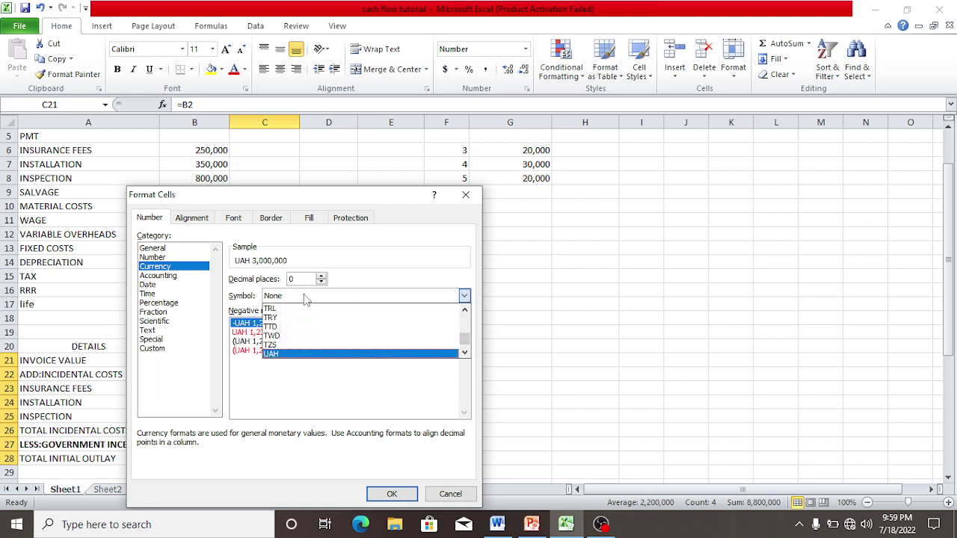
{"action": "left_click", "coordinate": [464, 353]}
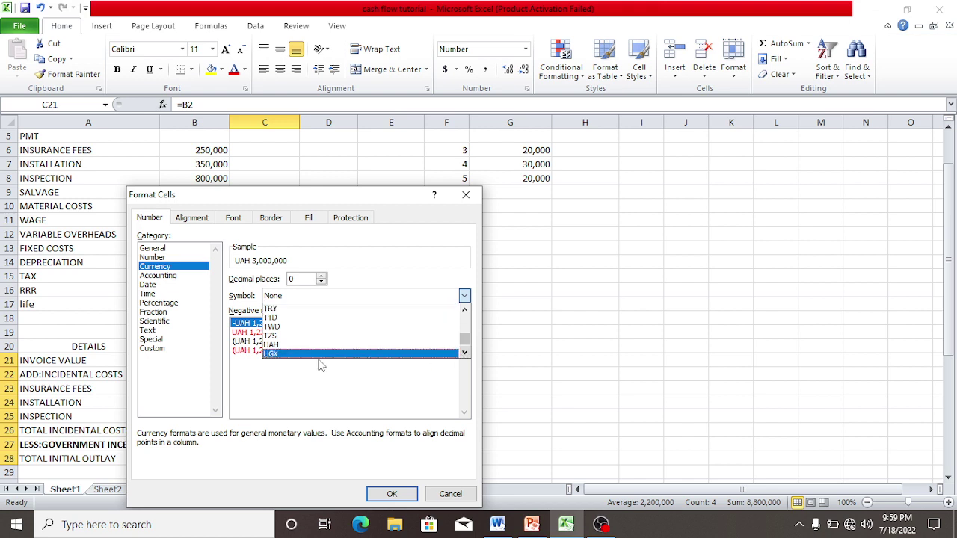
{"action": "left_click", "coordinate": [464, 353]}
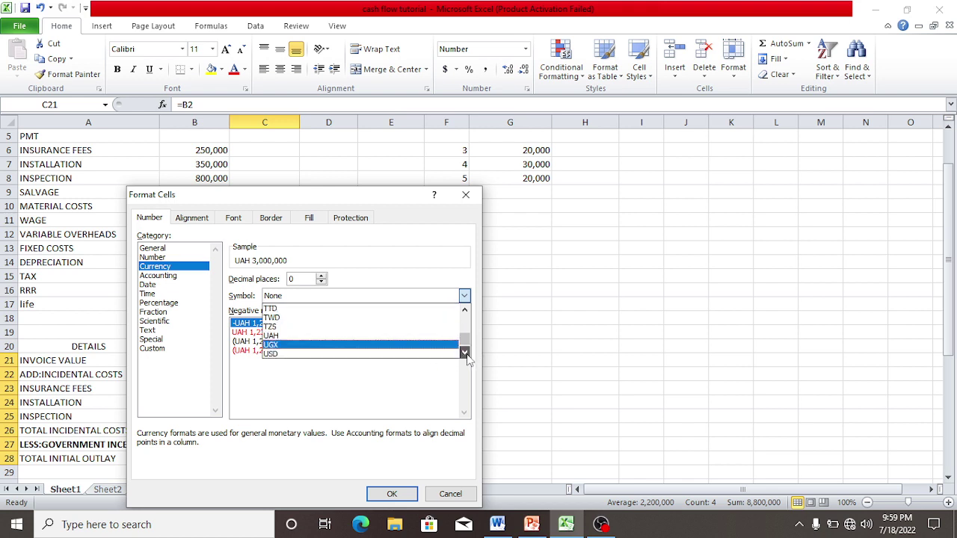
{"action": "left_click", "coordinate": [290, 354]}
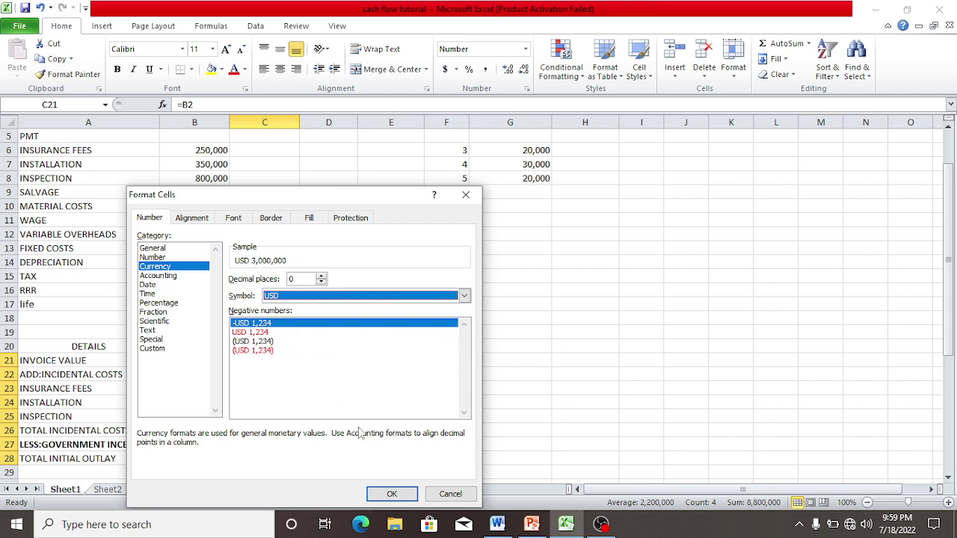
{"action": "left_click", "coordinate": [392, 494]}
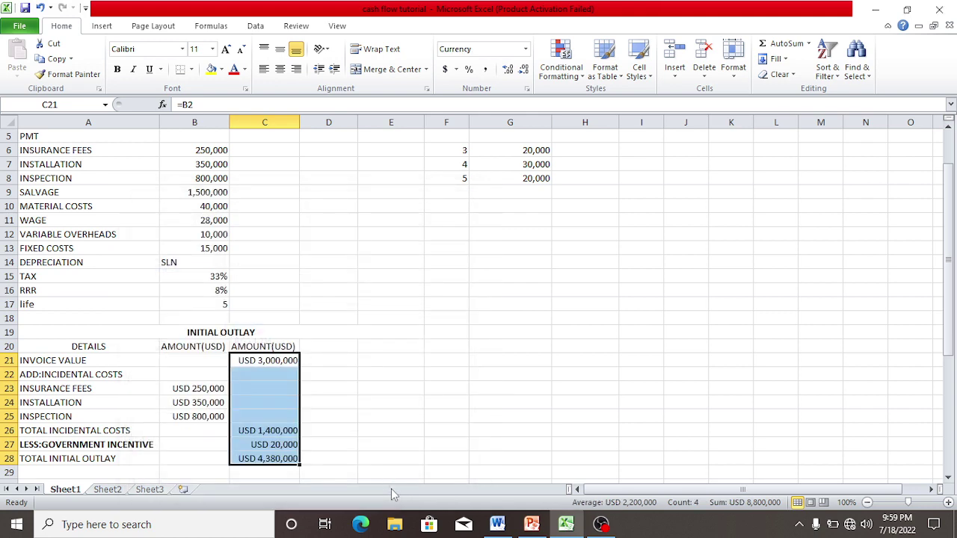
{"action": "left_click", "coordinate": [96, 458]}
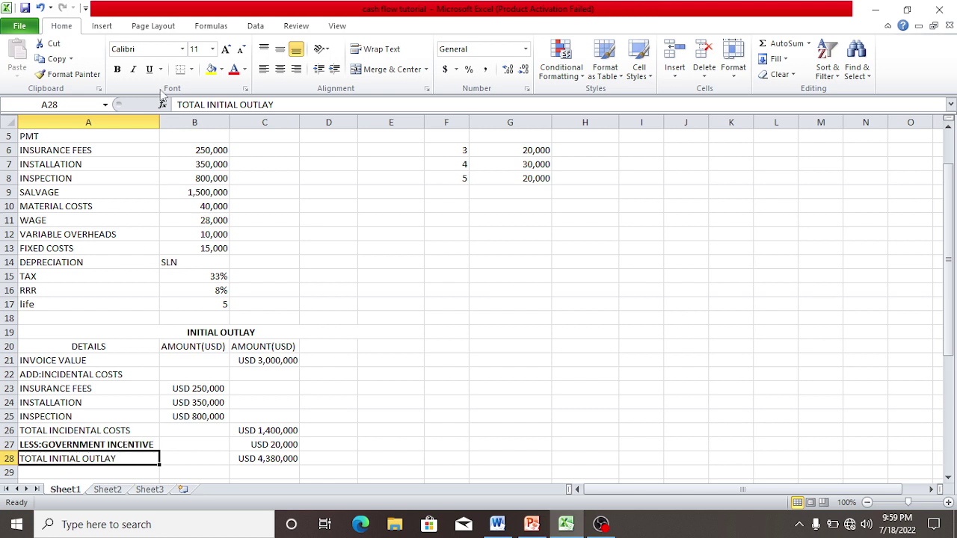
Step: Bold the TOTAL INITIAL OUTLAY label in A28 and verify the C28 total formula
{"action": "left_click", "coordinate": [116, 70]}
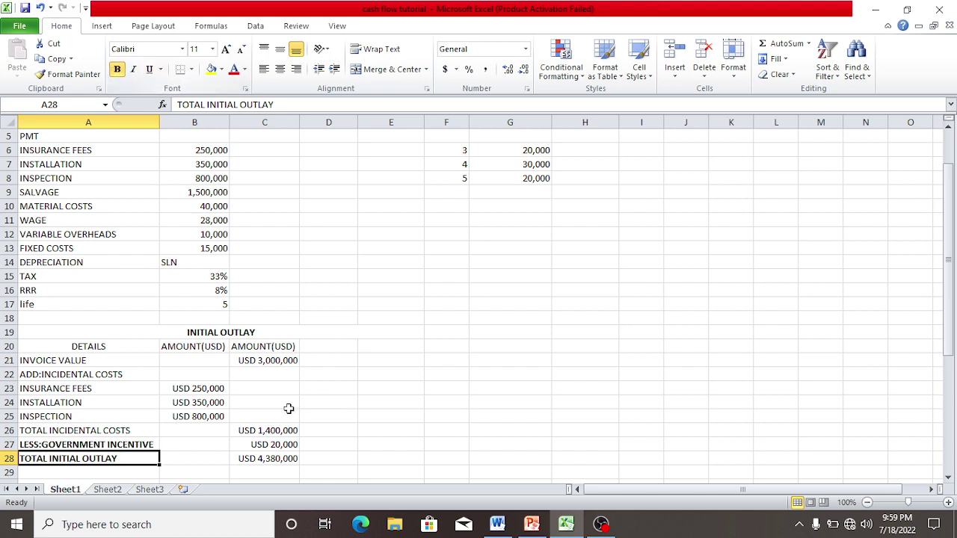
{"action": "left_click", "coordinate": [284, 461]}
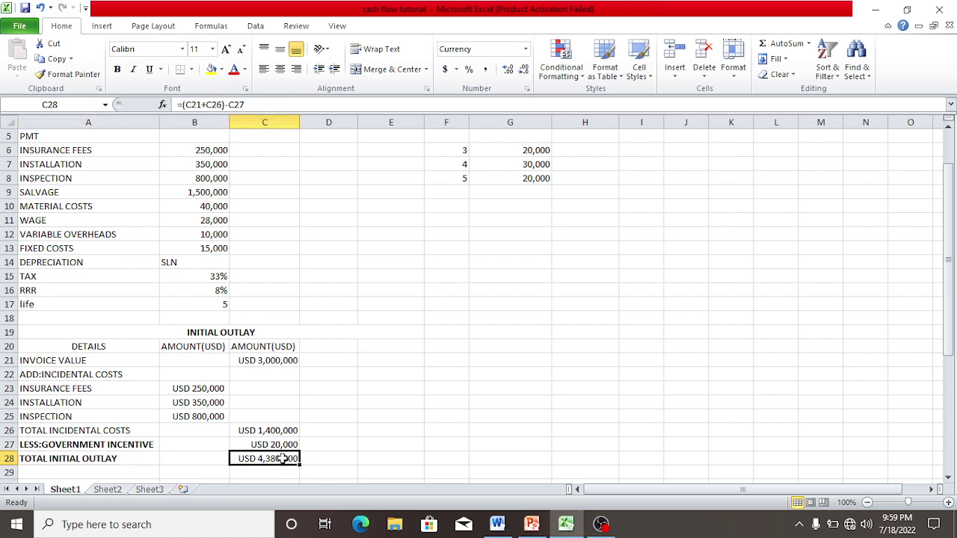
{"action": "left_click", "coordinate": [111, 472]}
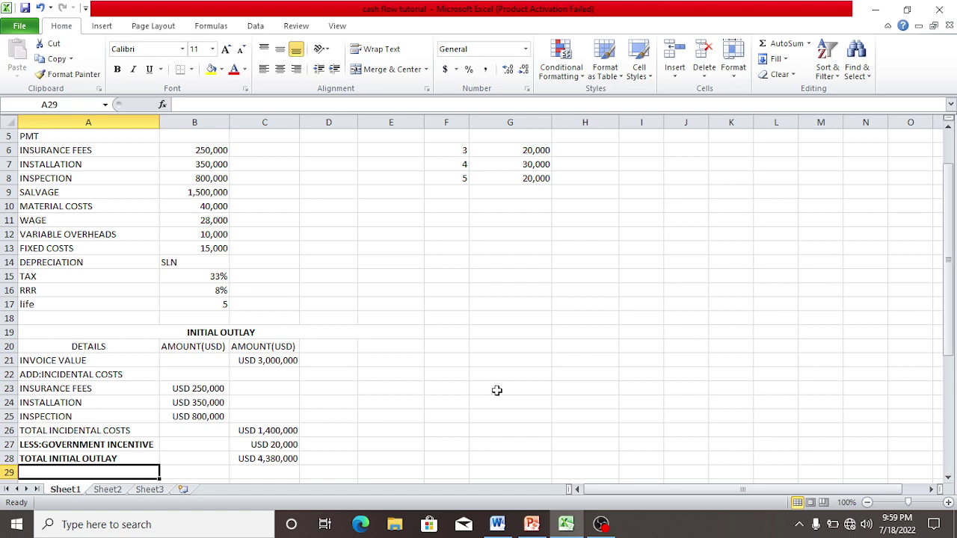
{"action": "left_click", "coordinate": [497, 525]}
{"action": "scroll", "coordinate": [415, 287], "scroll_direction": "up", "scroll_amount": 1}
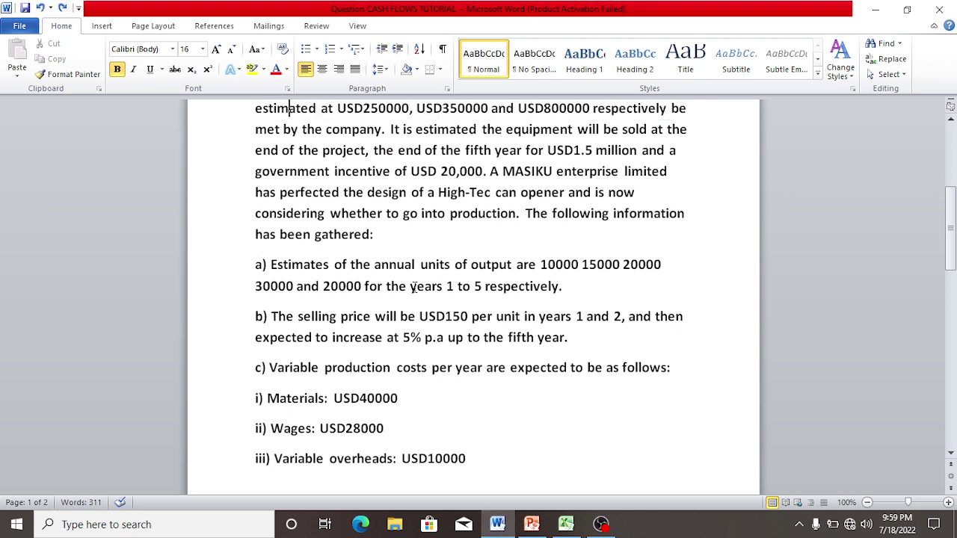
{"action": "scroll", "coordinate": [415, 287], "scroll_direction": "up", "scroll_amount": 1}
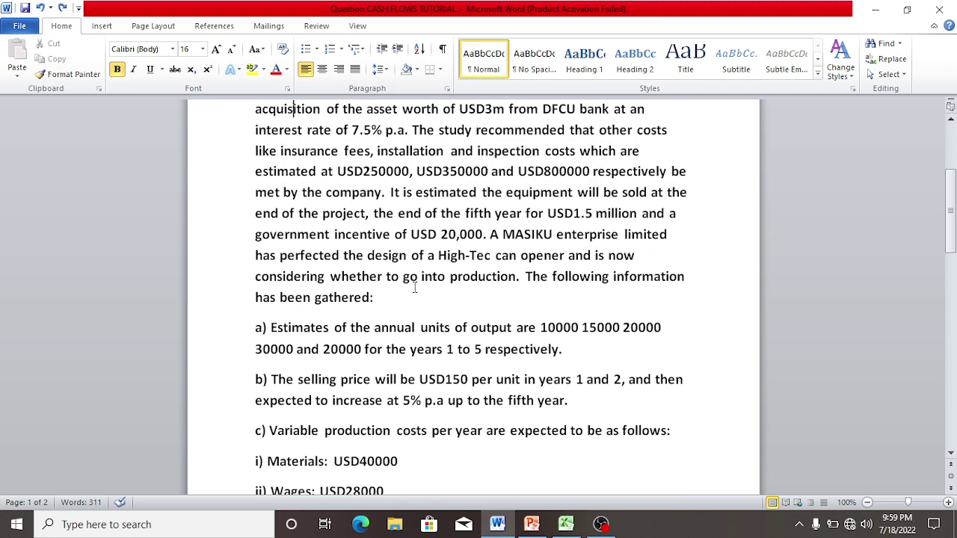
{"action": "scroll", "coordinate": [415, 288], "scroll_direction": "up", "scroll_amount": 1}
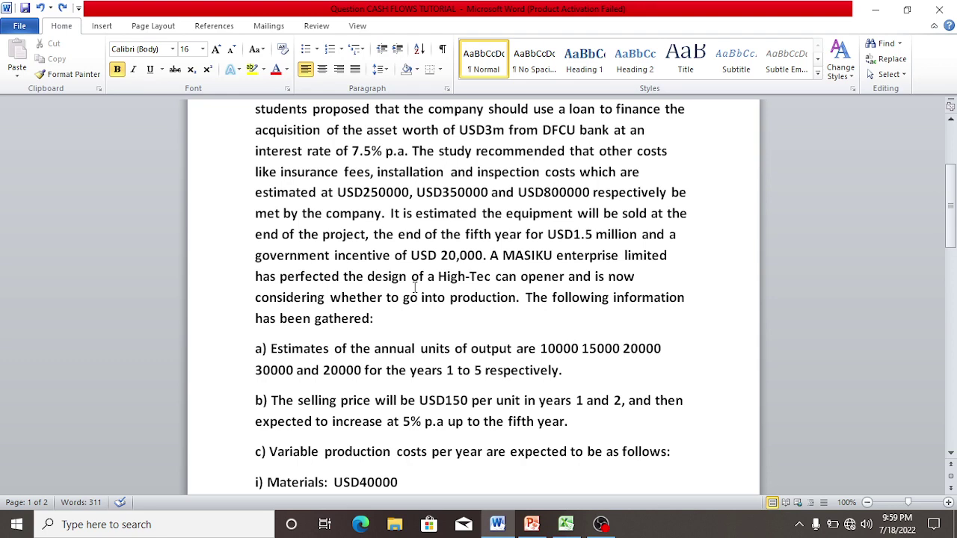
{"action": "left_click", "coordinate": [565, 526]}
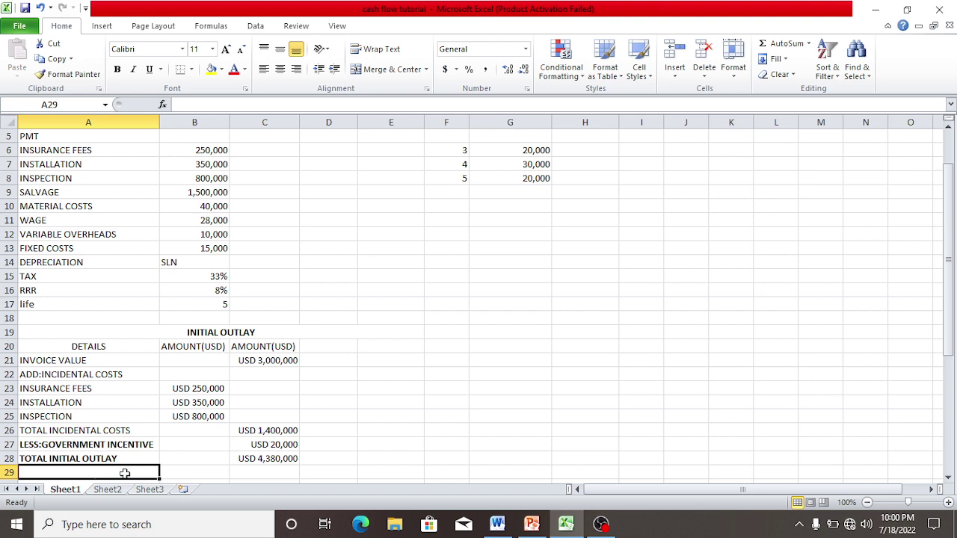
Step: Enter the heading LOAN AMORTIZATION SCHEDULE in cell A30
{"action": "key", "text": "Return"}
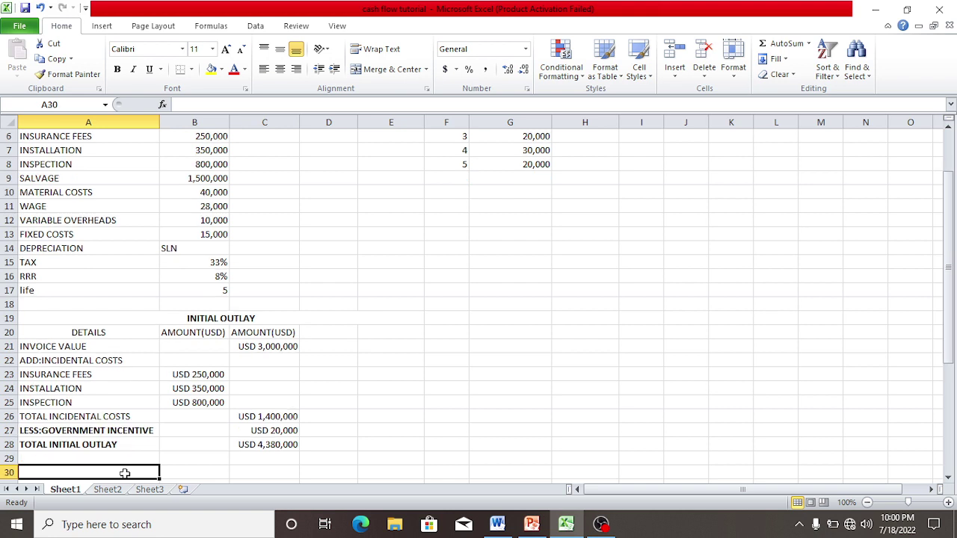
{"action": "type", "text": "LOA"}
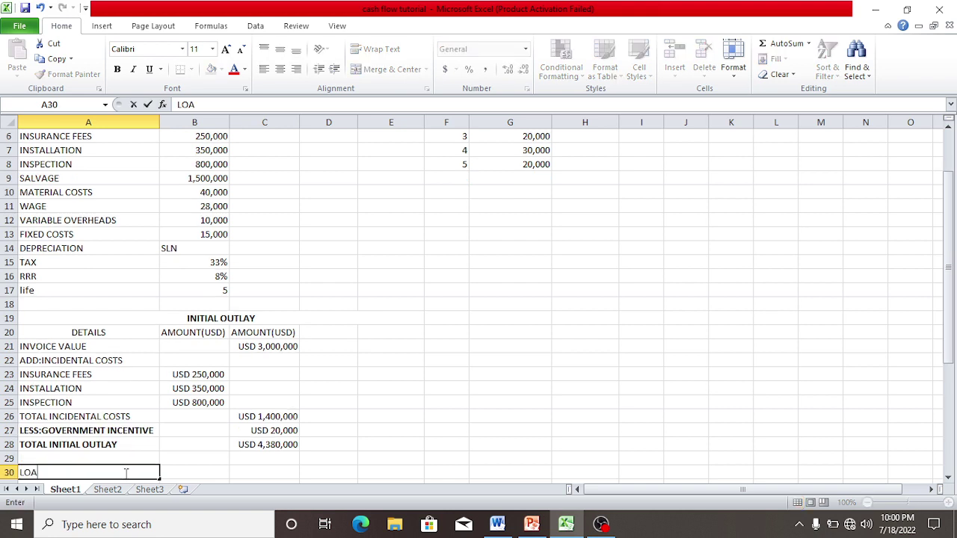
{"action": "type", "text": "N AMORTIZ"}
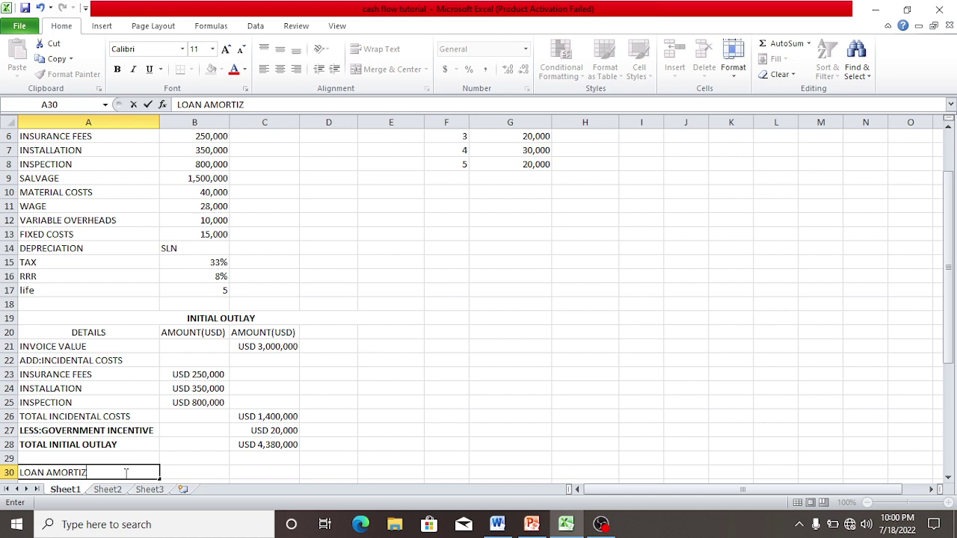
{"action": "type", "text": "ATION SCHE"}
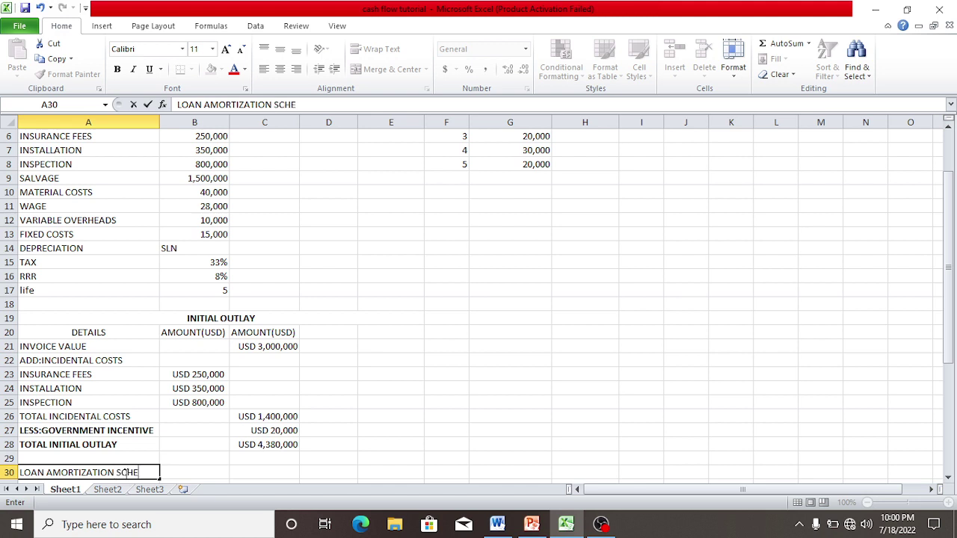
{"action": "type", "text": "DULE"}
{"action": "key", "text": "Return"}
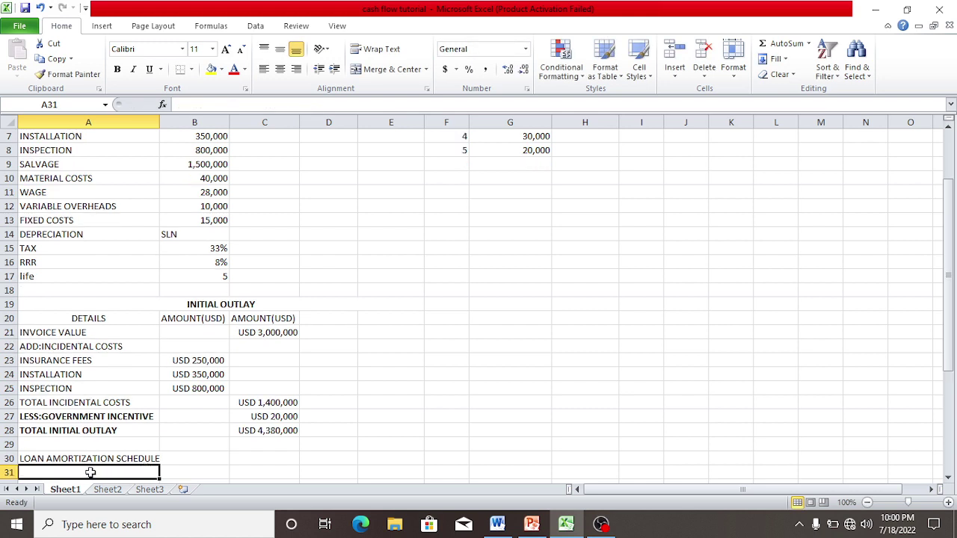
Step: Enter the headings PERIOD, PMT and INTEREST in A31 to C31
{"action": "type", "text": "PER"}
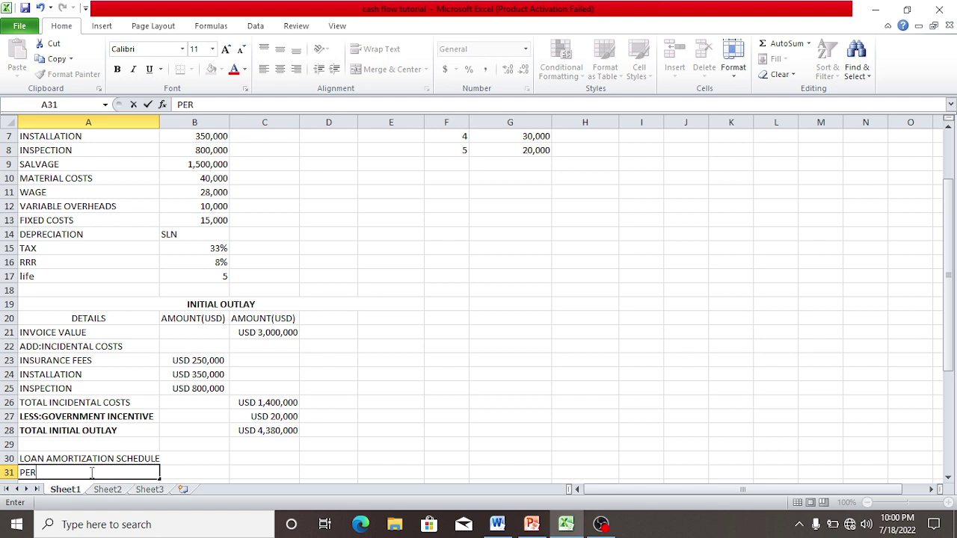
{"action": "type", "text": "IOD"}
{"action": "left_click", "coordinate": [174, 471]}
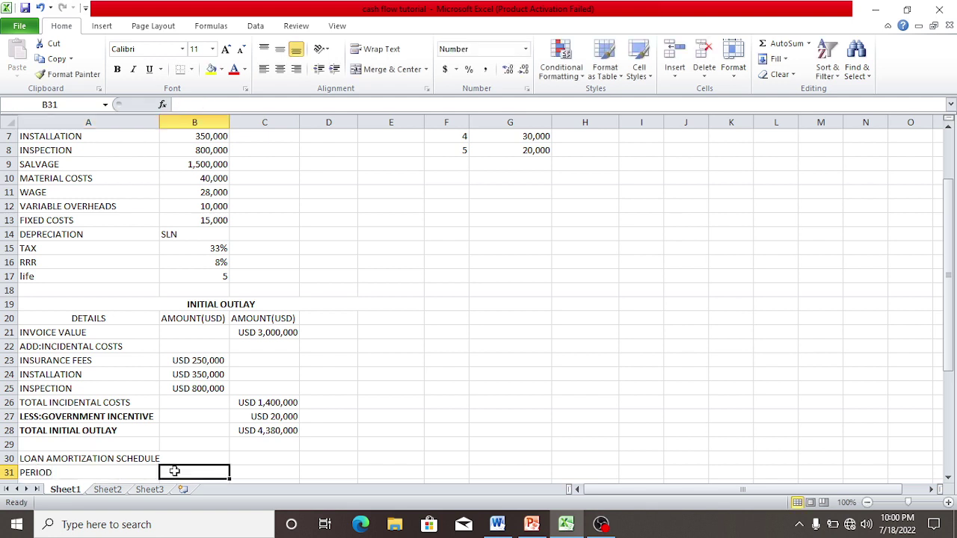
{"action": "type", "text": "PM"}
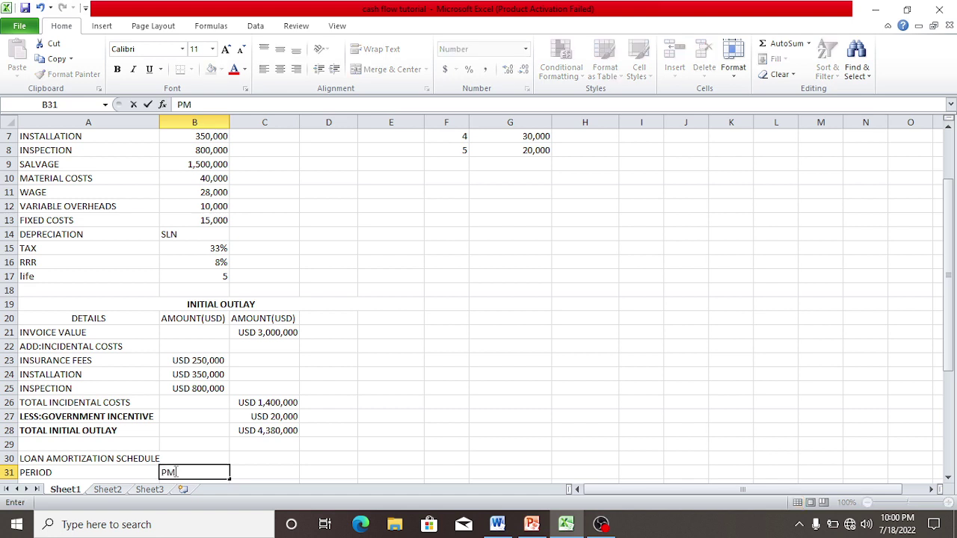
{"action": "type", "text": "T"}
{"action": "left_click", "coordinate": [264, 475]}
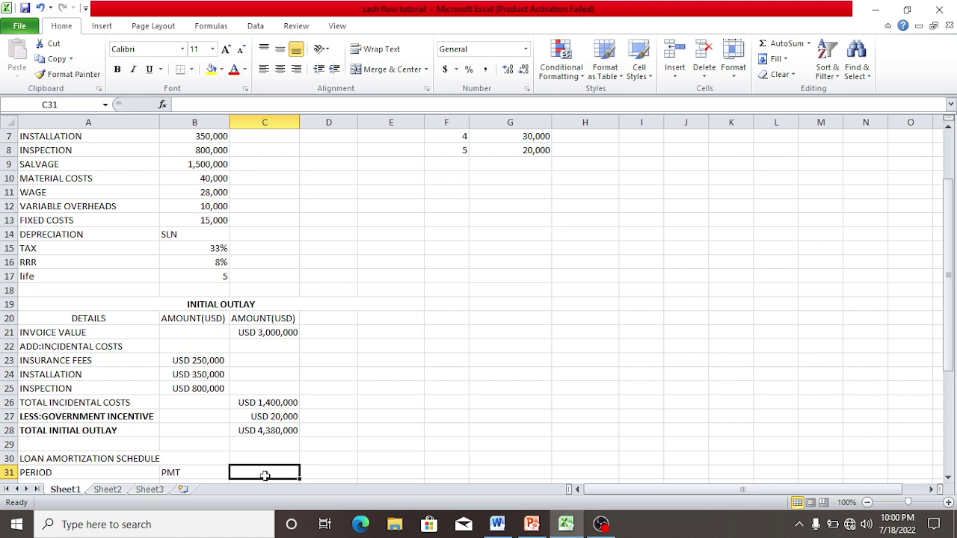
{"action": "type", "text": "INTER"}
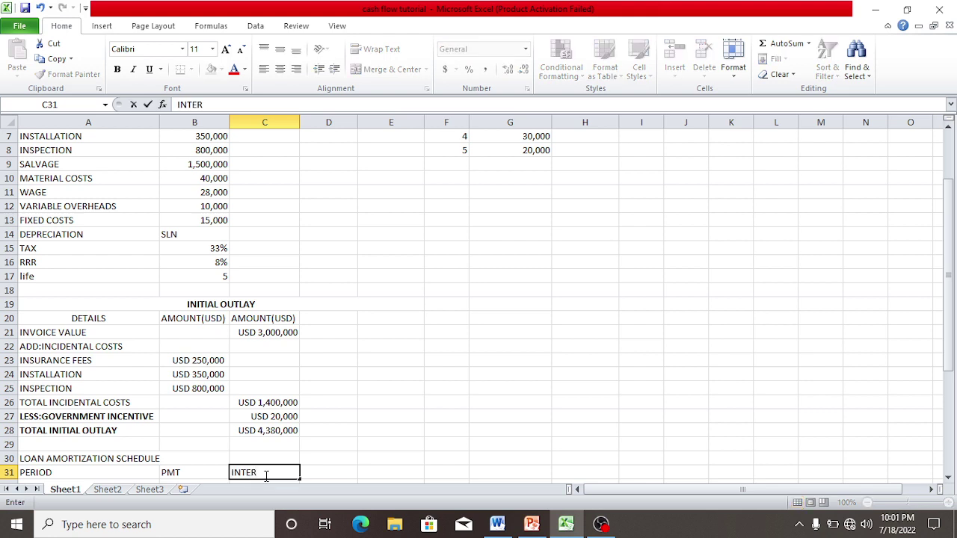
{"action": "type", "text": "S"}
{"action": "key", "text": "BackSpace"}
{"action": "type", "text": "EST"}
{"action": "left_click", "coordinate": [317, 472]}
Step: Add CUMULATIVE INTEREST, PRINCIPAL and CUMULATIVE PRINCIPAL in D31:F31, autofitting columns D and F
{"action": "type", "text": "C"}
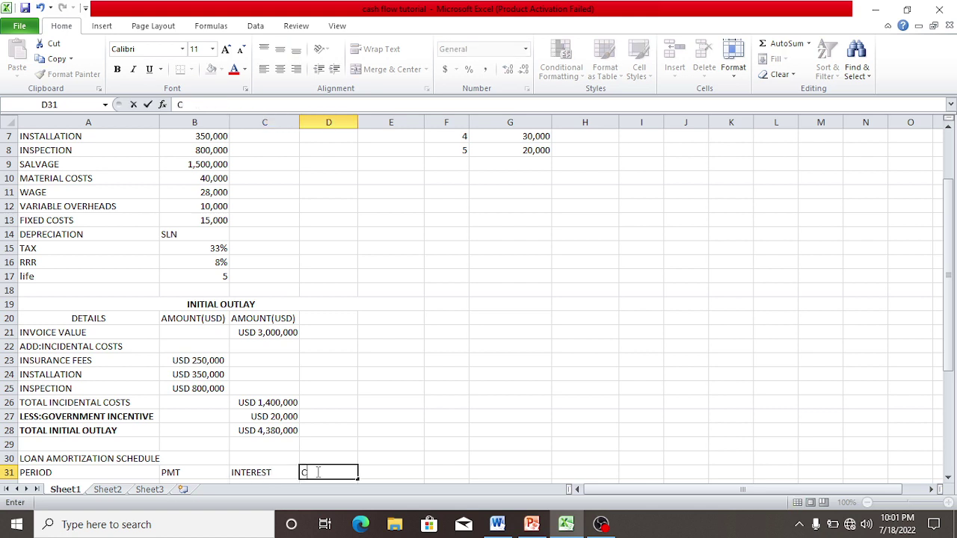
{"action": "type", "text": "UMULATIVE"}
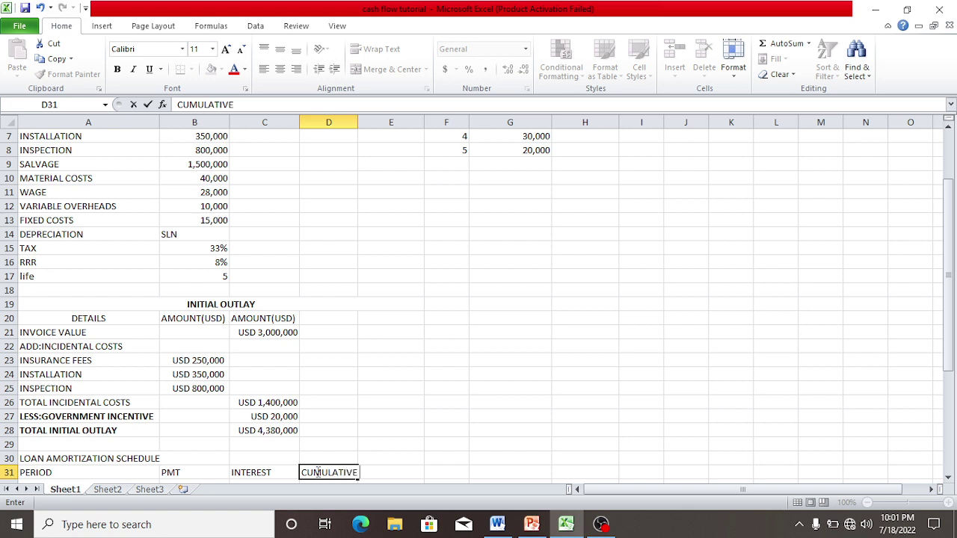
{"action": "type", "text": " INTEREST"}
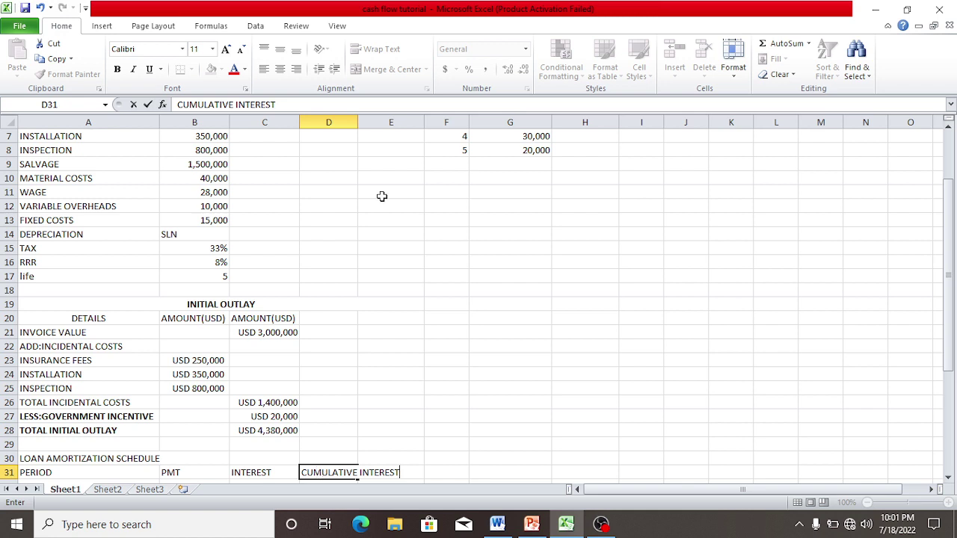
{"action": "left_click", "coordinate": [356, 114]}
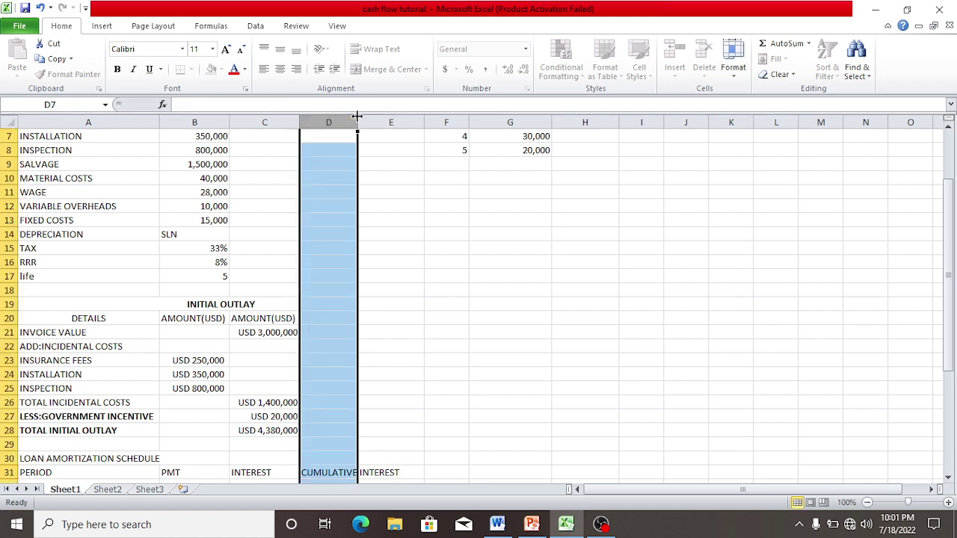
{"action": "double_click", "coordinate": [358, 122]}
{"action": "left_click", "coordinate": [430, 470]}
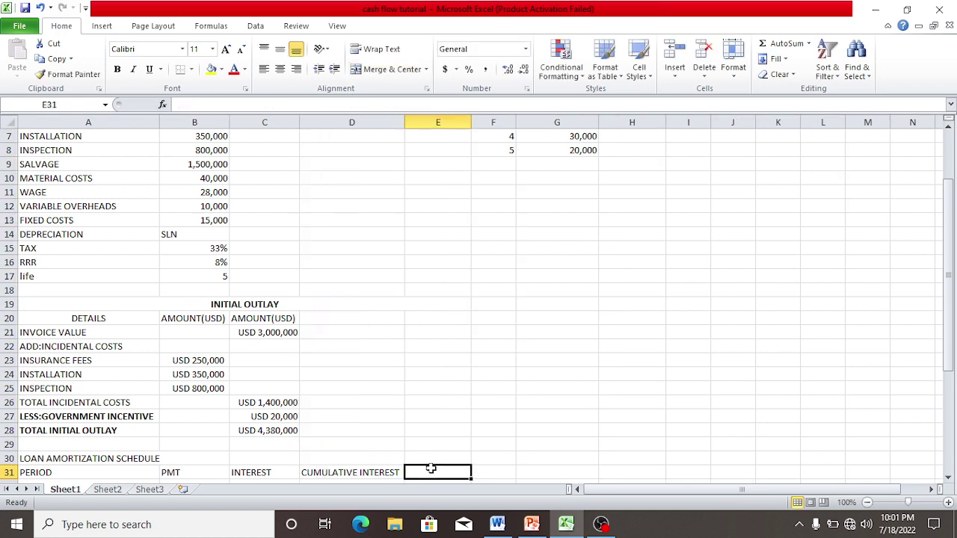
{"action": "type", "text": "PRI"}
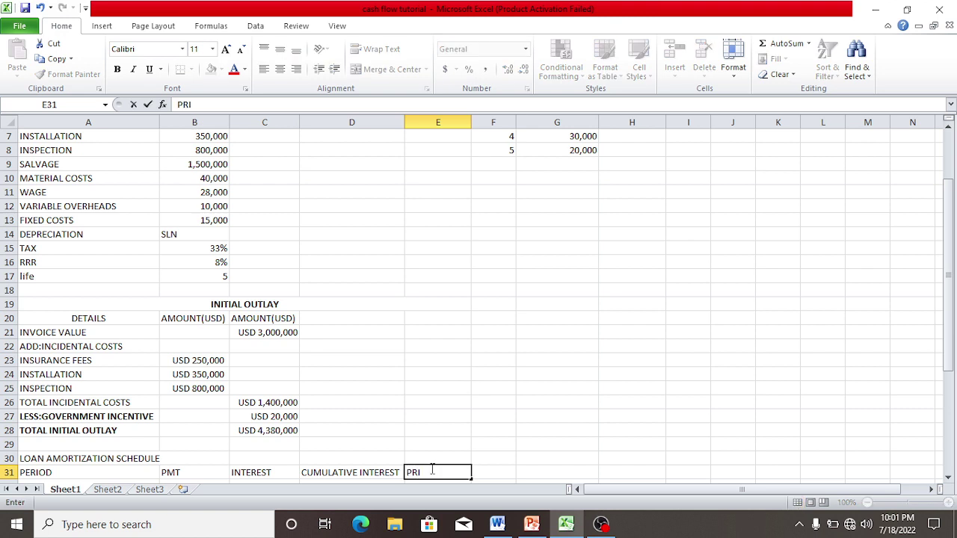
{"action": "type", "text": "NCIPAL"}
{"action": "left_click", "coordinate": [495, 472]}
{"action": "type", "text": "CU"}
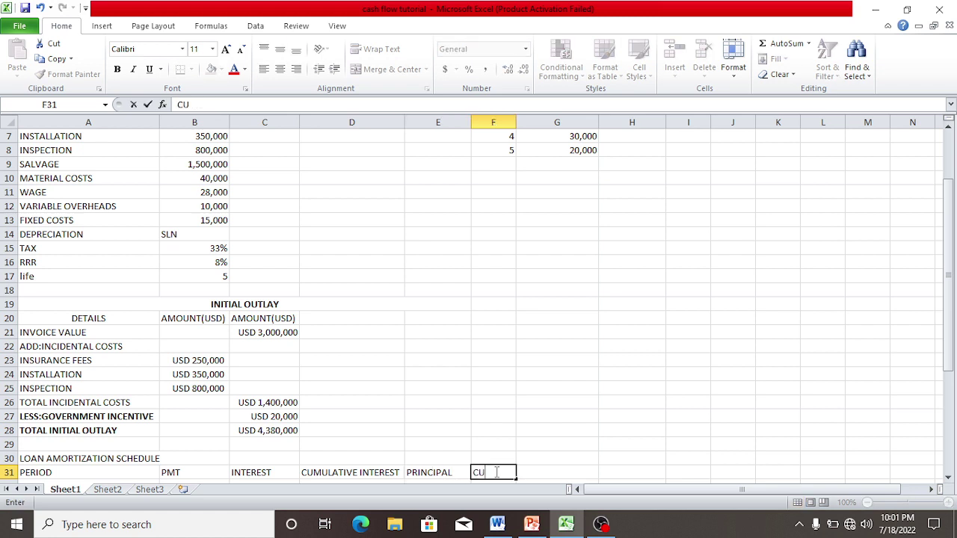
{"action": "type", "text": "MULATIVE "}
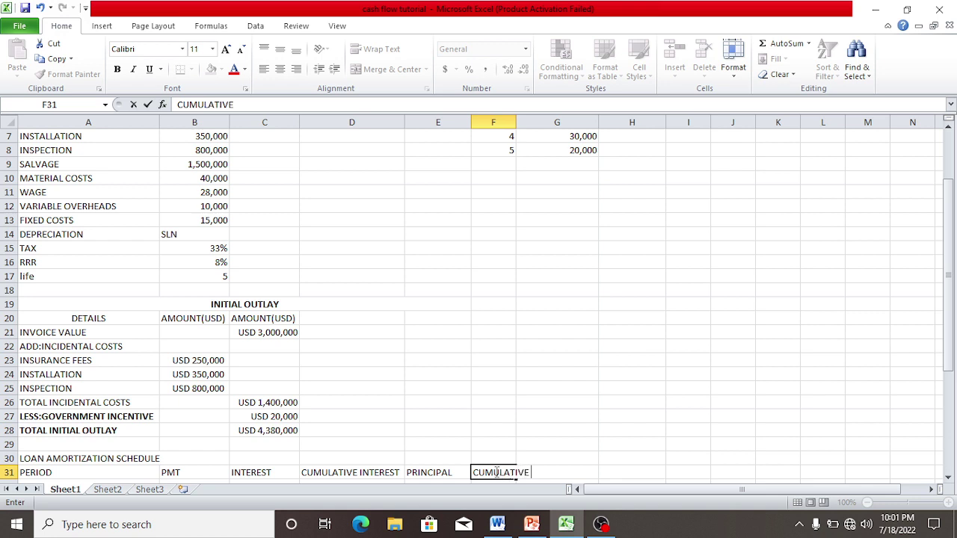
{"action": "type", "text": "PRINCIPA"}
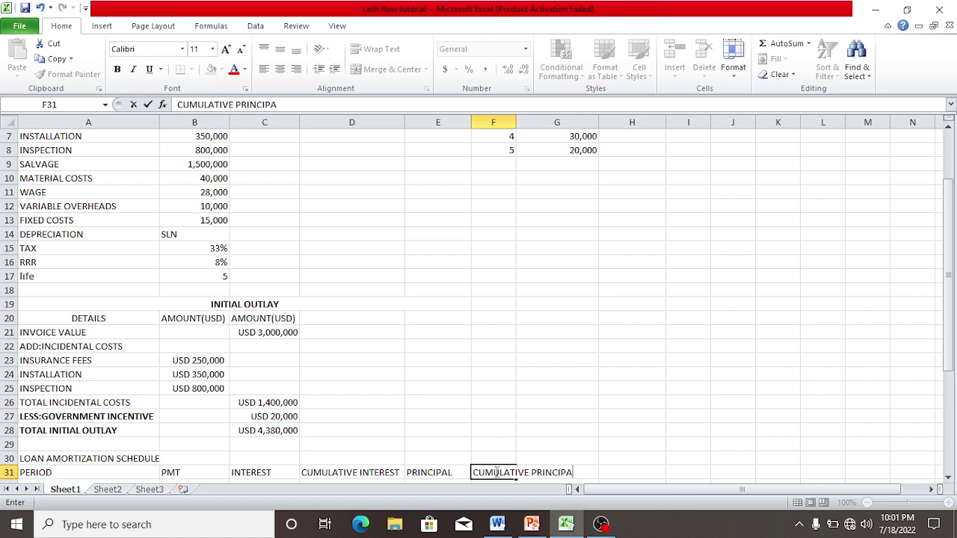
{"action": "type", "text": "L"}
{"action": "left_click", "coordinate": [519, 122]}
{"action": "double_click", "coordinate": [516, 122]}
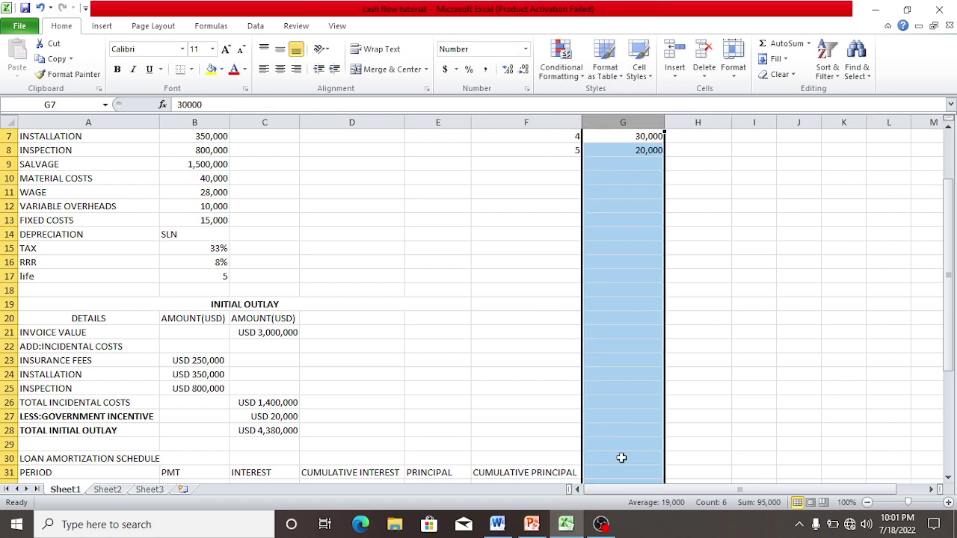
Step: Add OUSTANDING BALANCE in G31 and autofit column G to fit it
{"action": "left_click", "coordinate": [604, 473]}
{"action": "type", "text": "O"}
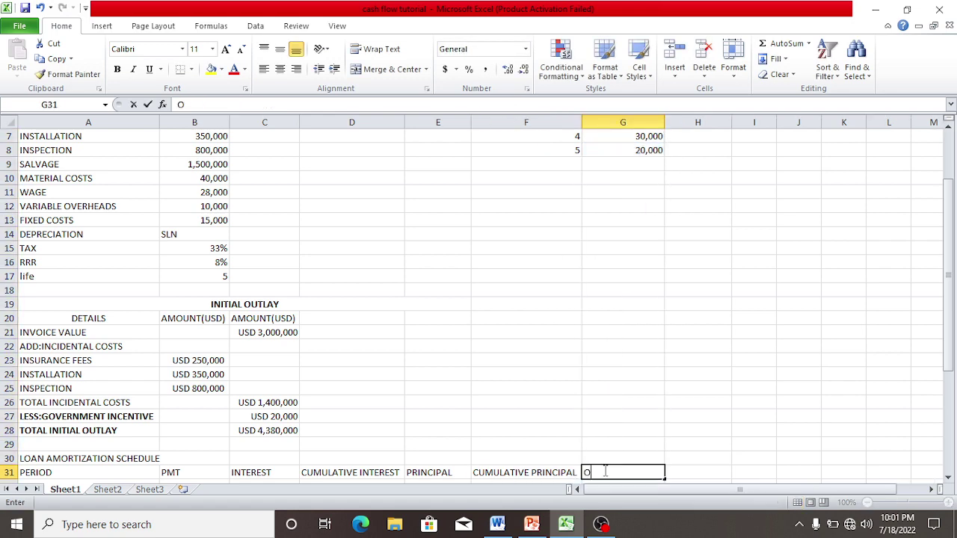
{"action": "type", "text": "USTA"}
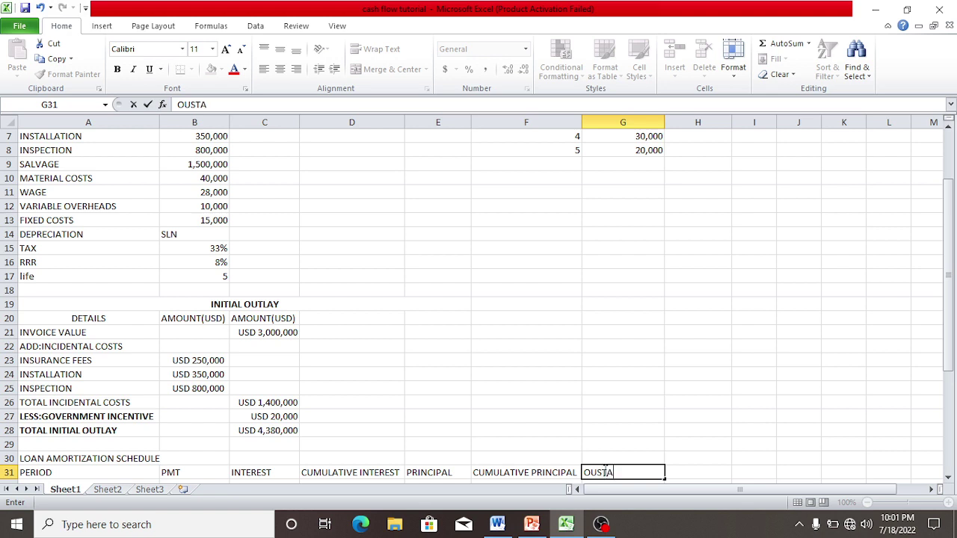
{"action": "type", "text": "NDING BA"}
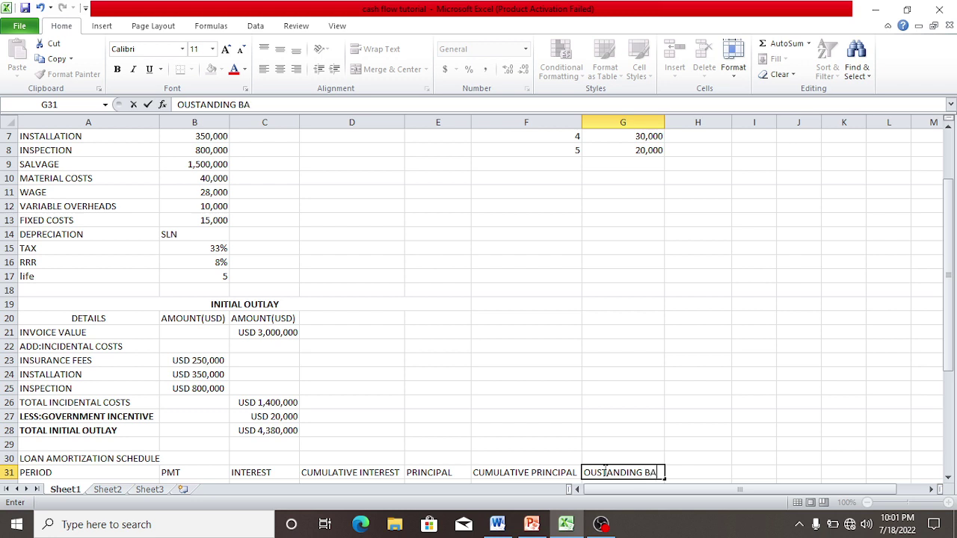
{"action": "type", "text": "LANCE"}
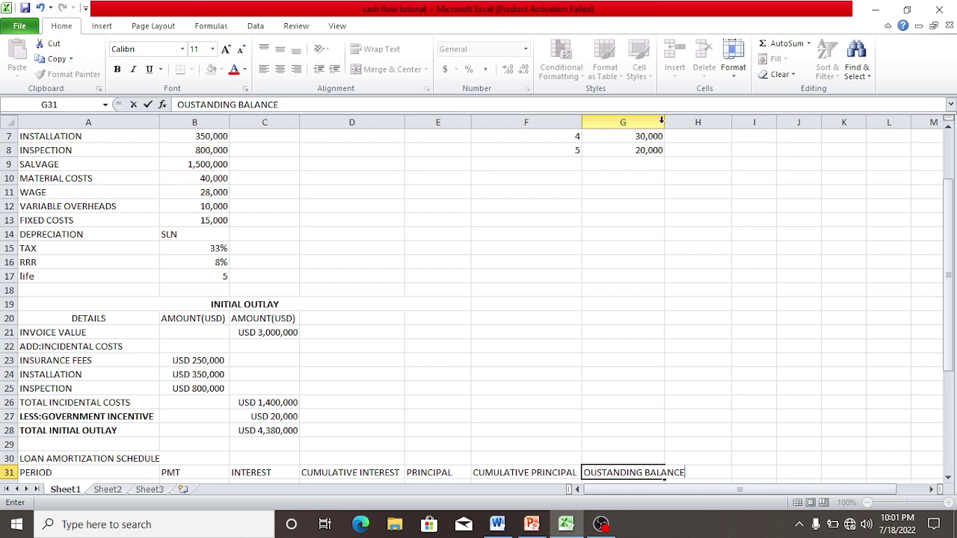
{"action": "left_click", "coordinate": [662, 119]}
{"action": "double_click", "coordinate": [665, 122]}
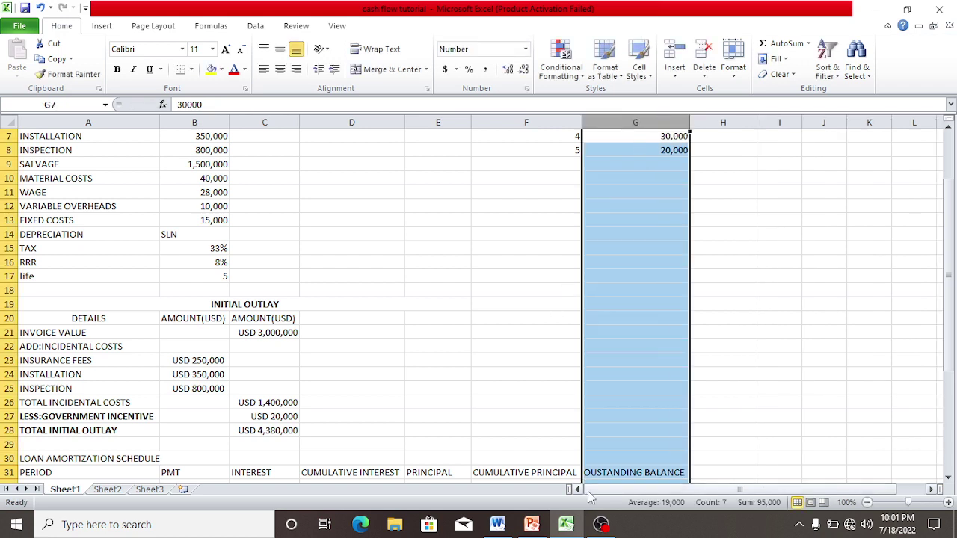
{"action": "left_click", "coordinate": [615, 473]}
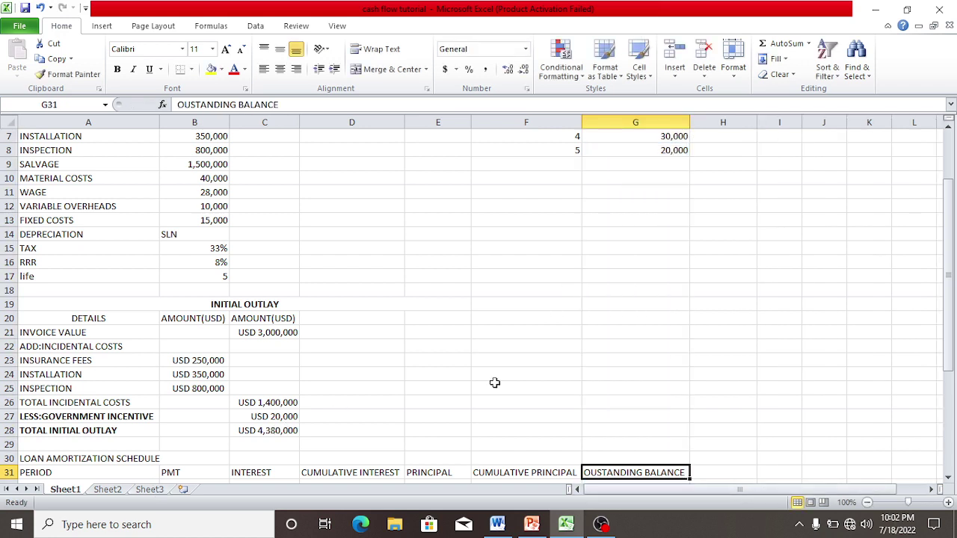
{"action": "left_click_drag", "start_coordinate": [952, 213], "coordinate": [954, 260]}
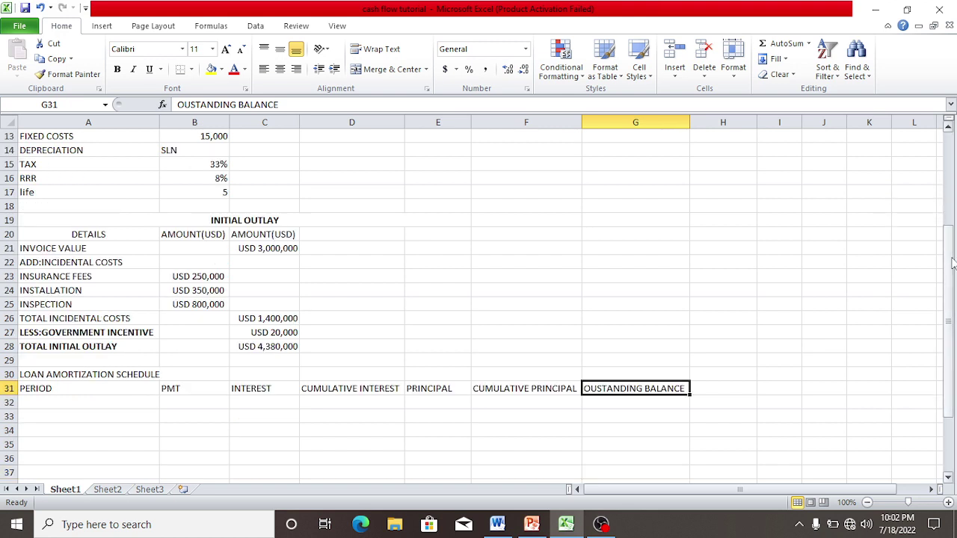
{"action": "left_click", "coordinate": [92, 401]}
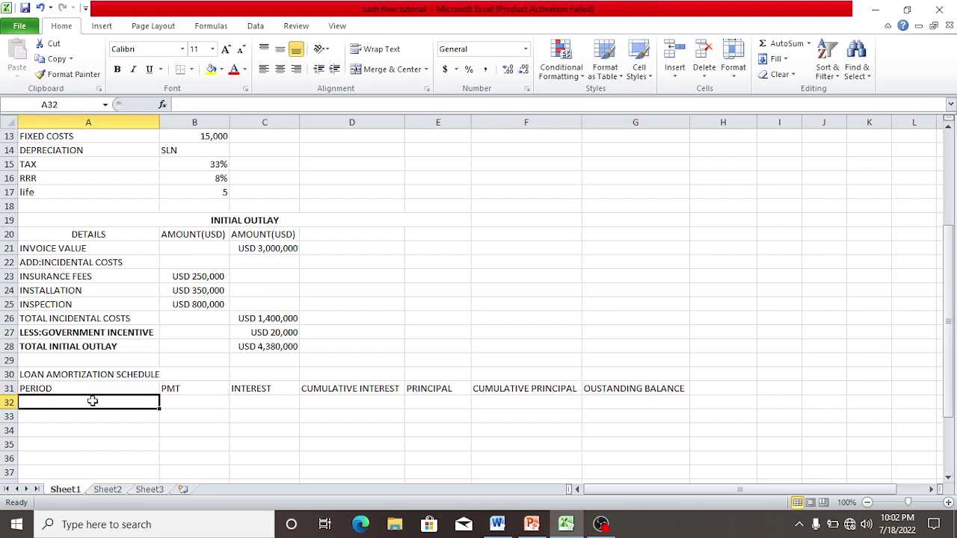
{"action": "type", "text": "0"}
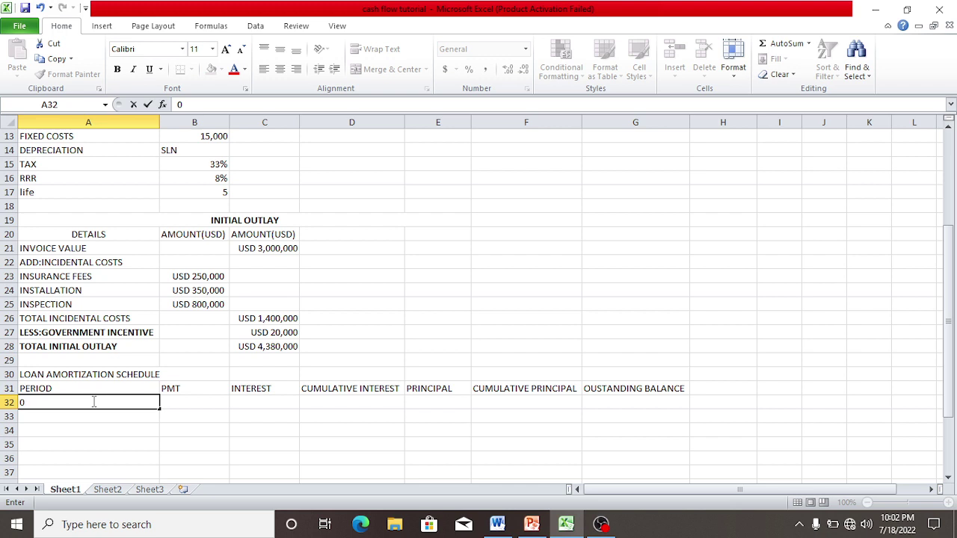
{"action": "left_click", "coordinate": [88, 418]}
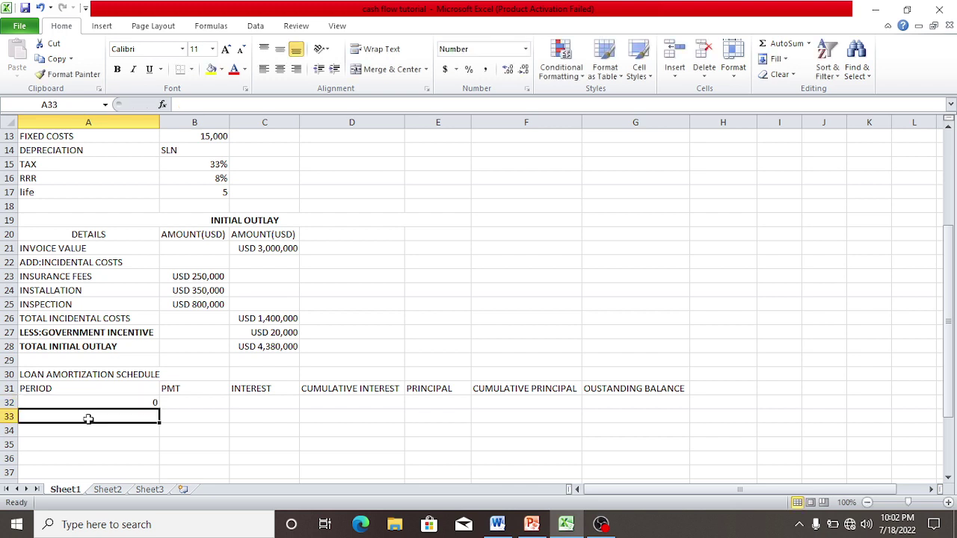
{"action": "type", "text": "1"}
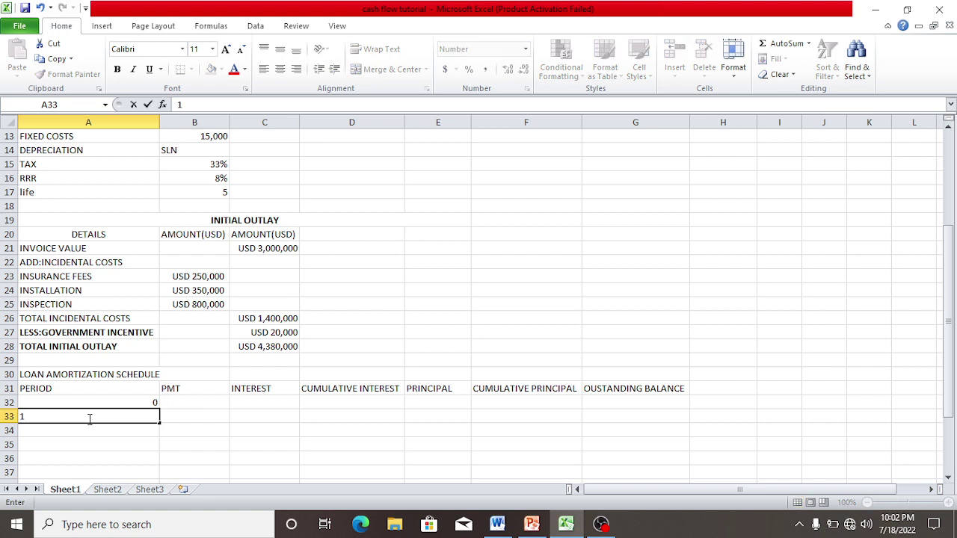
{"action": "key", "text": "Return"}
{"action": "type", "text": "2"}
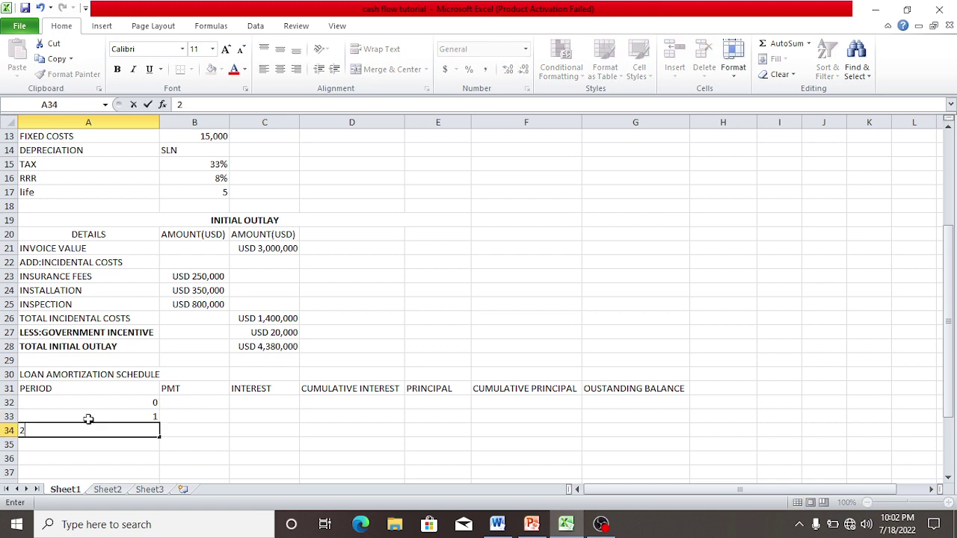
{"action": "key", "text": "Return"}
{"action": "type", "text": "3"}
{"action": "key", "text": "Return"}
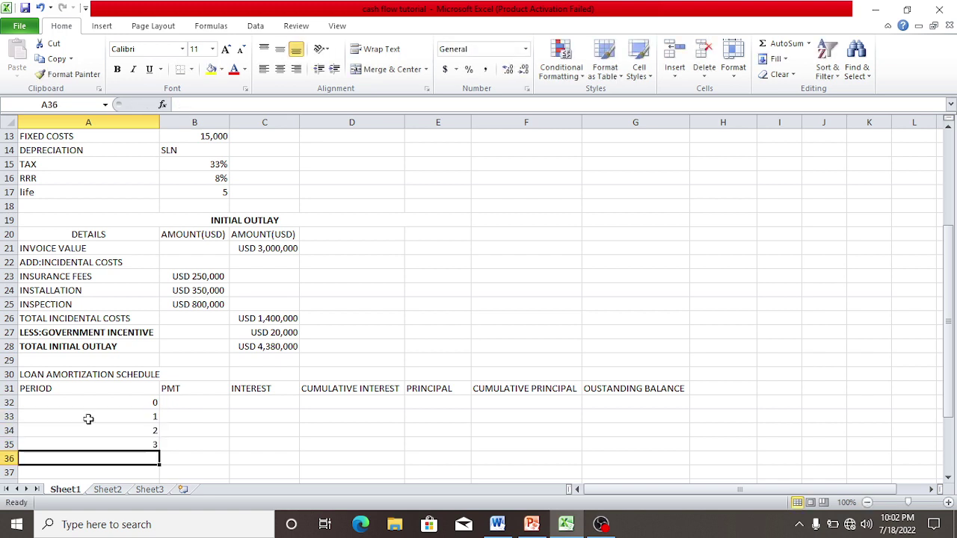
{"action": "type", "text": "4"}
{"action": "key", "text": "Return"}
{"action": "type", "text": "5"}
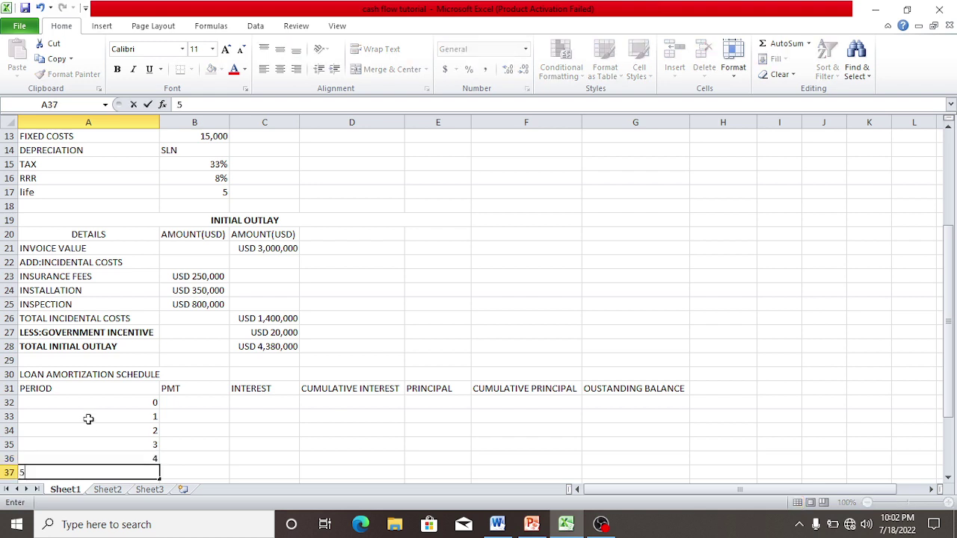
{"action": "left_click", "coordinate": [207, 402]}
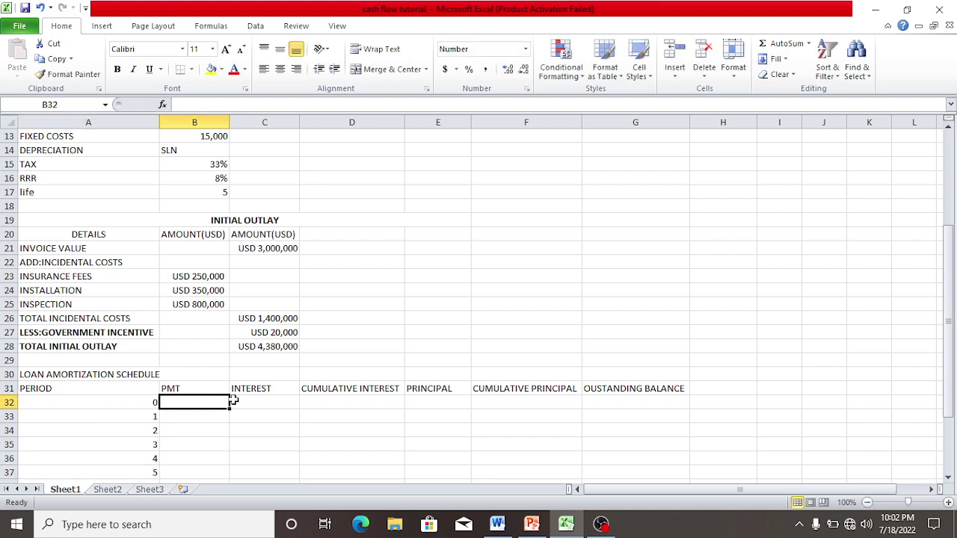
{"action": "left_click", "coordinate": [240, 401]}
{"action": "left_click", "coordinate": [348, 394]}
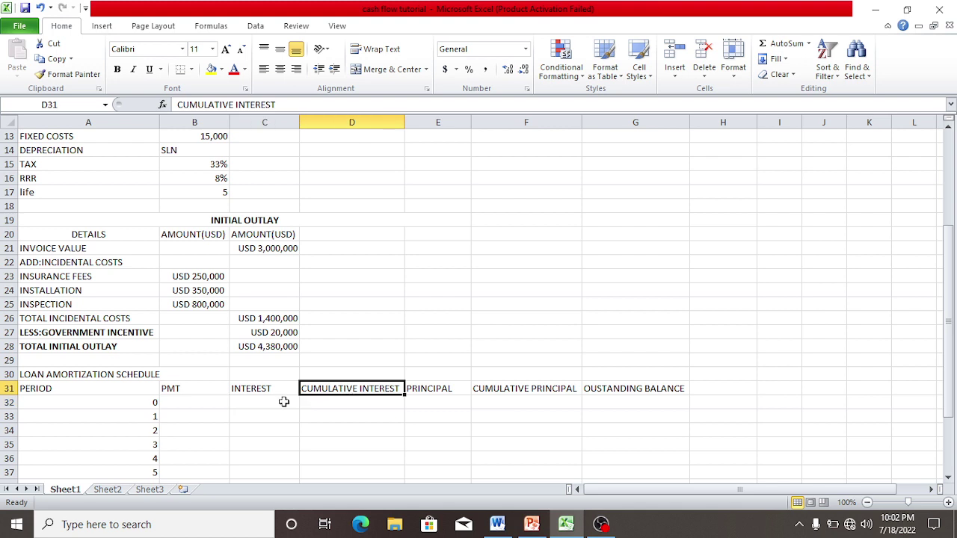
{"action": "left_click", "coordinate": [190, 401]}
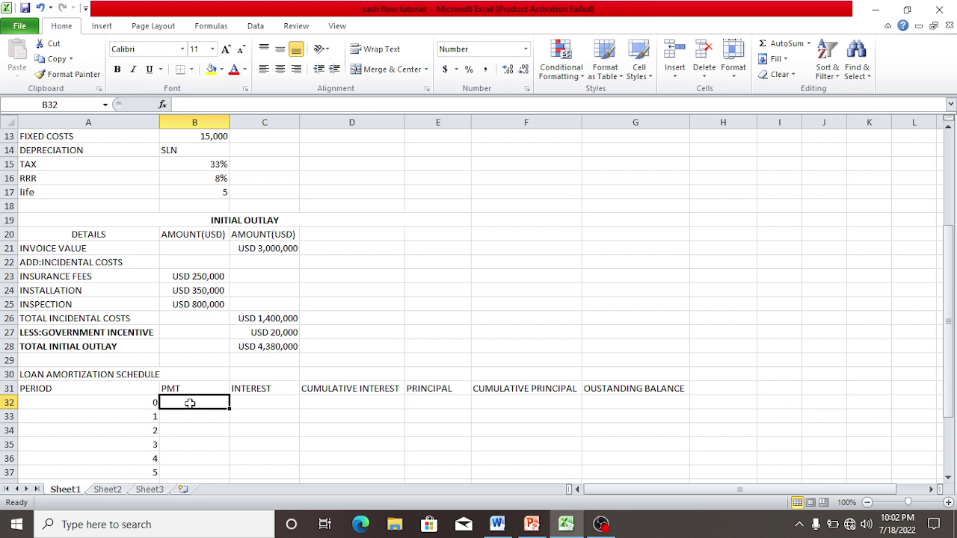
{"action": "left_click", "coordinate": [255, 397]}
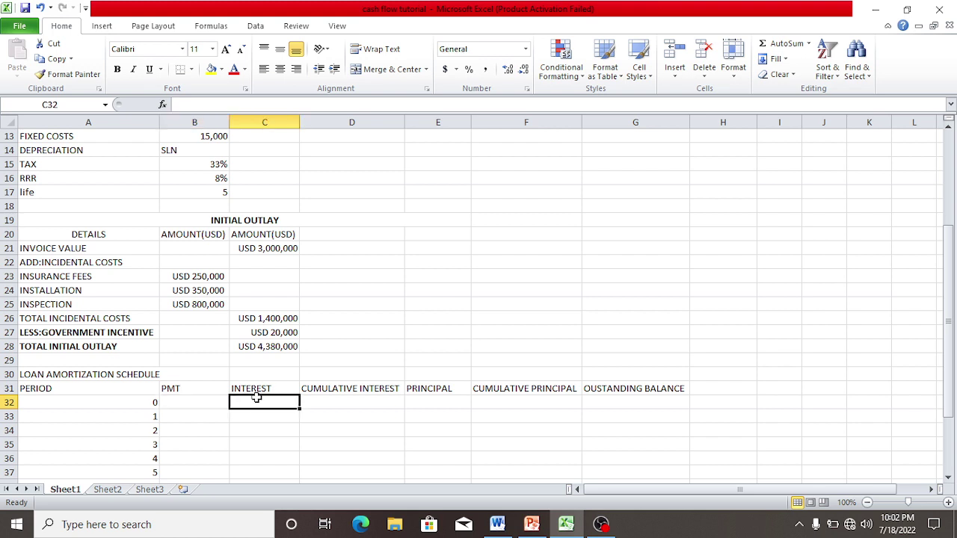
{"action": "left_click", "coordinate": [327, 404]}
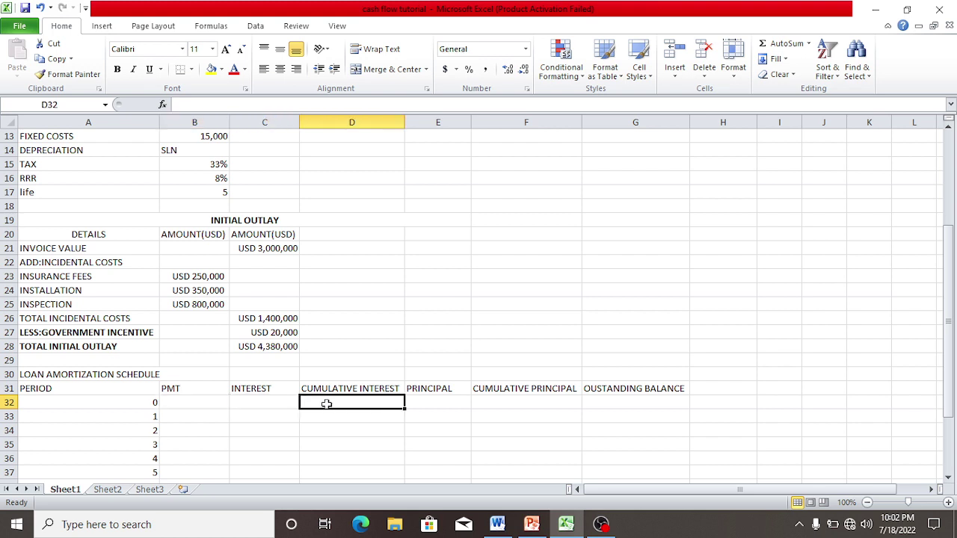
{"action": "left_click", "coordinate": [425, 404]}
{"action": "left_click", "coordinate": [504, 405]}
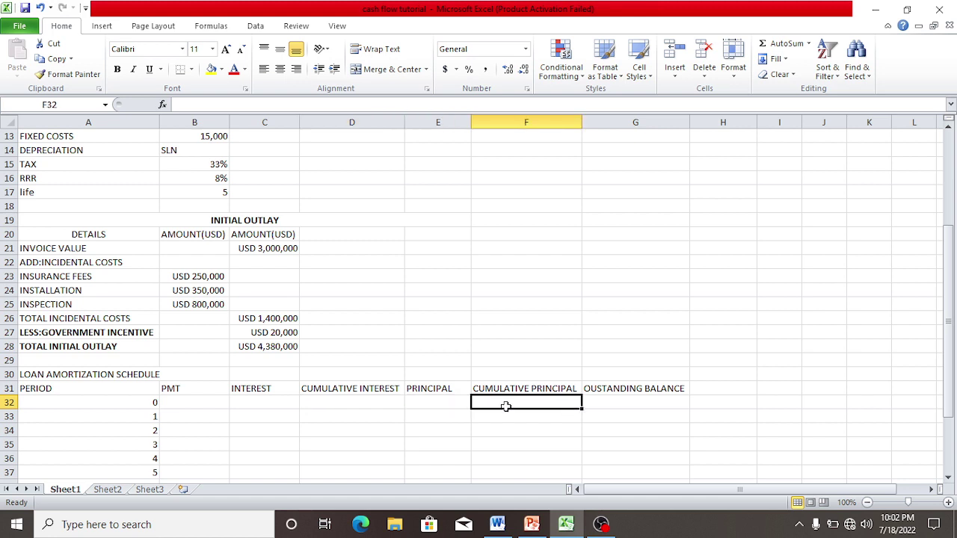
{"action": "left_click", "coordinate": [604, 402]}
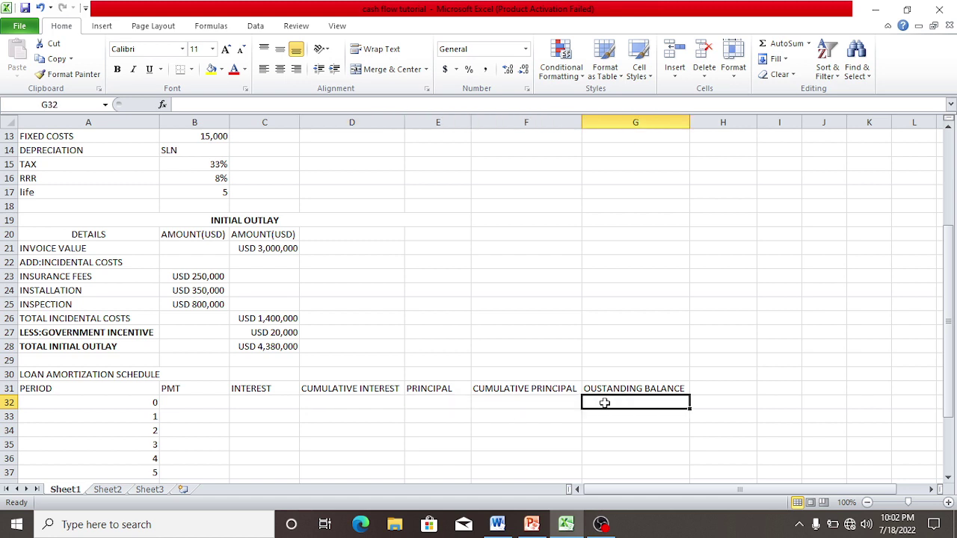
Step: Link the period 0 outstanding balance in G32 to the loan amount with =B3
{"action": "type", "text": "="}
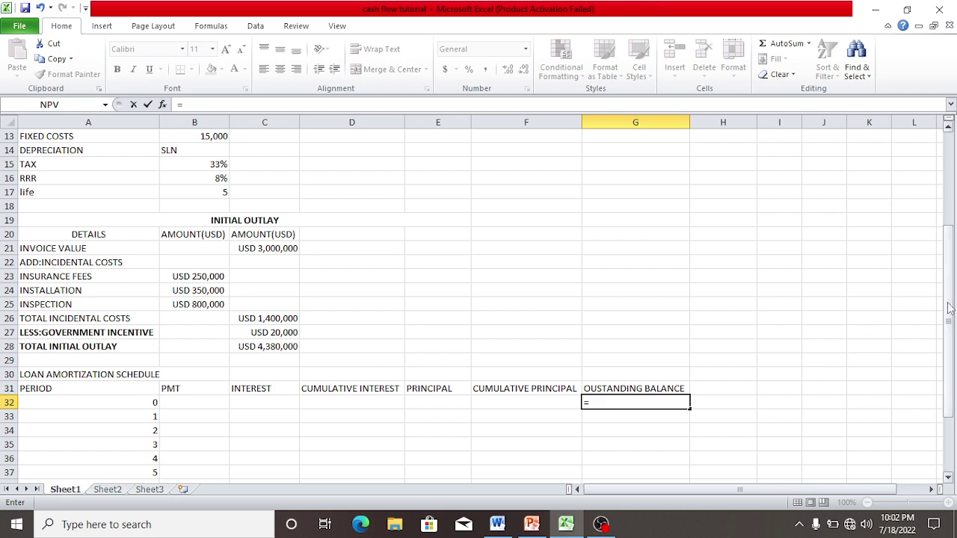
{"action": "left_click_drag", "start_coordinate": [950, 308], "coordinate": [922, 169]}
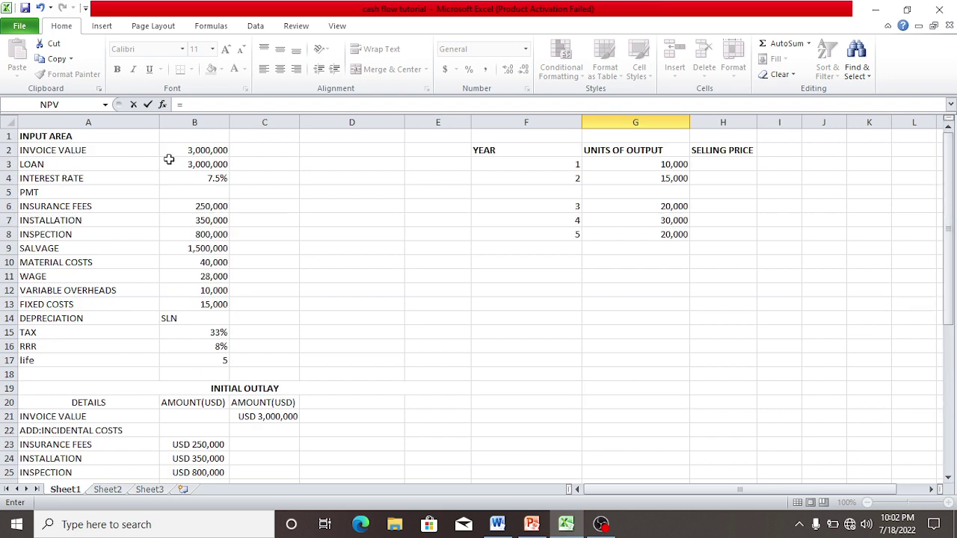
{"action": "left_click", "coordinate": [211, 164]}
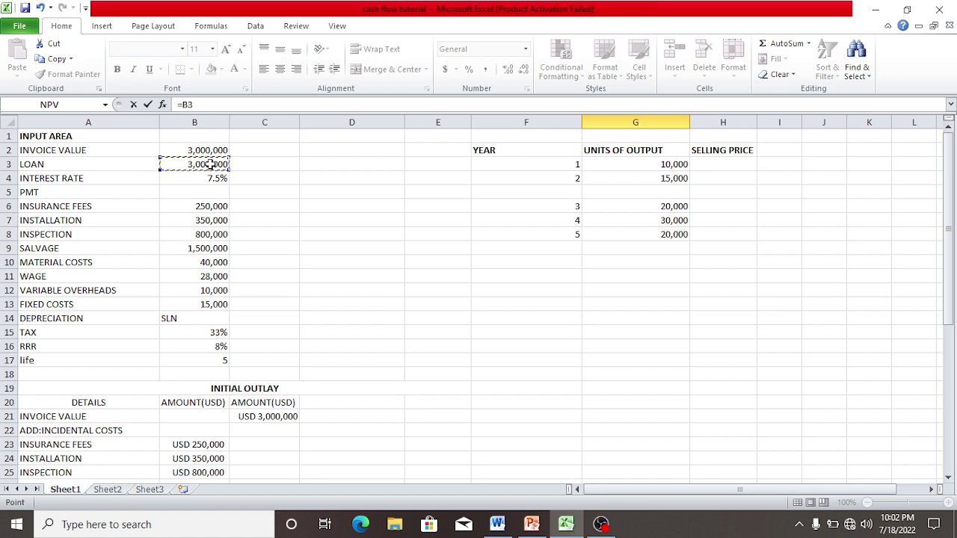
{"action": "key", "text": "Return"}
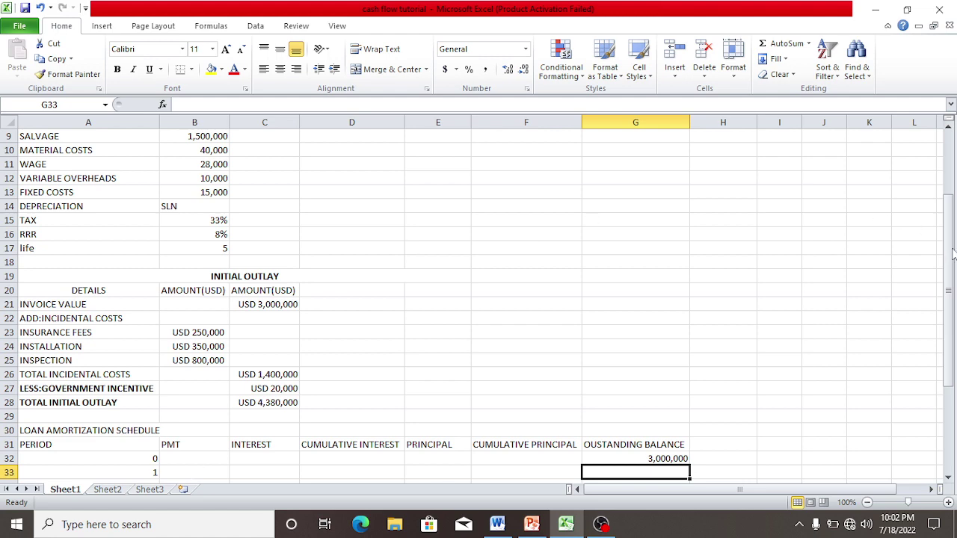
{"action": "left_click_drag", "start_coordinate": [951, 263], "coordinate": [946, 196]}
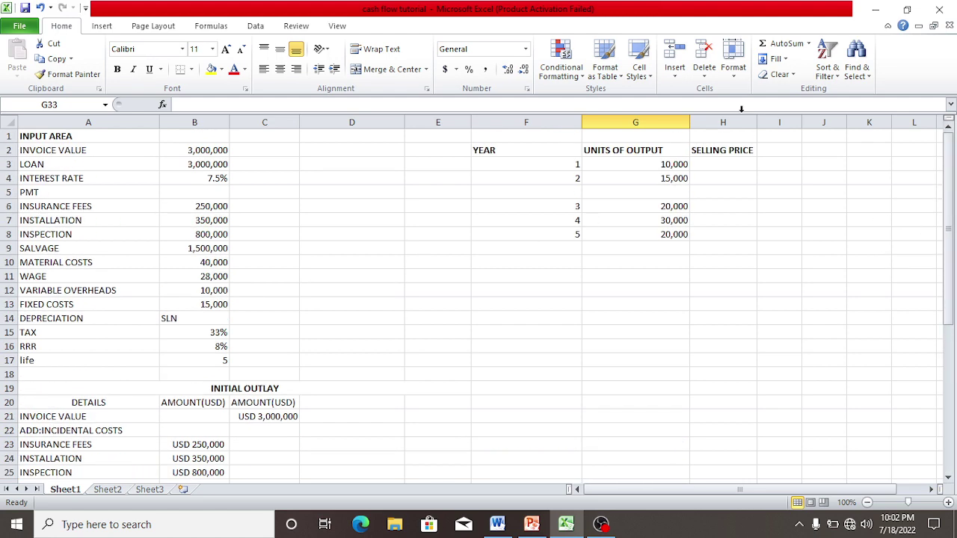
Step: Enter =PMT(B4,B17,-B3) in B5 using the rate, life and loan amount
{"action": "left_click", "coordinate": [188, 192]}
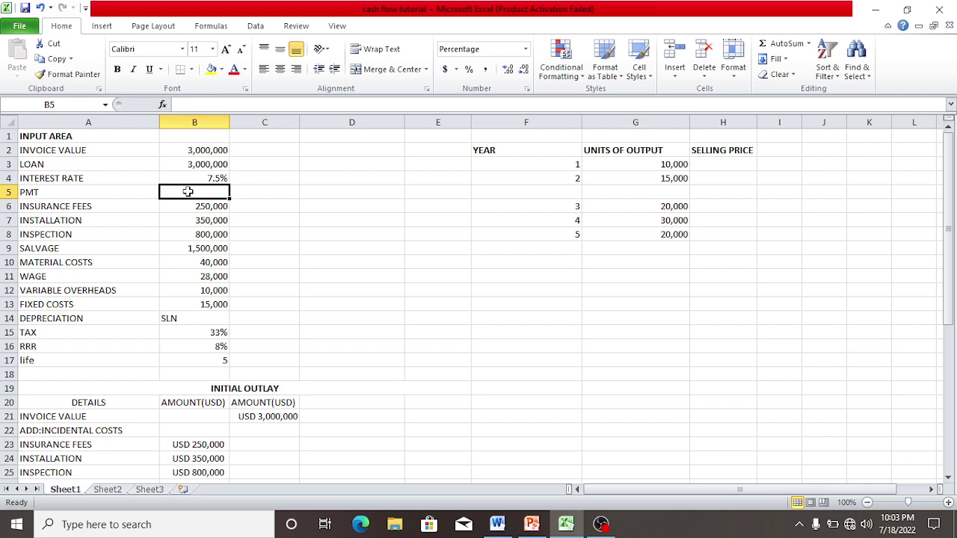
{"action": "type", "text": "=PMT"}
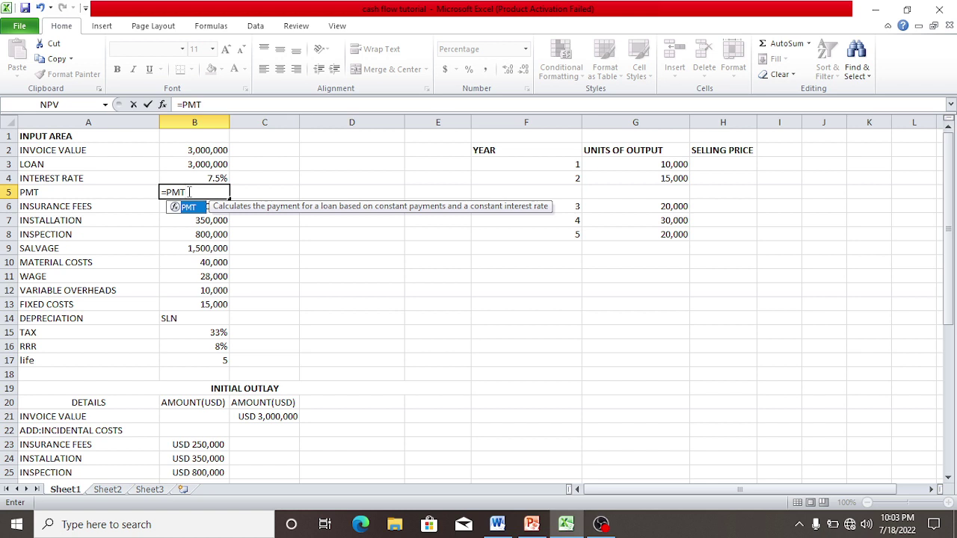
{"action": "type", "text": "("}
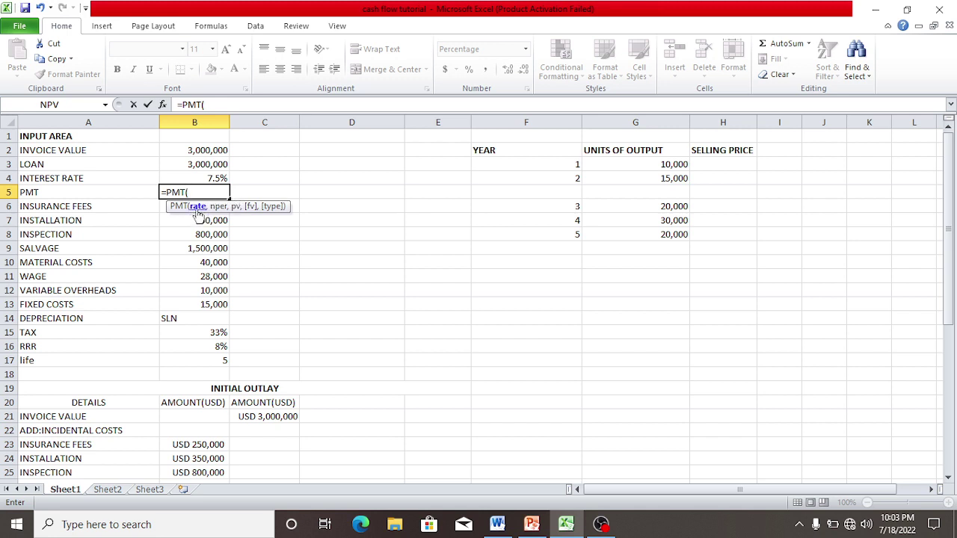
{"action": "left_click", "coordinate": [214, 177]}
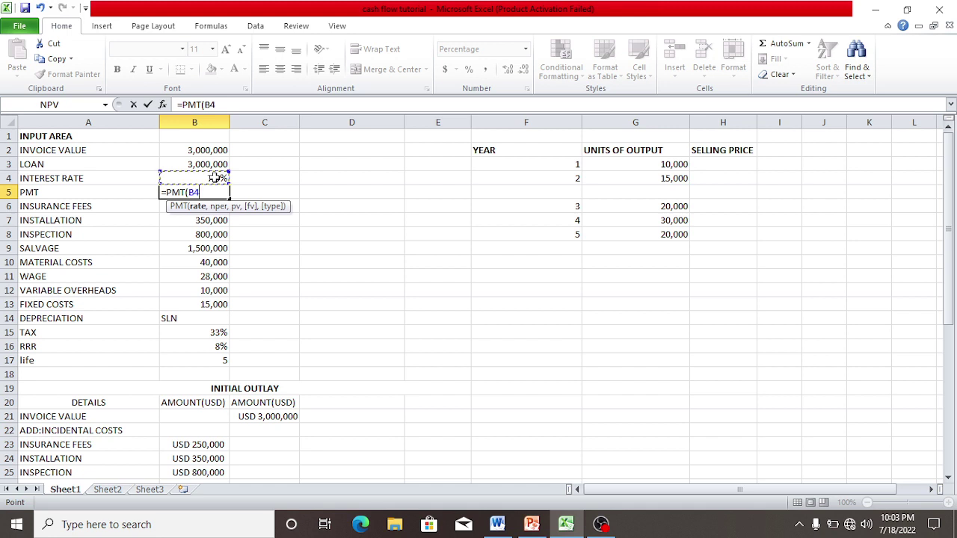
{"action": "type", "text": ","}
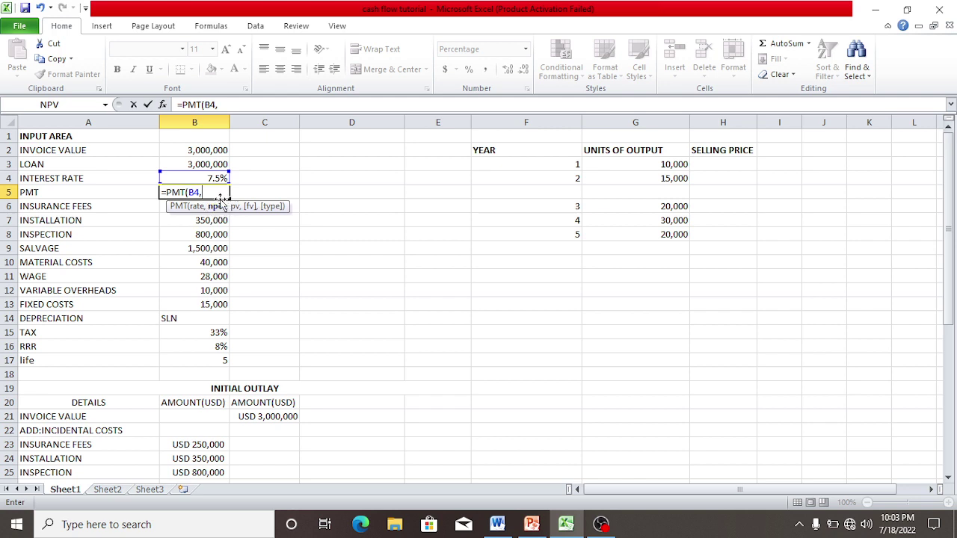
{"action": "left_click", "coordinate": [218, 361]}
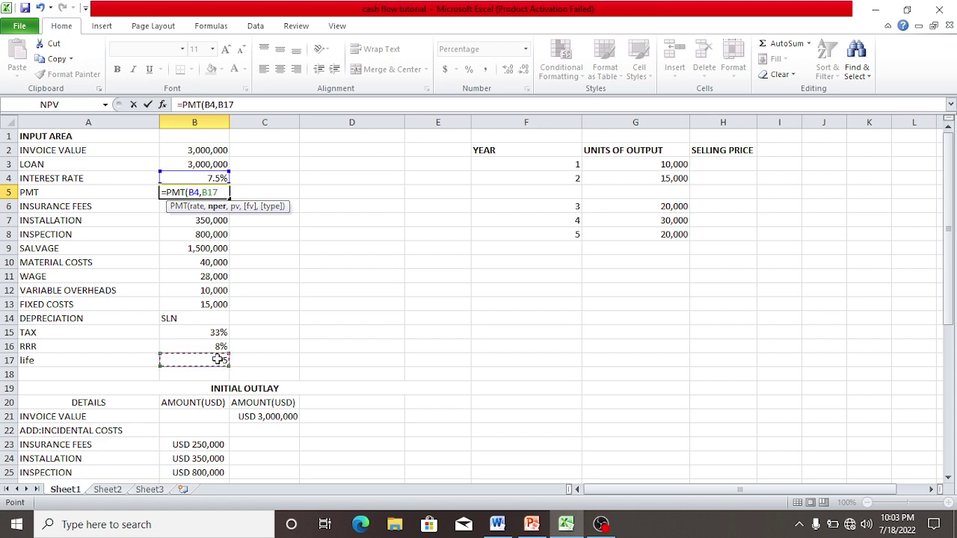
{"action": "type", "text": ",-"}
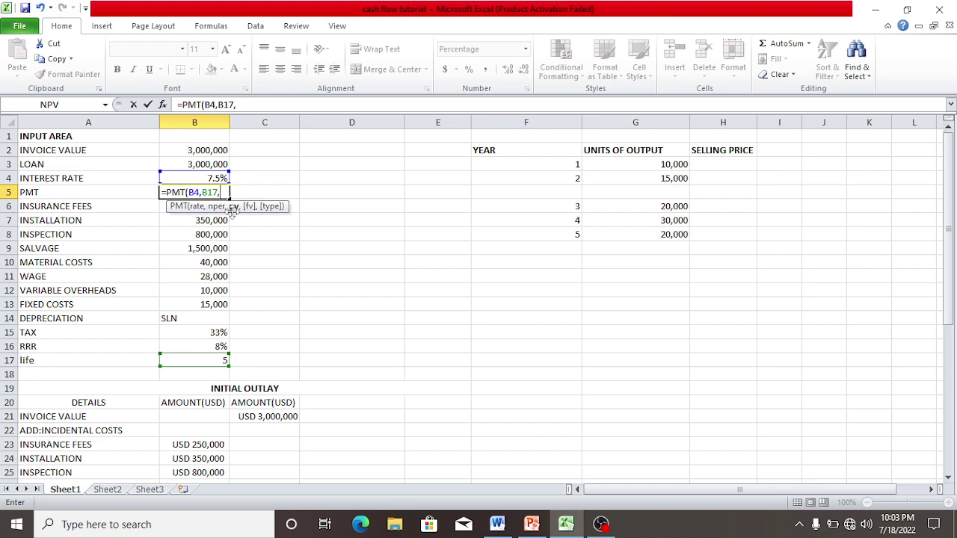
{"action": "left_click", "coordinate": [207, 164]}
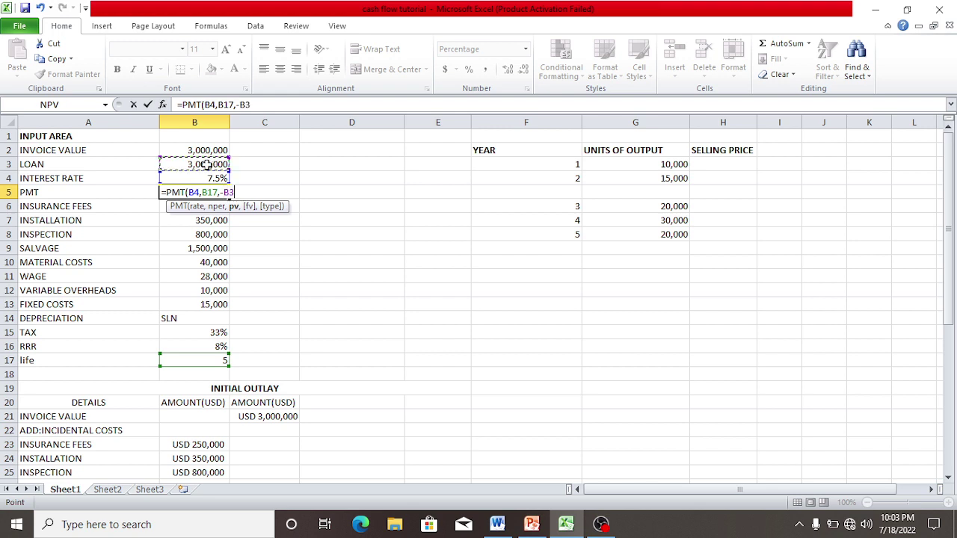
{"action": "type", "text": ")"}
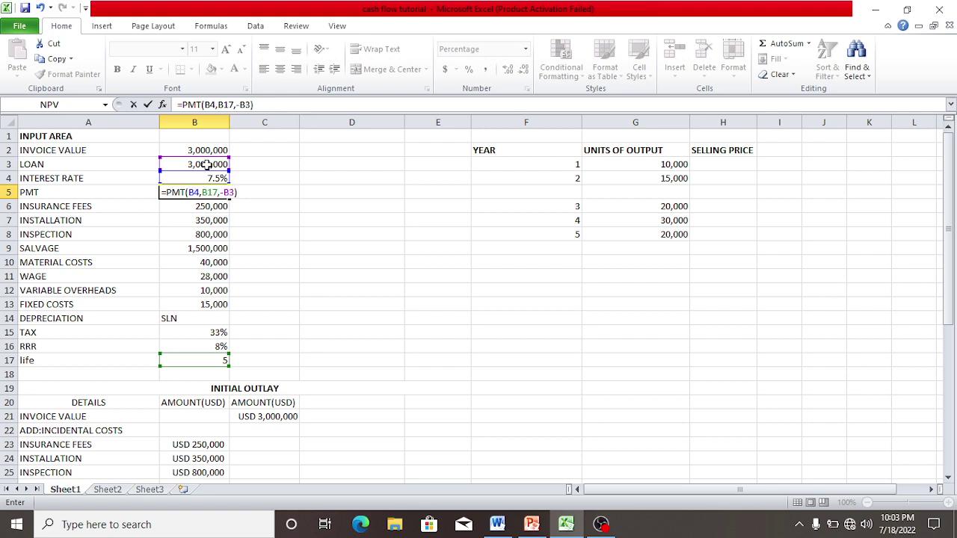
{"action": "key", "text": "Return"}
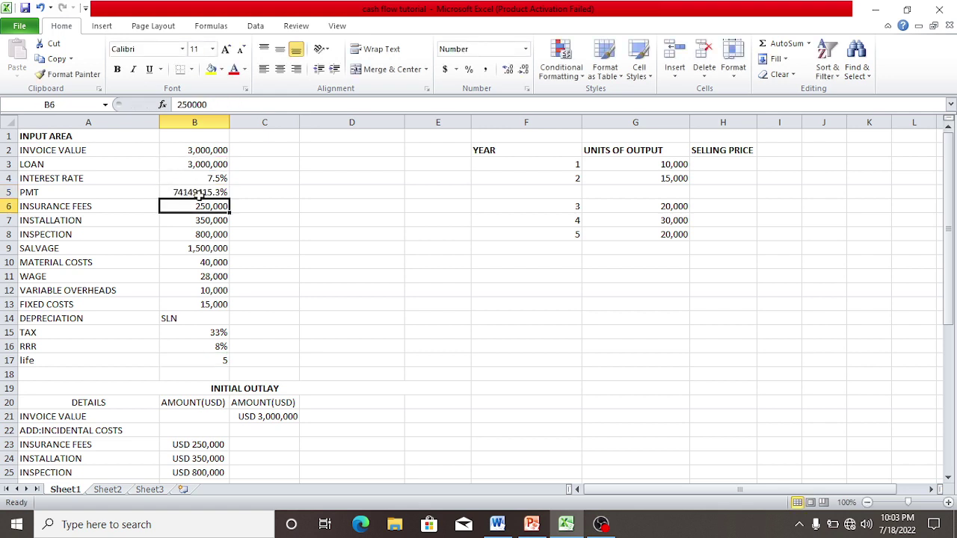
{"action": "left_click", "coordinate": [196, 192]}
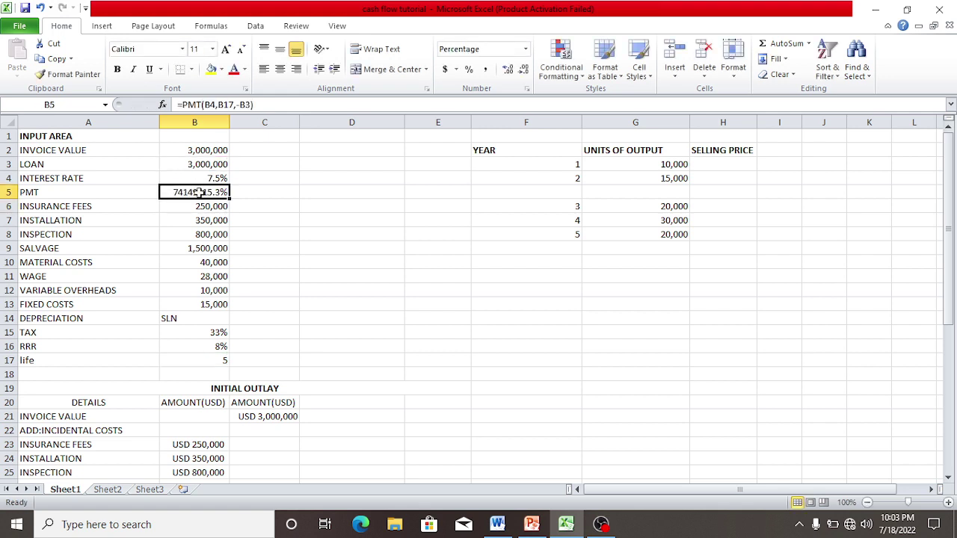
Step: Format B5 as USD currency with 0 decimal places, displaying USD 741,494
{"action": "right_click", "coordinate": [197, 192]}
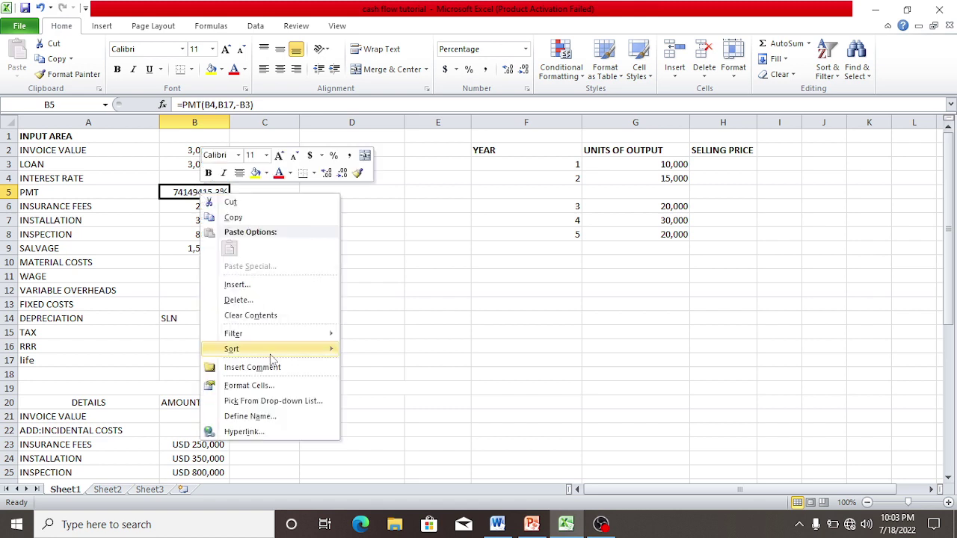
{"action": "left_click", "coordinate": [251, 385]}
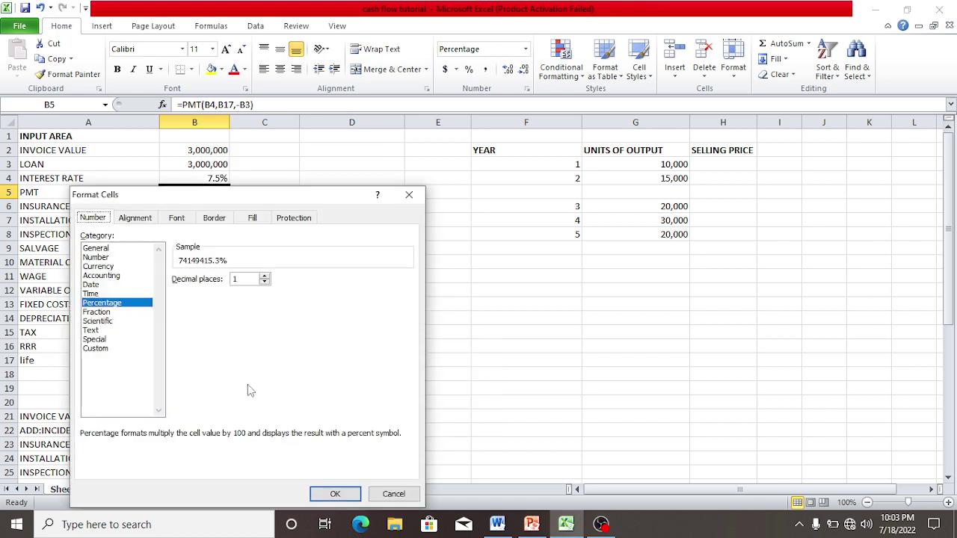
{"action": "left_click", "coordinate": [241, 279]}
{"action": "key", "text": "BackSpace"}
{"action": "left_click", "coordinate": [108, 267]}
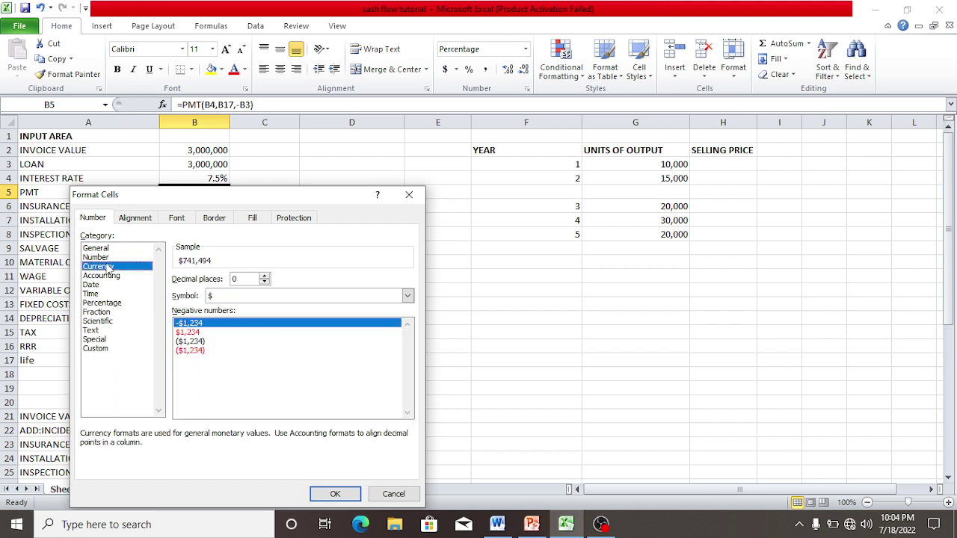
{"action": "left_click", "coordinate": [221, 299]}
{"action": "left_click", "coordinate": [221, 300]}
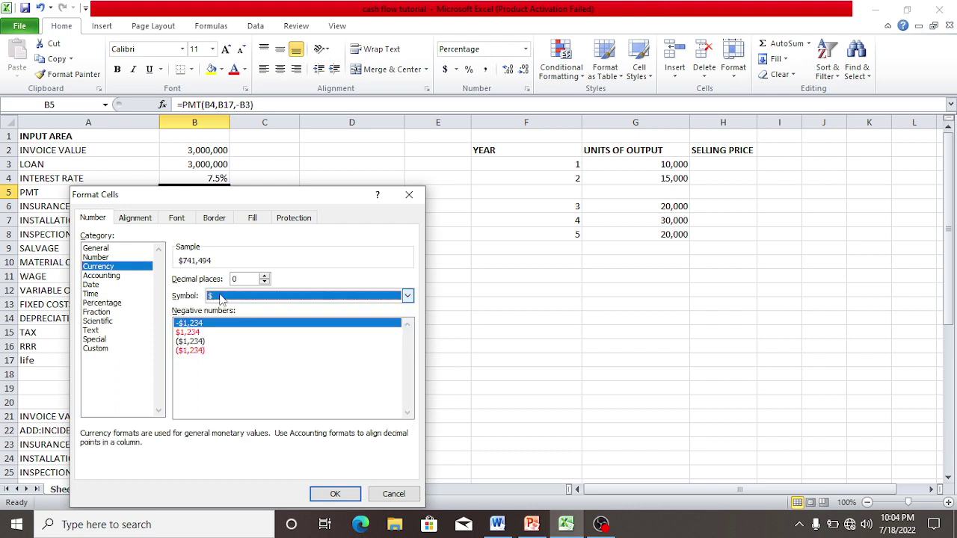
{"action": "left_click", "coordinate": [221, 298]}
{"action": "key", "text": "u"}
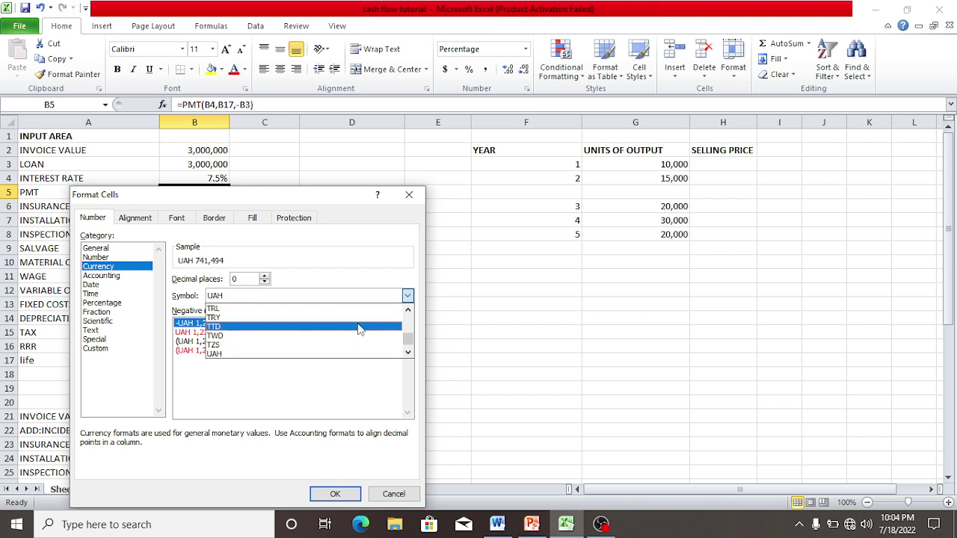
{"action": "left_click", "coordinate": [408, 355]}
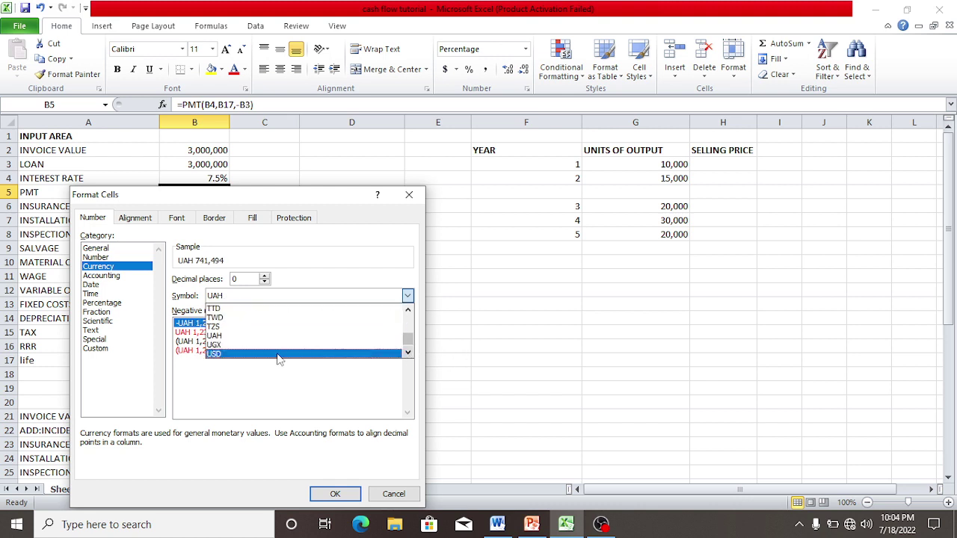
{"action": "left_click", "coordinate": [258, 359]}
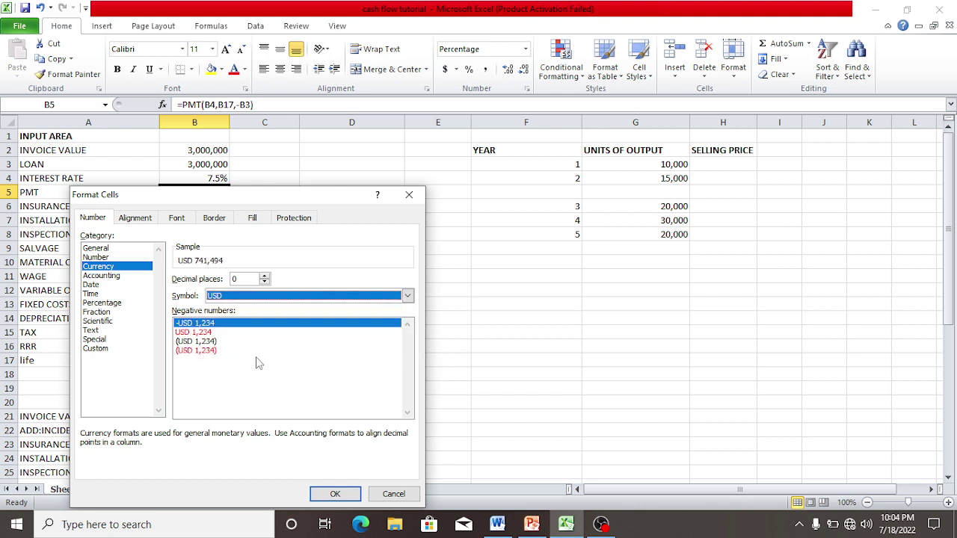
{"action": "left_click", "coordinate": [336, 493]}
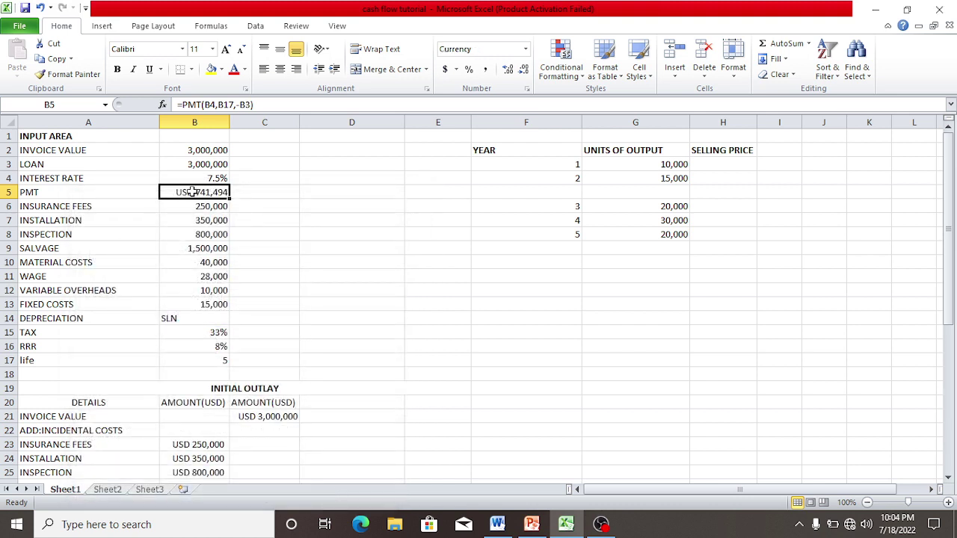
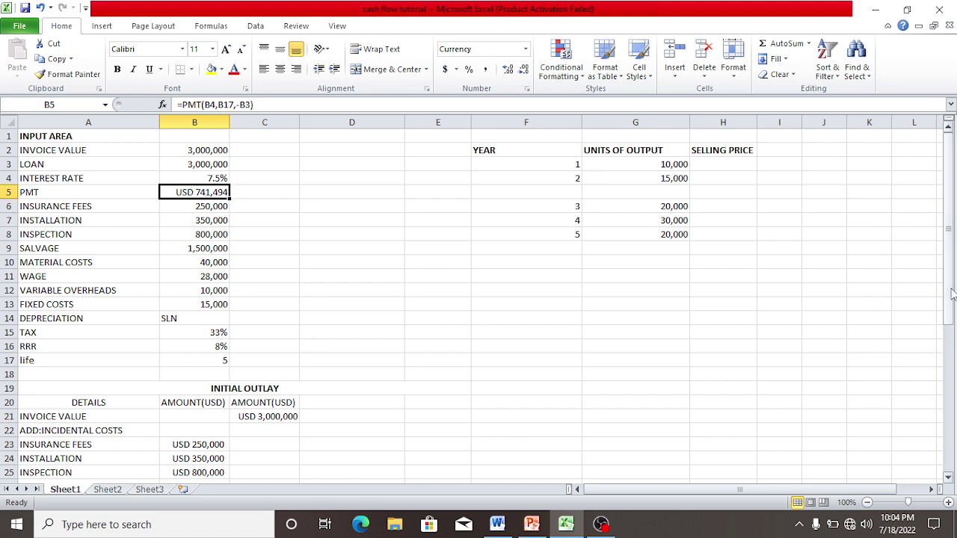
Step: Link the period 1 PMT cell B33 to the 741,494 payment in B5
{"action": "left_click_drag", "start_coordinate": [951, 291], "coordinate": [952, 378]}
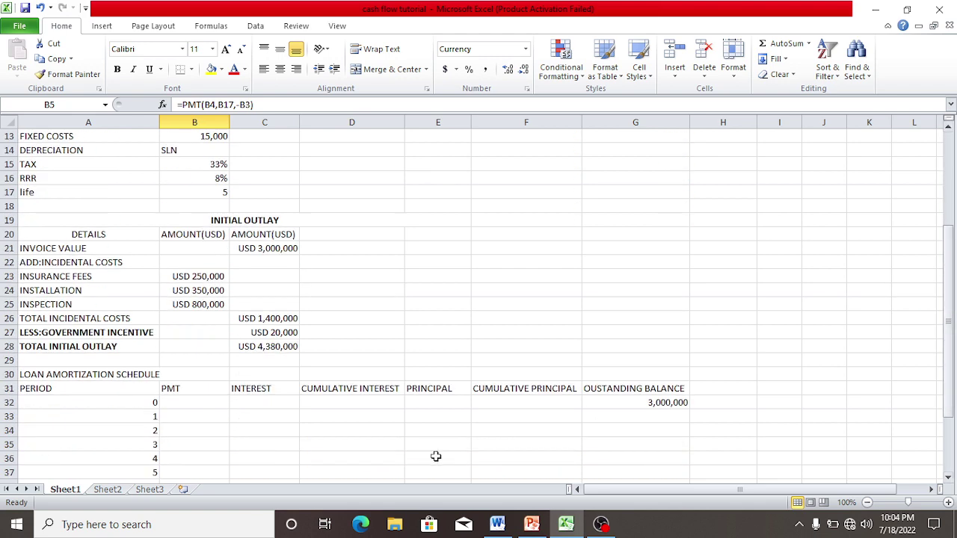
{"action": "left_click", "coordinate": [195, 419]}
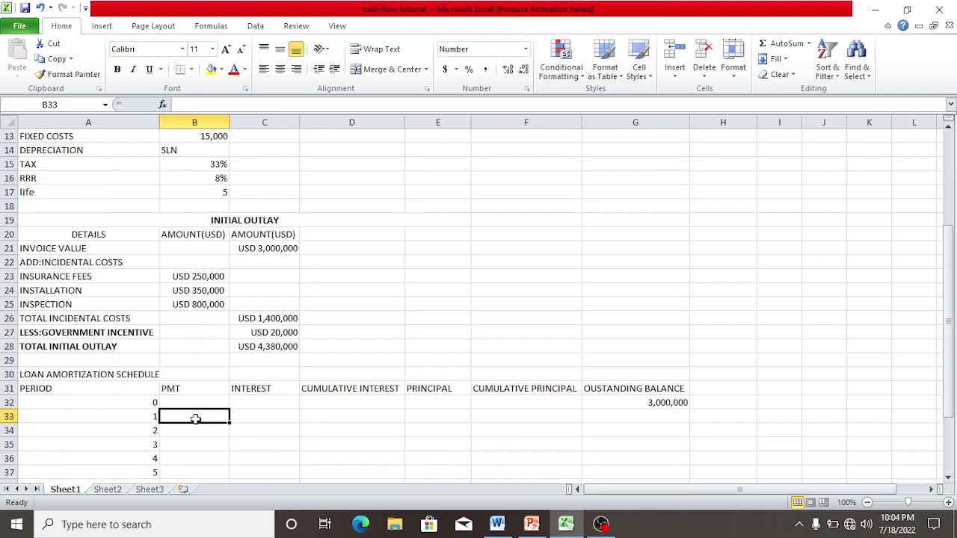
{"action": "type", "text": "="}
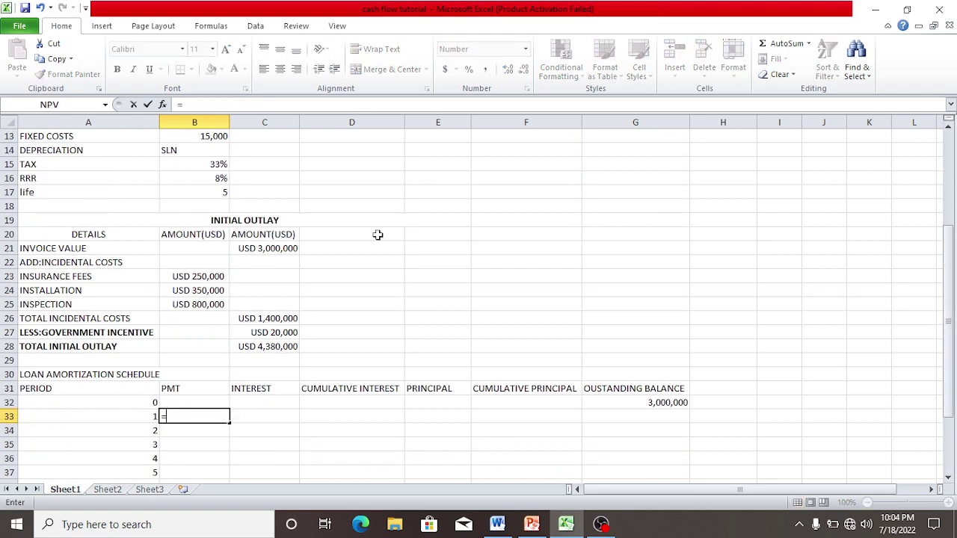
{"action": "left_click_drag", "start_coordinate": [950, 284], "coordinate": [949, 185]}
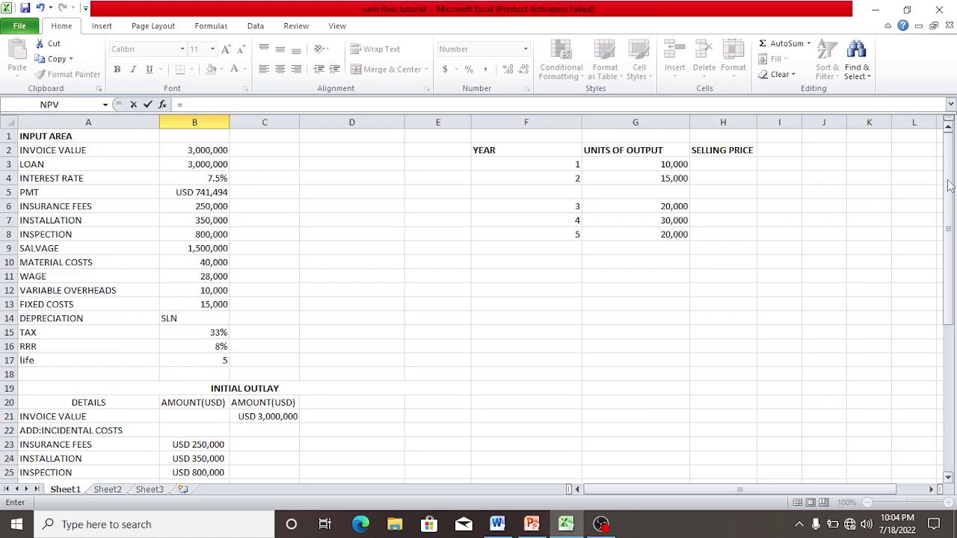
{"action": "left_click", "coordinate": [188, 193]}
{"action": "key", "text": "Return"}
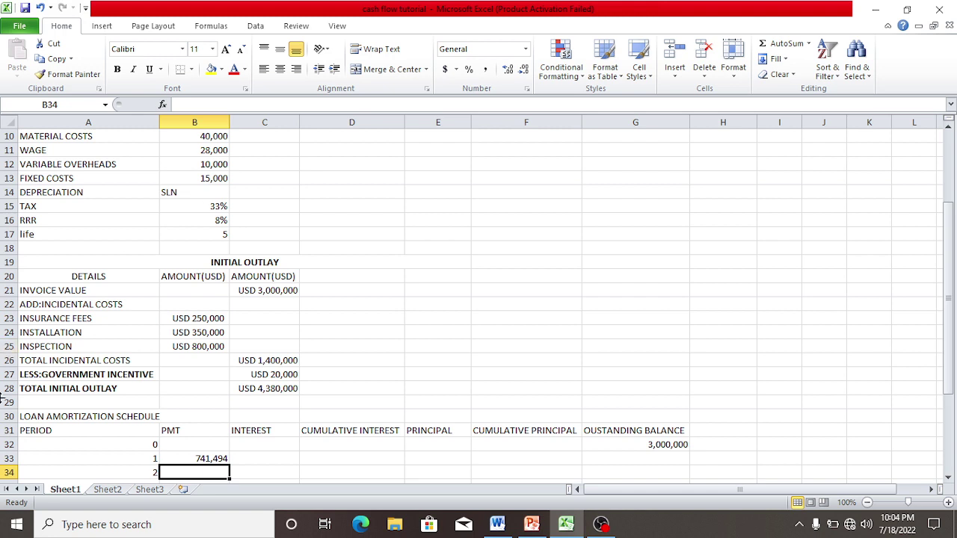
Step: Lock the link as =$B$5 and fill it down through period 5
{"action": "double_click", "coordinate": [215, 457]}
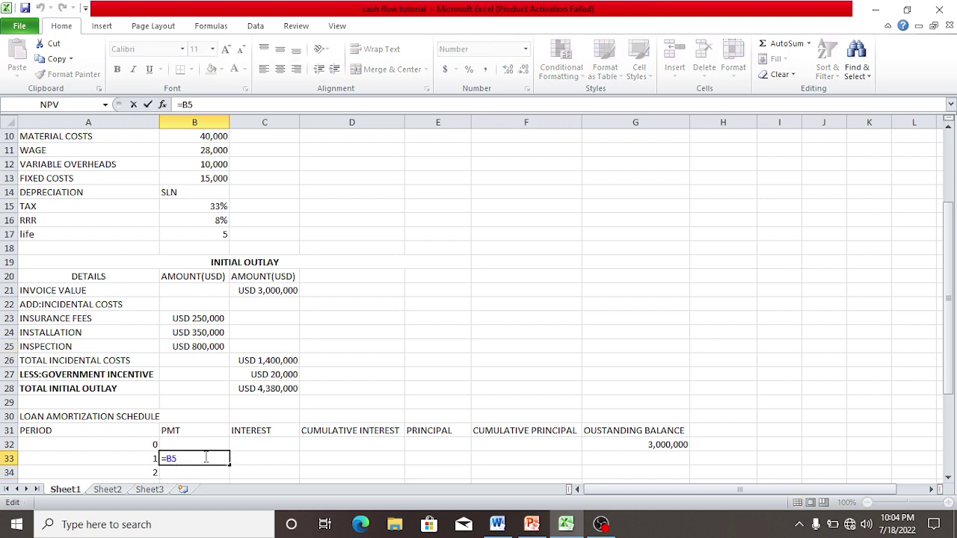
{"action": "left_click", "coordinate": [166, 459]}
{"action": "type", "text": "$B$"}
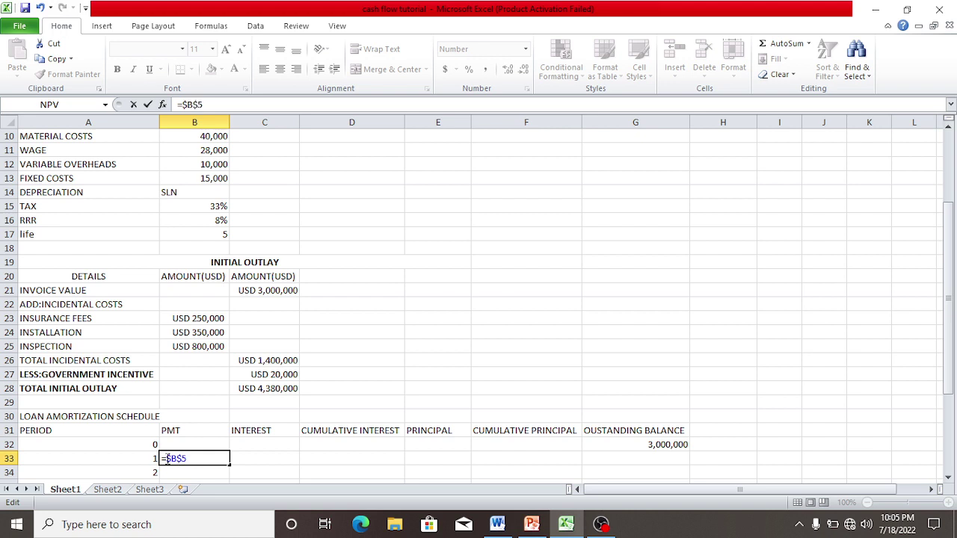
{"action": "key", "text": "Return"}
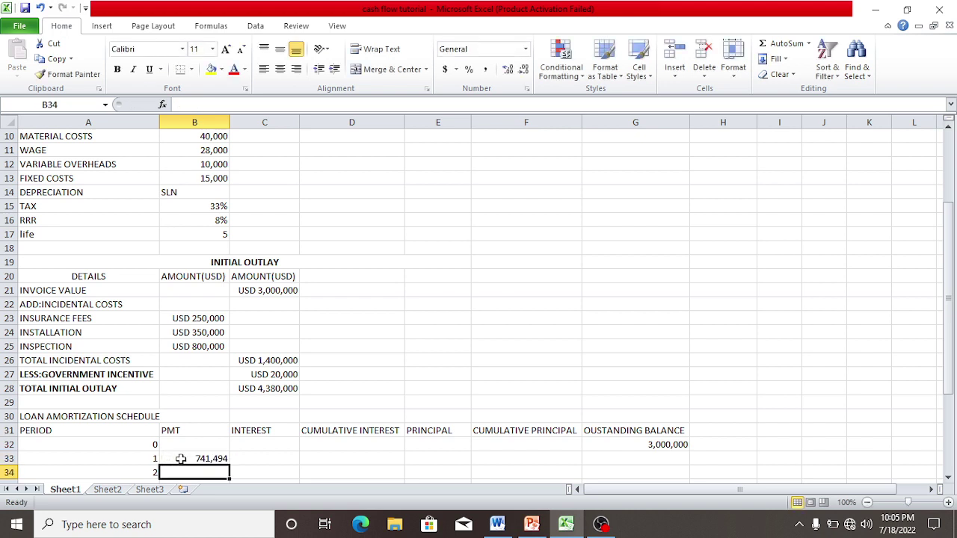
{"action": "left_click", "coordinate": [181, 458]}
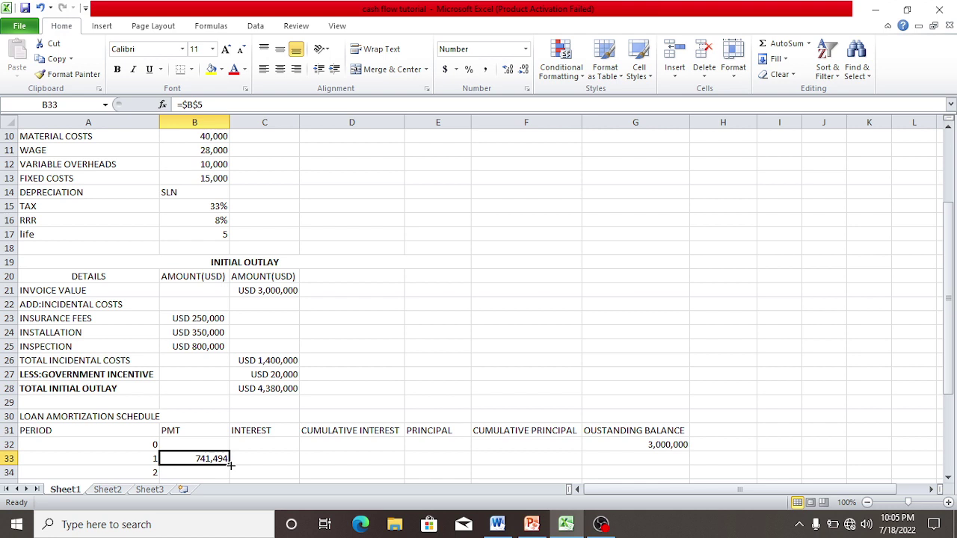
{"action": "mouse_move", "coordinate": [231, 465]}
{"action": "left_mouse_down"}
{"action": "mouse_move", "coordinate": [231, 483]}
{"action": "mouse_move", "coordinate": [240, 456]}
{"action": "mouse_move", "coordinate": [231, 463]}
{"action": "left_mouse_up"}
Step: Enter =G32*B4 in C33 for period 1 interest of 225000
{"action": "left_click", "coordinate": [253, 401]}
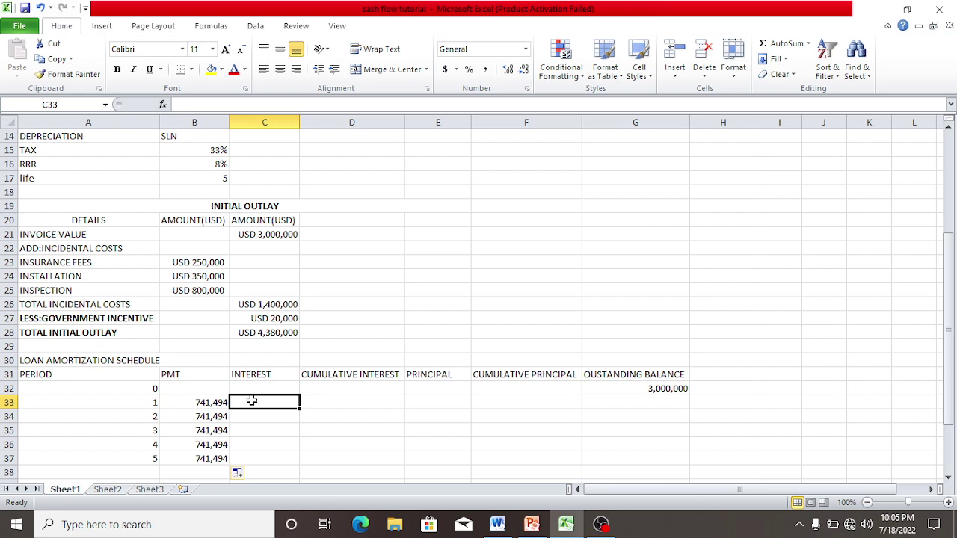
{"action": "type", "text": "="}
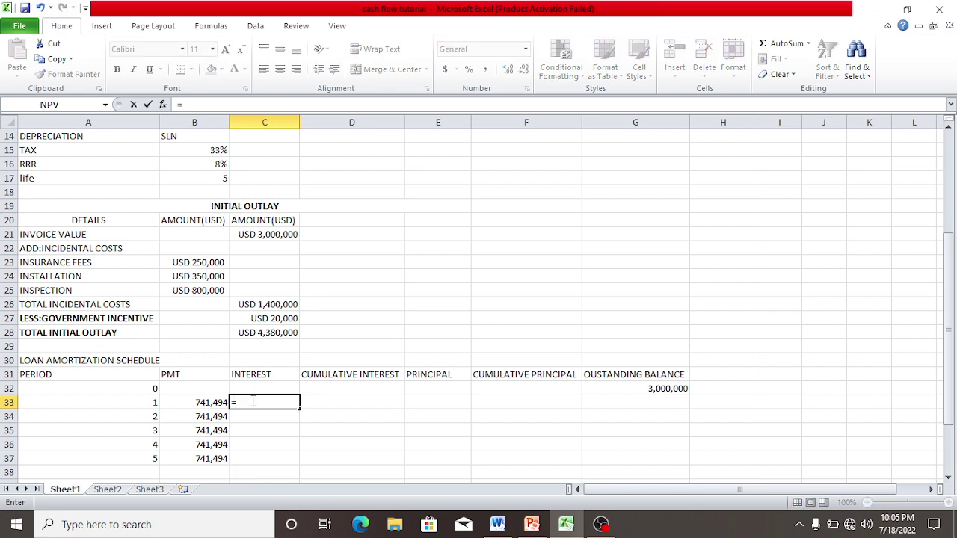
{"action": "left_click", "coordinate": [637, 389]}
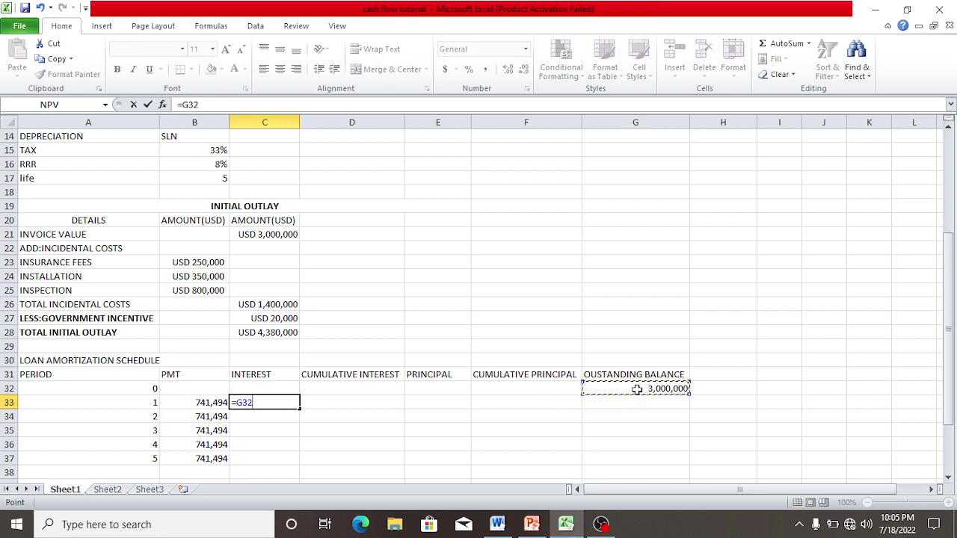
{"action": "type", "text": "*"}
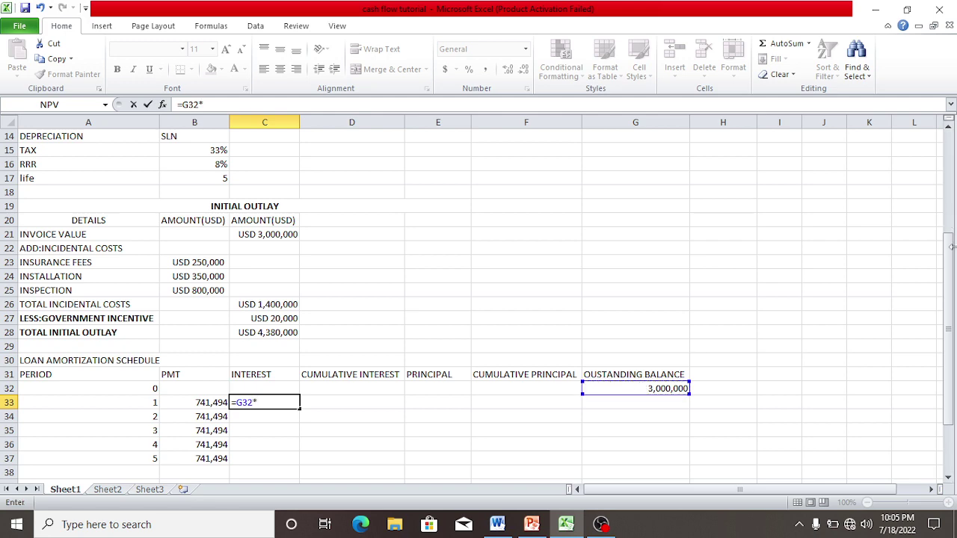
{"action": "left_click_drag", "start_coordinate": [951, 259], "coordinate": [763, 177]}
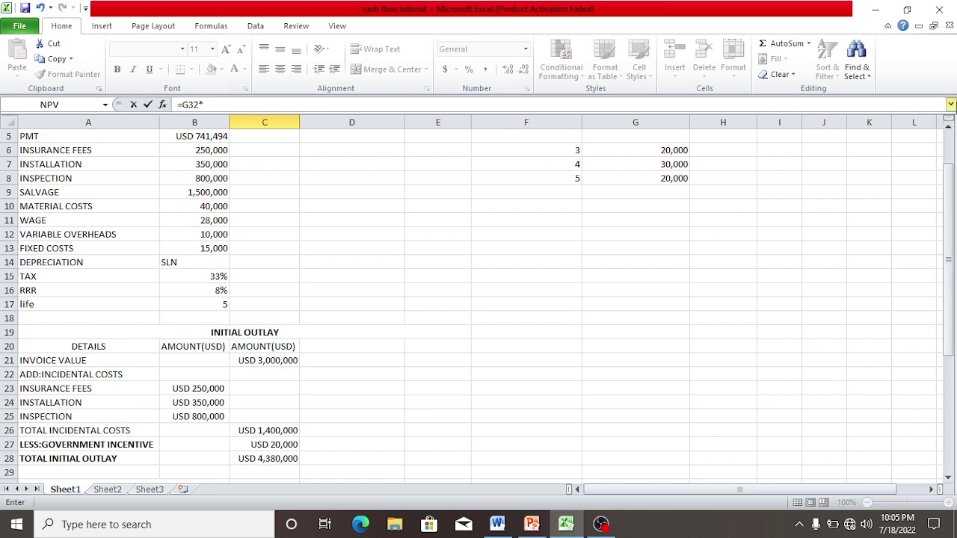
{"action": "left_click", "coordinate": [949, 126]}
{"action": "left_click", "coordinate": [949, 126]}
{"action": "left_click", "coordinate": [948, 126]}
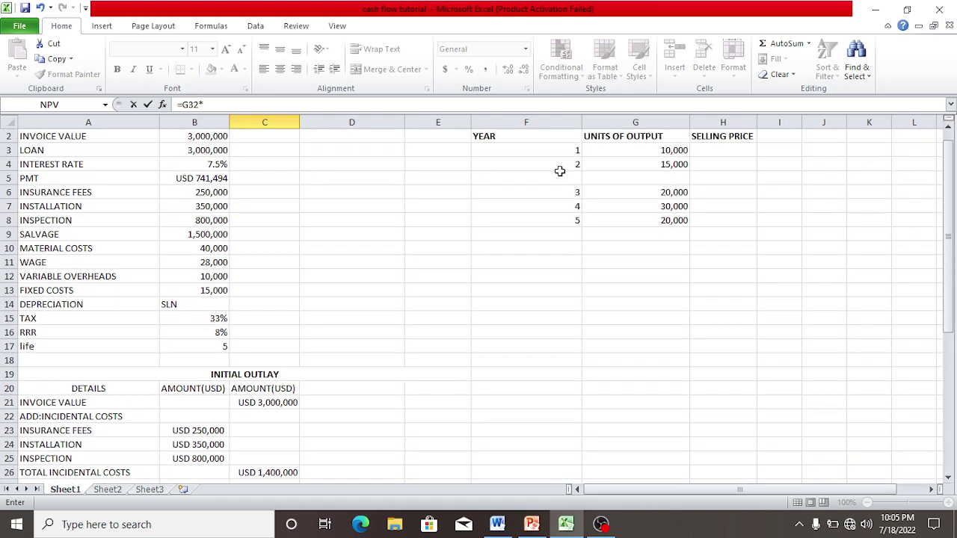
{"action": "left_click", "coordinate": [218, 165]}
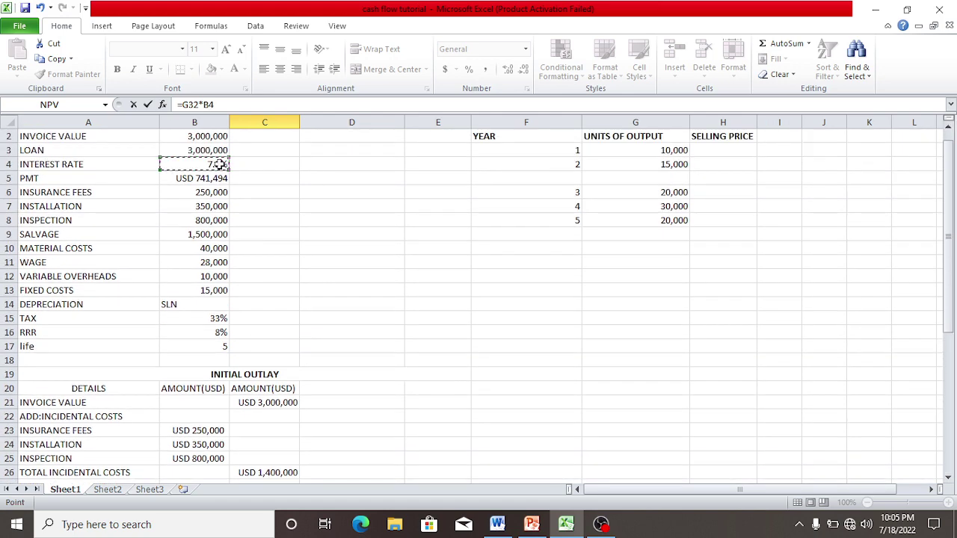
{"action": "key", "text": "Return"}
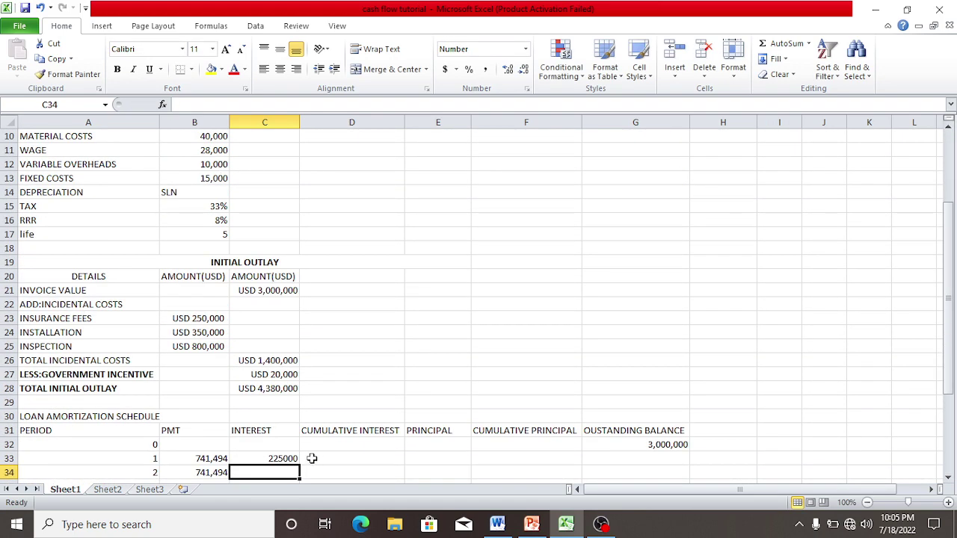
Step: Lock the rate reference as $B$4 and fill the interest formula down to C37
{"action": "left_click", "coordinate": [283, 457]}
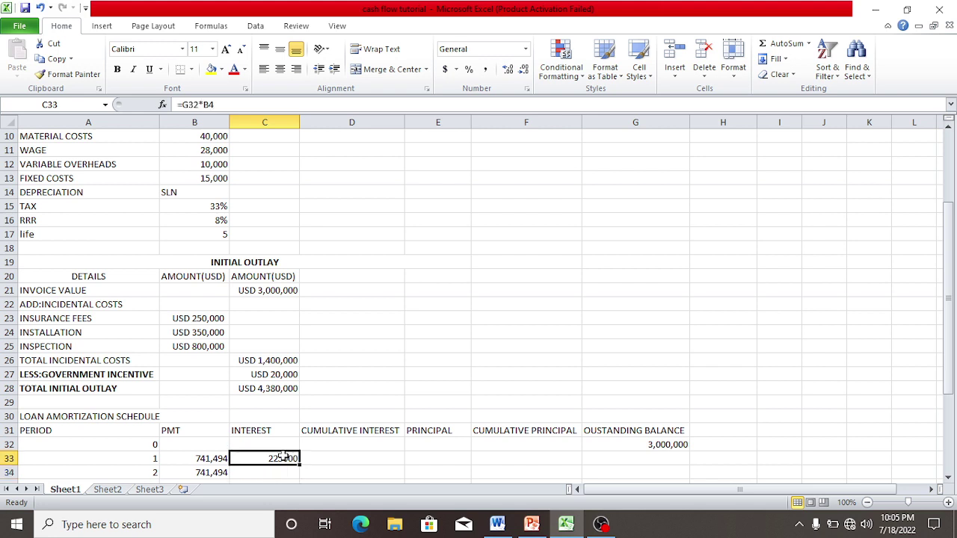
{"action": "left_click", "coordinate": [341, 461]}
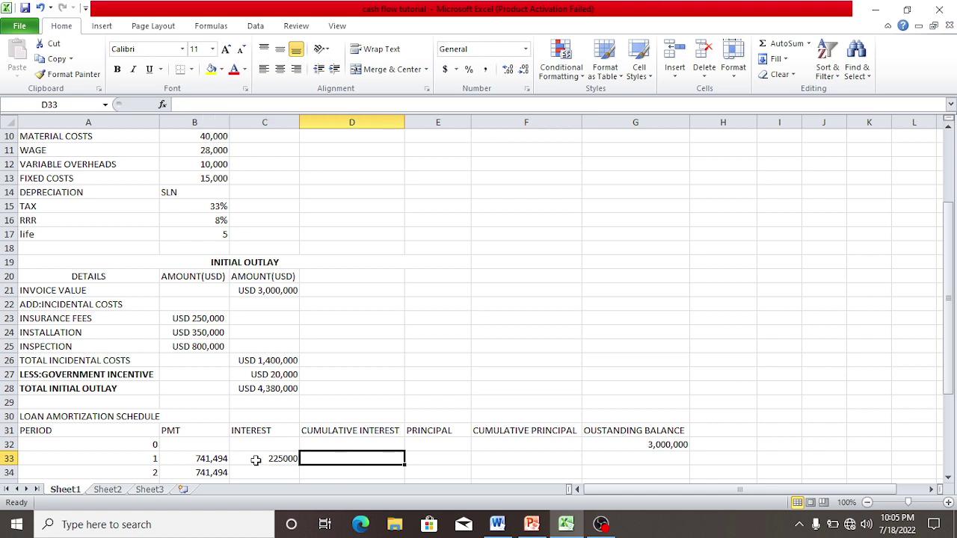
{"action": "left_click", "coordinate": [286, 455]}
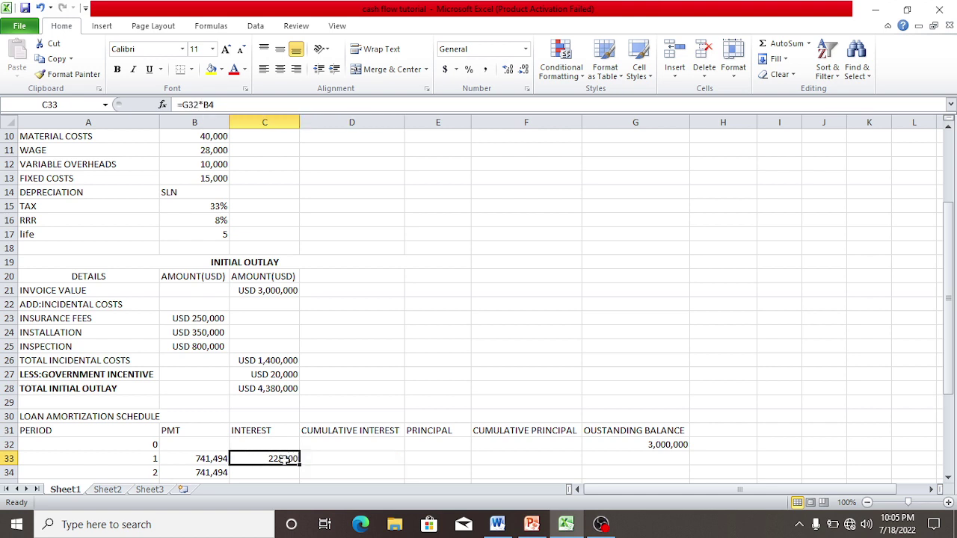
{"action": "double_click", "coordinate": [278, 458]}
{"action": "left_click", "coordinate": [257, 458]}
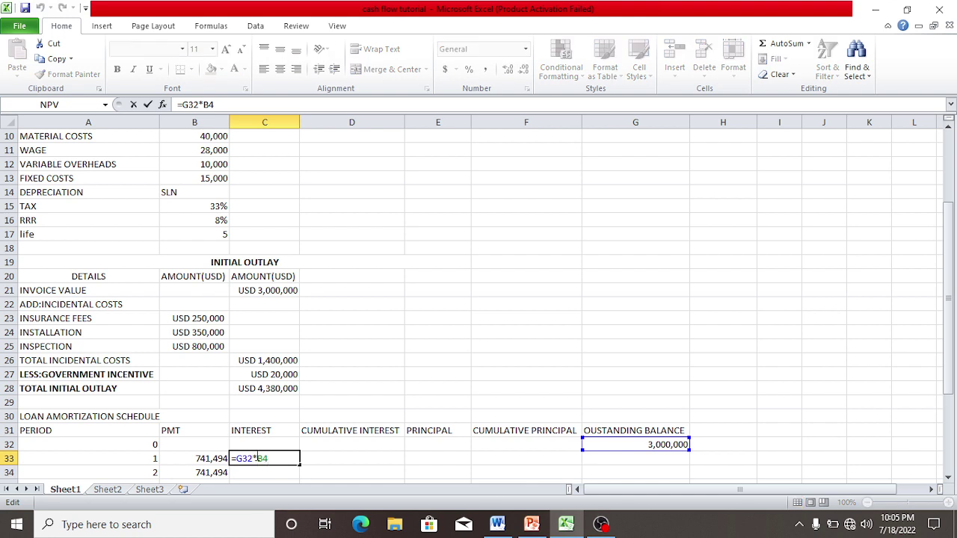
{"action": "type", "text": "$B$"}
{"action": "key", "text": "Return"}
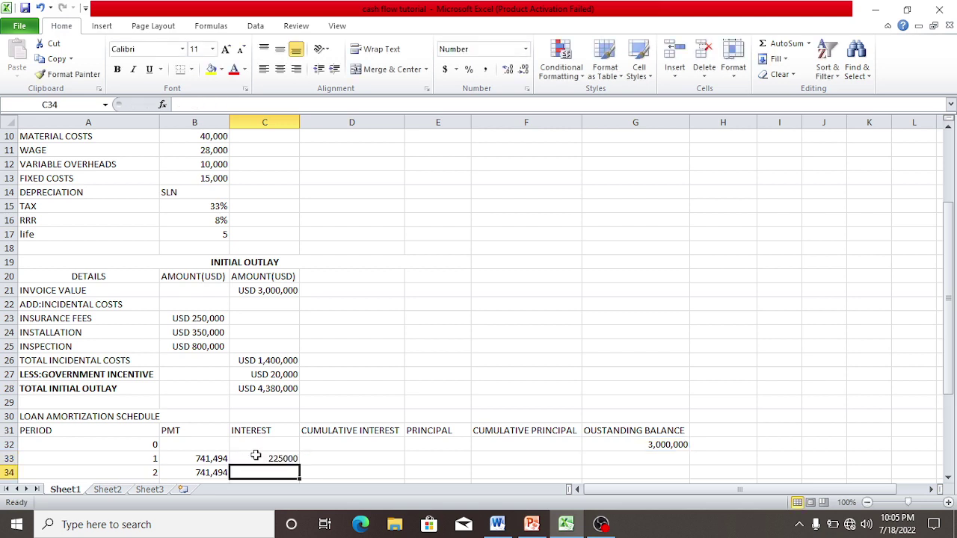
{"action": "left_click", "coordinate": [260, 456]}
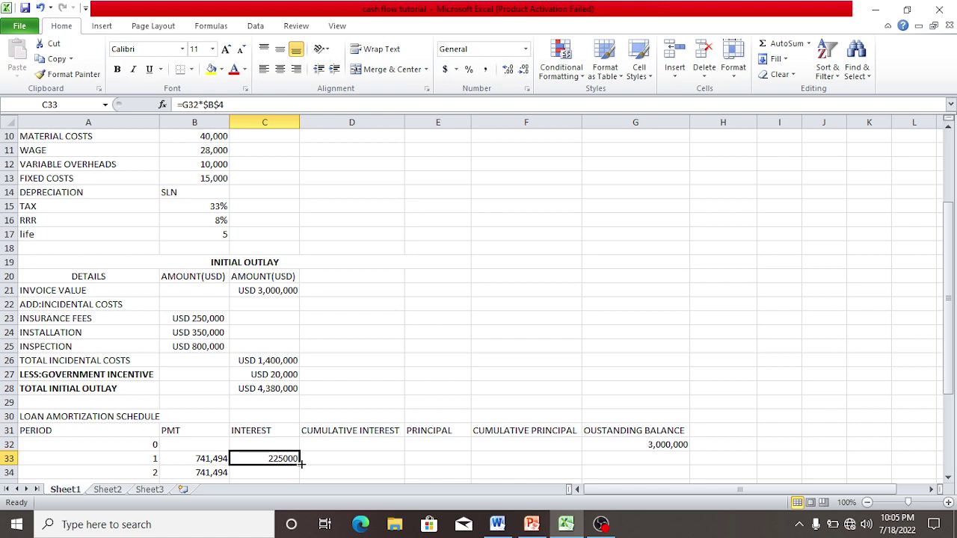
{"action": "left_click_drag", "start_coordinate": [300, 464], "coordinate": [277, 420]}
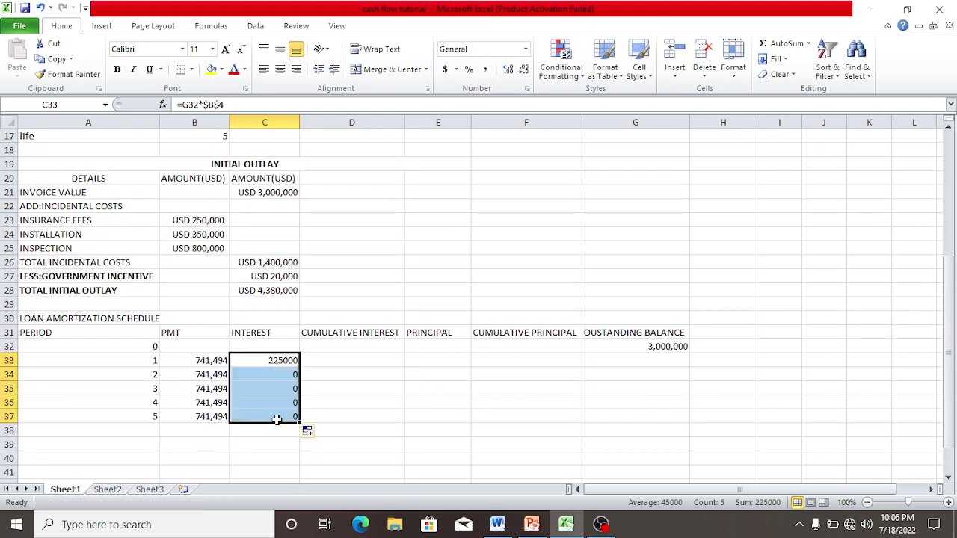
{"action": "left_click", "coordinate": [338, 357]}
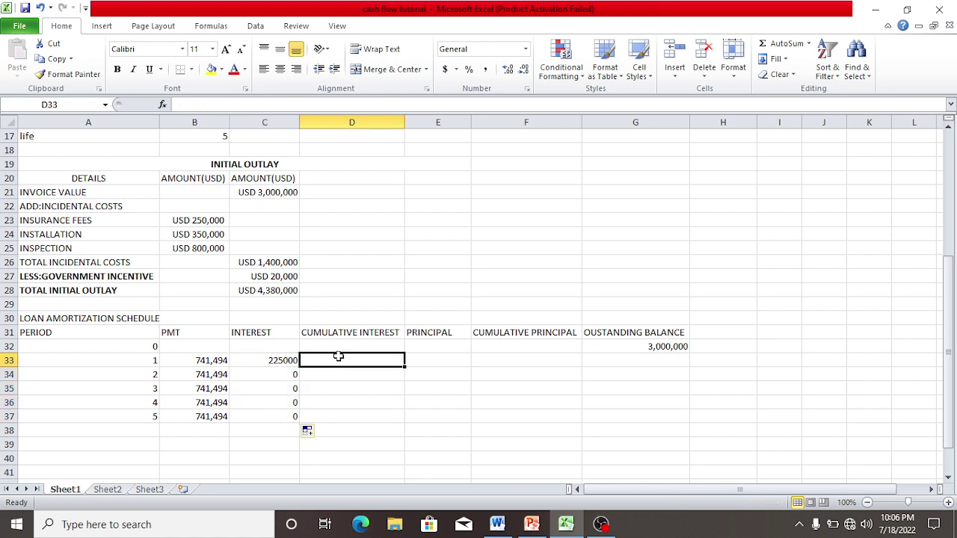
Step: Set period 1 cumulative interest in D33 to =C33
{"action": "type", "text": "="}
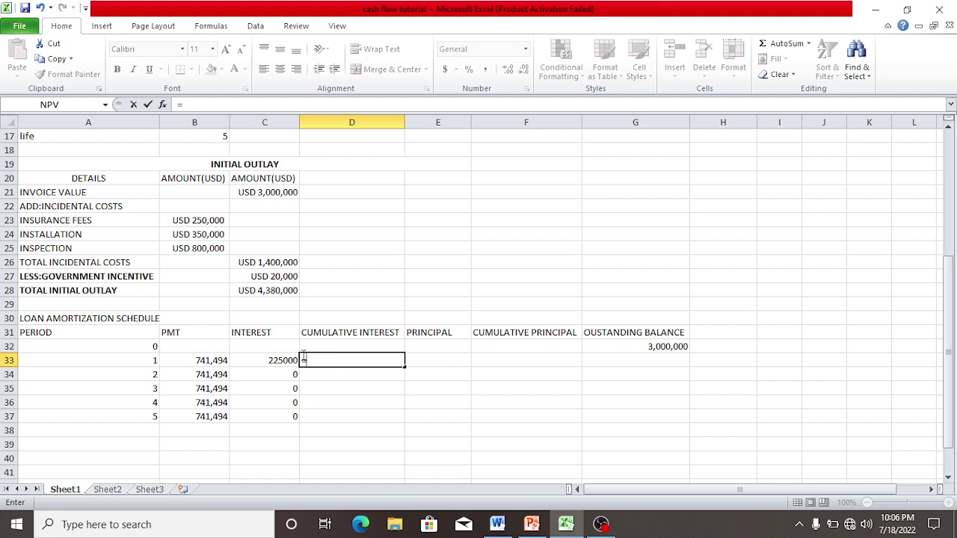
{"action": "left_click", "coordinate": [271, 361]}
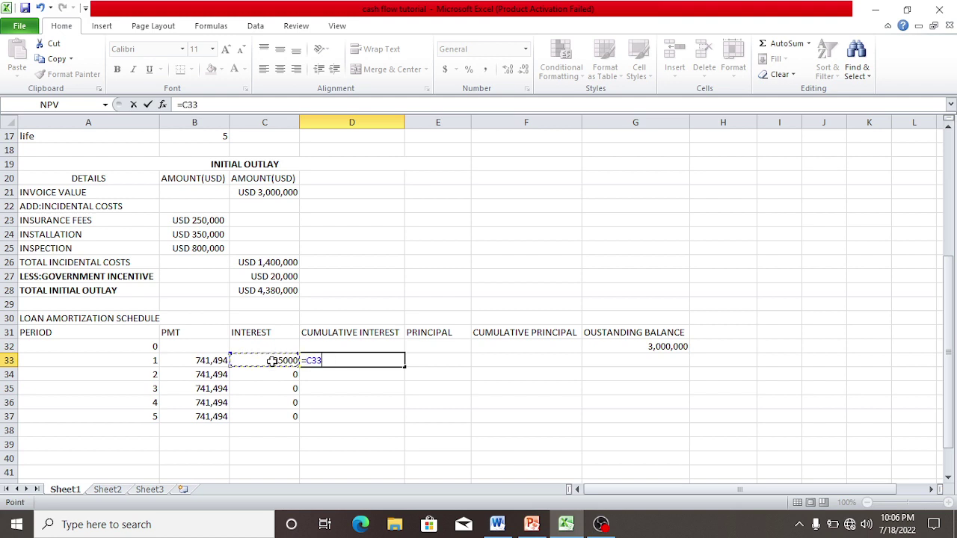
{"action": "key", "text": "Return"}
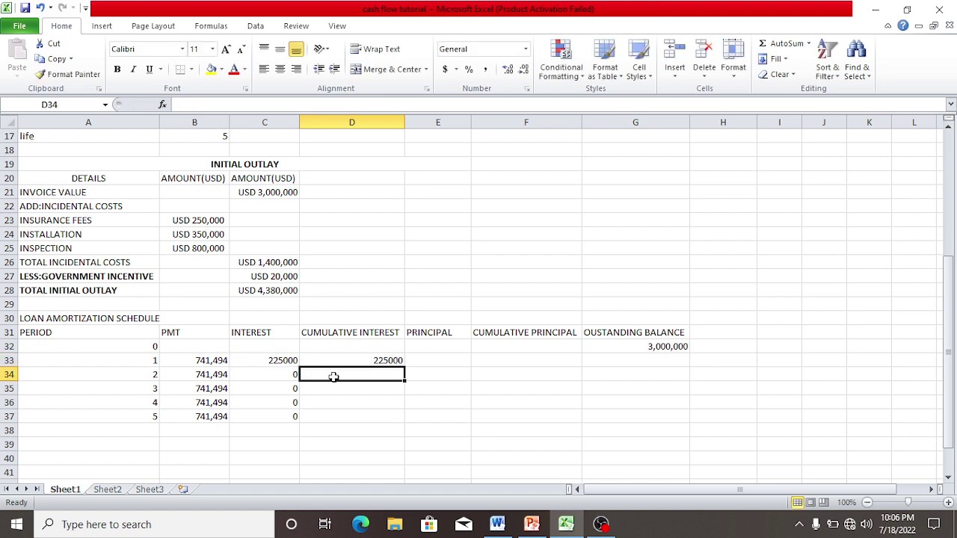
Step: Enter =D33+C34 in D34 and fill it down to D37
{"action": "type", "text": "="}
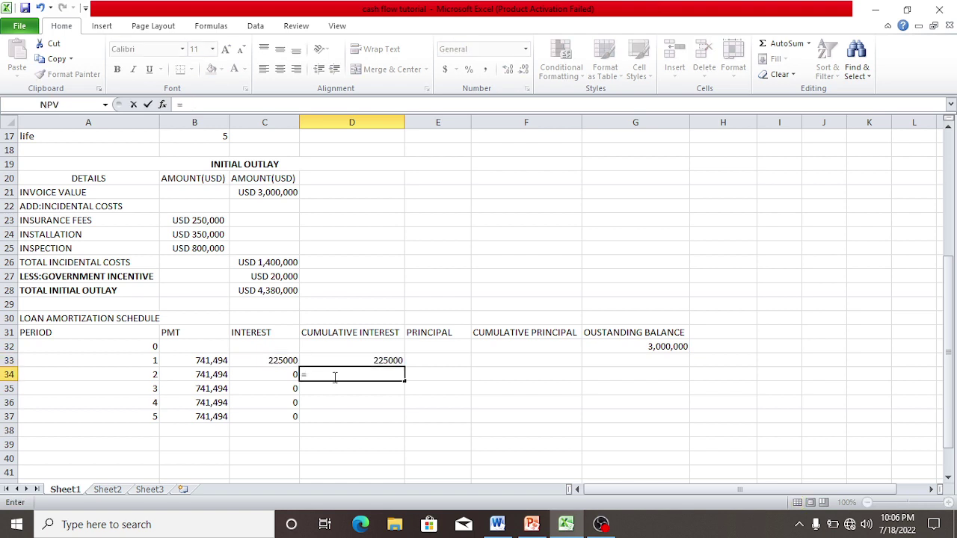
{"action": "left_click", "coordinate": [385, 360]}
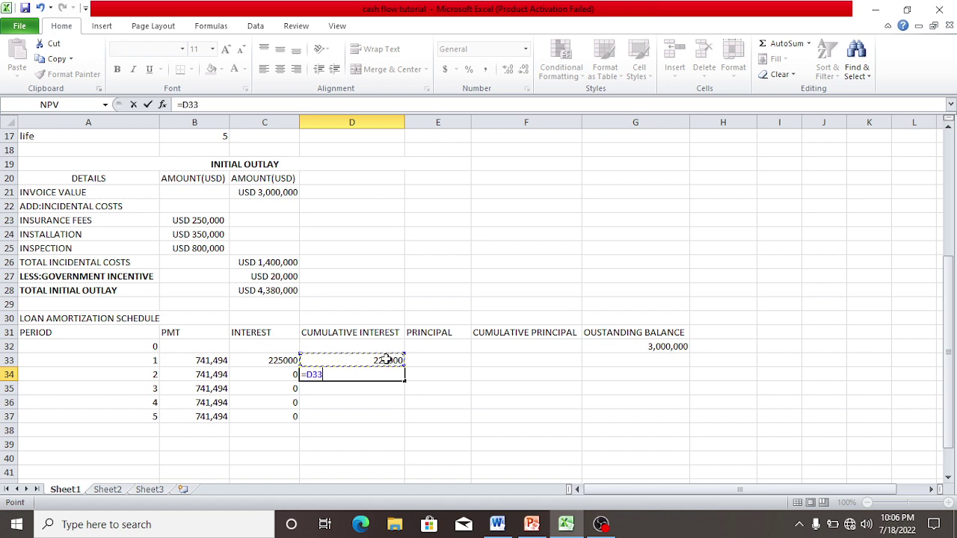
{"action": "type", "text": "+"}
{"action": "left_click", "coordinate": [274, 374]}
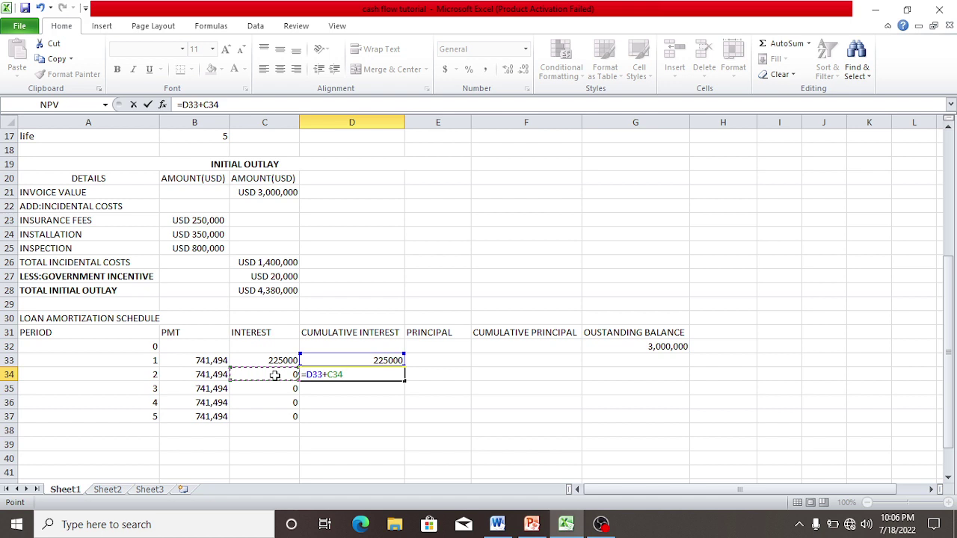
{"action": "key", "text": "Return"}
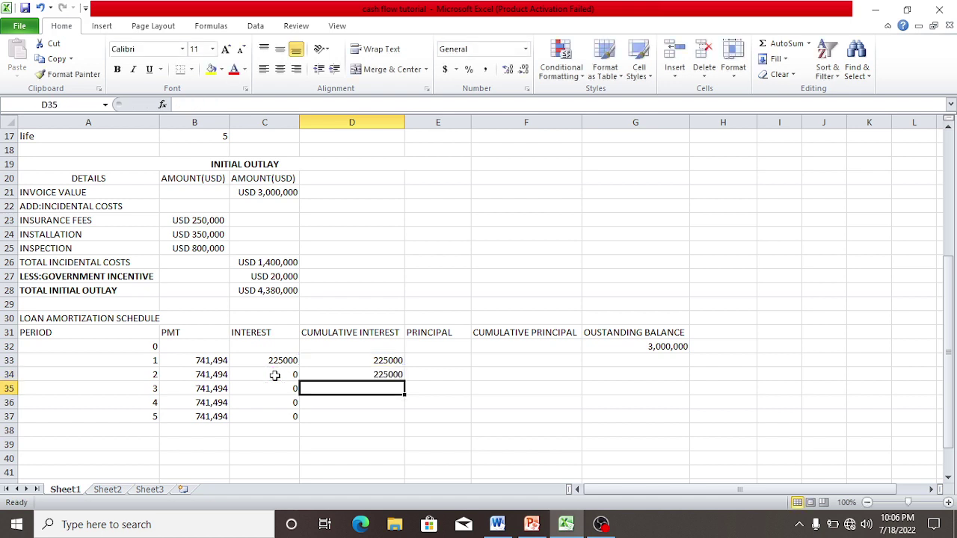
{"action": "left_click", "coordinate": [361, 377]}
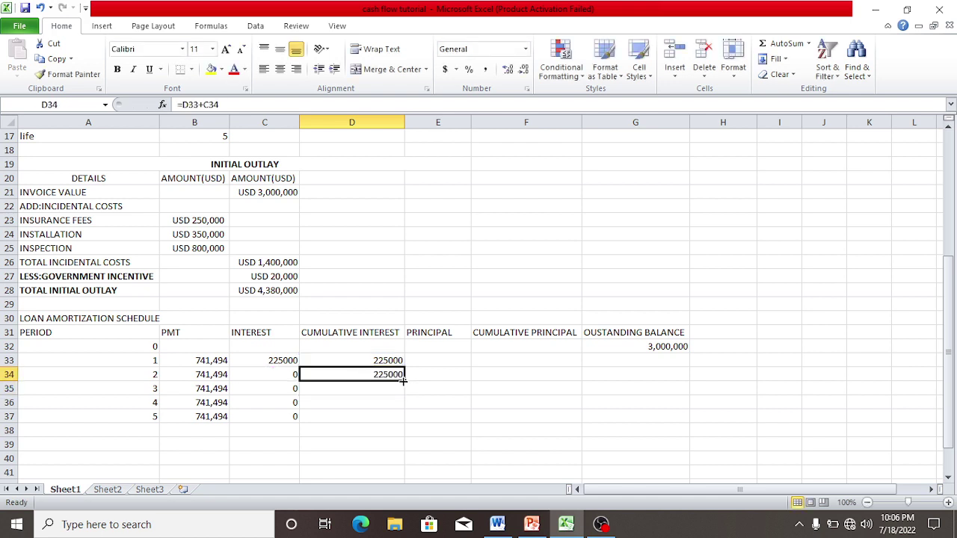
{"action": "left_click_drag", "start_coordinate": [405, 379], "coordinate": [406, 428]}
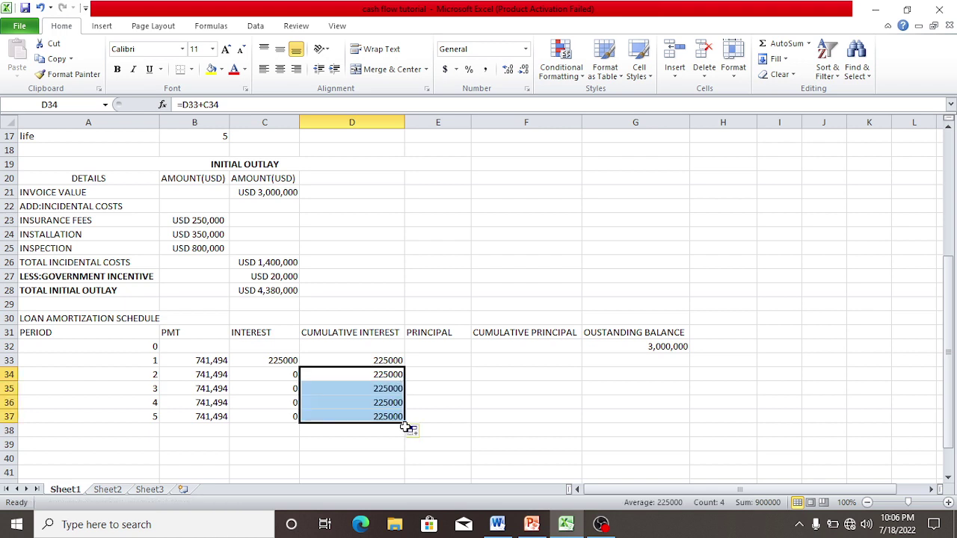
{"action": "left_click", "coordinate": [430, 360]}
{"action": "type", "text": "="}
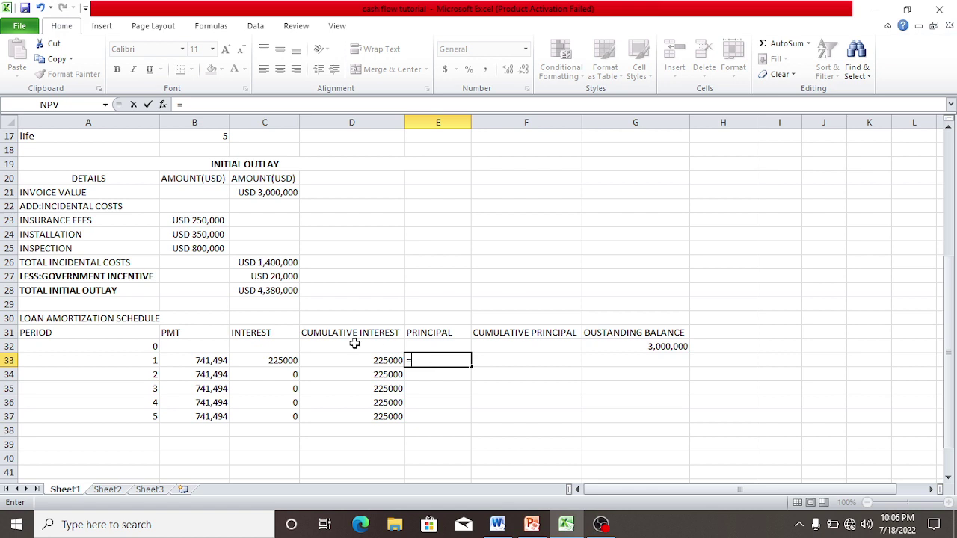
Step: Enter =B33-C33 in E33 (516,494) and fill it down to E37
{"action": "left_click", "coordinate": [203, 360]}
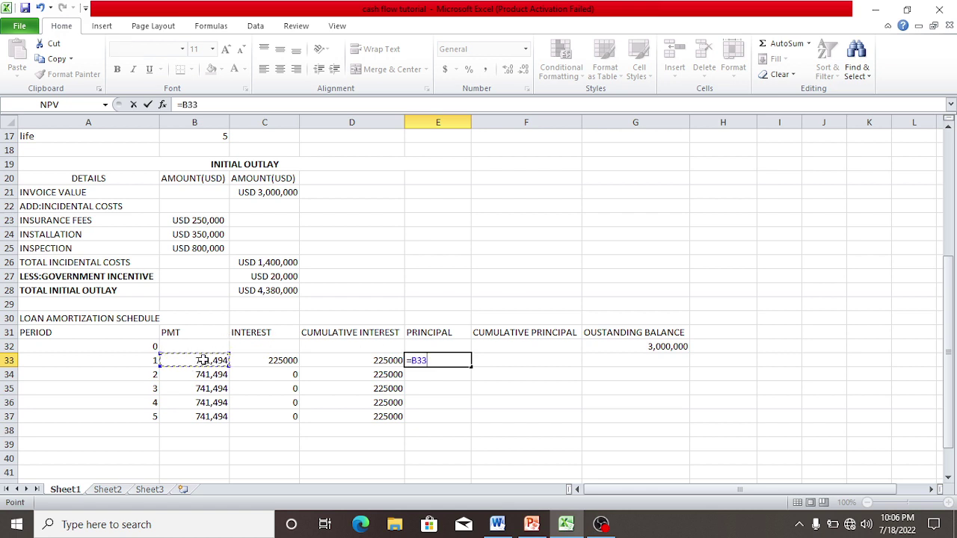
{"action": "type", "text": "-"}
{"action": "left_click", "coordinate": [282, 361]}
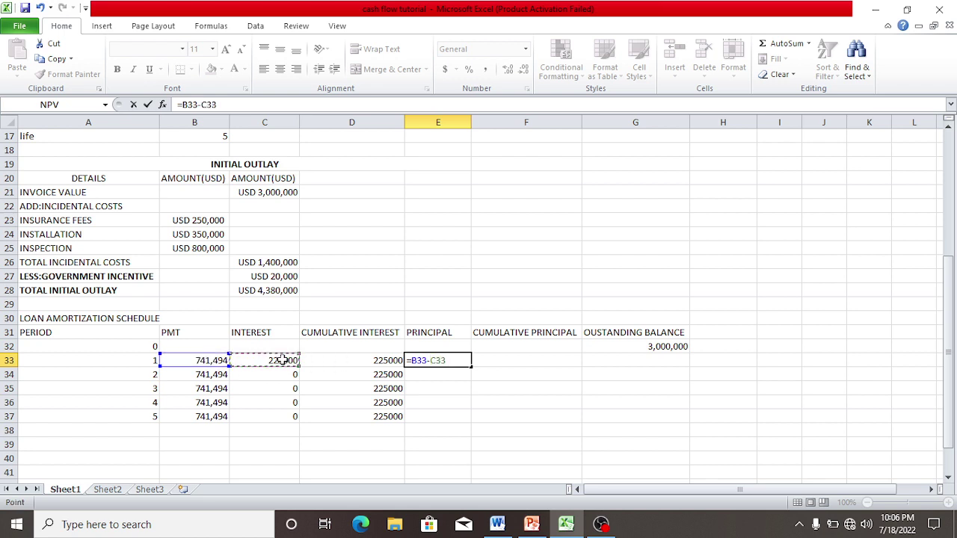
{"action": "key", "text": "Return"}
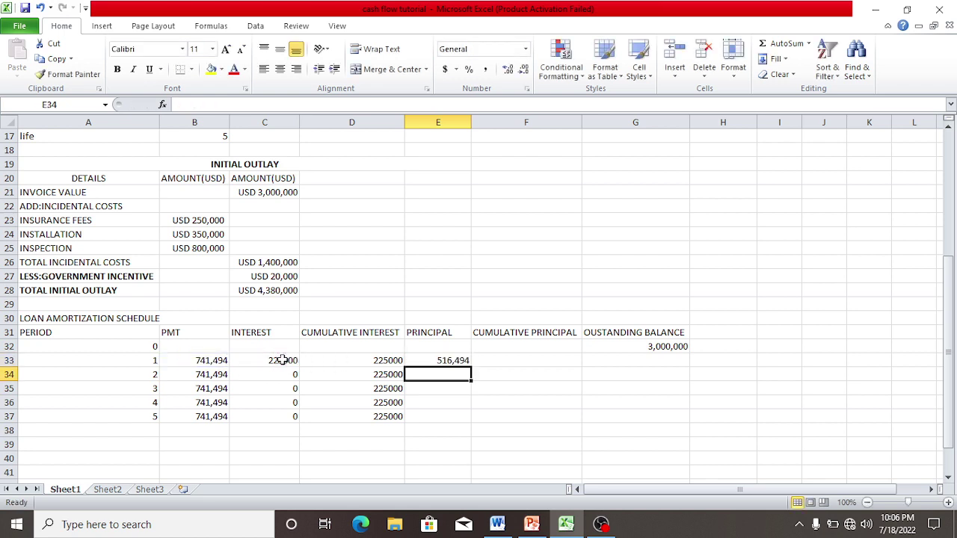
{"action": "left_click", "coordinate": [453, 361]}
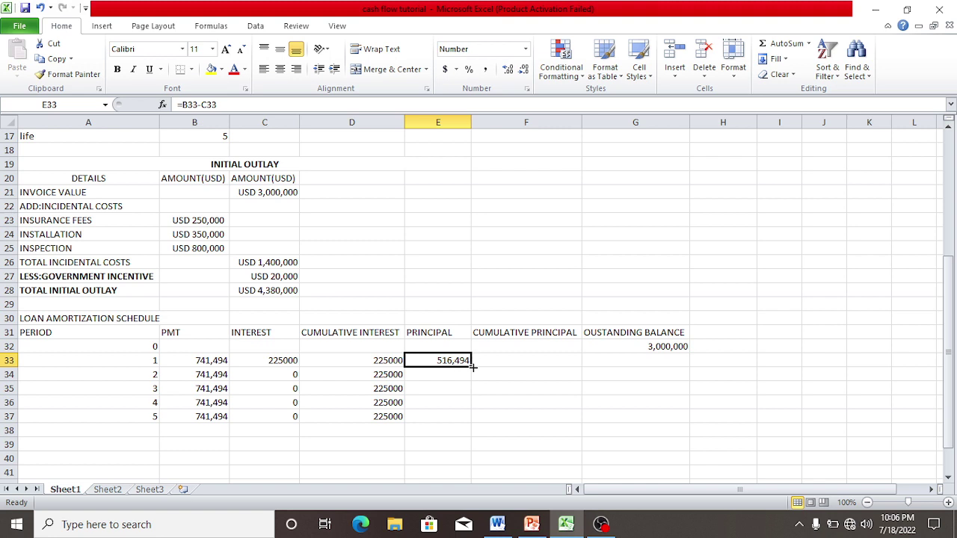
{"action": "left_click_drag", "start_coordinate": [473, 367], "coordinate": [458, 427]}
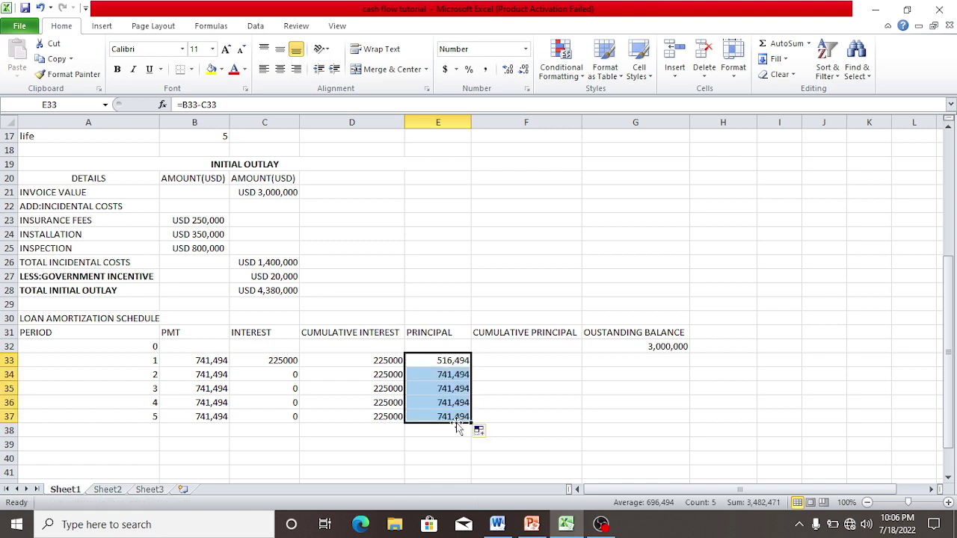
Step: Set period 1 cumulative principal in F33 to =E33, showing 516,494
{"action": "left_click", "coordinate": [499, 361]}
{"action": "type", "text": "="}
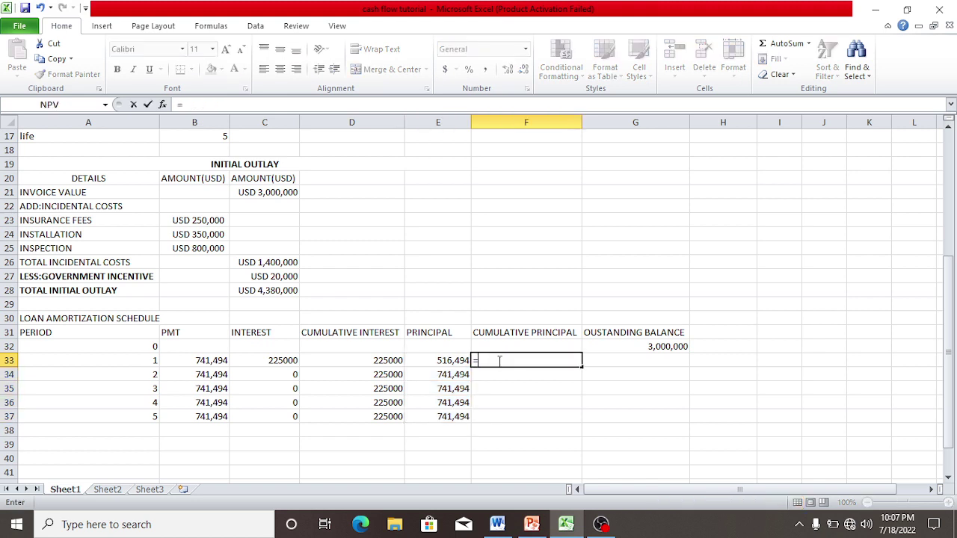
{"action": "left_click", "coordinate": [453, 360]}
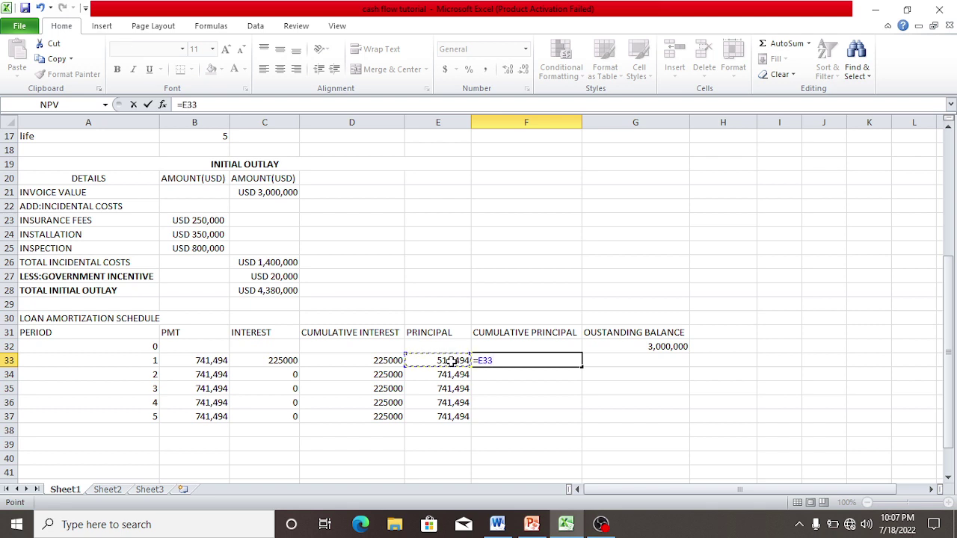
{"action": "key", "text": "Return"}
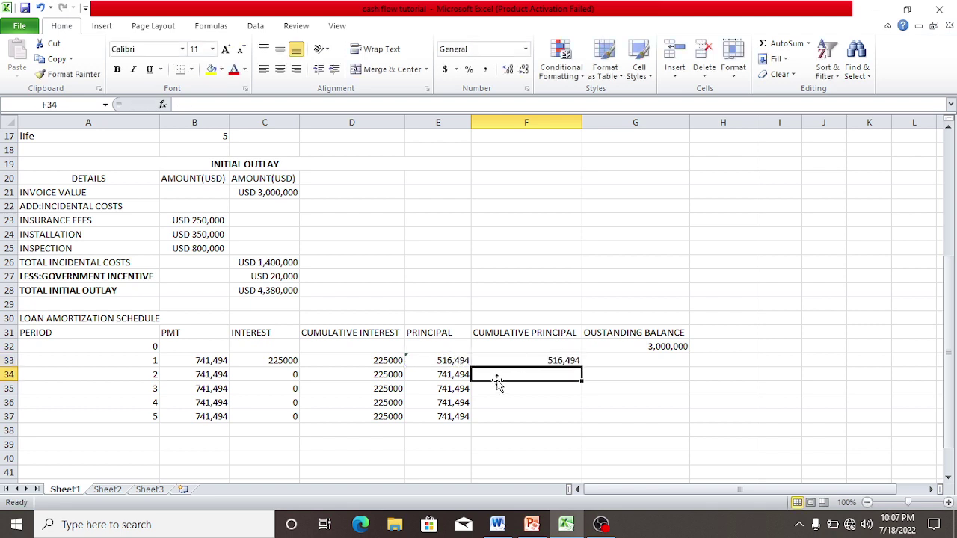
Step: Enter =F33+E34 in F34 and fill down to F37, reaching 3,482,471
{"action": "type", "text": "="}
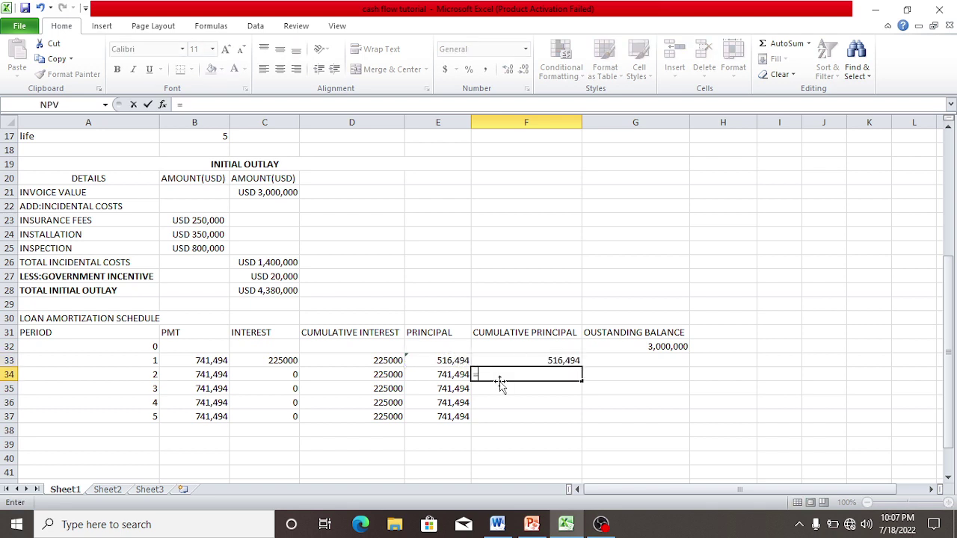
{"action": "left_click", "coordinate": [541, 360]}
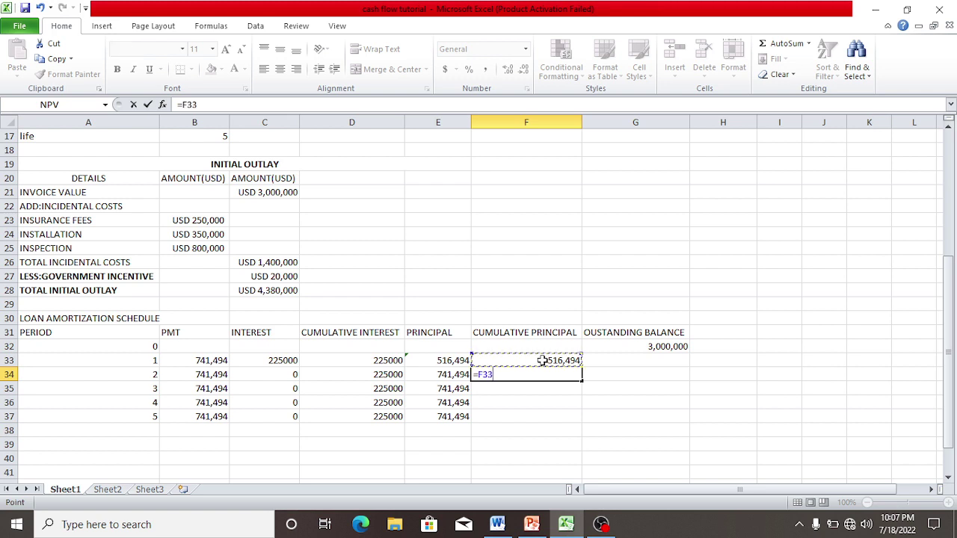
{"action": "type", "text": "+"}
{"action": "left_click", "coordinate": [447, 375]}
{"action": "key", "text": "Return"}
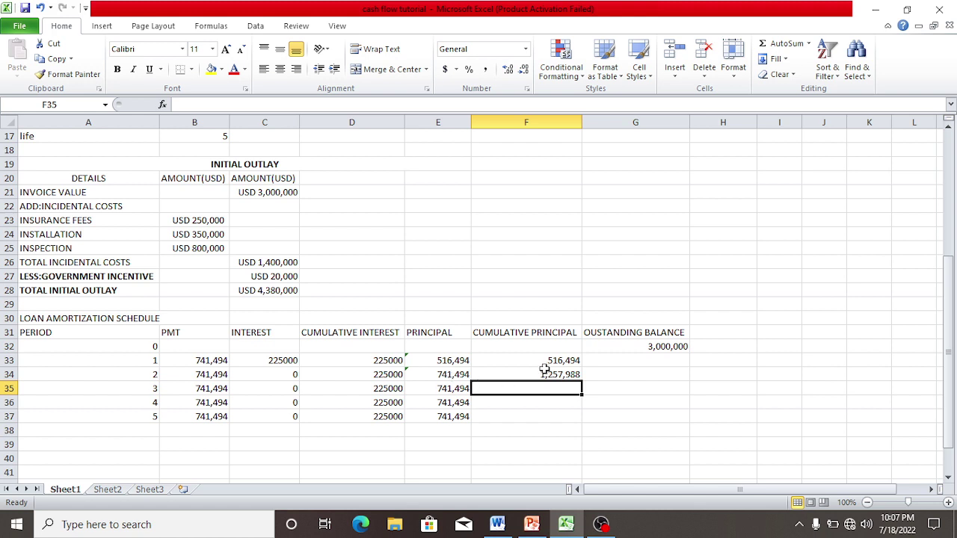
{"action": "left_click", "coordinate": [545, 374]}
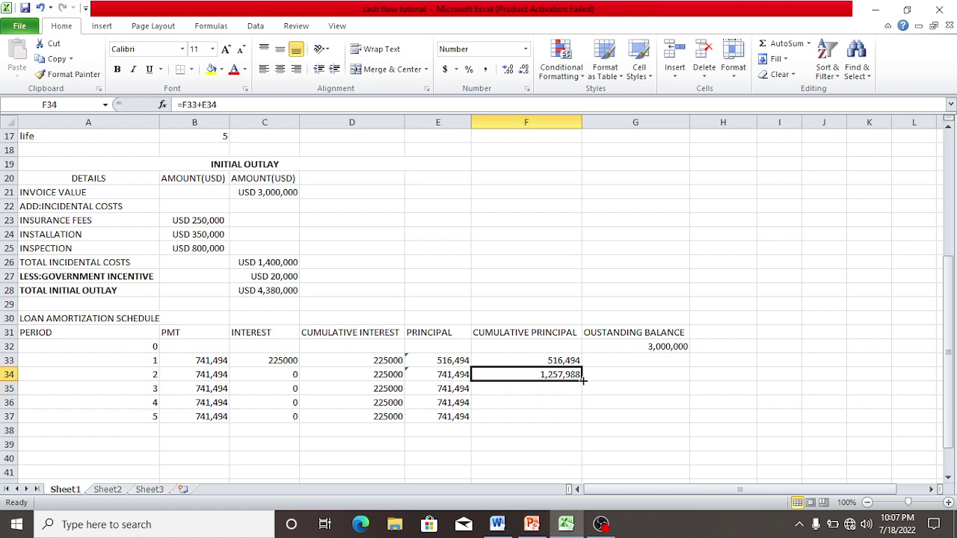
{"action": "left_click_drag", "start_coordinate": [582, 380], "coordinate": [578, 421]}
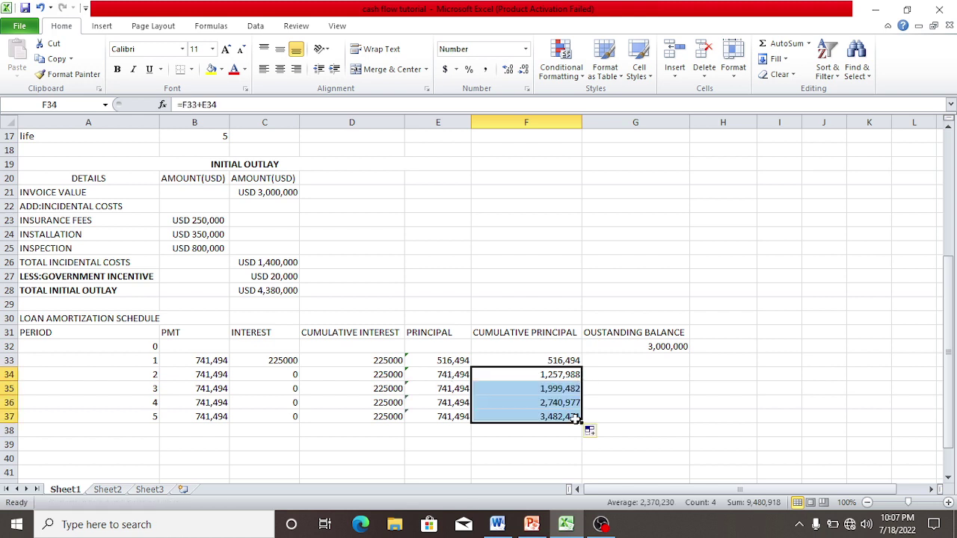
{"action": "left_click", "coordinate": [636, 362]}
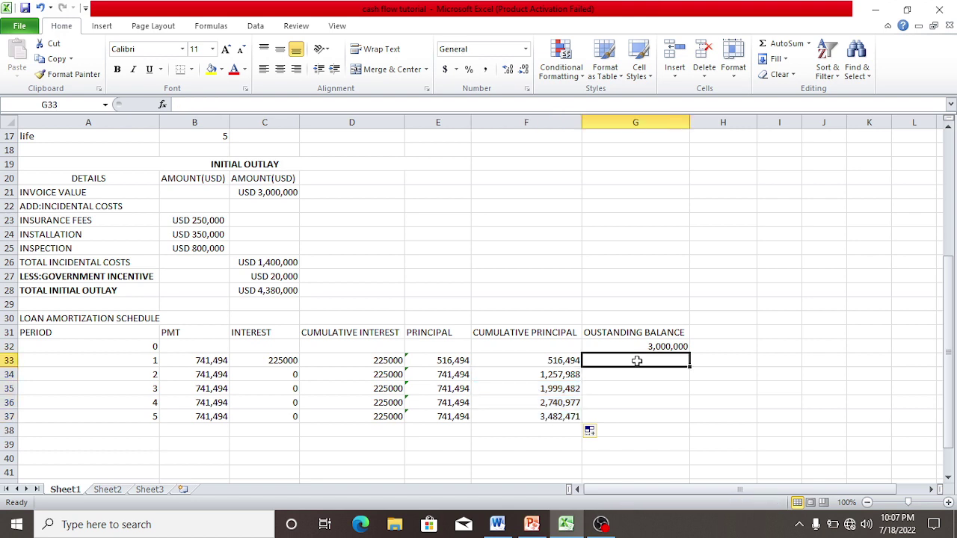
Step: Enter =G32-E33 in G33 and fill it down, so the balance reaches 0 by period 5
{"action": "type", "text": "="}
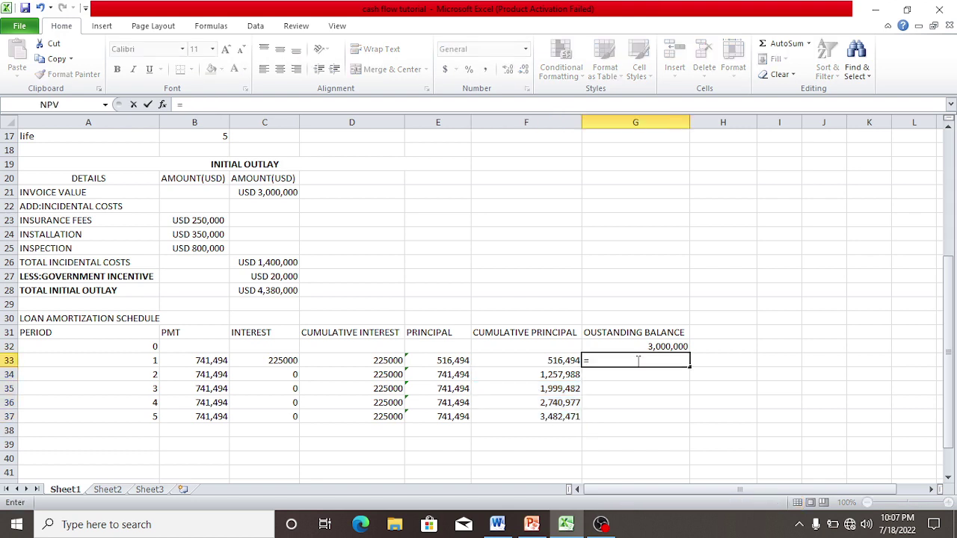
{"action": "left_click", "coordinate": [658, 346]}
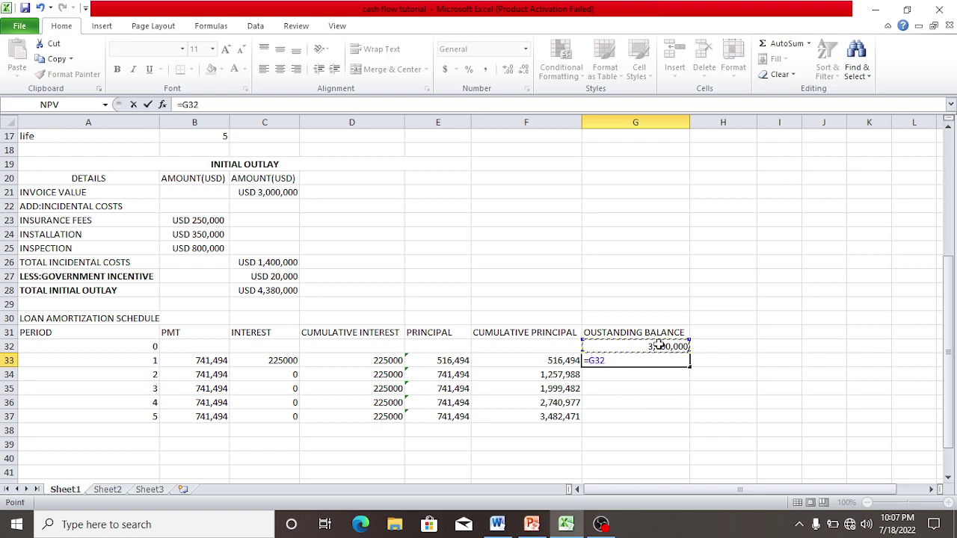
{"action": "type", "text": "-"}
{"action": "left_click", "coordinate": [453, 360]}
{"action": "key", "text": "Return"}
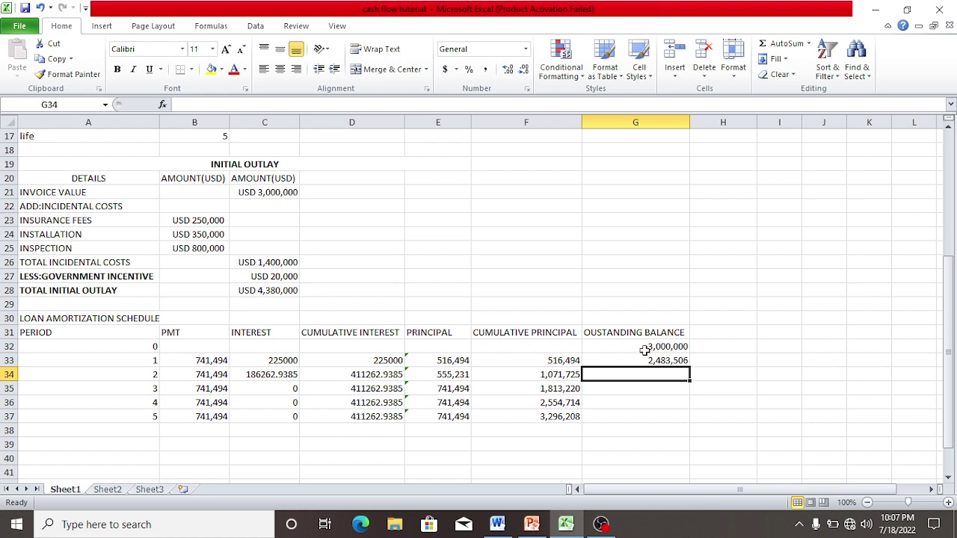
{"action": "left_click", "coordinate": [650, 360]}
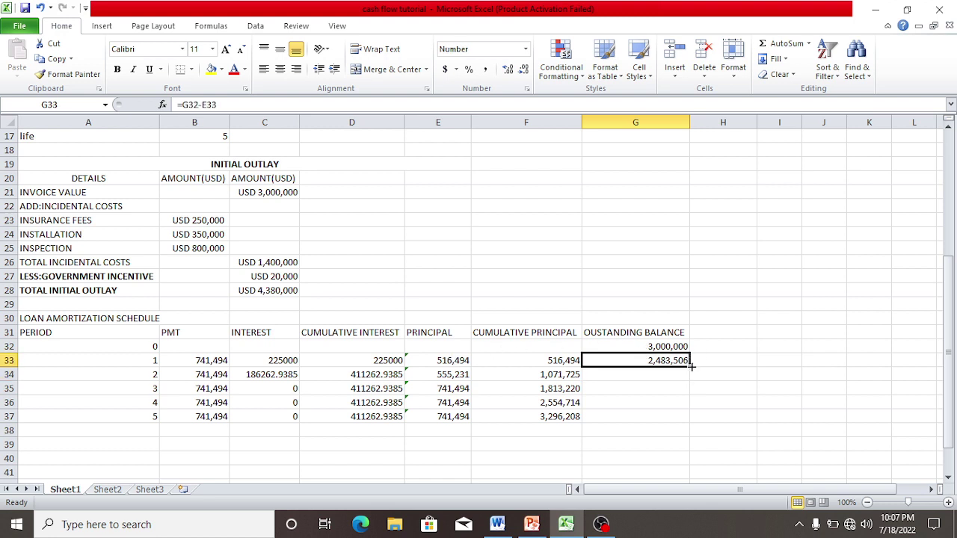
{"action": "left_click_drag", "start_coordinate": [692, 366], "coordinate": [677, 425]}
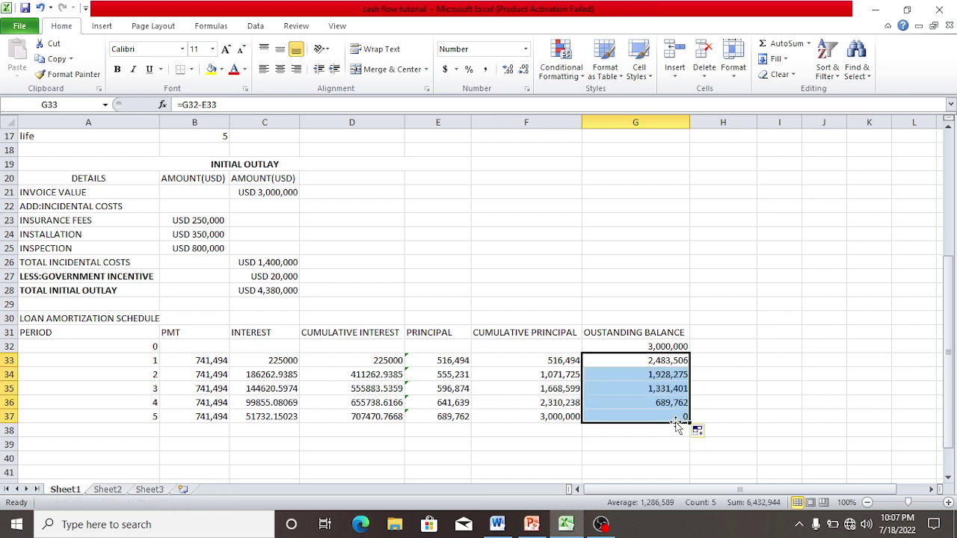
{"action": "left_click", "coordinate": [669, 414]}
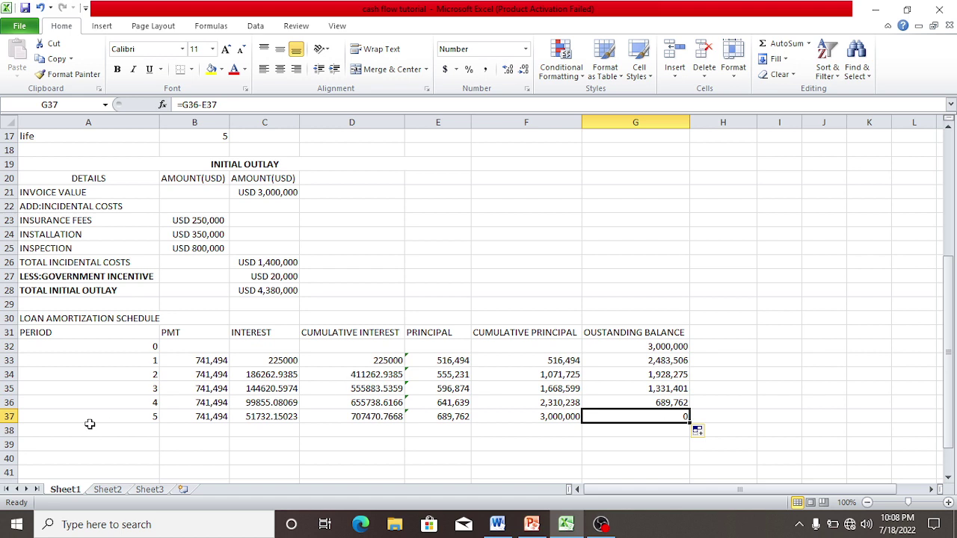
Step: Type the heading INTERMEDIATE CASH FLOWS in A38 and the label PERIOD in A39
{"action": "left_click", "coordinate": [65, 431]}
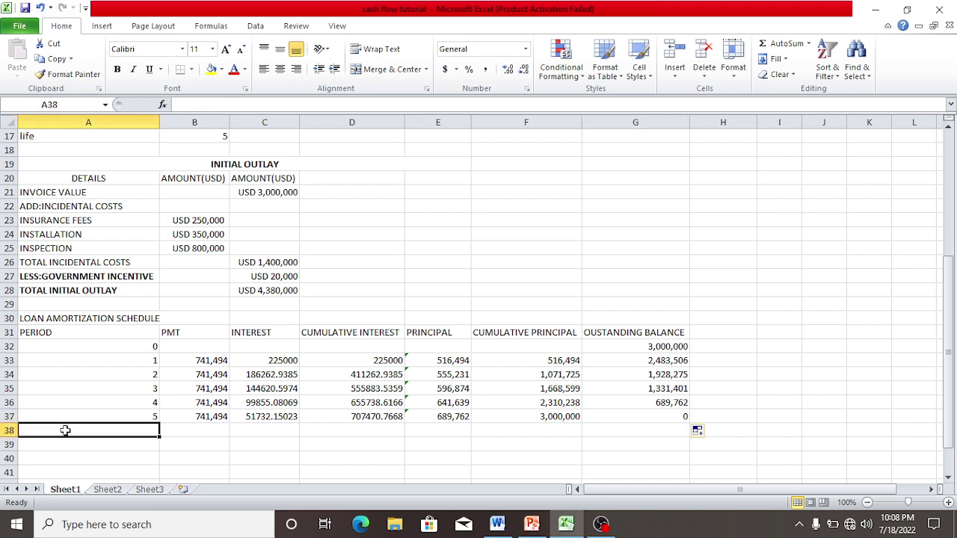
{"action": "type", "text": "INTER"}
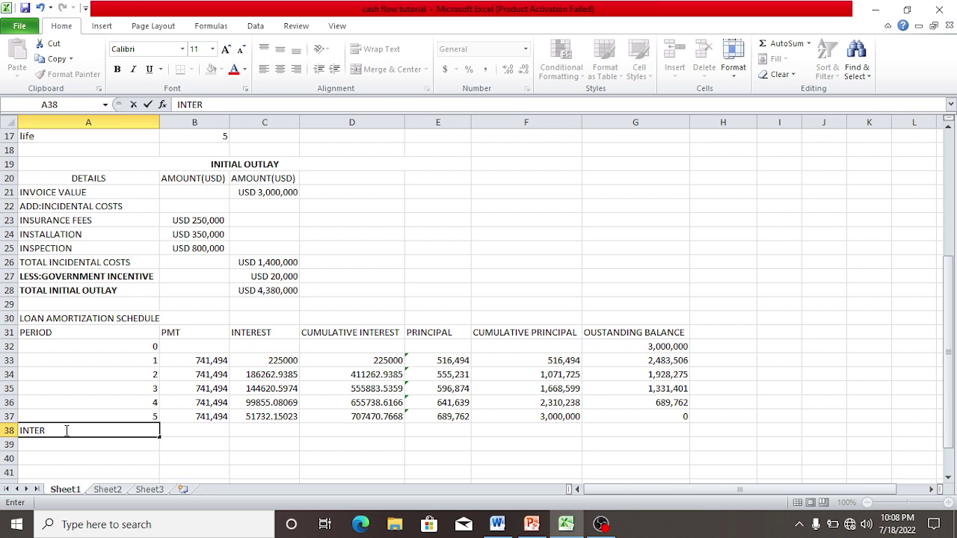
{"action": "type", "text": "MEDIATE CAS"}
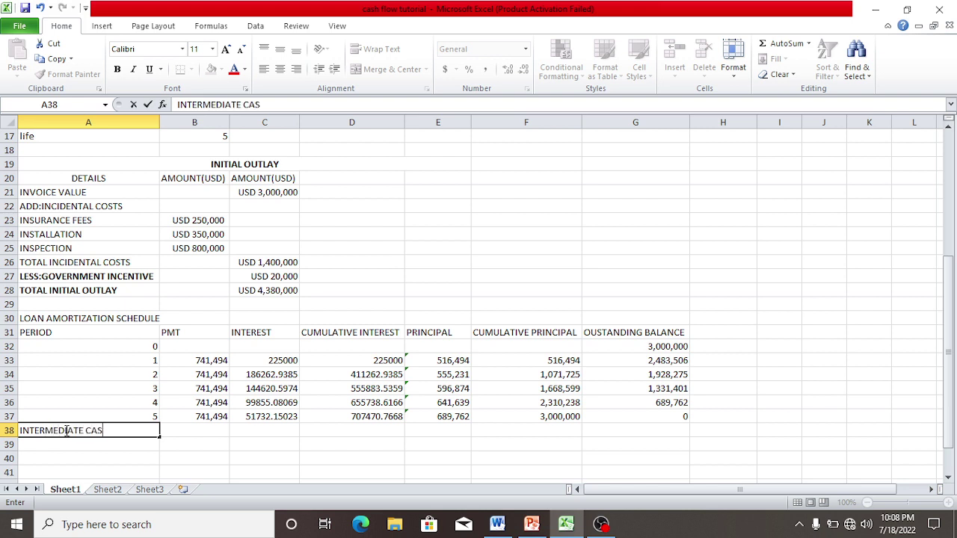
{"action": "type", "text": "H FLOWS"}
{"action": "left_click", "coordinate": [64, 445]}
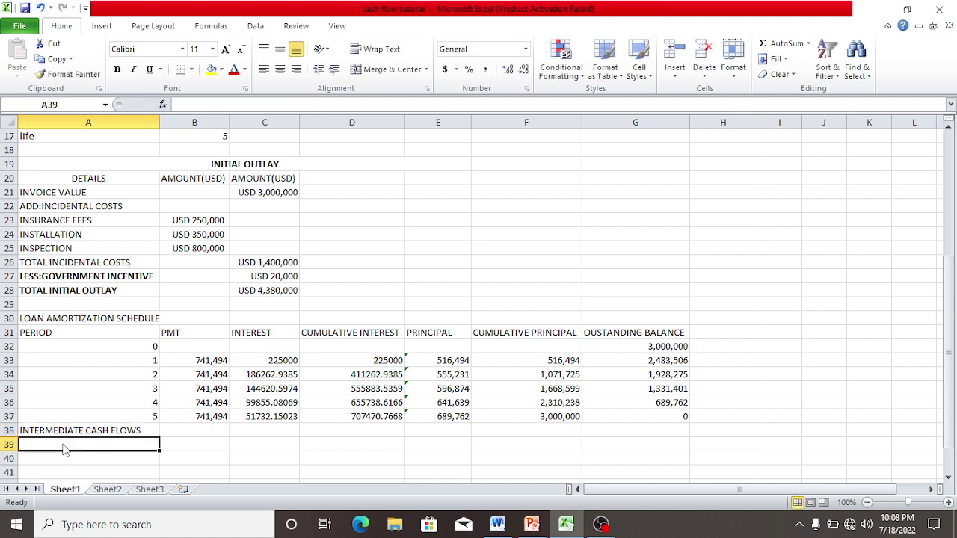
{"action": "type", "text": "RE"}
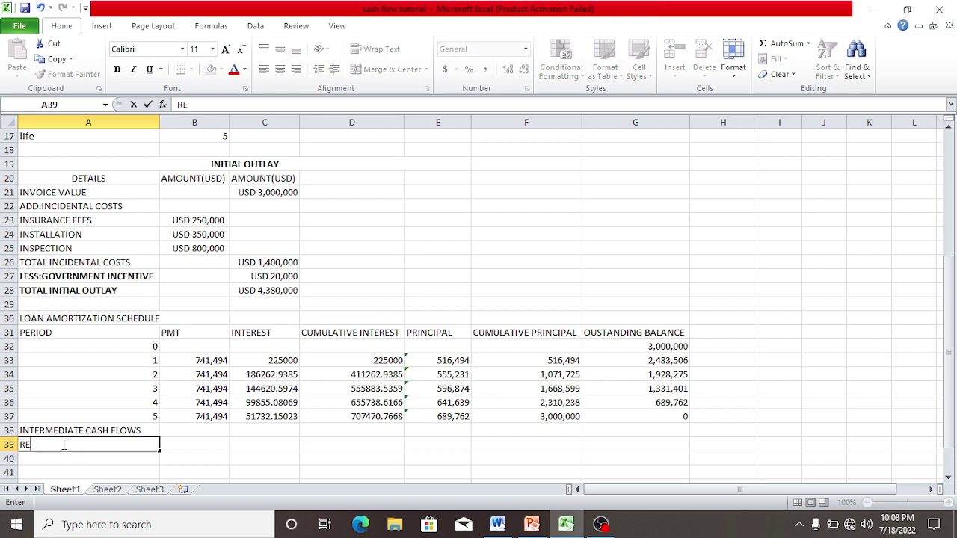
{"action": "key", "text": "BackSpace"}
{"action": "key", "text": "BackSpace"}
{"action": "type", "text": "PERIOD"}
Step: Number the periods 0, 1, 2, 3, 4, 5 across B39:G39
{"action": "left_click", "coordinate": [201, 446]}
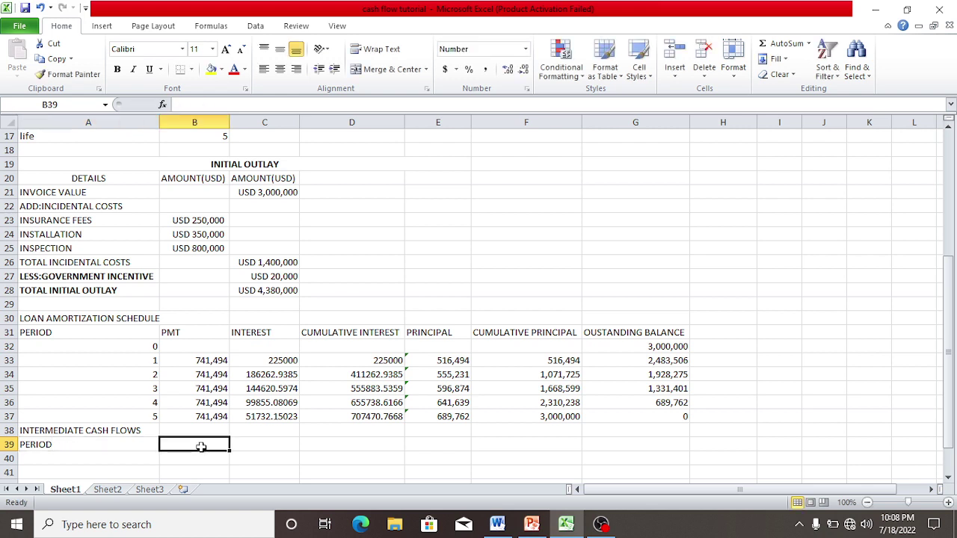
{"action": "type", "text": "0"}
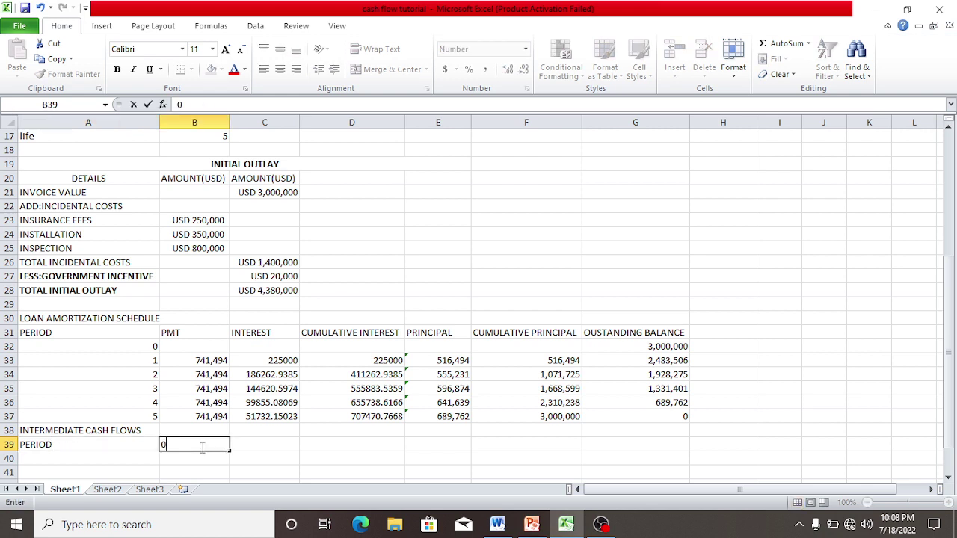
{"action": "left_click", "coordinate": [279, 442]}
{"action": "type", "text": "1"}
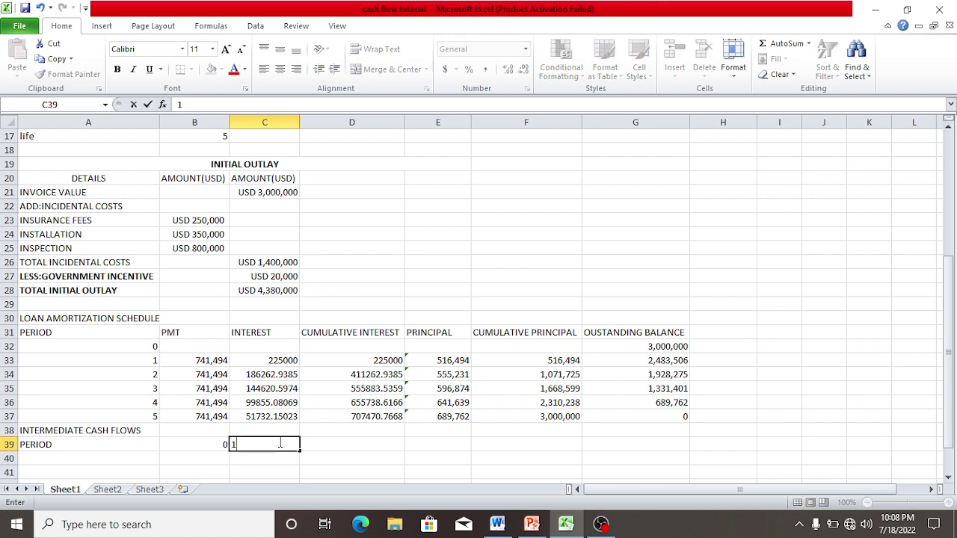
{"action": "key", "text": "Tab"}
{"action": "type", "text": "2"}
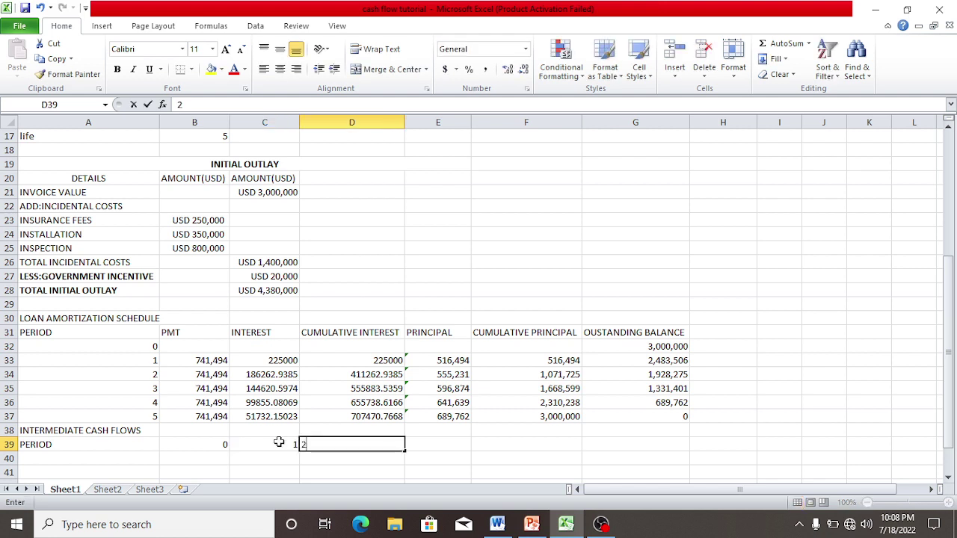
{"action": "key", "text": "Tab"}
{"action": "type", "text": "3"}
{"action": "key", "text": "Tab"}
{"action": "type", "text": "4"}
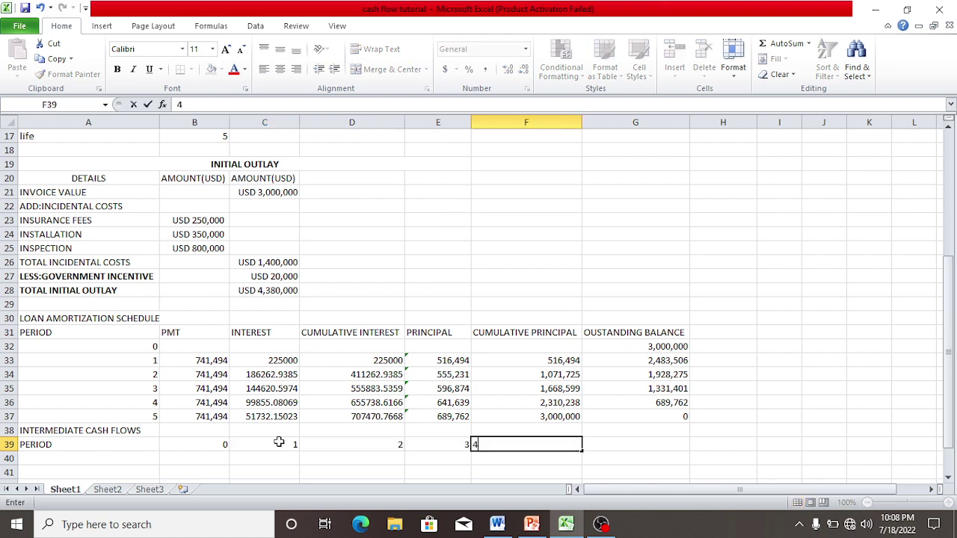
{"action": "key", "text": "Tab"}
{"action": "type", "text": "5"}
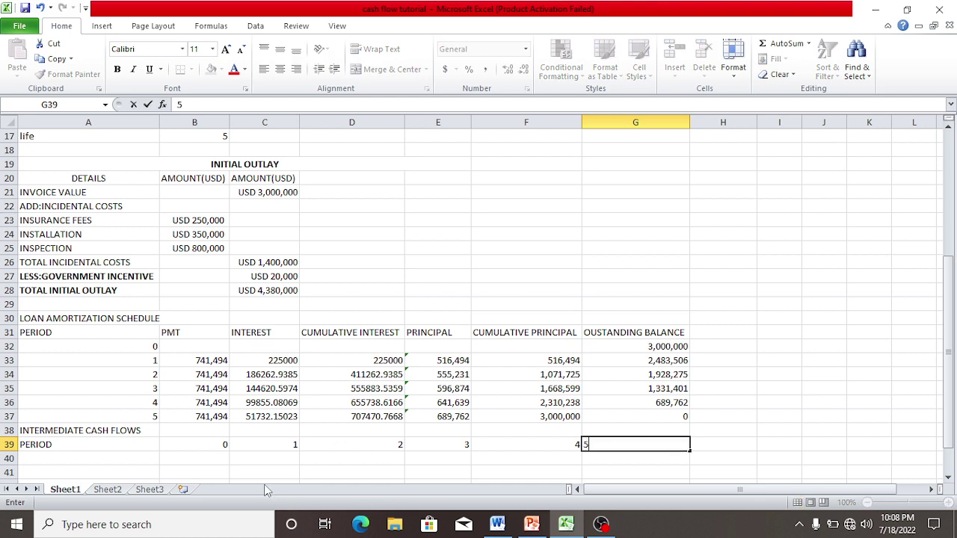
{"action": "left_click", "coordinate": [138, 458]}
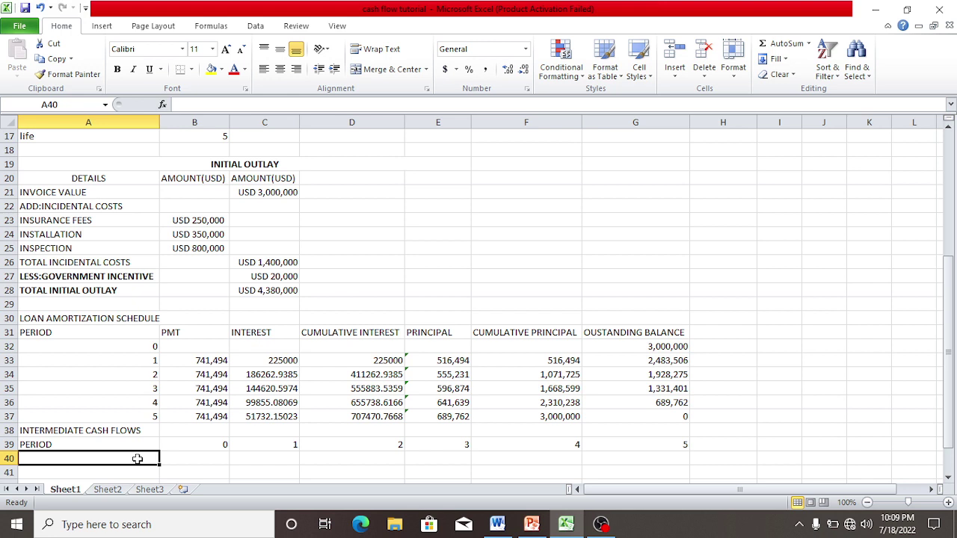
Step: Label row 40 REVENUE and enter =-C28 in B40, showing -USD 4,380,000
{"action": "type", "text": "REVE"}
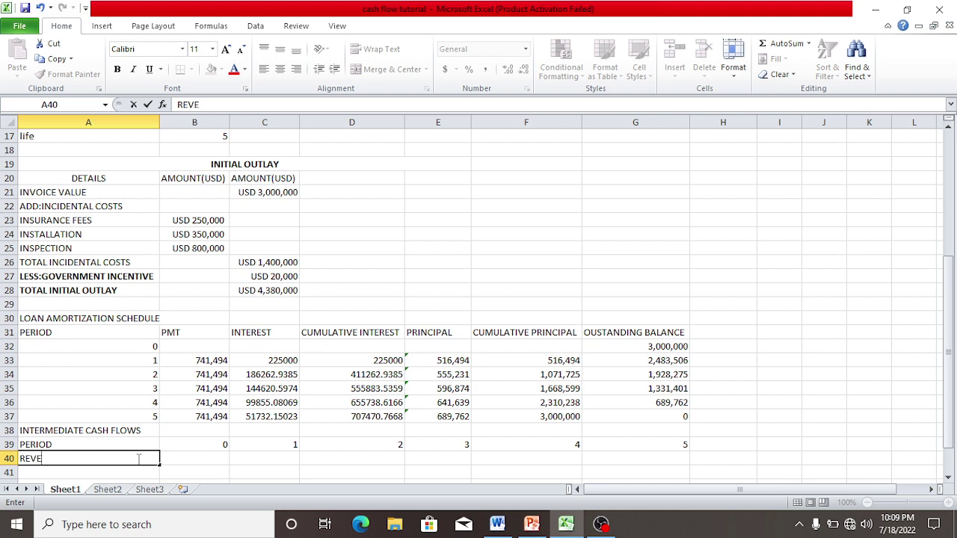
{"action": "type", "text": "NUE"}
{"action": "left_click", "coordinate": [193, 459]}
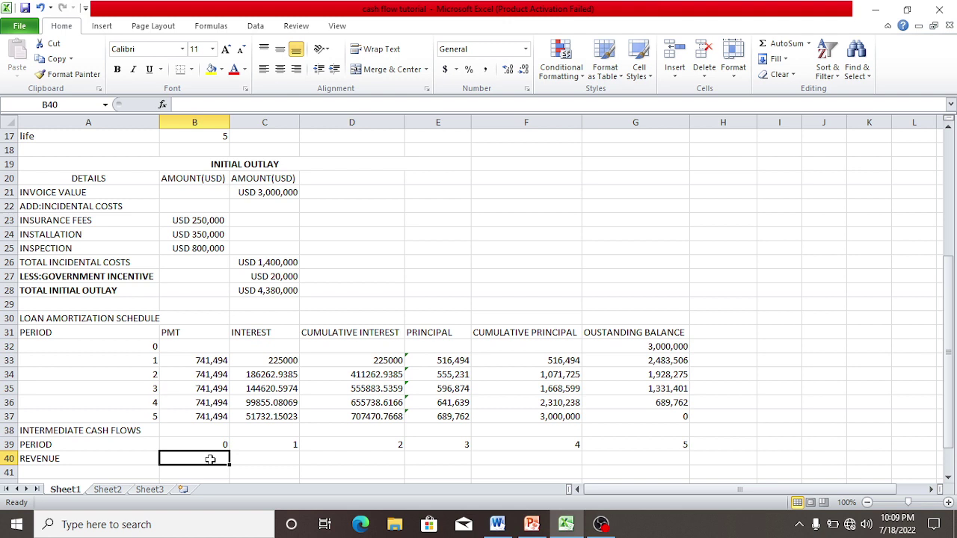
{"action": "type", "text": "="}
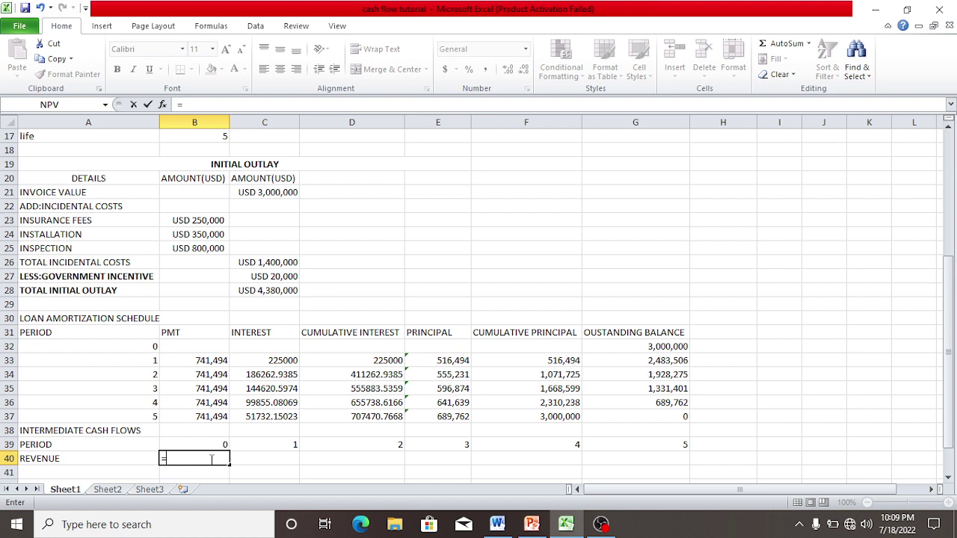
{"action": "type", "text": "-"}
{"action": "left_click", "coordinate": [266, 293]}
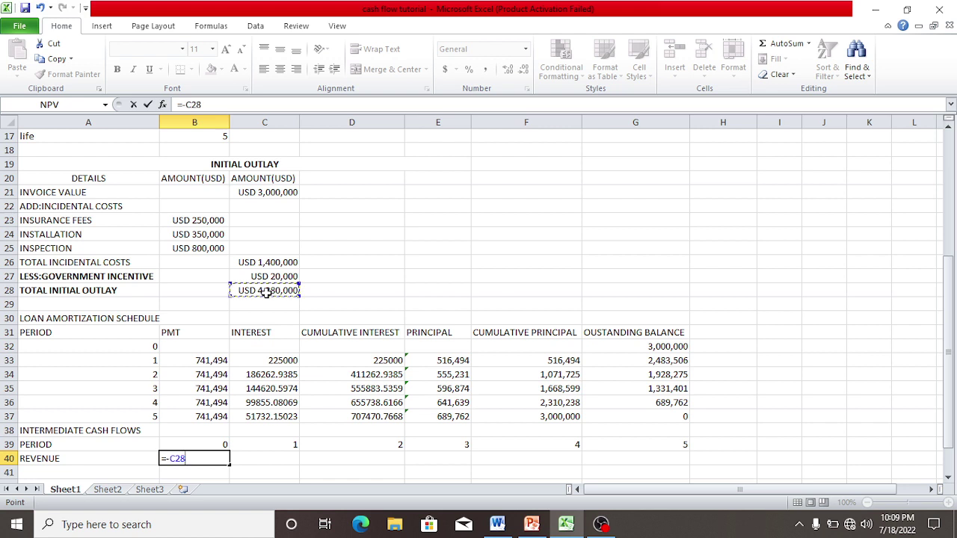
{"action": "key", "text": "Return"}
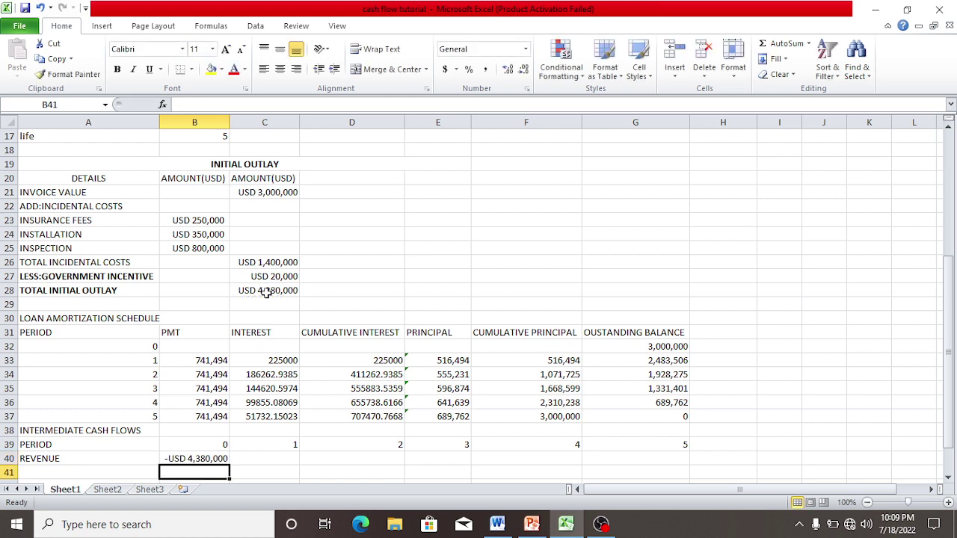
{"action": "left_click", "coordinate": [252, 462]}
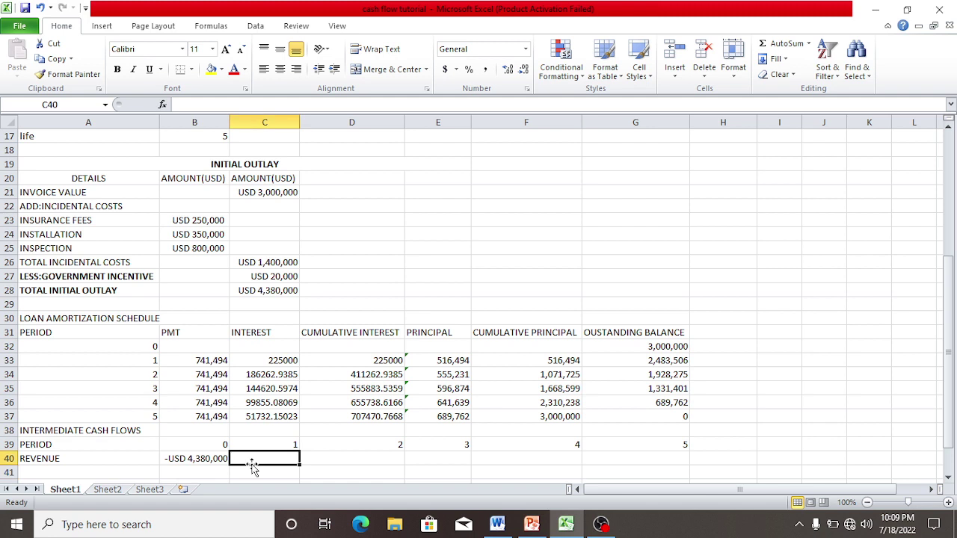
{"action": "type", "text": "="}
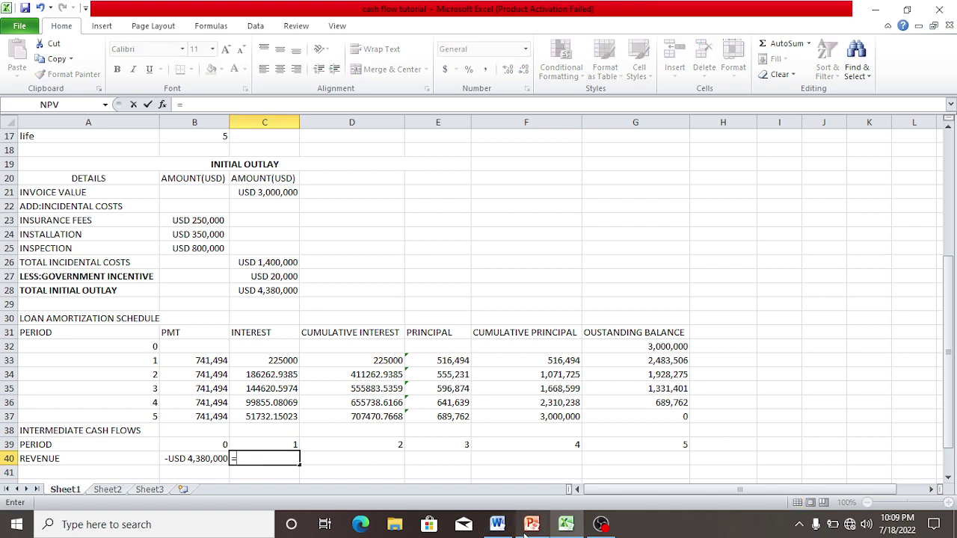
{"action": "key", "text": "BackSpace"}
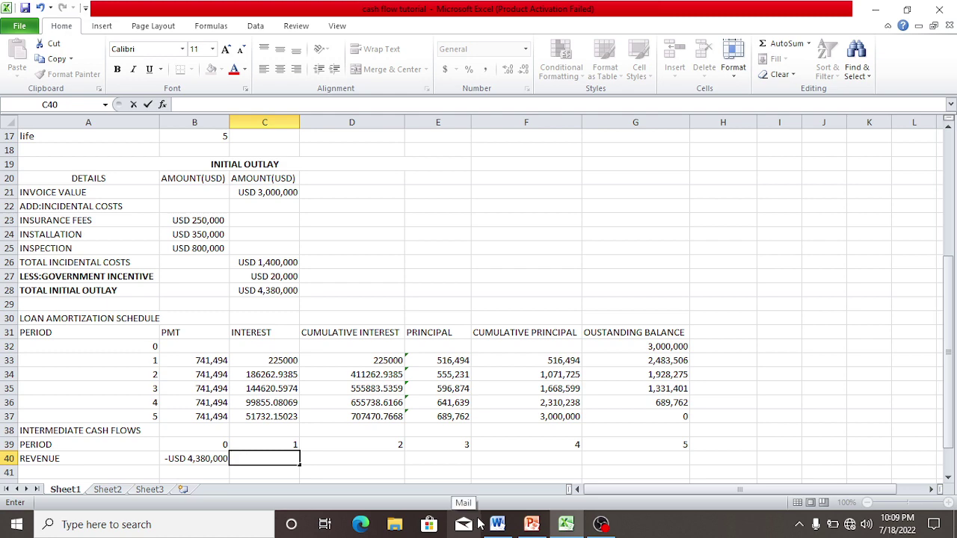
Step: Review the Word case question: output of 10000–30000 units, USD150 price rising 5% yearly
{"action": "left_click", "coordinate": [498, 525]}
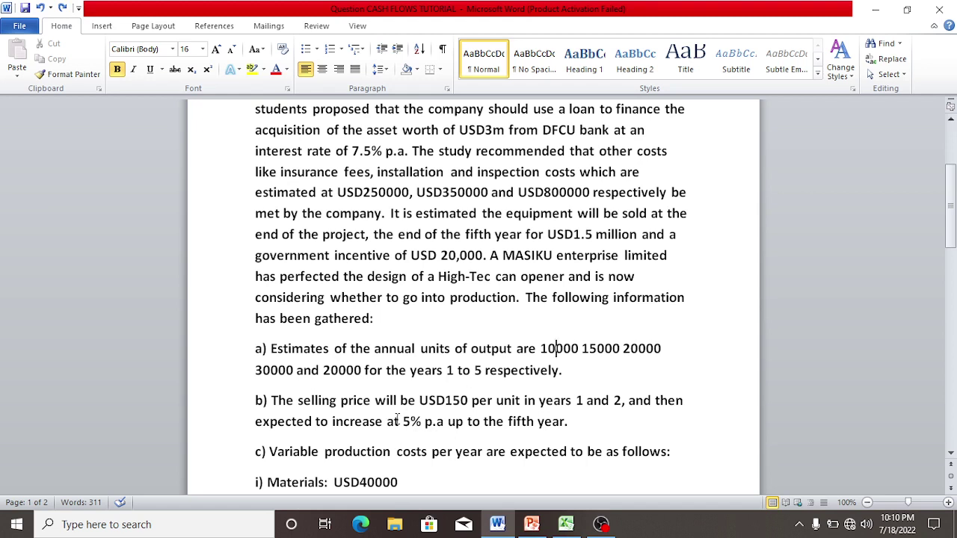
{"action": "left_click", "coordinate": [398, 421]}
{"action": "left_click", "coordinate": [388, 421]}
Step: Enter 150 as the year 1 and year 2 selling prices
{"action": "left_click", "coordinate": [566, 524]}
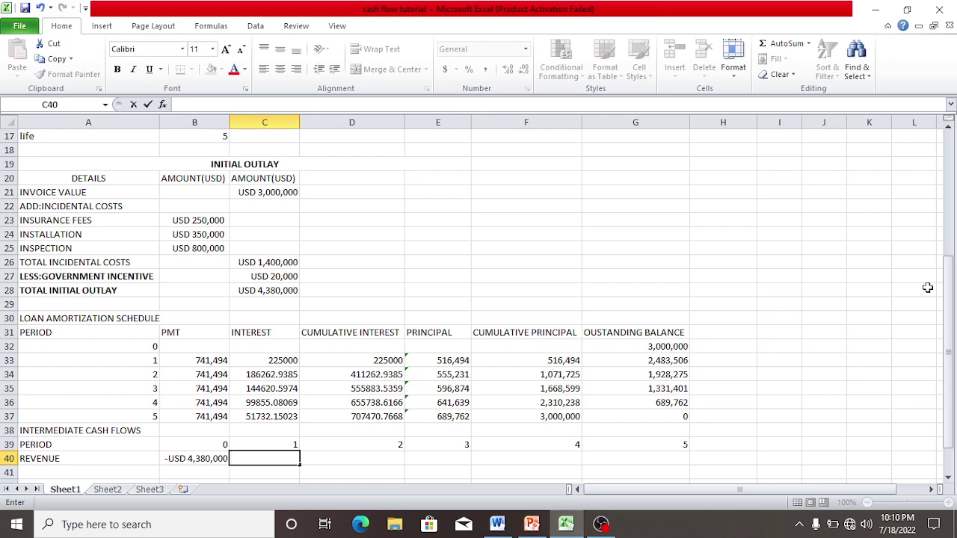
{"action": "left_click_drag", "start_coordinate": [949, 299], "coordinate": [944, 172]}
{"action": "left_click", "coordinate": [719, 163]}
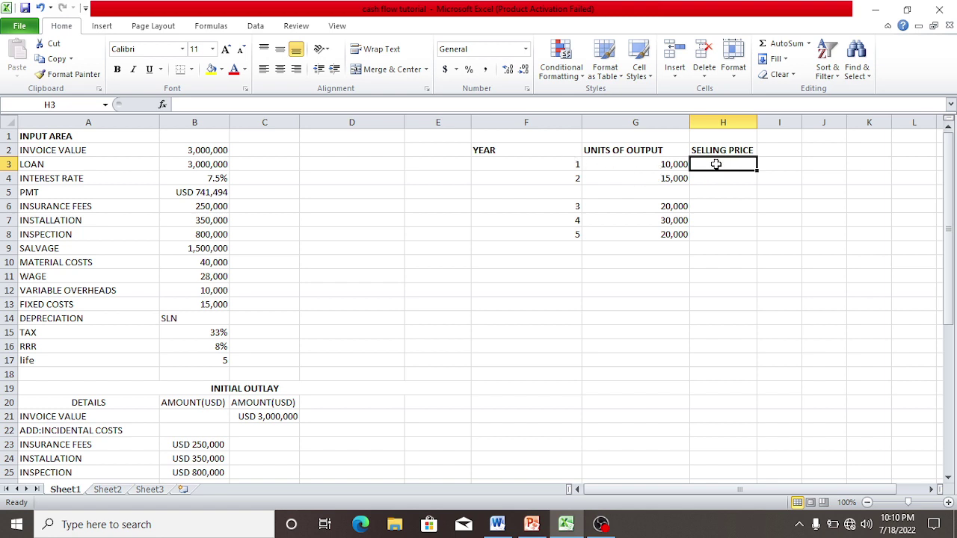
{"action": "type", "text": "150"}
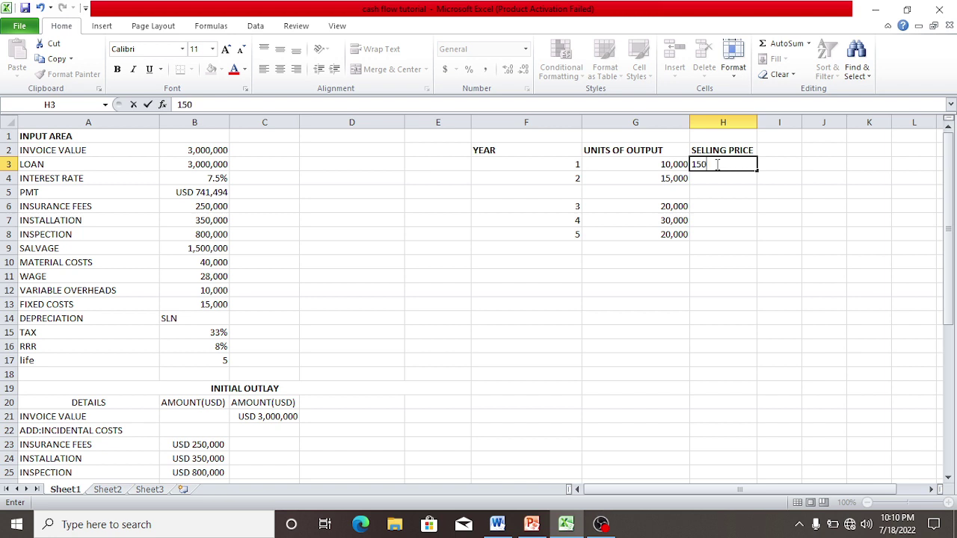
{"action": "left_click", "coordinate": [715, 178]}
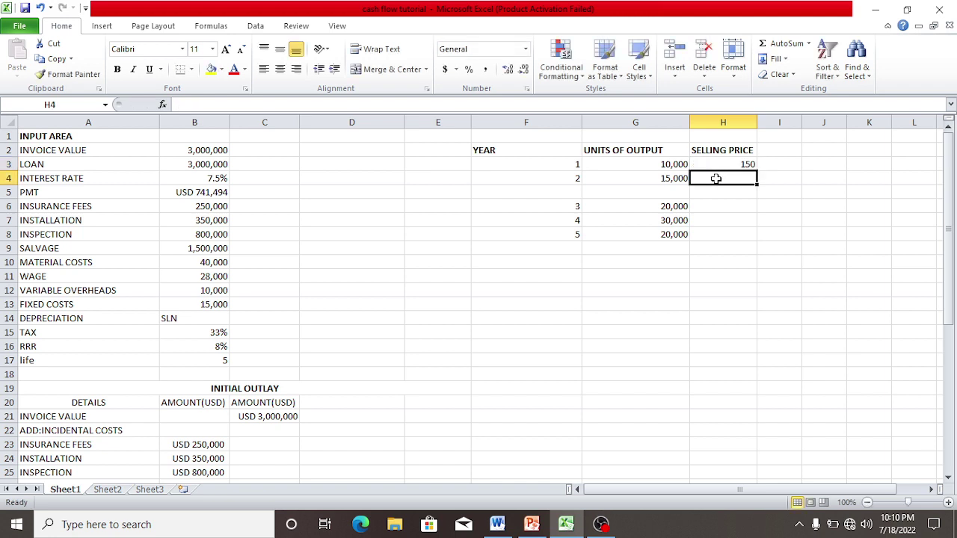
{"action": "type", "text": "15"}
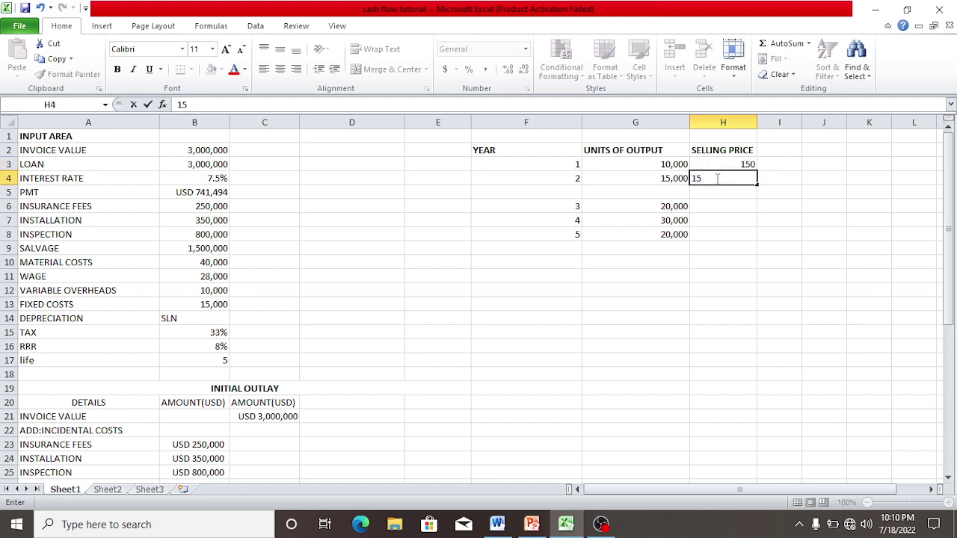
{"action": "type", "text": "0"}
{"action": "left_click", "coordinate": [722, 206]}
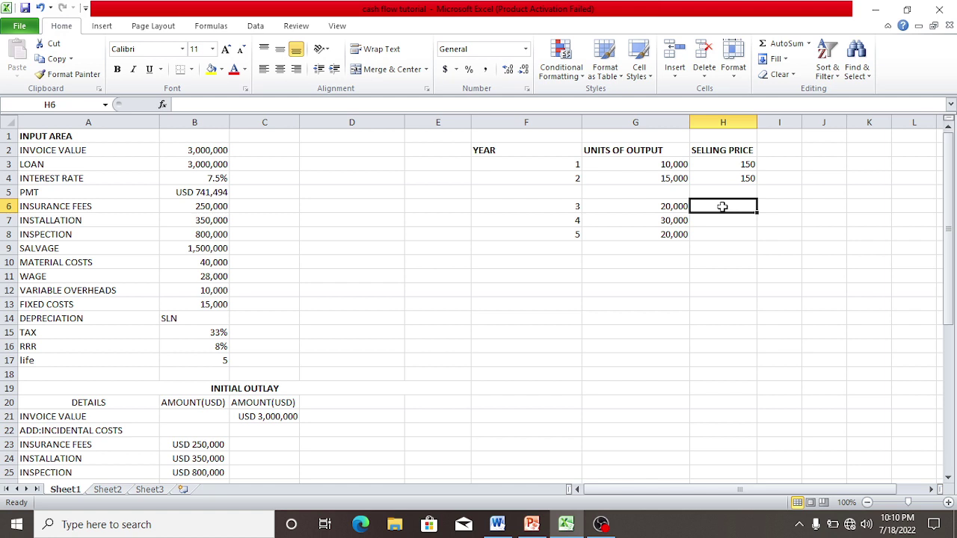
Step: Enter =(H4*0.05)+H4 for the year 3 selling price, giving 157.5
{"action": "type", "text": "="}
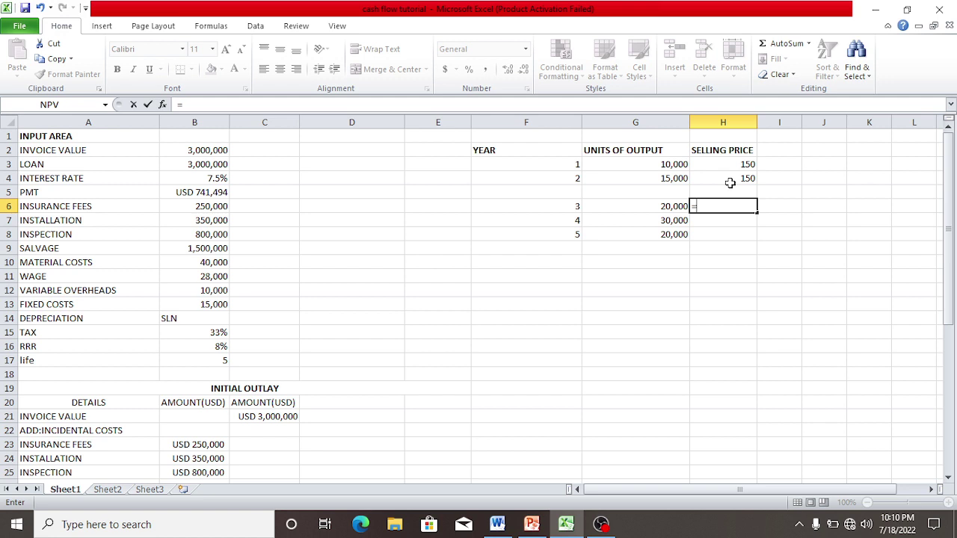
{"action": "type", "text": "("}
{"action": "left_click", "coordinate": [748, 177]}
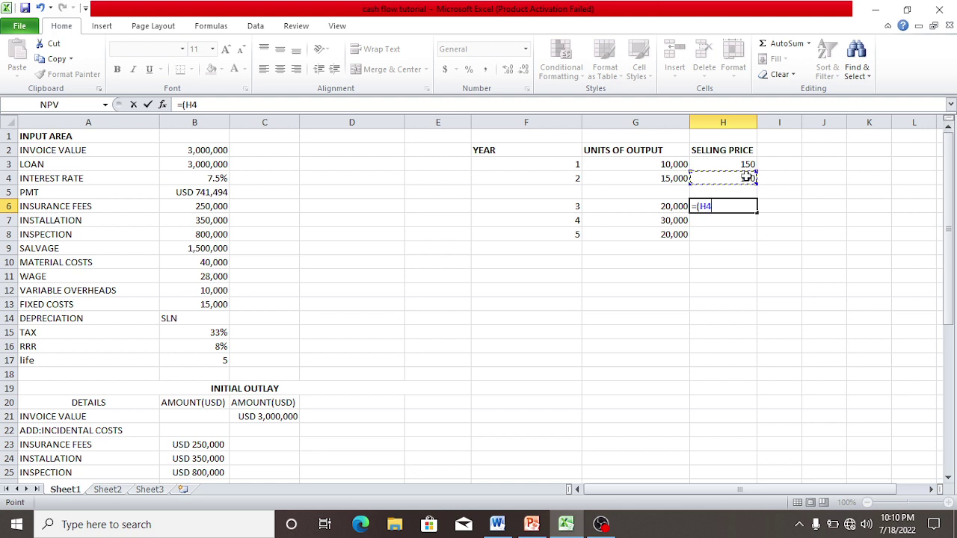
{"action": "type", "text": "*"}
{"action": "type", "text": "0.05)+"}
{"action": "left_click", "coordinate": [748, 177]}
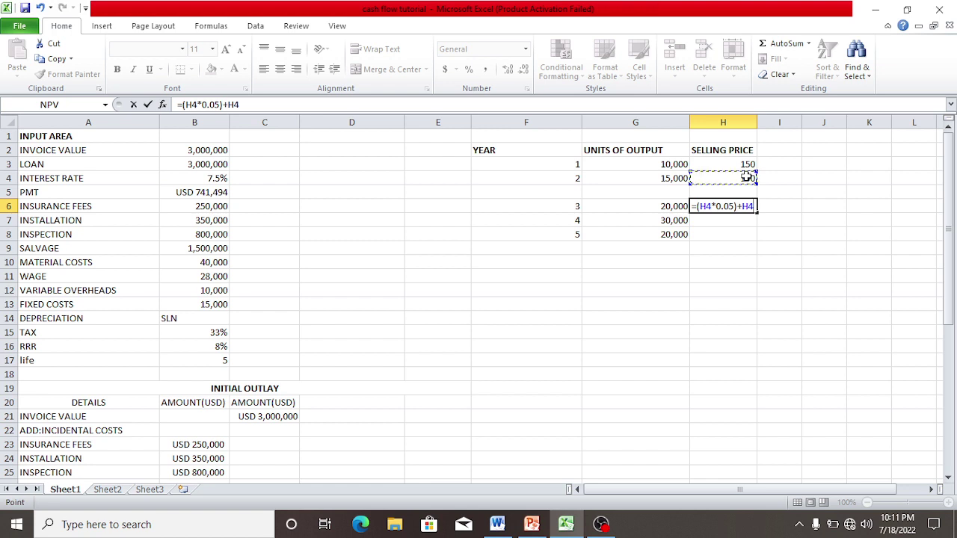
{"action": "key", "text": "Return"}
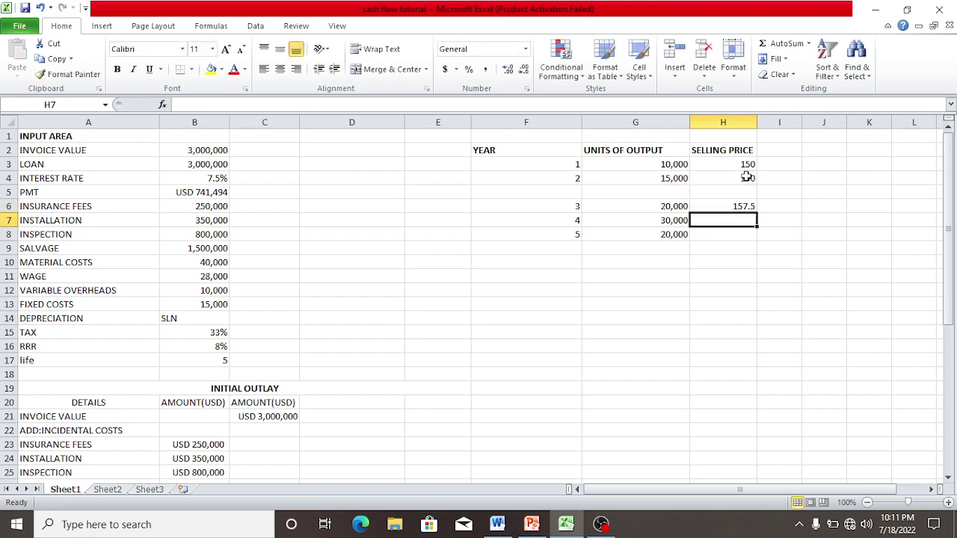
Step: Enter =(H6*0.05)+H6 in H7 for a year 4 selling price of 165.375
{"action": "left_click", "coordinate": [737, 205]}
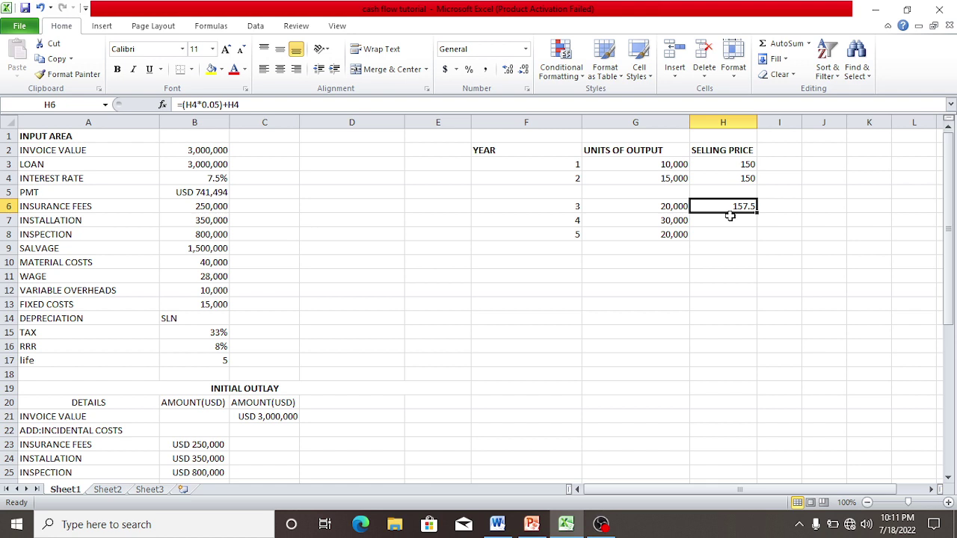
{"action": "left_click", "coordinate": [730, 215]}
{"action": "type", "text": "="}
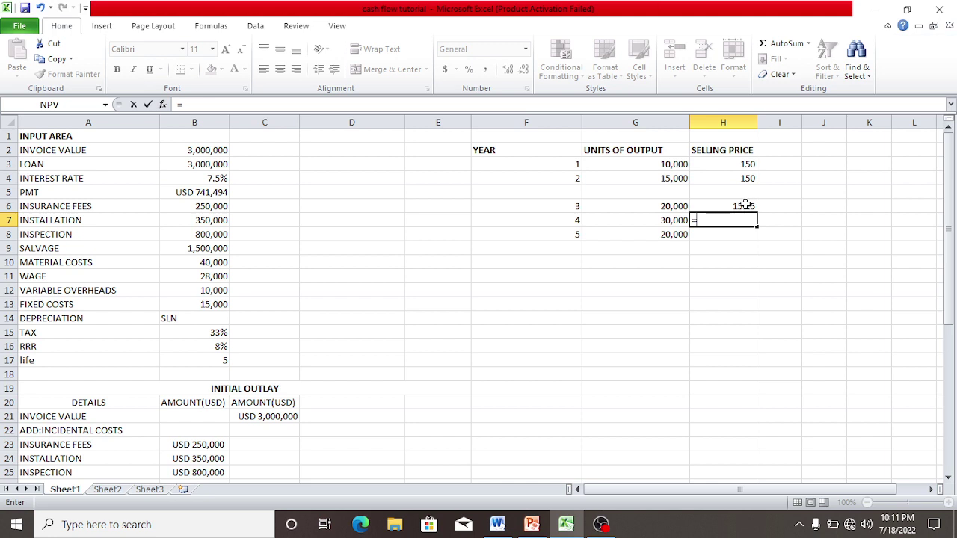
{"action": "type", "text": "("}
{"action": "left_click", "coordinate": [746, 205]}
{"action": "type", "text": "*0"}
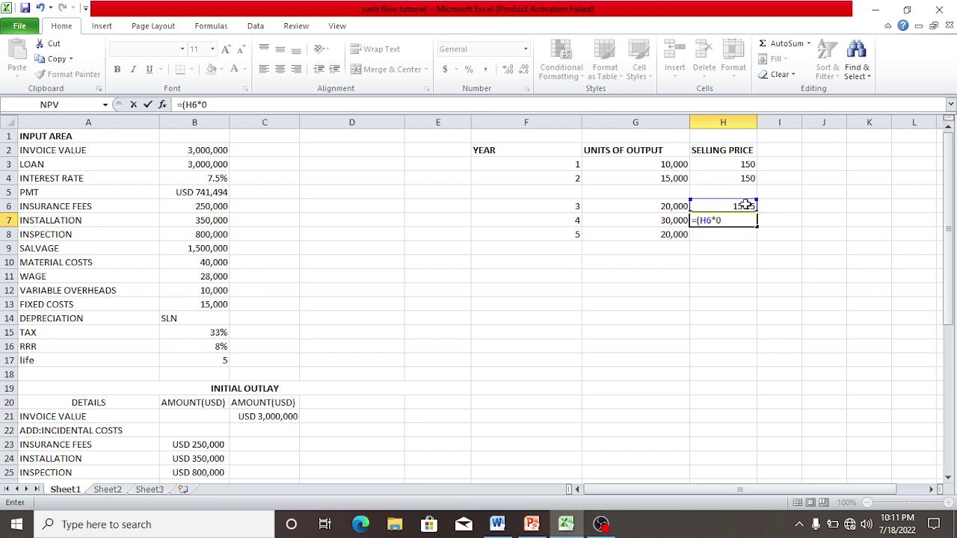
{"action": "type", "text": ".05)+"}
{"action": "left_click", "coordinate": [747, 205]}
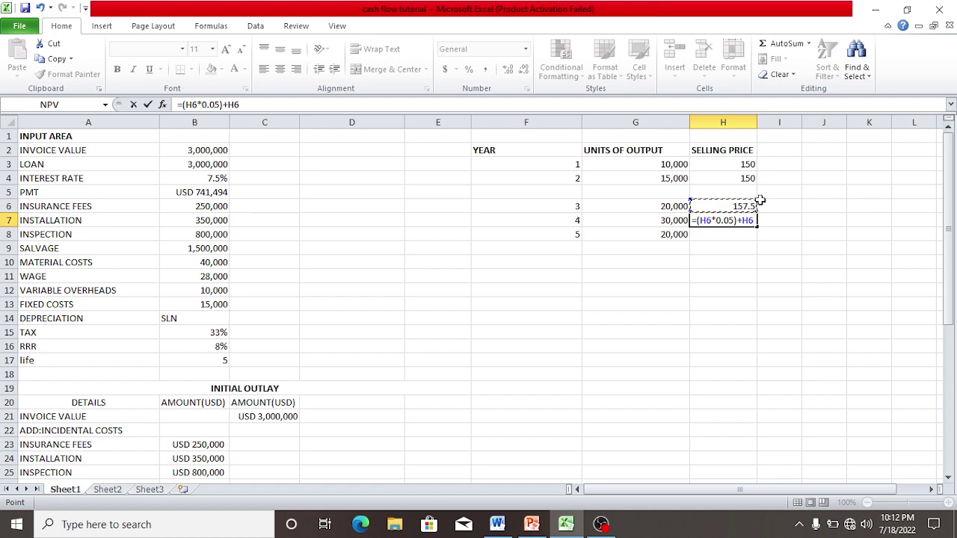
{"action": "key", "text": "Return"}
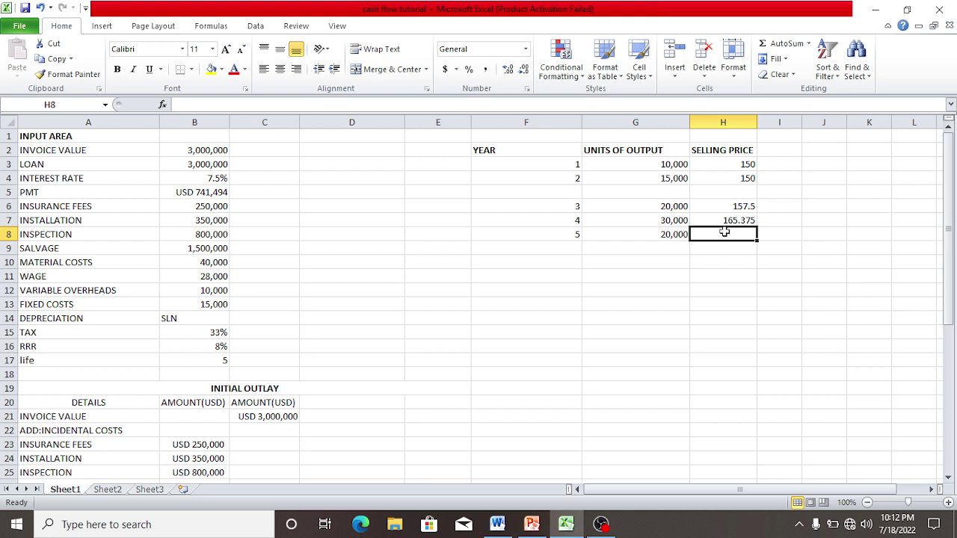
Step: Enter =(H7*0.05)+H7 in H8 for a year 5 selling price of 173.64375
{"action": "type", "text": "="}
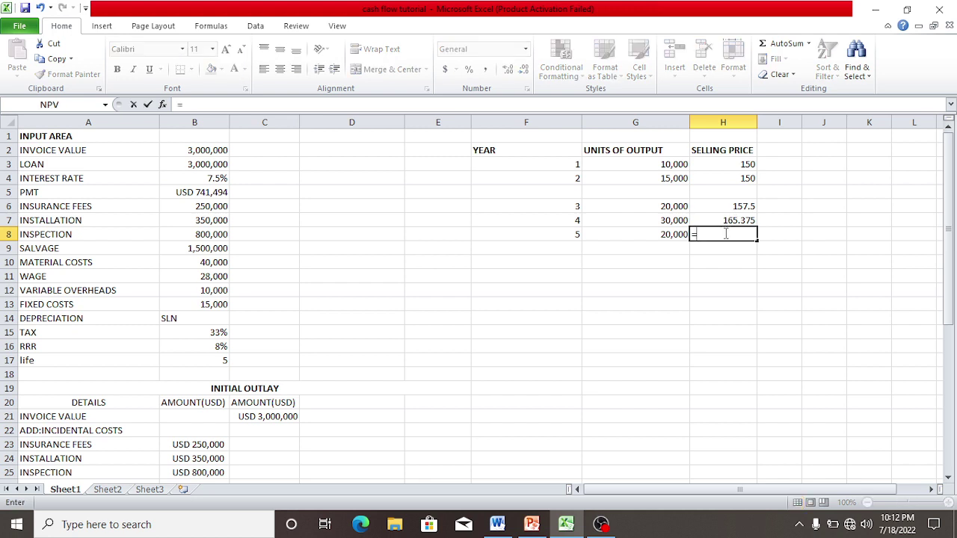
{"action": "type", "text": "("}
{"action": "left_click", "coordinate": [740, 221]}
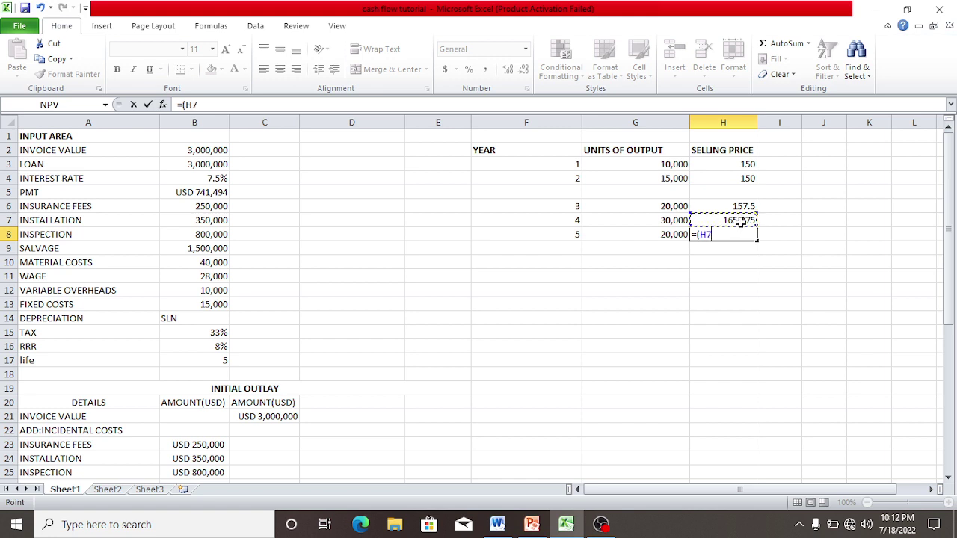
{"action": "type", "text": "*0.05)+"}
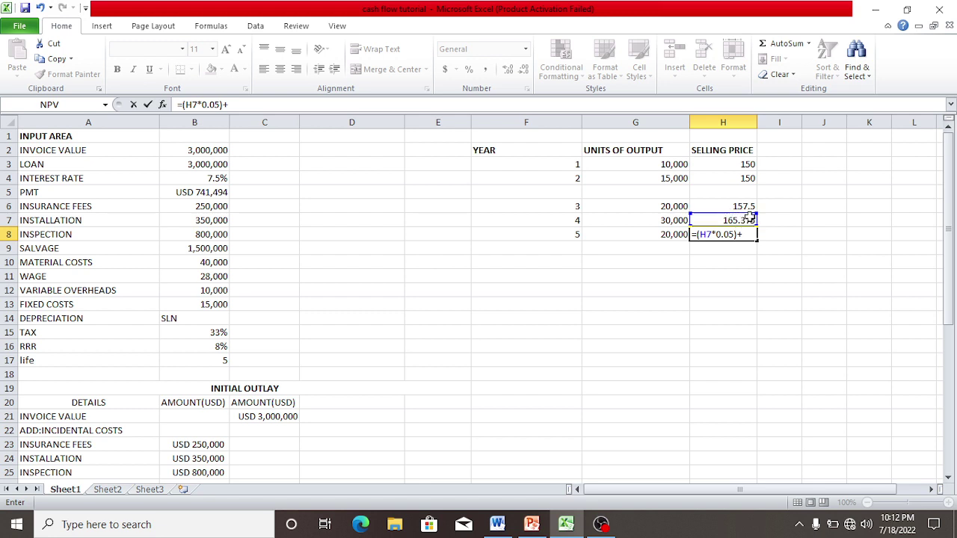
{"action": "left_click", "coordinate": [745, 219]}
{"action": "key", "text": "Return"}
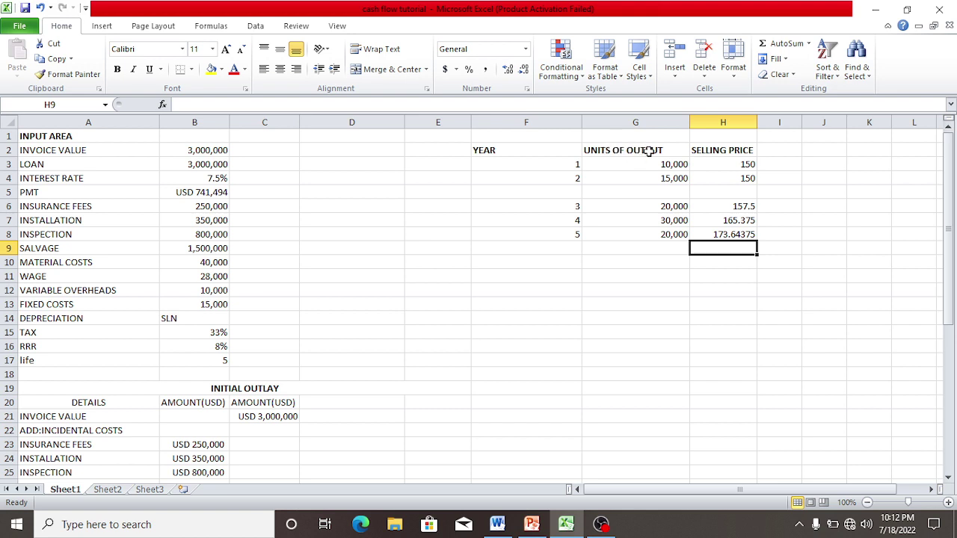
Step: Scroll down to the REVENUE row and select period 1 cell C40
{"action": "left_click", "coordinate": [740, 163]}
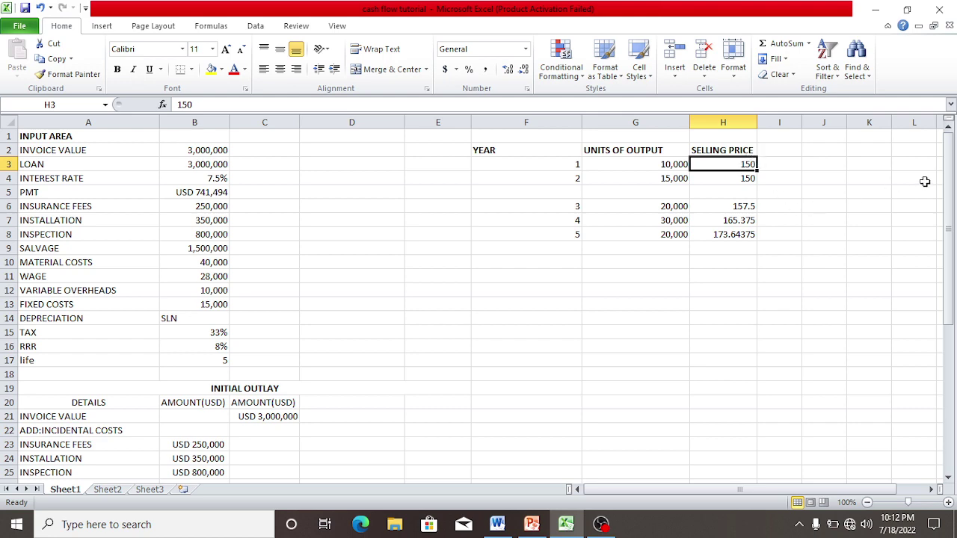
{"action": "left_click_drag", "start_coordinate": [952, 207], "coordinate": [952, 257]}
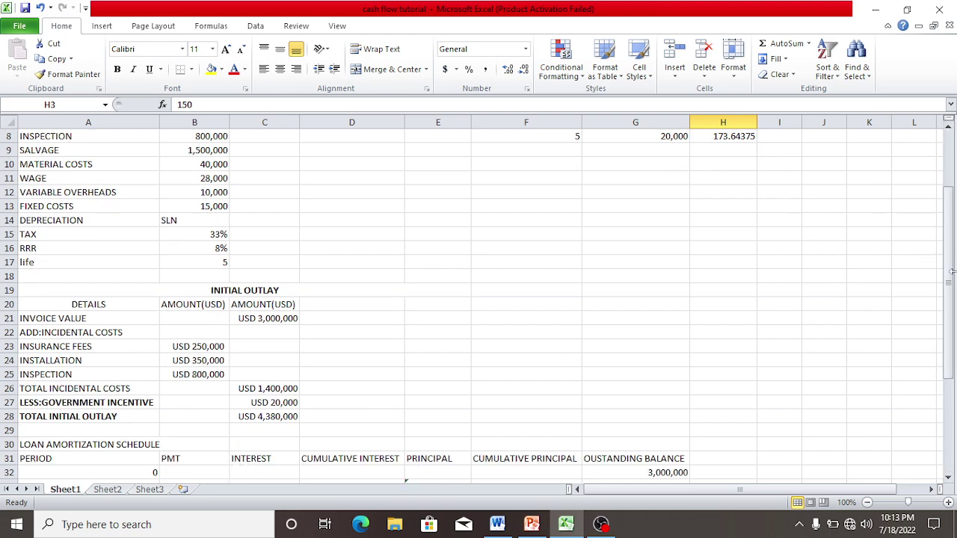
{"action": "left_click_drag", "start_coordinate": [951, 278], "coordinate": [952, 347]}
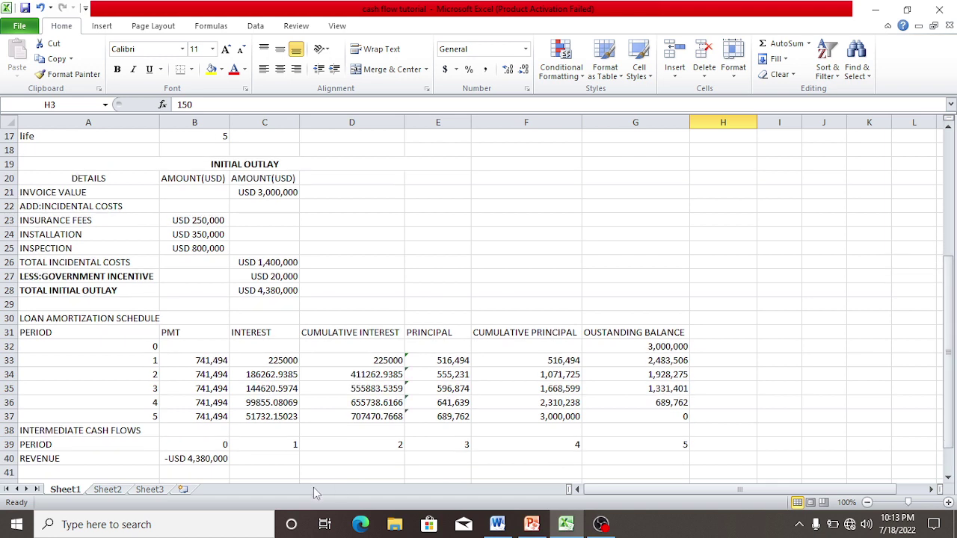
{"action": "left_click", "coordinate": [275, 458]}
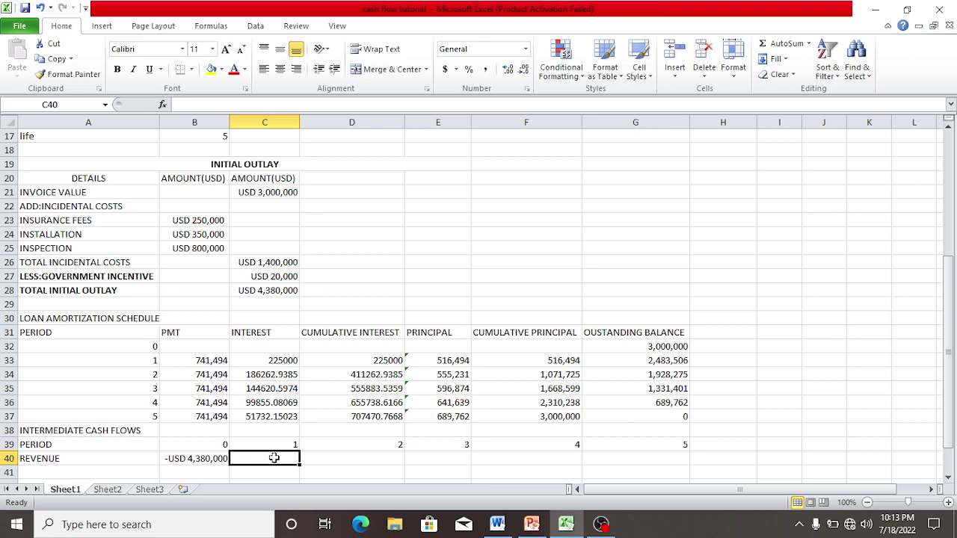
Step: Enter period 1 and 2 revenue as units times selling price, giving 1500000 and 2250000
{"action": "type", "text": "="}
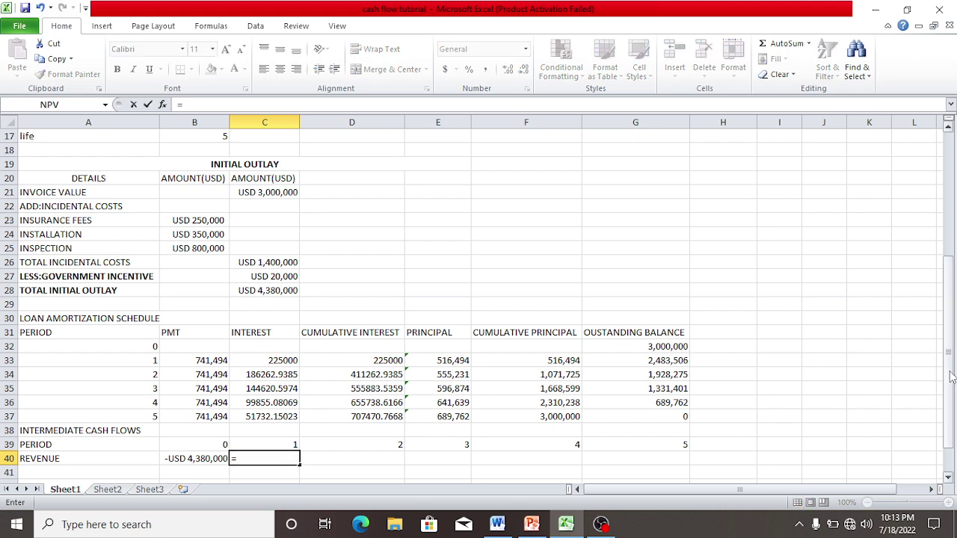
{"action": "left_click_drag", "start_coordinate": [951, 378], "coordinate": [931, 232]}
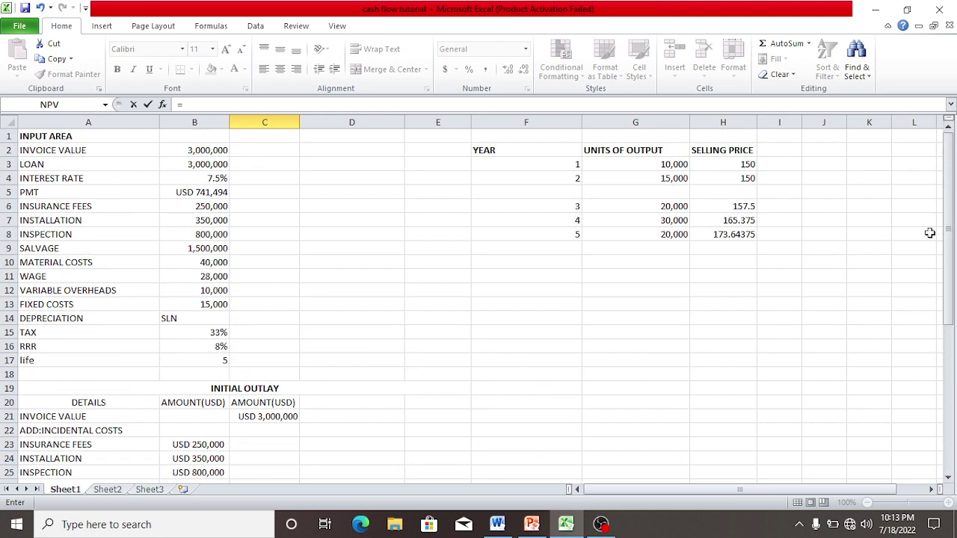
{"action": "left_click", "coordinate": [671, 167]}
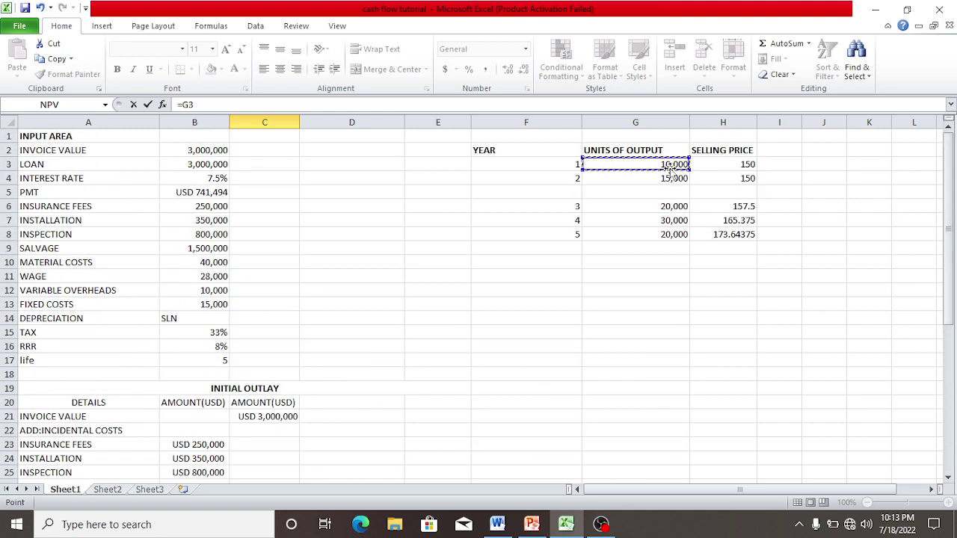
{"action": "type", "text": "*"}
{"action": "left_click", "coordinate": [713, 161]}
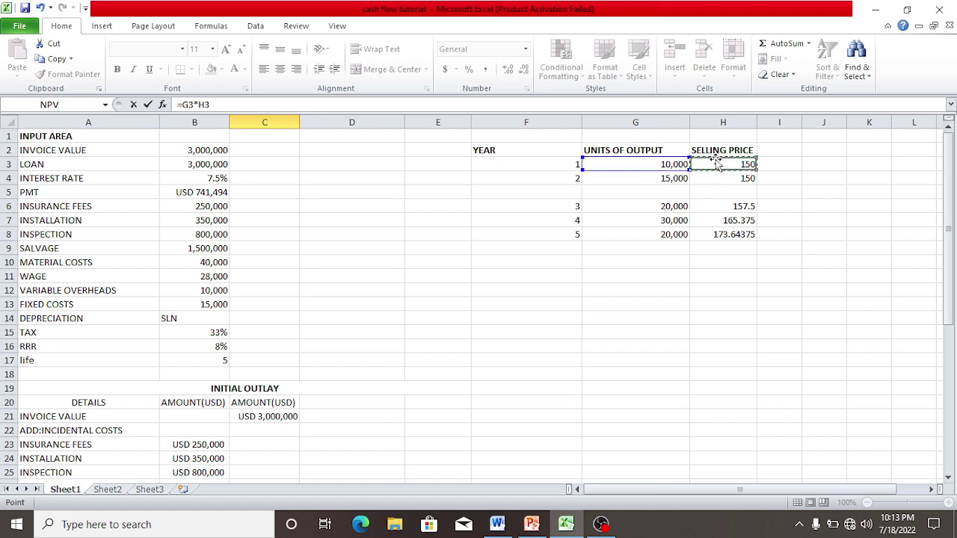
{"action": "key", "text": "Return"}
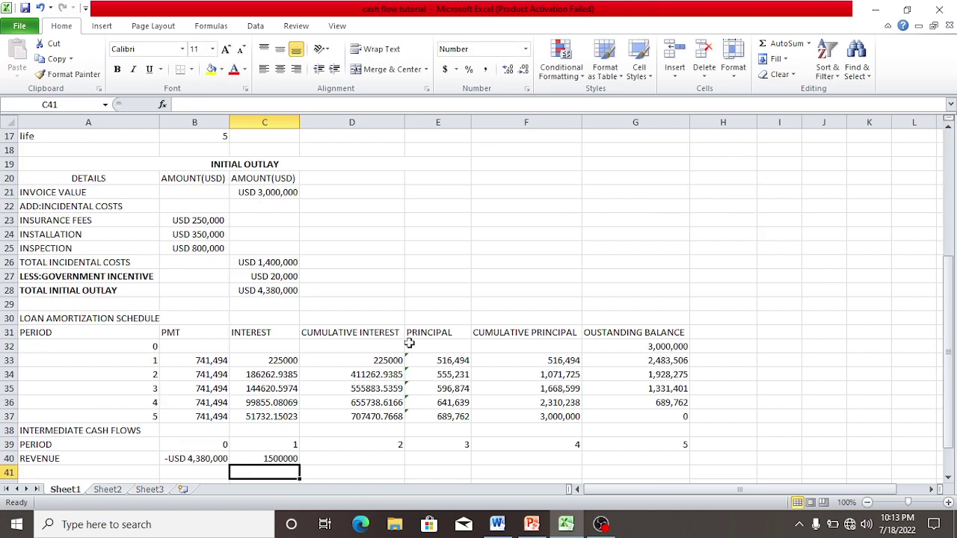
{"action": "left_click", "coordinate": [364, 460]}
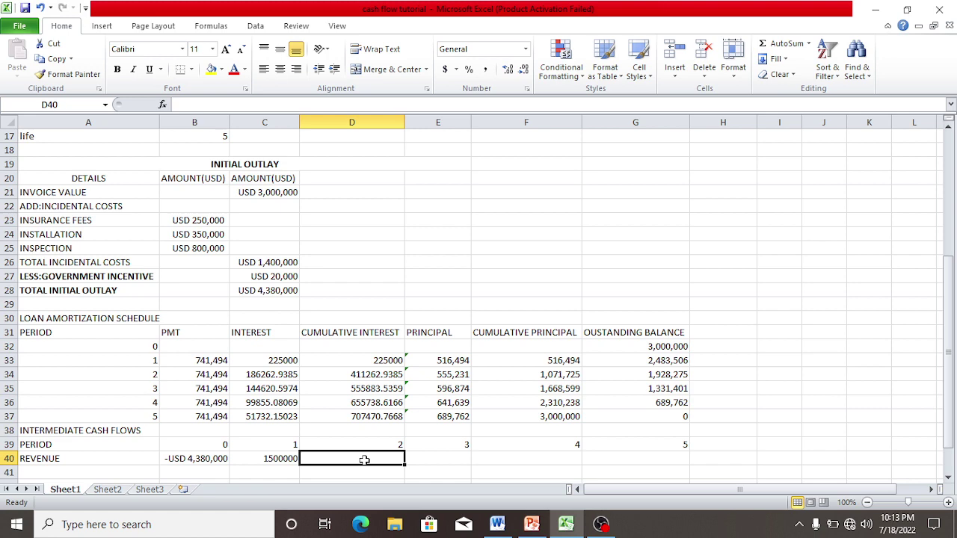
{"action": "type", "text": "="}
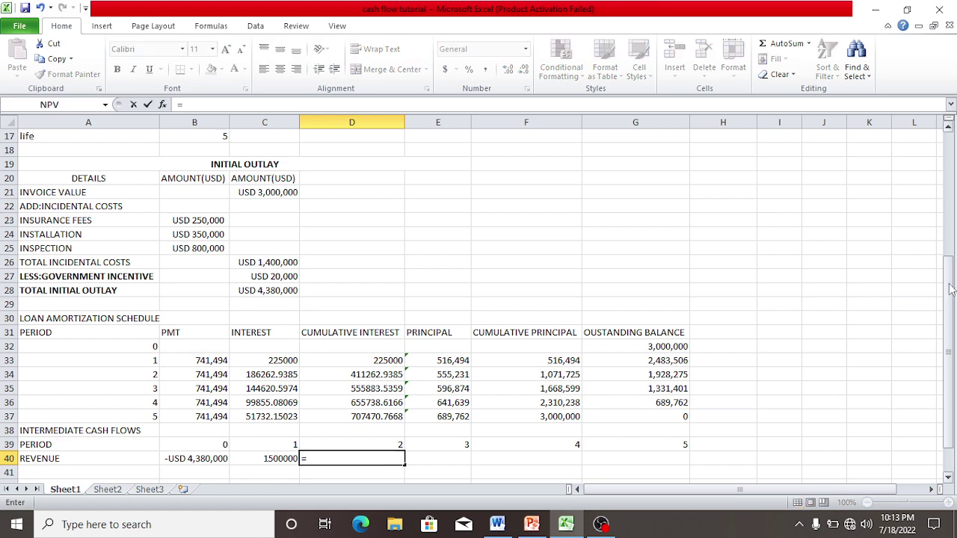
{"action": "left_click_drag", "start_coordinate": [949, 295], "coordinate": [946, 182]}
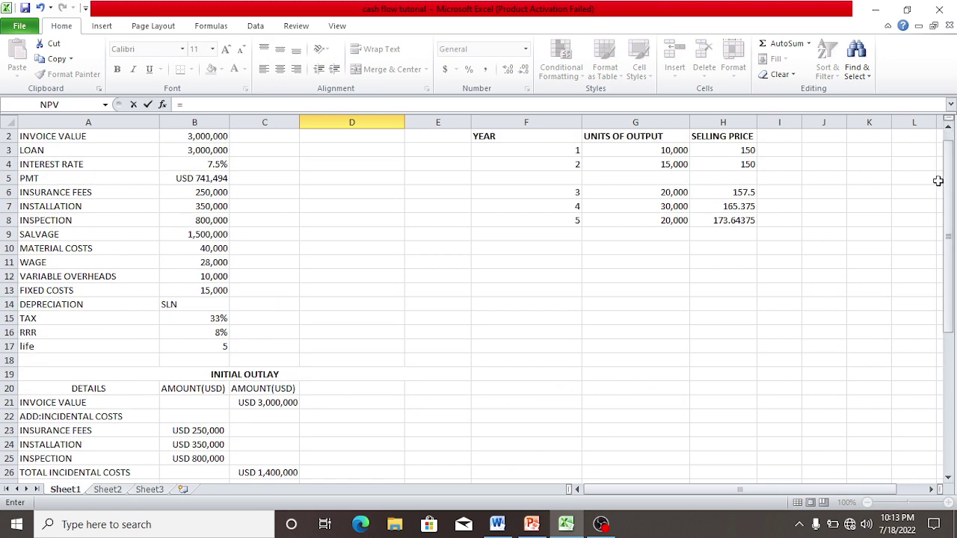
{"action": "left_click", "coordinate": [647, 164]}
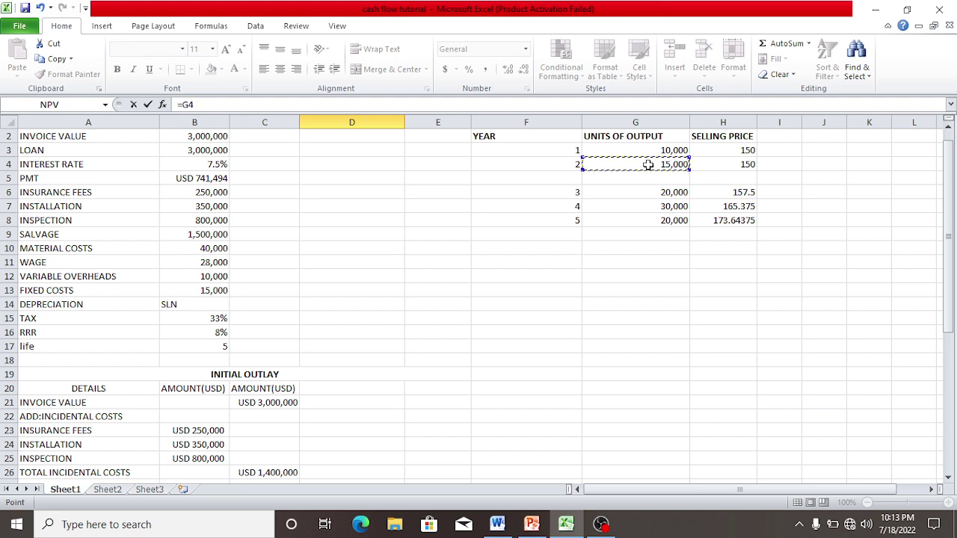
{"action": "type", "text": "*"}
{"action": "left_click", "coordinate": [743, 161]}
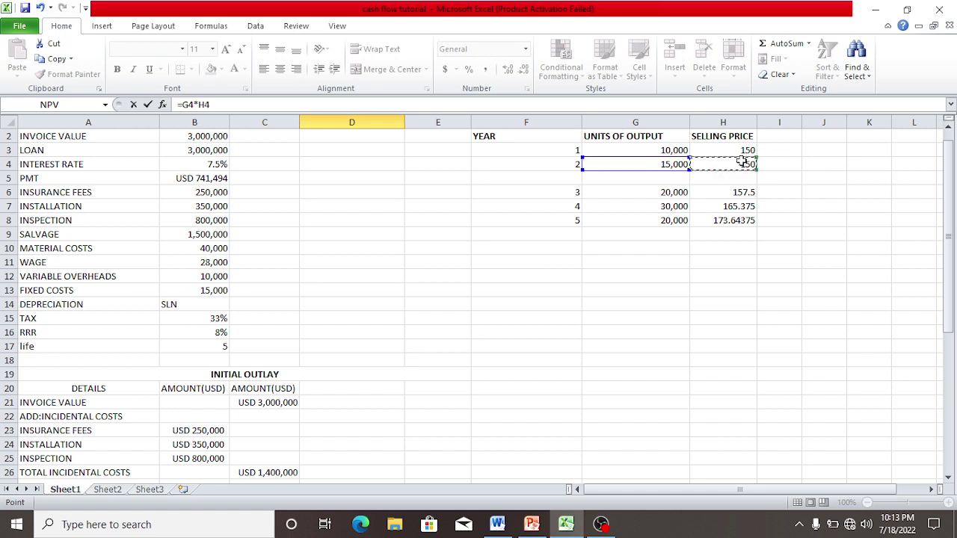
{"action": "key", "text": "Return"}
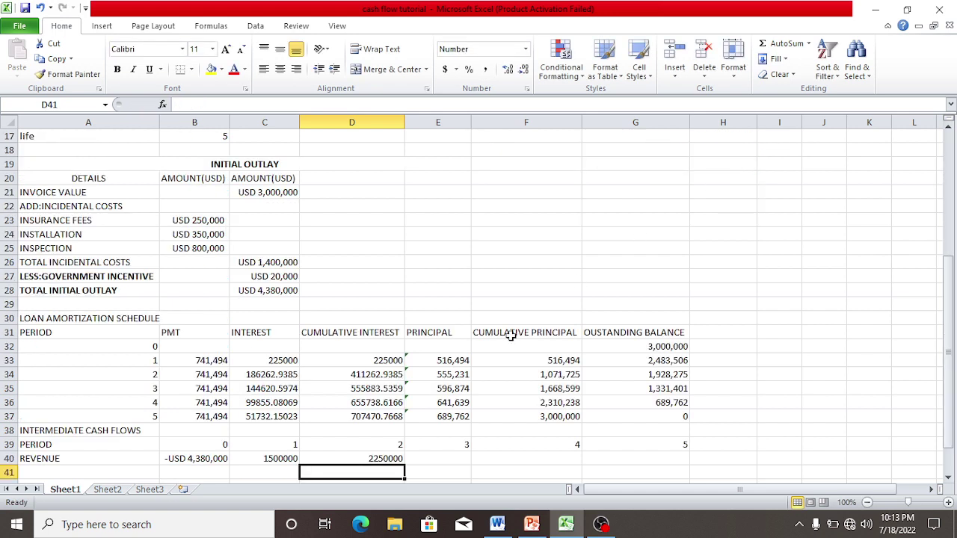
Step: Enter =G6*H6 in E40 and =G7*H7 in F40, giving 3150000 and 4961250
{"action": "left_click", "coordinate": [457, 456]}
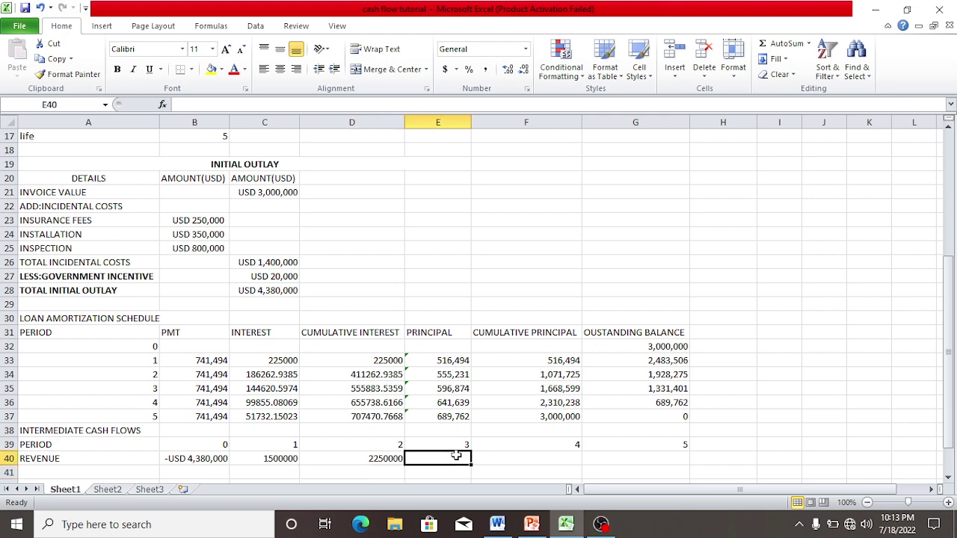
{"action": "type", "text": "="}
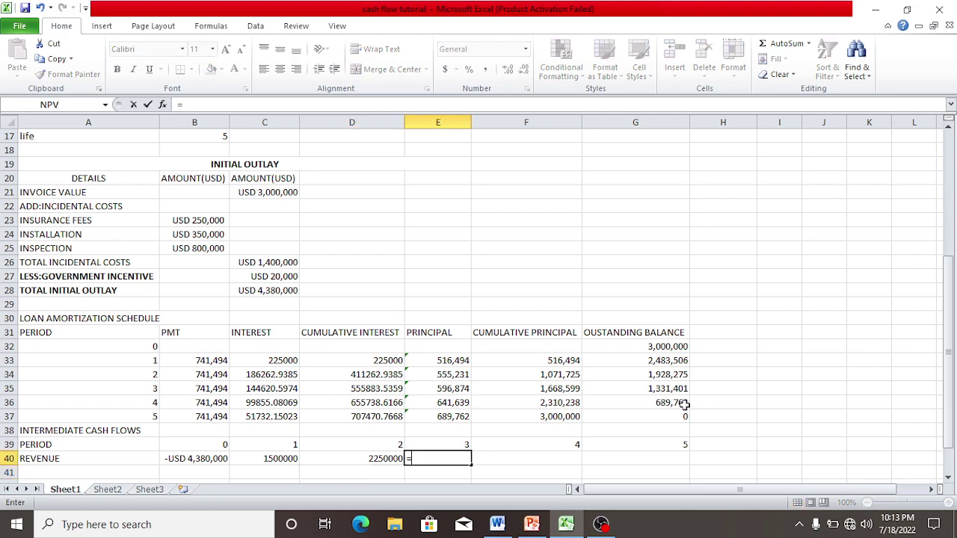
{"action": "left_click_drag", "start_coordinate": [951, 371], "coordinate": [956, 213]}
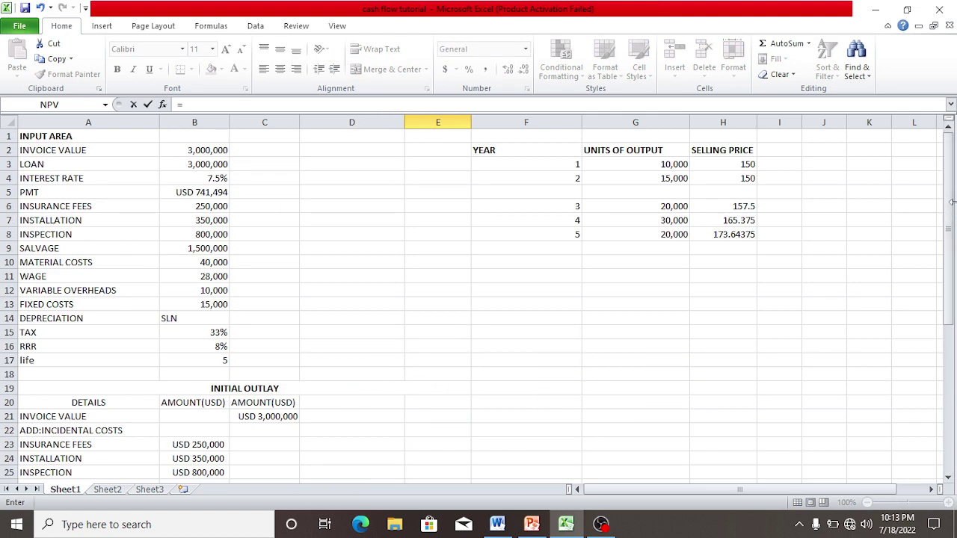
{"action": "left_click", "coordinate": [642, 206]}
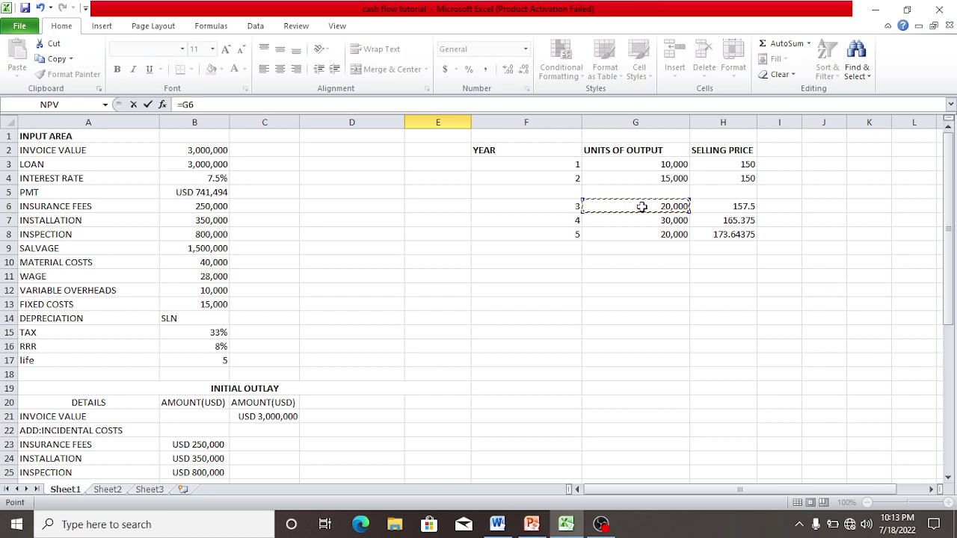
{"action": "type", "text": "*"}
{"action": "left_click", "coordinate": [740, 206]}
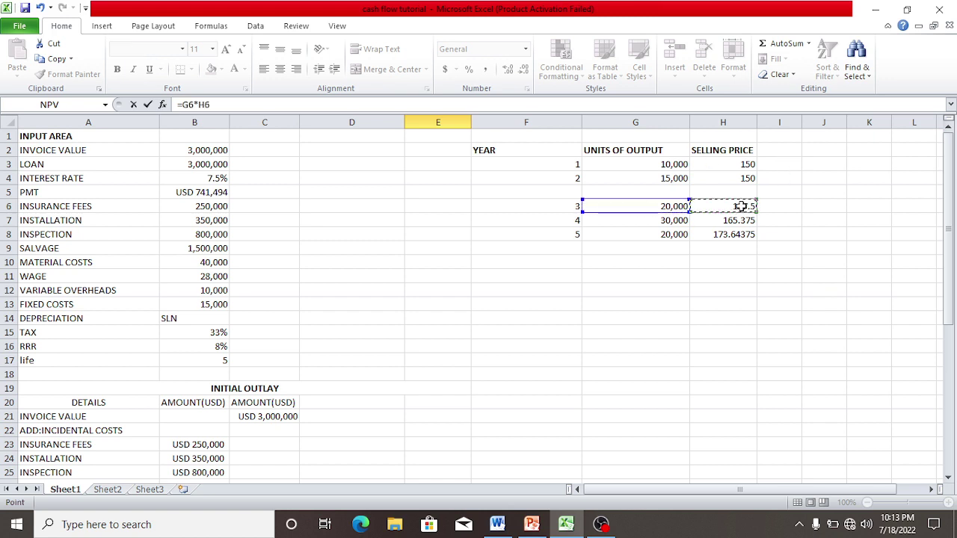
{"action": "key", "text": "Return"}
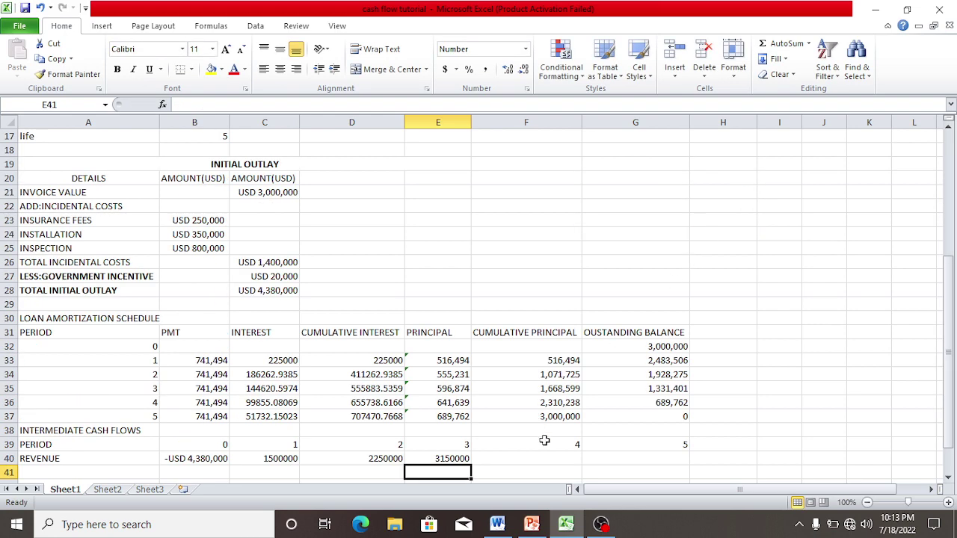
{"action": "left_click", "coordinate": [543, 464]}
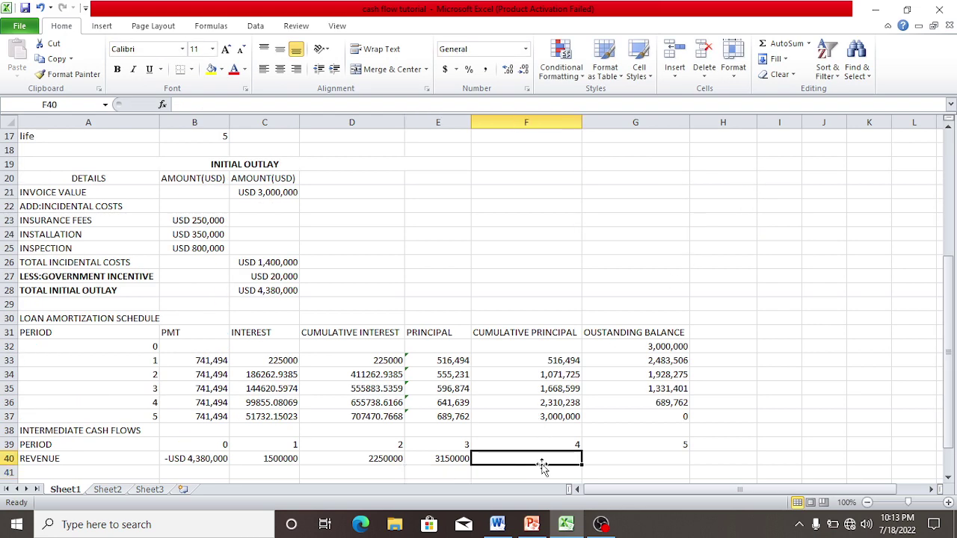
{"action": "type", "text": "="}
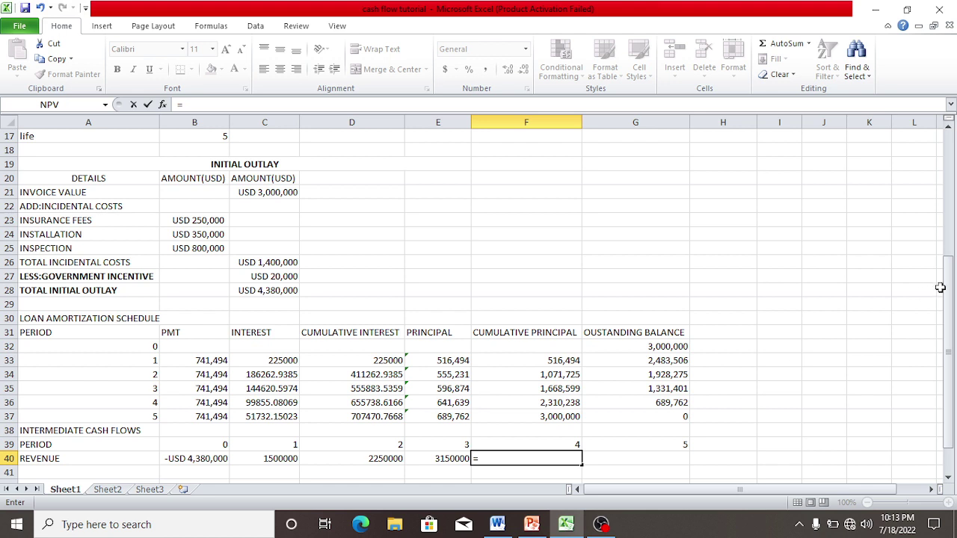
{"action": "left_click_drag", "start_coordinate": [949, 305], "coordinate": [948, 297]}
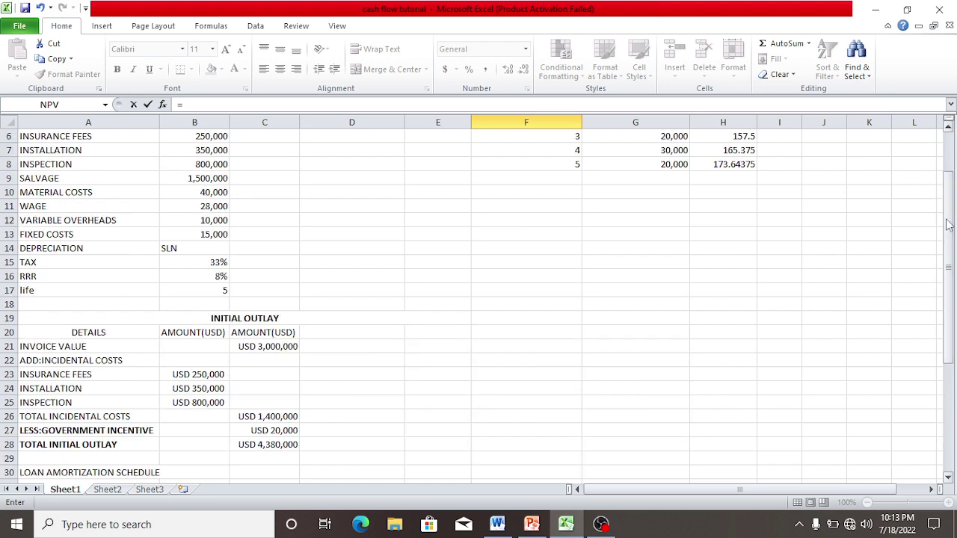
{"action": "left_click", "coordinate": [658, 149]}
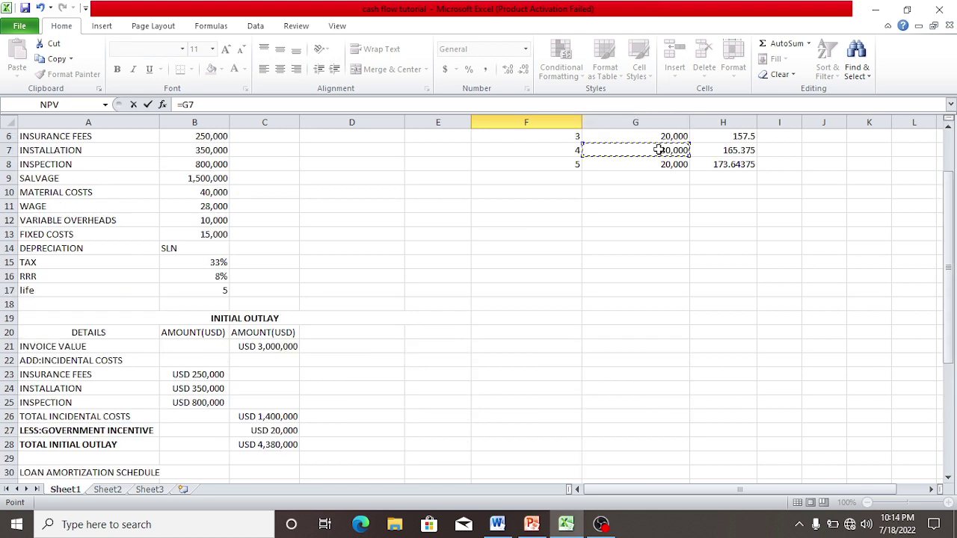
{"action": "type", "text": "*"}
{"action": "left_click", "coordinate": [724, 151]}
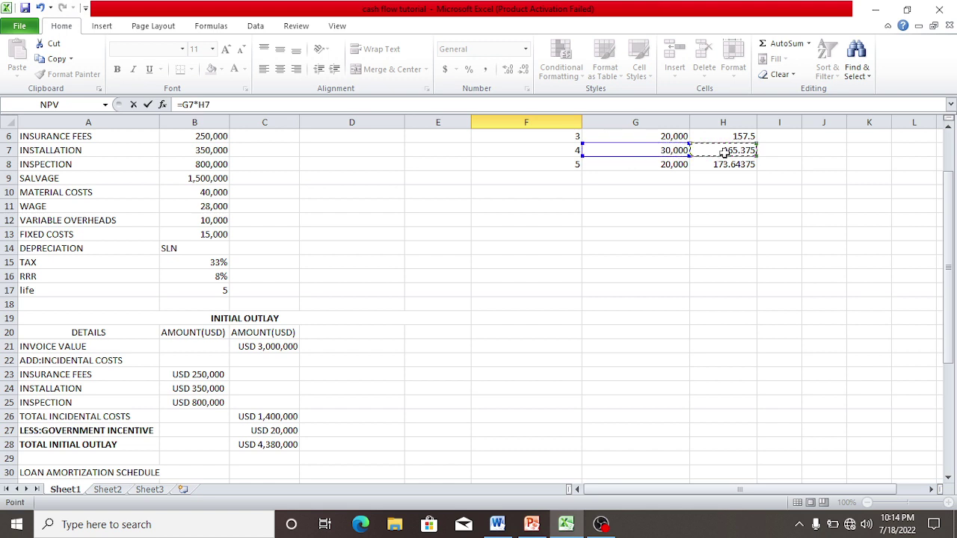
{"action": "key", "text": "Return"}
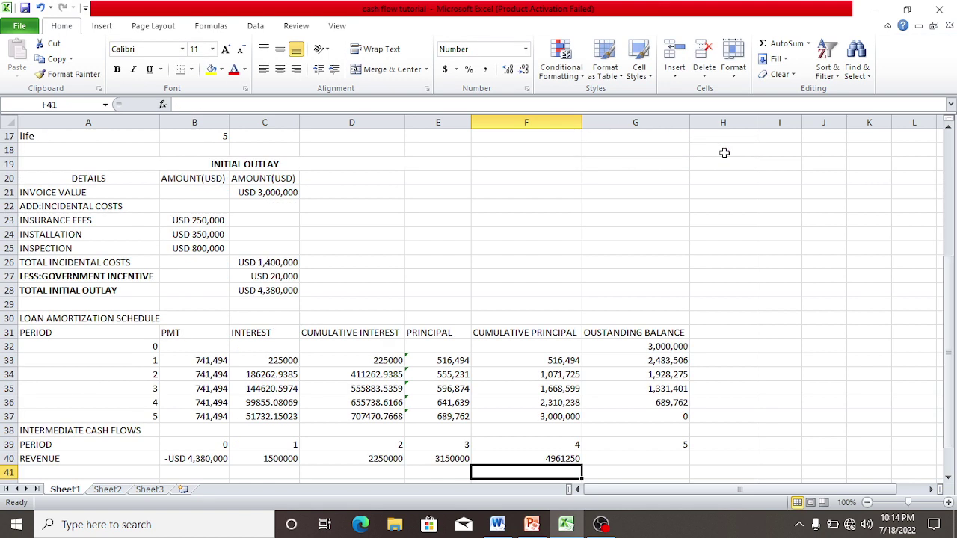
Step: Enter =G8*H8 in G40 for a period 5 revenue of 3472875
{"action": "left_click", "coordinate": [643, 459]}
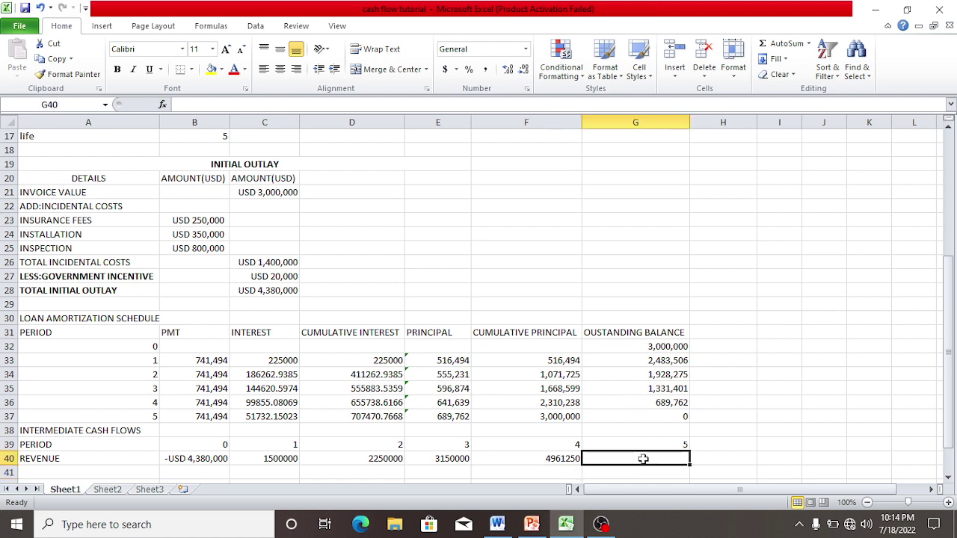
{"action": "type", "text": "="}
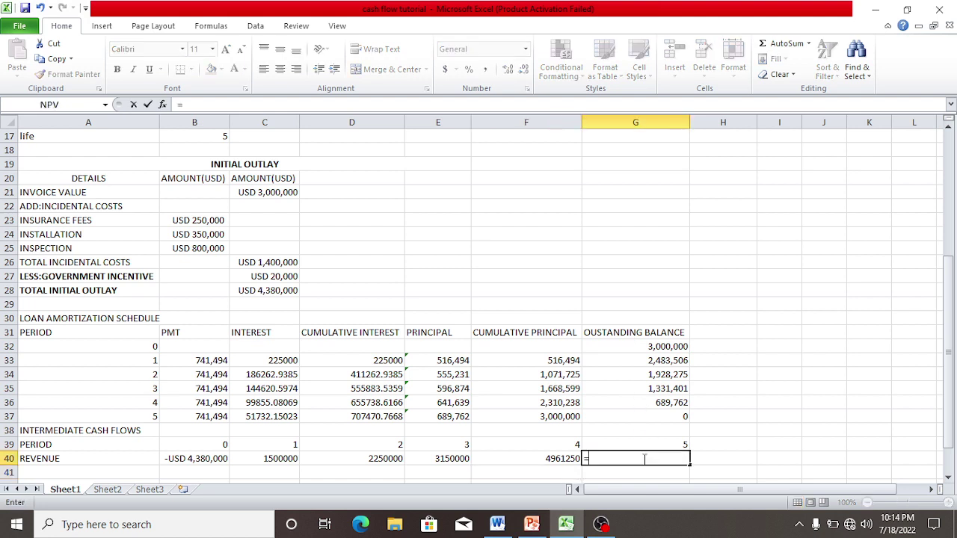
{"action": "left_click_drag", "start_coordinate": [946, 362], "coordinate": [947, 256]}
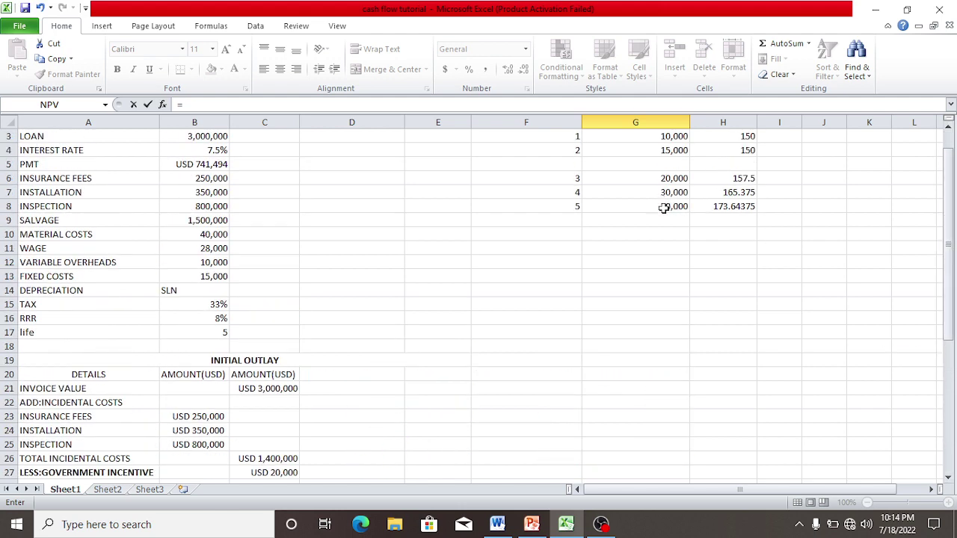
{"action": "left_click", "coordinate": [665, 208]}
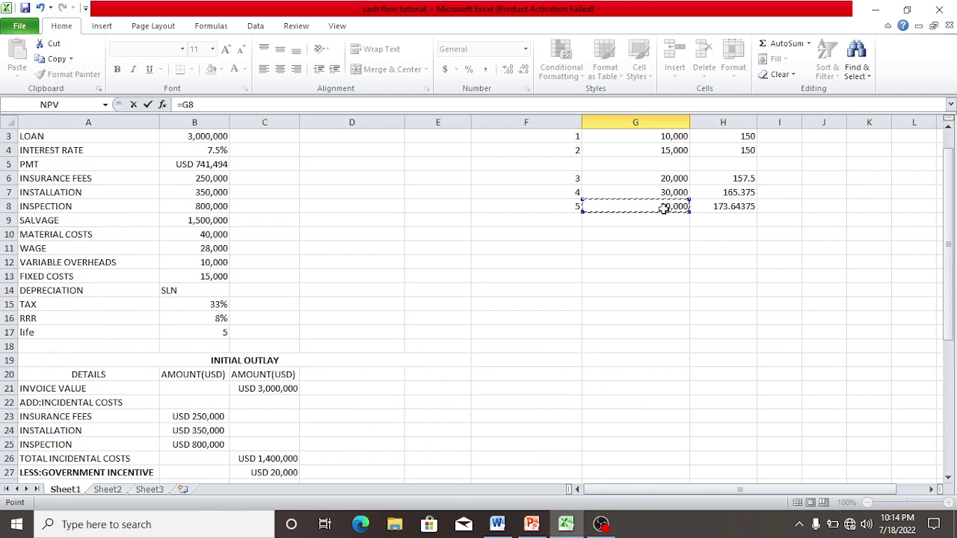
{"action": "type", "text": "*"}
{"action": "left_click", "coordinate": [741, 207]}
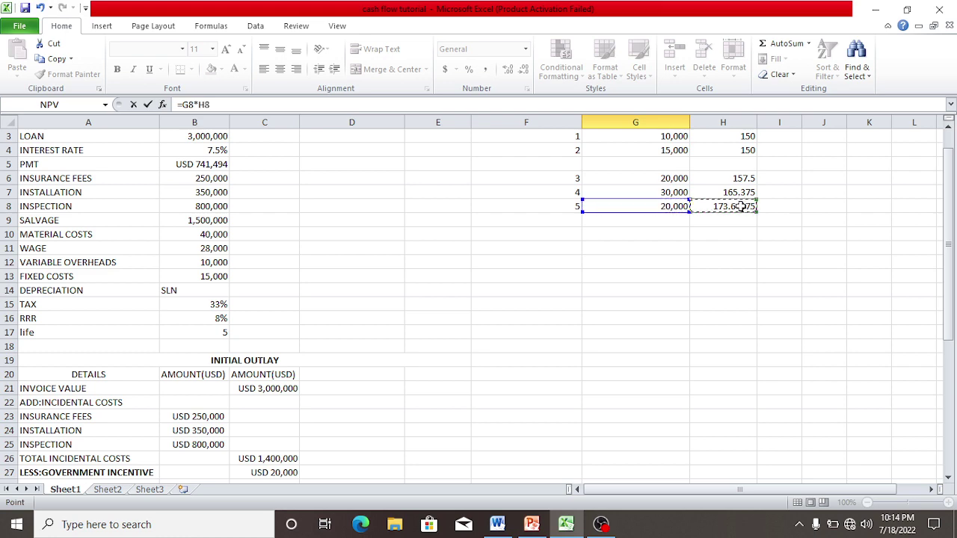
{"action": "key", "text": "Return"}
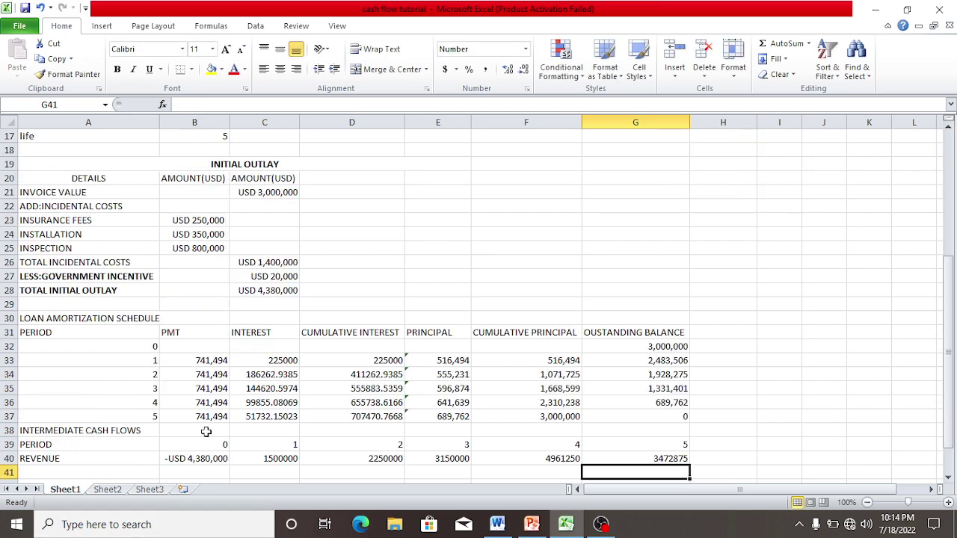
{"action": "left_click", "coordinate": [94, 472]}
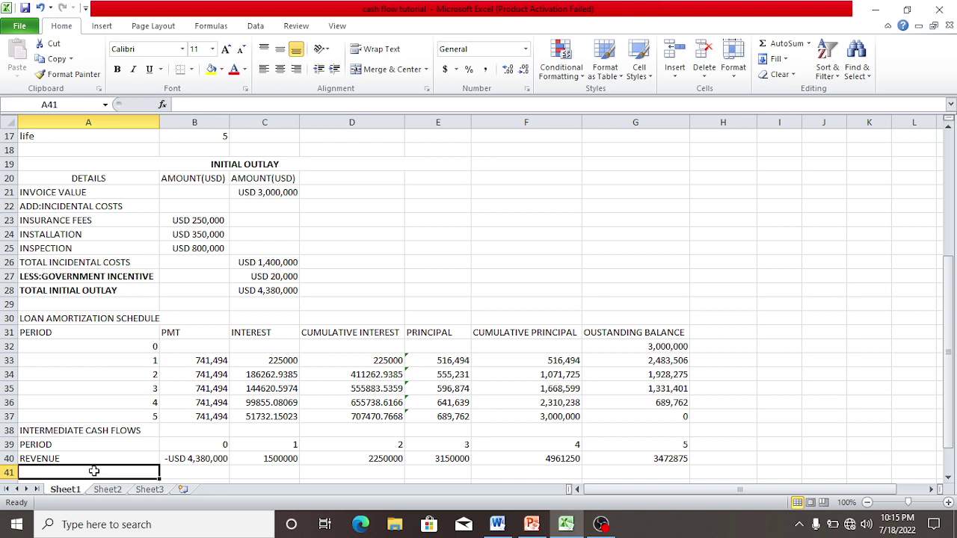
Step: Label A41 'LESS:OPERATING COSTS' and start a formula in A42
{"action": "type", "text": "LES"}
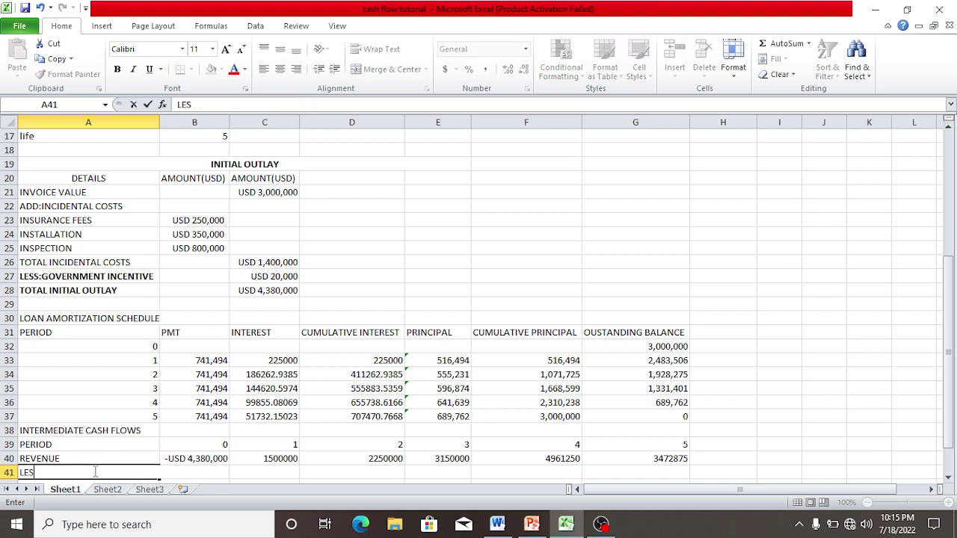
{"action": "type", "text": "S:OPERATING"}
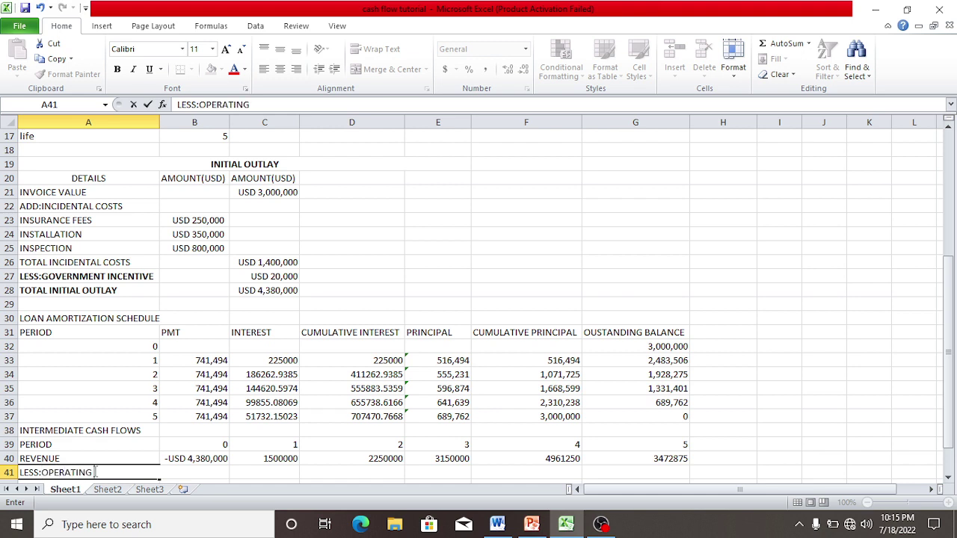
{"action": "type", "text": " COSTS"}
{"action": "left_click_drag", "start_coordinate": [951, 312], "coordinate": [951, 318]}
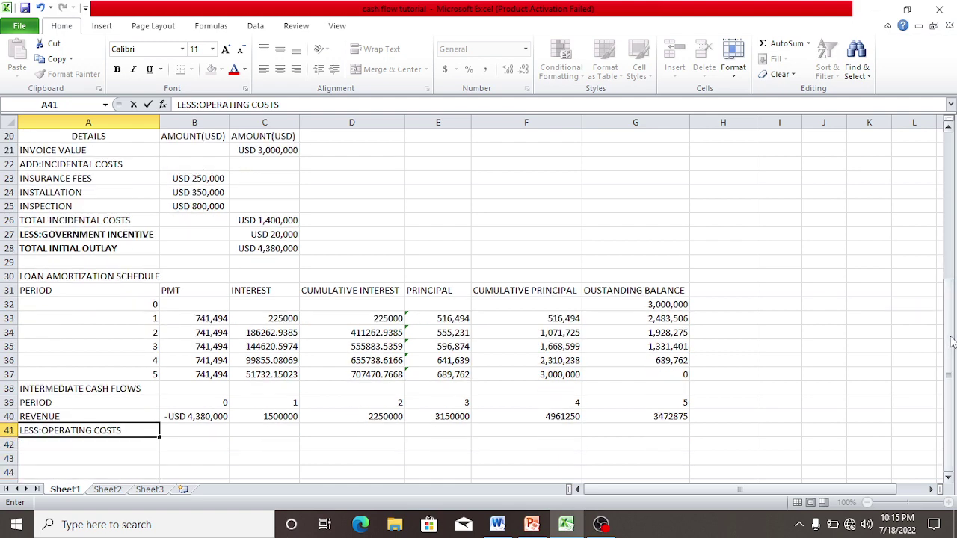
{"action": "left_click", "coordinate": [98, 448]}
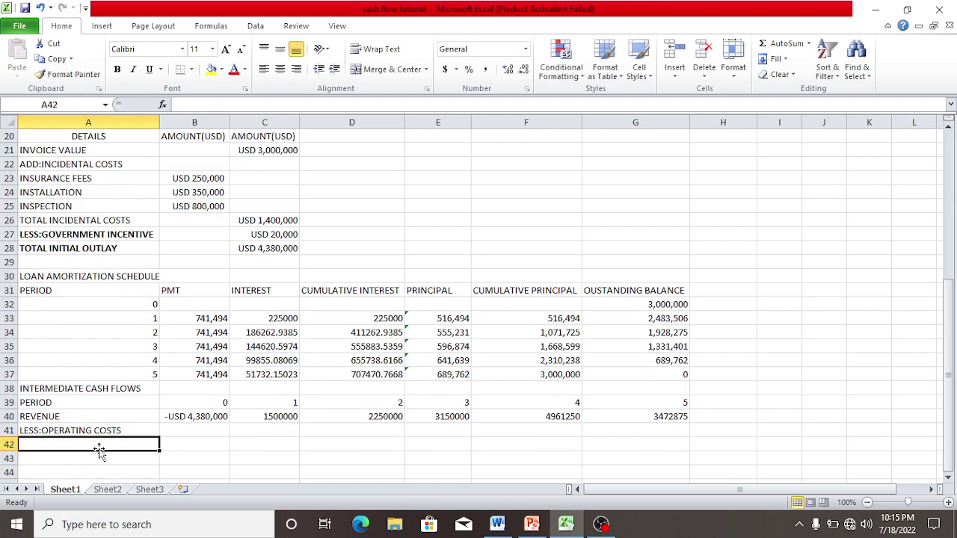
{"action": "type", "text": "="}
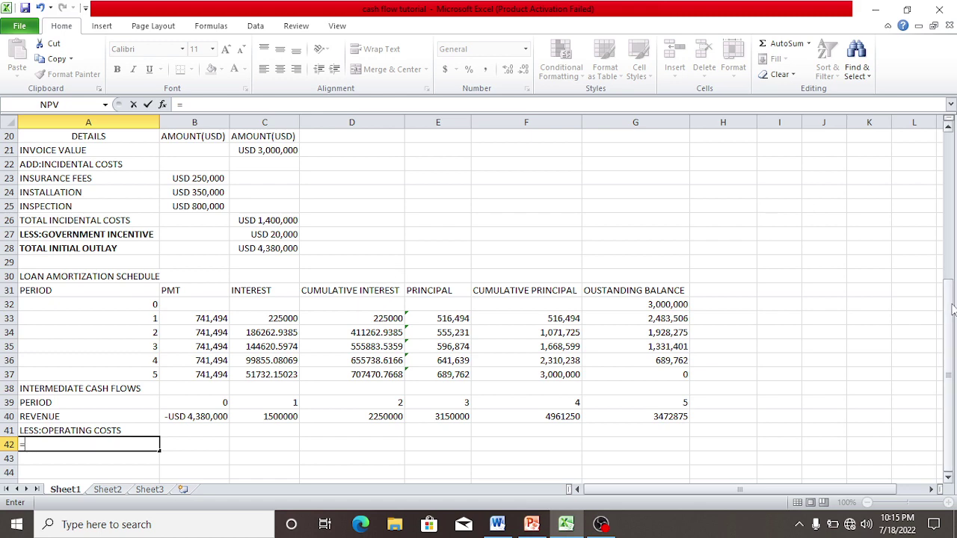
{"action": "left_click_drag", "start_coordinate": [953, 310], "coordinate": [460, 175]}
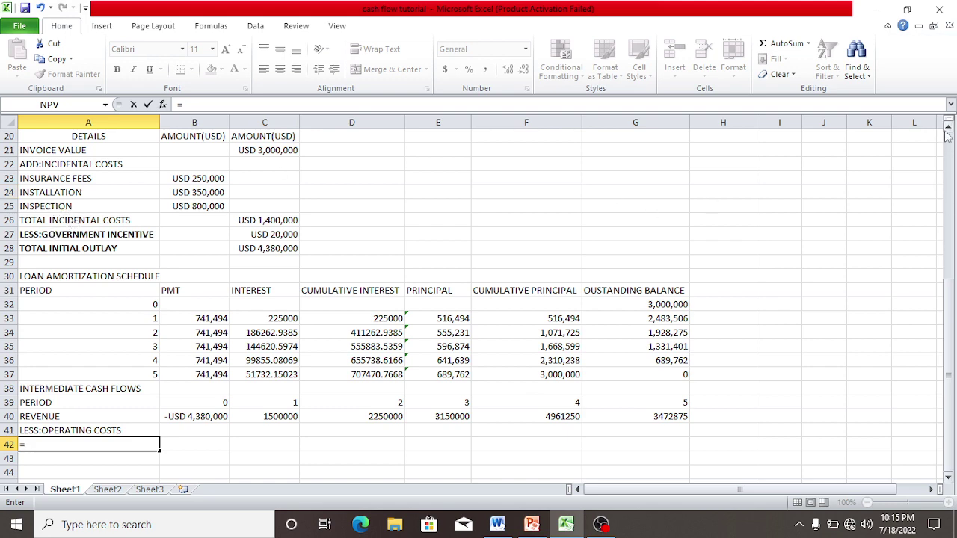
{"action": "scroll", "coordinate": [947, 135], "scroll_direction": "up", "scroll_amount": 1}
{"action": "scroll", "coordinate": [948, 135], "scroll_direction": "up", "scroll_amount": 3}
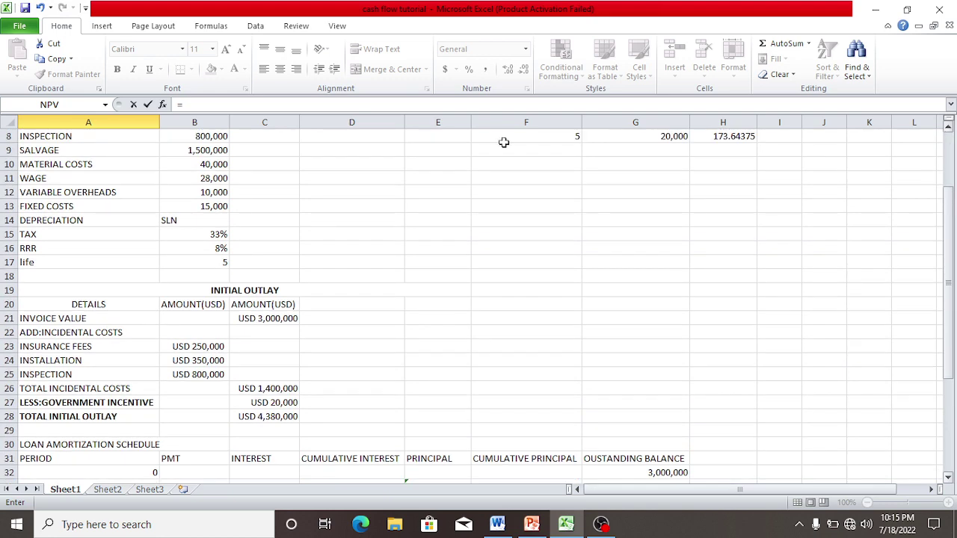
Step: Link A42 to the MATERIAL COSTS label and review the WAGE, VARIABLE OVERHEADS and FIXED COSTS input labels
{"action": "left_click", "coordinate": [87, 165]}
{"action": "key", "text": "Return"}
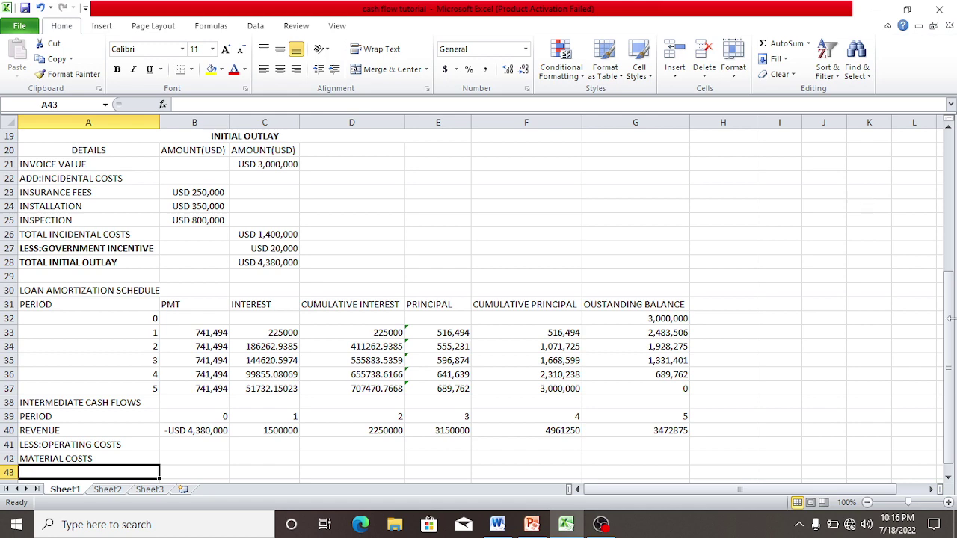
{"action": "left_click_drag", "start_coordinate": [951, 326], "coordinate": [951, 322]}
{"action": "left_click", "coordinate": [46, 151]}
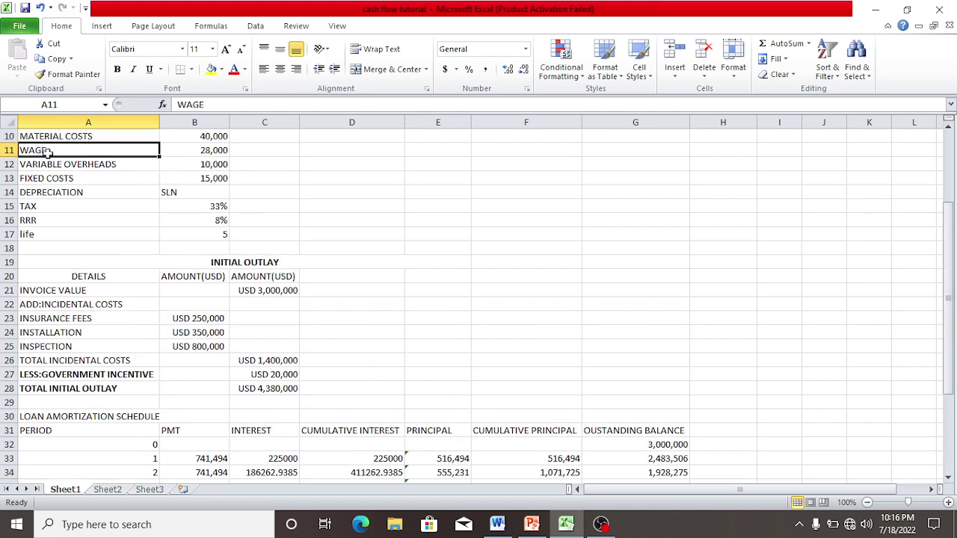
{"action": "key", "text": "Down"}
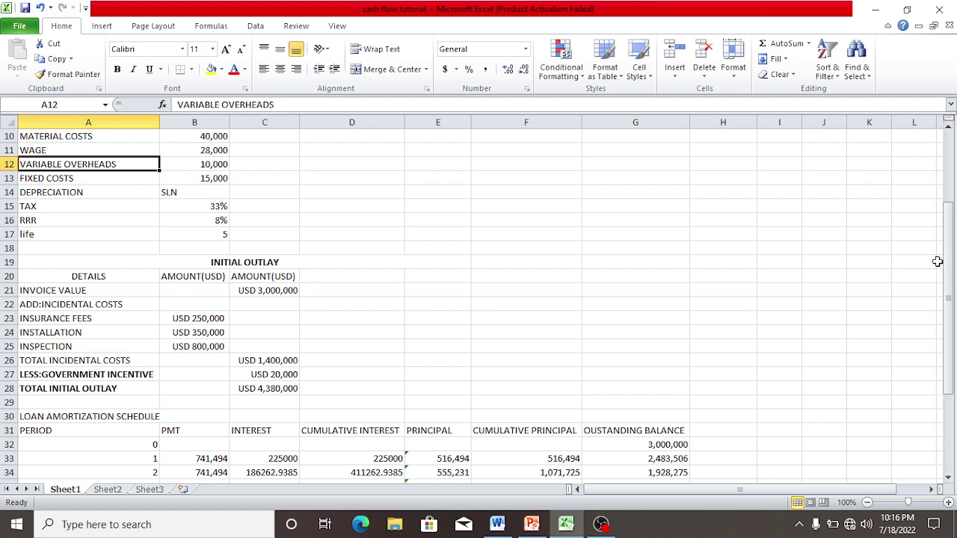
{"action": "key", "text": "Down"}
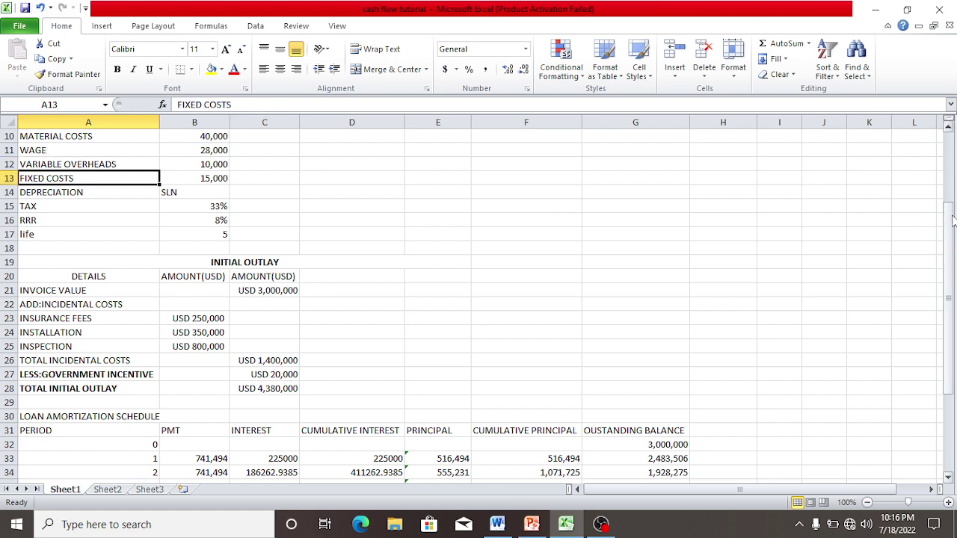
{"action": "left_click_drag", "start_coordinate": [951, 224], "coordinate": [953, 292]}
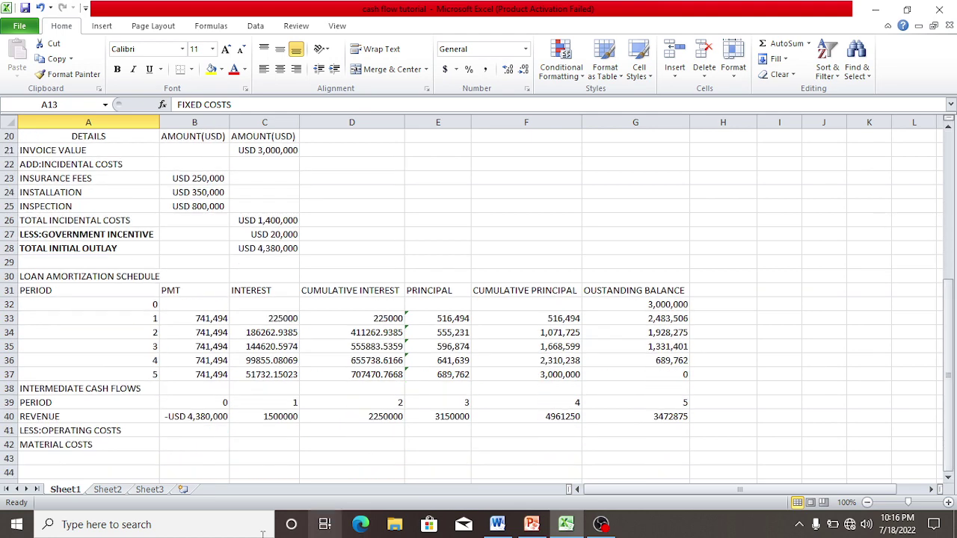
Step: Type the labels WAGES, VARIABLE OVERHEADS and FIXED COSTS into A43 to A45
{"action": "left_click", "coordinate": [87, 457]}
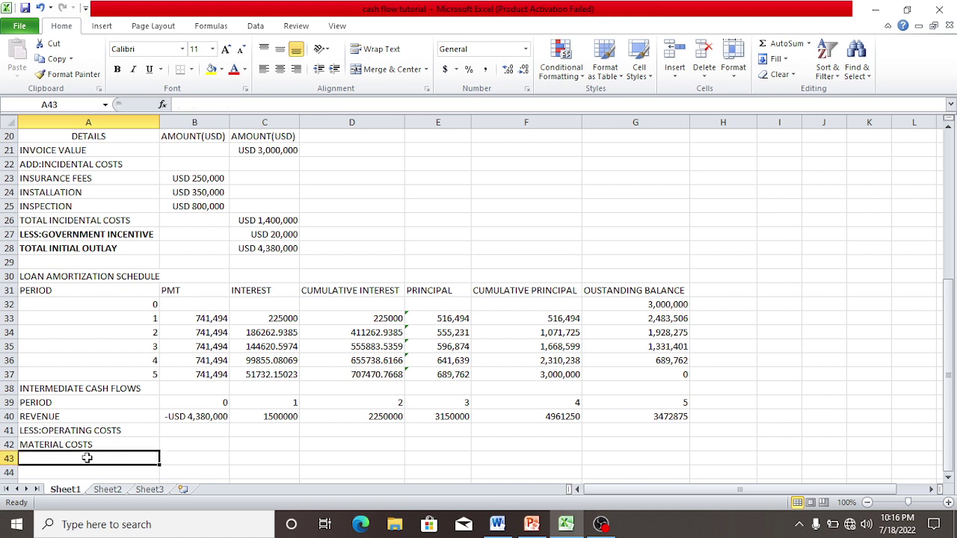
{"action": "type", "text": "=WAG"}
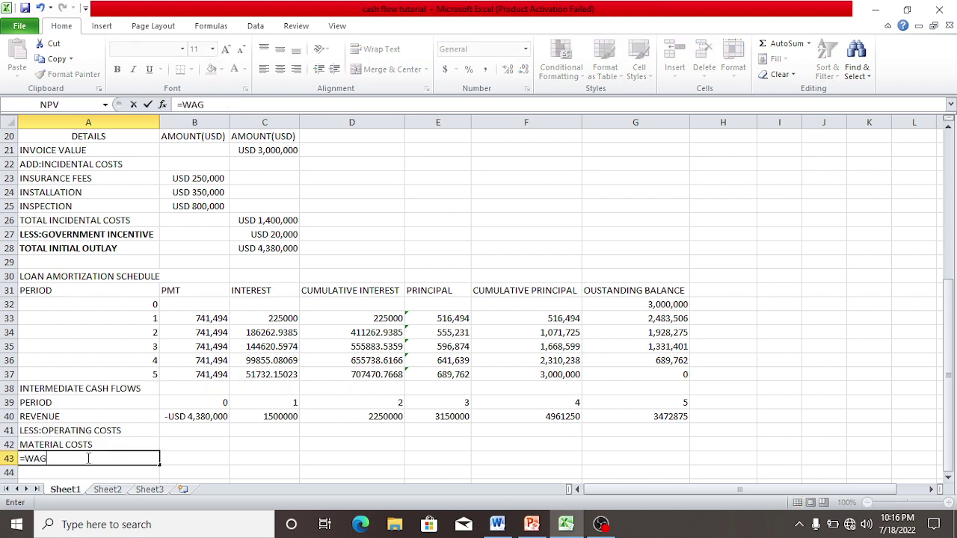
{"action": "type", "text": "ES"}
{"action": "key", "text": "BackSpace"}
{"action": "key", "text": "BackSpace"}
{"action": "key", "text": "BackSpace"}
{"action": "key", "text": "BackSpace"}
{"action": "key", "text": "BackSpace"}
{"action": "key", "text": "BackSpace"}
{"action": "type", "text": "WAGES"}
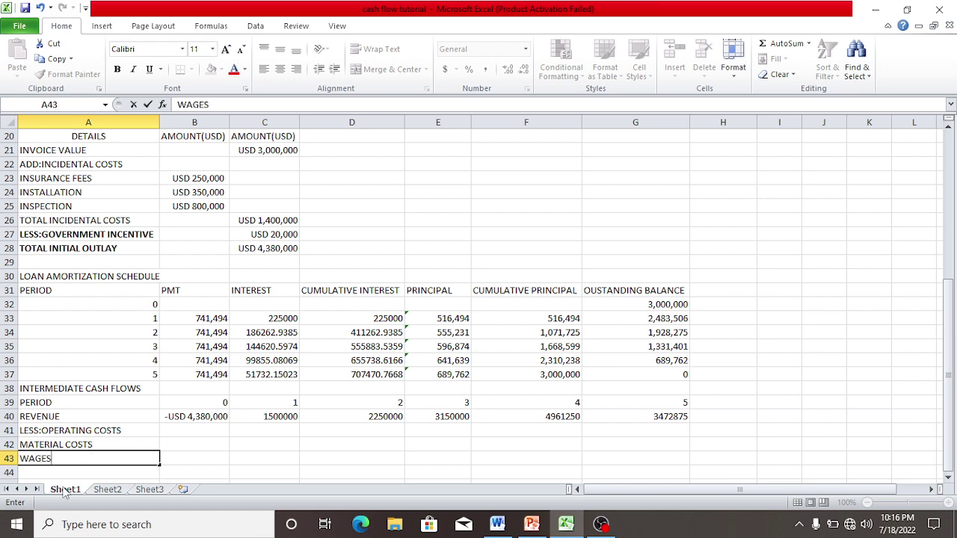
{"action": "left_click", "coordinate": [81, 474]}
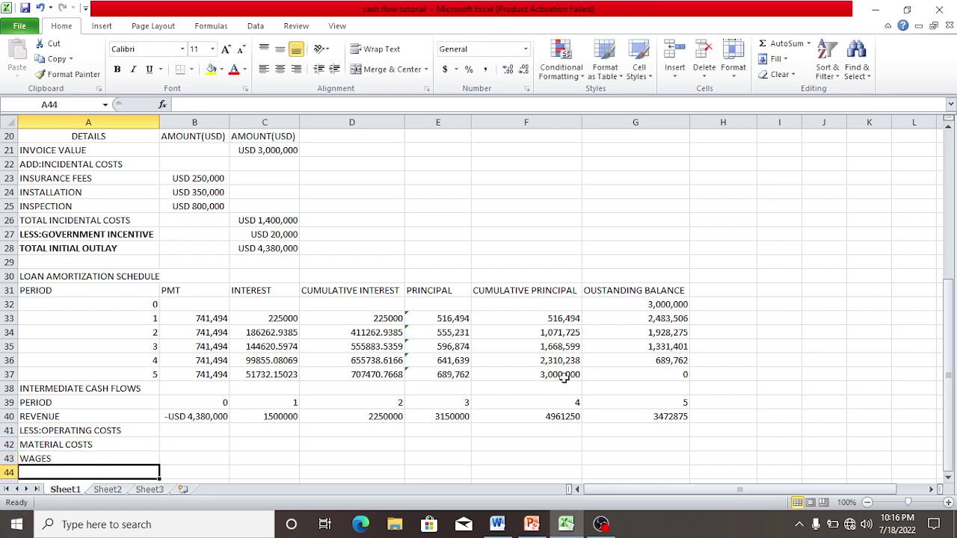
{"action": "left_click_drag", "start_coordinate": [951, 354], "coordinate": [953, 266]}
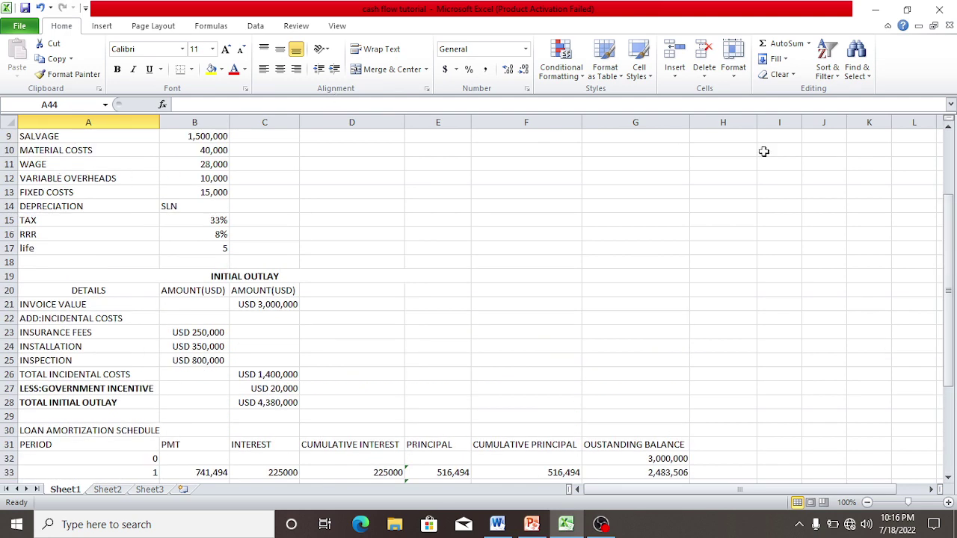
{"action": "left_click_drag", "start_coordinate": [952, 220], "coordinate": [952, 306]}
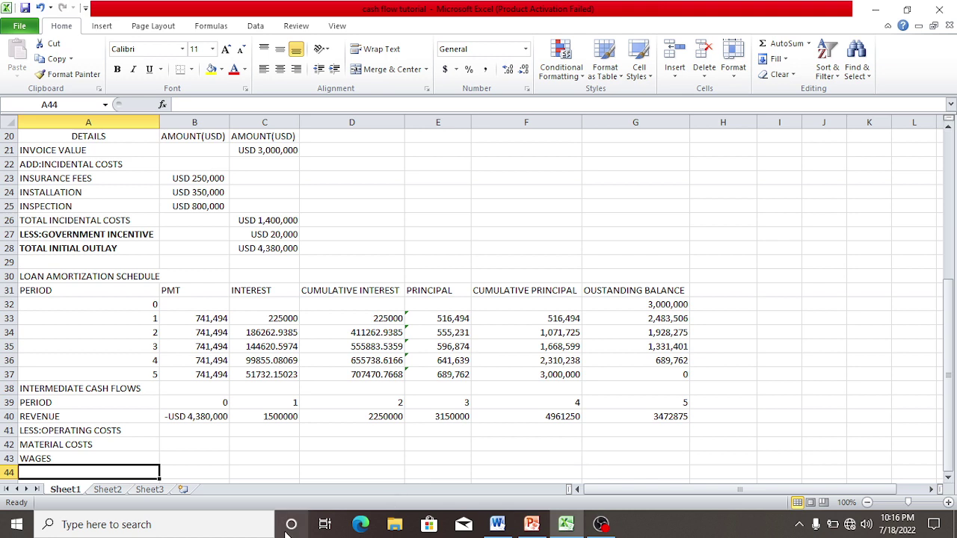
{"action": "type", "text": "VAR"}
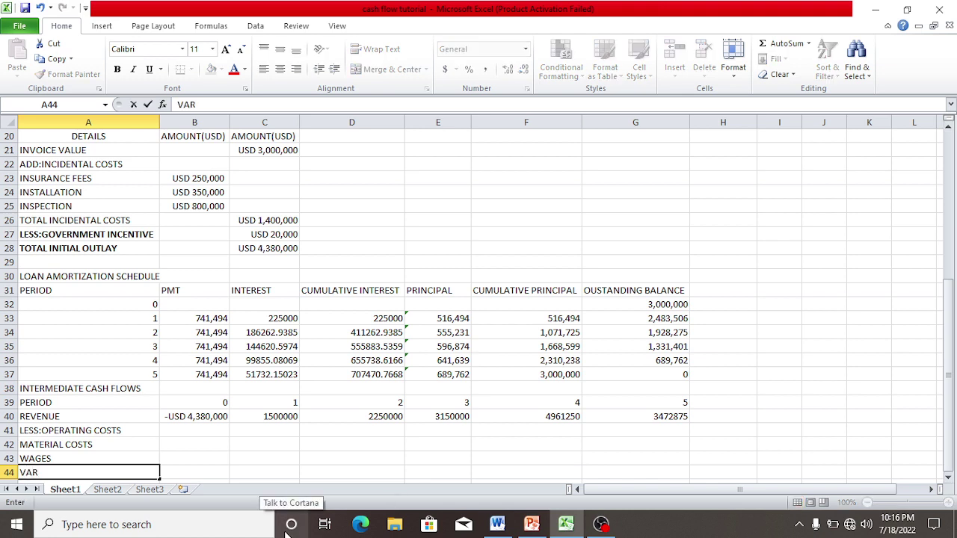
{"action": "type", "text": "IABLE O"}
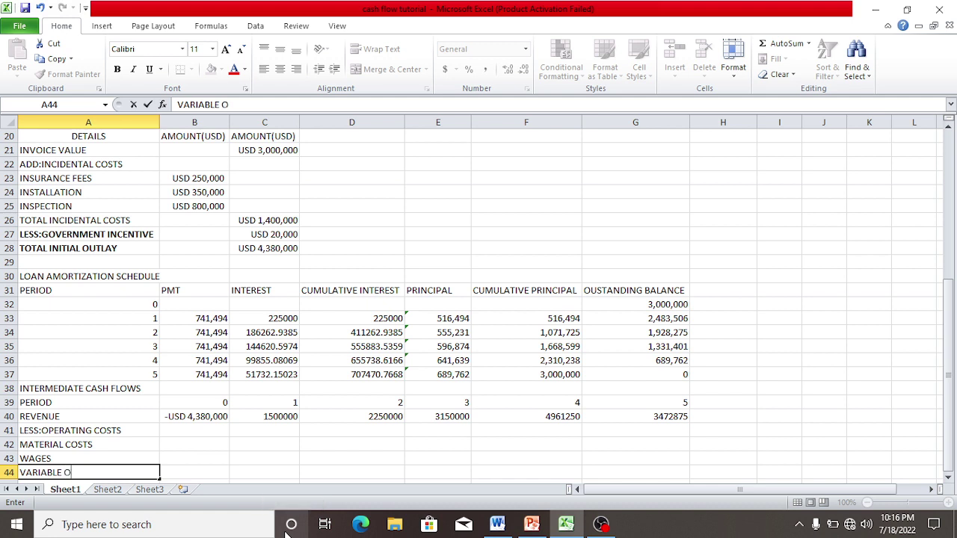
{"action": "type", "text": "VERHEADS"}
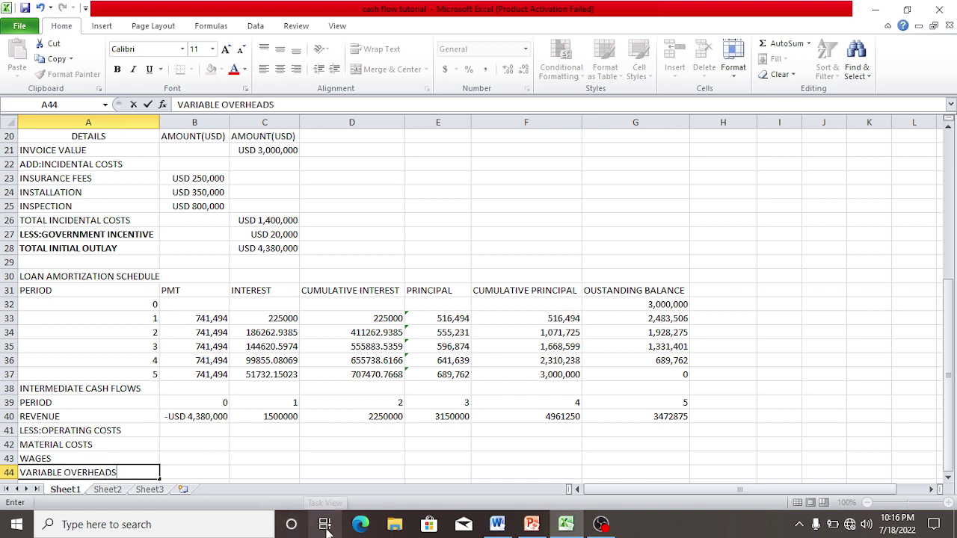
{"action": "key", "text": "Return"}
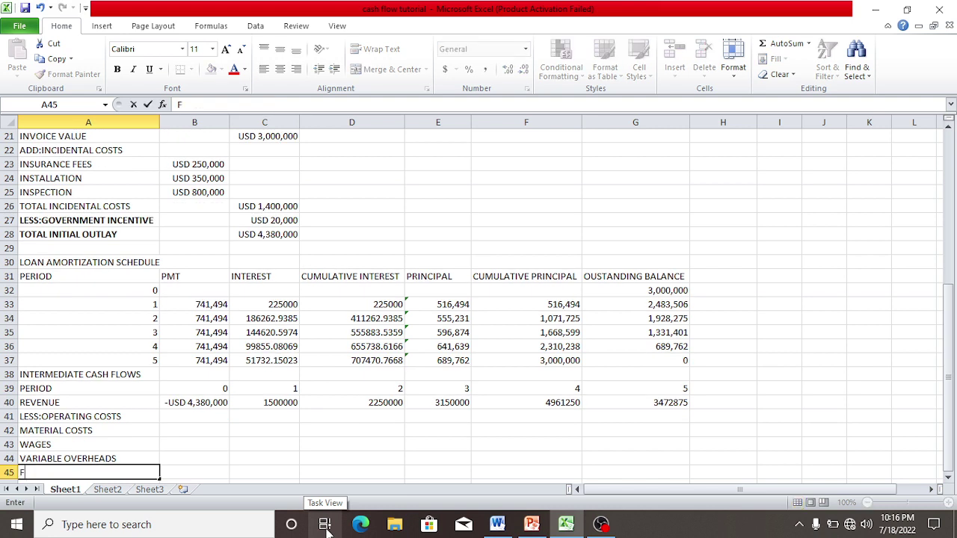
{"action": "type", "text": "FIXED CO"}
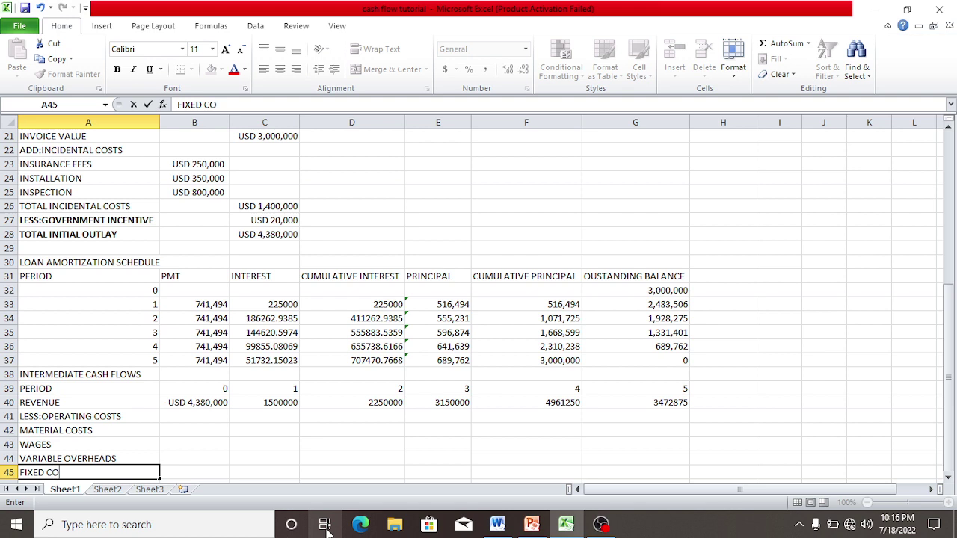
{"action": "type", "text": "STS"}
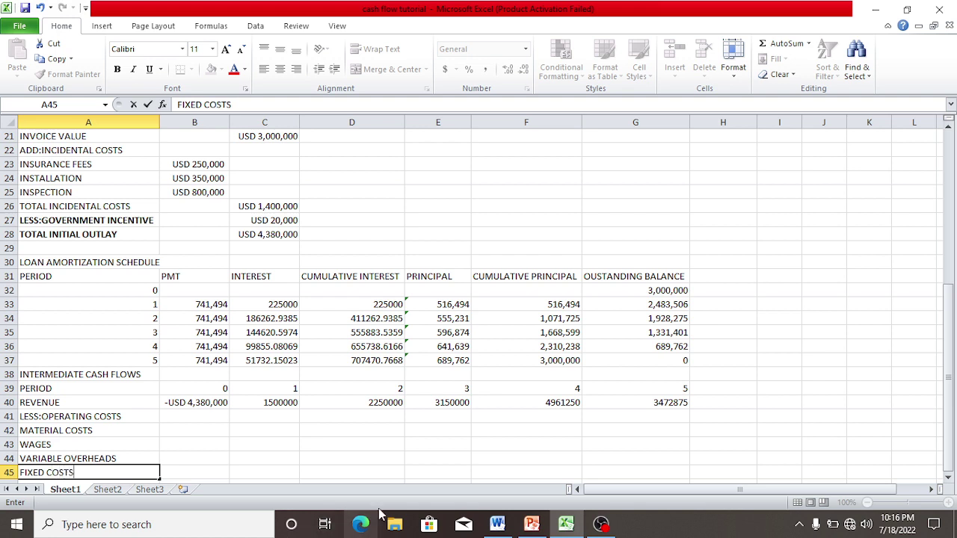
{"action": "left_click", "coordinate": [116, 473]}
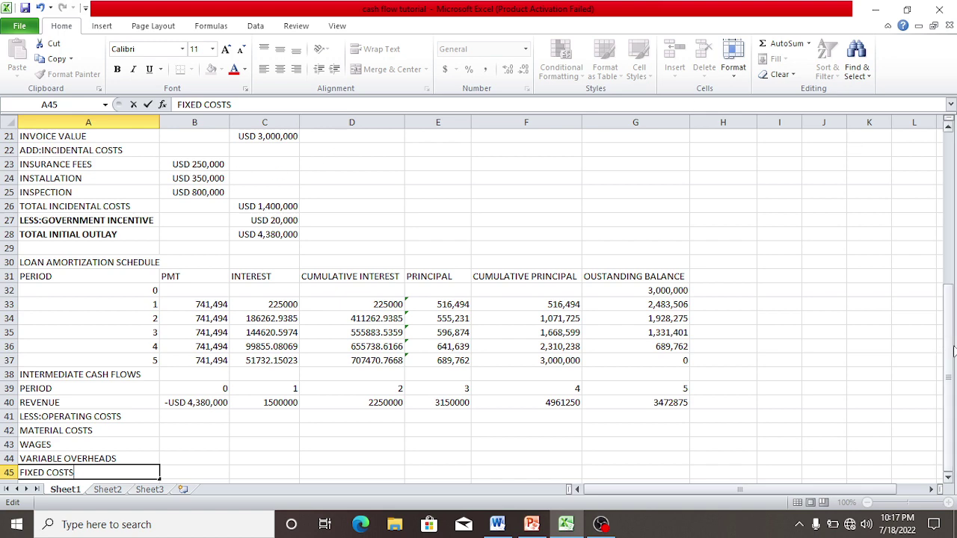
Step: Commit the FIXED COSTS label and check the 40,000 material cost input in B10
{"action": "left_click_drag", "start_coordinate": [952, 353], "coordinate": [951, 206]}
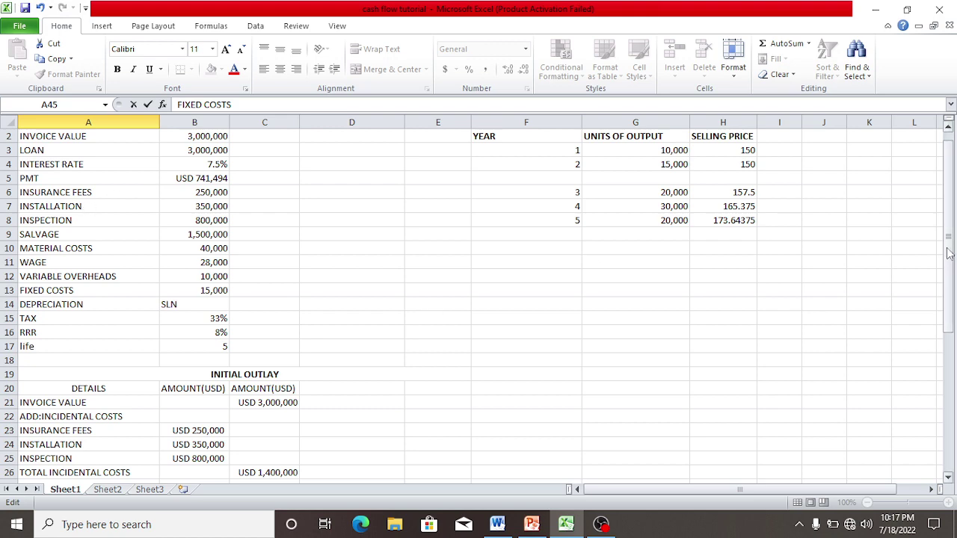
{"action": "left_click_drag", "start_coordinate": [953, 258], "coordinate": [919, 438]}
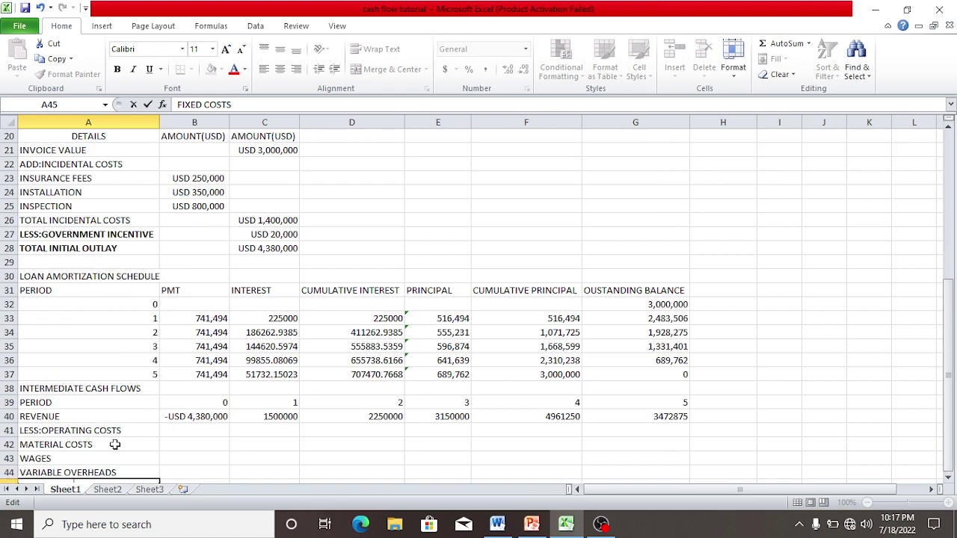
{"action": "left_click", "coordinate": [179, 445]}
{"action": "left_click", "coordinate": [253, 446]}
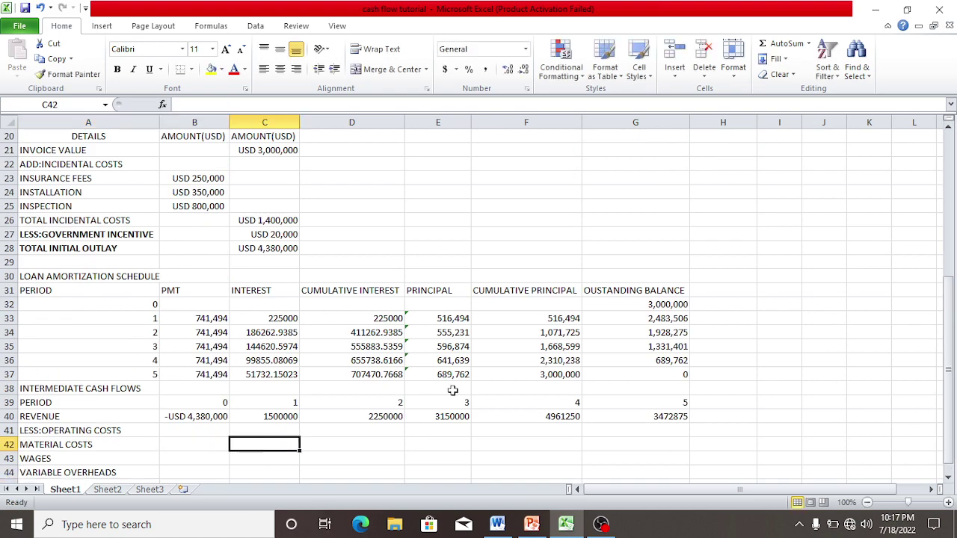
{"action": "left_click_drag", "start_coordinate": [953, 351], "coordinate": [955, 217]}
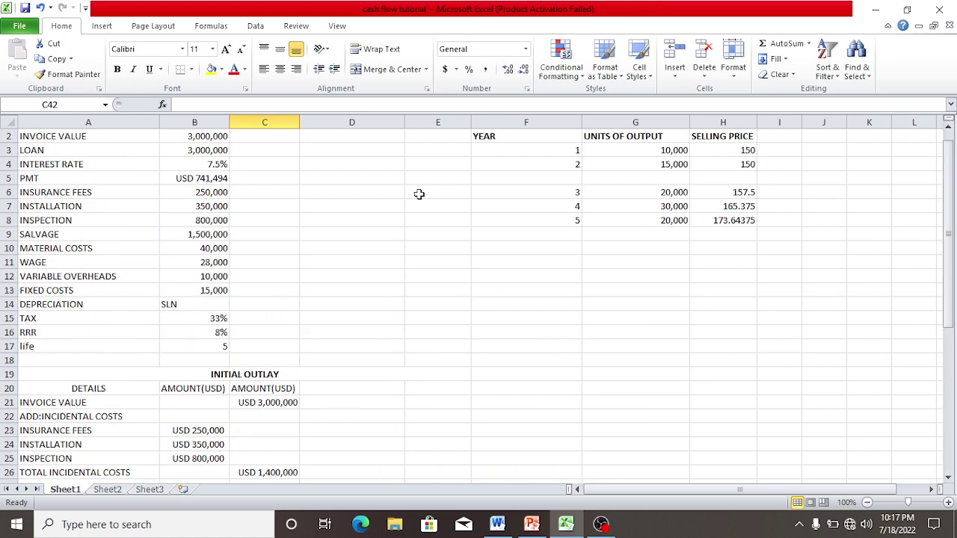
{"action": "left_click", "coordinate": [205, 250]}
Step: Enter =B10 in C42 for the period 1 material costs
{"action": "key", "text": "Down"}
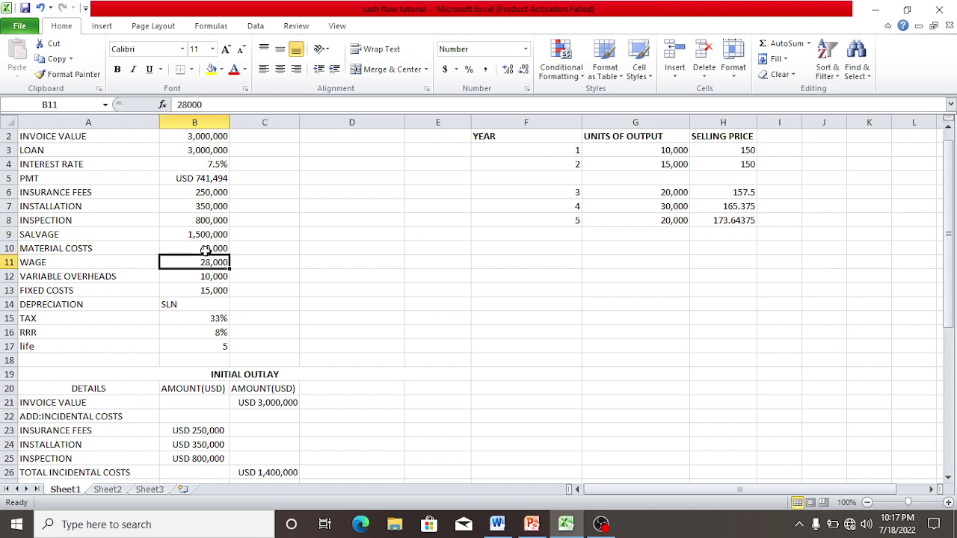
{"action": "left_click", "coordinate": [205, 249]}
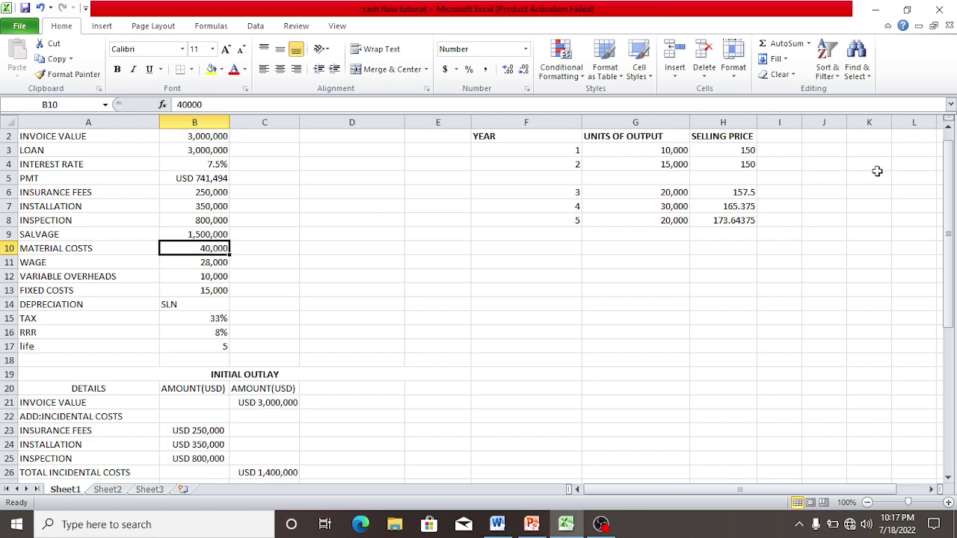
{"action": "left_click_drag", "start_coordinate": [951, 192], "coordinate": [954, 243]}
{"action": "left_click_drag", "start_coordinate": [955, 313], "coordinate": [955, 319]}
{"action": "left_click", "coordinate": [247, 445]}
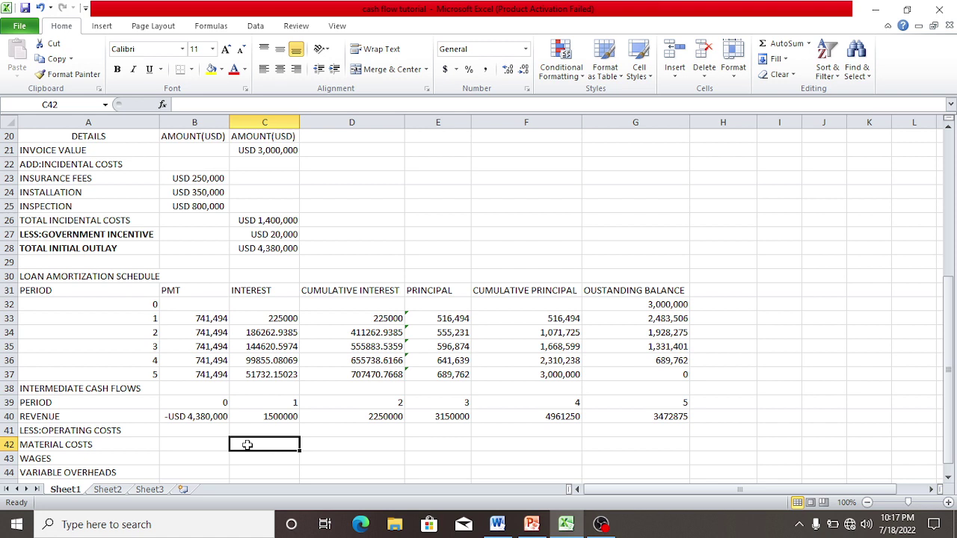
{"action": "type", "text": "="}
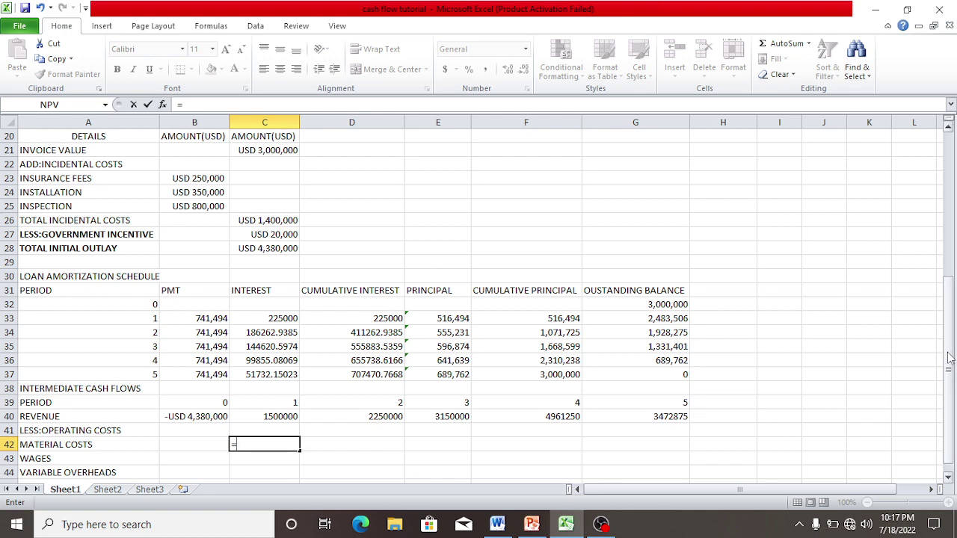
{"action": "left_click_drag", "start_coordinate": [950, 359], "coordinate": [954, 176]}
{"action": "left_click", "coordinate": [203, 260]}
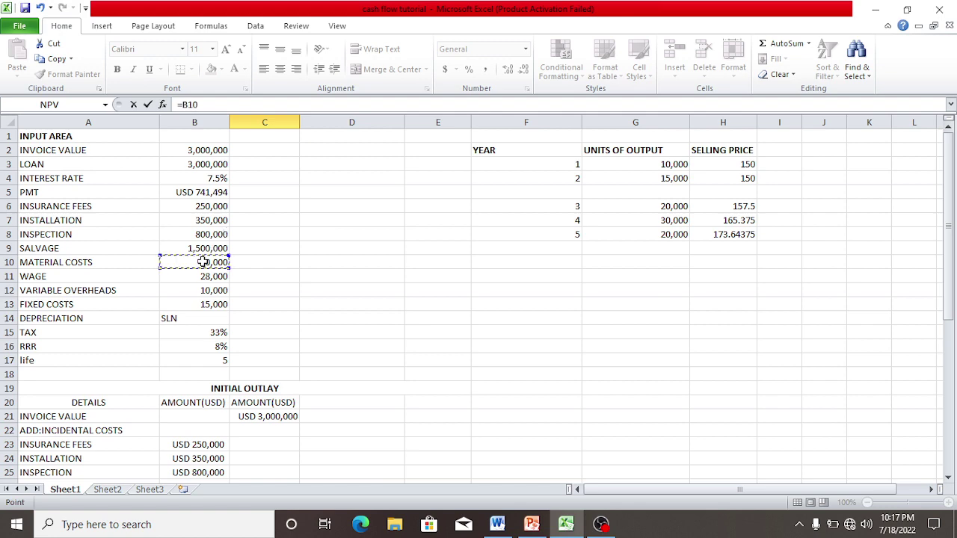
{"action": "key", "text": "Return"}
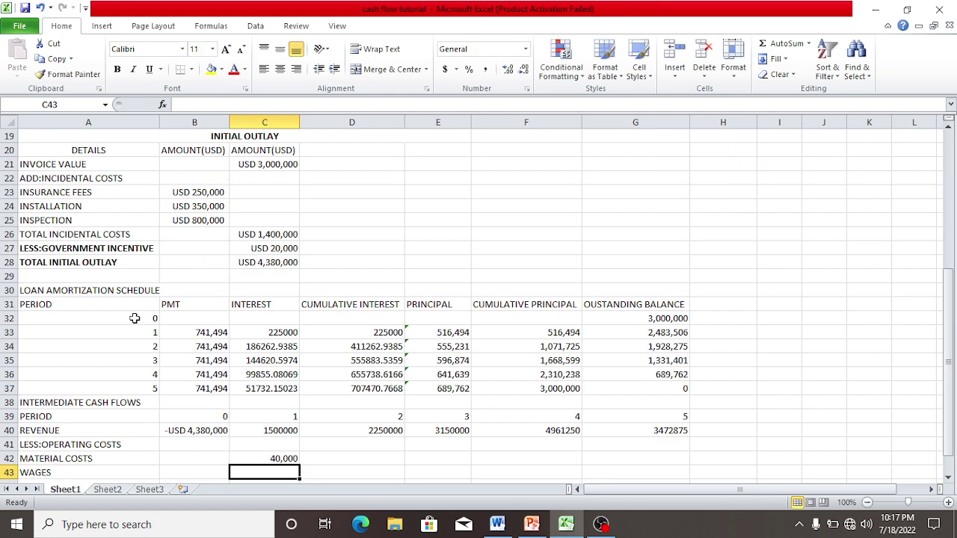
Step: Make C42 =$B$10 and fill it to G42, showing 40,000 in each period
{"action": "double_click", "coordinate": [284, 460]}
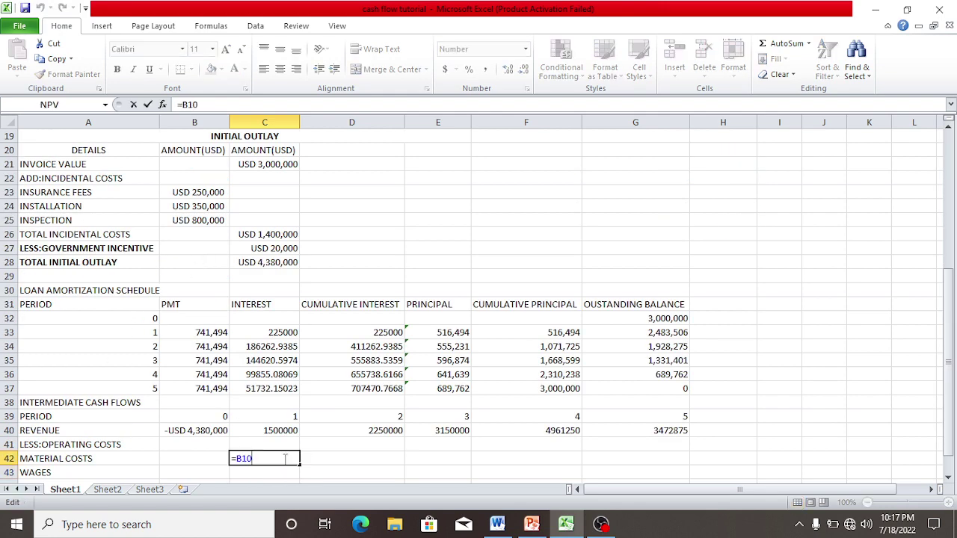
{"action": "left_click", "coordinate": [237, 458]}
{"action": "type", "text": "$"}
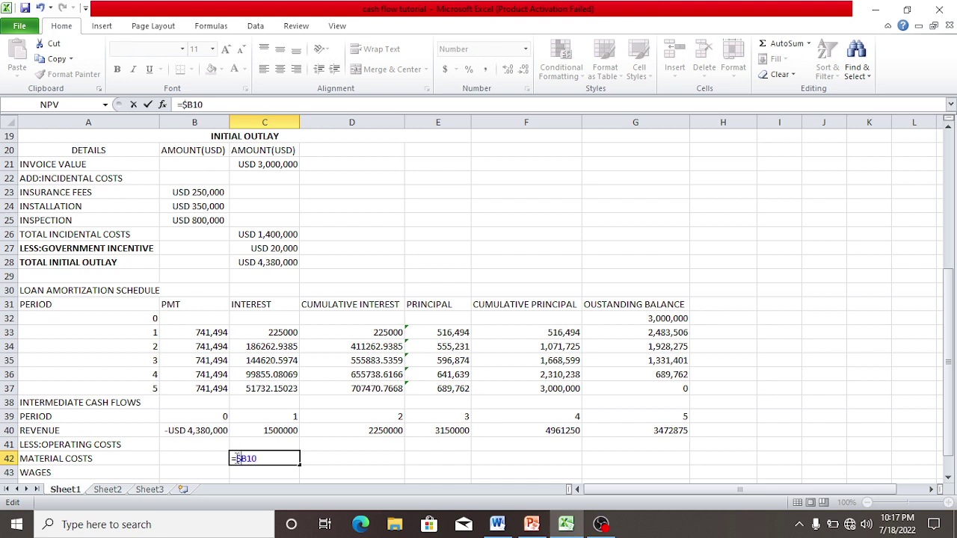
{"action": "key", "text": "Right"}
{"action": "type", "text": "$"}
{"action": "key", "text": "Return"}
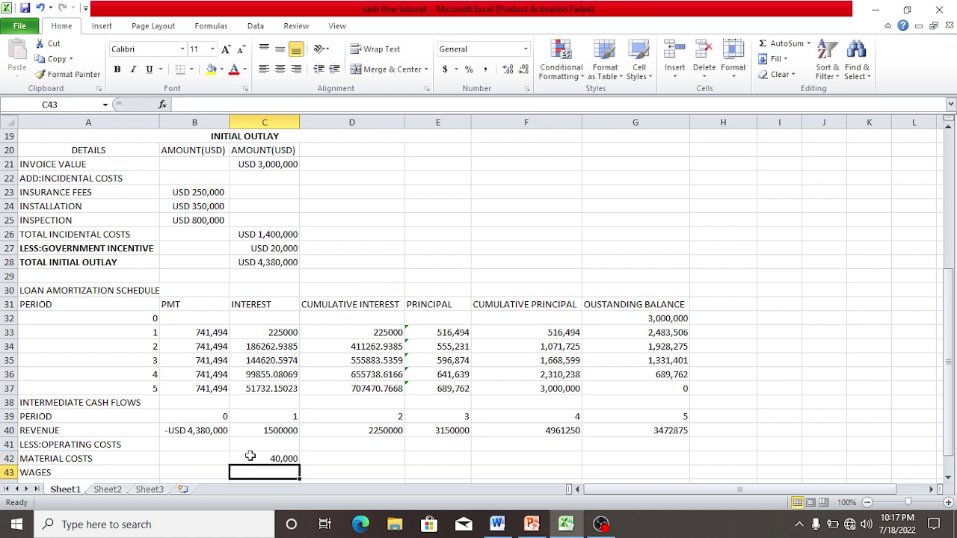
{"action": "left_click", "coordinate": [251, 456]}
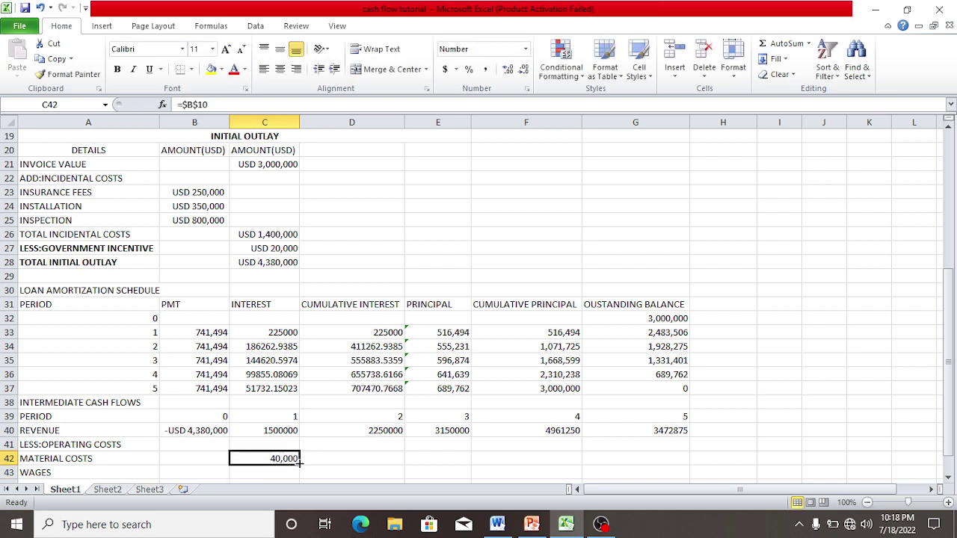
{"action": "left_click_drag", "start_coordinate": [299, 463], "coordinate": [664, 468]}
{"action": "left_click", "coordinate": [707, 458]}
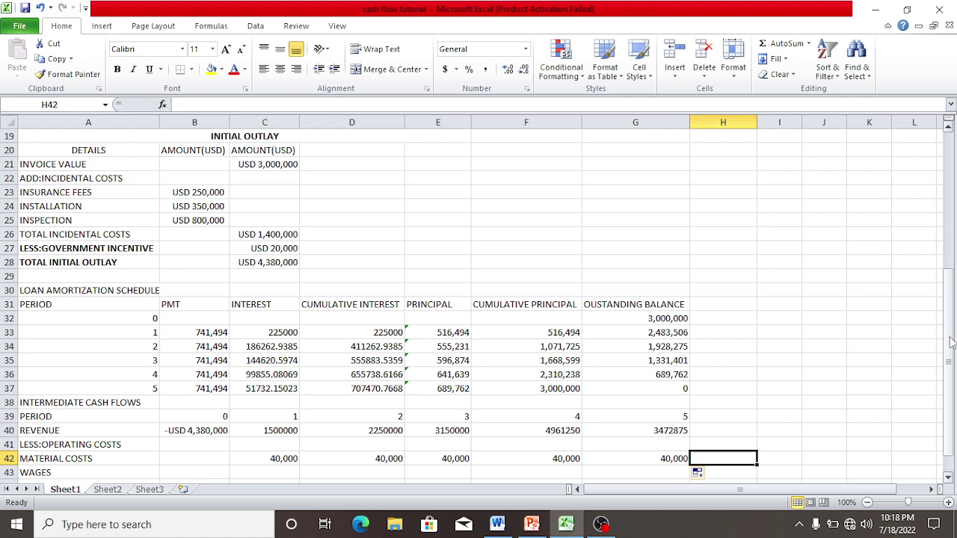
Step: Enter =B11 in C43 to link period 1 wages to the wage input
{"action": "left_click", "coordinate": [279, 469]}
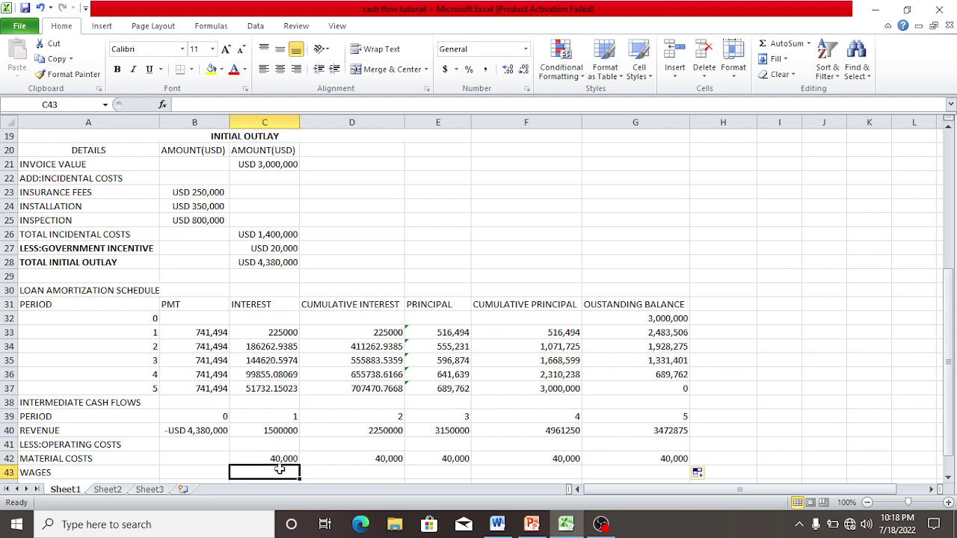
{"action": "type", "text": "="}
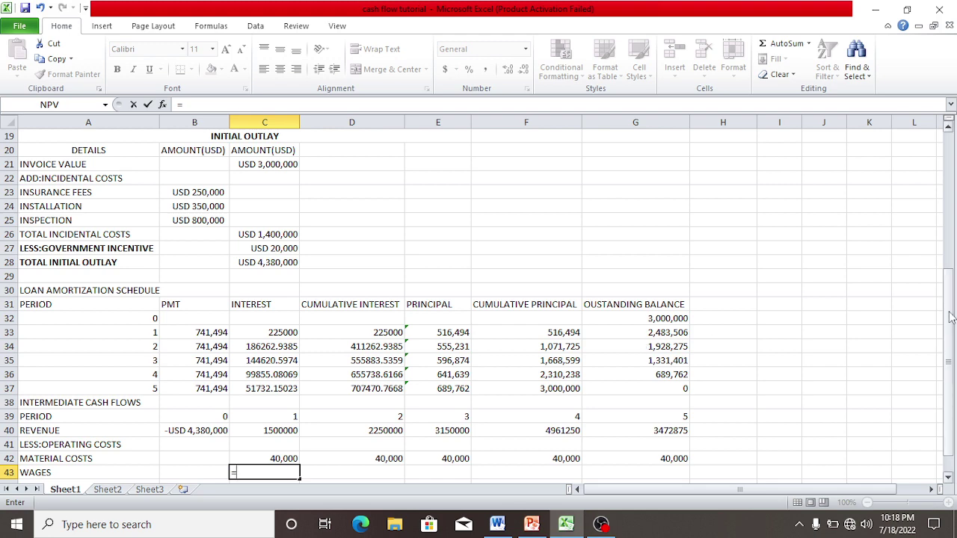
{"action": "left_click_drag", "start_coordinate": [950, 317], "coordinate": [950, 225]}
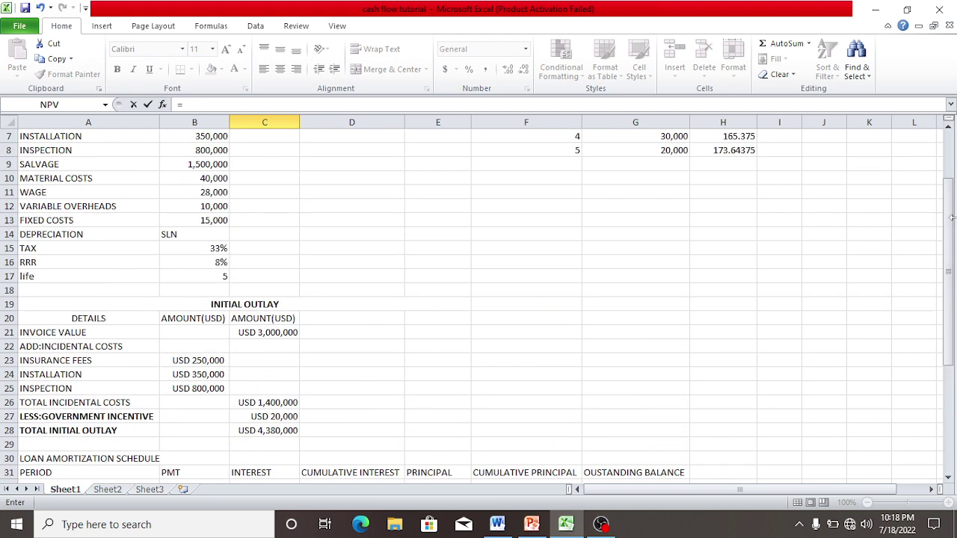
{"action": "left_click", "coordinate": [219, 192]}
{"action": "key", "text": "Return"}
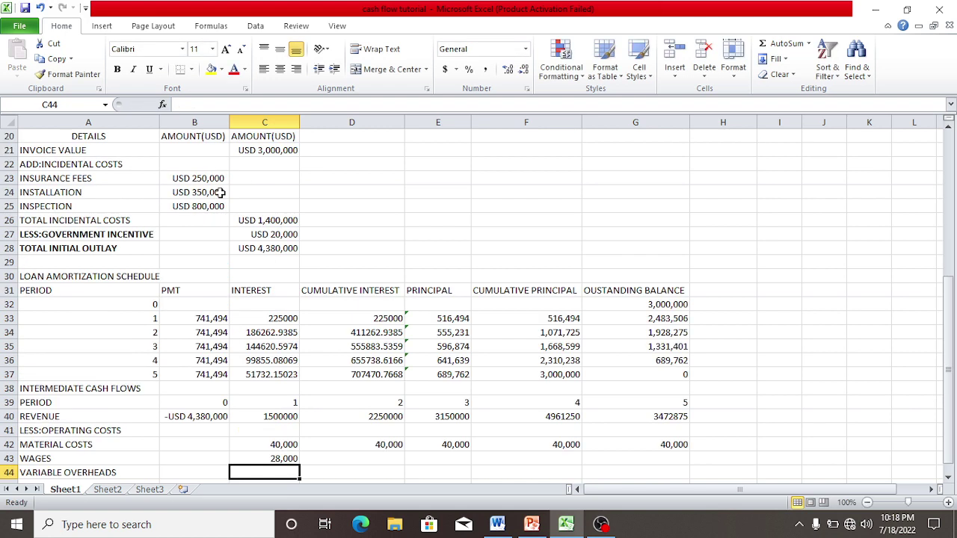
Step: Change C43 to =$B$11 and fill it to G43, showing 28,000 each period
{"action": "left_click", "coordinate": [273, 459]}
{"action": "double_click", "coordinate": [274, 459]}
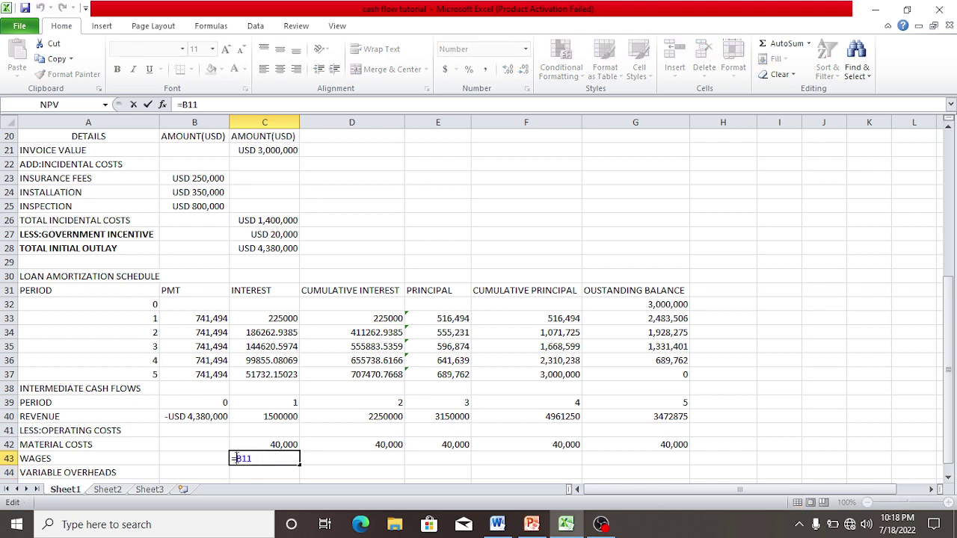
{"action": "type", "text": "$"}
{"action": "key", "text": "Right"}
{"action": "type", "text": "$"}
{"action": "left_click", "coordinate": [353, 459]}
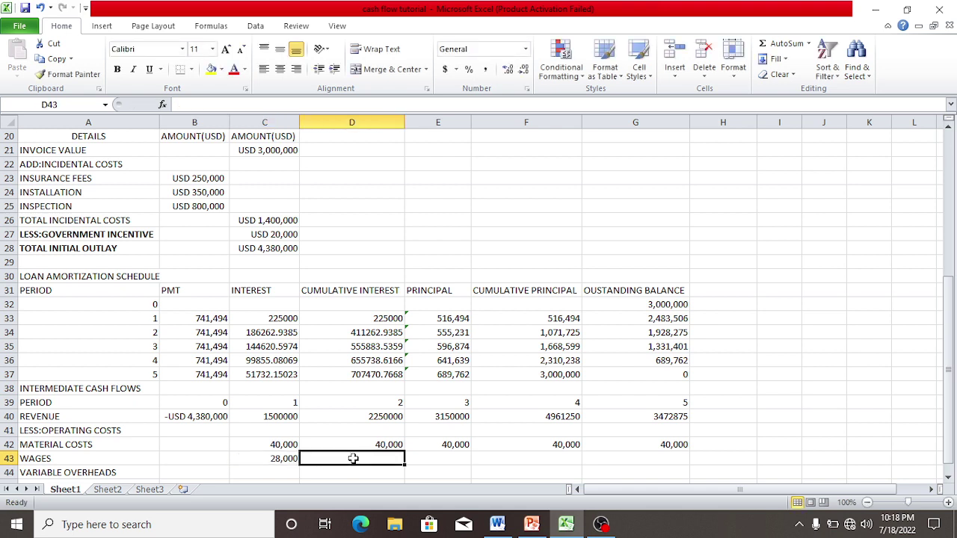
{"action": "left_click", "coordinate": [284, 457]}
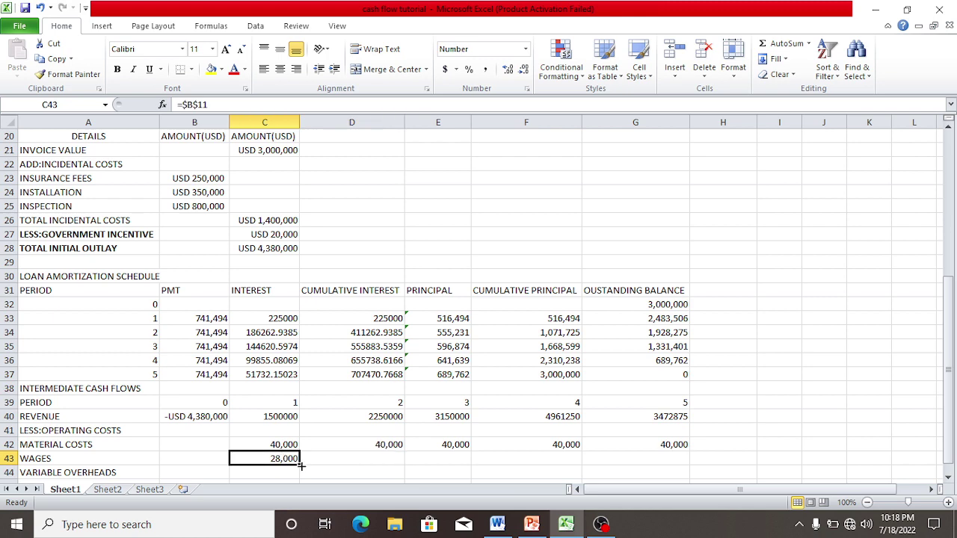
{"action": "left_click_drag", "start_coordinate": [300, 464], "coordinate": [636, 454]}
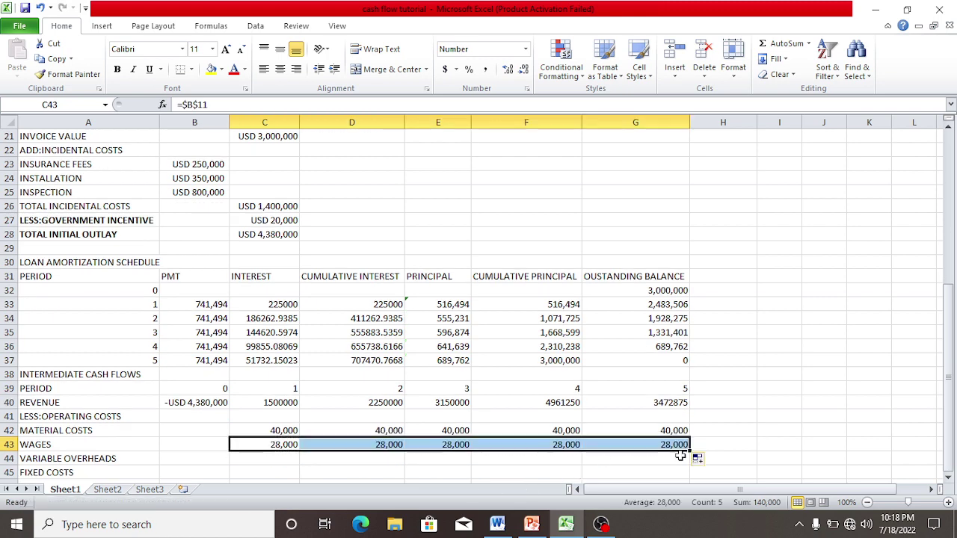
{"action": "left_click", "coordinate": [262, 463]}
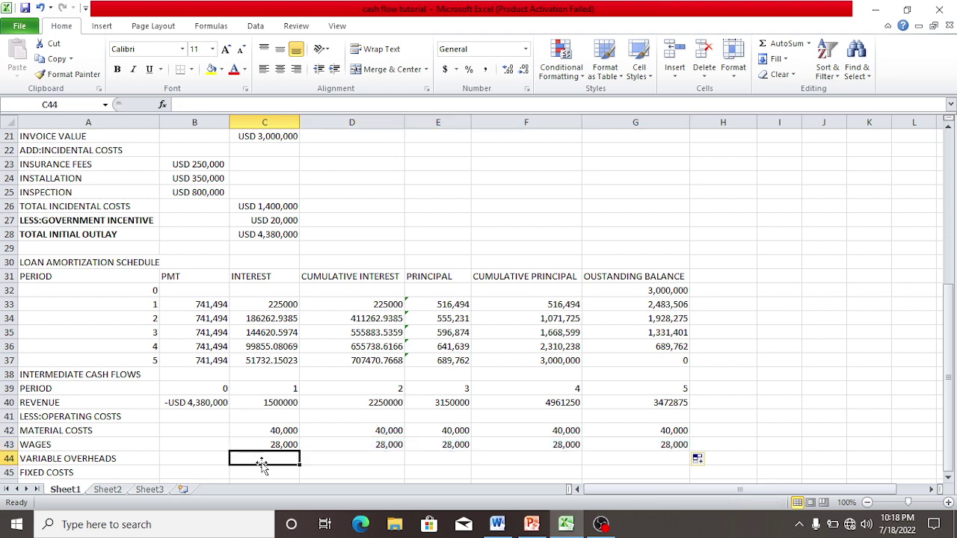
Step: Enter =B12 in C44 and fill it across the VARIABLE OVERHEADS row
{"action": "type", "text": "="}
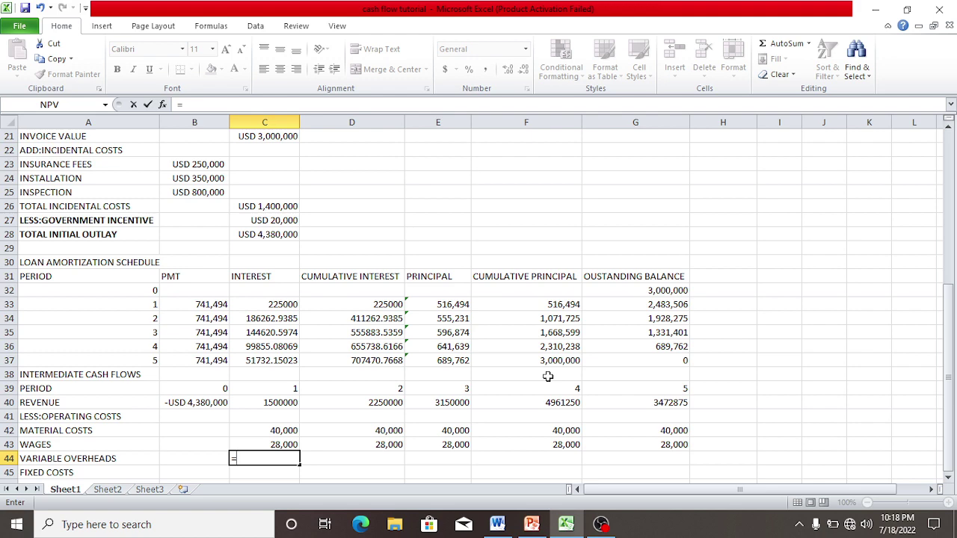
{"action": "left_click_drag", "start_coordinate": [953, 309], "coordinate": [953, 178]}
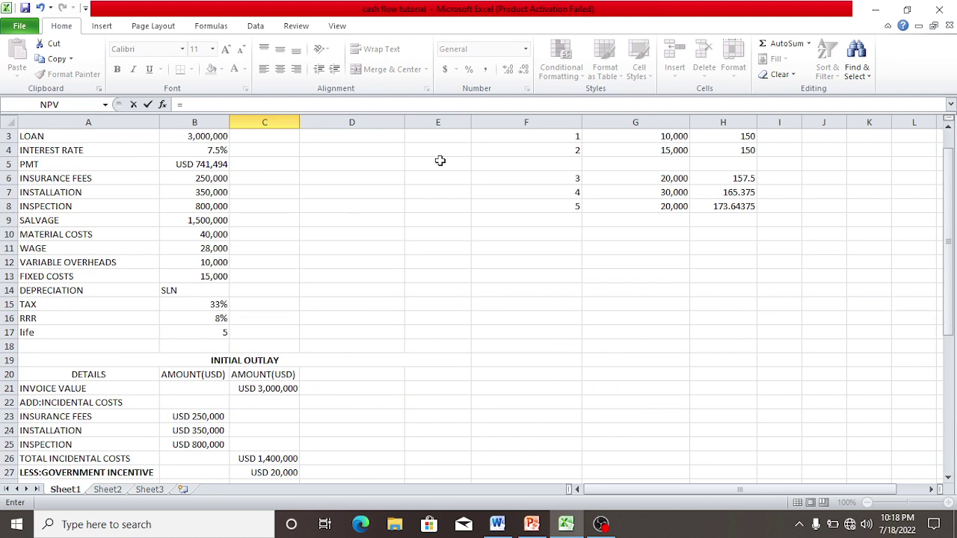
{"action": "left_click", "coordinate": [211, 263]}
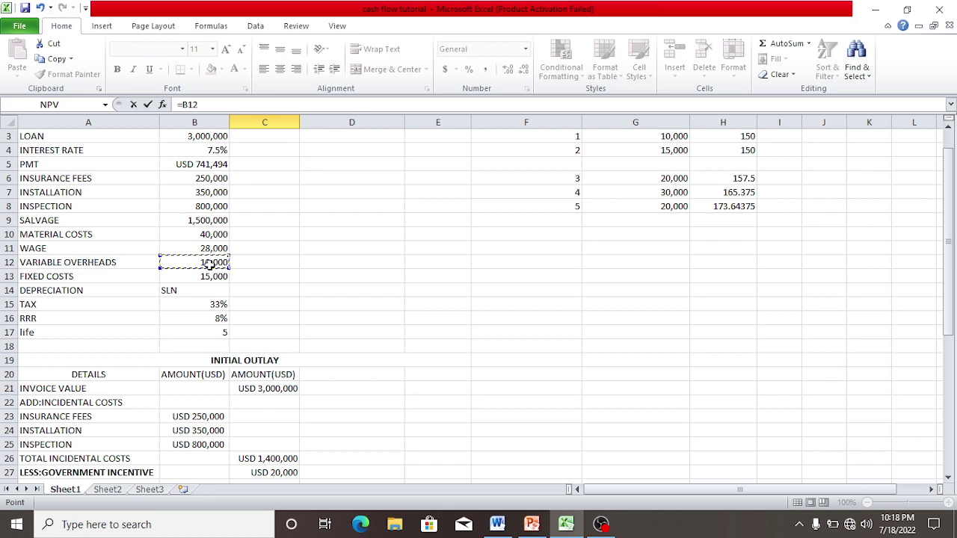
{"action": "key", "text": "Return"}
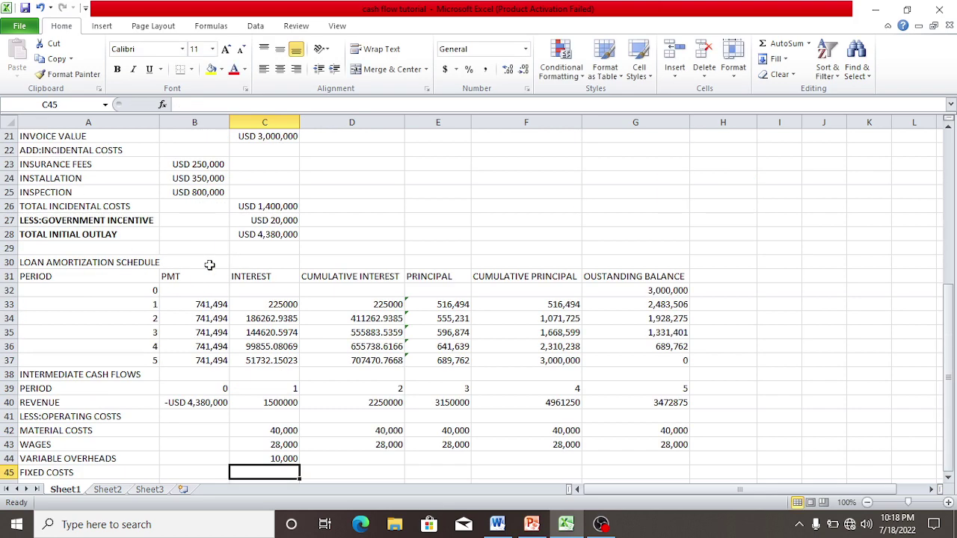
{"action": "left_click", "coordinate": [291, 458]}
{"action": "left_click_drag", "start_coordinate": [300, 466], "coordinate": [658, 462]}
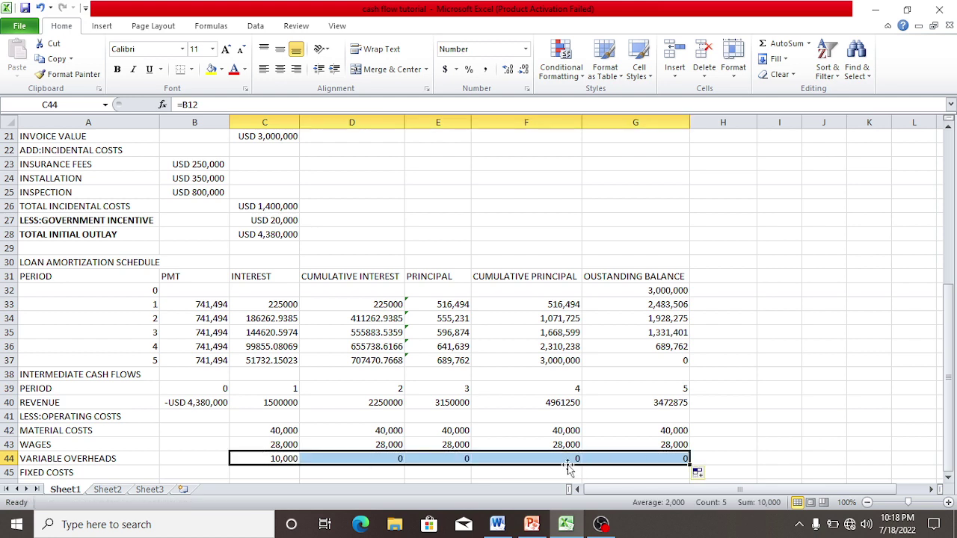
Step: Change C44 to =$B$12 and refill it to G44, showing 10,000 each period
{"action": "double_click", "coordinate": [282, 459]}
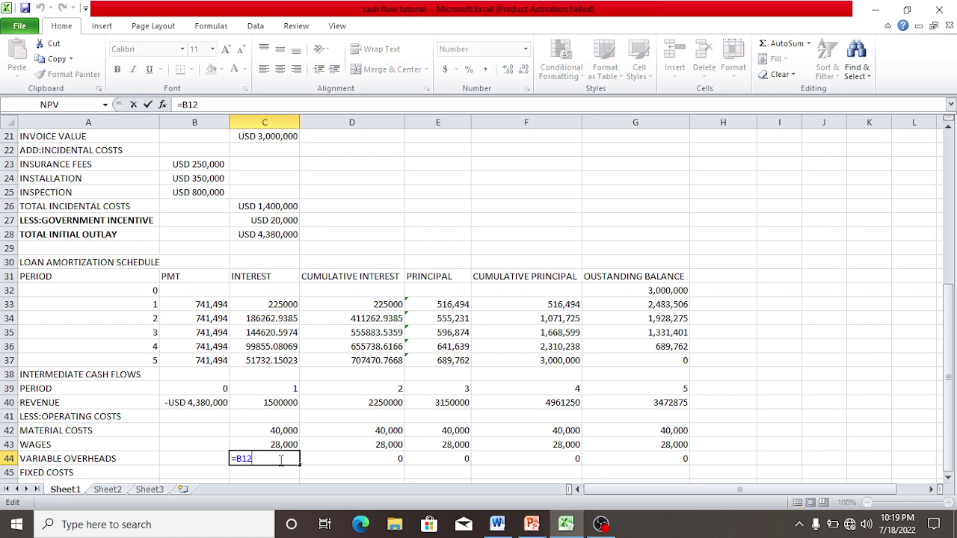
{"action": "left_click", "coordinate": [236, 458]}
{"action": "type", "text": "$"}
{"action": "key", "text": "Right"}
{"action": "type", "text": "$"}
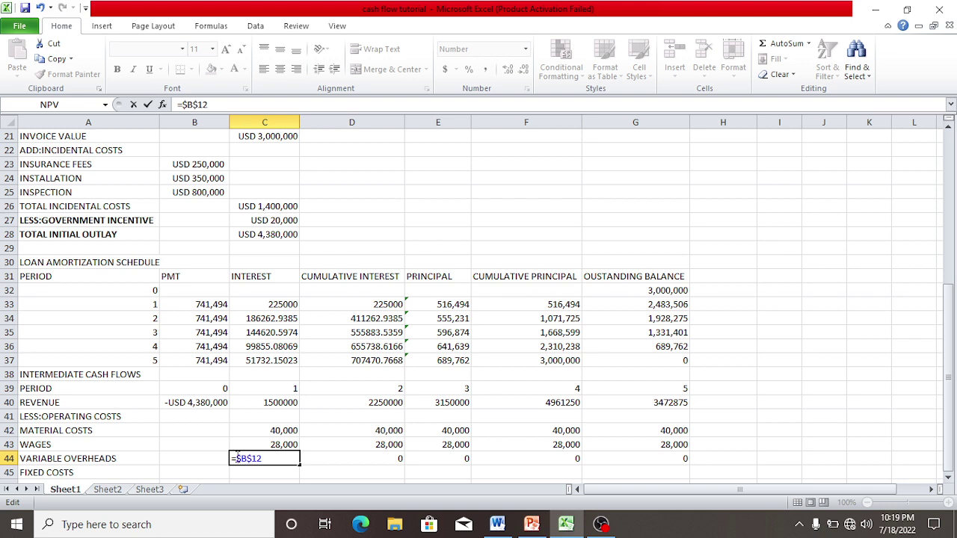
{"action": "left_click", "coordinate": [339, 453]}
{"action": "left_click", "coordinate": [263, 457]}
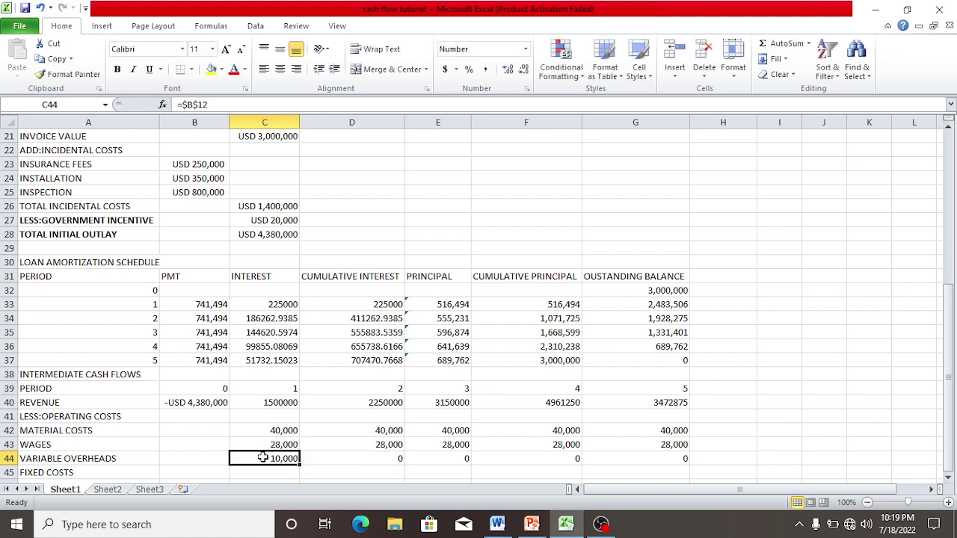
{"action": "left_click_drag", "start_coordinate": [300, 464], "coordinate": [690, 446]}
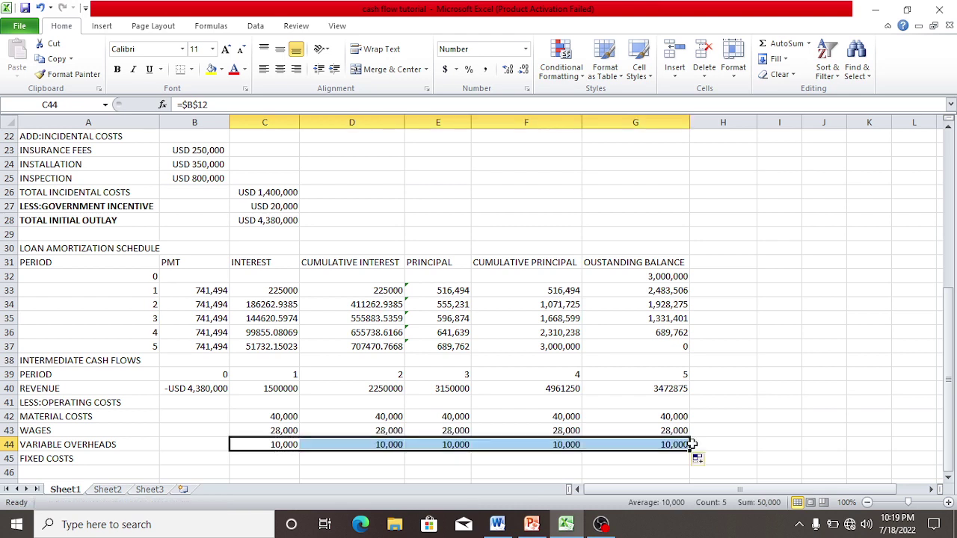
Step: Link C45, the first FIXED COSTS period, to the fixed costs input in B13
{"action": "left_click", "coordinate": [249, 461]}
{"action": "type", "text": "="}
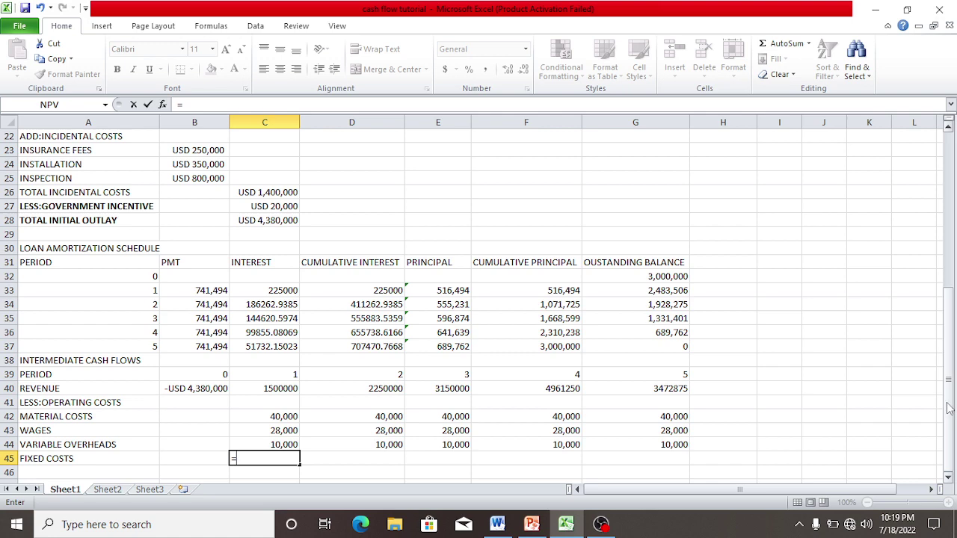
{"action": "left_click_drag", "start_coordinate": [949, 408], "coordinate": [606, 227]}
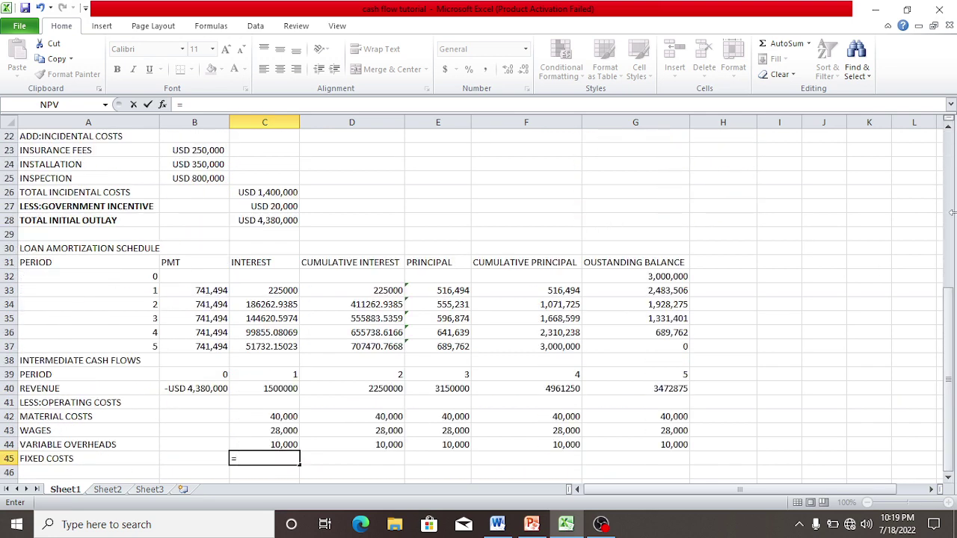
{"action": "left_click_drag", "start_coordinate": [953, 335], "coordinate": [952, 340]}
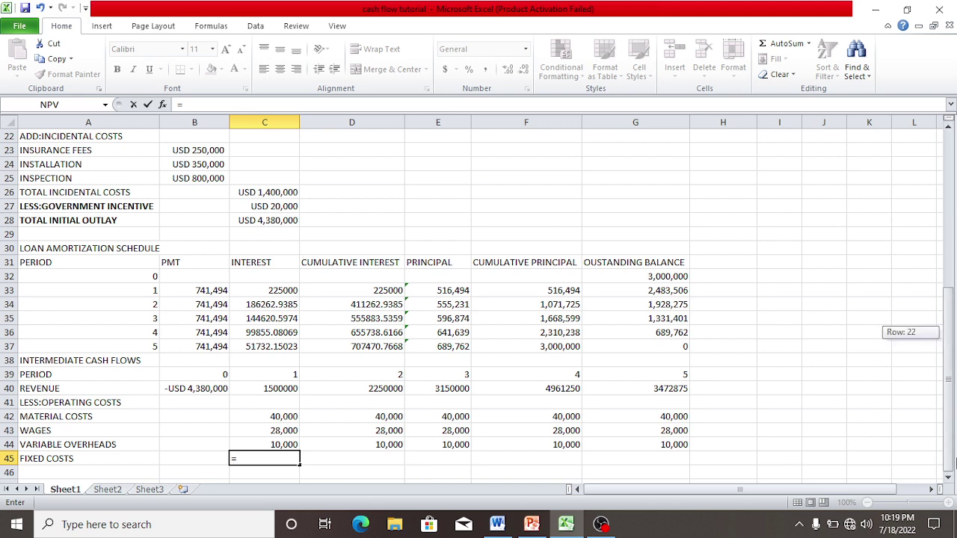
{"action": "left_click_drag", "start_coordinate": [951, 432], "coordinate": [951, 178]}
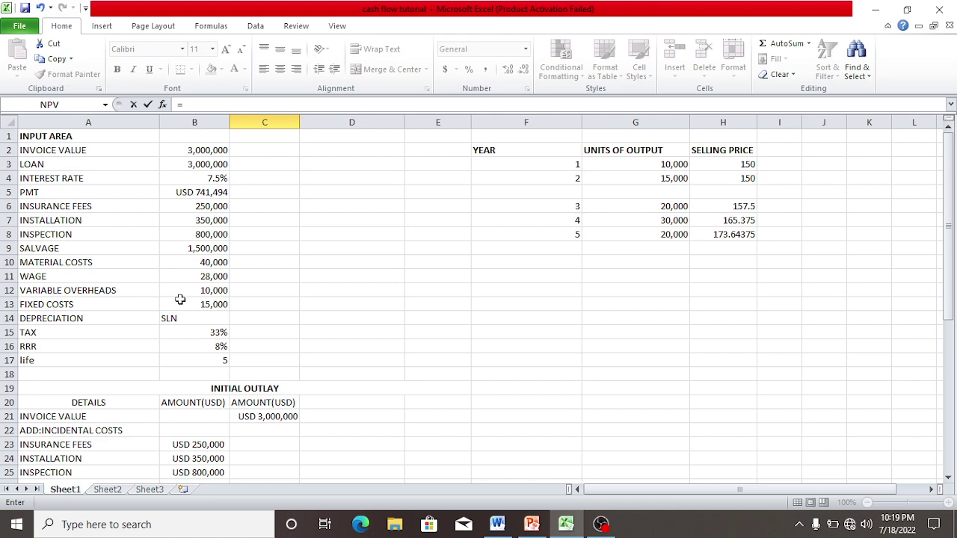
{"action": "left_click", "coordinate": [203, 304]}
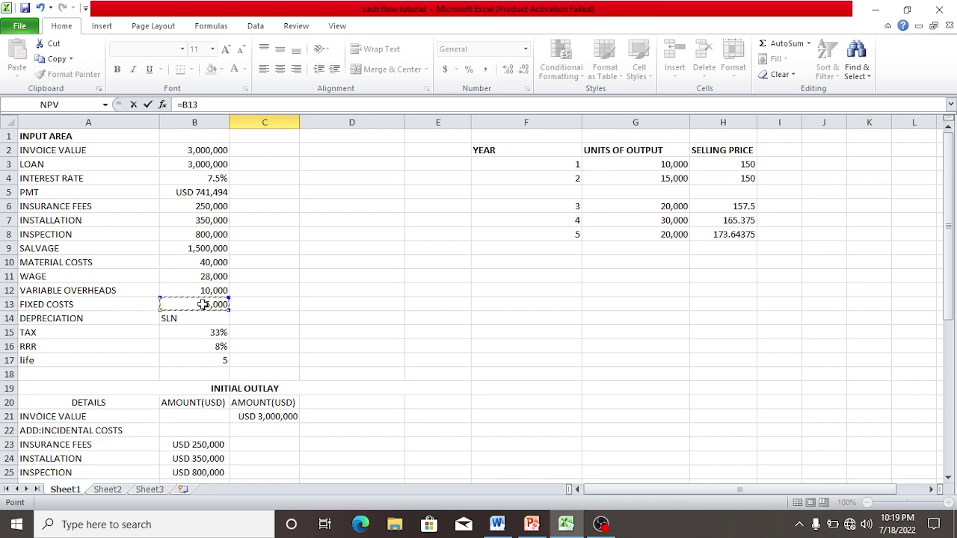
{"action": "key", "text": "Return"}
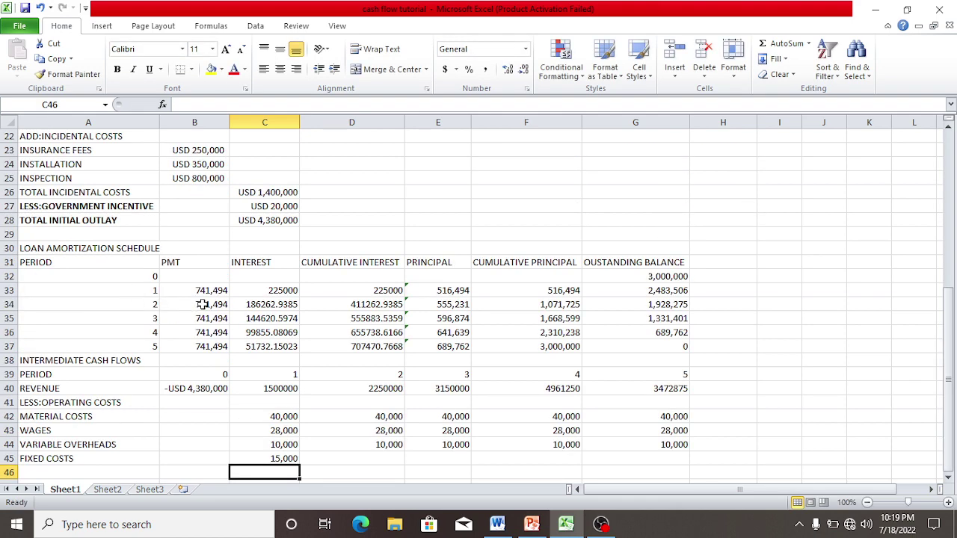
Step: Make C45's formula =$B$13 and fill it across to G45, showing 15,000
{"action": "left_click", "coordinate": [270, 456]}
{"action": "double_click", "coordinate": [269, 457]}
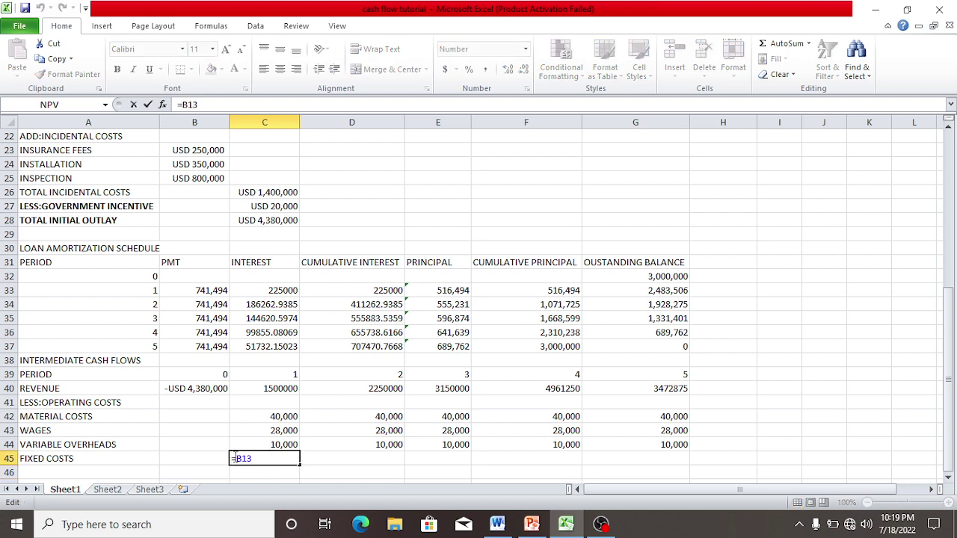
{"action": "left_click", "coordinate": [235, 458]}
{"action": "type", "text": "$"}
{"action": "key", "text": "Right"}
{"action": "type", "text": "$"}
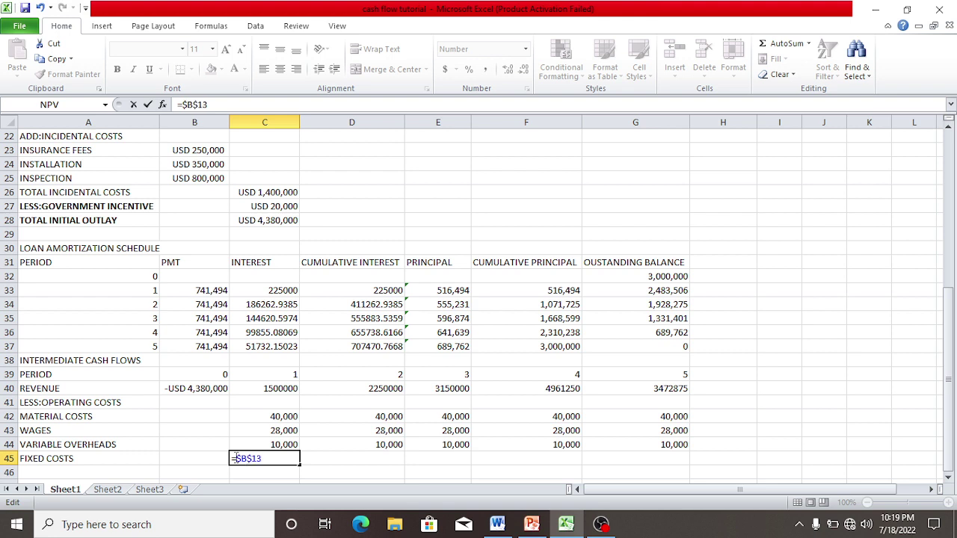
{"action": "key", "text": "Return"}
{"action": "left_click", "coordinate": [238, 456]}
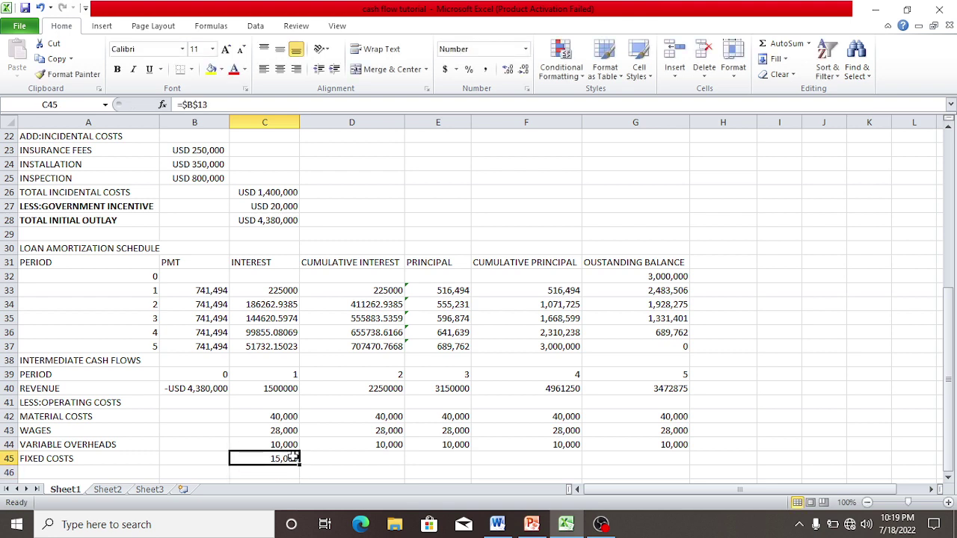
{"action": "left_click_drag", "start_coordinate": [300, 465], "coordinate": [668, 466]}
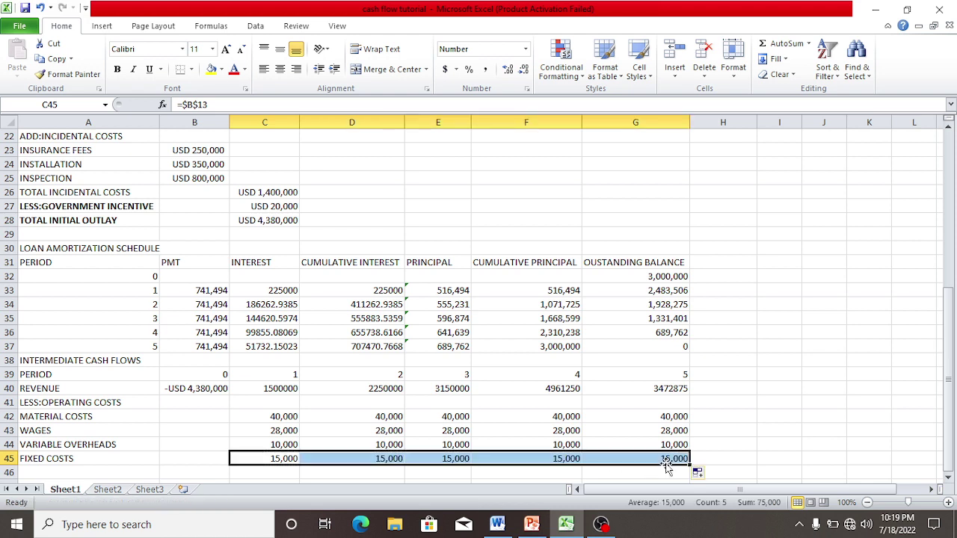
Step: Enter the label EBIDT in cell A46 below FIXED COSTS
{"action": "left_click", "coordinate": [73, 473]}
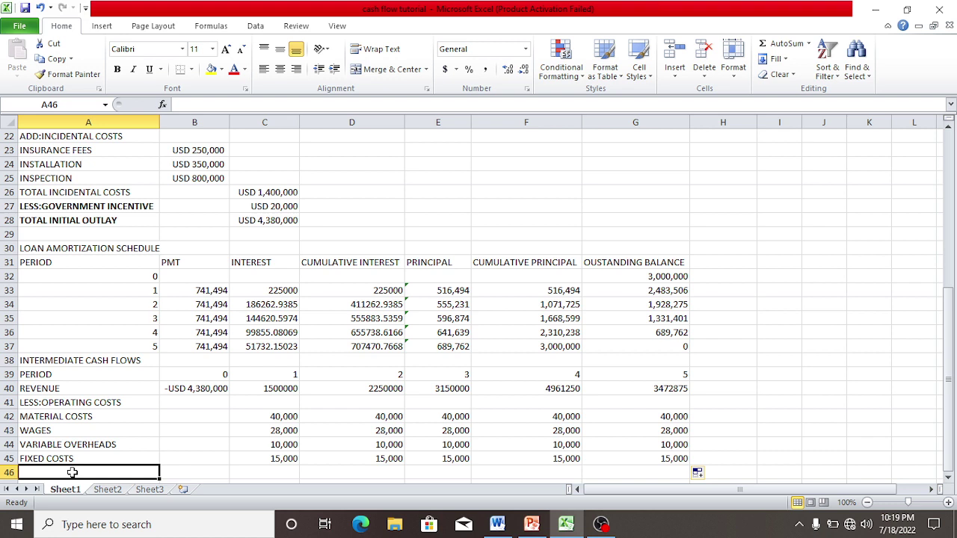
{"action": "type", "text": "E"}
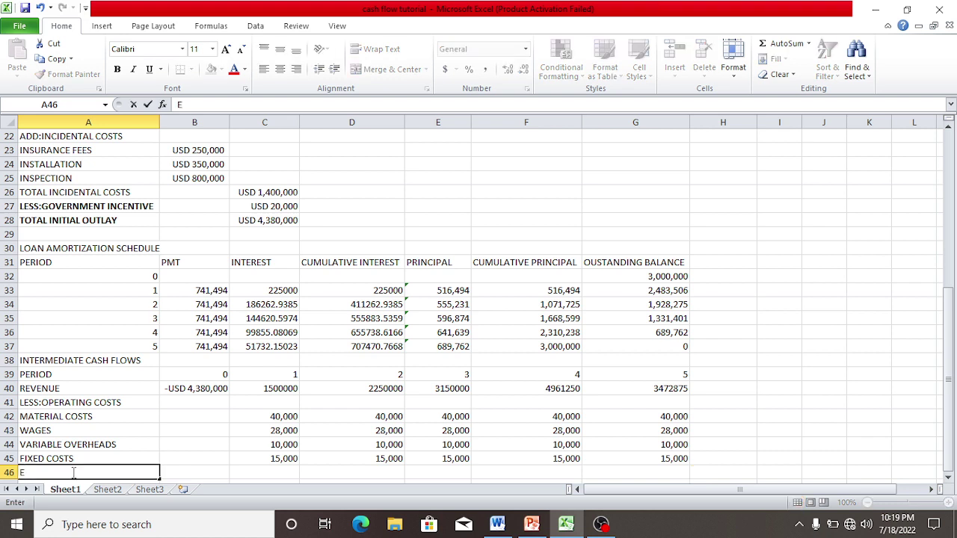
{"action": "type", "text": "BIDT"}
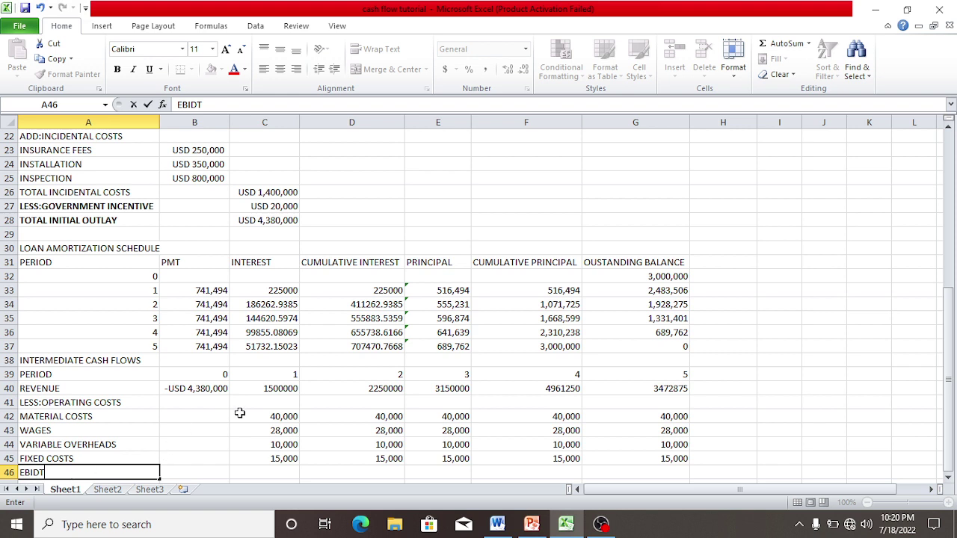
Step: Label A46 EBIDT and start C46's formula as revenue C40 minus SUM
{"action": "left_click", "coordinate": [199, 386]}
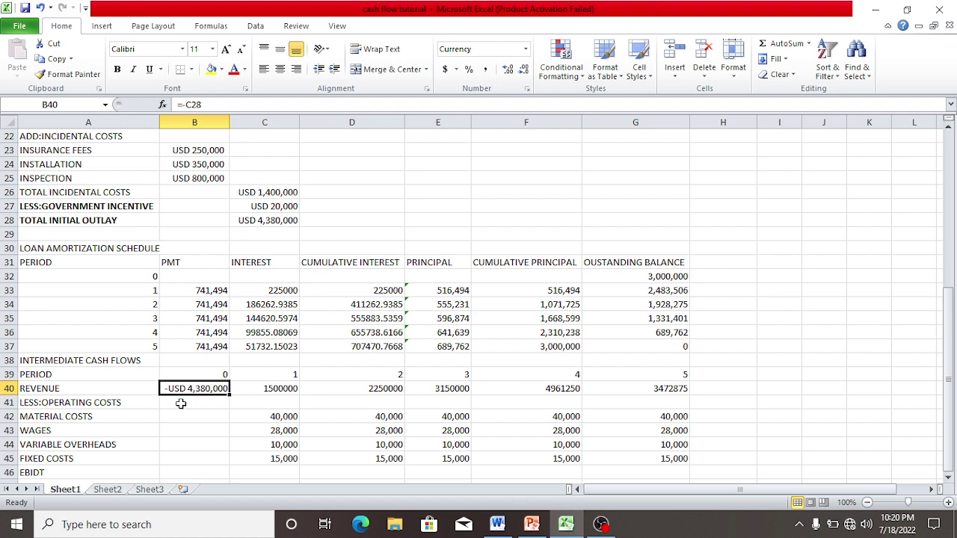
{"action": "left_click", "coordinate": [179, 473]}
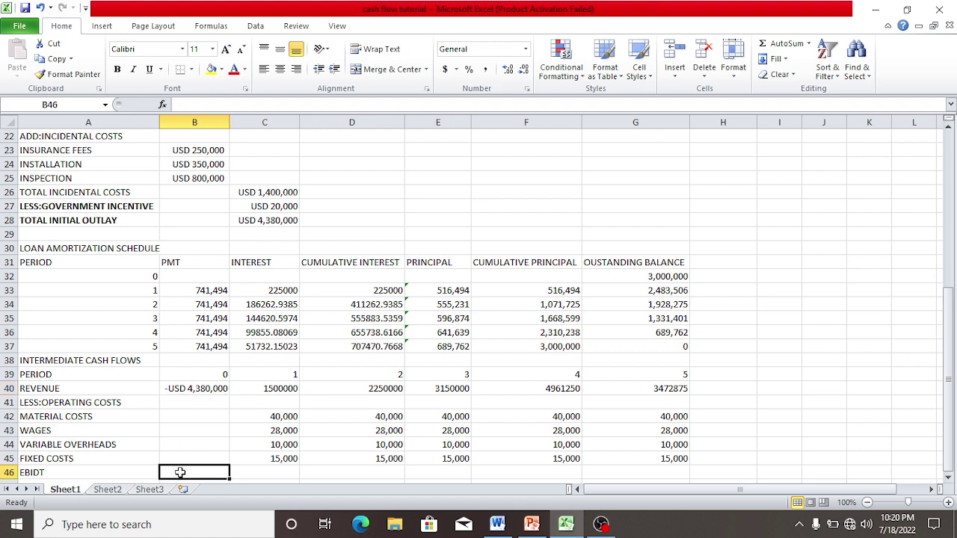
{"action": "left_click", "coordinate": [257, 471]}
{"action": "type", "text": "="}
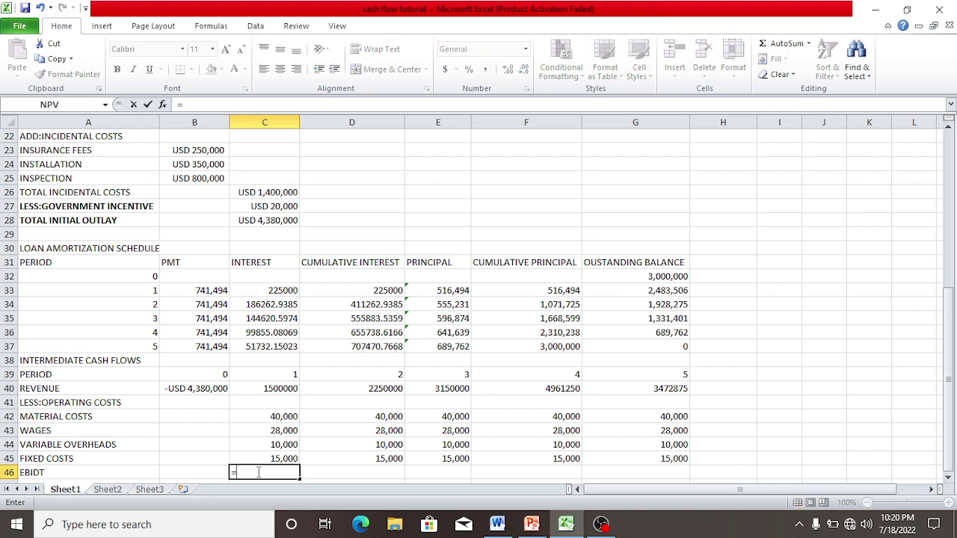
{"action": "left_click", "coordinate": [271, 388]}
{"action": "type", "text": "-"}
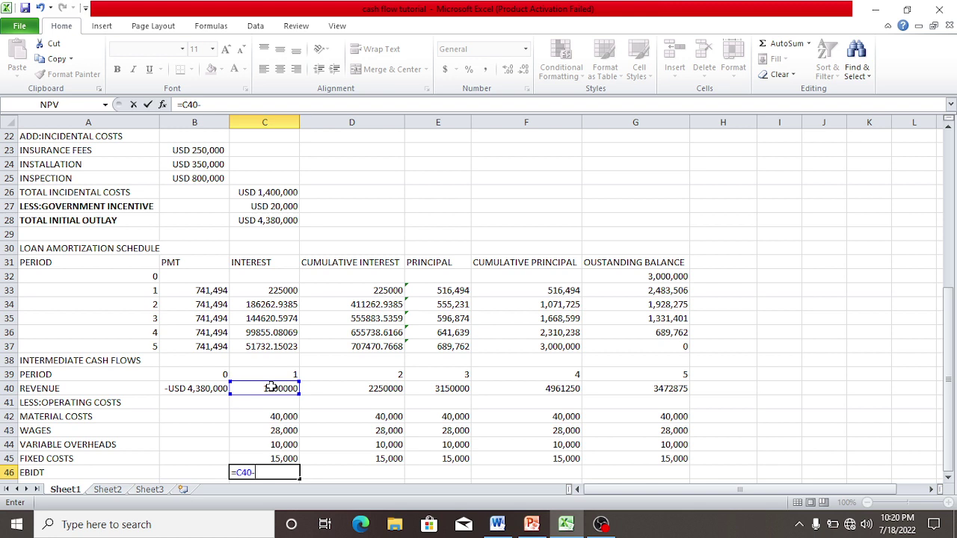
{"action": "type", "text": "SU"}
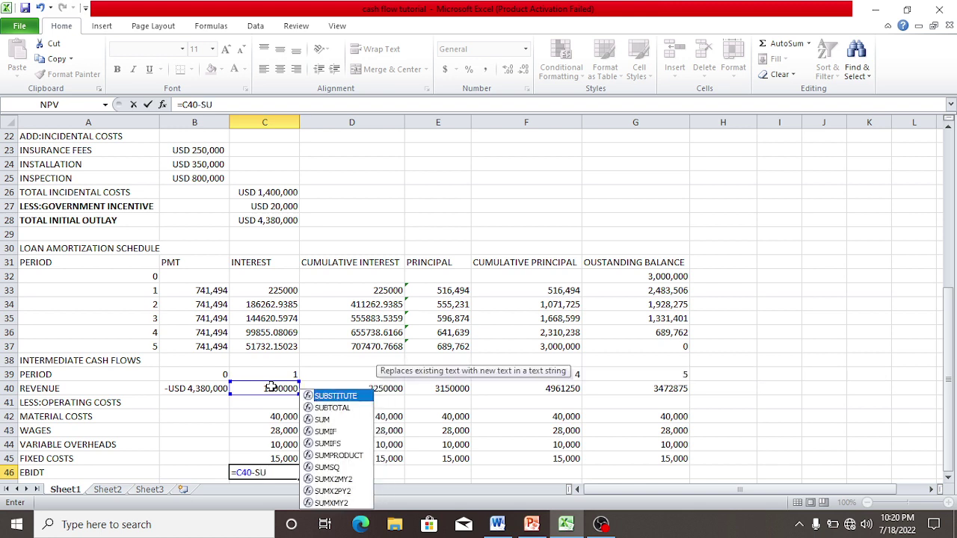
{"action": "type", "text": "M"}
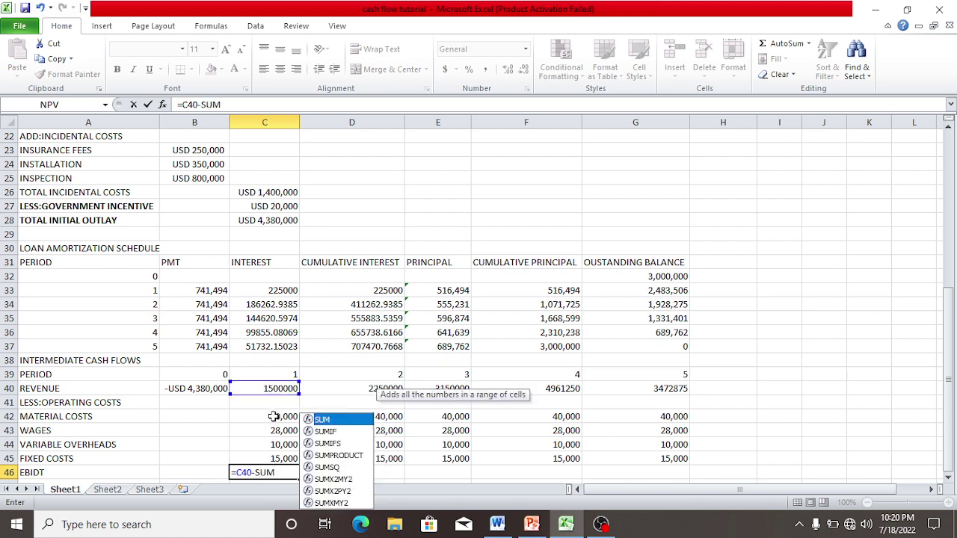
Step: Complete C46 as =C40-SUM(C42:C45), giving 1,407,000
{"action": "left_click", "coordinate": [274, 416]}
{"action": "left_click_drag", "start_coordinate": [273, 416], "coordinate": [284, 447]}
{"action": "double_click", "coordinate": [272, 473]}
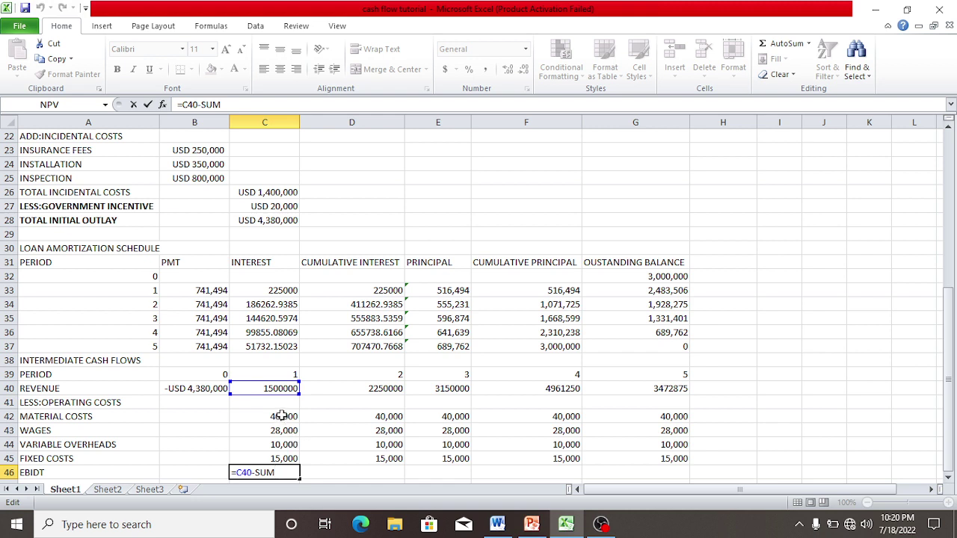
{"action": "type", "text": "("}
{"action": "left_click_drag", "start_coordinate": [281, 416], "coordinate": [280, 457]}
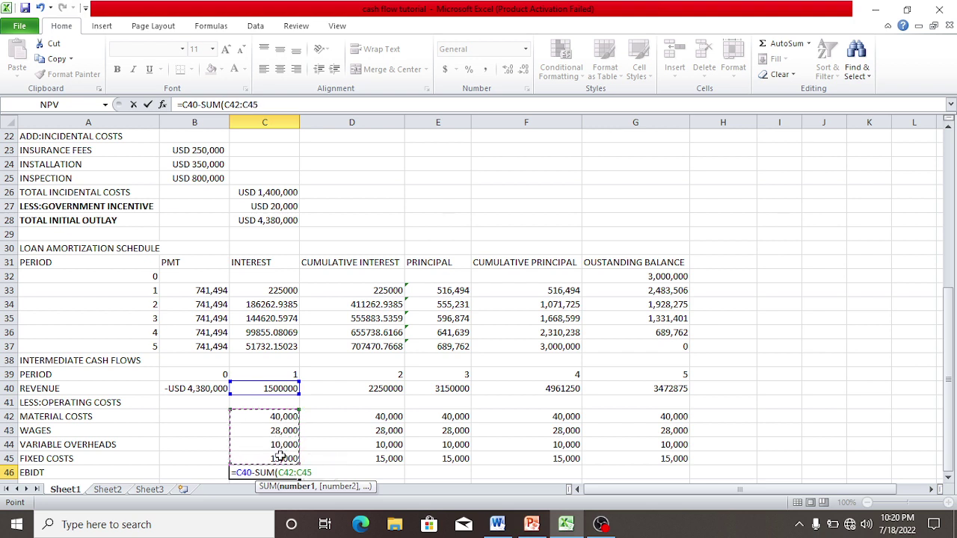
{"action": "type", "text": ")"}
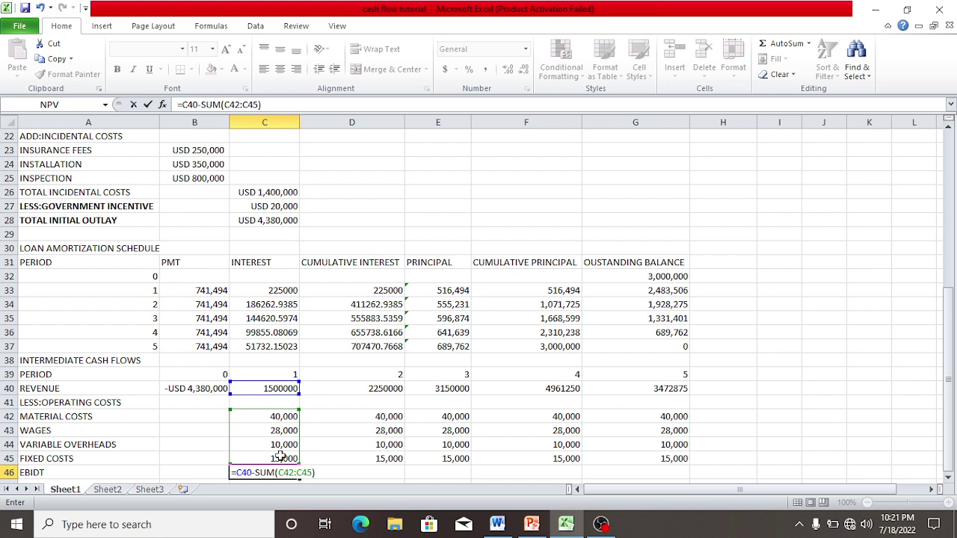
{"action": "key", "text": "Return"}
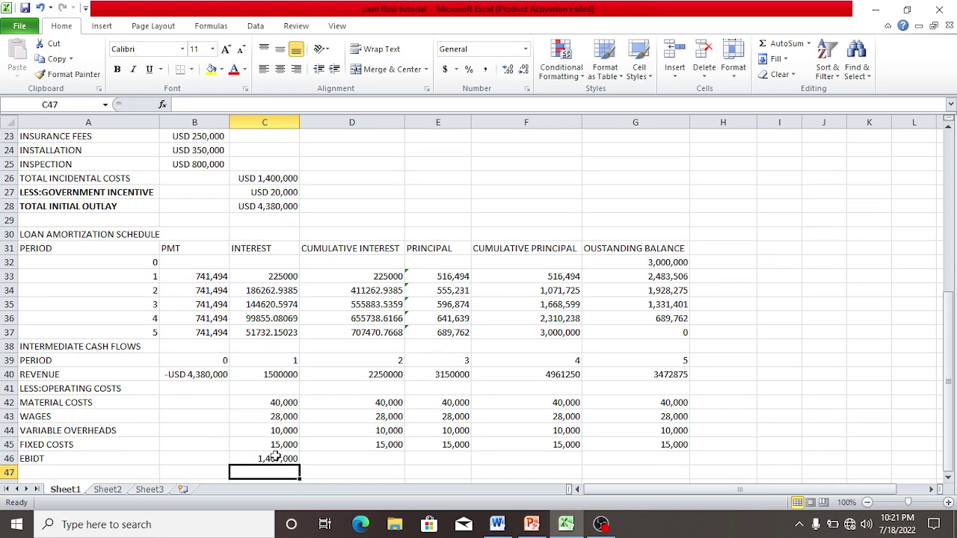
Step: Copy C46's EBIDT formula across B46:G46, from -4,380,000 to 3,379,875
{"action": "left_click", "coordinate": [278, 458]}
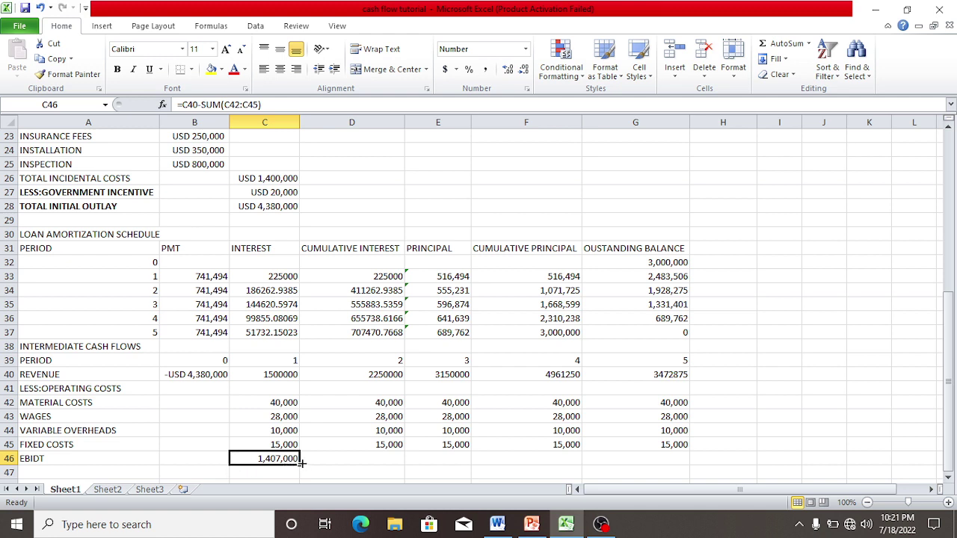
{"action": "left_click_drag", "start_coordinate": [300, 463], "coordinate": [691, 461]}
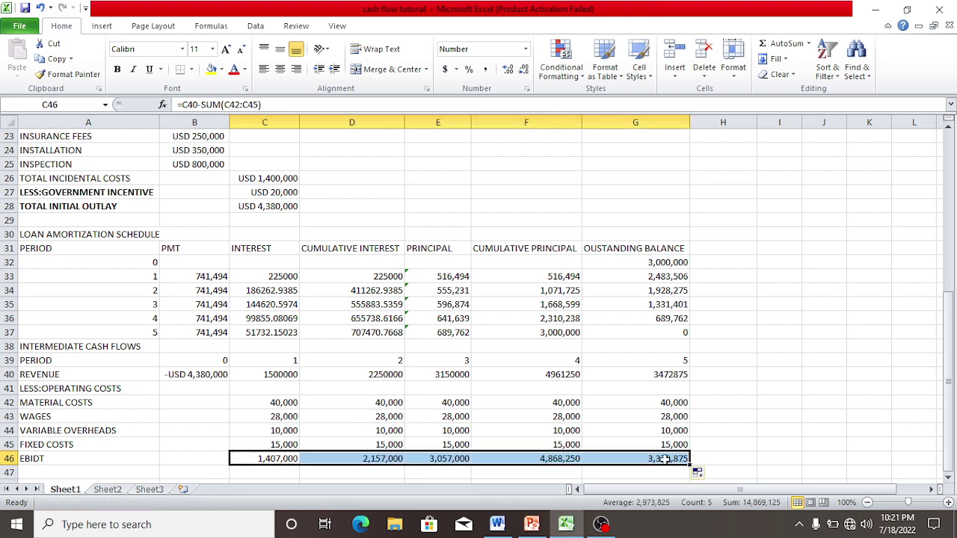
{"action": "left_click", "coordinate": [232, 462]}
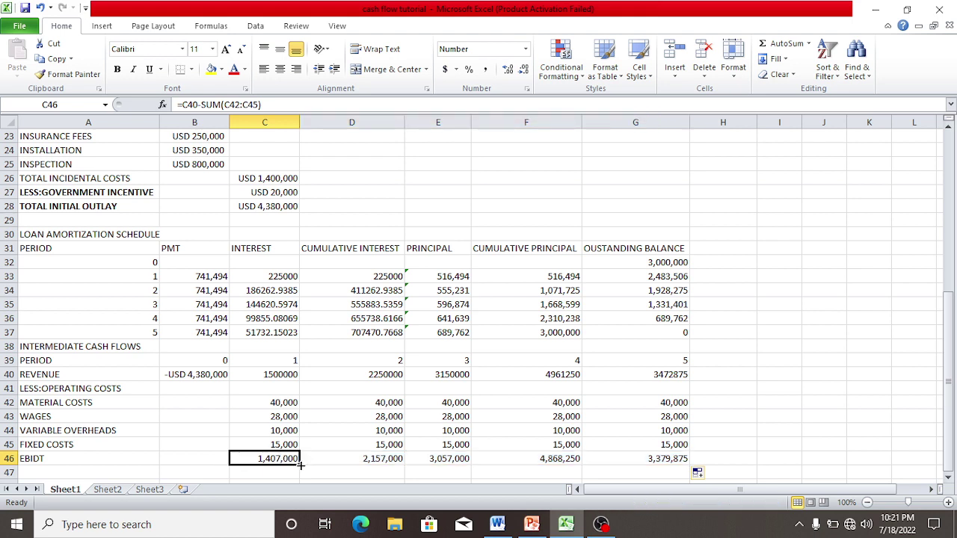
{"action": "left_click_drag", "start_coordinate": [300, 464], "coordinate": [178, 458]}
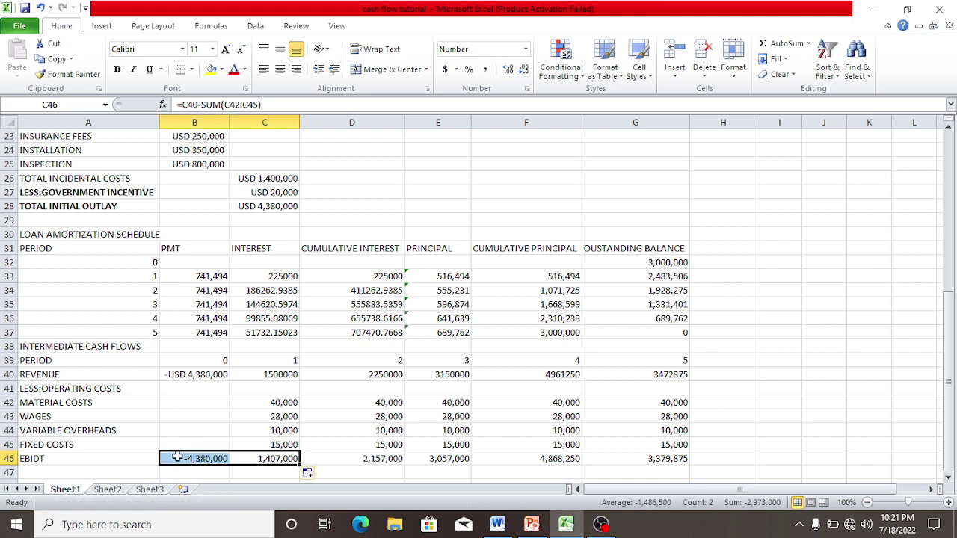
{"action": "left_click", "coordinate": [225, 459]}
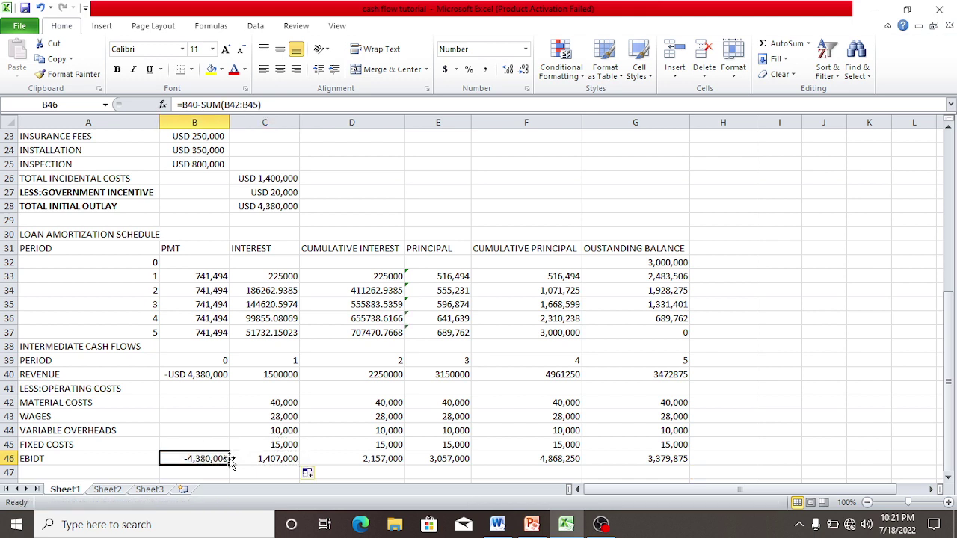
{"action": "left_click", "coordinate": [105, 473]}
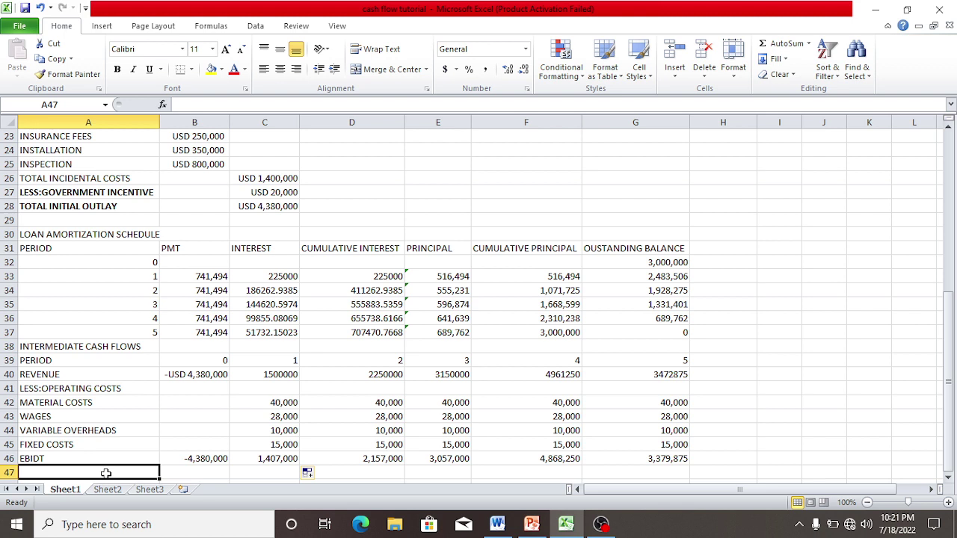
Step: Label row 47 LESS:INTEREST, correcting the misspelling
{"action": "type", "text": "L"}
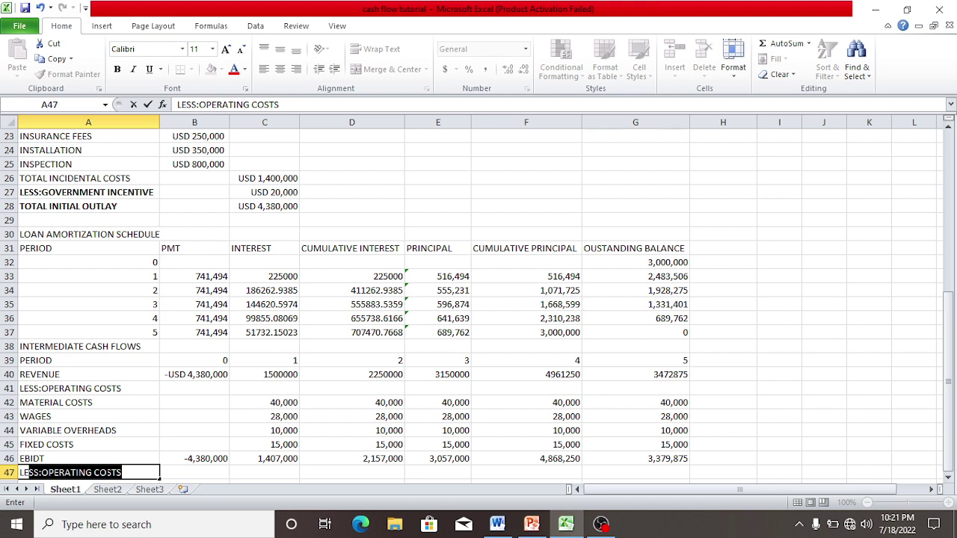
{"action": "type", "text": "ESS:I"}
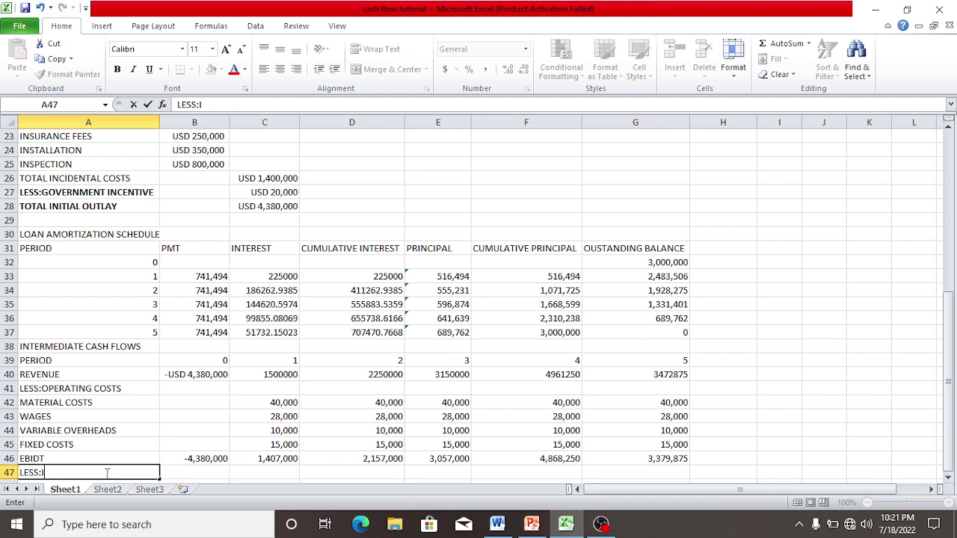
{"action": "type", "text": "NTERSE"}
{"action": "type", "text": "T"}
{"action": "key", "text": "BackSpace"}
{"action": "key", "text": "BackSpace"}
{"action": "key", "text": "BackSpace"}
{"action": "type", "text": "EST"}
{"action": "left_click", "coordinate": [249, 475]}
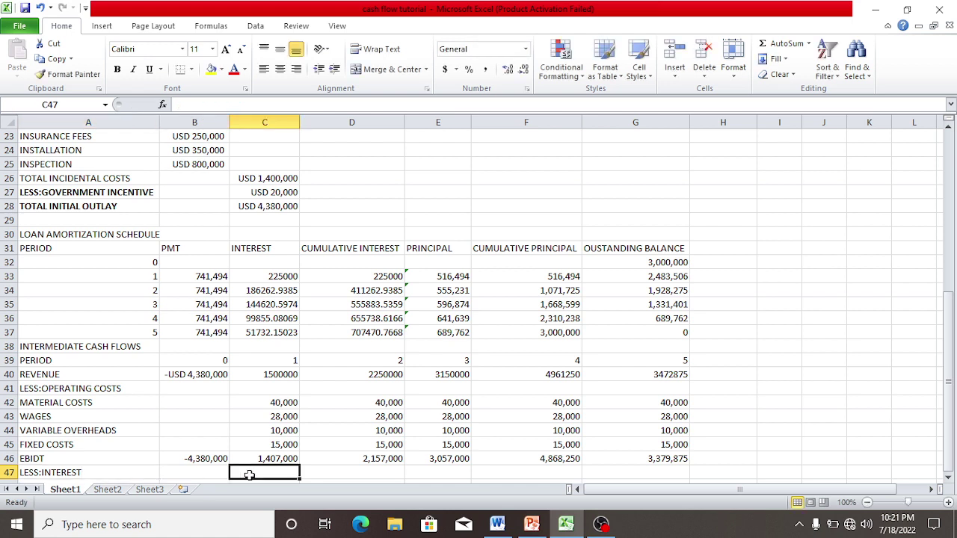
Step: Enter =G32*B4 in C47 for period 1 interest of 225000
{"action": "double_click", "coordinate": [249, 475]}
{"action": "type", "text": "="}
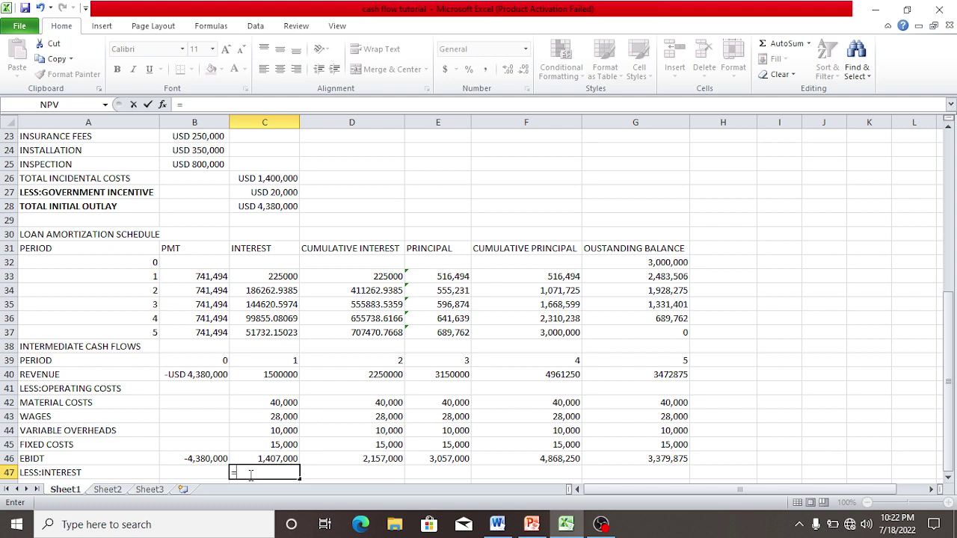
{"action": "left_click", "coordinate": [275, 274]}
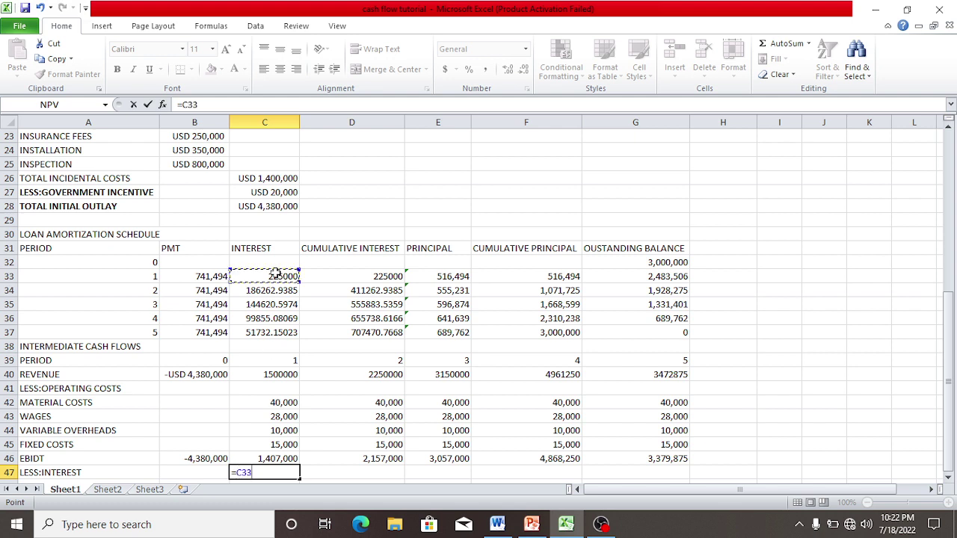
{"action": "left_click_drag", "start_coordinate": [276, 275], "coordinate": [284, 330]}
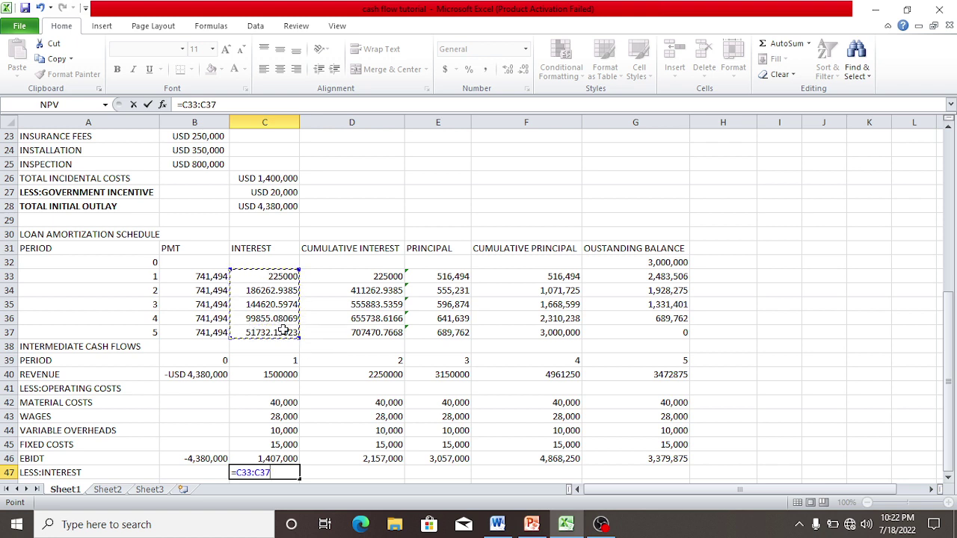
{"action": "key", "text": "BackSpace"}
{"action": "key", "text": "BackSpace"}
{"action": "key", "text": "BackSpace"}
{"action": "key", "text": "BackSpace"}
{"action": "key", "text": "BackSpace"}
{"action": "key", "text": "BackSpace"}
{"action": "key", "text": "BackSpace"}
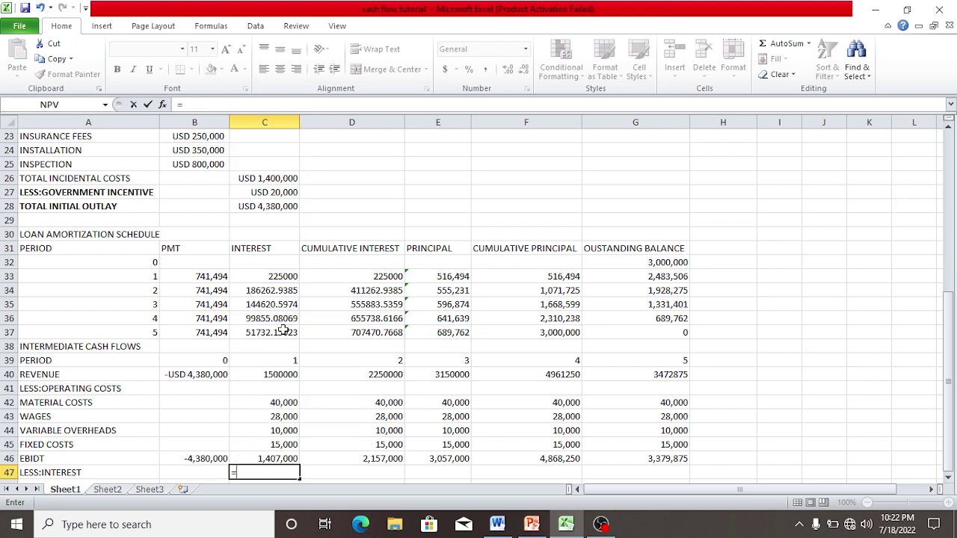
{"action": "left_click", "coordinate": [270, 276]}
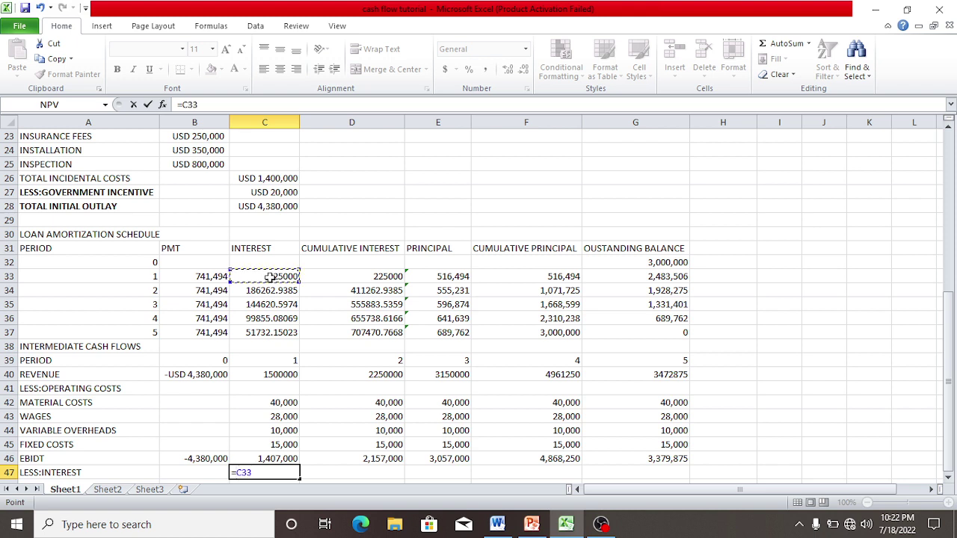
{"action": "key", "text": "BackSpace"}
{"action": "key", "text": "BackSpace"}
{"action": "key", "text": "BackSpace"}
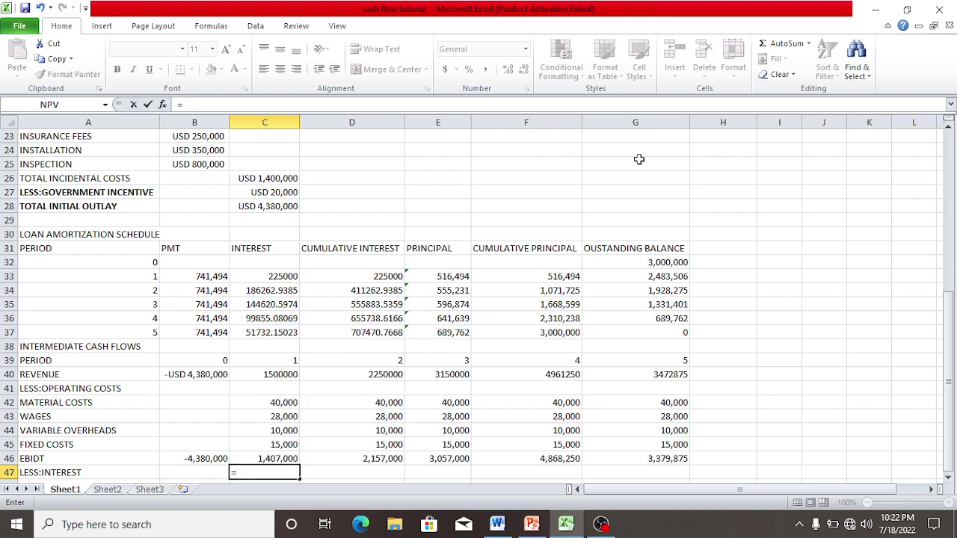
{"action": "left_click", "coordinate": [662, 260]}
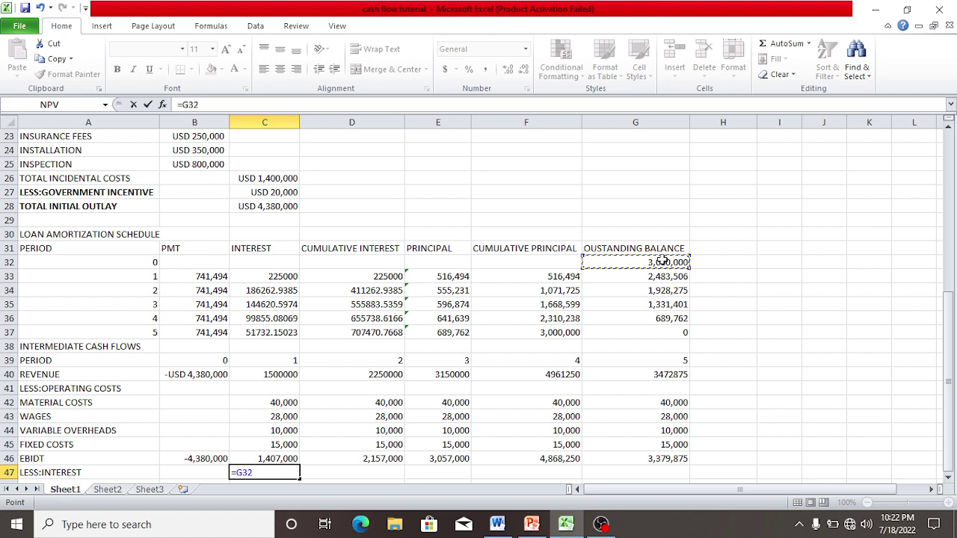
{"action": "type", "text": "*"}
{"action": "left_click_drag", "start_coordinate": [952, 340], "coordinate": [955, 193]}
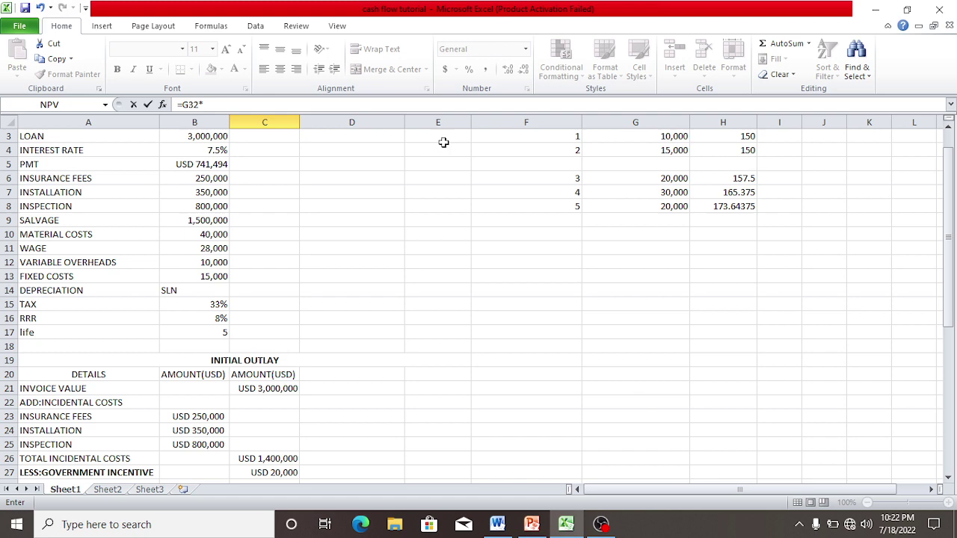
{"action": "left_click", "coordinate": [216, 151]}
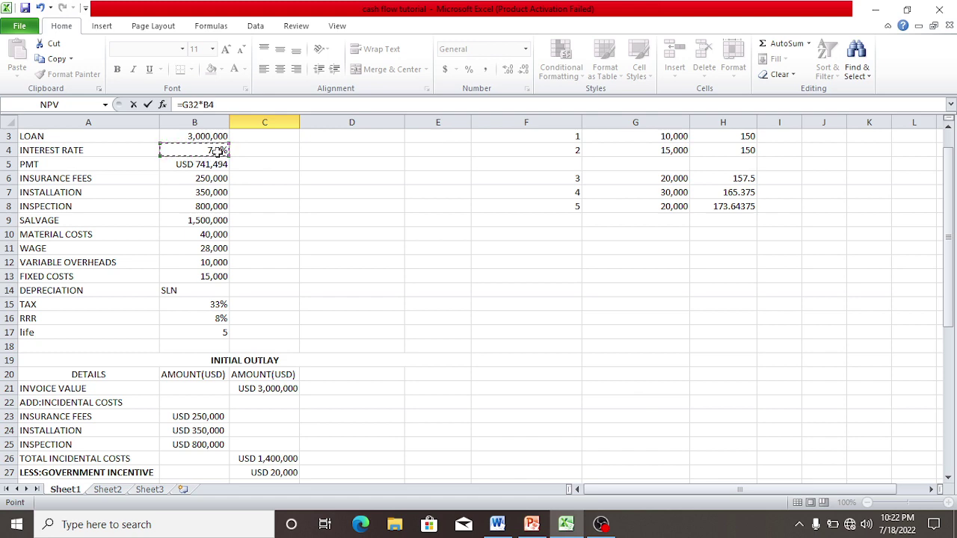
{"action": "key", "text": "Return"}
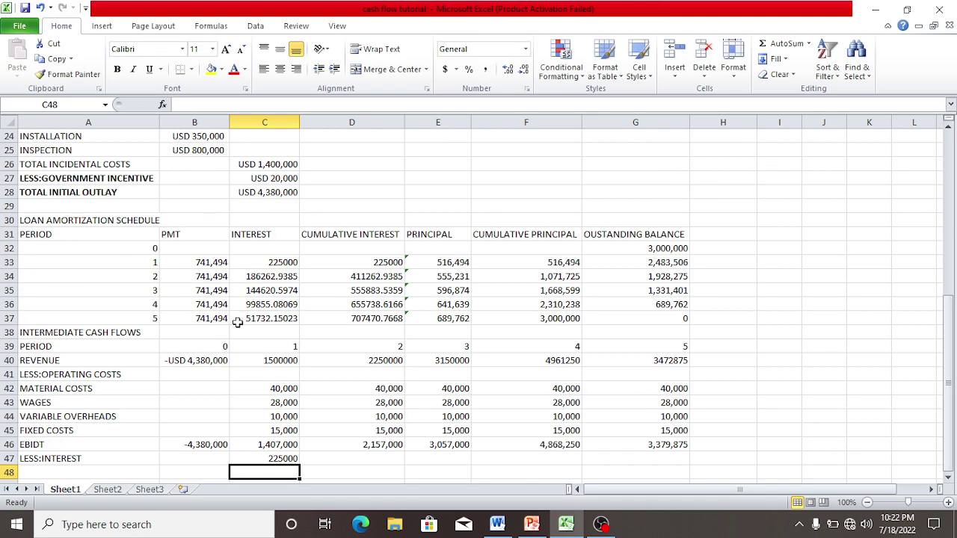
Step: Enter periods 2 and 3 interest as =G33*7.5% in D47 and =G34*7.5% in E47
{"action": "left_click", "coordinate": [338, 458]}
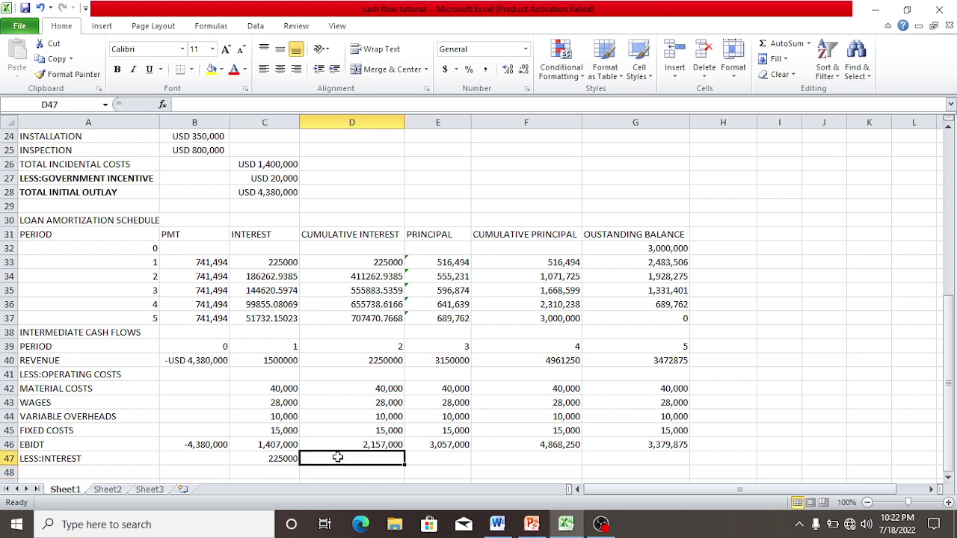
{"action": "type", "text": "="}
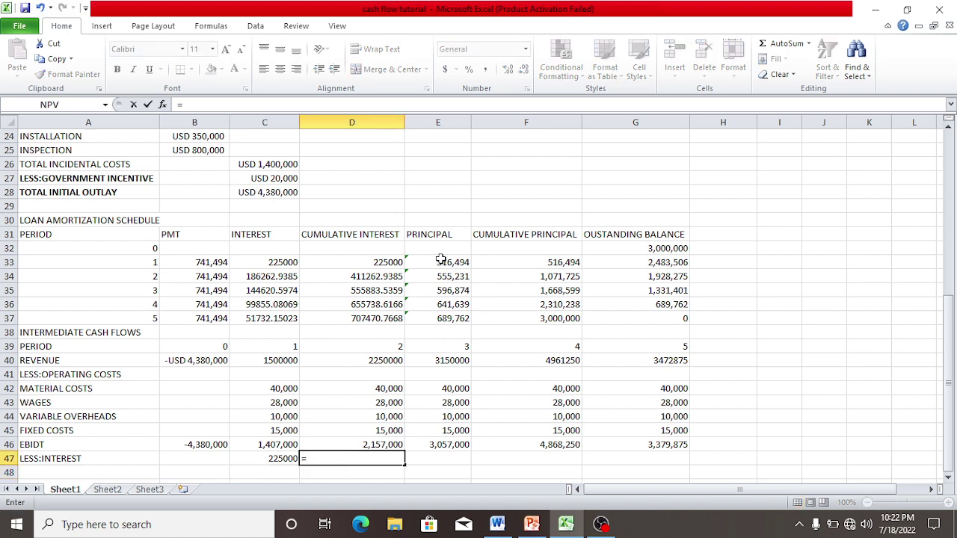
{"action": "left_click", "coordinate": [658, 263]}
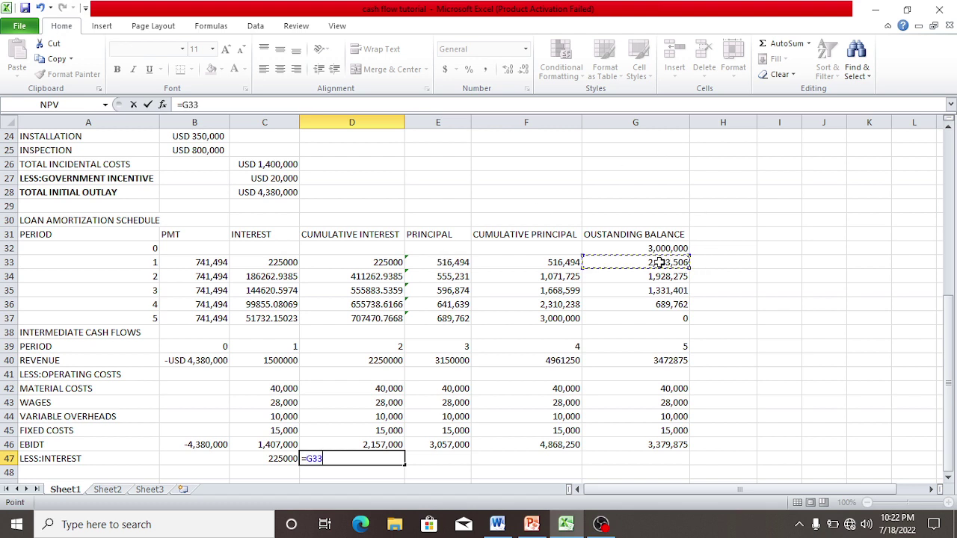
{"action": "type", "text": "*7.5%"}
{"action": "key", "text": "Return"}
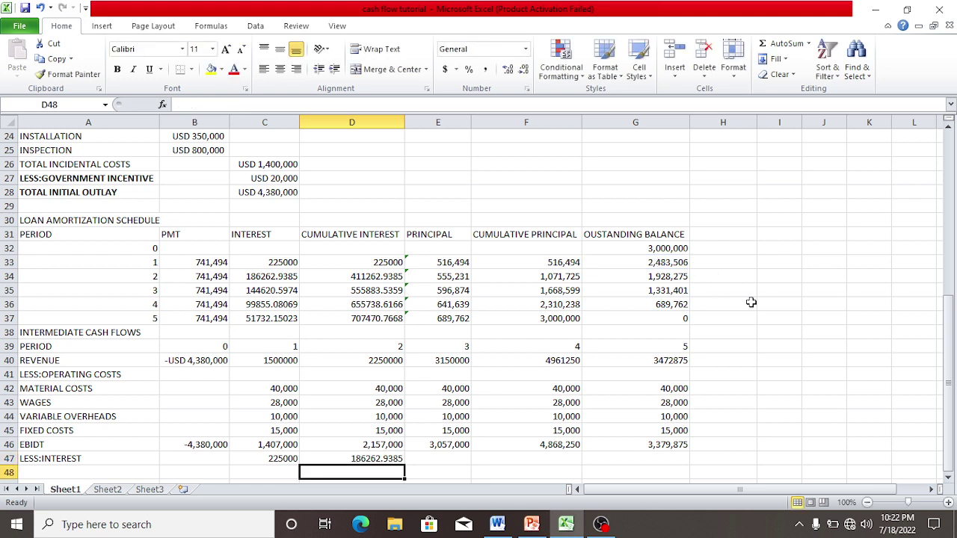
{"action": "left_click", "coordinate": [433, 453]}
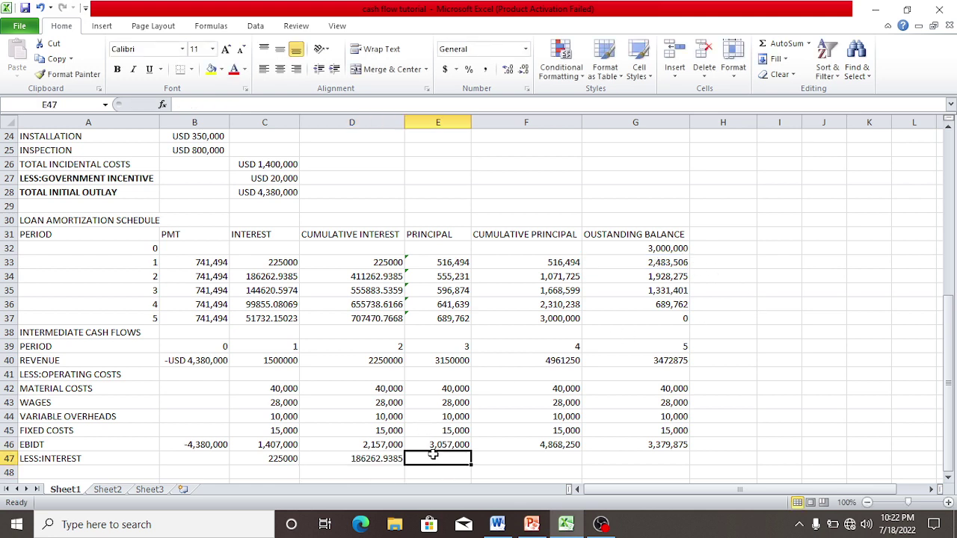
{"action": "type", "text": "="}
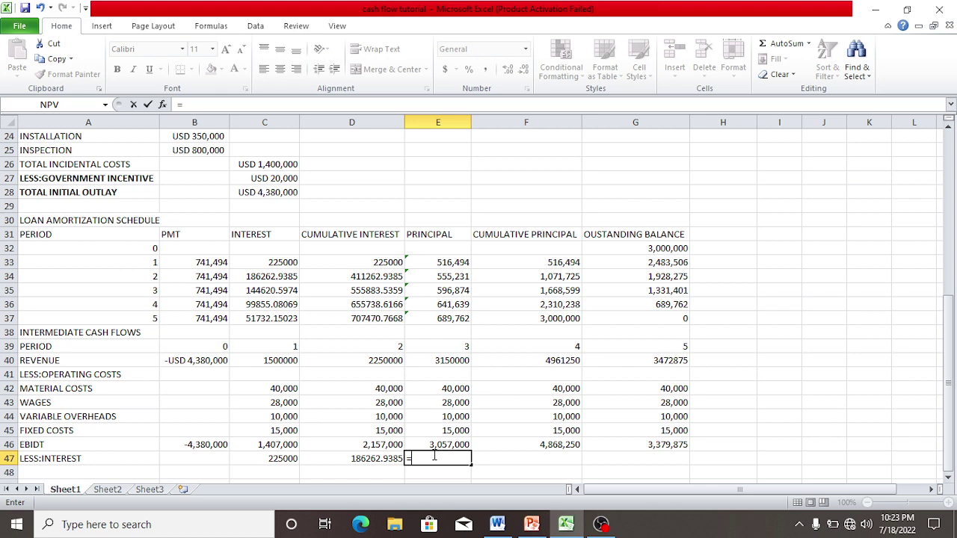
{"action": "left_click", "coordinate": [661, 277]}
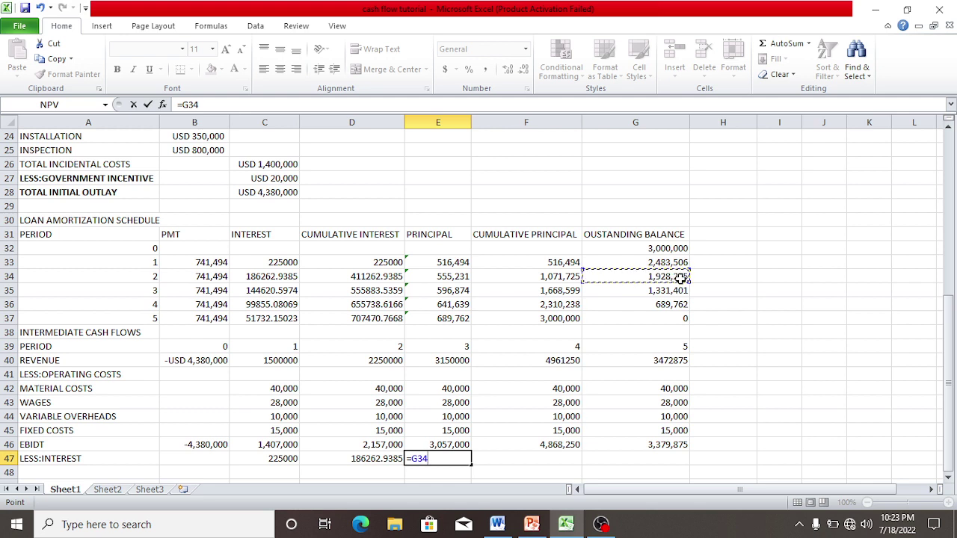
{"action": "type", "text": "*7.5%"}
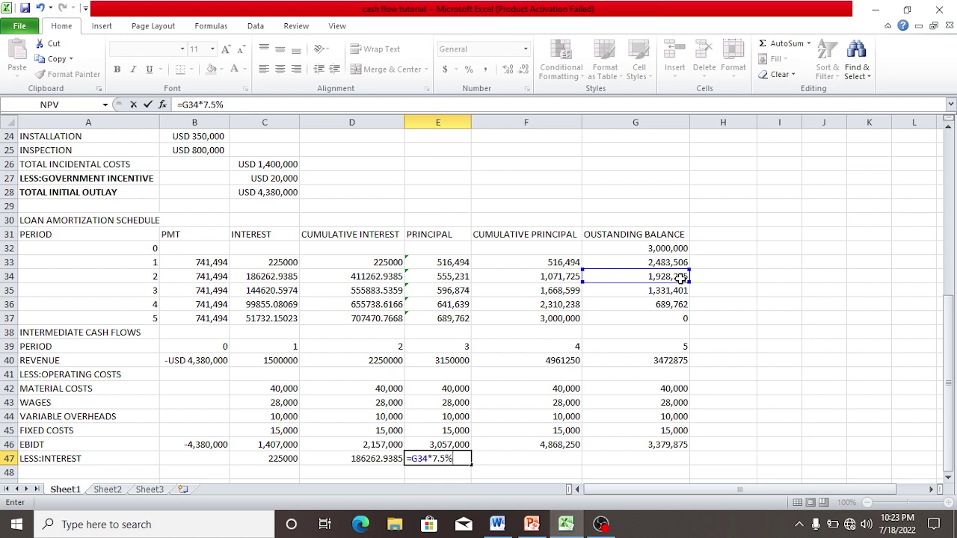
{"action": "key", "text": "Return"}
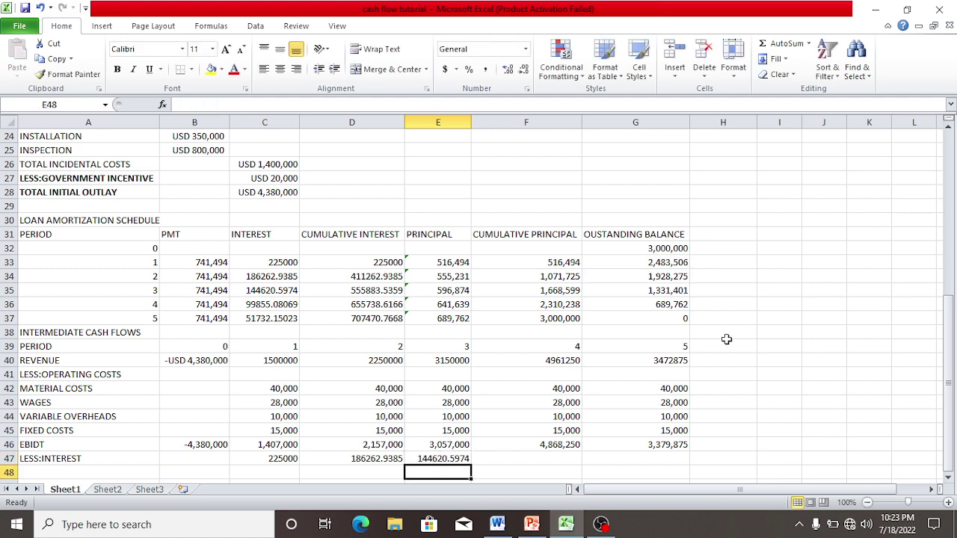
Step: Enter period 4 interest in F47 as =G35*7.5%
{"action": "left_click", "coordinate": [536, 458]}
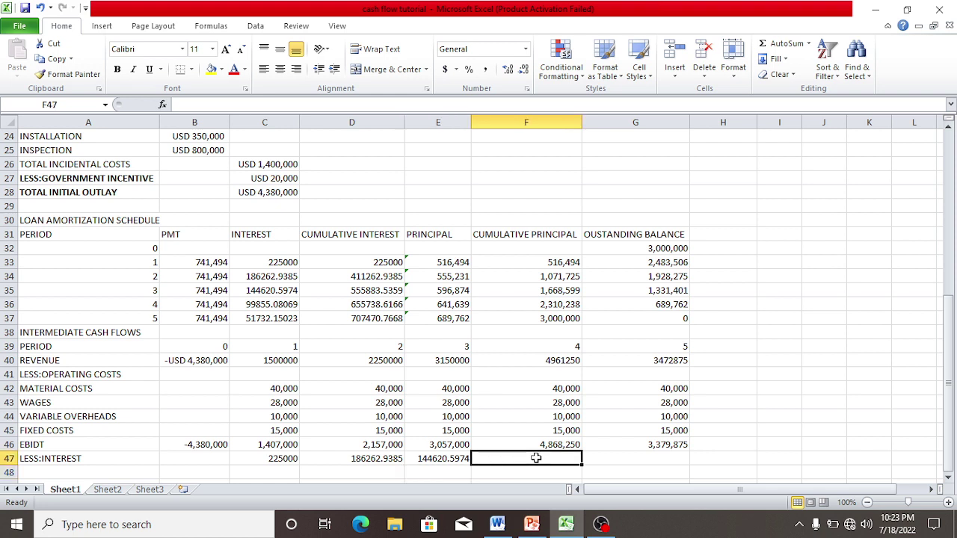
{"action": "type", "text": "="}
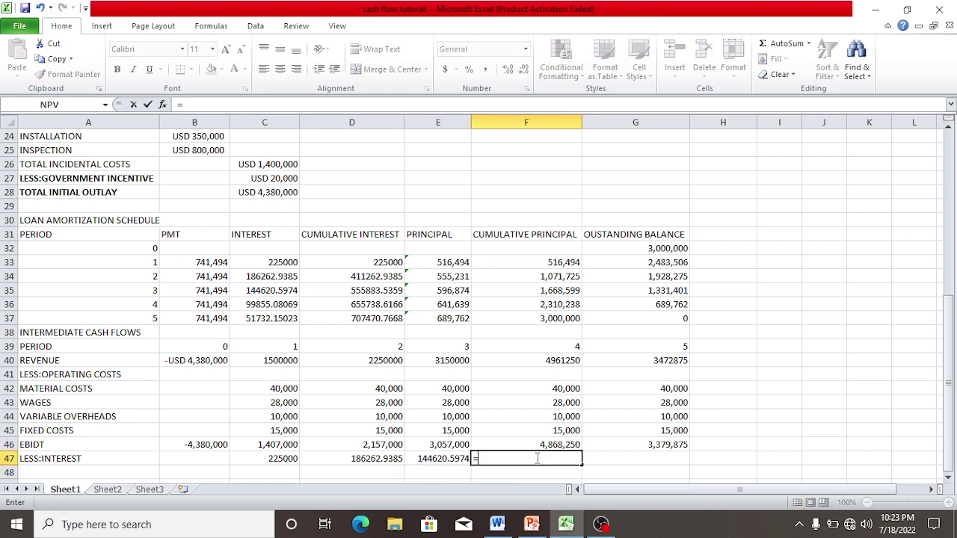
{"action": "left_click", "coordinate": [656, 291]}
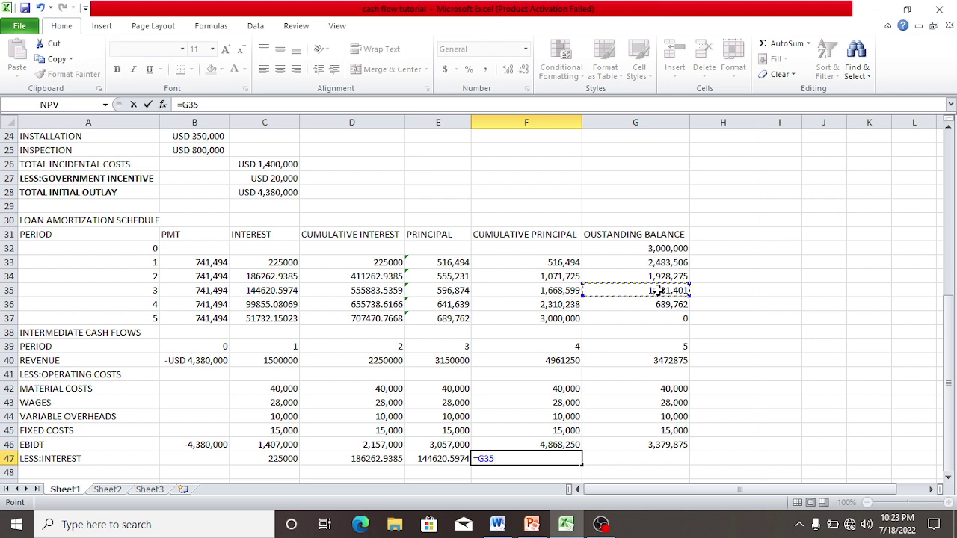
{"action": "type", "text": "*7.5"}
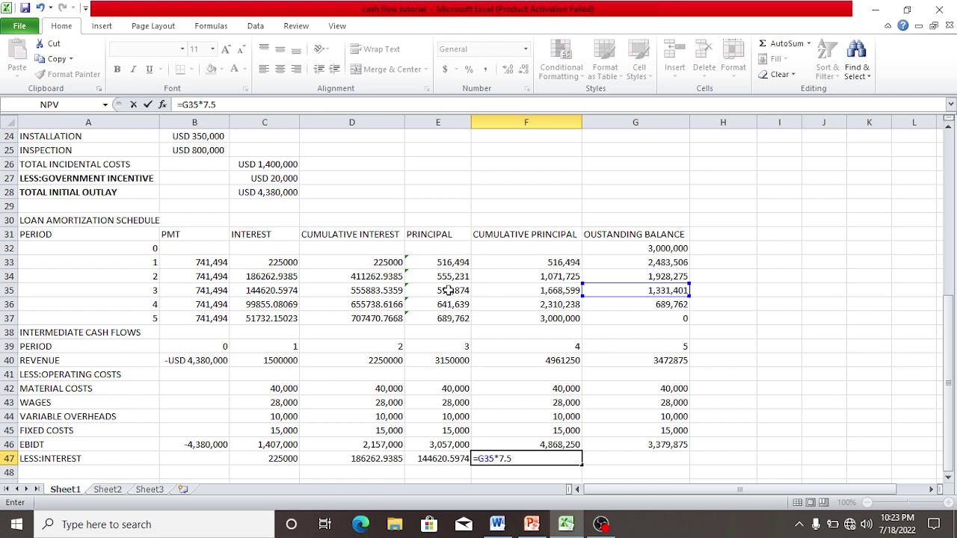
{"action": "type", "text": "%"}
{"action": "key", "text": "Return"}
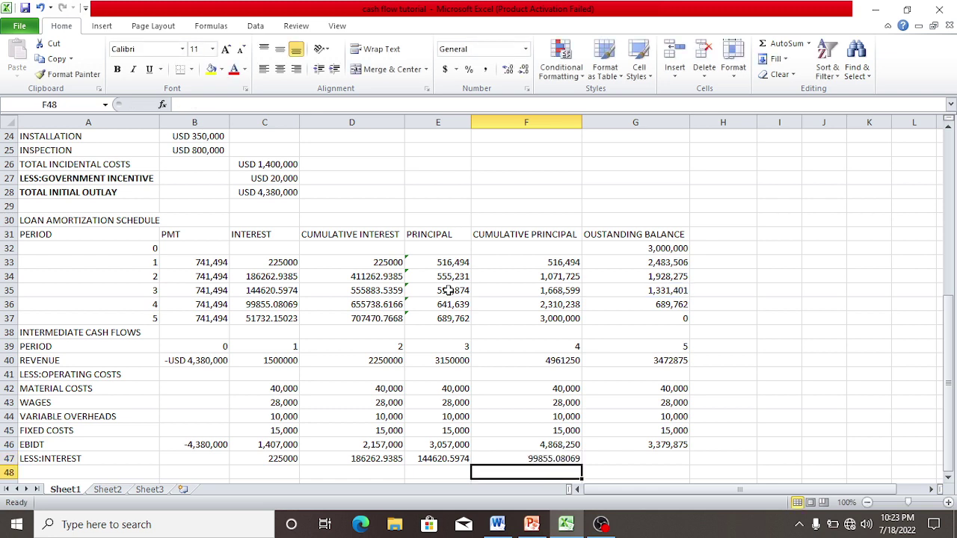
Step: Enter period 5 interest in G47 as =G36*7.5%, giving 51732.15023
{"action": "left_click", "coordinate": [617, 458]}
{"action": "type", "text": "="}
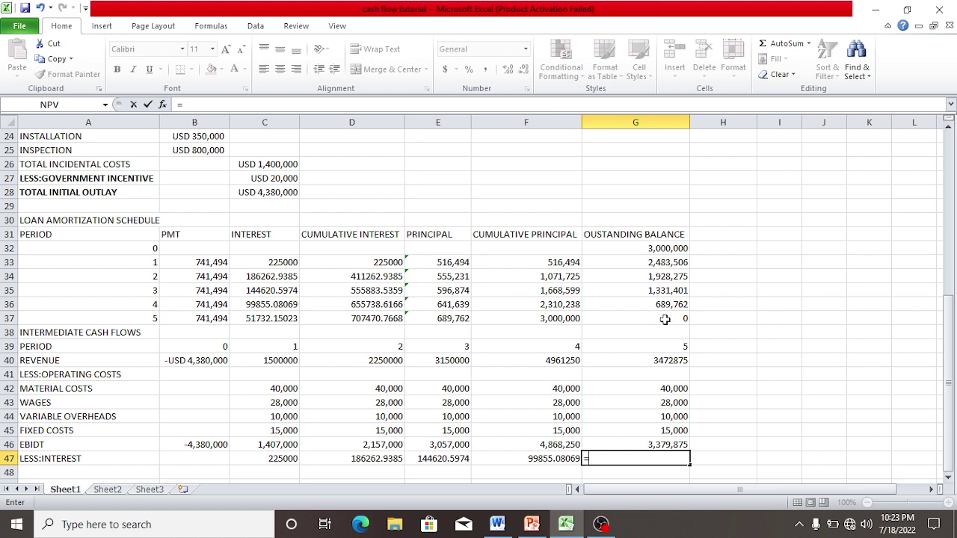
{"action": "left_click", "coordinate": [665, 320]}
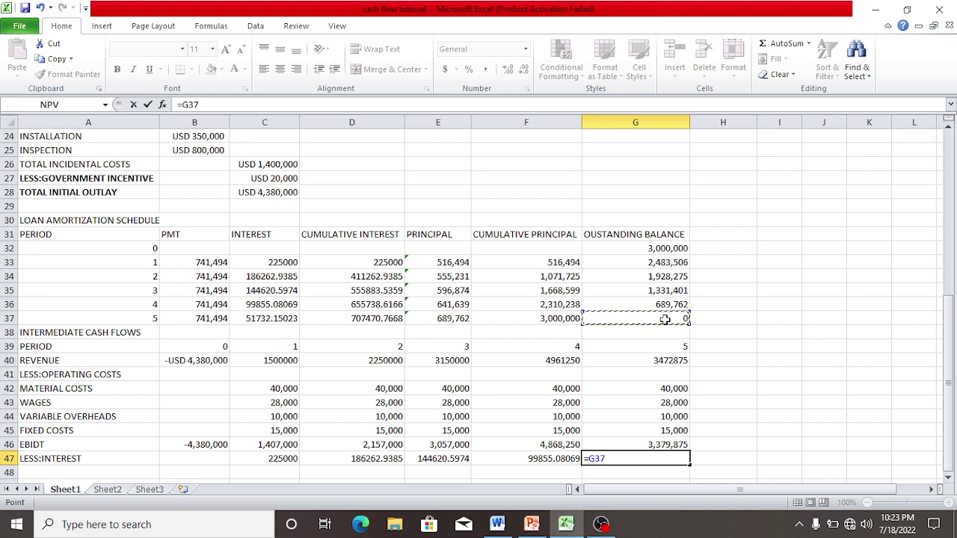
{"action": "type", "text": "*0."}
{"action": "key", "text": "BackSpace"}
{"action": "key", "text": "BackSpace"}
{"action": "key", "text": "BackSpace"}
{"action": "key", "text": "BackSpace"}
{"action": "key", "text": "BackSpace"}
{"action": "key", "text": "BackSpace"}
{"action": "key", "text": "BackSpace"}
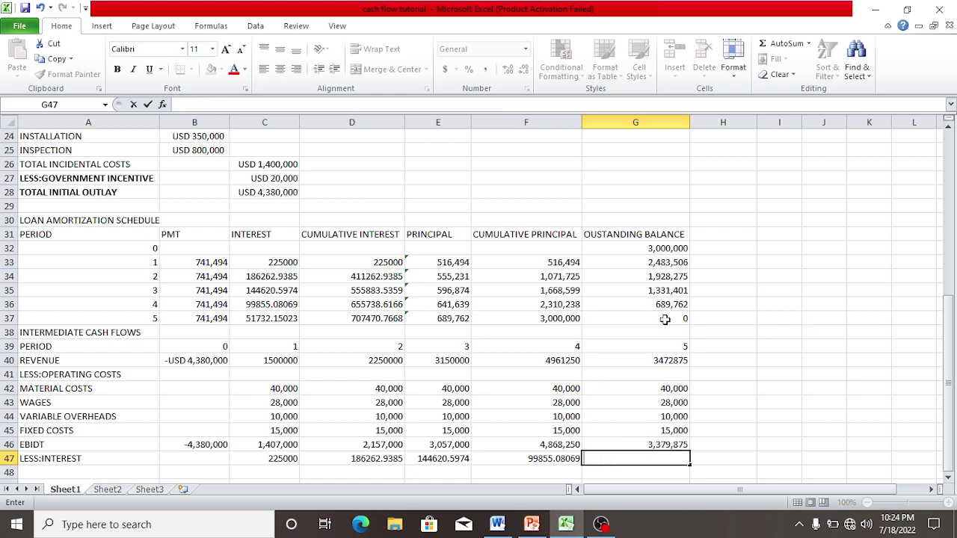
{"action": "double_click", "coordinate": [563, 457]}
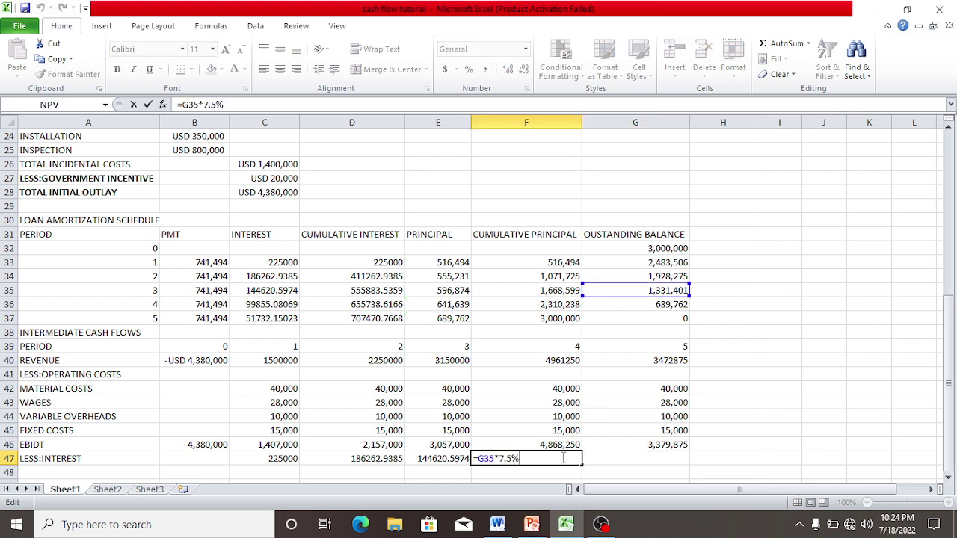
{"action": "left_click", "coordinate": [627, 458]}
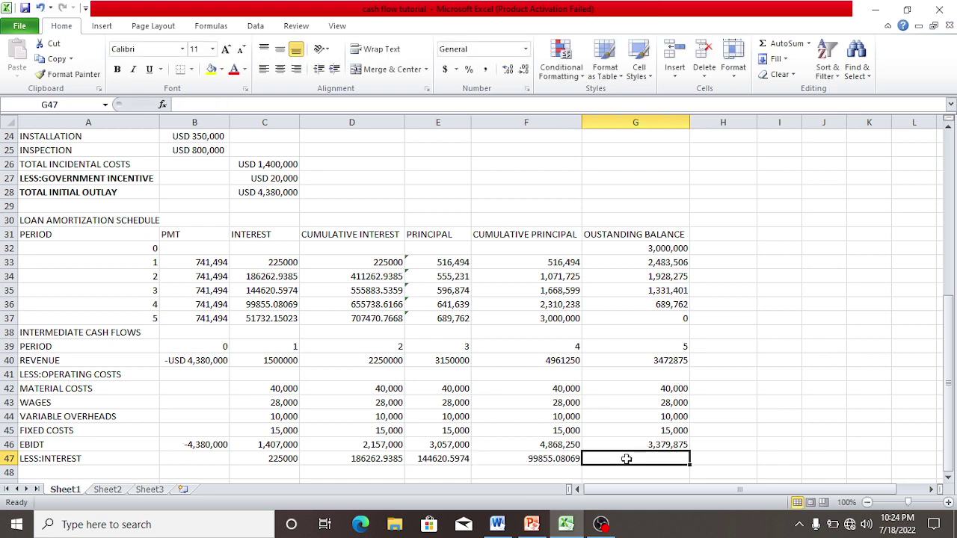
{"action": "type", "text": "="}
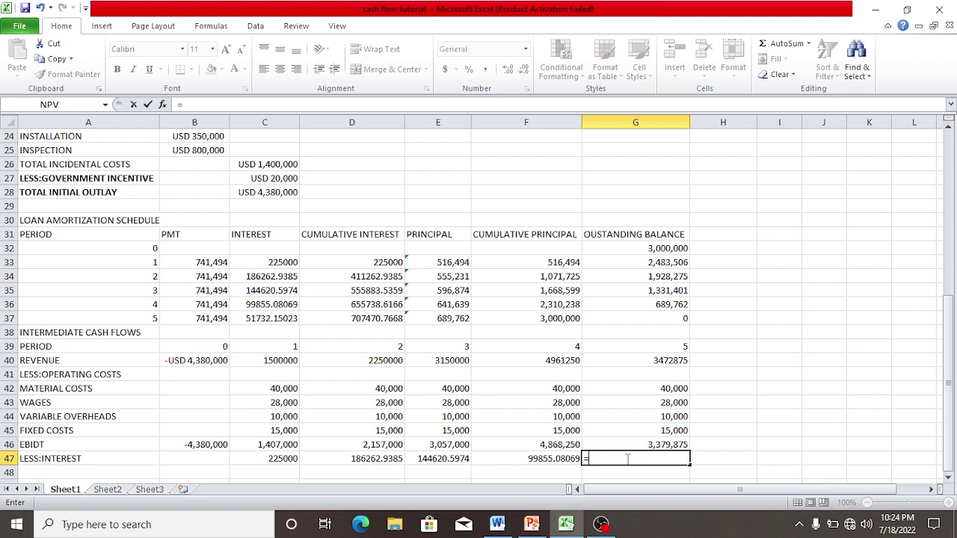
{"action": "left_click", "coordinate": [659, 304]}
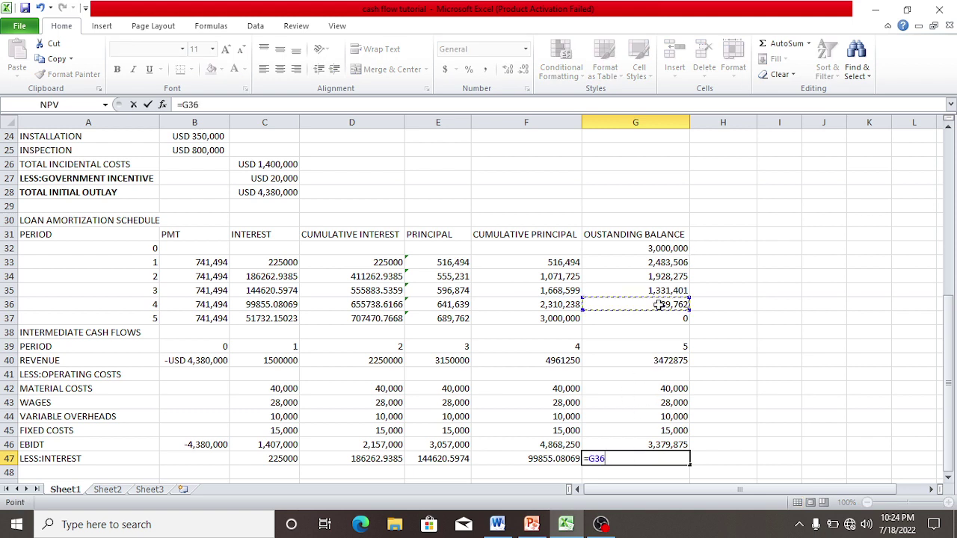
{"action": "type", "text": "*7.5%"}
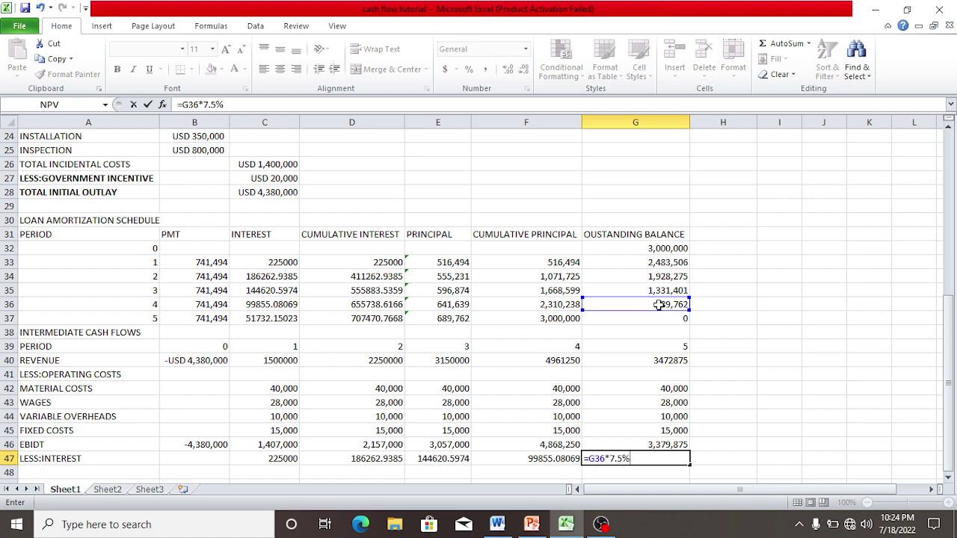
{"action": "key", "text": "Return"}
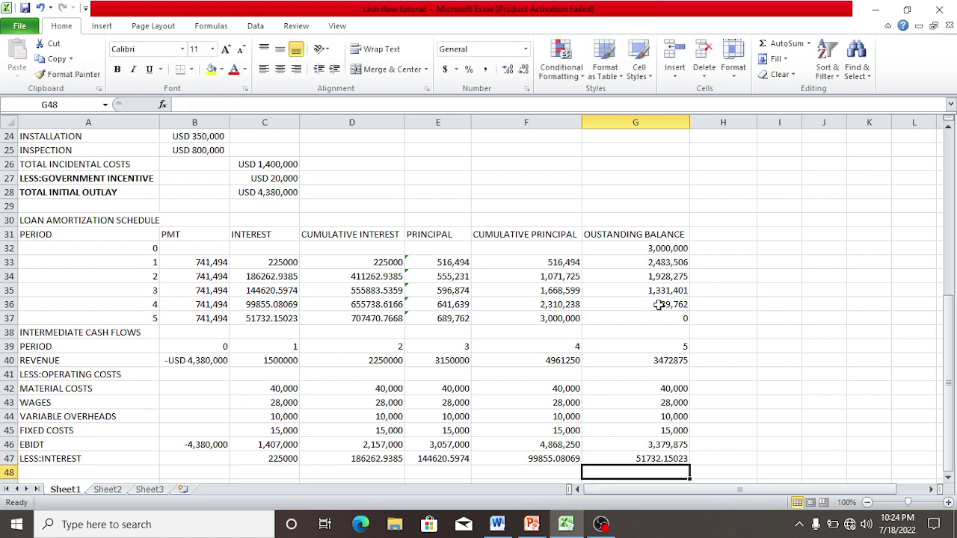
Step: Label row 48 EBDT and enter =B46-B47 in B48
{"action": "left_click", "coordinate": [88, 472]}
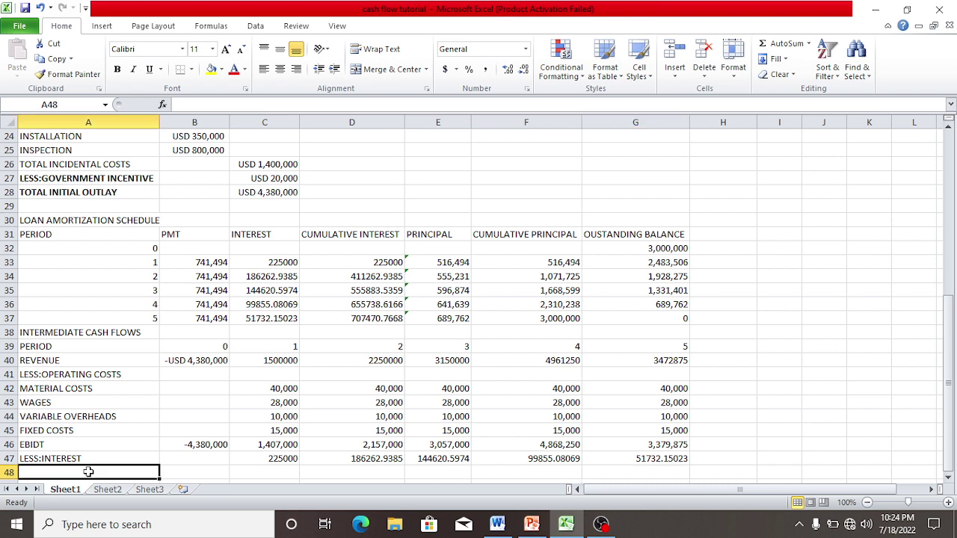
{"action": "type", "text": "EB"}
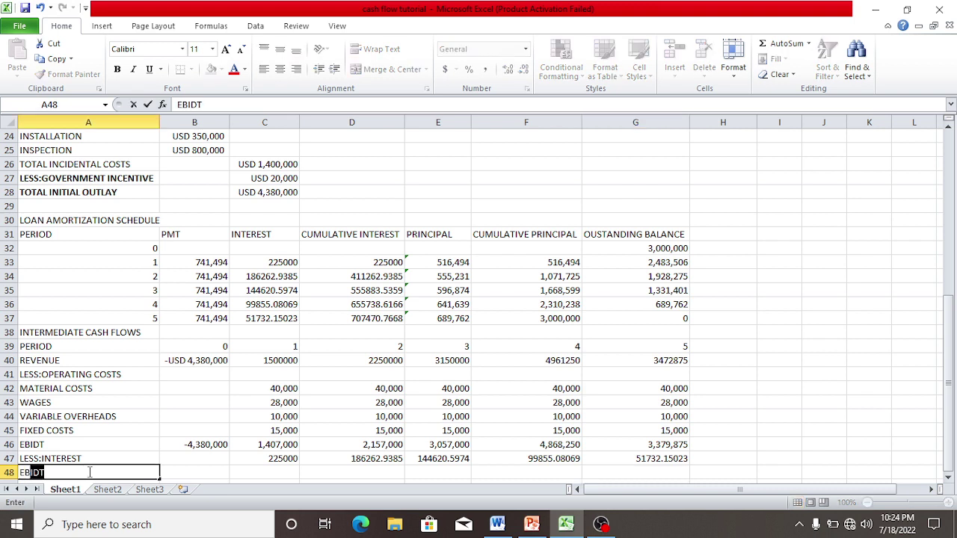
{"action": "type", "text": "DT"}
{"action": "left_click", "coordinate": [192, 474]}
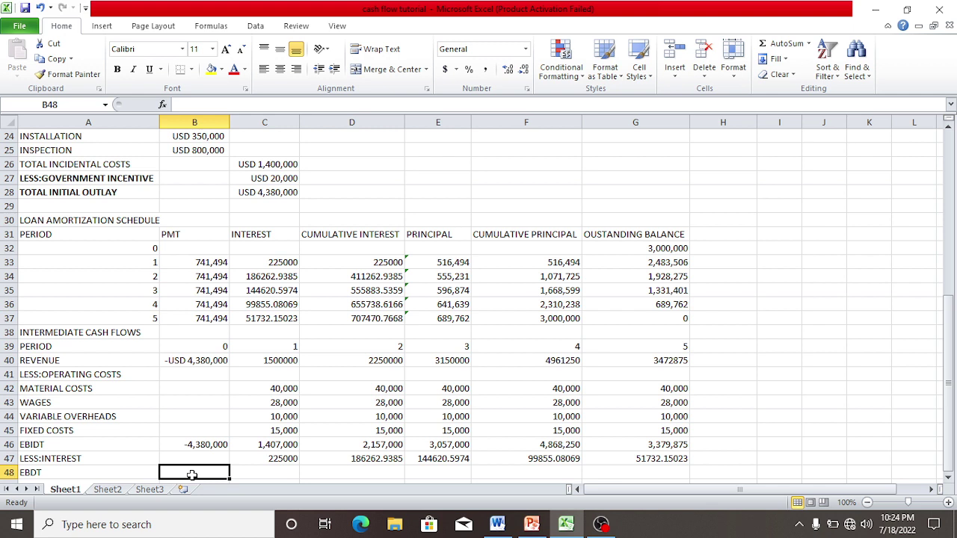
{"action": "type", "text": "="}
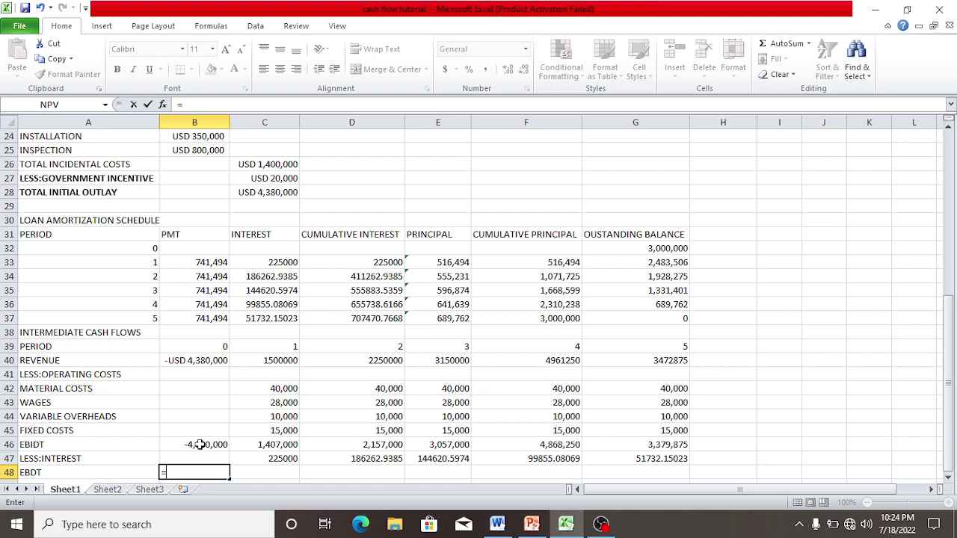
{"action": "left_click", "coordinate": [201, 444]}
{"action": "type", "text": "-"}
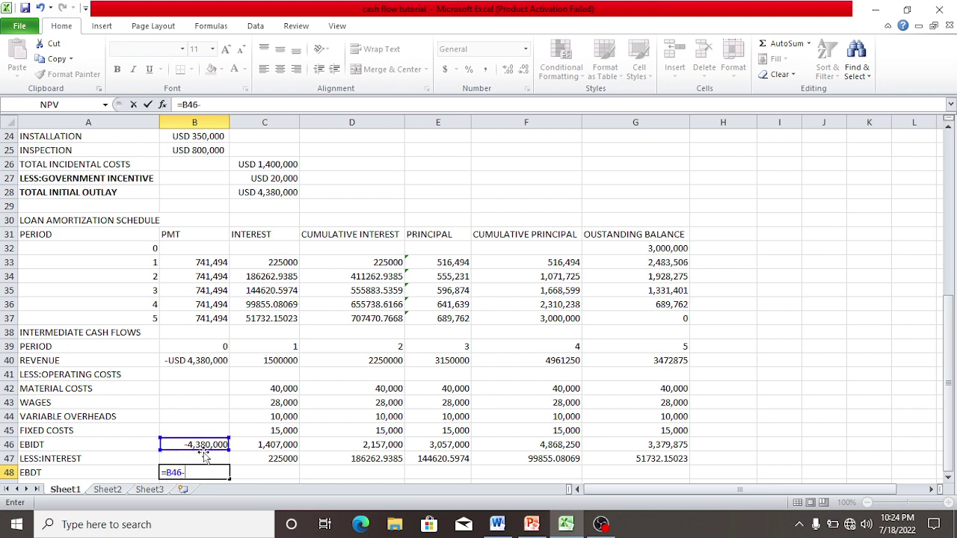
{"action": "left_click", "coordinate": [203, 456]}
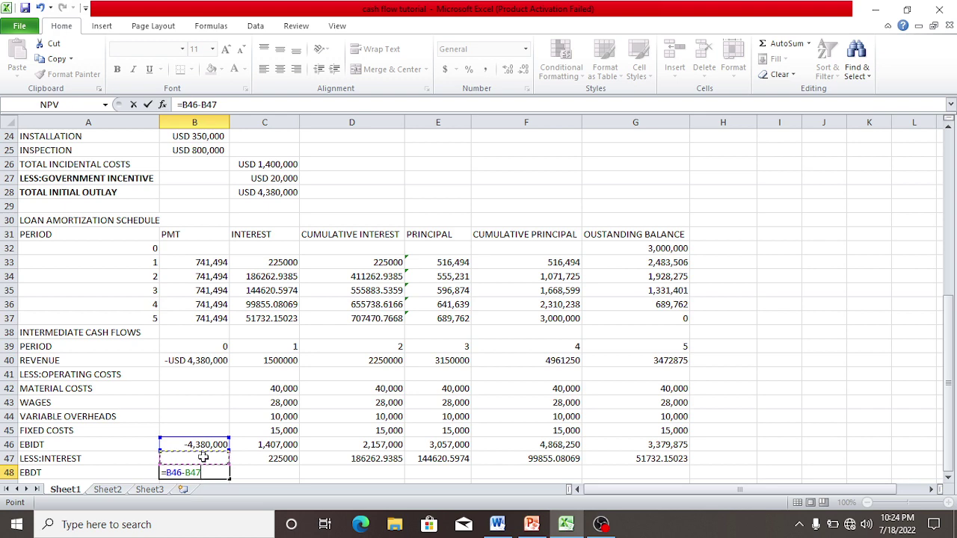
{"action": "key", "text": "Return"}
Step: Copy the EBDT formula across B48:G48, from -4,380,000 to 3,328,143
{"action": "left_click", "coordinate": [216, 458]}
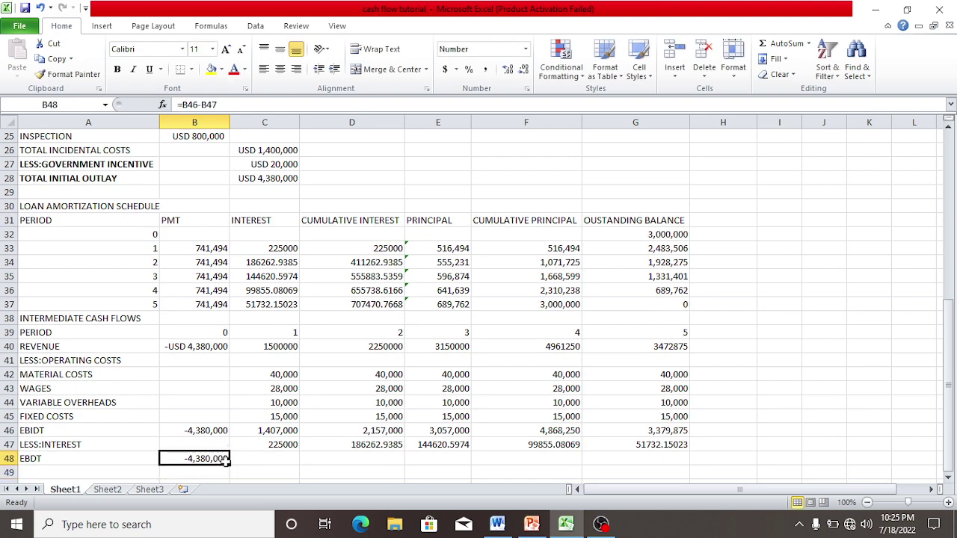
{"action": "left_click_drag", "start_coordinate": [230, 464], "coordinate": [679, 463]}
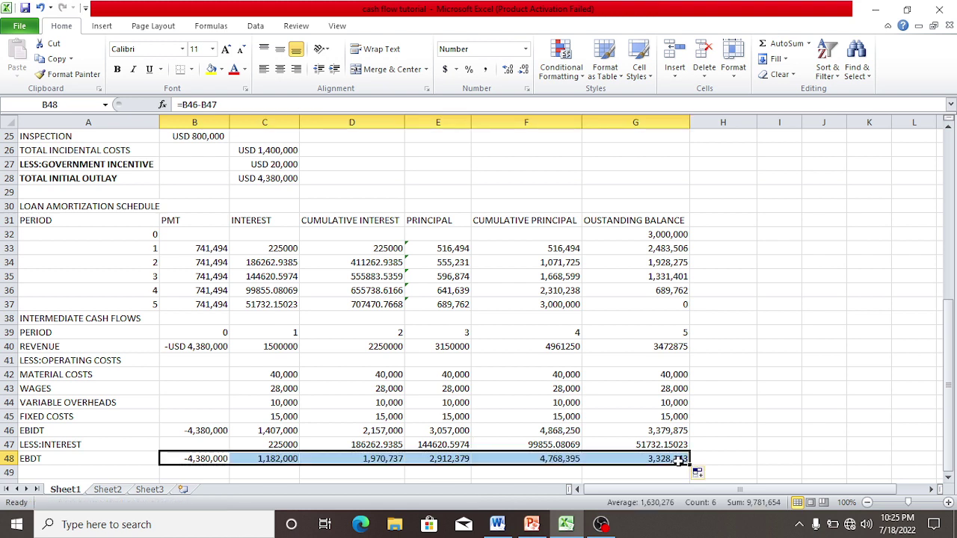
{"action": "left_click", "coordinate": [88, 473]}
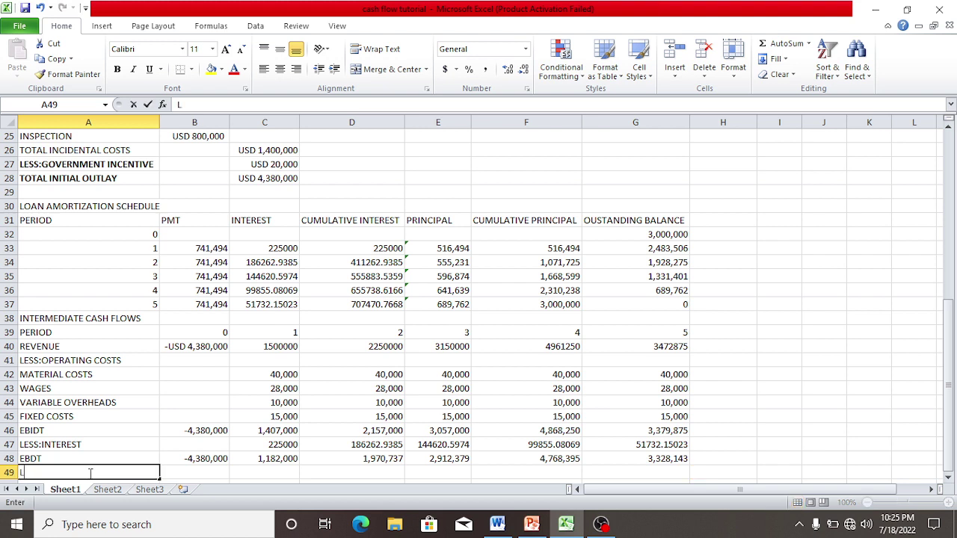
Step: Type the LESS:DEPRECIATION label in A49, fixing the misspelling
{"action": "type", "text": "LESS:DE"}
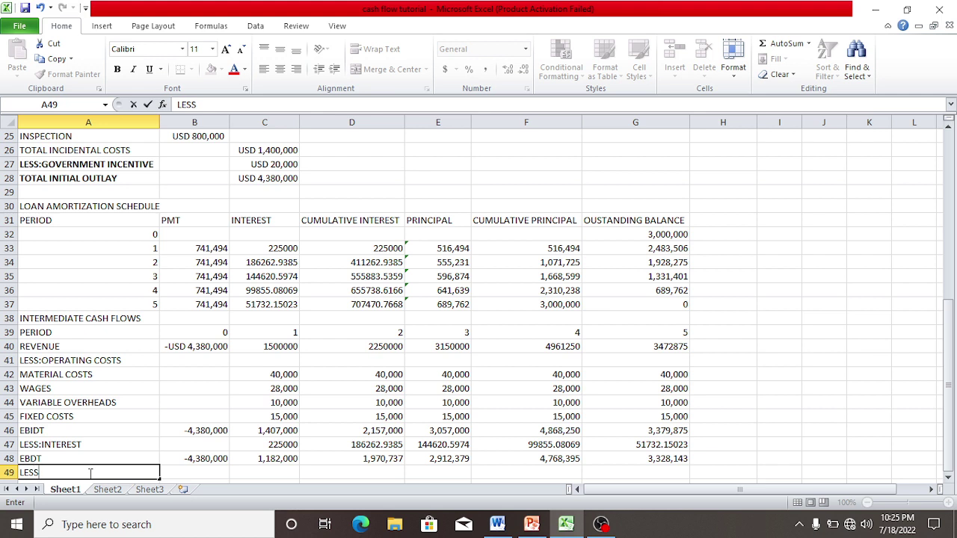
{"action": "type", "text": "PRECIATIOM"}
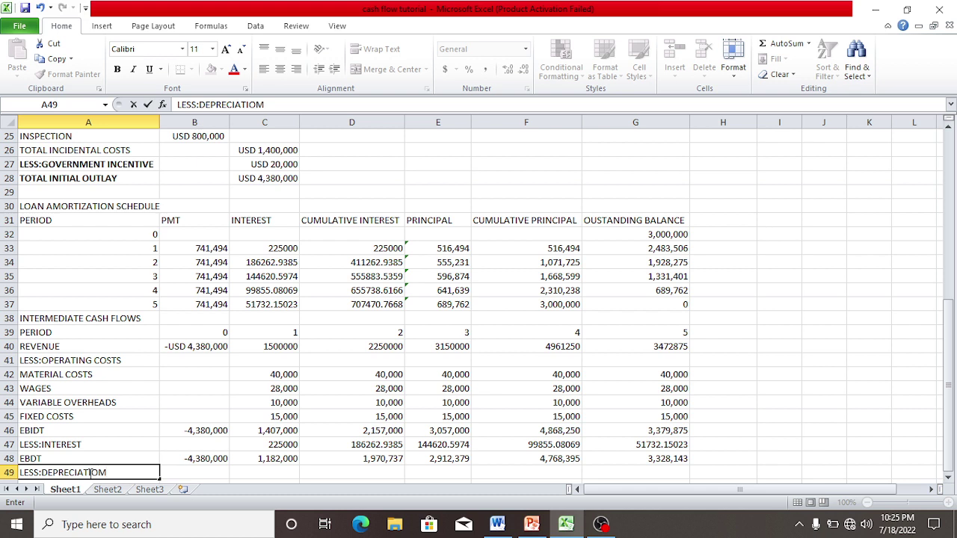
{"action": "key", "text": "BackSpace"}
{"action": "type", "text": "N"}
{"action": "left_click", "coordinate": [251, 472]}
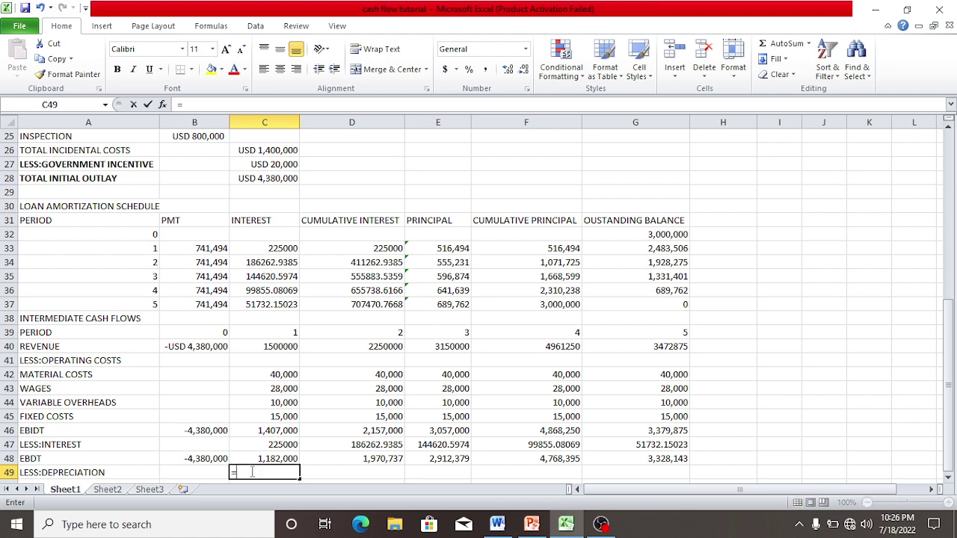
Step: Start an =SLN( depreciation formula in C49 referencing A24, then abandon it
{"action": "type", "text": "=S"}
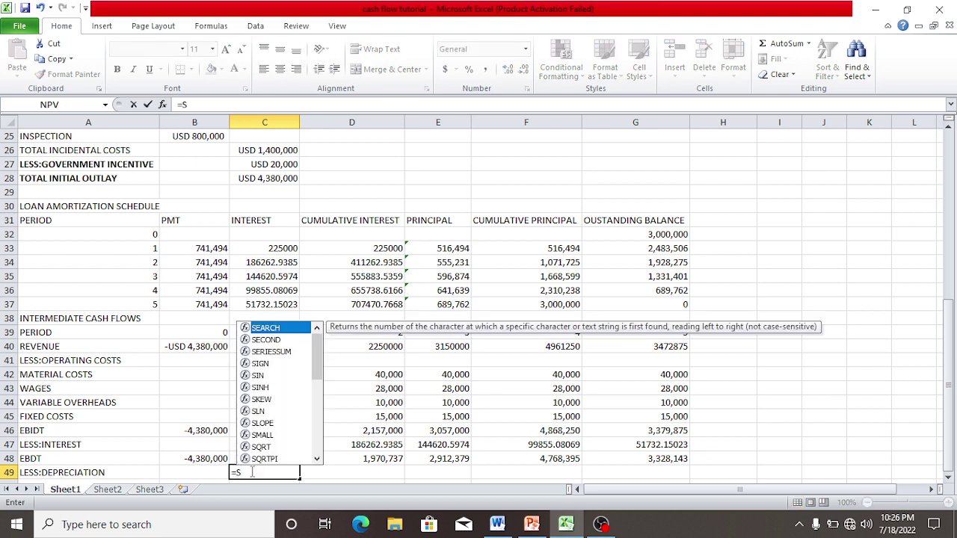
{"action": "type", "text": "L"}
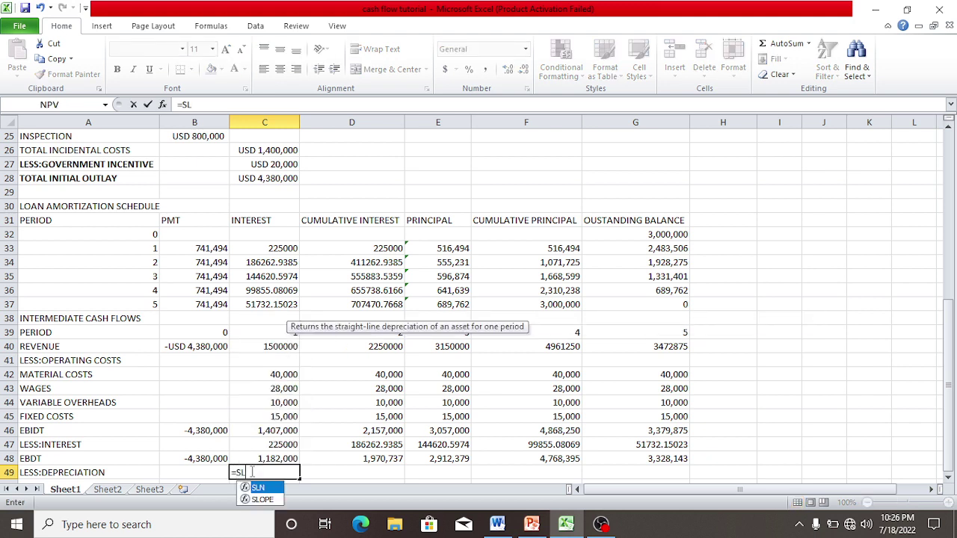
{"action": "type", "text": "N"}
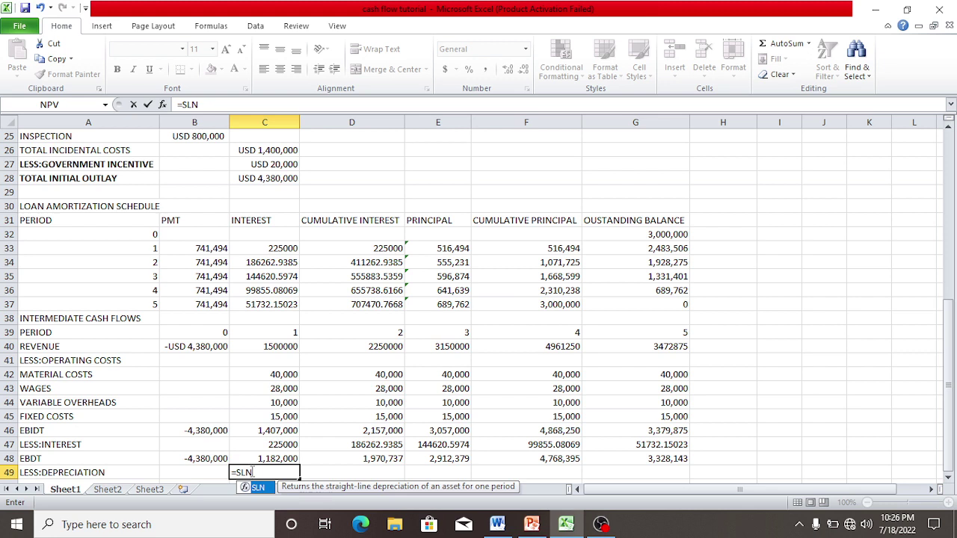
{"action": "type", "text": "("}
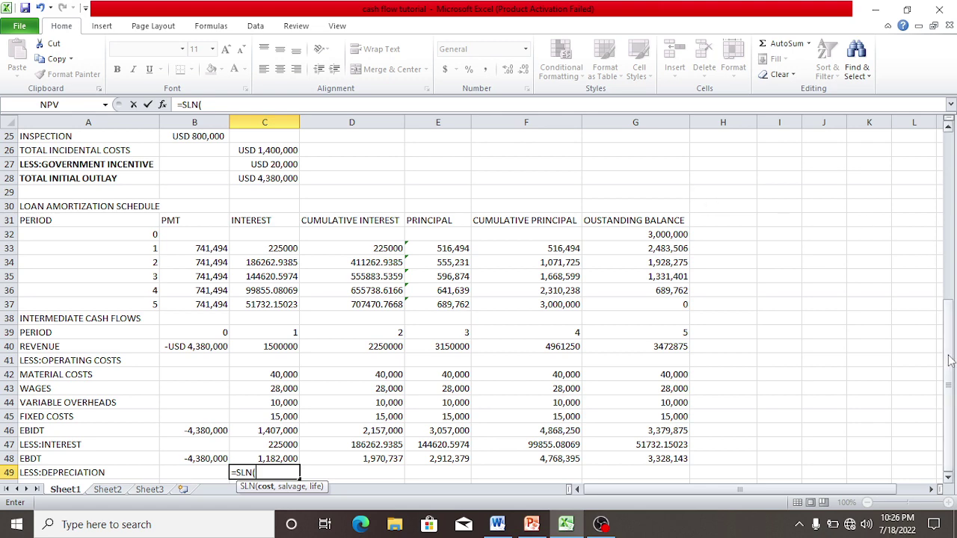
{"action": "left_click_drag", "start_coordinate": [949, 360], "coordinate": [949, 308]}
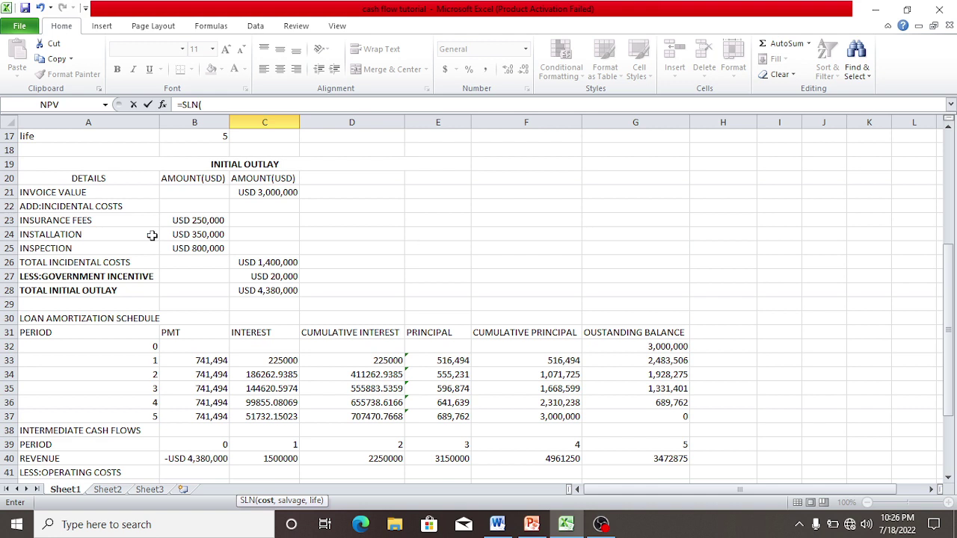
{"action": "left_click", "coordinate": [86, 238]}
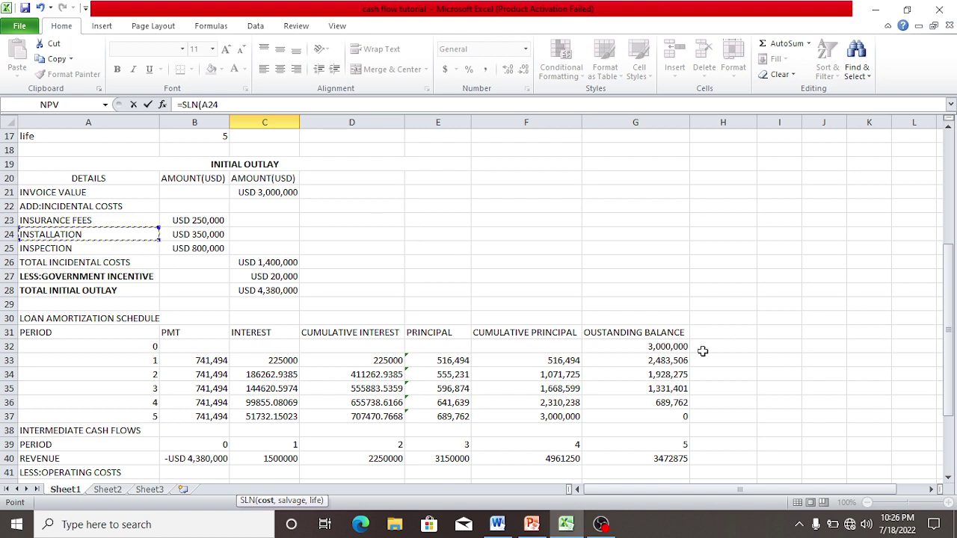
{"action": "left_click_drag", "start_coordinate": [951, 309], "coordinate": [952, 324]}
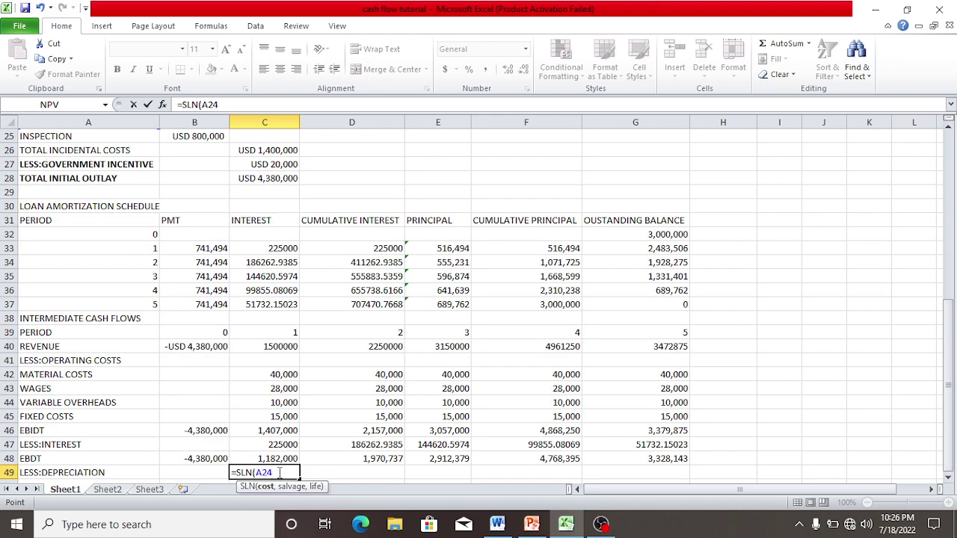
{"action": "key", "text": "BackSpace"}
{"action": "key", "text": "BackSpace"}
{"action": "key", "text": "BackSpace"}
{"action": "key", "text": "BackSpace"}
{"action": "key", "text": "BackSpace"}
{"action": "key", "text": "BackSpace"}
{"action": "key", "text": "BackSpace"}
{"action": "key", "text": "BackSpace"}
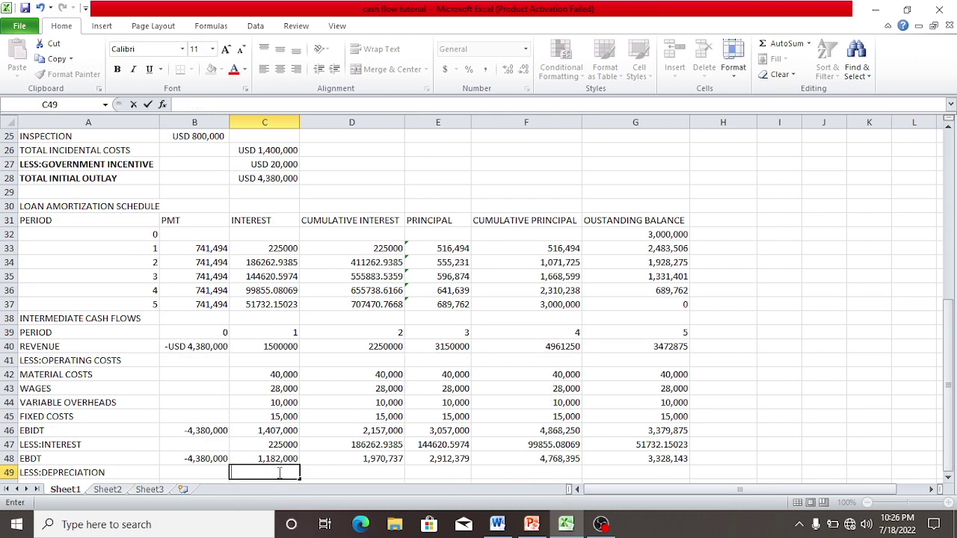
{"action": "left_click_drag", "start_coordinate": [951, 385], "coordinate": [953, 314]}
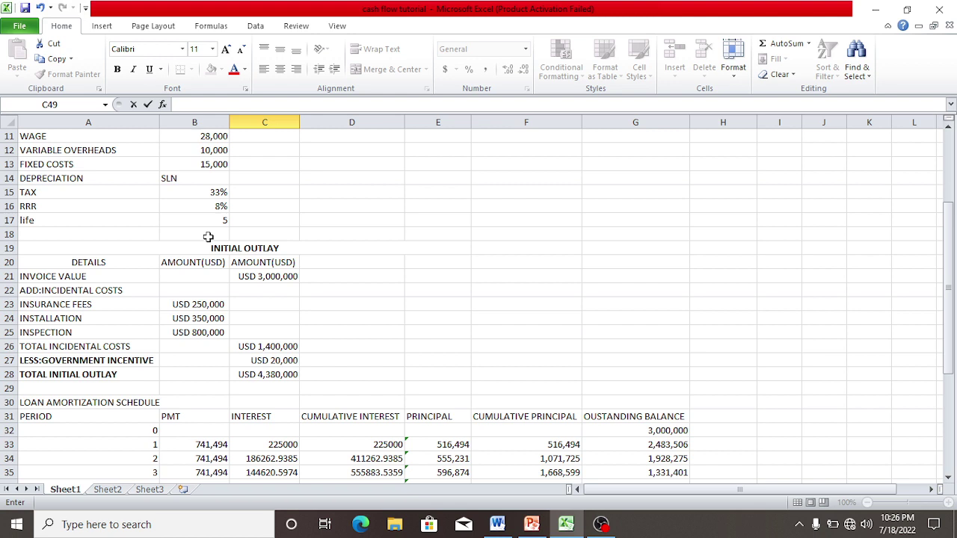
Step: Insert a blank row above LESS:GOVERNMENT INCENTIVE in the initial outlay section
{"action": "left_click", "coordinate": [238, 275]}
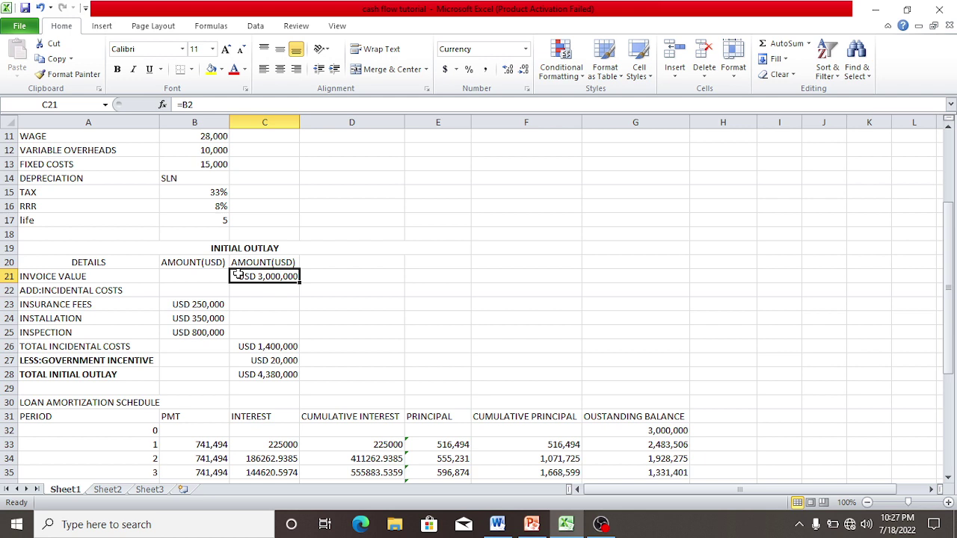
{"action": "left_click", "coordinate": [9, 333]}
{"action": "right_click", "coordinate": [9, 333]}
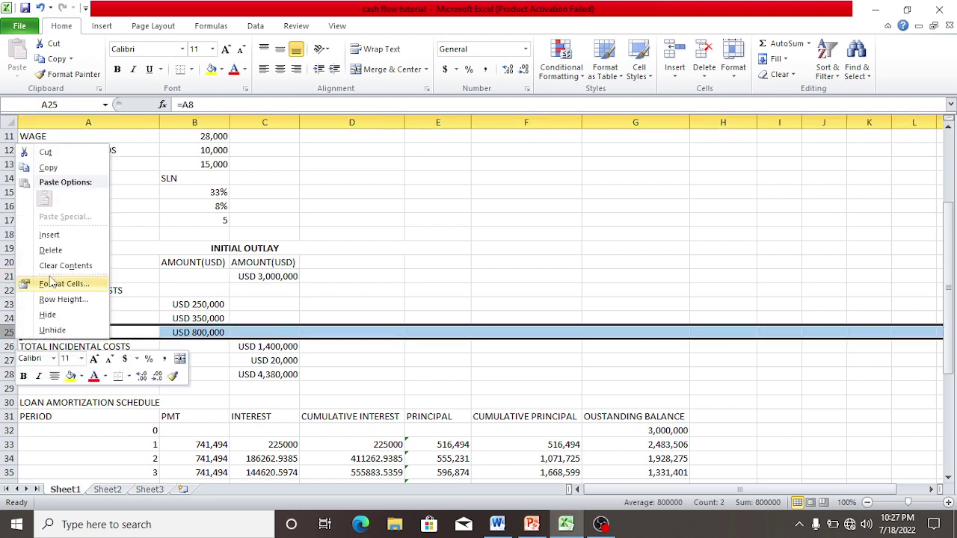
{"action": "left_click", "coordinate": [48, 234]}
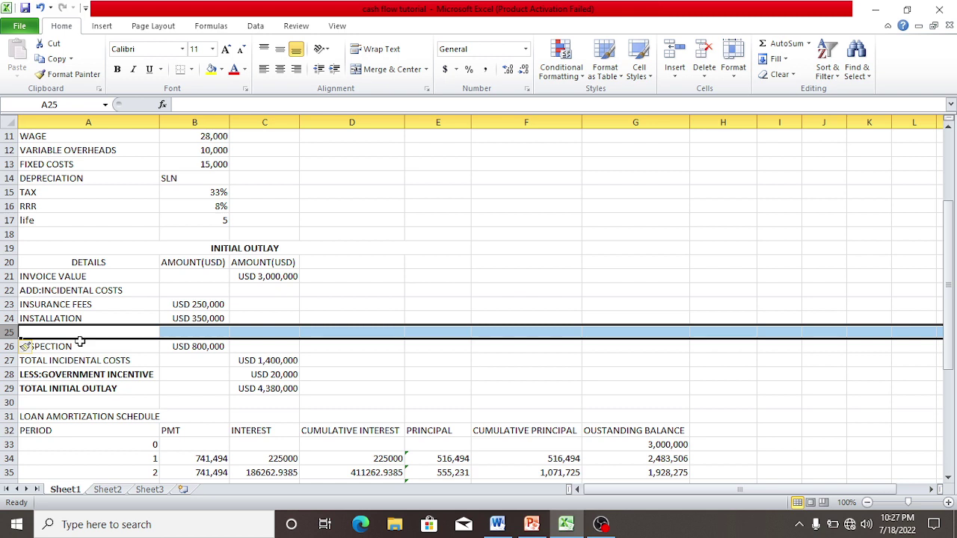
{"action": "key", "text": "ctrl+z"}
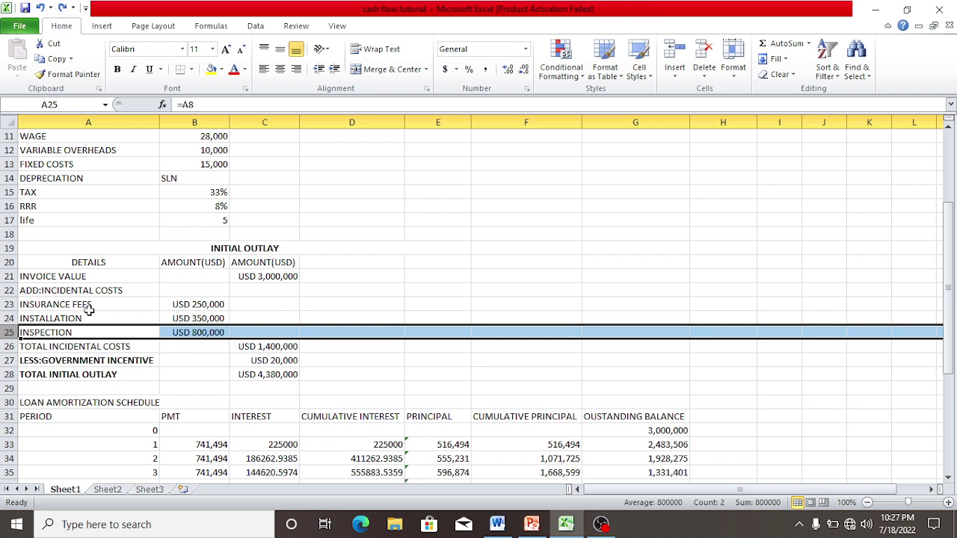
{"action": "left_click", "coordinate": [15, 362]}
{"action": "right_click", "coordinate": [17, 364]}
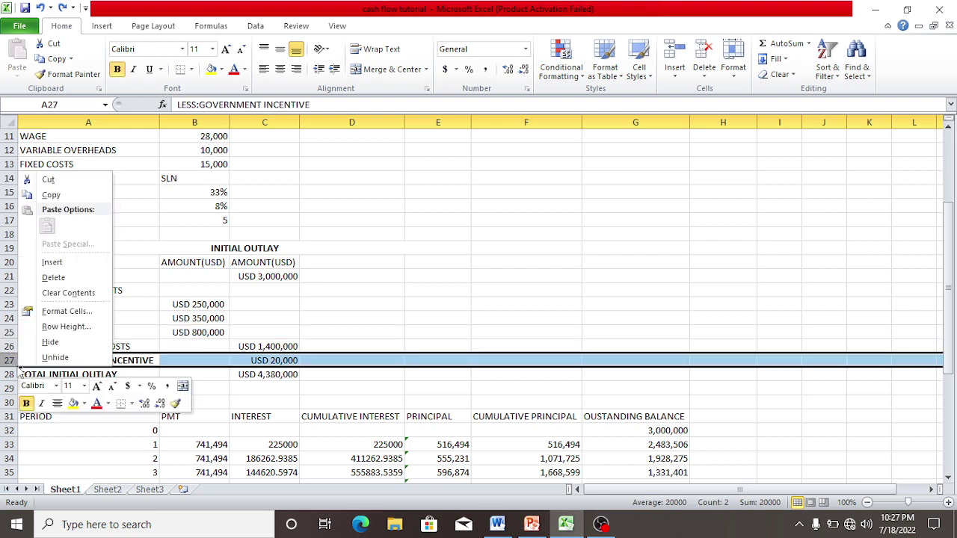
{"action": "left_click", "coordinate": [62, 263]}
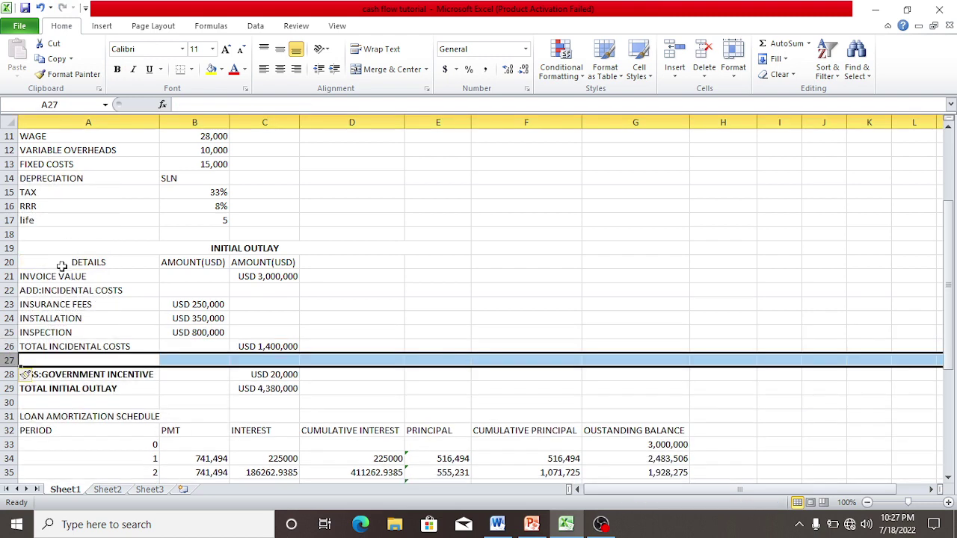
Step: Label row 27 DEPRECIABLE VALUE and set C27 to =C21+C26, giving USD 4,400,000
{"action": "left_click", "coordinate": [53, 362]}
{"action": "type", "text": "DE"}
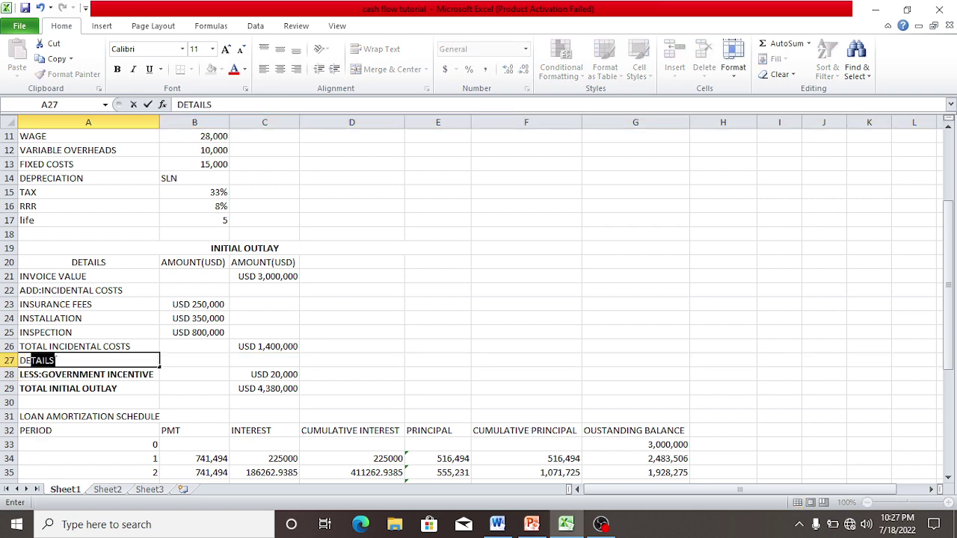
{"action": "type", "text": "PRECIAPL"}
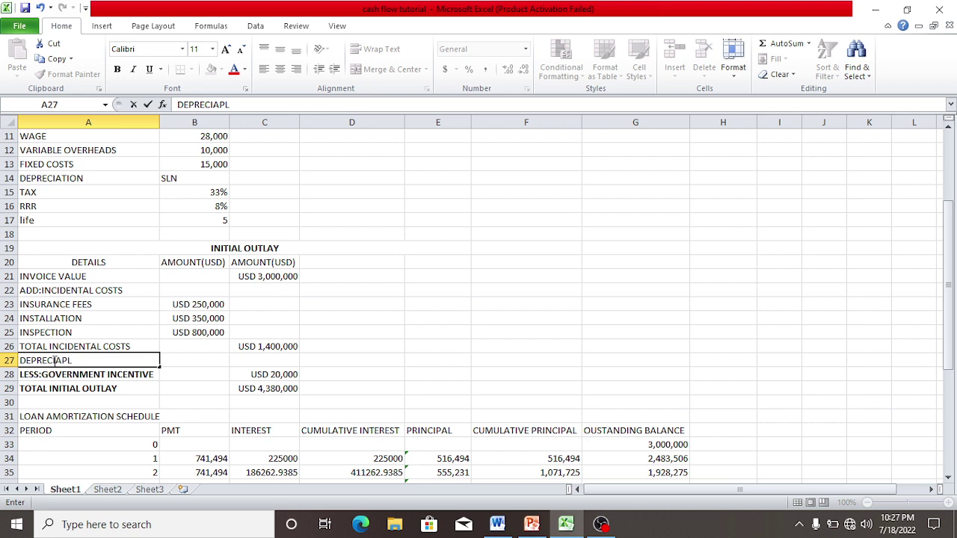
{"action": "key", "text": "BackSpace"}
{"action": "key", "text": "BackSpace"}
{"action": "type", "text": "BE"}
{"action": "key", "text": "BackSpace"}
{"action": "type", "text": "LE VALUE"}
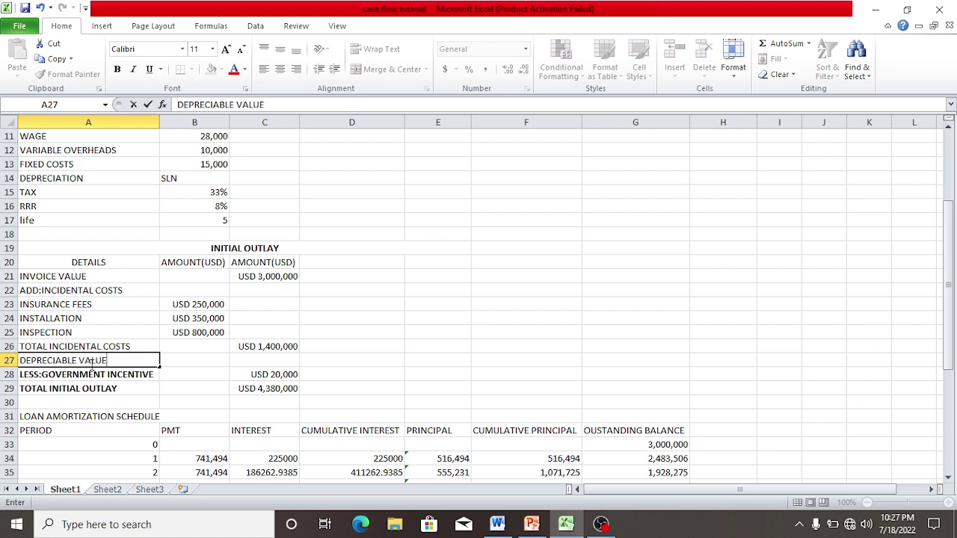
{"action": "left_click", "coordinate": [247, 362]}
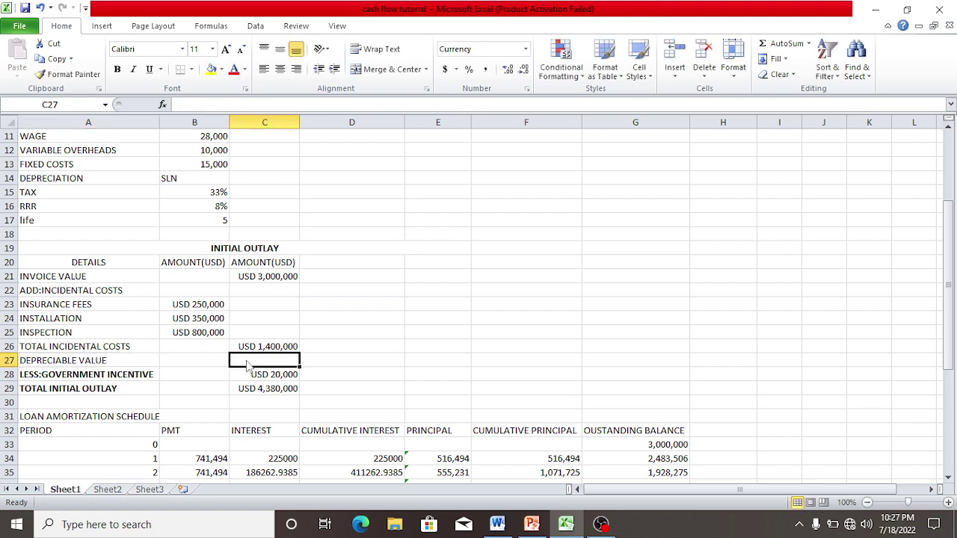
{"action": "type", "text": "="}
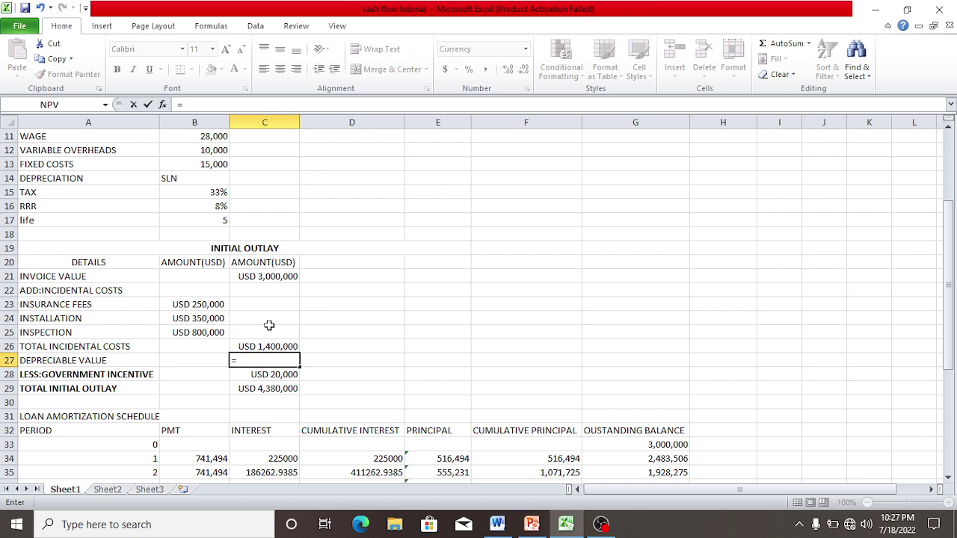
{"action": "left_click", "coordinate": [268, 277]}
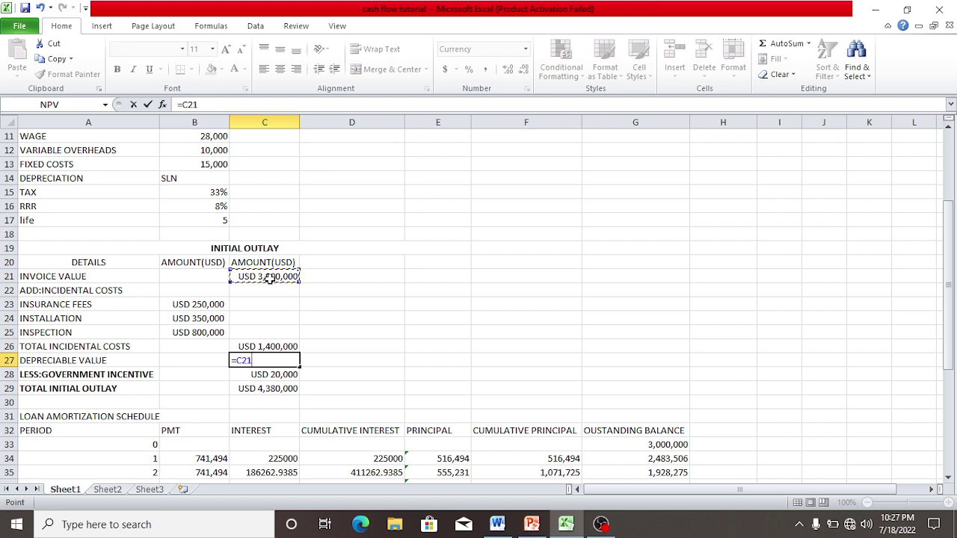
{"action": "type", "text": "+"}
{"action": "left_click", "coordinate": [266, 346]}
{"action": "key", "text": "Return"}
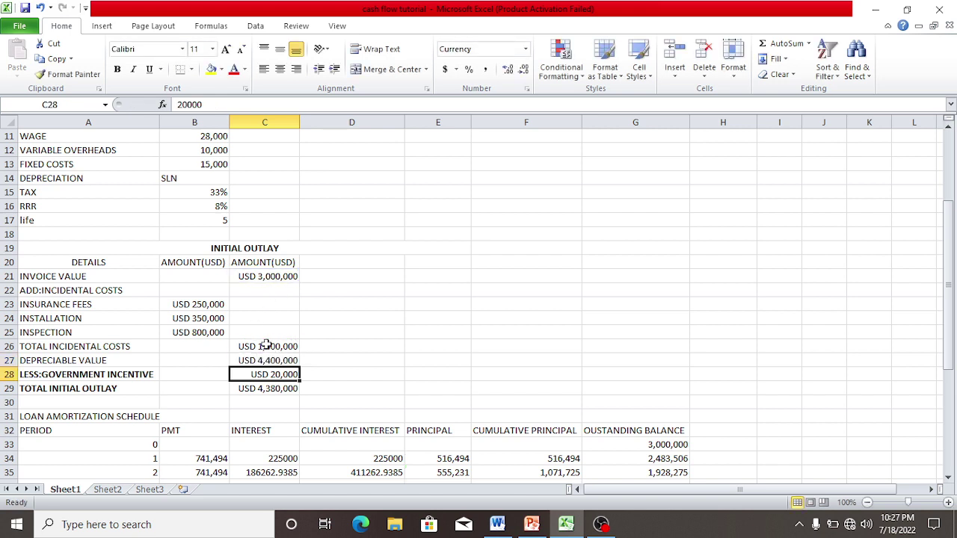
Step: Verify C27 and the total initial outlay =(C21+C26)-C28 in C29, USD 4,380,000
{"action": "left_click", "coordinate": [284, 357]}
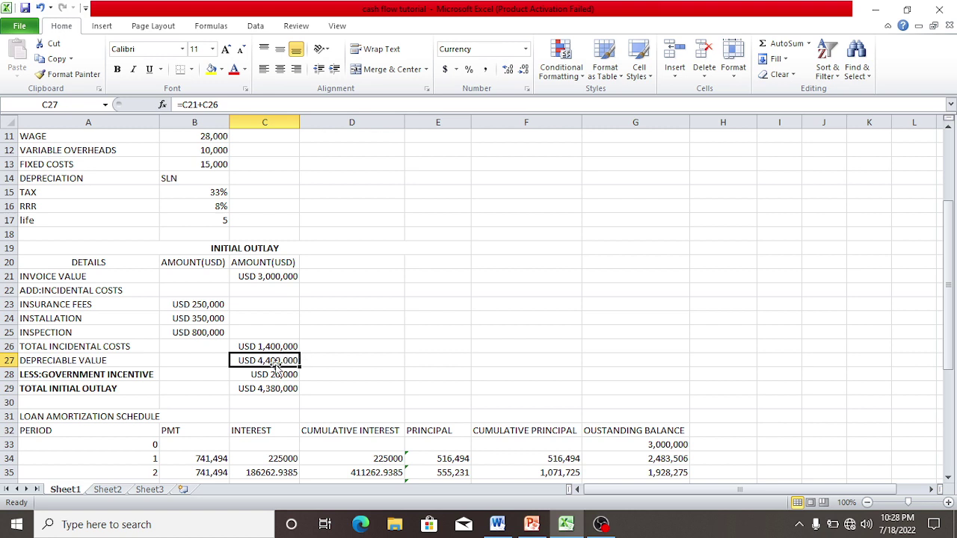
{"action": "left_click", "coordinate": [273, 389]}
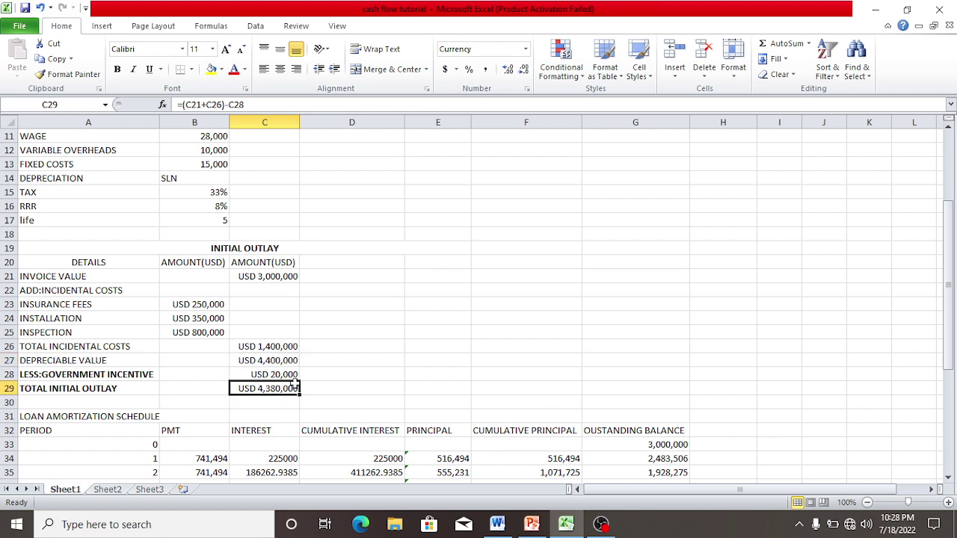
{"action": "double_click", "coordinate": [274, 360]}
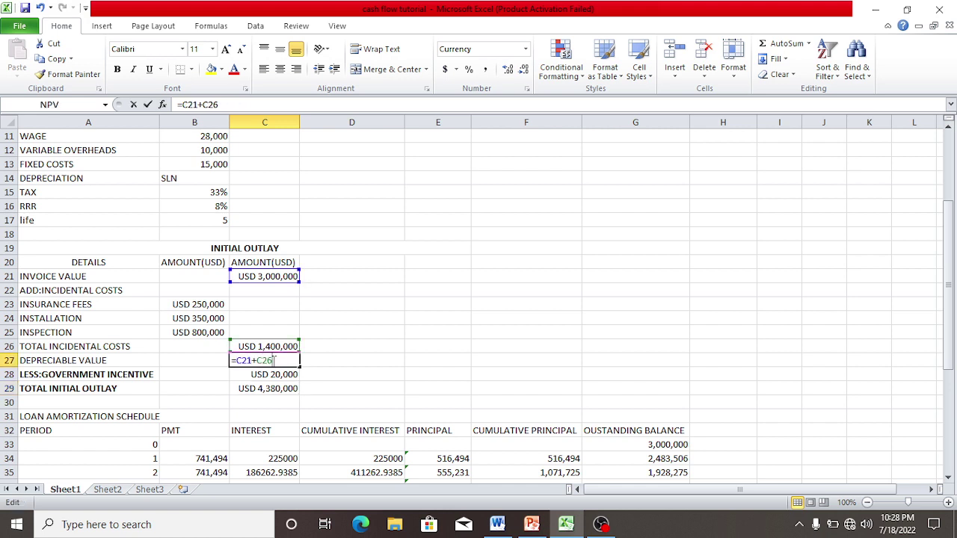
{"action": "left_click", "coordinate": [274, 389]}
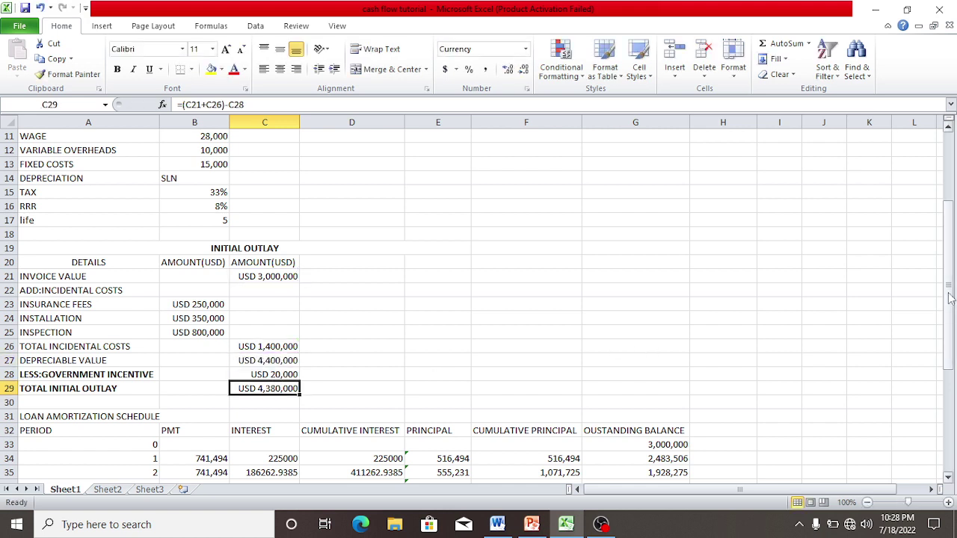
{"action": "left_click_drag", "start_coordinate": [950, 297], "coordinate": [950, 400]}
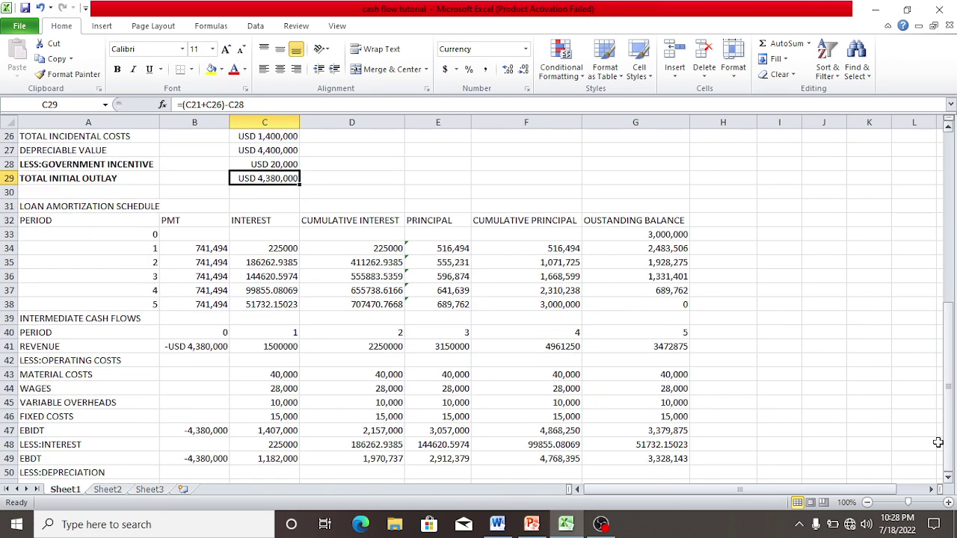
Step: Enter year-1 depreciation in C50 as =SLN(C27,B9,B17), giving $580,000.00
{"action": "left_click", "coordinate": [246, 471]}
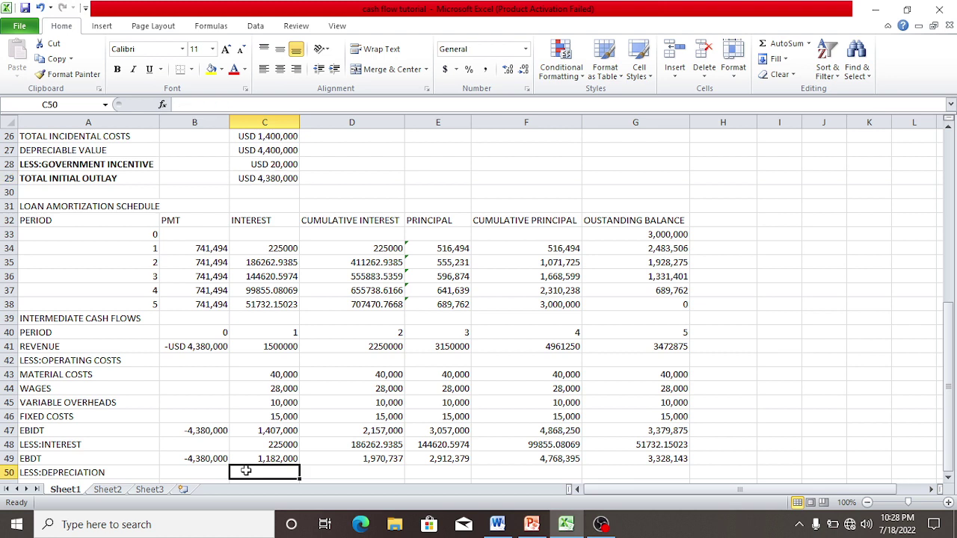
{"action": "type", "text": "=SL"}
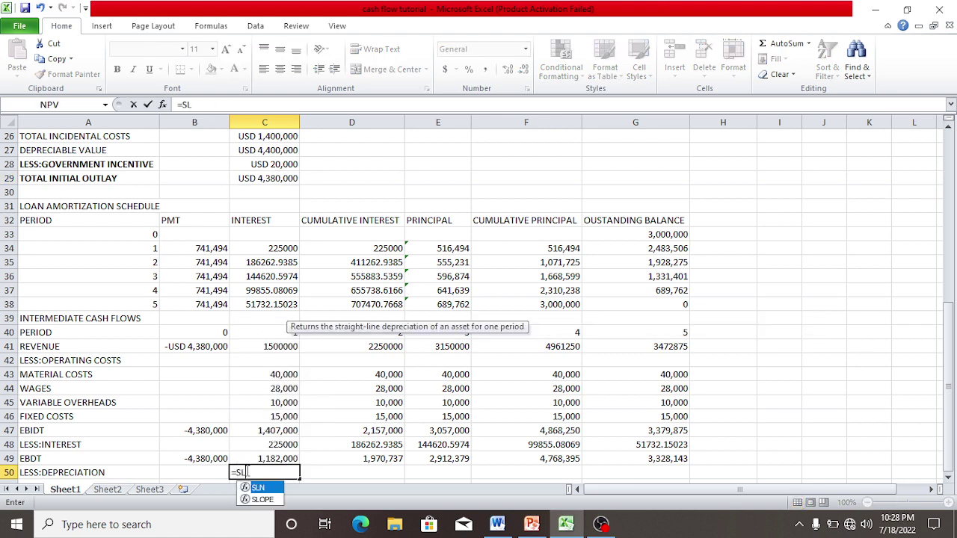
{"action": "type", "text": "N"}
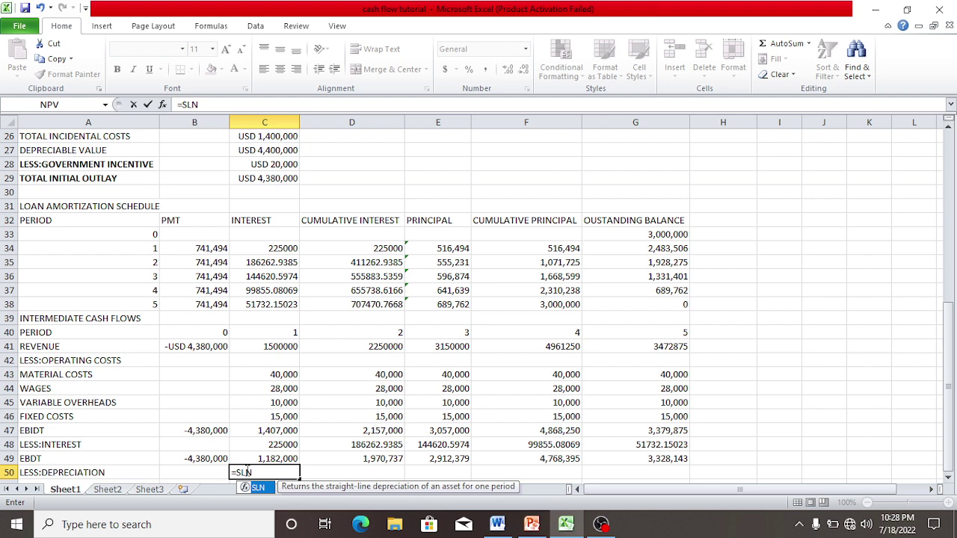
{"action": "type", "text": "("}
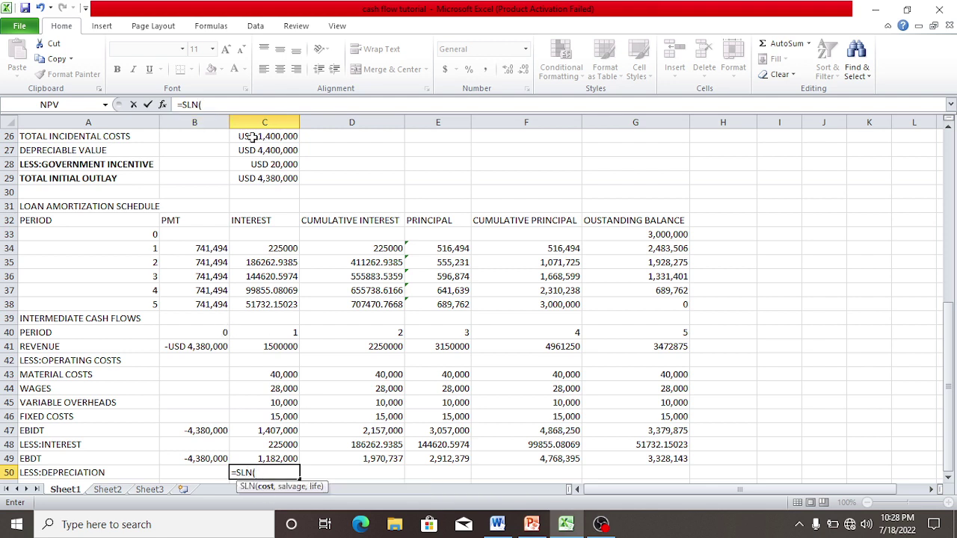
{"action": "left_click", "coordinate": [270, 150]}
{"action": "type", "text": ","}
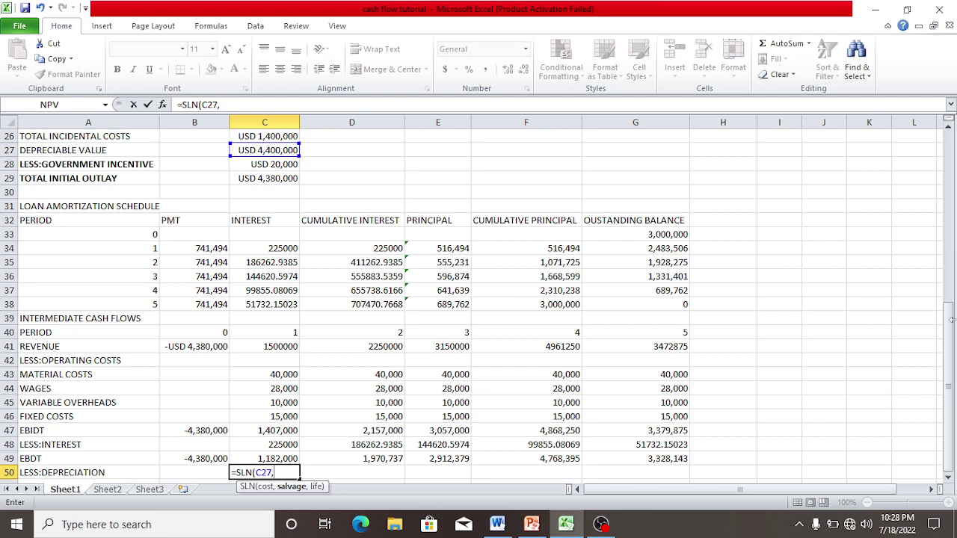
{"action": "left_click_drag", "start_coordinate": [948, 358], "coordinate": [941, 181]}
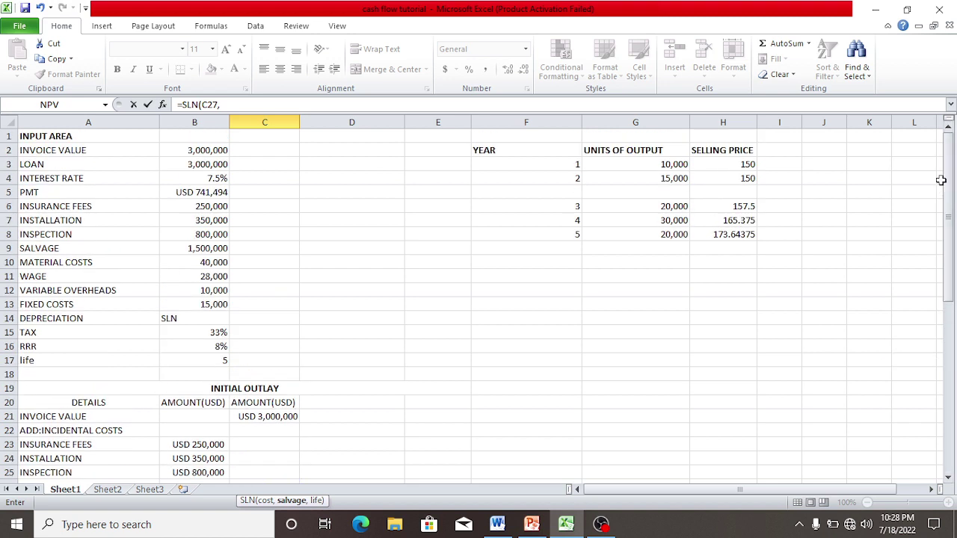
{"action": "left_click", "coordinate": [208, 254]}
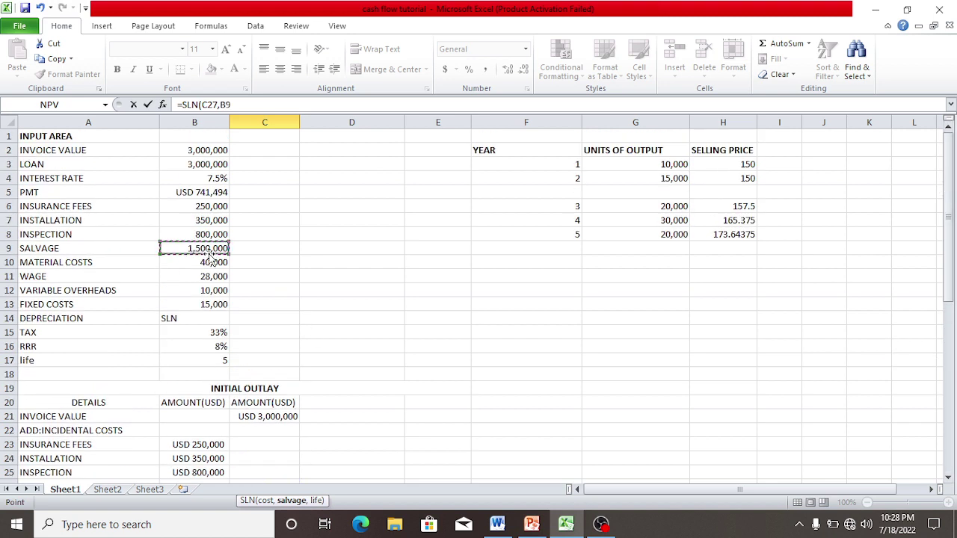
{"action": "type", "text": ","}
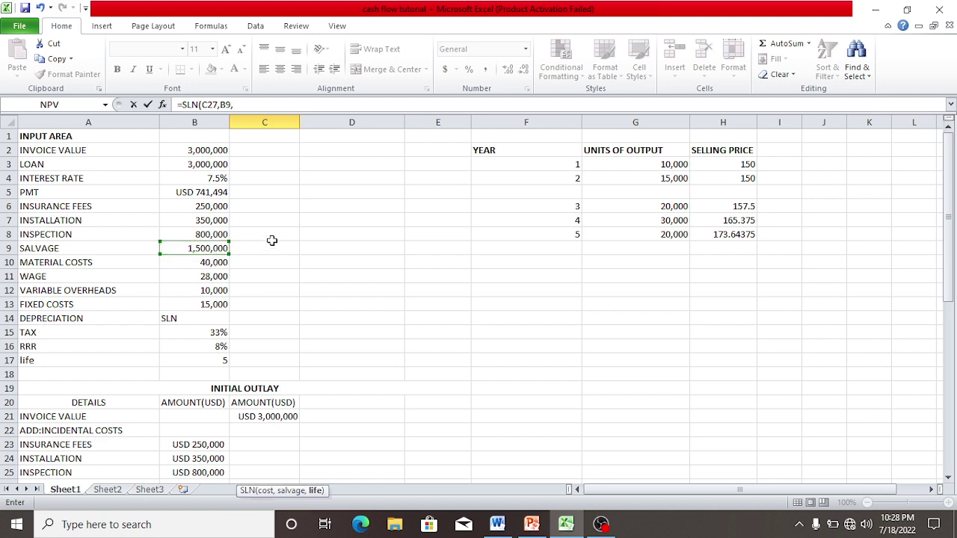
{"action": "left_click", "coordinate": [215, 359]}
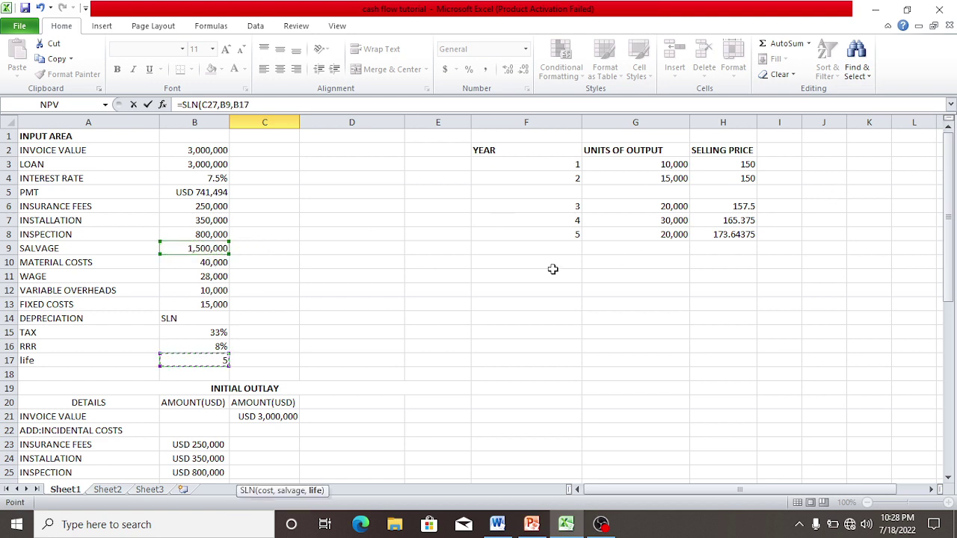
{"action": "type", "text": ")"}
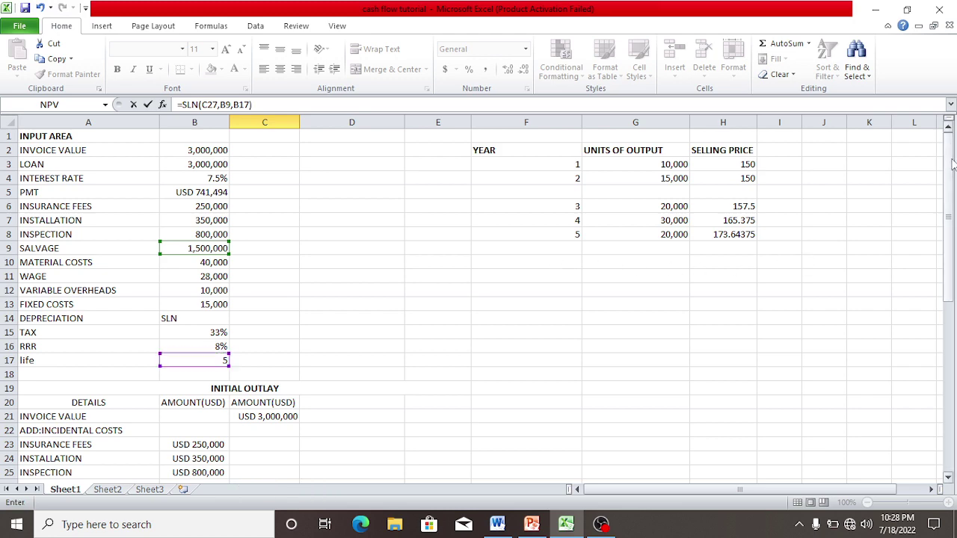
{"action": "left_click_drag", "start_coordinate": [952, 164], "coordinate": [952, 349]}
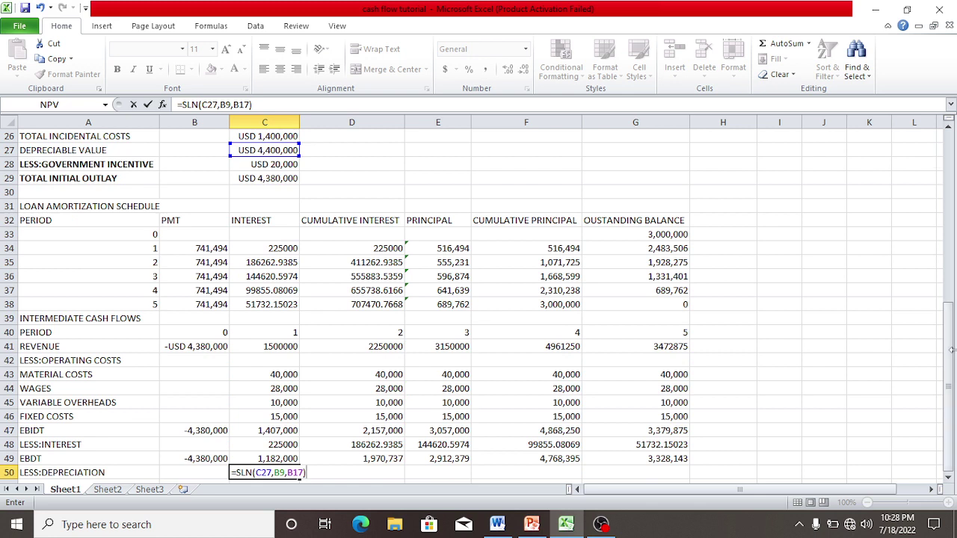
{"action": "key", "text": "shift+Tab"}
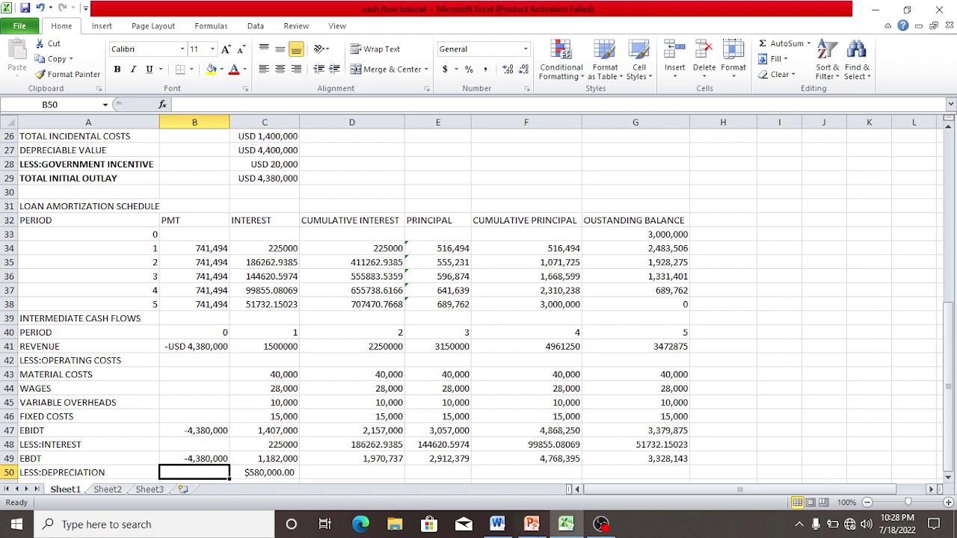
{"action": "left_click", "coordinate": [291, 472]}
{"action": "double_click", "coordinate": [290, 473]}
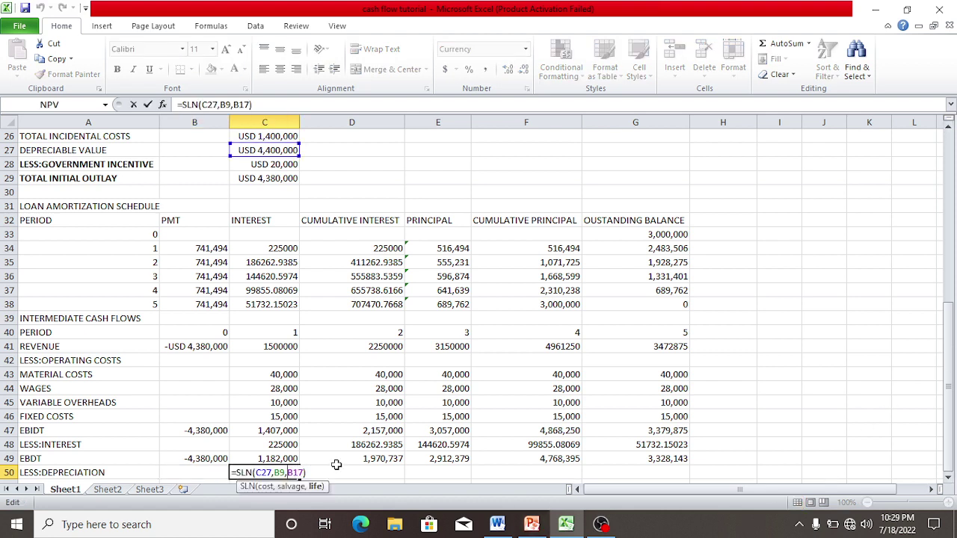
{"action": "left_click_drag", "start_coordinate": [952, 345], "coordinate": [952, 371]}
{"action": "key", "text": "BackSpace"}
{"action": "key", "text": "BackSpace"}
{"action": "key", "text": "BackSpace"}
{"action": "key", "text": "BackSpace"}
{"action": "key", "text": "BackSpace"}
{"action": "key", "text": "BackSpace"}
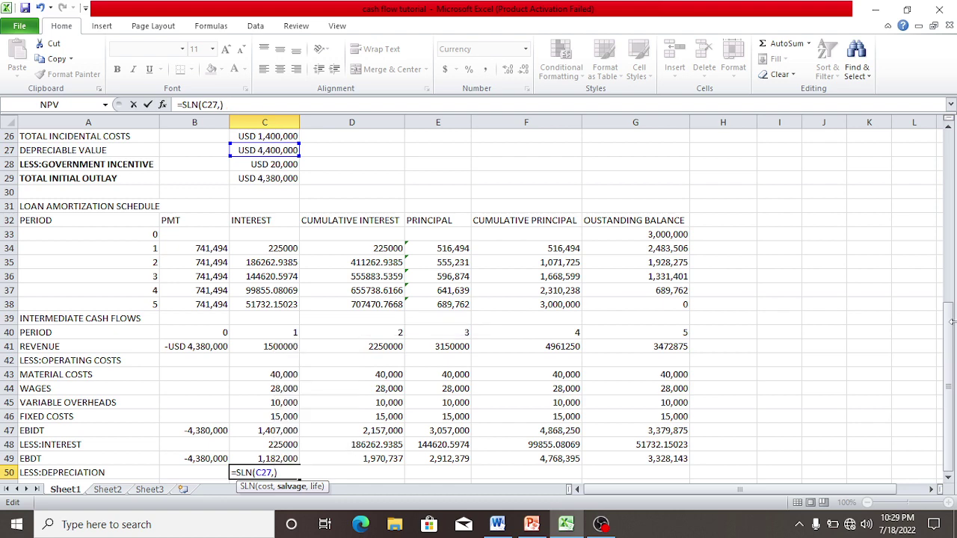
{"action": "left_click_drag", "start_coordinate": [953, 372], "coordinate": [952, 153]}
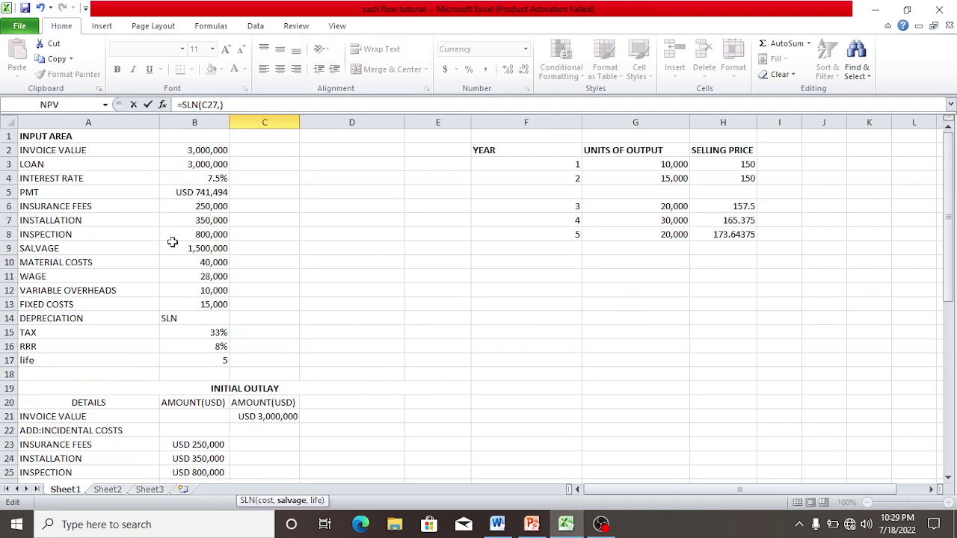
{"action": "left_click", "coordinate": [196, 248]}
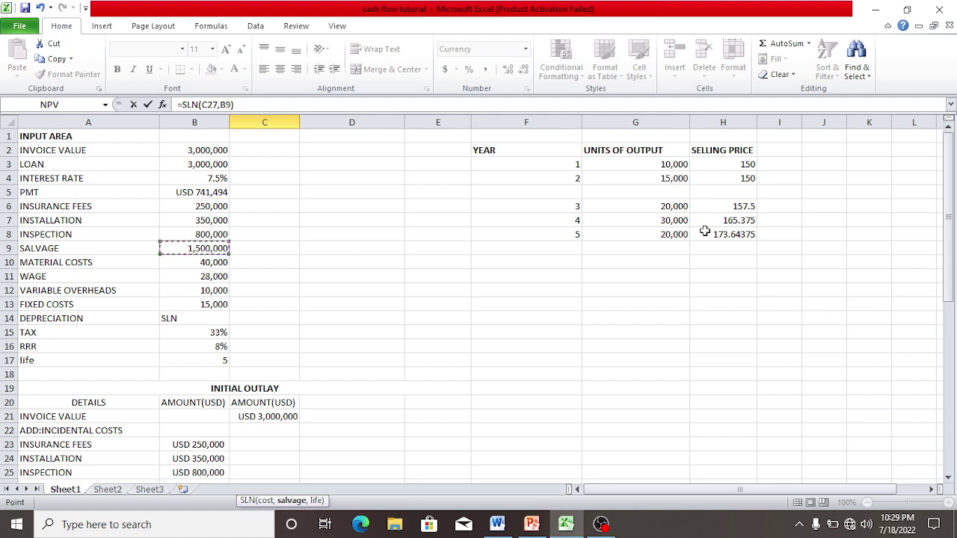
{"action": "left_click_drag", "start_coordinate": [950, 224], "coordinate": [943, 429]}
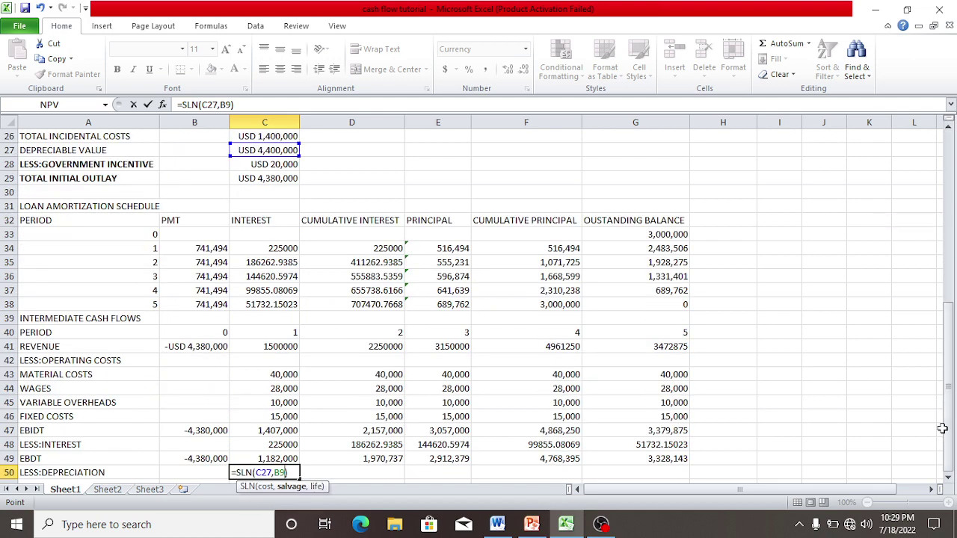
{"action": "type", "text": ","}
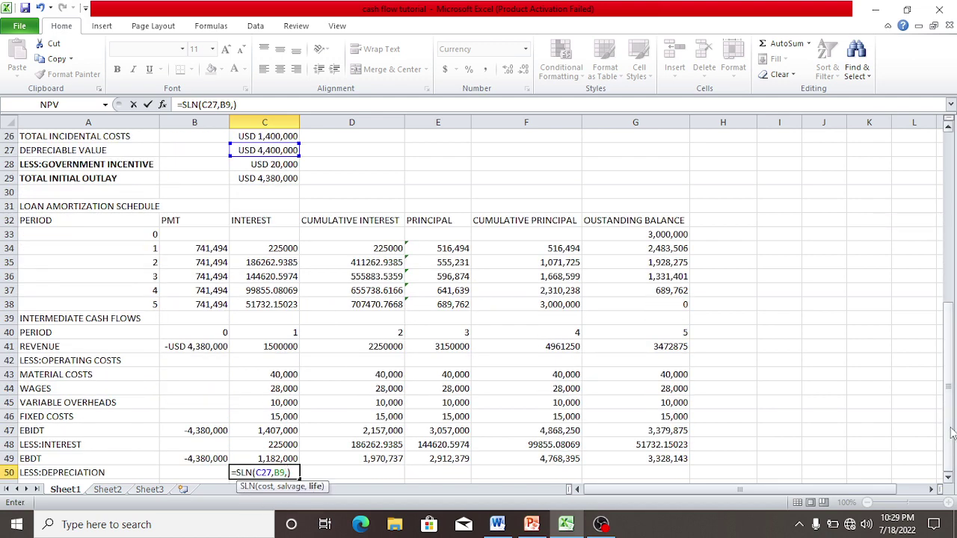
{"action": "left_click_drag", "start_coordinate": [943, 429], "coordinate": [955, 217]}
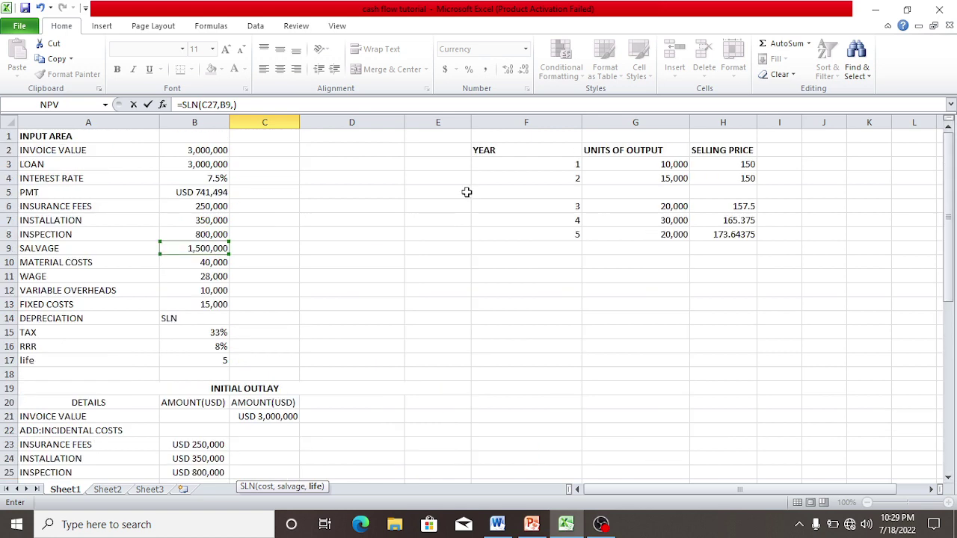
{"action": "left_click", "coordinate": [209, 358]}
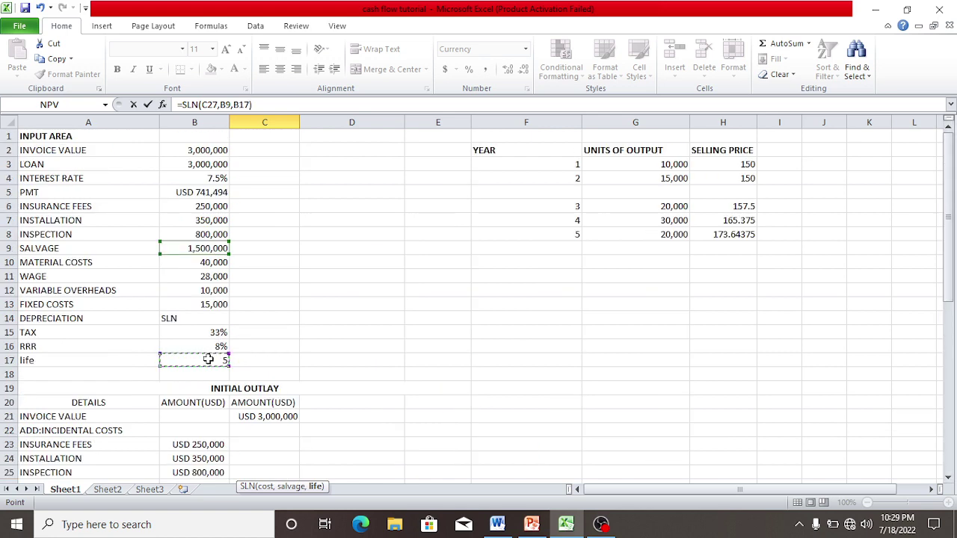
{"action": "left_click_drag", "start_coordinate": [947, 222], "coordinate": [953, 425]}
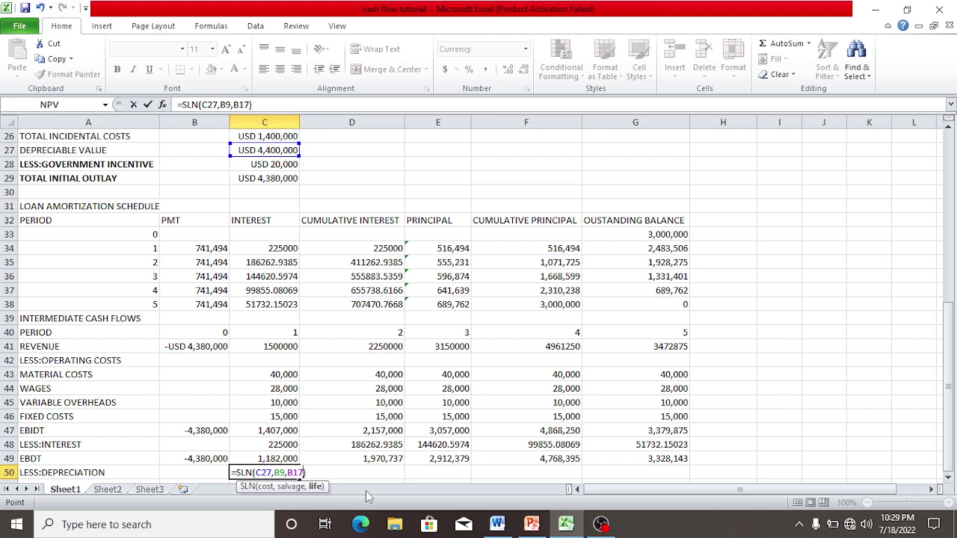
{"action": "left_click", "coordinate": [257, 473]}
Step: Change C50's formula to =SLN($C$27,$B$9,$B$17) with absolute references
{"action": "type", "text": "$C"}
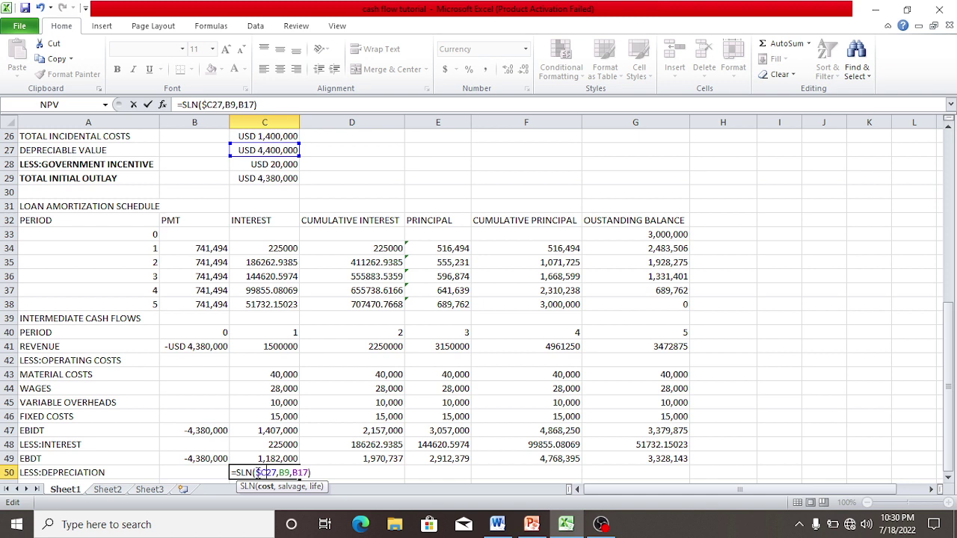
{"action": "type", "text": "$"}
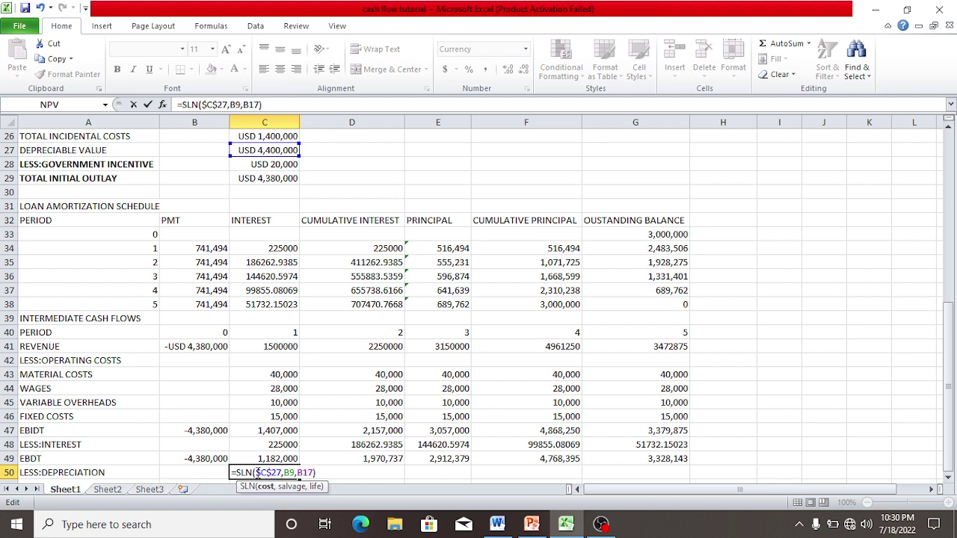
{"action": "key", "text": "Right"}
{"action": "key", "text": "Right"}
{"action": "key", "text": "Right"}
{"action": "type", "text": "$C"}
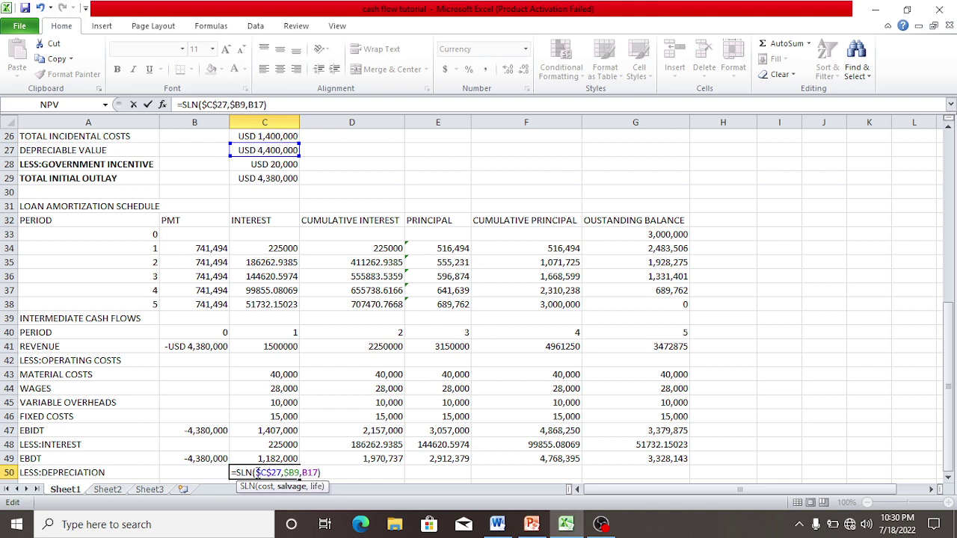
{"action": "type", "text": "$"}
{"action": "key", "text": "Right"}
{"action": "type", "text": "$C"}
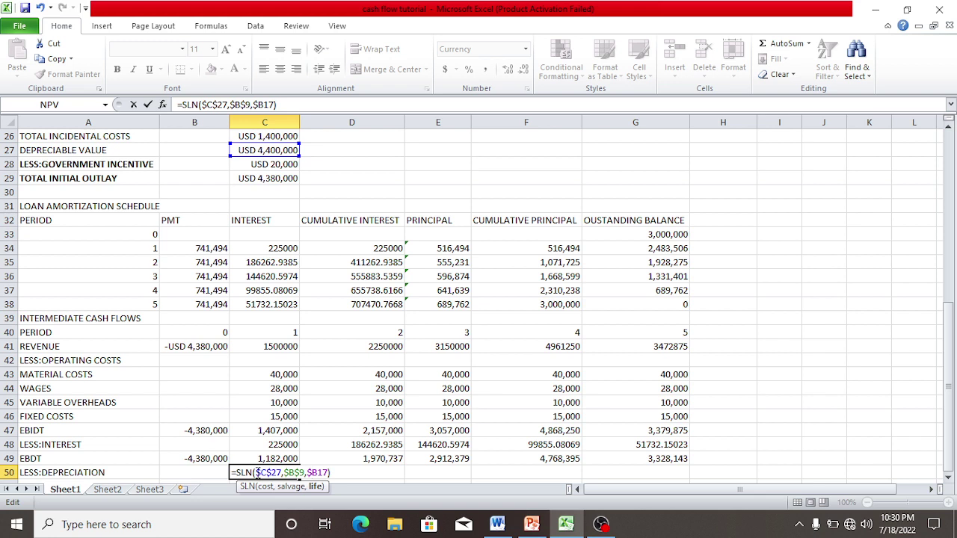
{"action": "type", "text": "$"}
{"action": "key", "text": "Right"}
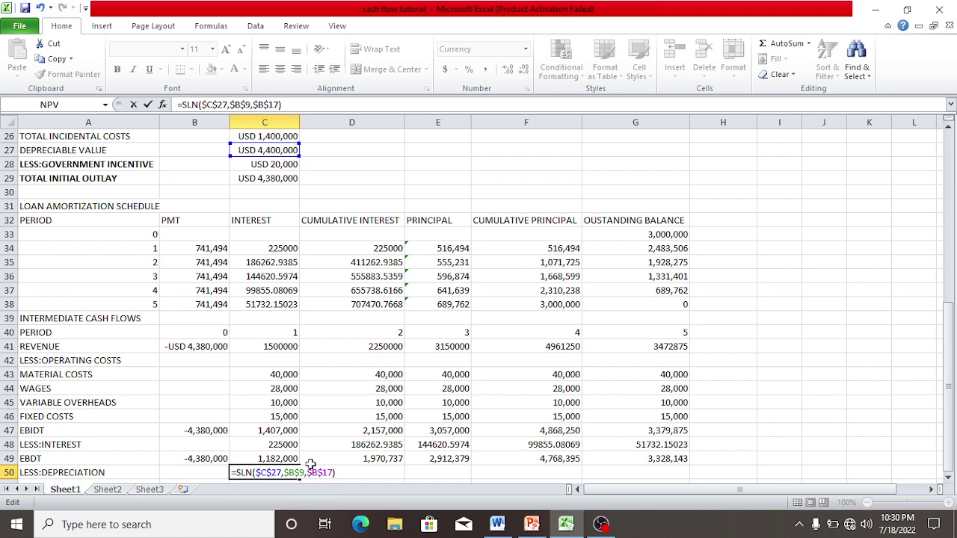
{"action": "key", "text": "Return"}
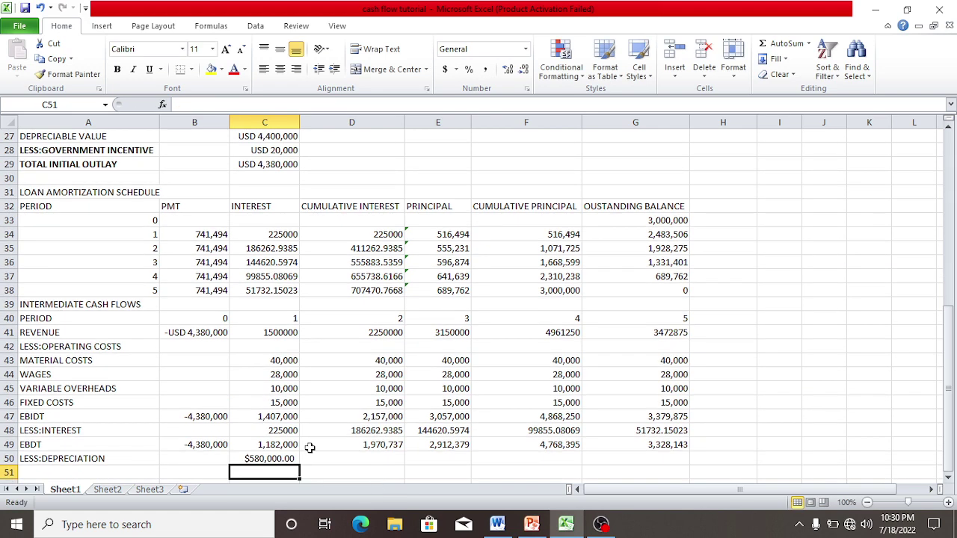
Step: Copy C50's depreciation across C50:G50, $580,000.00 for periods 1 to 5
{"action": "left_click", "coordinate": [267, 462]}
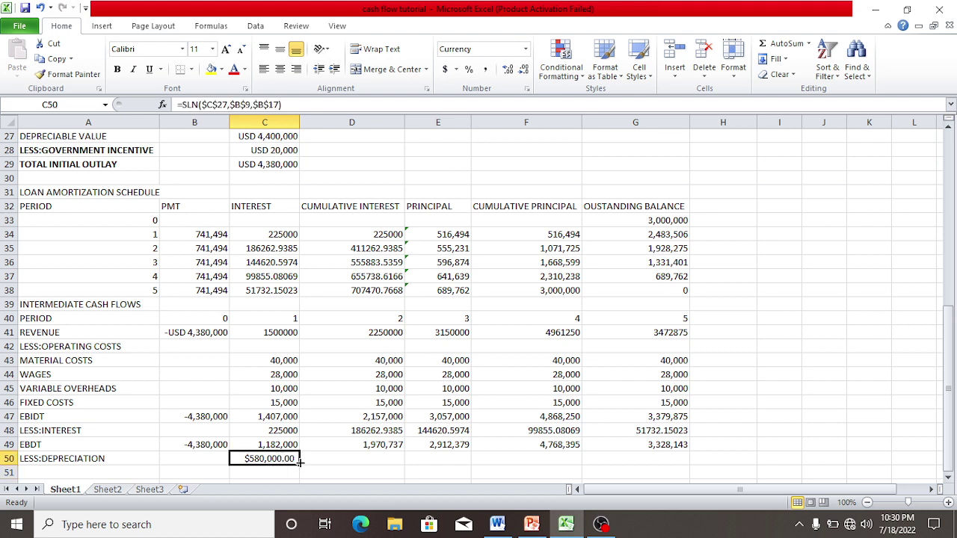
{"action": "left_click_drag", "start_coordinate": [299, 463], "coordinate": [678, 462]}
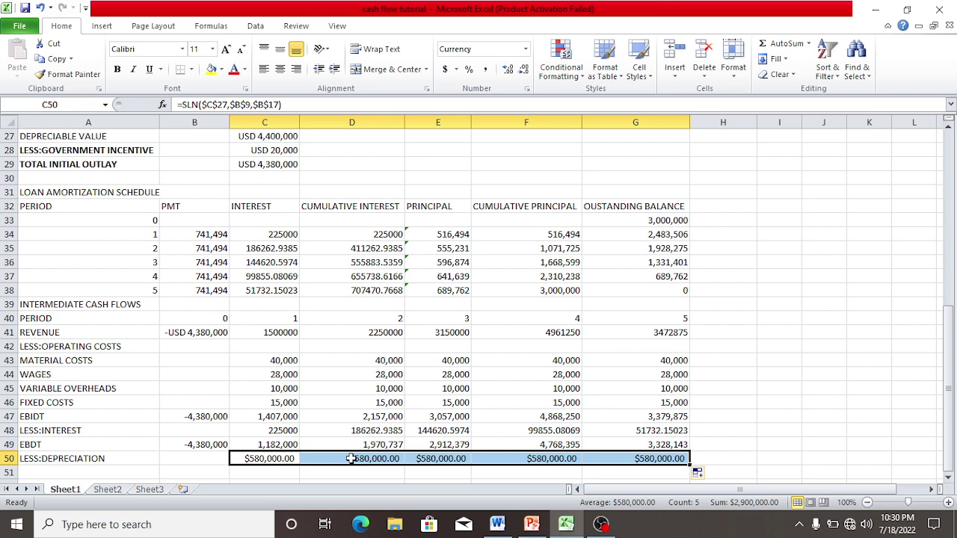
{"action": "left_click", "coordinate": [61, 472]}
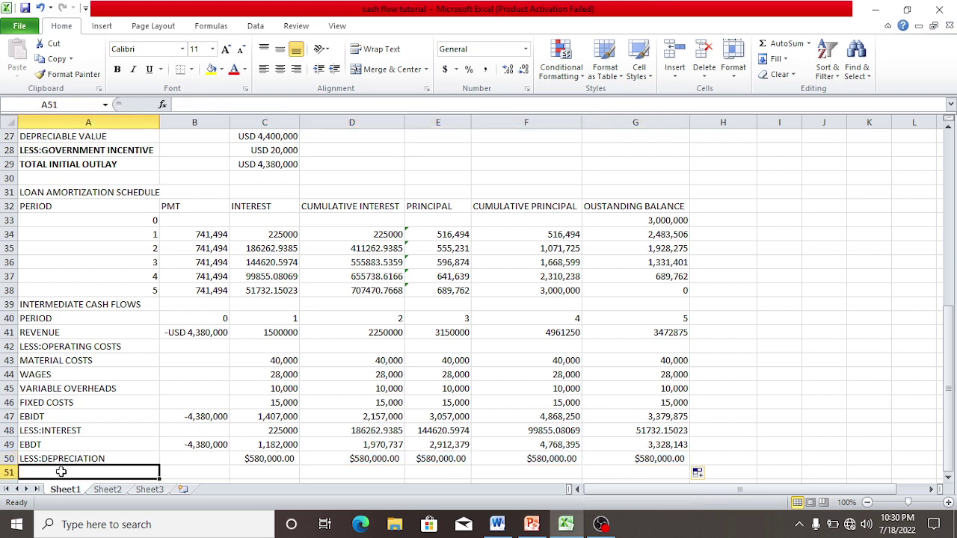
Step: Label A51 EBT and fill =B49-B50 across B51:G51, from -4,380,000 to 2,748,143
{"action": "type", "text": "E"}
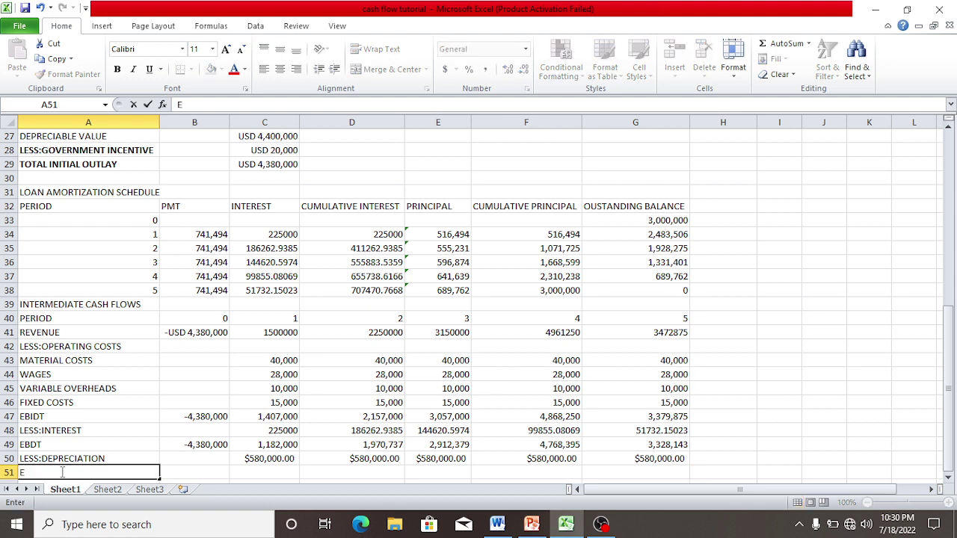
{"action": "type", "text": "BT"}
{"action": "left_click", "coordinate": [187, 473]}
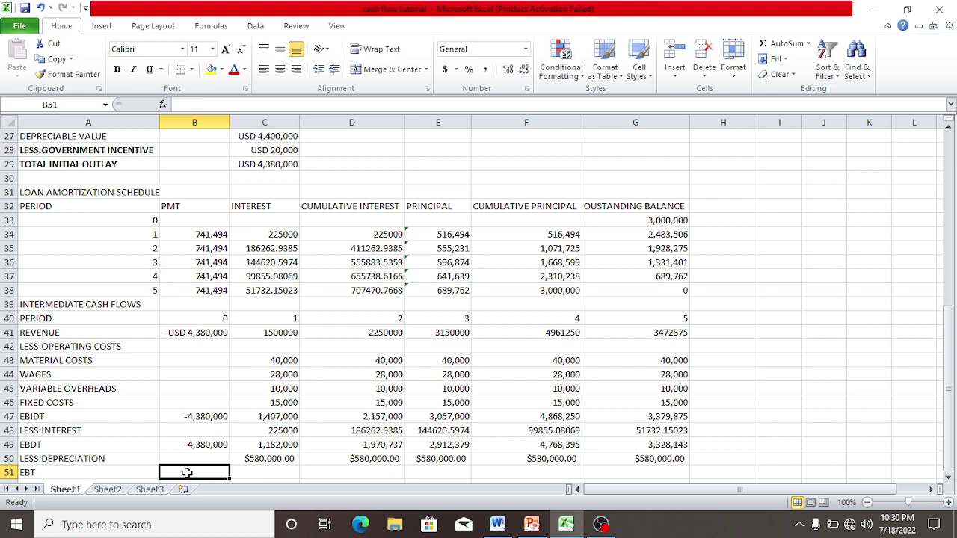
{"action": "type", "text": "="}
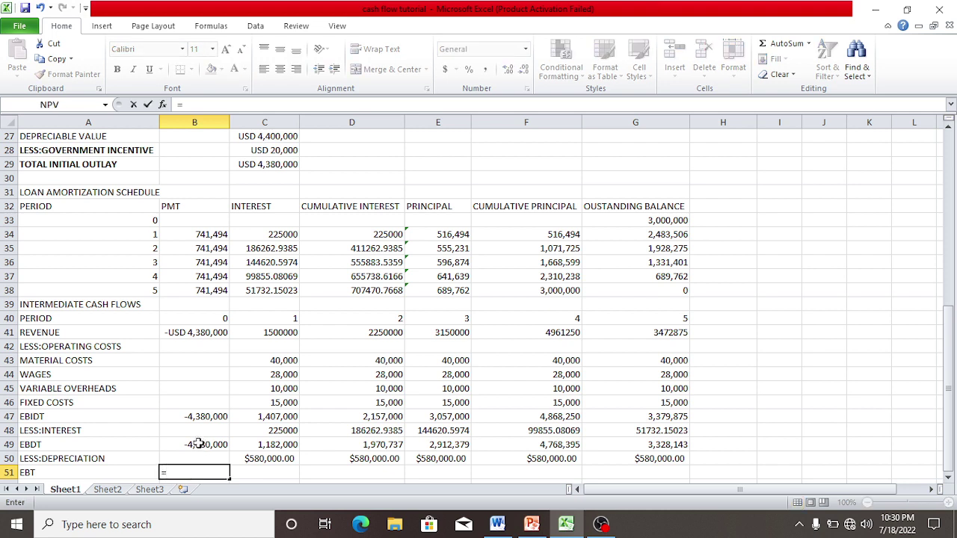
{"action": "left_click", "coordinate": [198, 445]}
{"action": "type", "text": "-"}
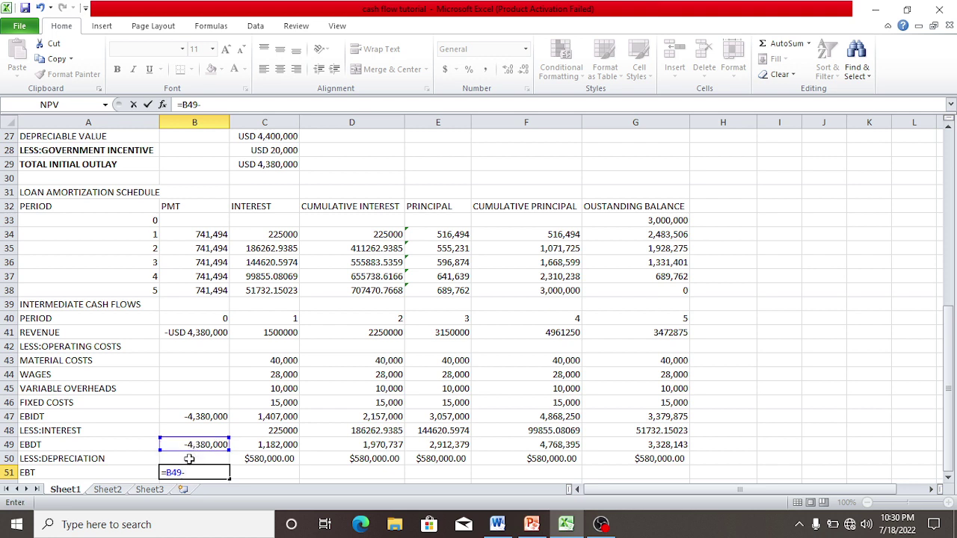
{"action": "left_click", "coordinate": [189, 459]}
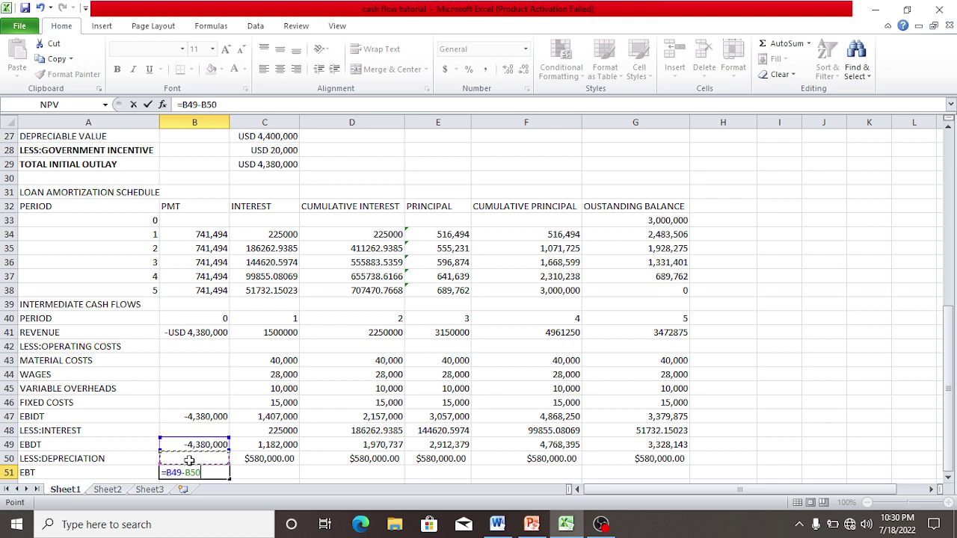
{"action": "key", "text": "Return"}
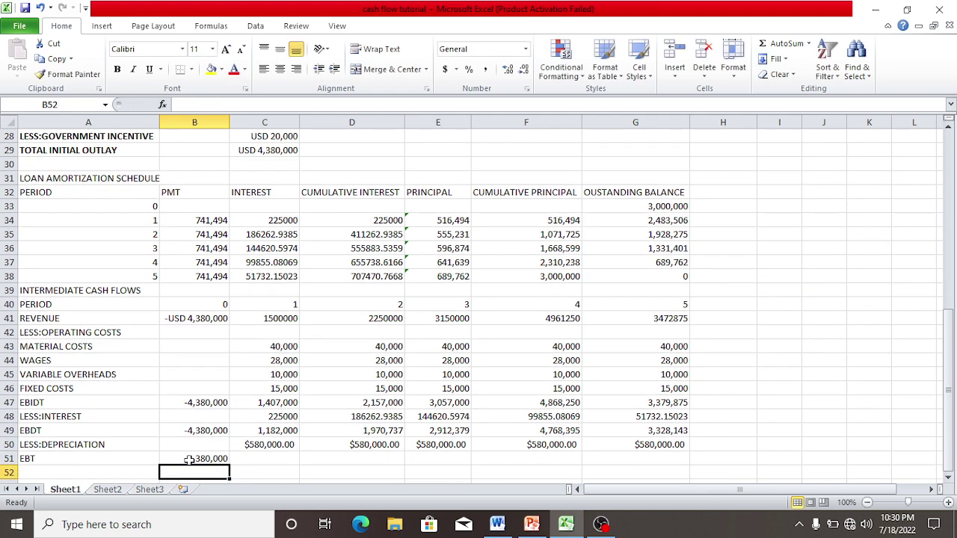
{"action": "left_click", "coordinate": [122, 472]}
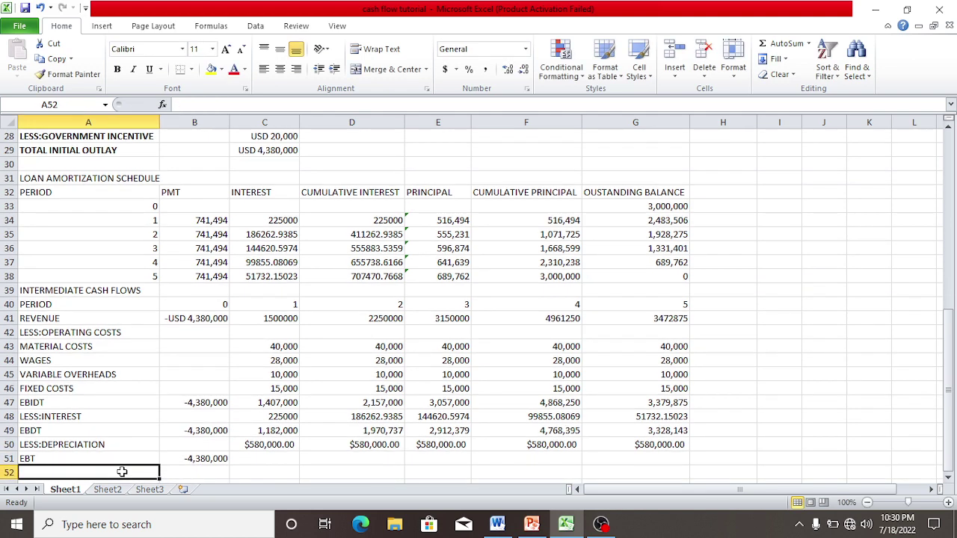
{"action": "left_click", "coordinate": [206, 458]}
{"action": "left_click_drag", "start_coordinate": [231, 464], "coordinate": [655, 448]}
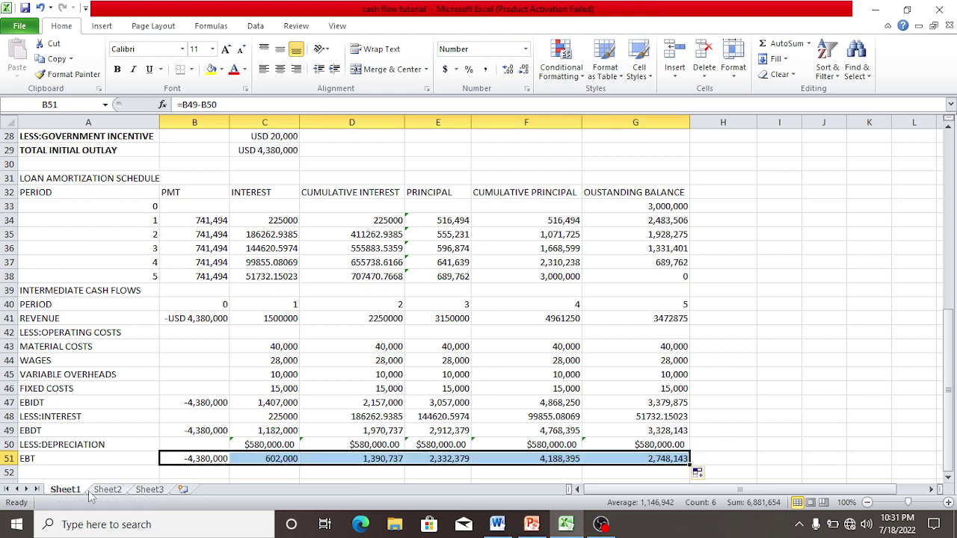
{"action": "left_click", "coordinate": [59, 473]}
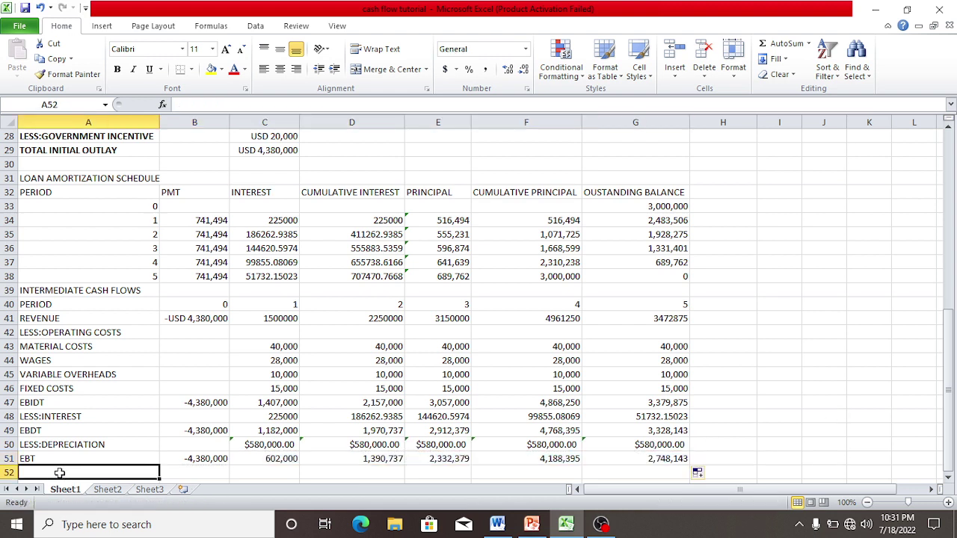
Step: Label row 52 LESS:TAX and switch to the Word question document
{"action": "type", "text": "LE"}
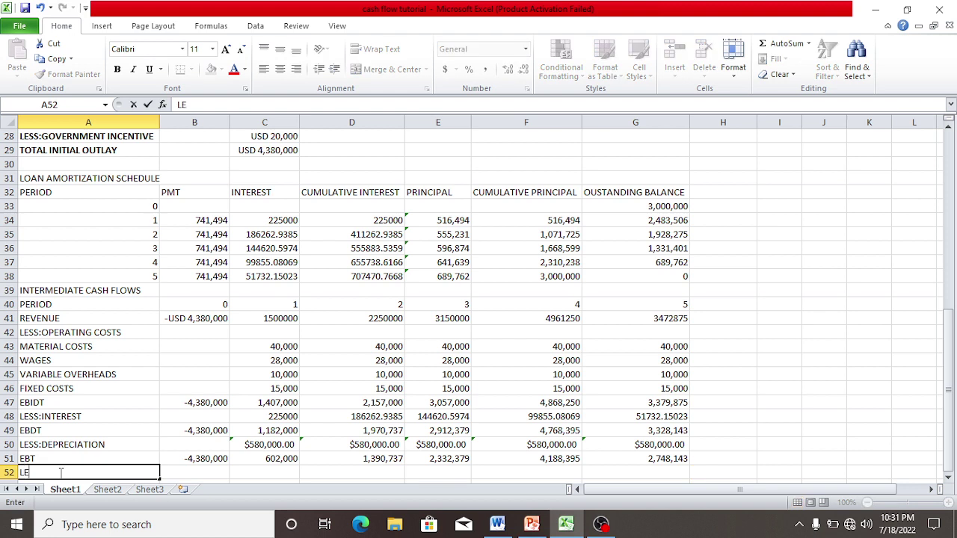
{"action": "type", "text": "SS:"}
{"action": "type", "text": "TAX"}
{"action": "left_click", "coordinate": [254, 471]}
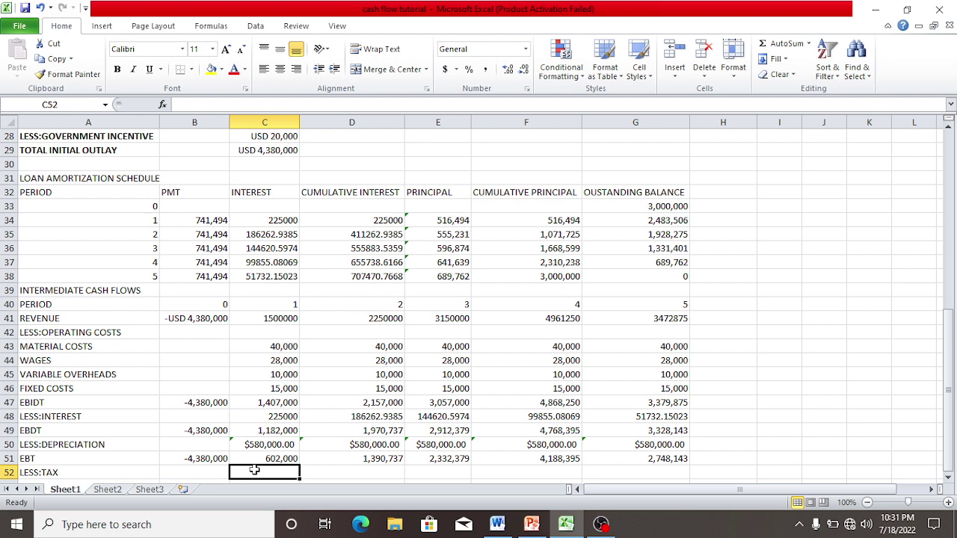
{"action": "left_click", "coordinate": [507, 527]}
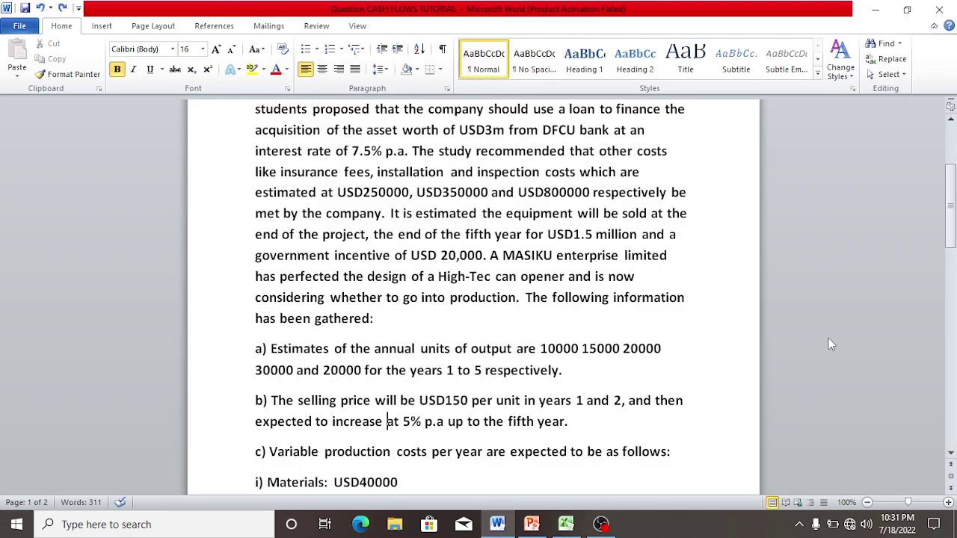
Step: Scroll the Word question to the 33% corporation tax rate, then return to Excel
{"action": "left_click_drag", "start_coordinate": [951, 224], "coordinate": [954, 344]}
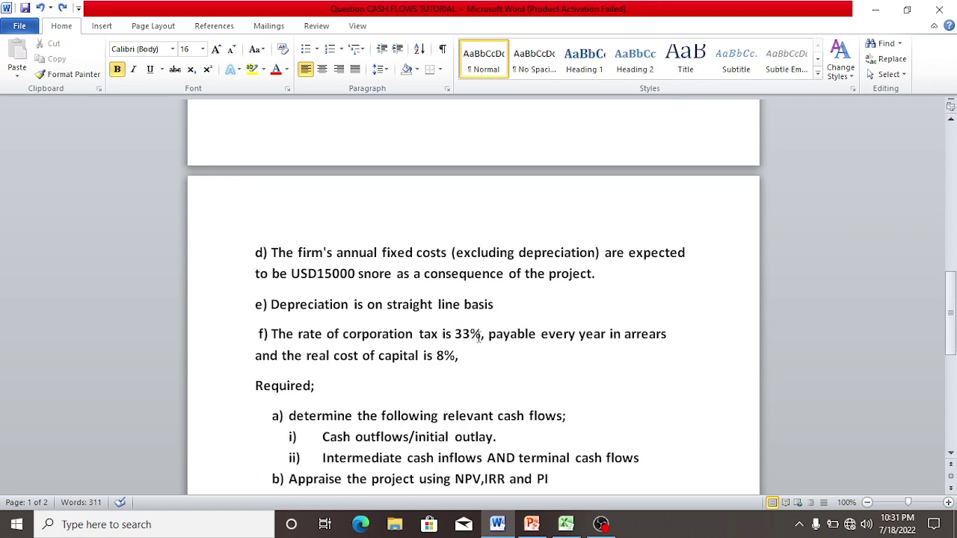
{"action": "left_click", "coordinate": [565, 526]}
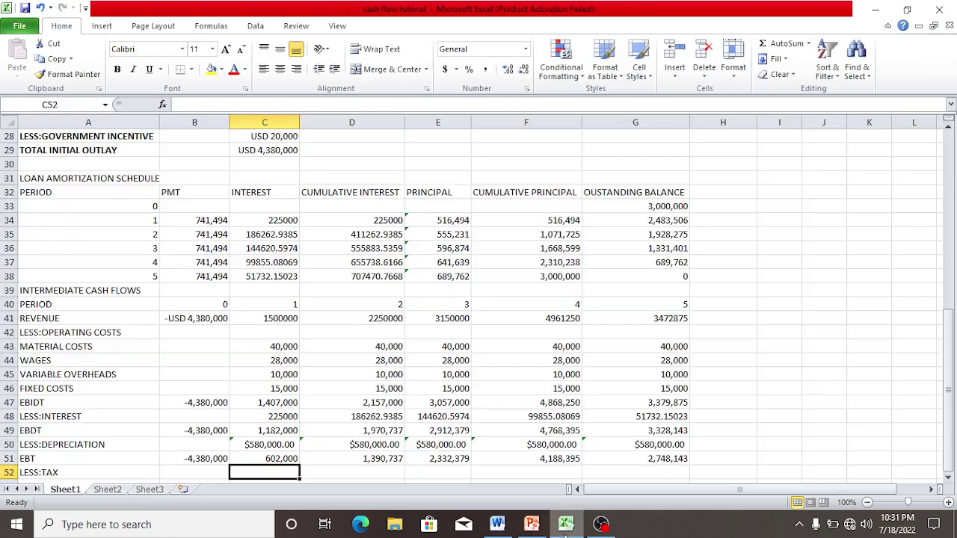
Step: Start a year 1 tax formula as C51*33, then discard it and a scratch TAX note
{"action": "left_click", "coordinate": [261, 460]}
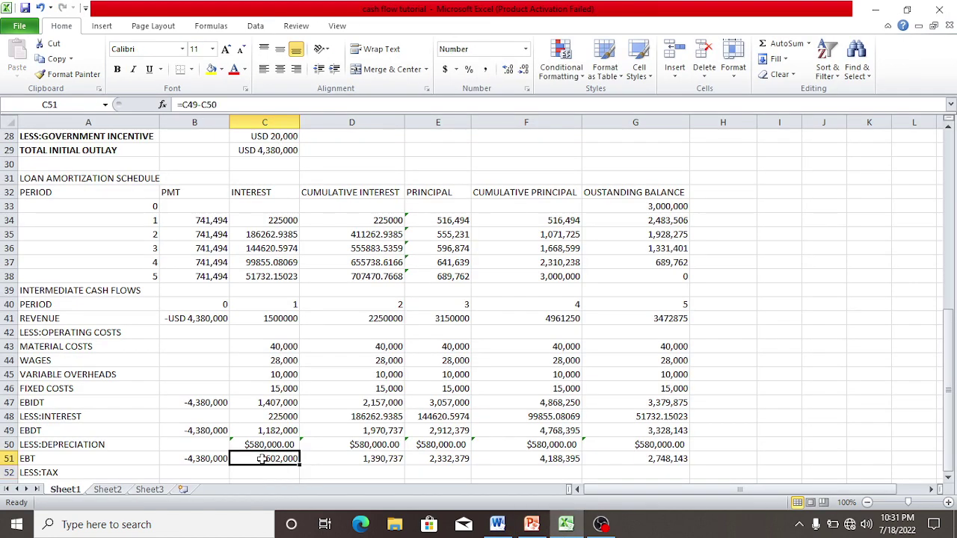
{"action": "left_click", "coordinate": [261, 473]}
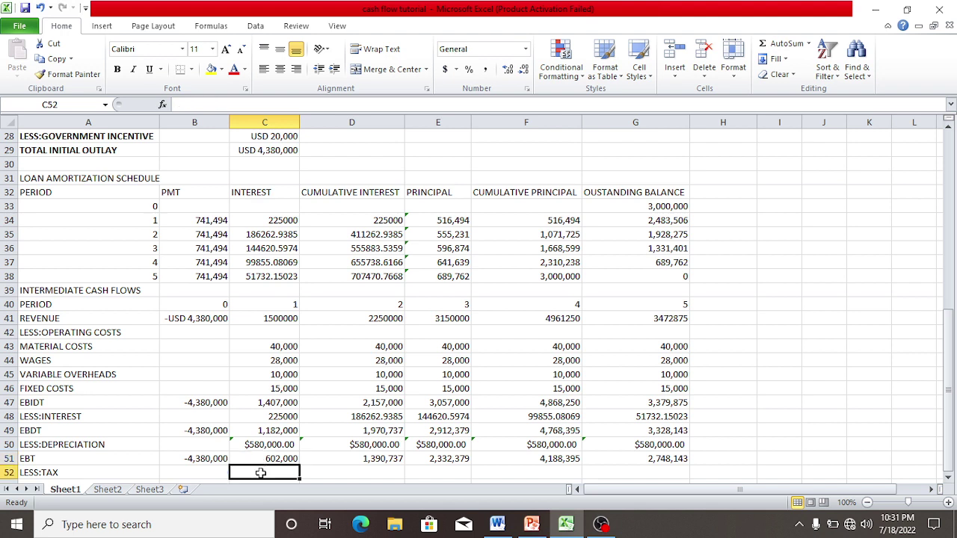
{"action": "type", "text": "="}
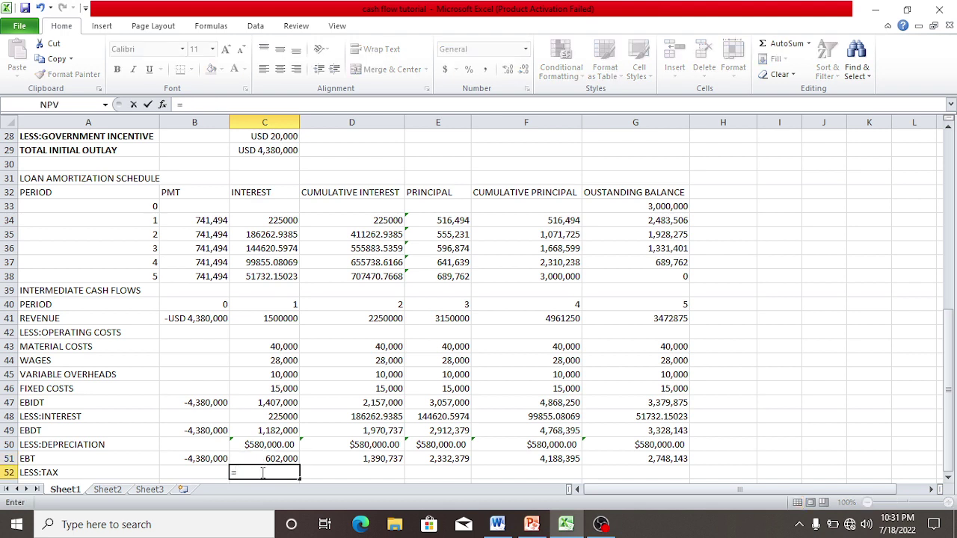
{"action": "left_click", "coordinate": [270, 460]}
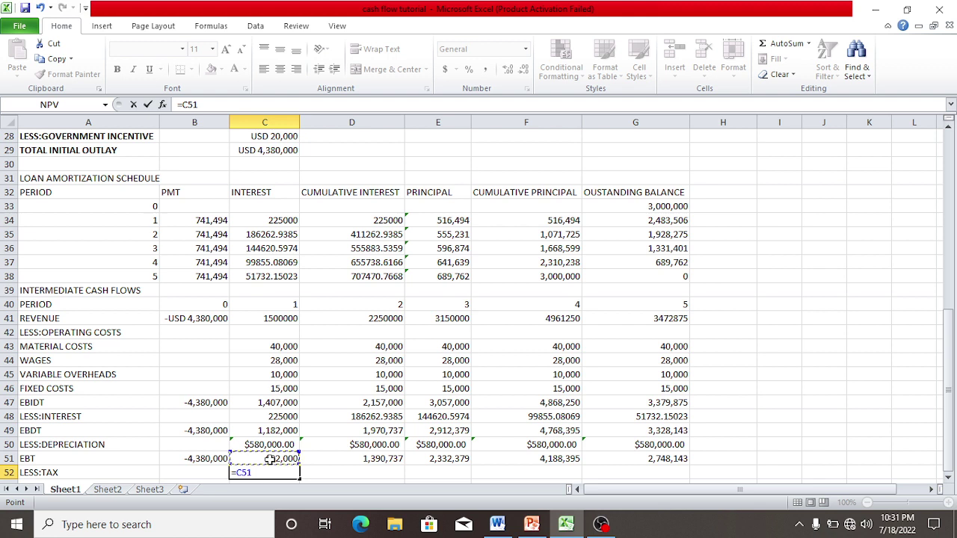
{"action": "type", "text": "*33"}
{"action": "key", "text": "BackSpace"}
{"action": "key", "text": "BackSpace"}
{"action": "key", "text": "BackSpace"}
{"action": "key", "text": "BackSpace"}
{"action": "key", "text": "BackSpace"}
{"action": "key", "text": "BackSpace"}
{"action": "key", "text": "BackSpace"}
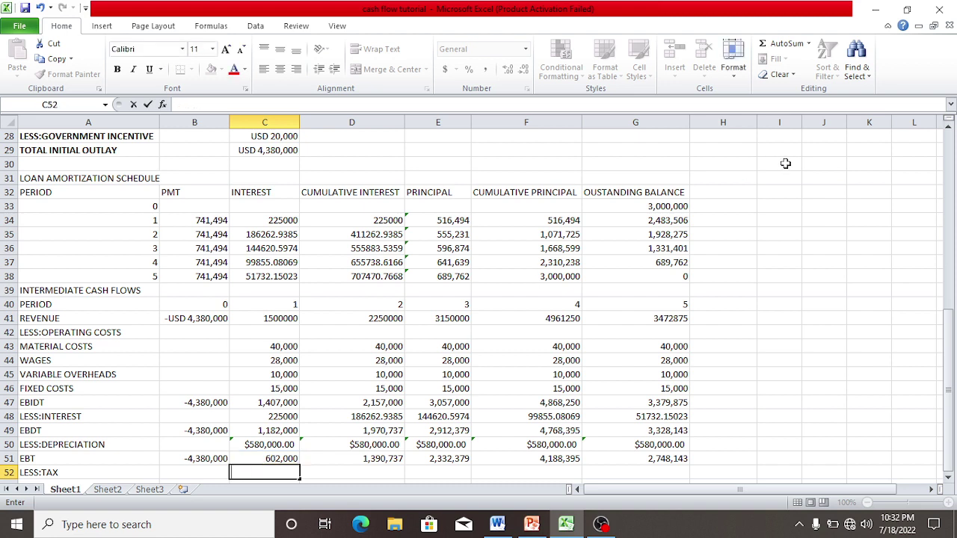
{"action": "left_click", "coordinate": [763, 181]}
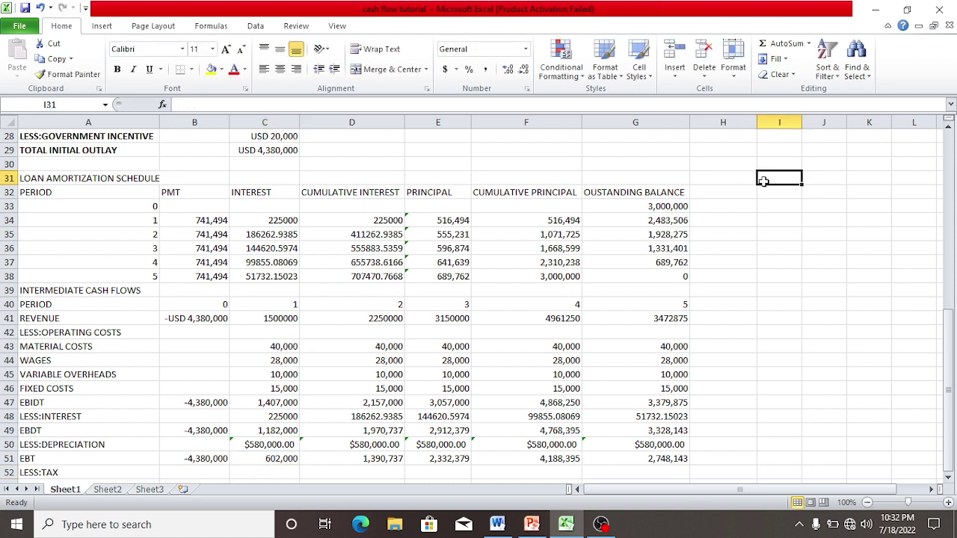
{"action": "type", "text": "TAX"}
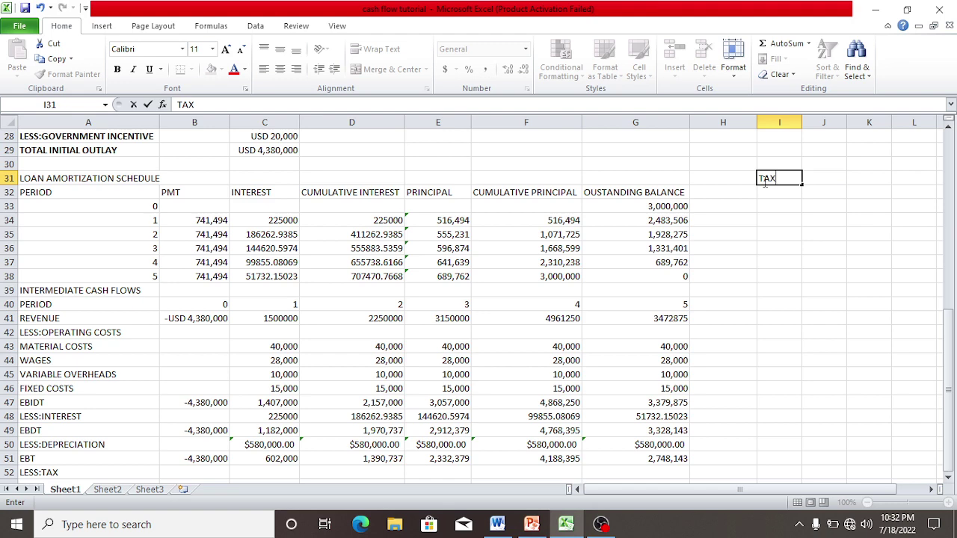
{"action": "key", "text": "BackSpace"}
{"action": "key", "text": "BackSpace"}
{"action": "key", "text": "BackSpace"}
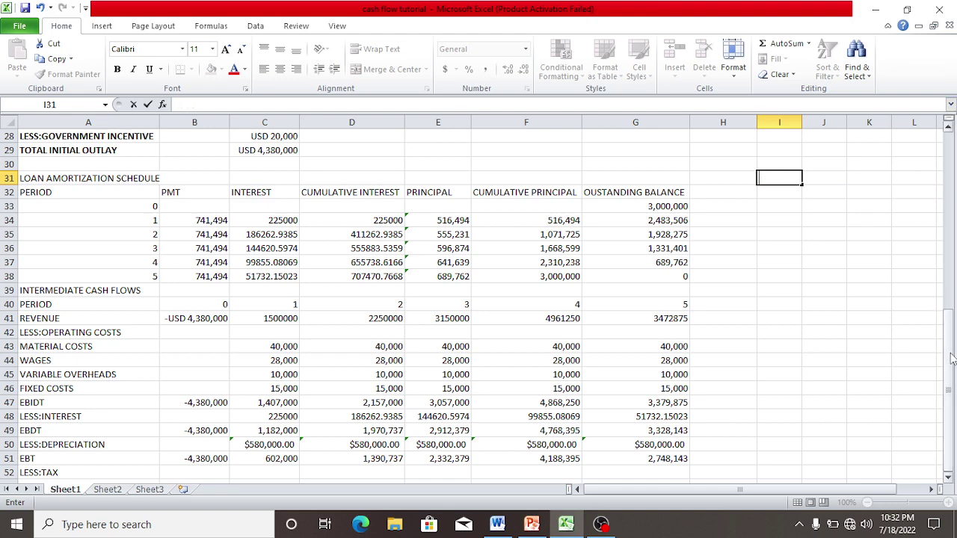
{"action": "left_click_drag", "start_coordinate": [952, 359], "coordinate": [952, 315]}
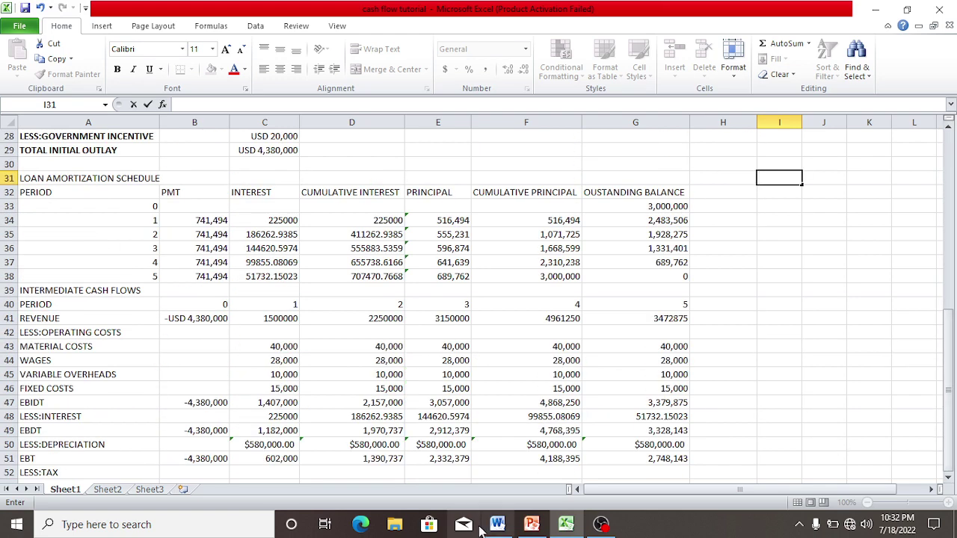
Step: Enter =C51*$B$15 in C52, locking the reference to the 33% tax rate
{"action": "left_click", "coordinate": [284, 471]}
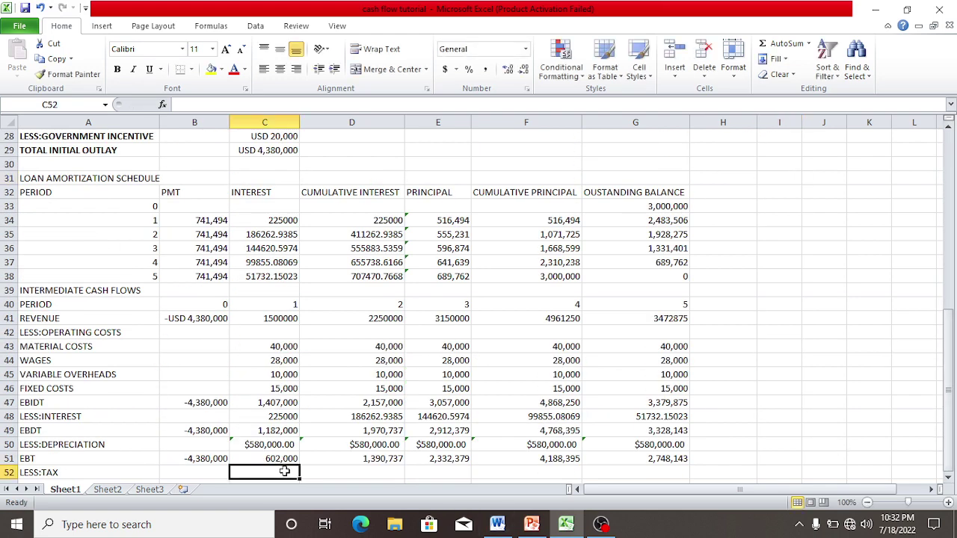
{"action": "type", "text": "="}
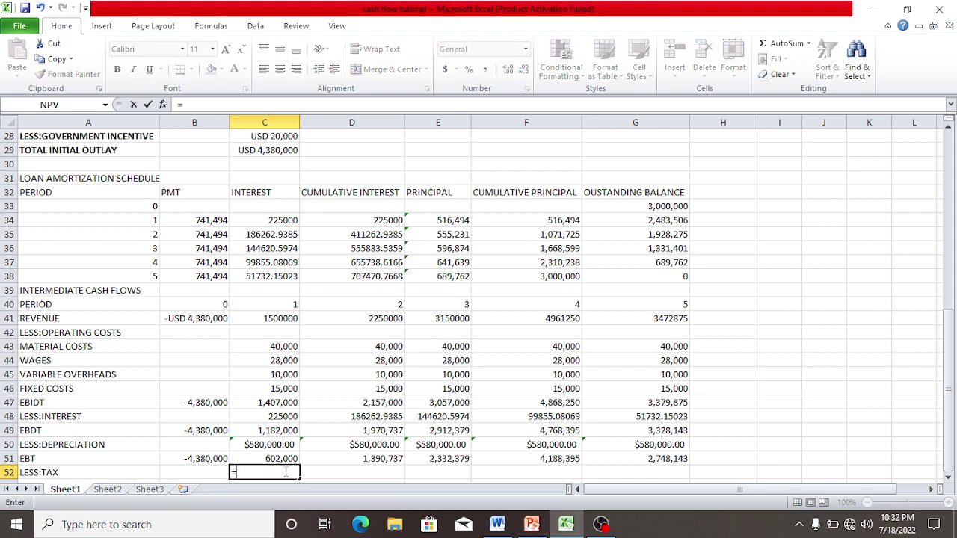
{"action": "left_click", "coordinate": [283, 458]}
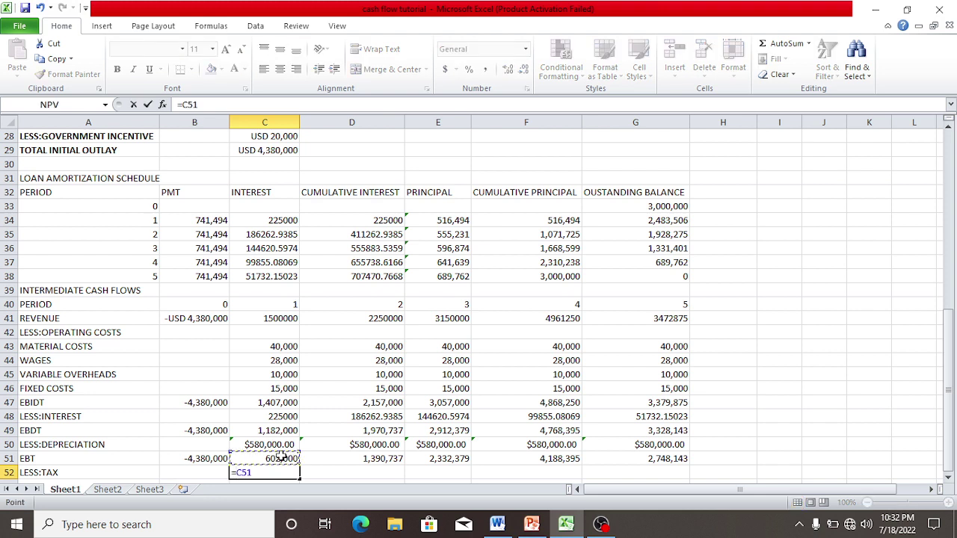
{"action": "type", "text": "*"}
{"action": "left_click_drag", "start_coordinate": [948, 372], "coordinate": [949, 224]}
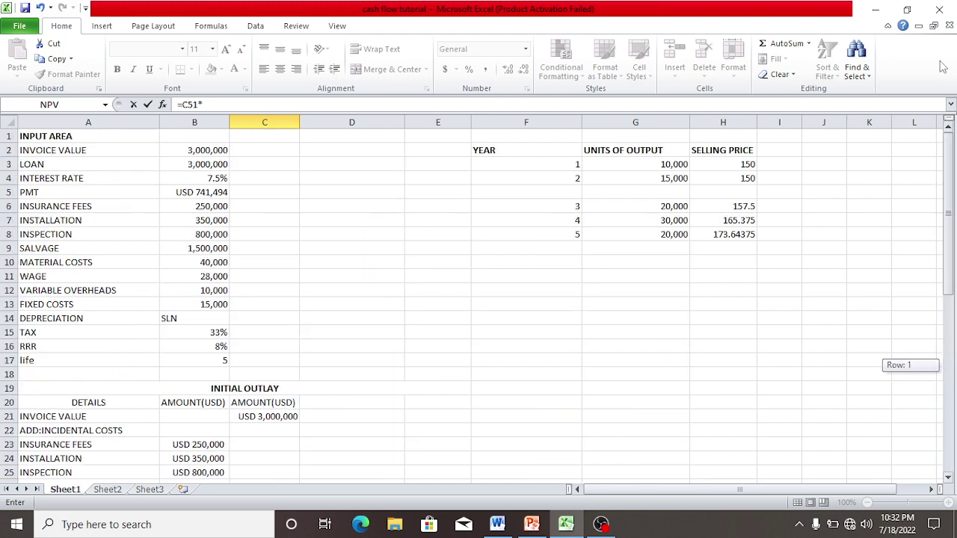
{"action": "left_click", "coordinate": [209, 334]}
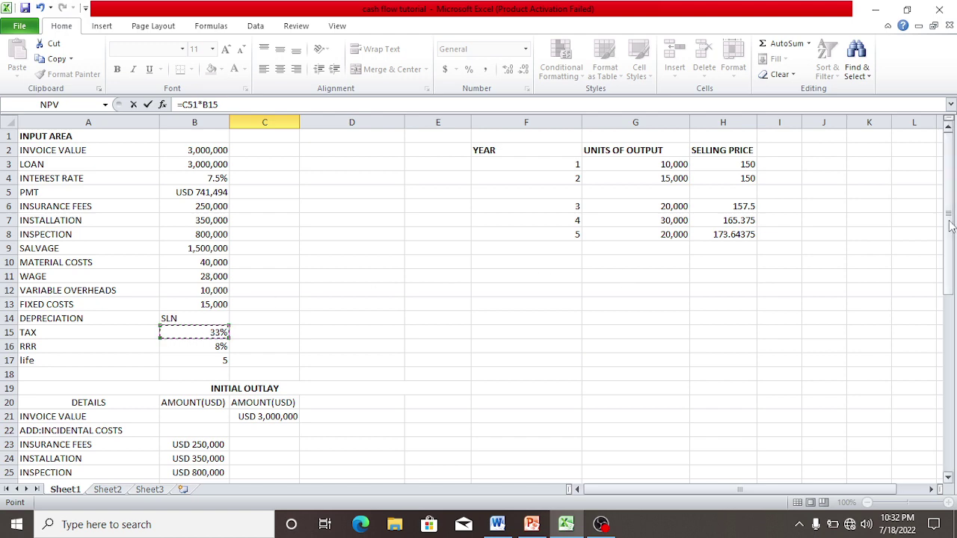
{"action": "left_click_drag", "start_coordinate": [952, 262], "coordinate": [955, 420]}
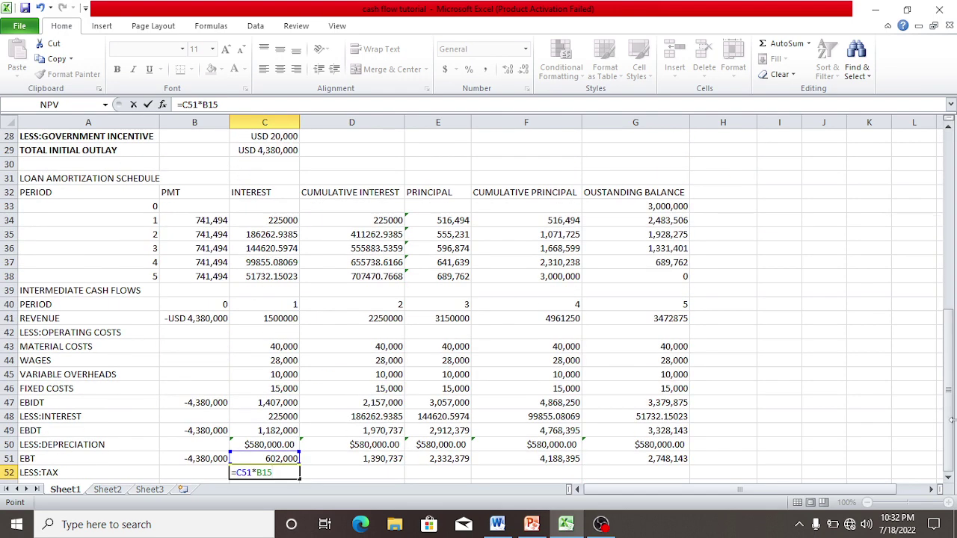
{"action": "left_click", "coordinate": [257, 472]}
{"action": "type", "text": "$"}
{"action": "key", "text": "Right"}
{"action": "type", "text": "$"}
{"action": "key", "text": "Return"}
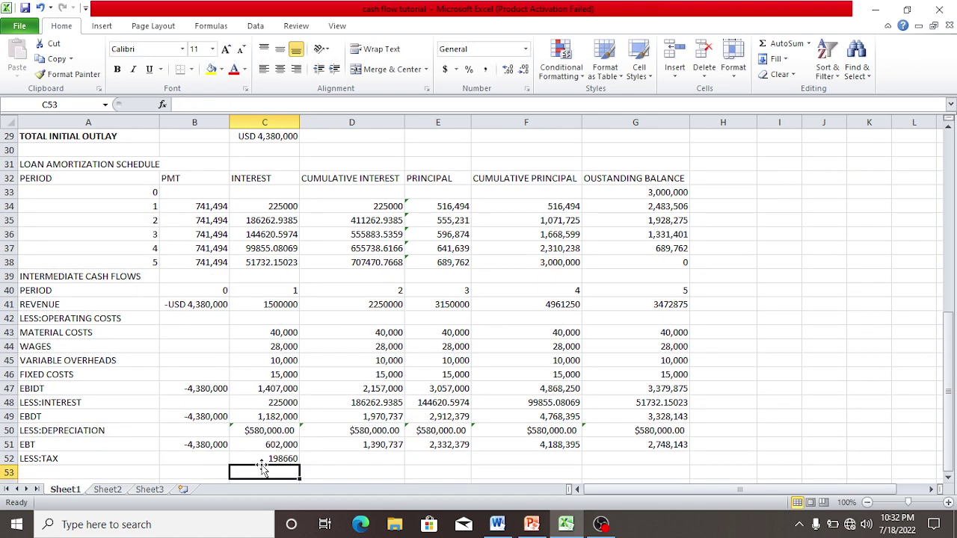
Step: Fill the tax formula across C52:G52, reaching 906887.1404 in period 5
{"action": "left_click", "coordinate": [262, 459]}
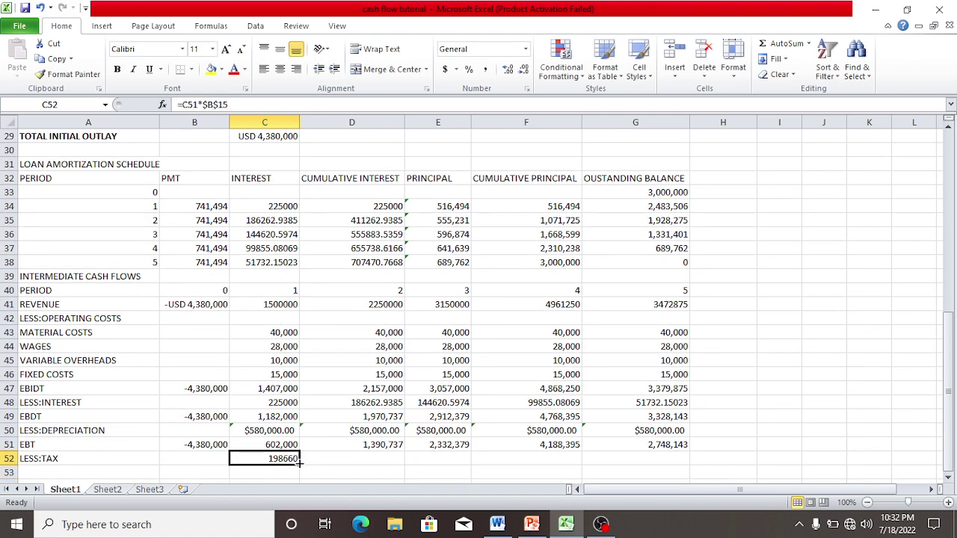
{"action": "left_click_drag", "start_coordinate": [299, 463], "coordinate": [660, 466]}
{"action": "left_click", "coordinate": [636, 459]}
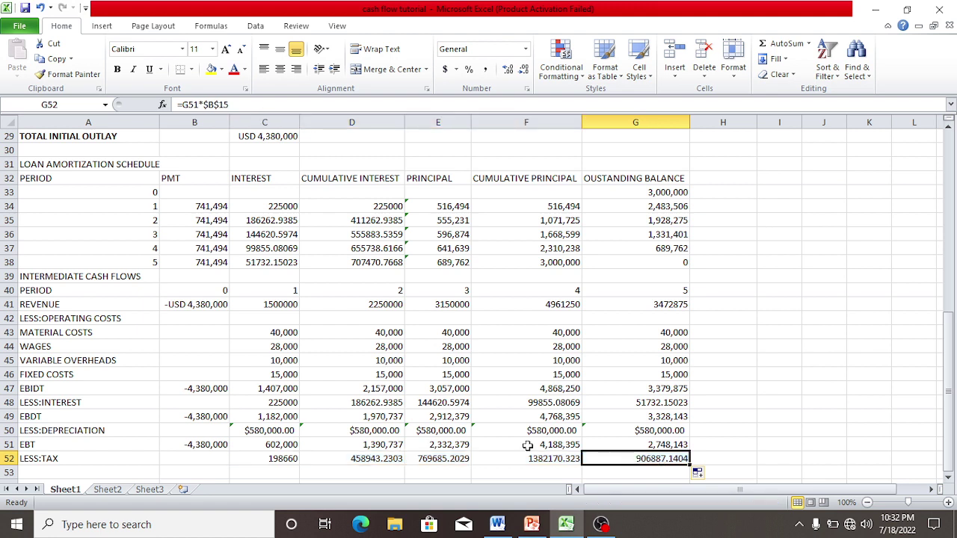
{"action": "left_click", "coordinate": [33, 474]}
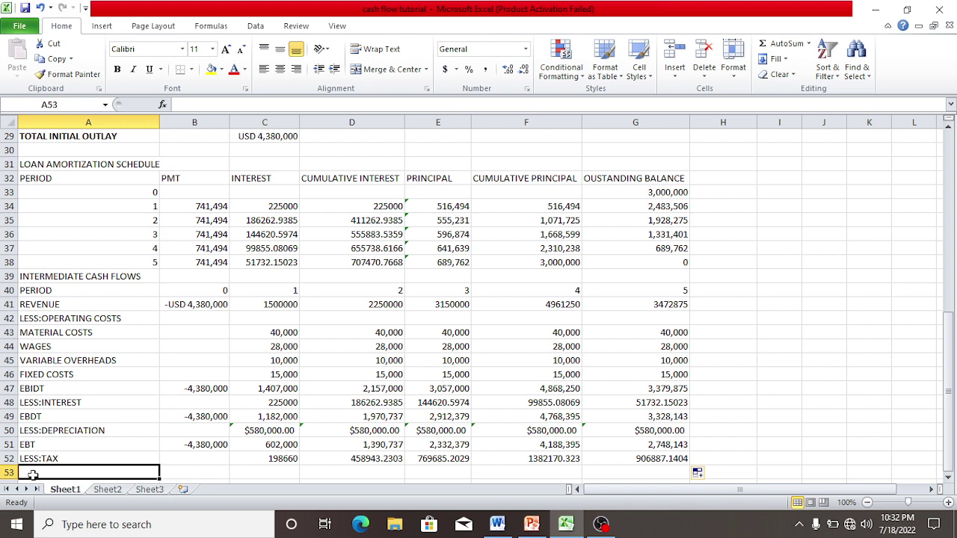
Step: Label A53 ADD:BACK DEPRECIATION, trying and discarding an SLN function in C53
{"action": "type", "text": "ADD"}
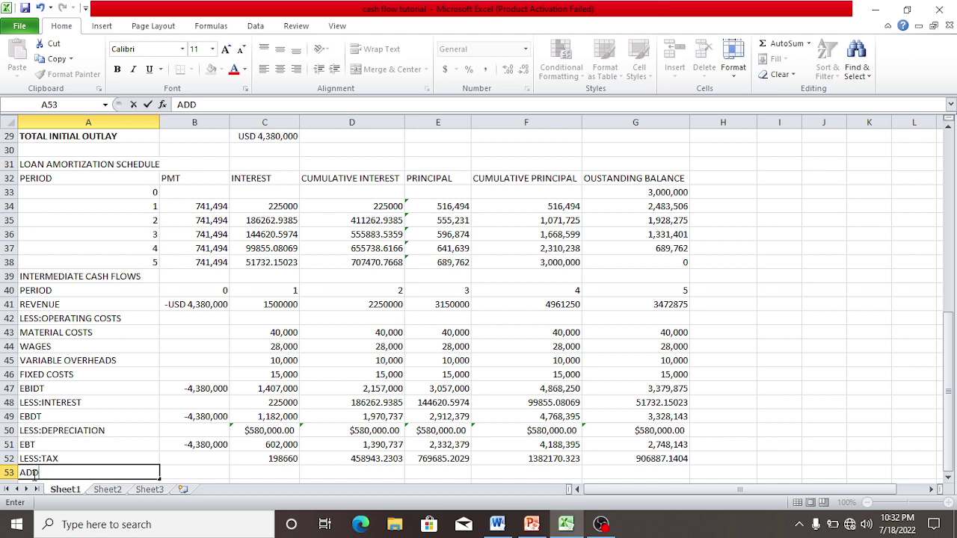
{"action": "type", "text": ":BACK DEPRECI"}
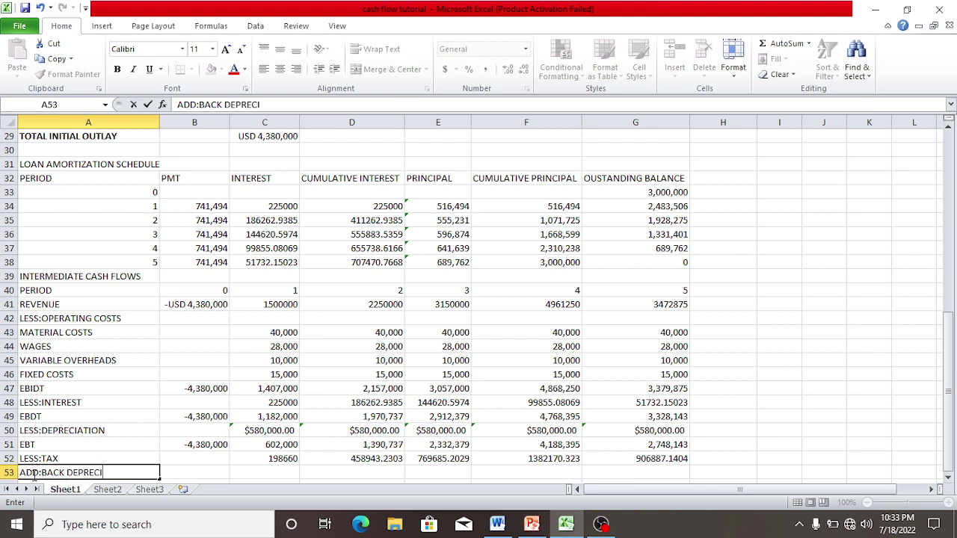
{"action": "type", "text": "ATION"}
{"action": "left_click", "coordinate": [261, 476]}
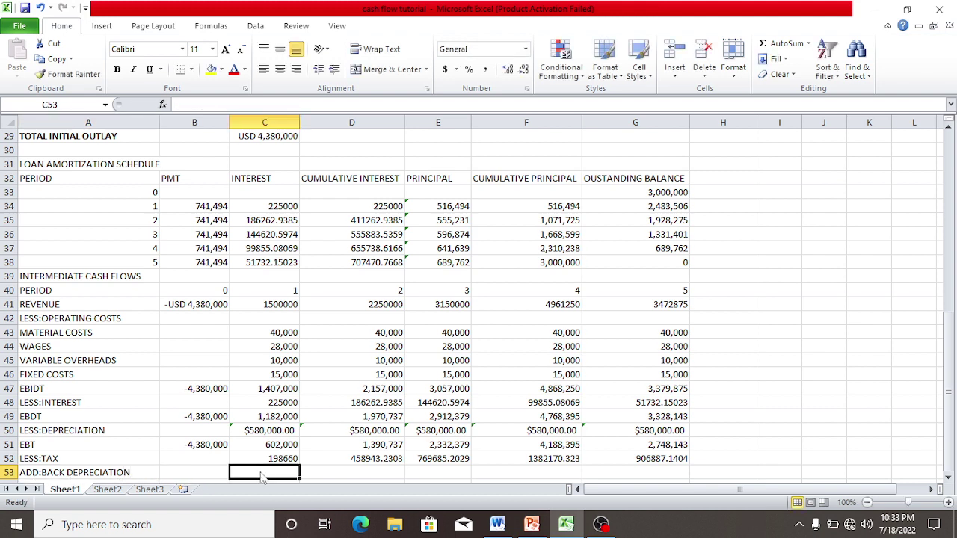
{"action": "type", "text": "=SLN"}
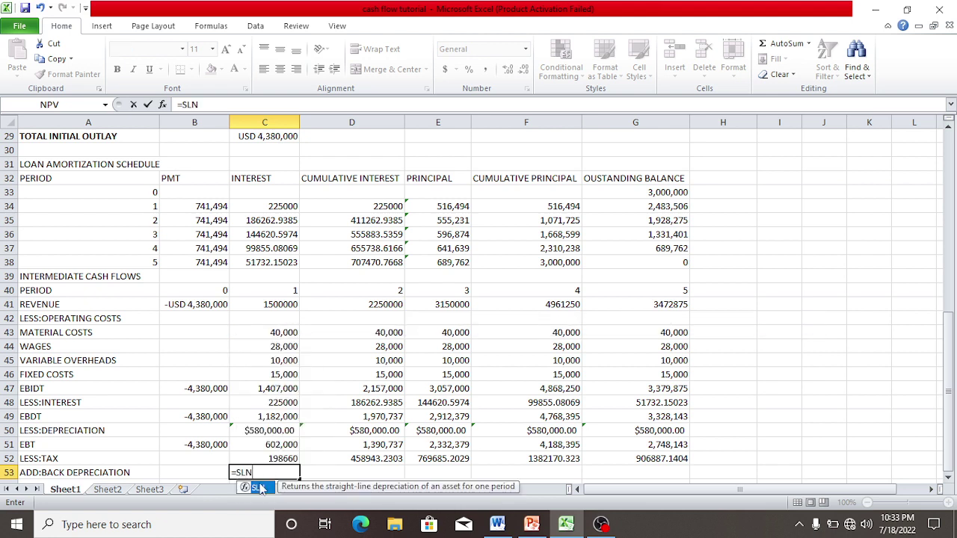
{"action": "double_click", "coordinate": [262, 488]}
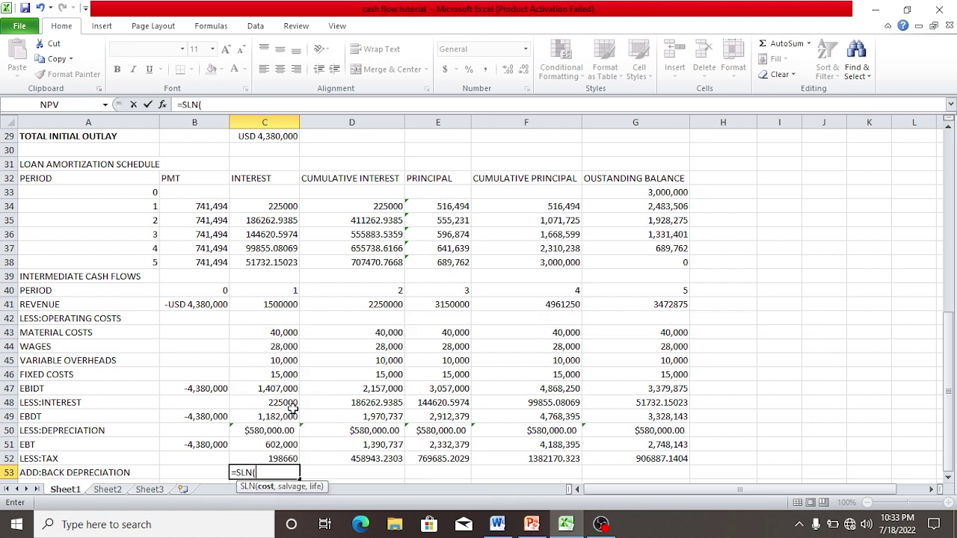
{"action": "key", "text": "BackSpace"}
{"action": "key", "text": "BackSpace"}
{"action": "key", "text": "BackSpace"}
{"action": "key", "text": "BackSpace"}
{"action": "key", "text": "BackSpace"}
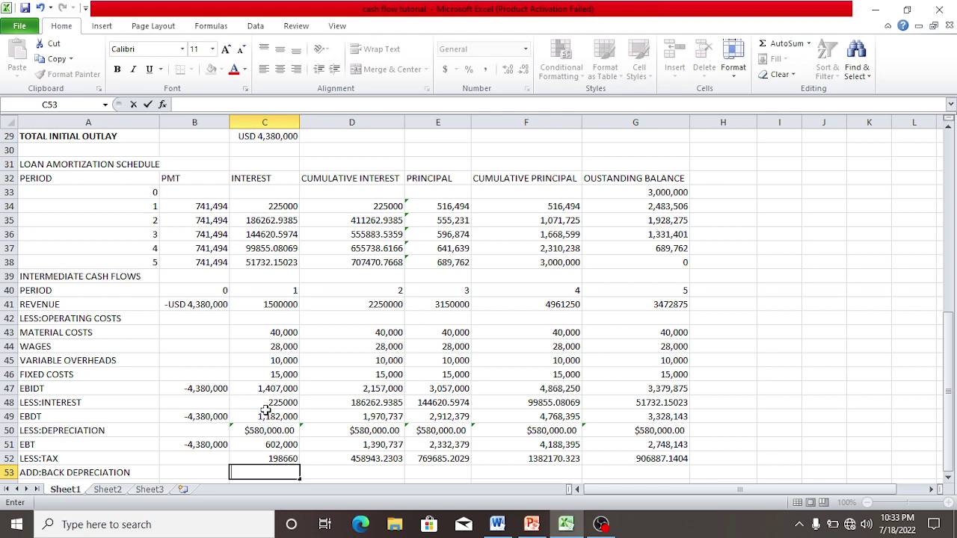
Step: Enter =$C$50 in C53 to reference the $580,000.00 depreciation absolutely
{"action": "type", "text": "="}
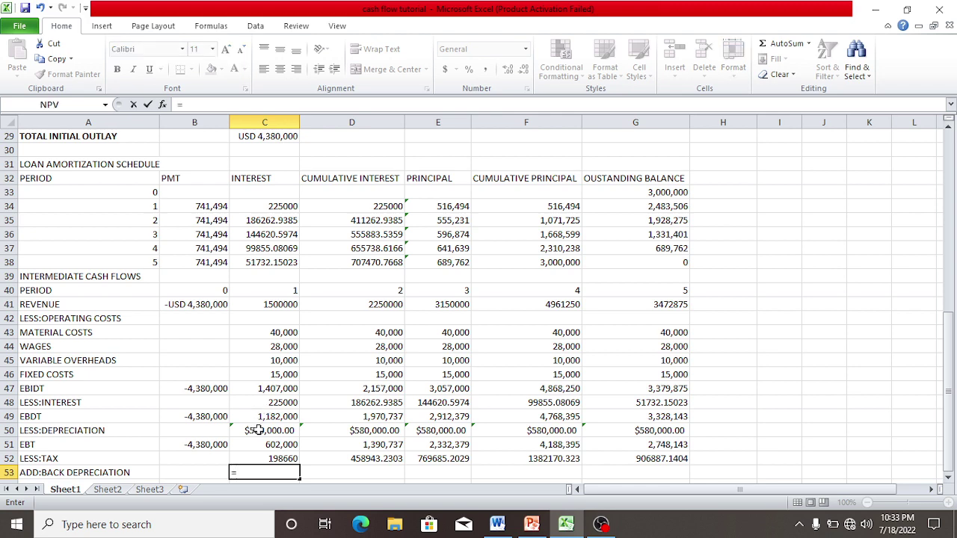
{"action": "left_click", "coordinate": [258, 431]}
{"action": "key", "text": "Return"}
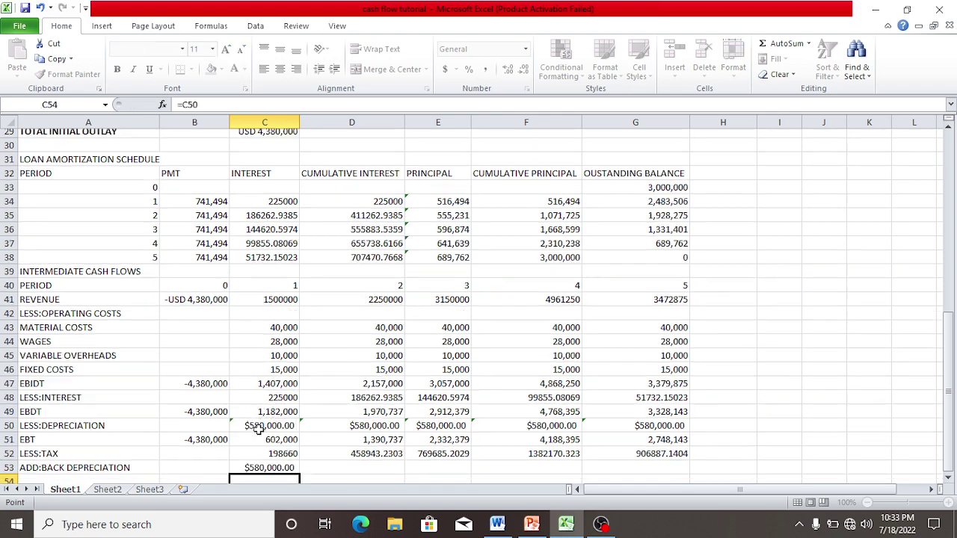
{"action": "double_click", "coordinate": [260, 454]}
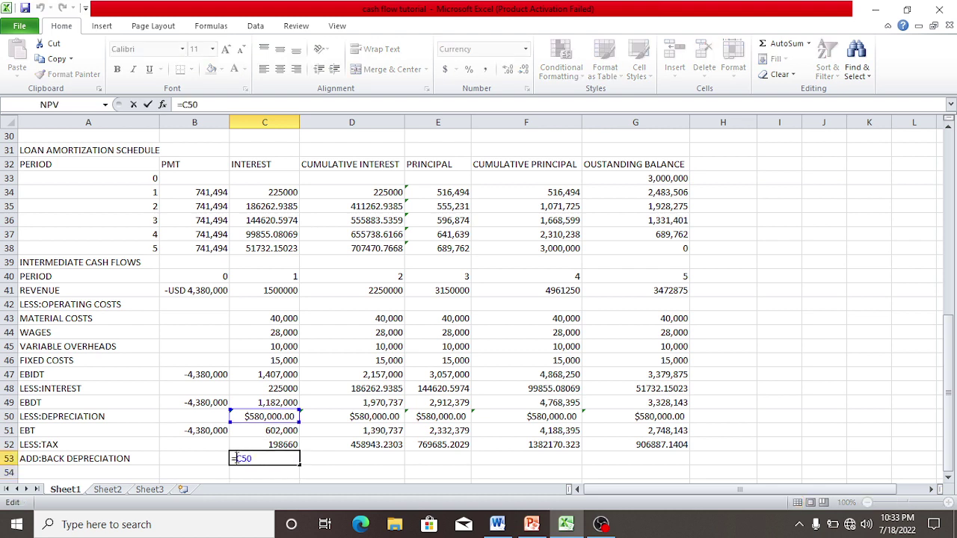
{"action": "type", "text": "$"}
{"action": "key", "text": "Right"}
{"action": "type", "text": "$"}
{"action": "key", "text": "Return"}
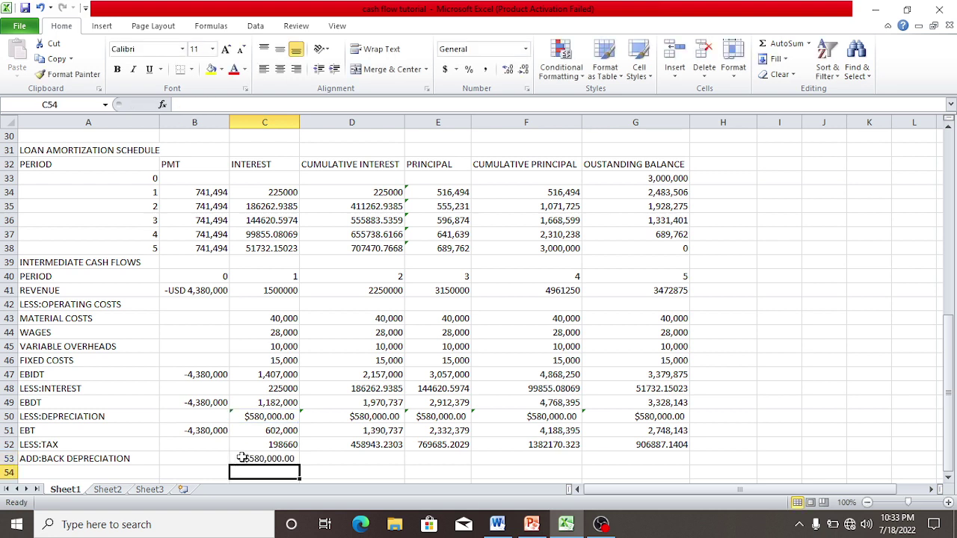
Step: Fill the add-back depreciation formula across C53:G53
{"action": "left_click", "coordinate": [254, 454]}
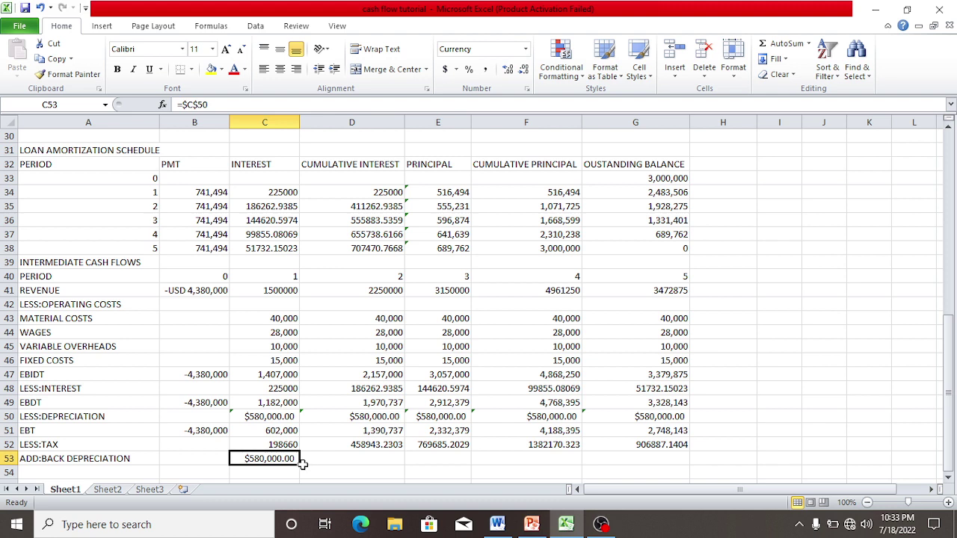
{"action": "left_click_drag", "start_coordinate": [301, 464], "coordinate": [664, 456]}
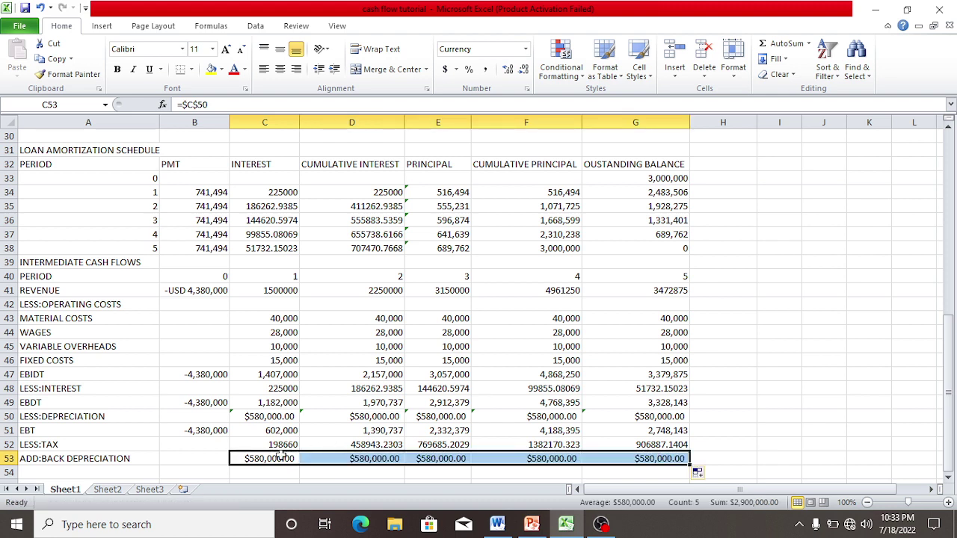
{"action": "left_click", "coordinate": [66, 470]}
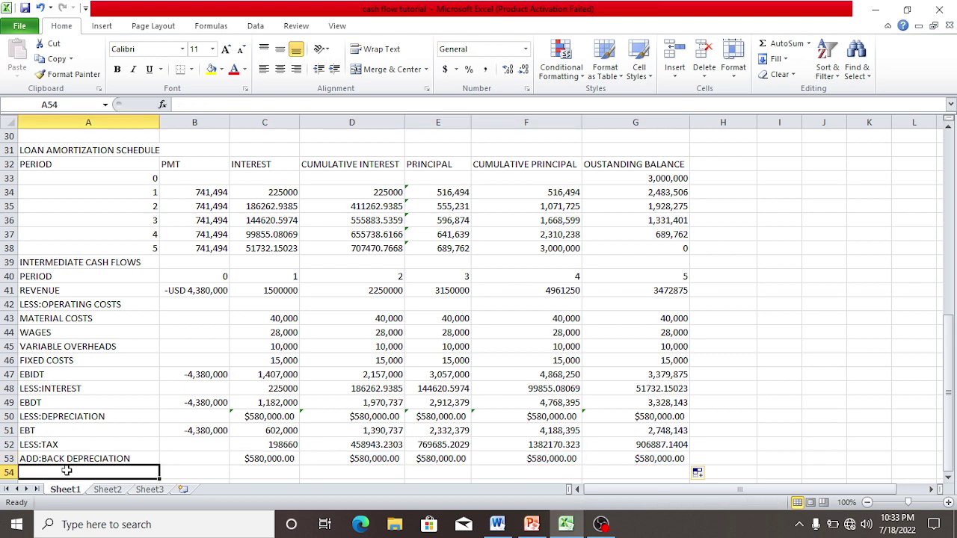
Step: Insert a blank row above ADD:BACK DEPRECIATION and label it EAT
{"action": "left_click", "coordinate": [11, 459]}
{"action": "right_click", "coordinate": [10, 459]}
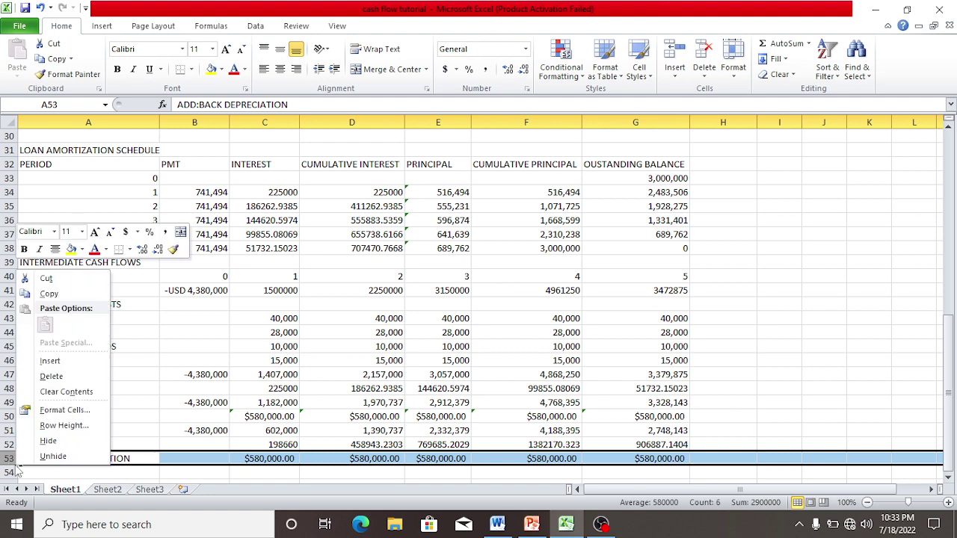
{"action": "left_click", "coordinate": [50, 361]}
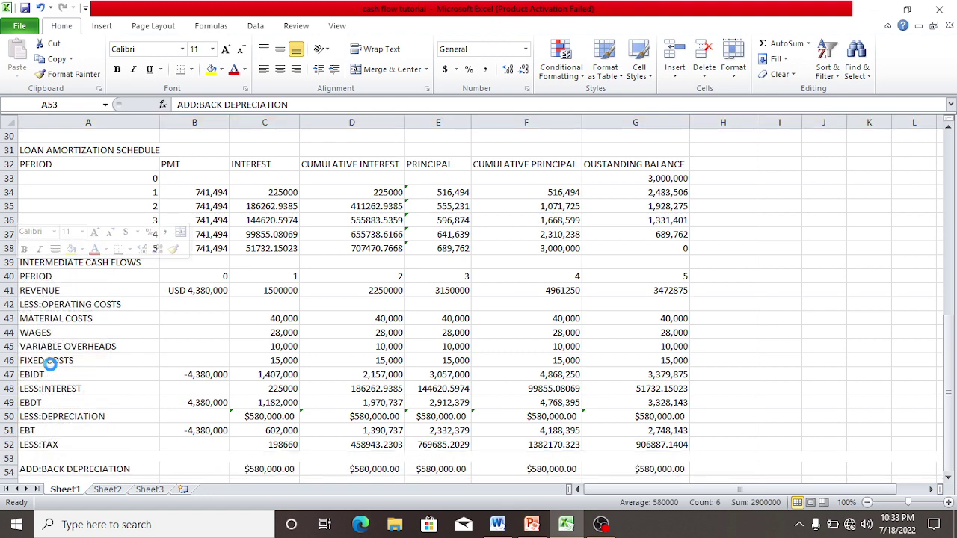
{"action": "left_click", "coordinate": [32, 458]}
{"action": "type", "text": "E"}
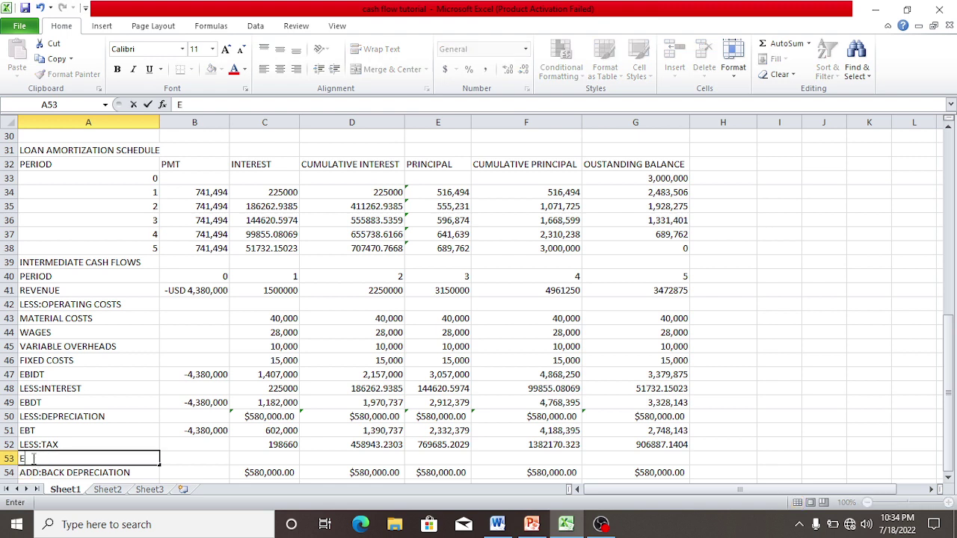
{"action": "type", "text": "AT"}
{"action": "left_click", "coordinate": [219, 464]}
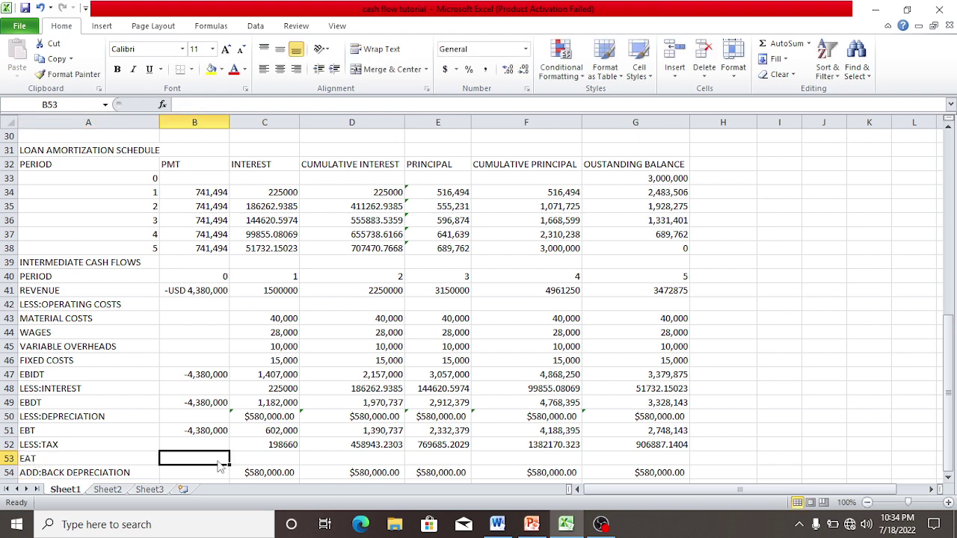
Step: Enter =B51-B52 in B53 and fill across to G53, from -4,380,000 to 1,841,256
{"action": "type", "text": "="}
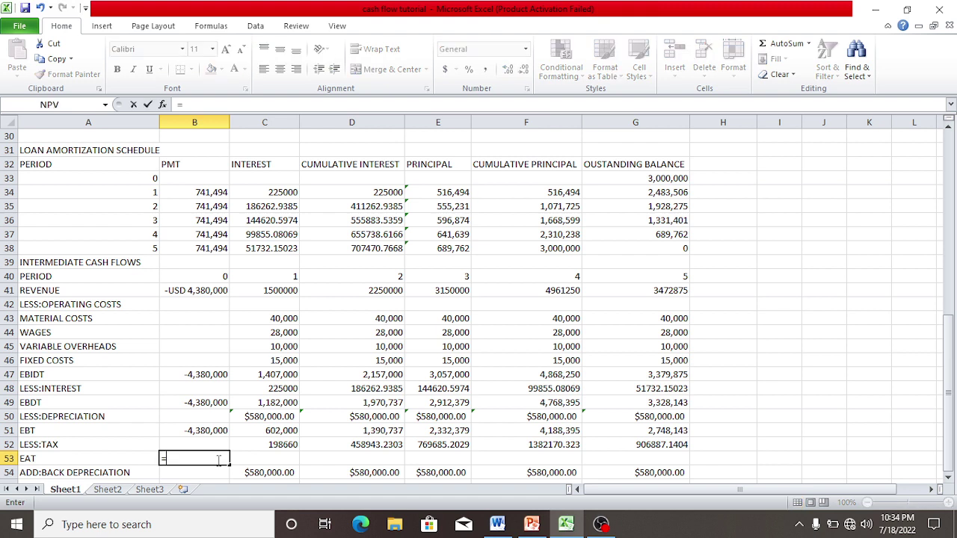
{"action": "left_click", "coordinate": [197, 432]}
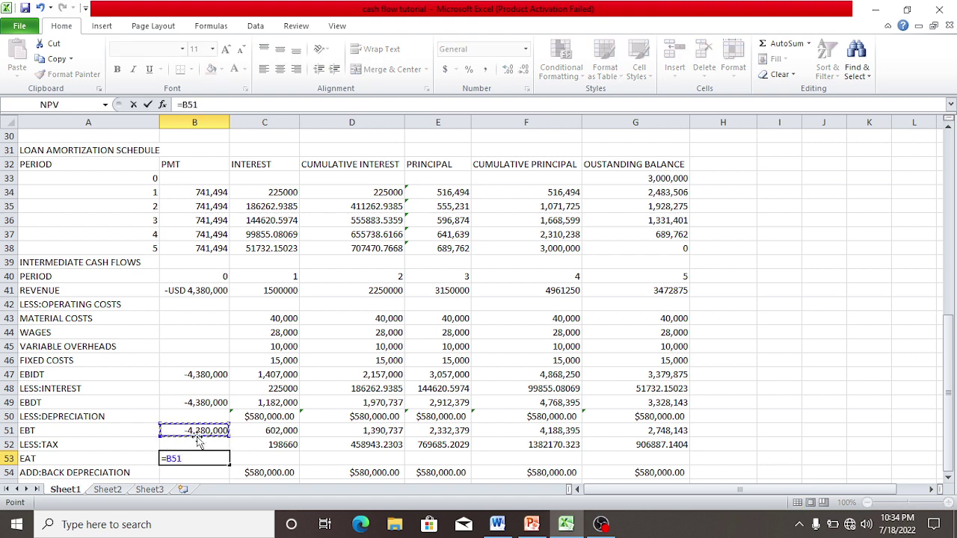
{"action": "type", "text": "-"}
{"action": "left_click", "coordinate": [190, 444]}
{"action": "key", "text": "Return"}
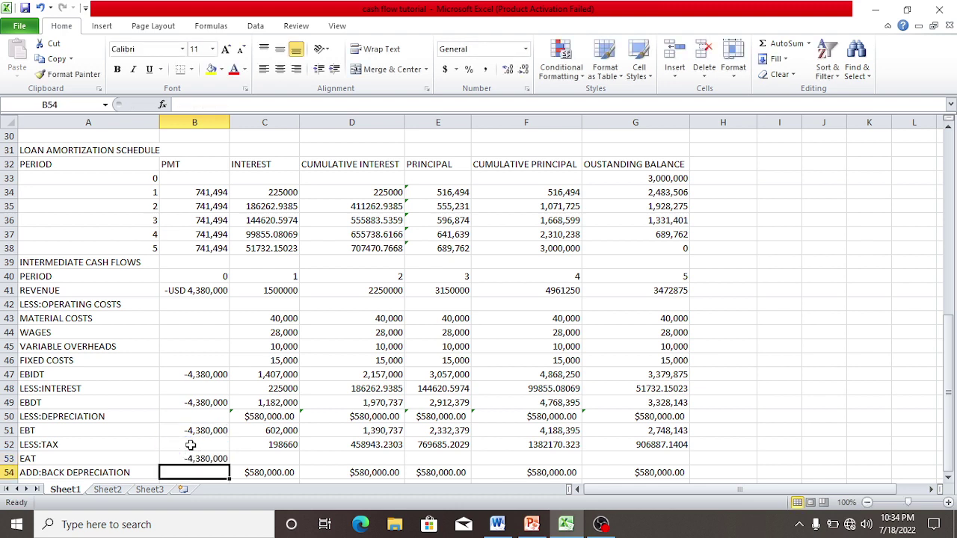
{"action": "left_click", "coordinate": [208, 458]}
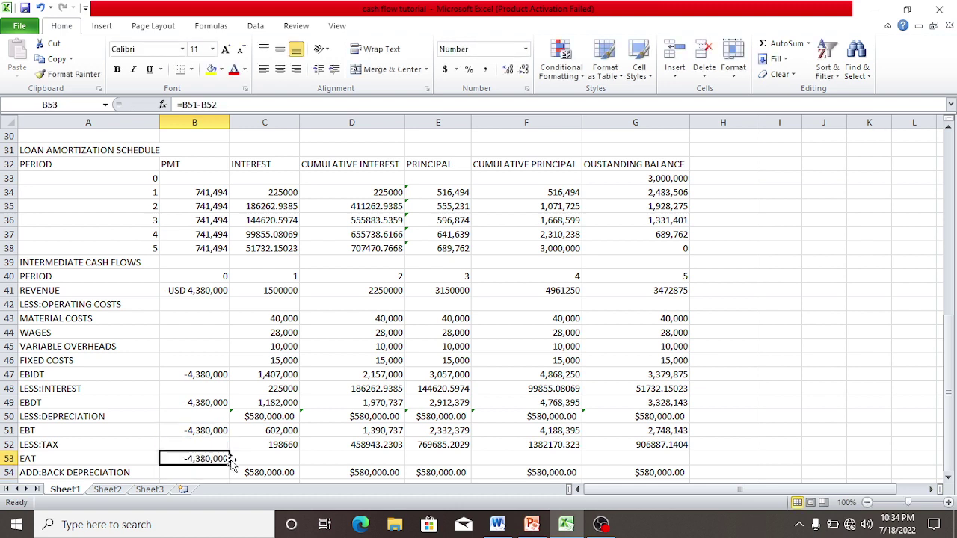
{"action": "left_click_drag", "start_coordinate": [231, 464], "coordinate": [658, 453]}
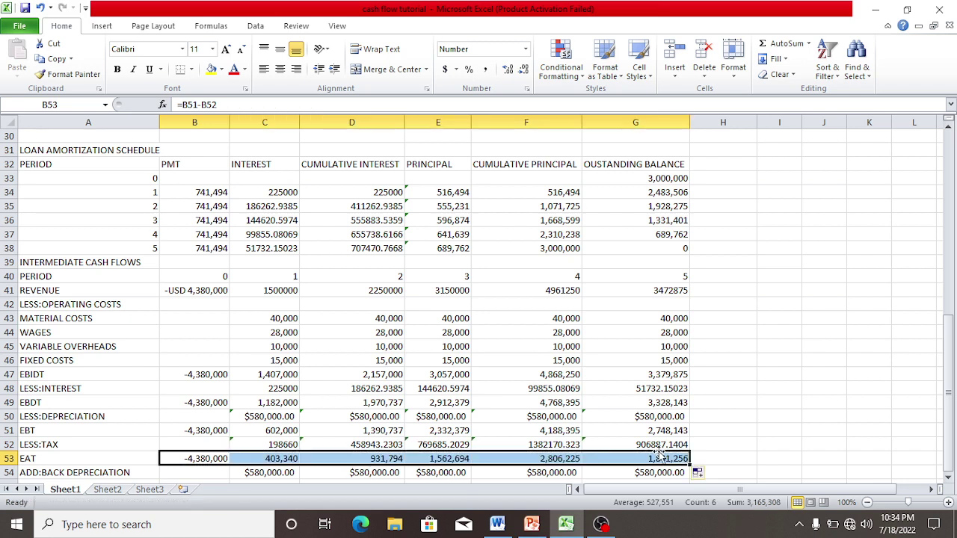
{"action": "left_click", "coordinate": [951, 371]}
{"action": "left_click", "coordinate": [672, 472]}
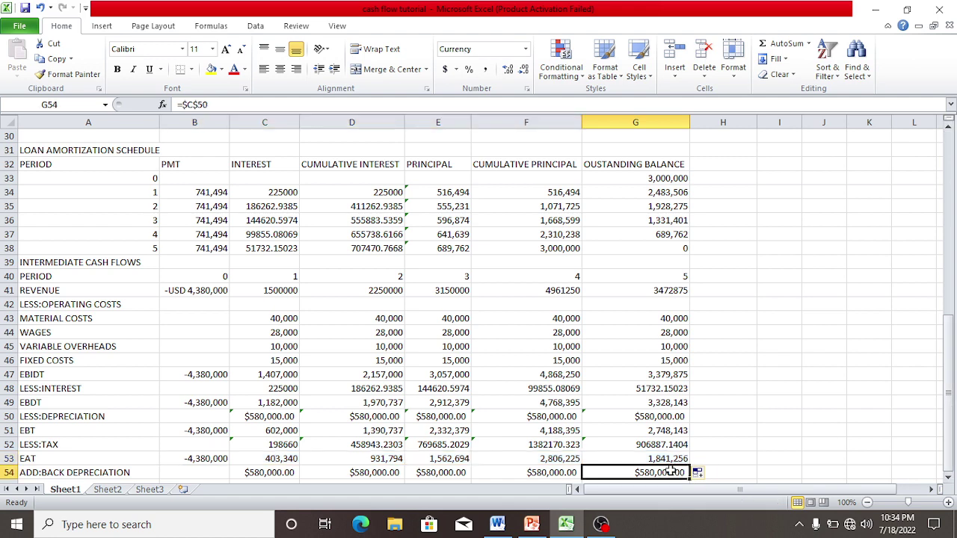
{"action": "key", "text": "Return"}
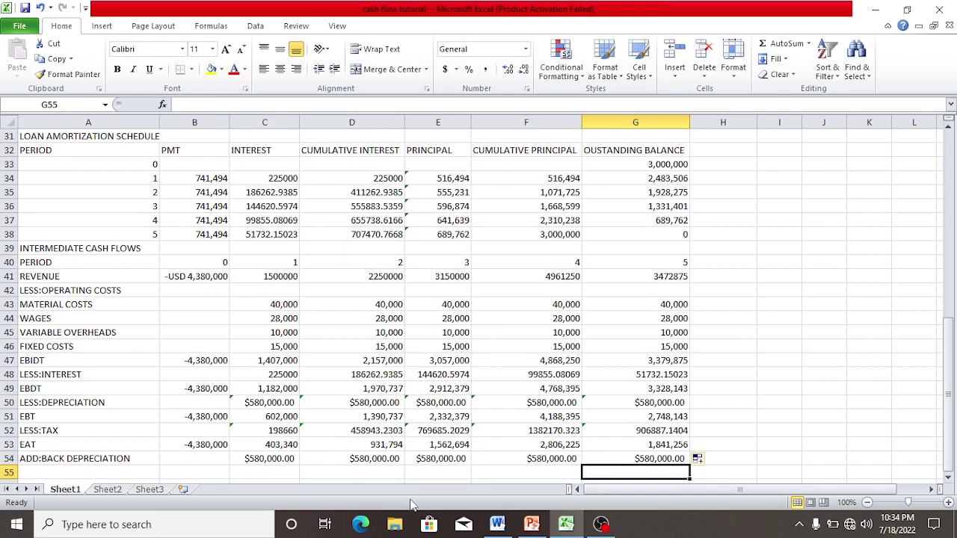
Step: Label A55 TOTAL INTERMEDIATE CASH FLOWS and autofit column A to the label
{"action": "left_click", "coordinate": [37, 471]}
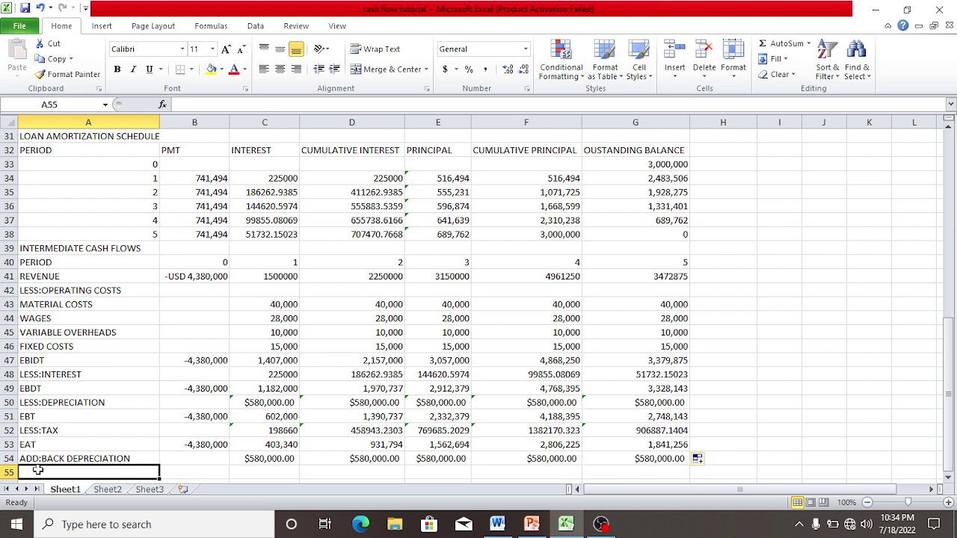
{"action": "type", "text": "T"}
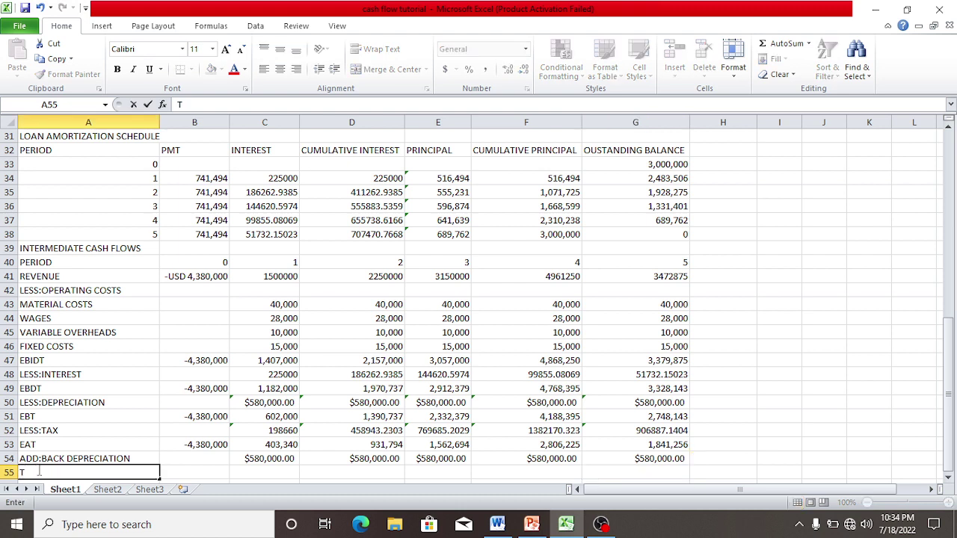
{"action": "type", "text": "OTAL INTERME"}
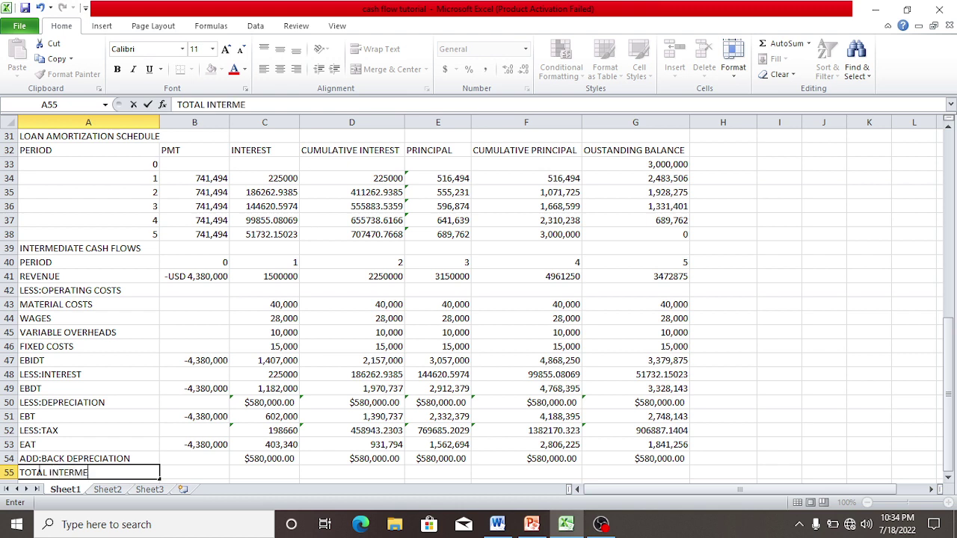
{"action": "type", "text": "DIATE CAS"}
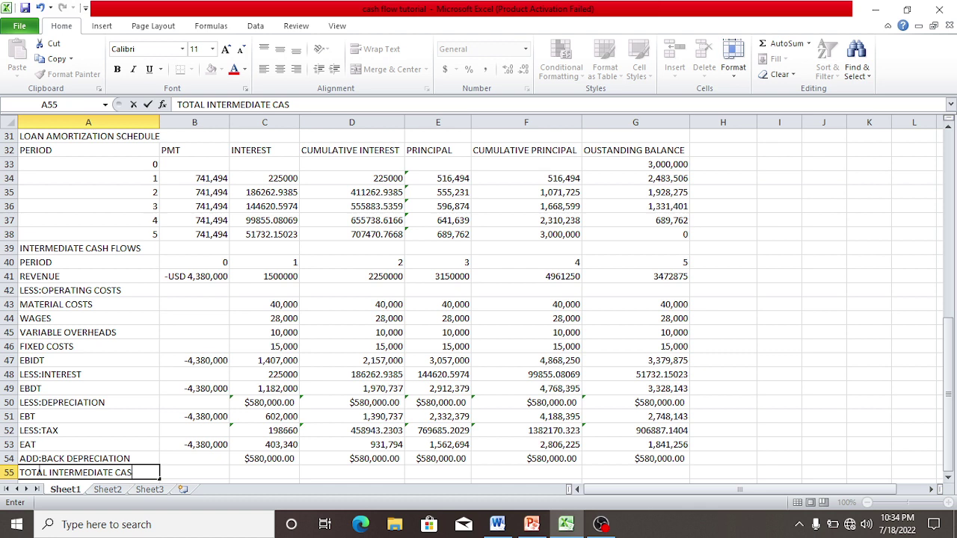
{"action": "type", "text": "H FLOWS"}
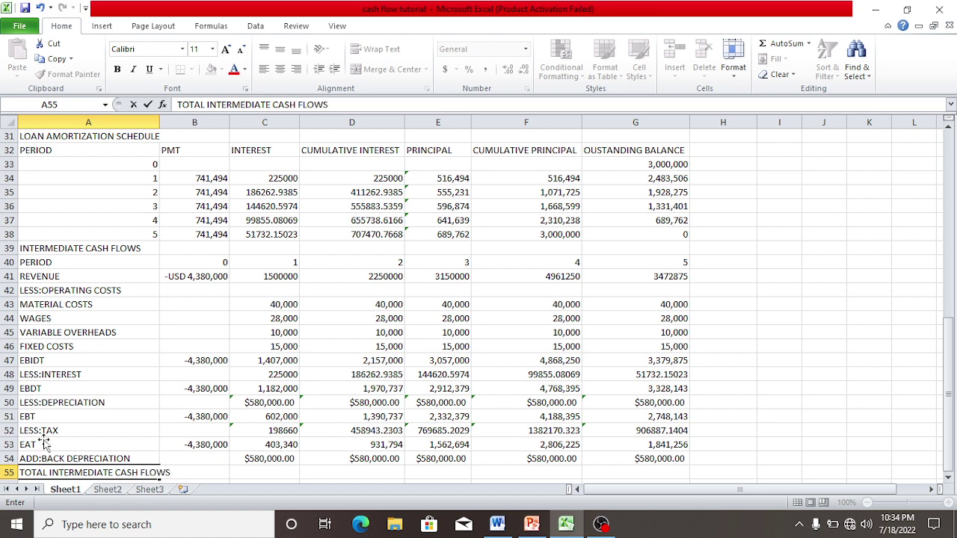
{"action": "left_click", "coordinate": [153, 122]}
{"action": "double_click", "coordinate": [158, 121]}
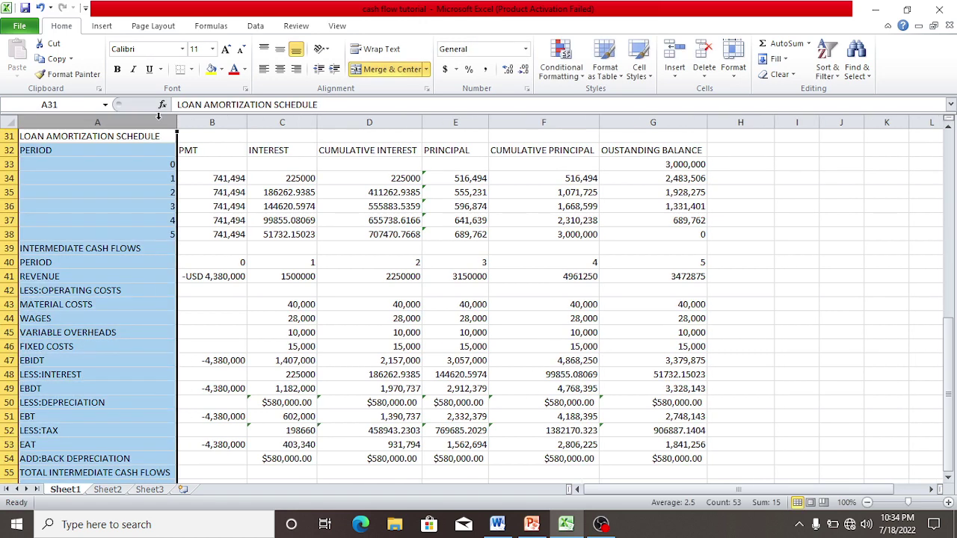
{"action": "left_click", "coordinate": [204, 472]}
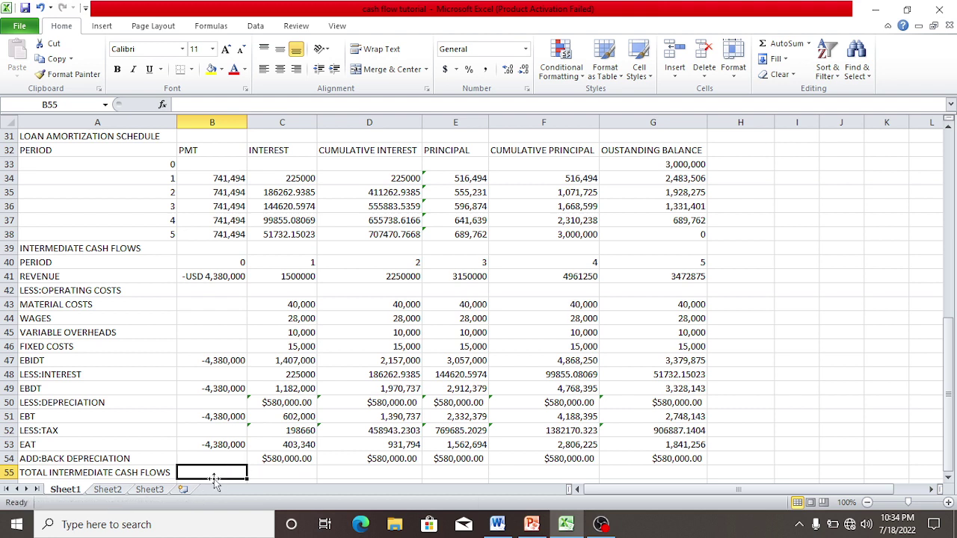
Step: Enter =B53+B54 in B55 and fill across to G55, from -4,380,000 to 2,421,256
{"action": "left_click", "coordinate": [226, 445]}
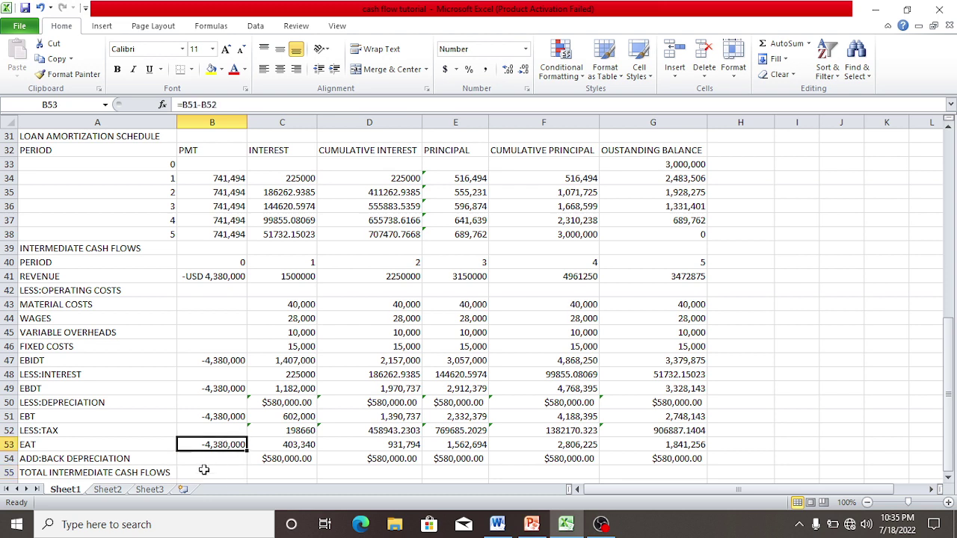
{"action": "left_click", "coordinate": [203, 472]}
{"action": "type", "text": "="}
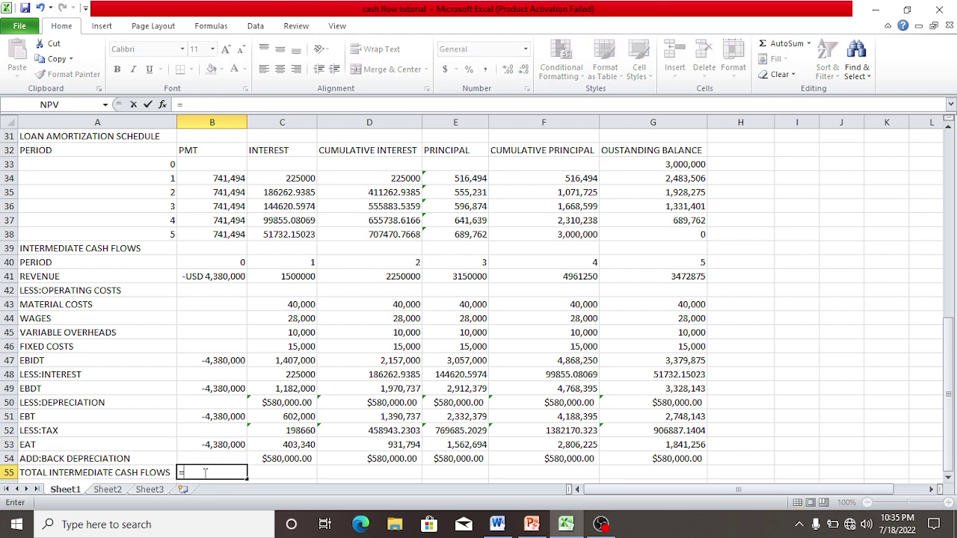
{"action": "left_click", "coordinate": [220, 444]}
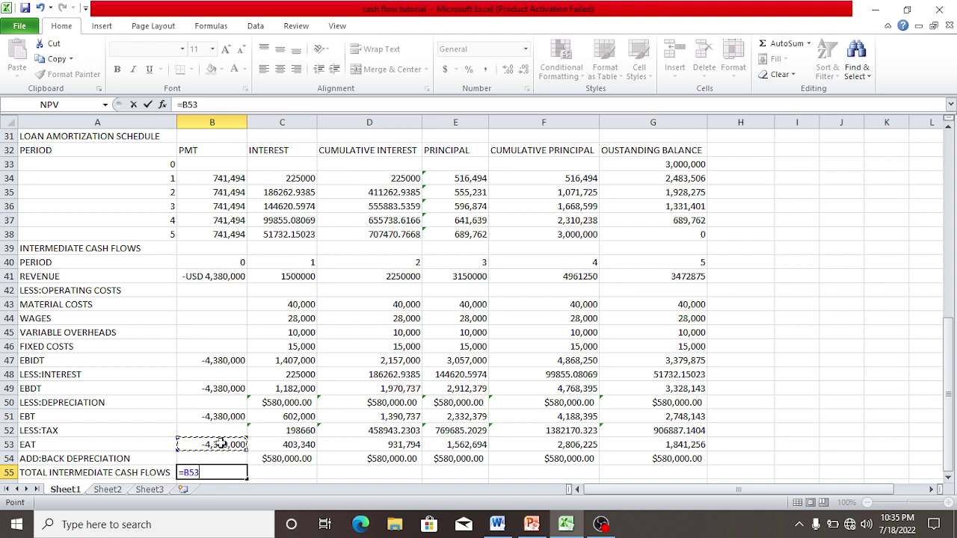
{"action": "type", "text": "+"}
{"action": "left_click", "coordinate": [224, 457]}
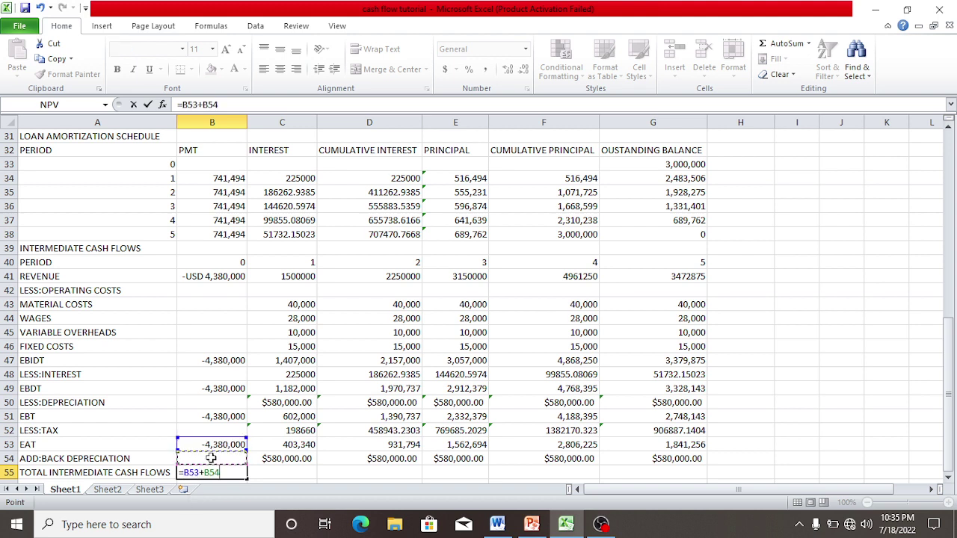
{"action": "key", "text": "Return"}
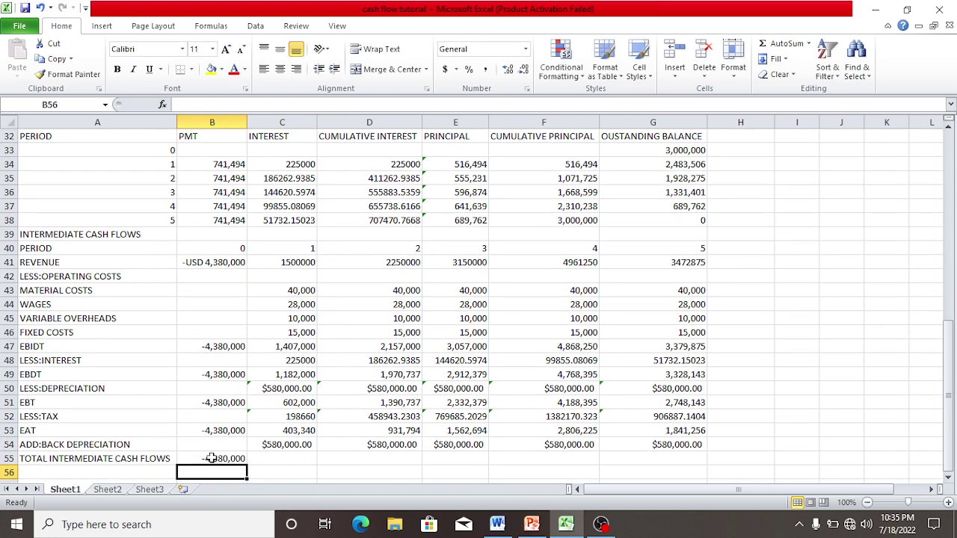
{"action": "left_click_drag", "start_coordinate": [215, 458], "coordinate": [686, 460]}
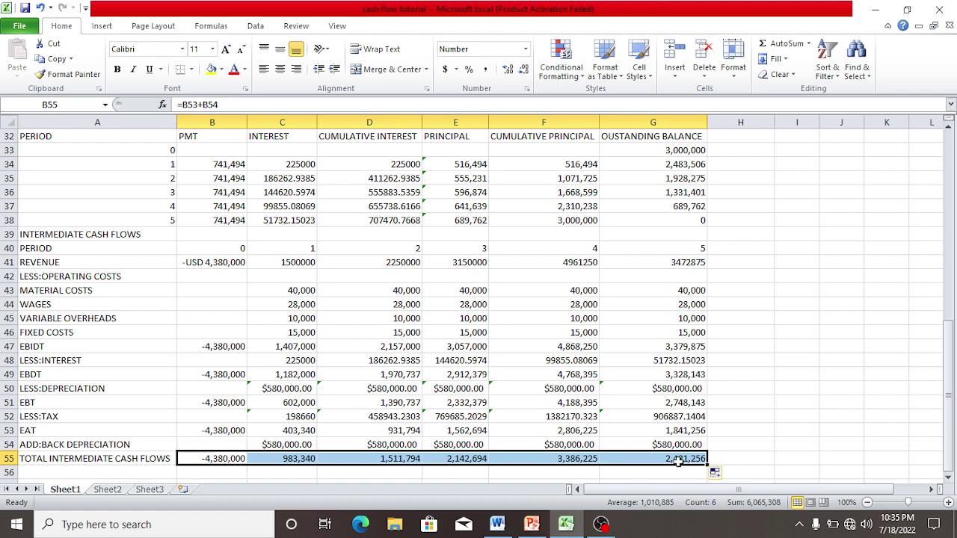
{"action": "double_click", "coordinate": [678, 459]}
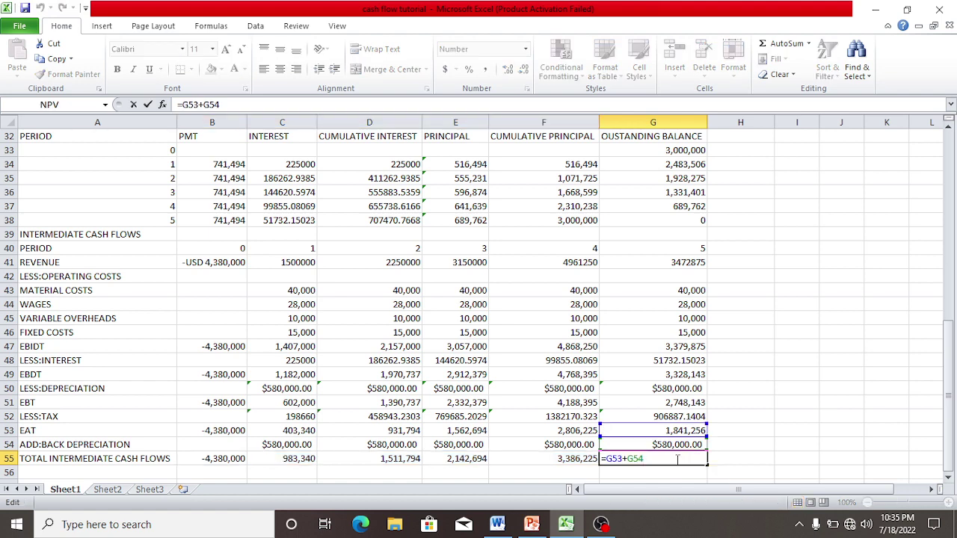
{"action": "left_click", "coordinate": [128, 470]}
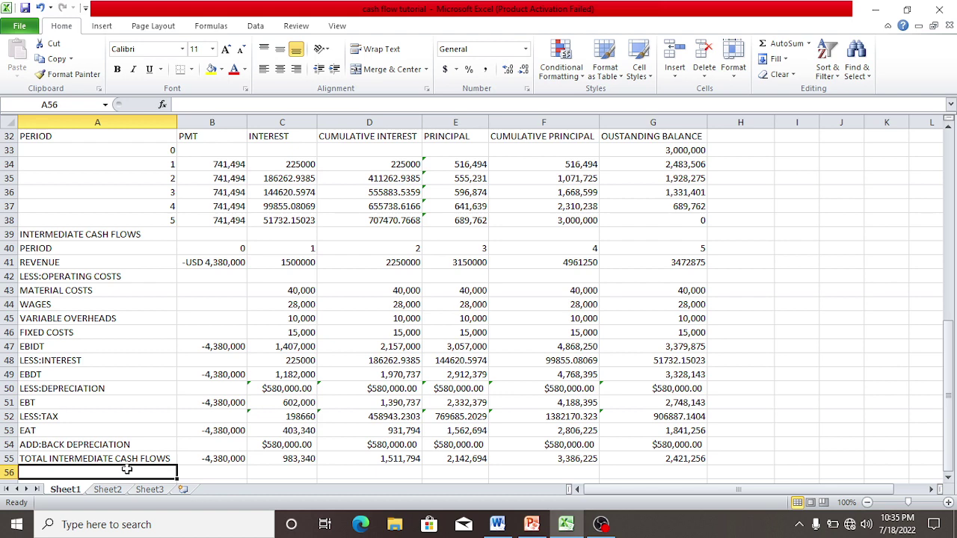
Step: Label row 56 ADD:SALVAGE and switch to the PowerPoint presentation
{"action": "type", "text": "ADD:"}
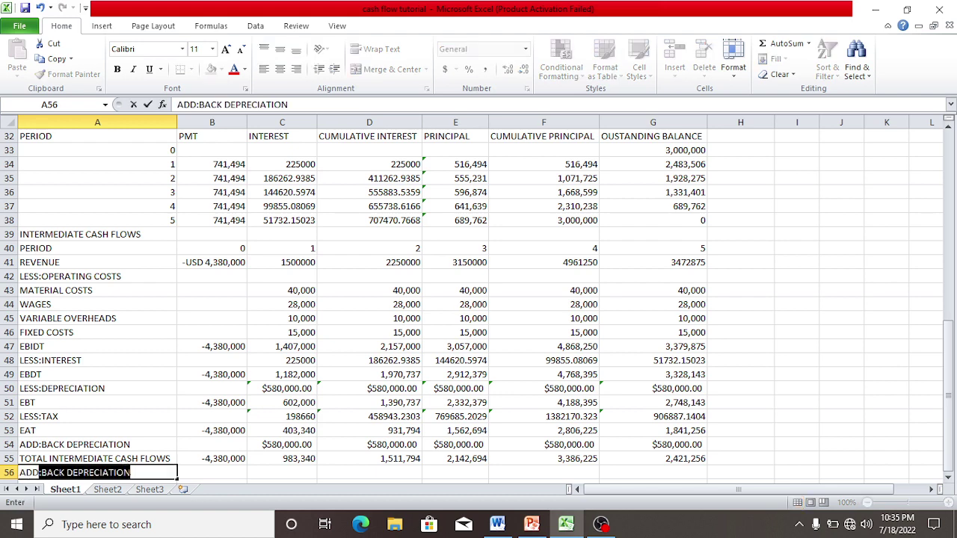
{"action": "type", "text": ":SA"}
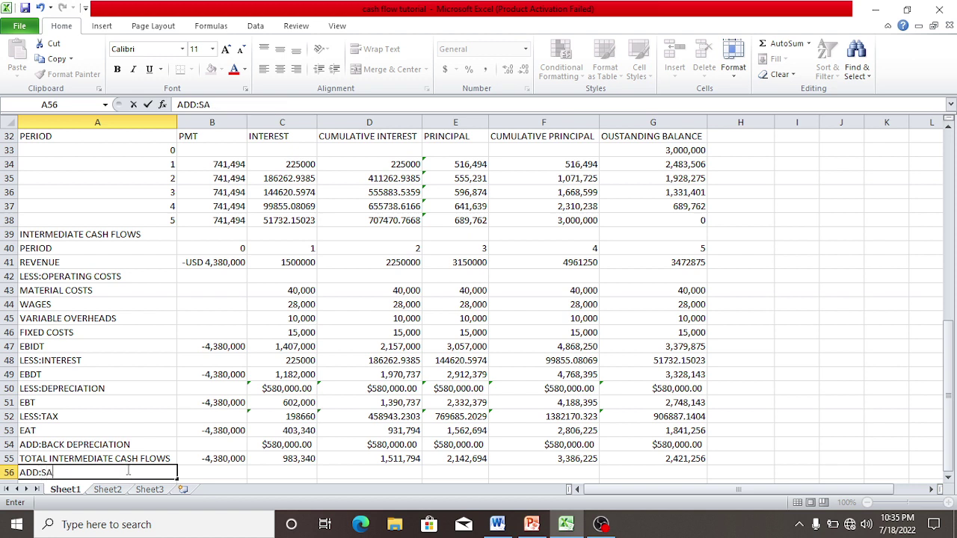
{"action": "type", "text": "LVAGE"}
{"action": "left_click", "coordinate": [204, 470]}
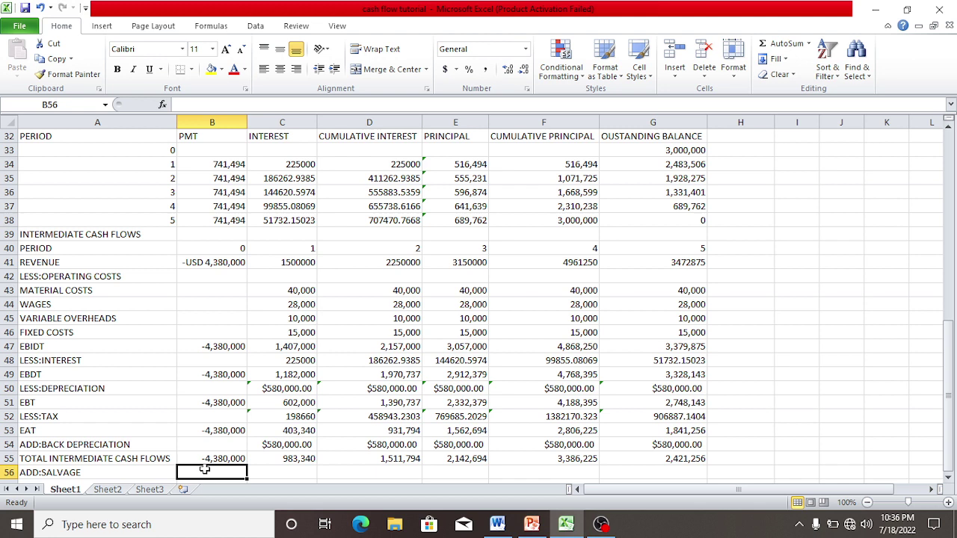
{"action": "left_click", "coordinate": [638, 474]}
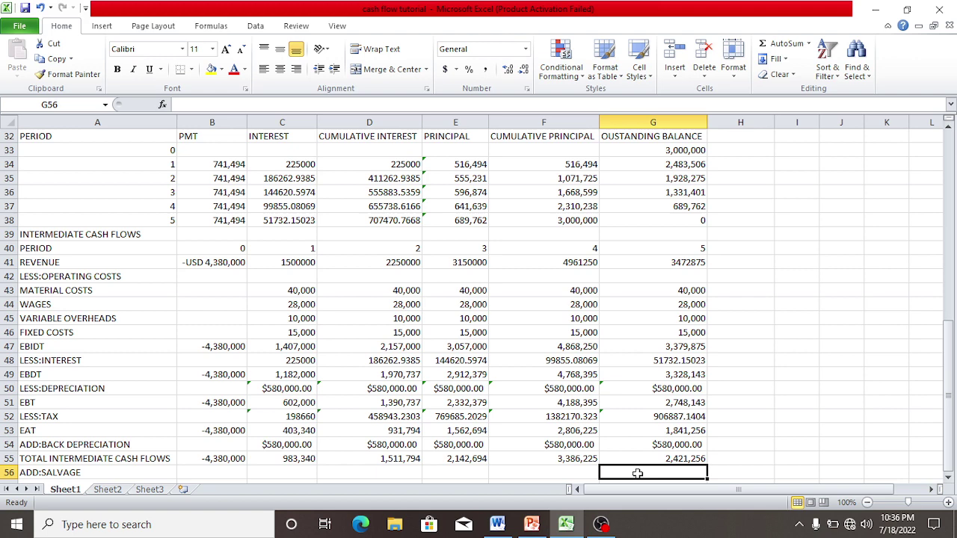
{"action": "left_click", "coordinate": [533, 524]}
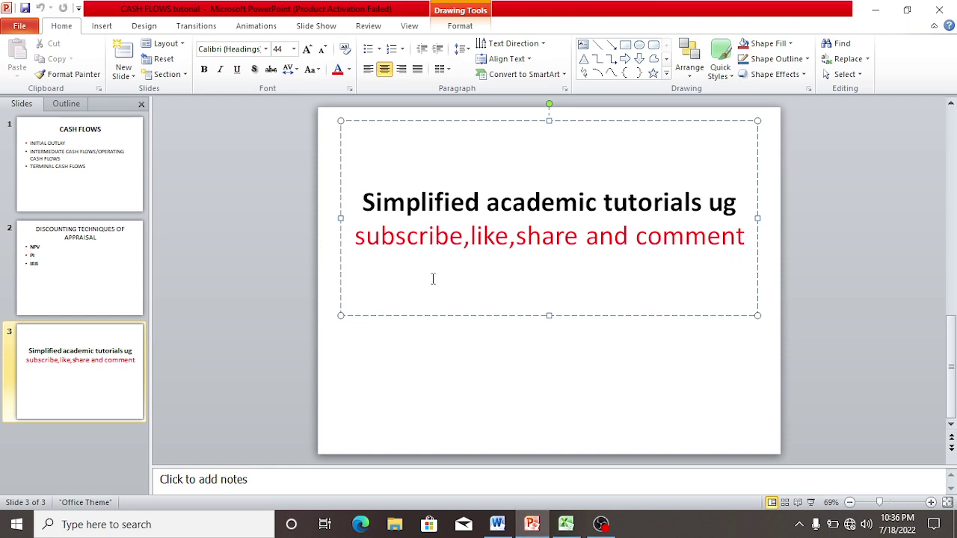
Step: On slide 1, add an unbulleted line after TERMINAL CASH FLOWS reading SVt = SVo(1-t)
{"action": "left_click", "coordinate": [97, 296]}
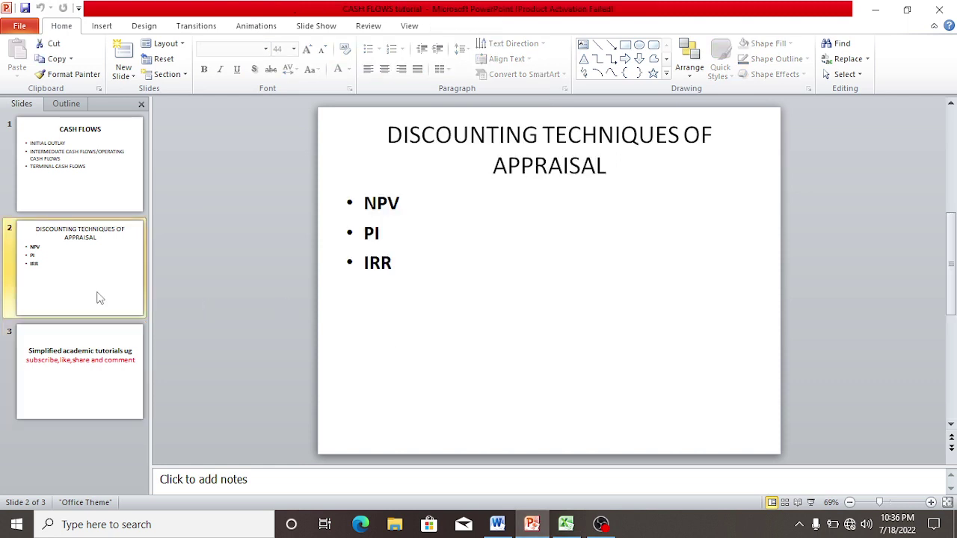
{"action": "left_click", "coordinate": [68, 174]}
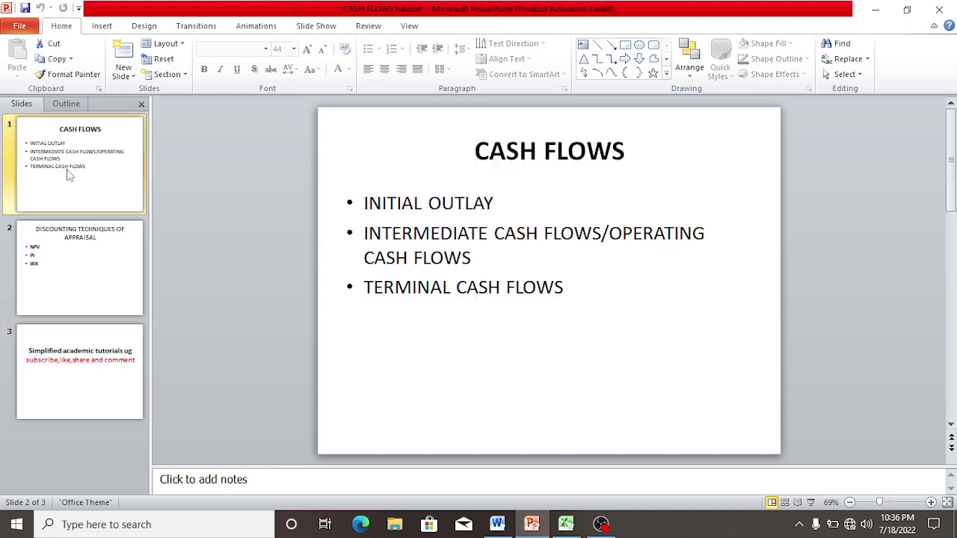
{"action": "left_click", "coordinate": [571, 278]}
{"action": "key", "text": "Return"}
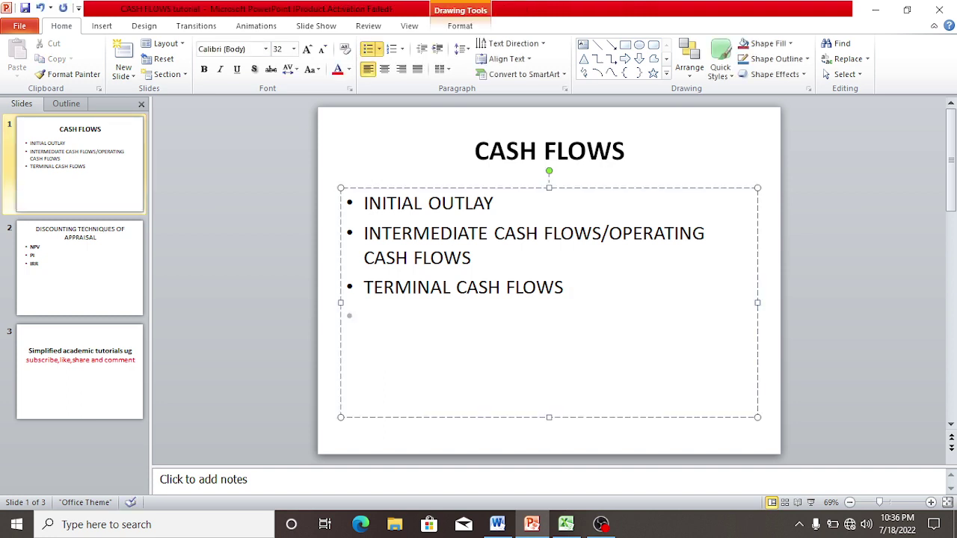
{"action": "key", "text": "BackSpace"}
{"action": "type", "text": "S"}
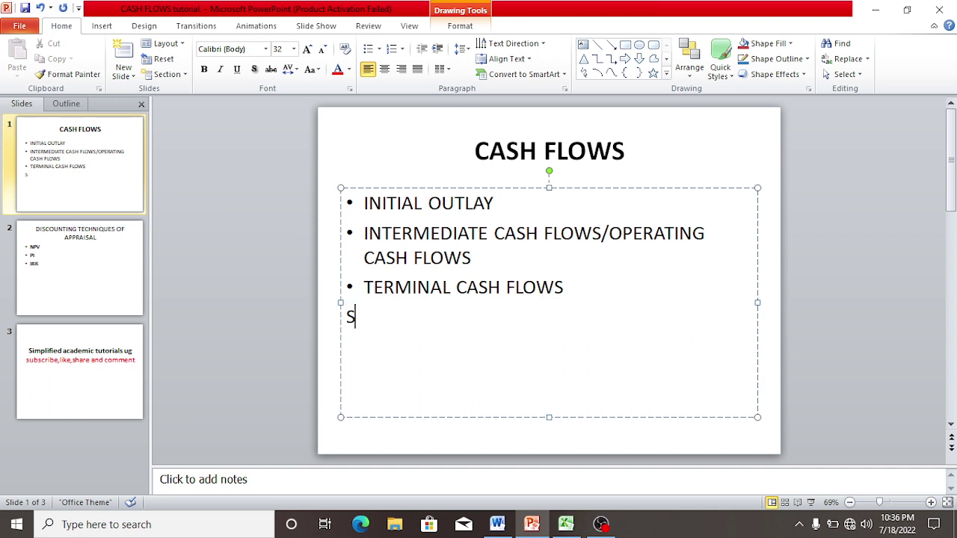
{"action": "type", "text": "V"}
{"action": "key", "text": "BackSpace"}
{"action": "type", "text": "Vt = SV"}
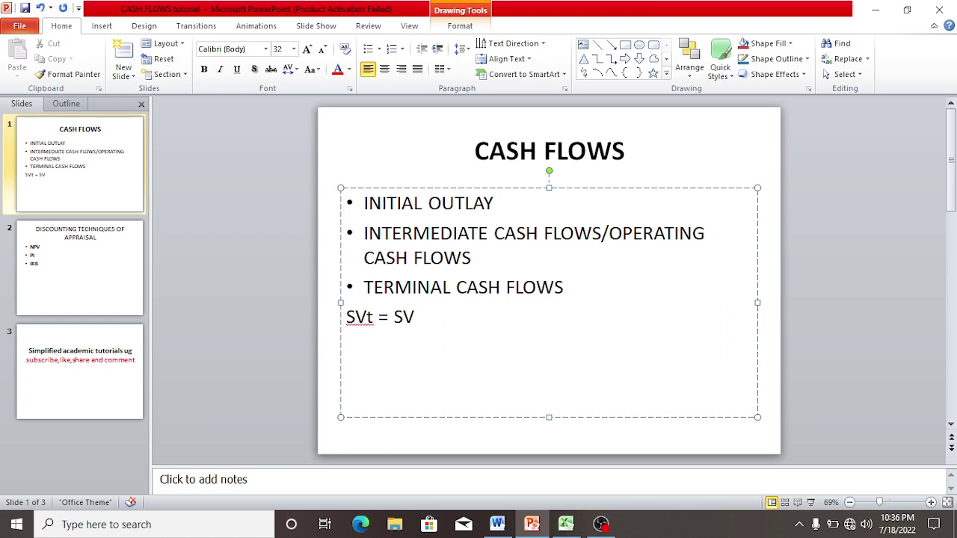
{"action": "type", "text": "o(1-t)"}
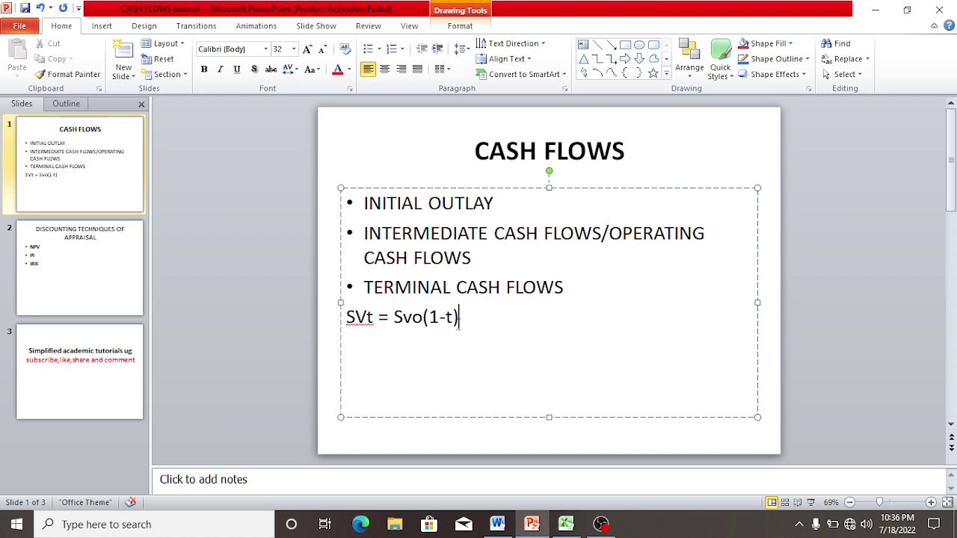
Step: Select the Svo part of the formula, then place the cursor at the formula's end
{"action": "left_click", "coordinate": [424, 317]}
{"action": "left_click_drag", "start_coordinate": [424, 317], "coordinate": [395, 317]}
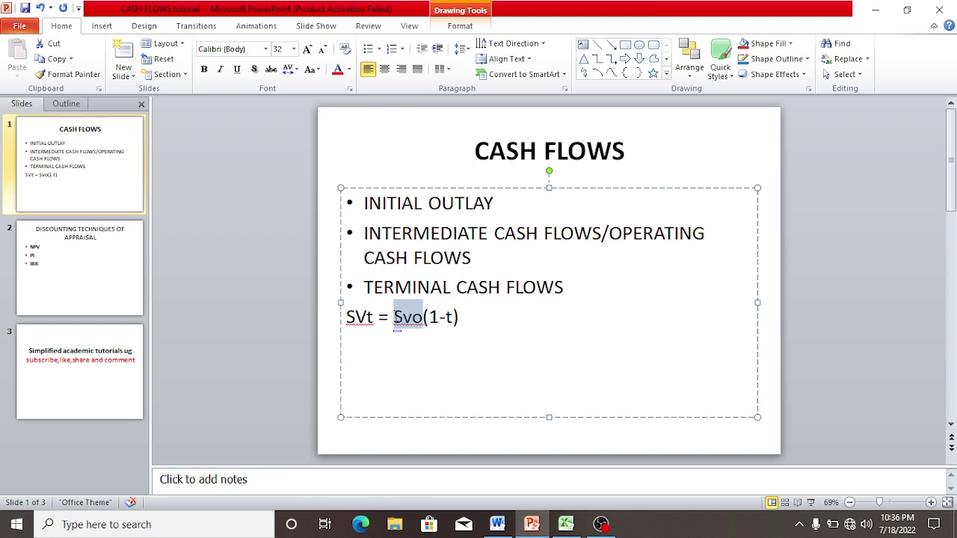
{"action": "left_click", "coordinate": [372, 318]}
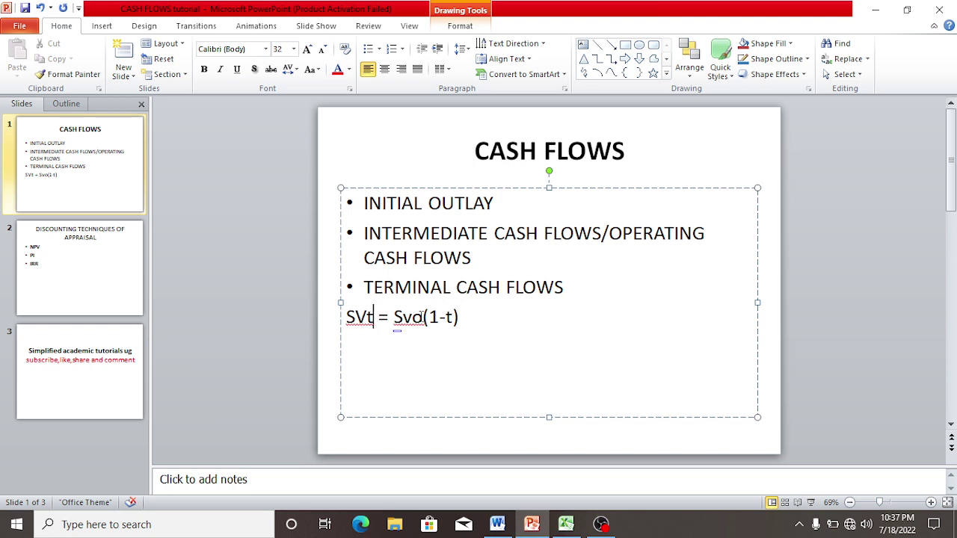
{"action": "left_click", "coordinate": [423, 317]}
{"action": "left_click_drag", "start_coordinate": [423, 317], "coordinate": [394, 317]}
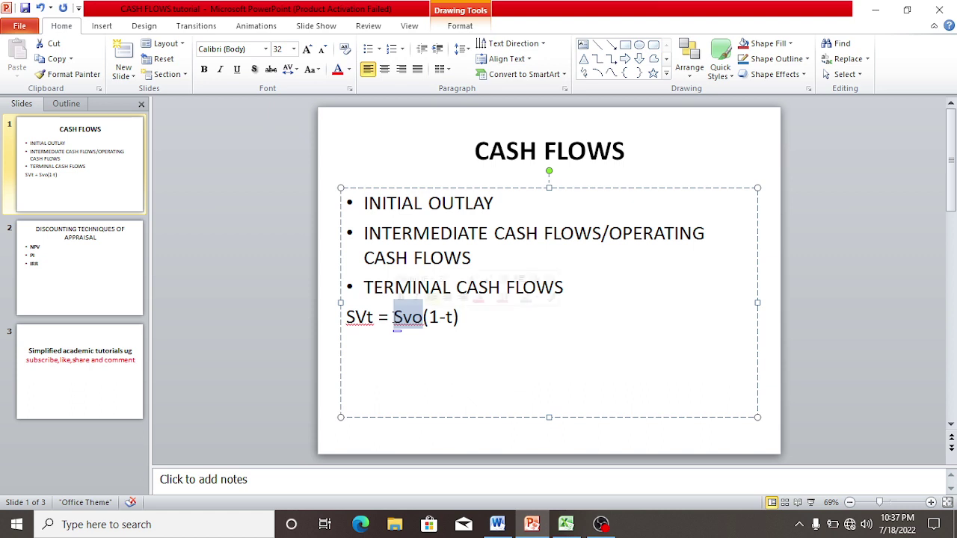
{"action": "left_click", "coordinate": [447, 317]}
{"action": "left_click", "coordinate": [454, 317]}
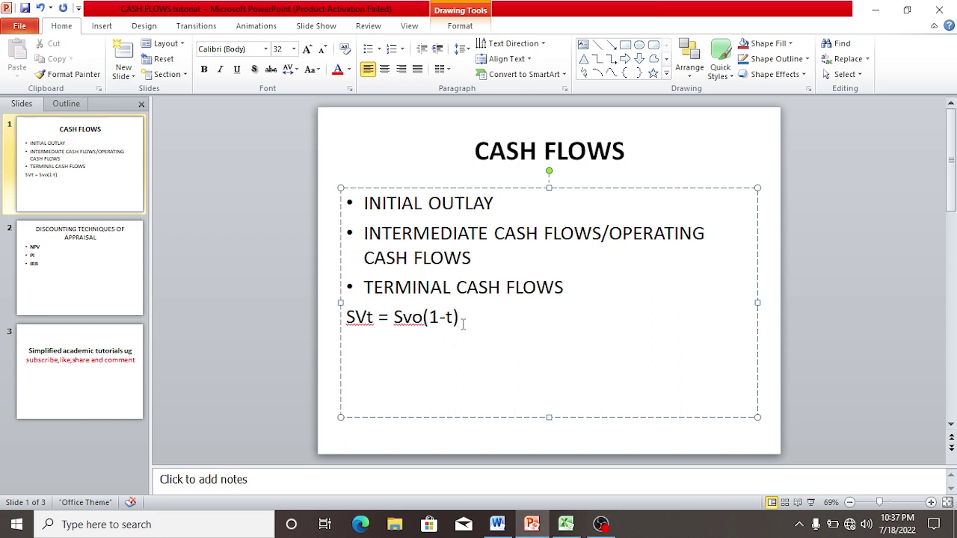
Step: Select the SVt = Svo(1-t) formula line on the slide, then deselect the text box
{"action": "key", "text": "shift+Left"}
{"action": "left_click", "coordinate": [346, 315], "text": "shift"}
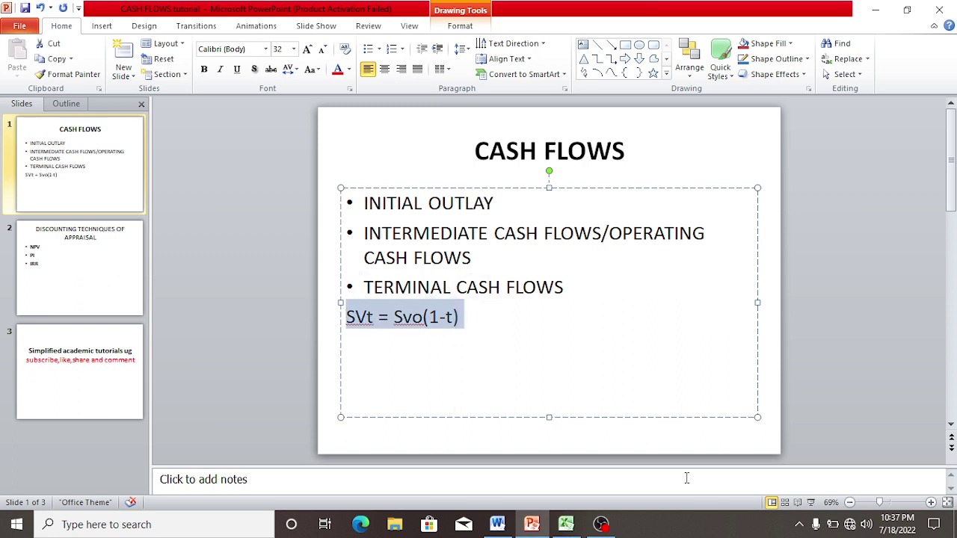
{"action": "left_click", "coordinate": [558, 450]}
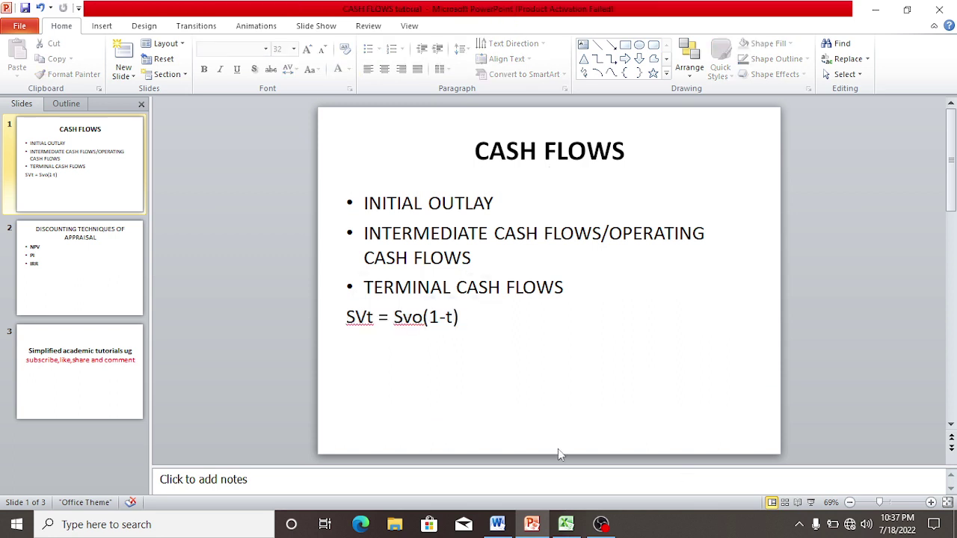
Step: In Excel, enter a G56 salvage formula built from B9 and (1-0.33)
{"action": "left_click", "coordinate": [569, 527]}
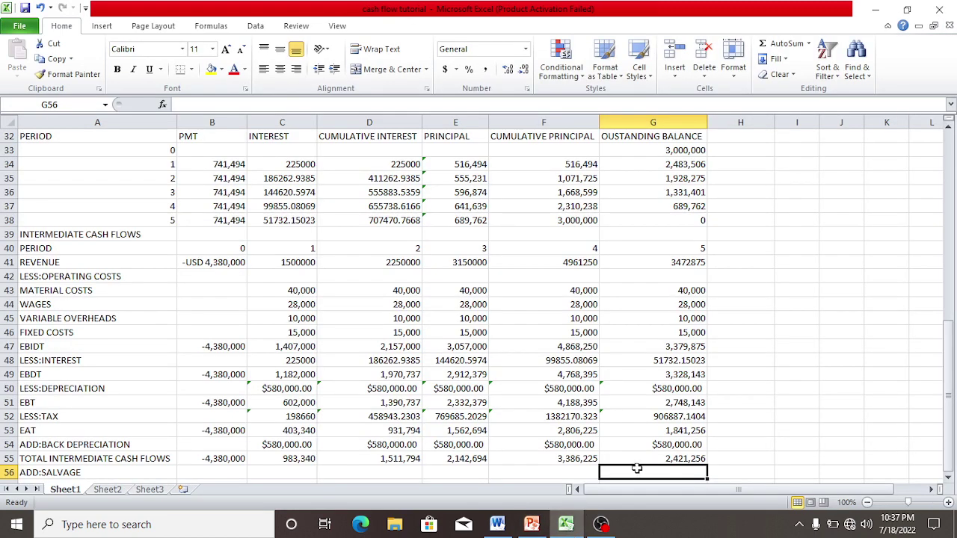
{"action": "type", "text": "="}
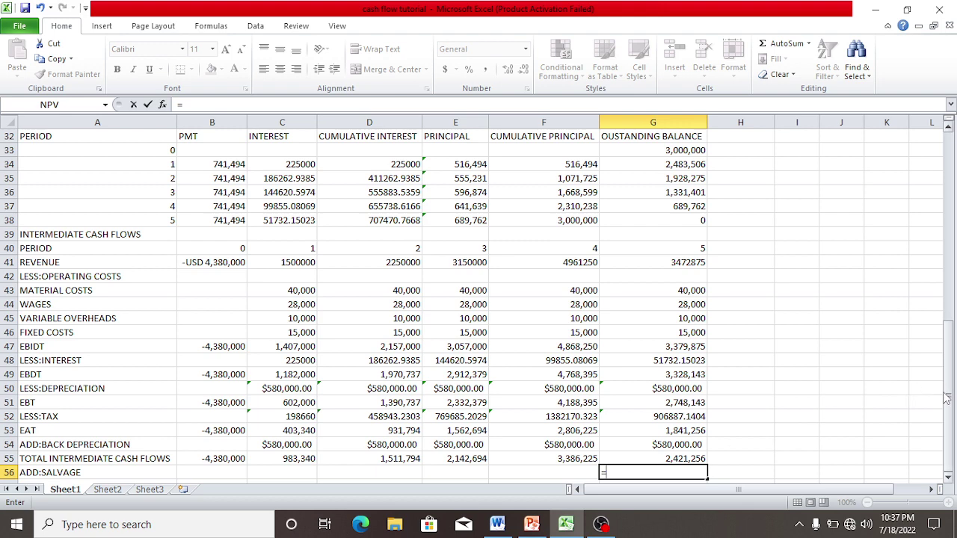
{"action": "left_click_drag", "start_coordinate": [948, 399], "coordinate": [932, 301]}
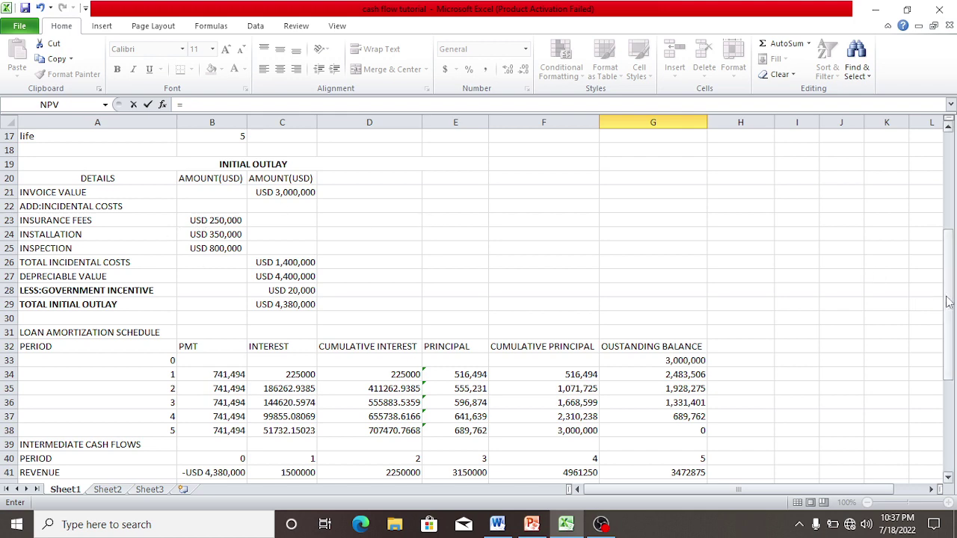
{"action": "left_click_drag", "start_coordinate": [949, 303], "coordinate": [950, 166]}
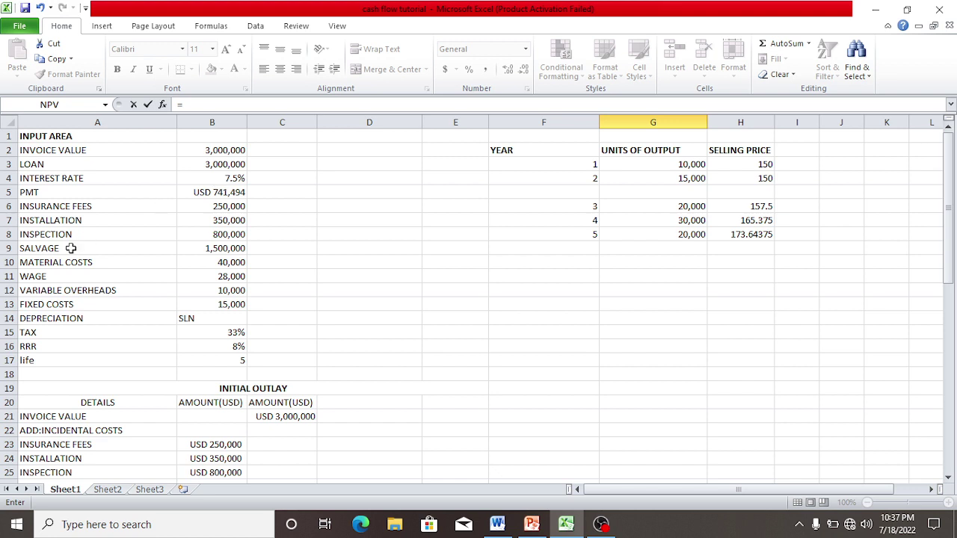
{"action": "left_click", "coordinate": [201, 248]}
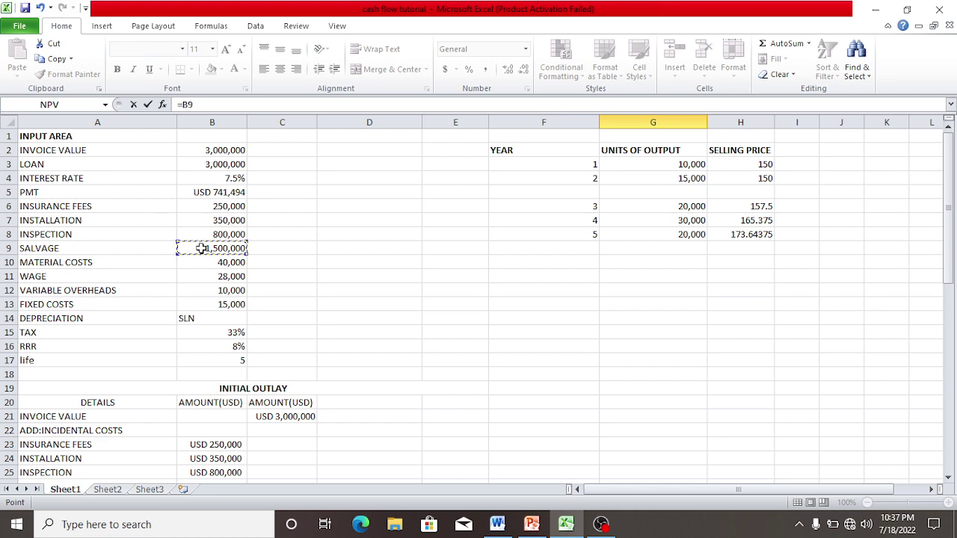
{"action": "left_click_drag", "start_coordinate": [948, 232], "coordinate": [951, 449]}
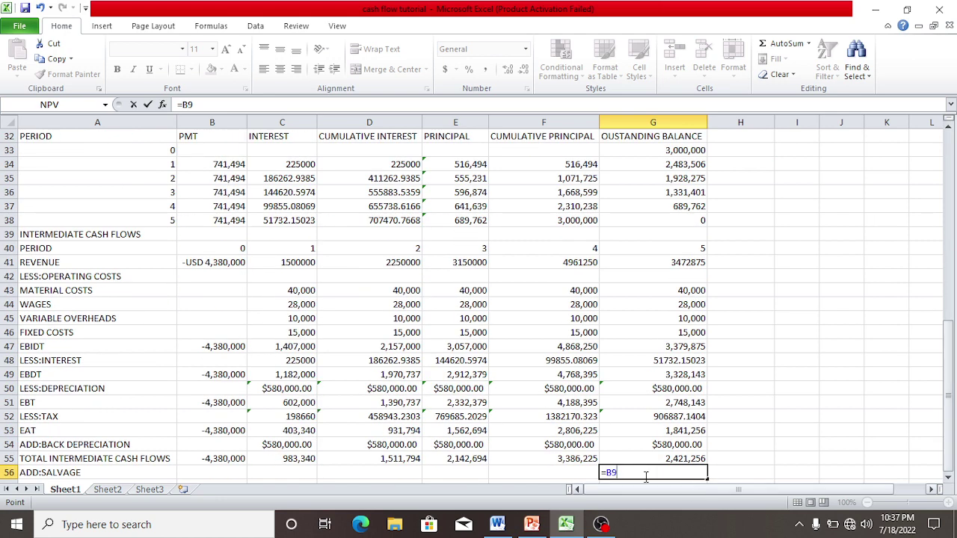
{"action": "type", "text": "(1"}
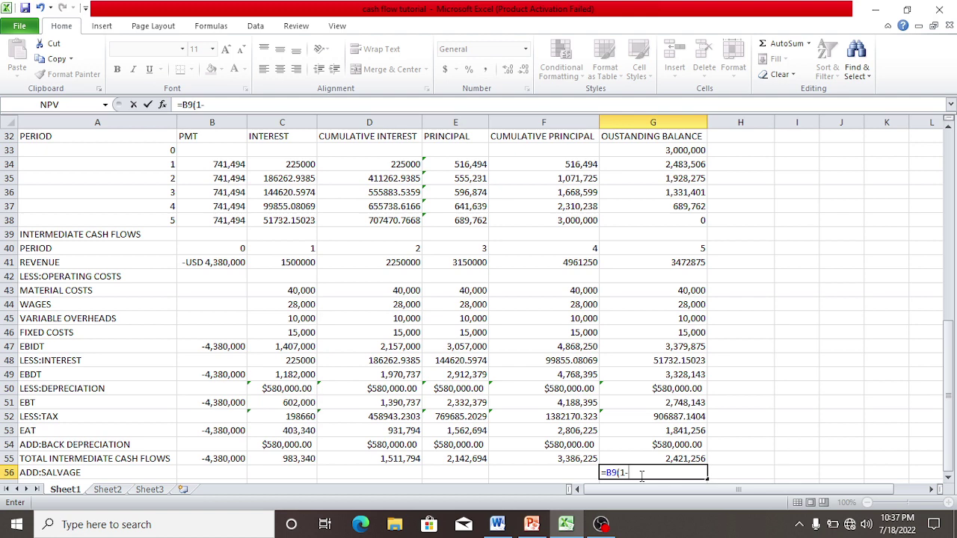
{"action": "type", "text": "-0.33)"}
{"action": "key", "text": "Return"}
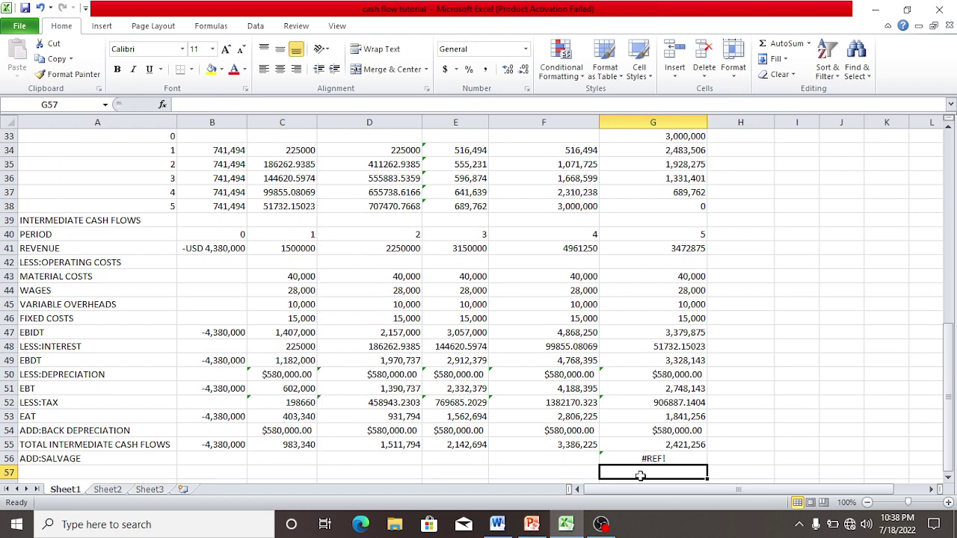
Step: Add the missing * so G56 reads =B9*(1-0.33), giving 1,005,000
{"action": "double_click", "coordinate": [663, 456]}
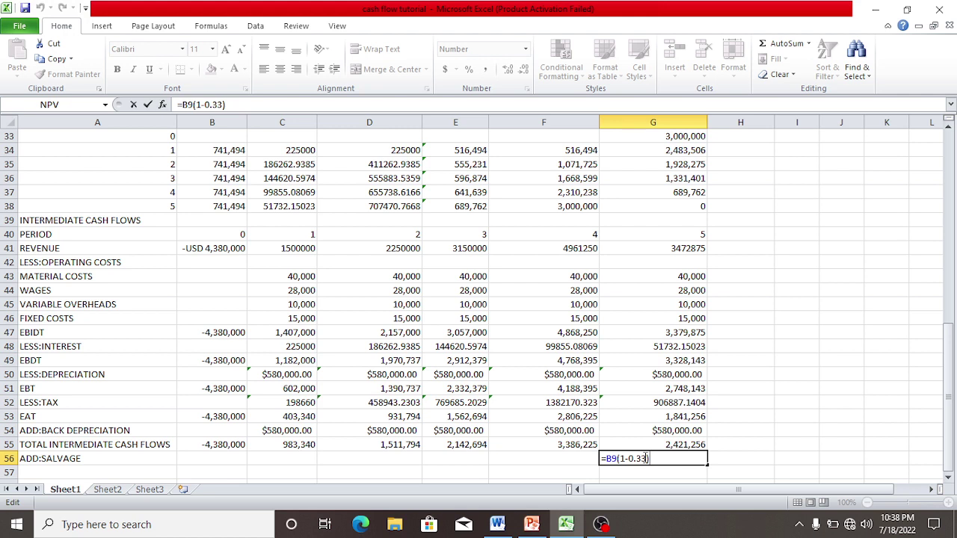
{"action": "left_click", "coordinate": [617, 457]}
{"action": "type", "text": "*"}
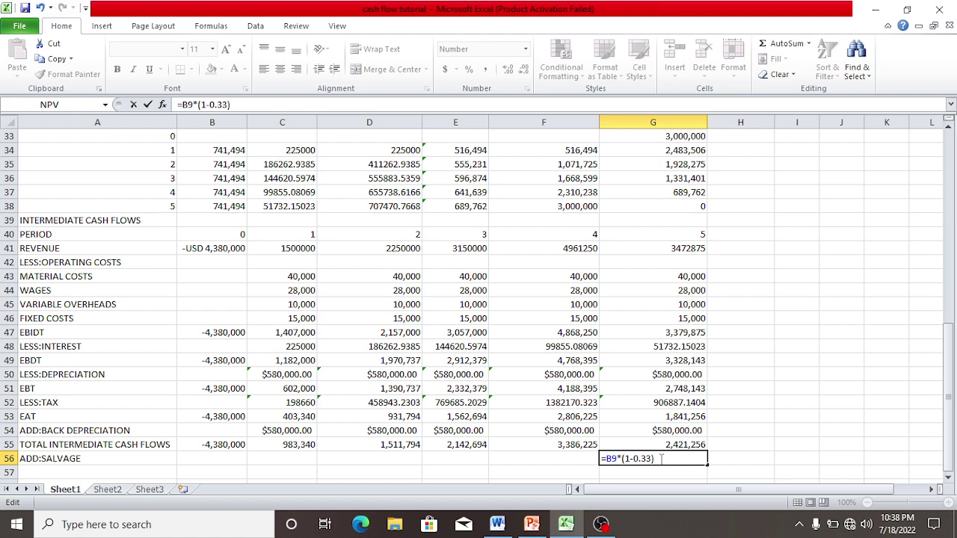
{"action": "key", "text": "Return"}
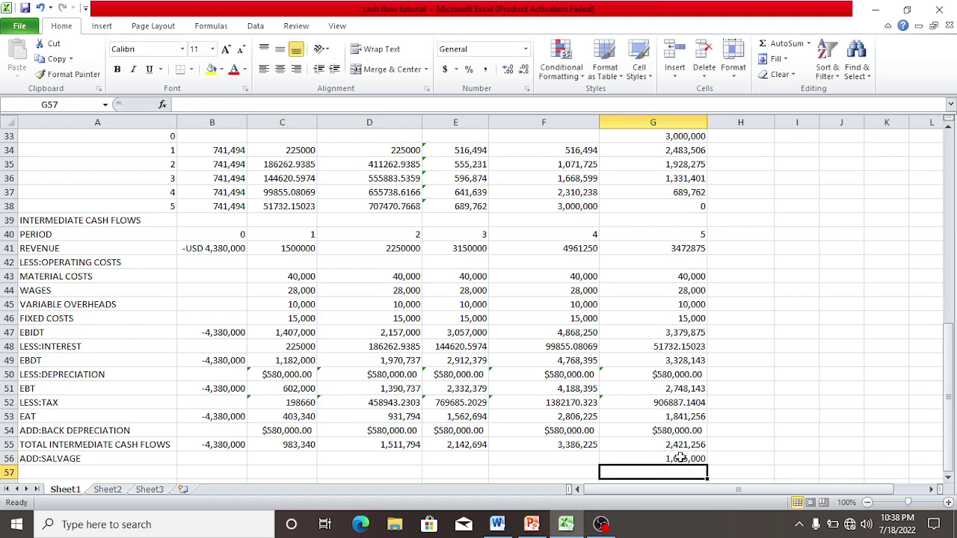
{"action": "left_click", "coordinate": [681, 457]}
{"action": "double_click", "coordinate": [681, 458]}
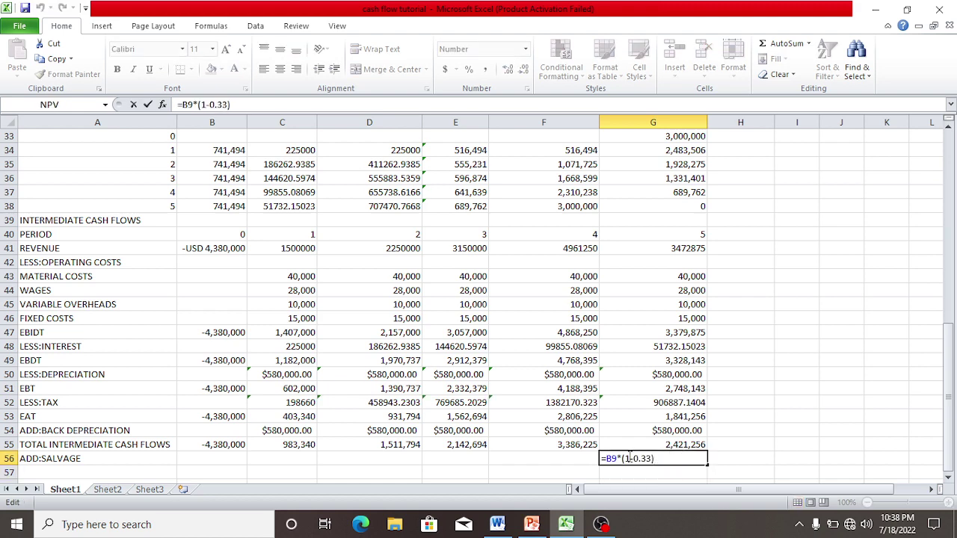
{"action": "key", "text": "Return"}
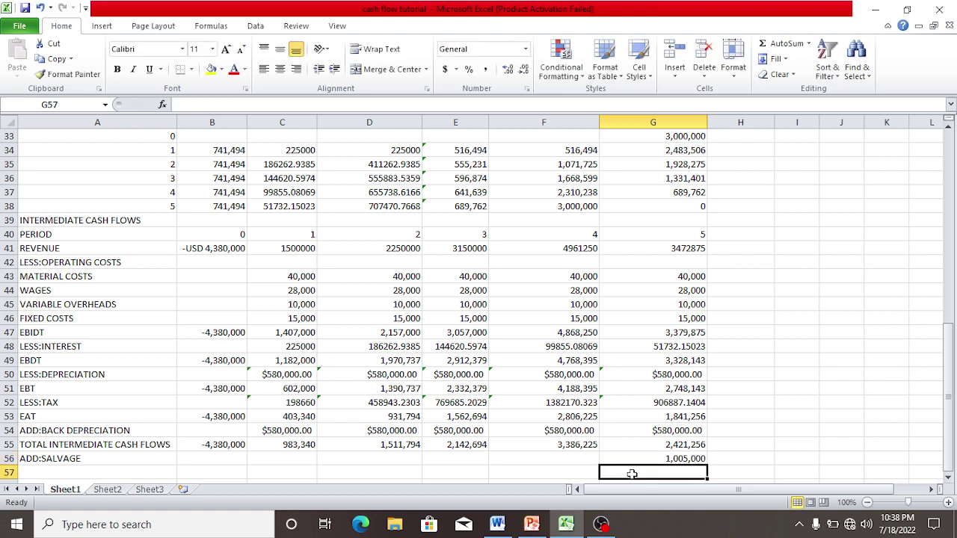
{"action": "left_click", "coordinate": [54, 473]}
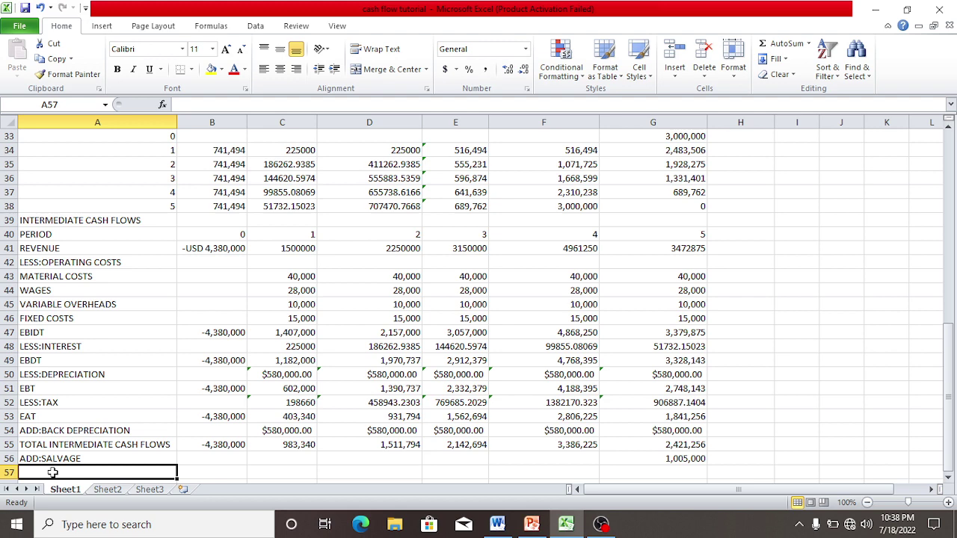
Step: Label cell A57 'CASH FLOWS'
{"action": "type", "text": "cas"}
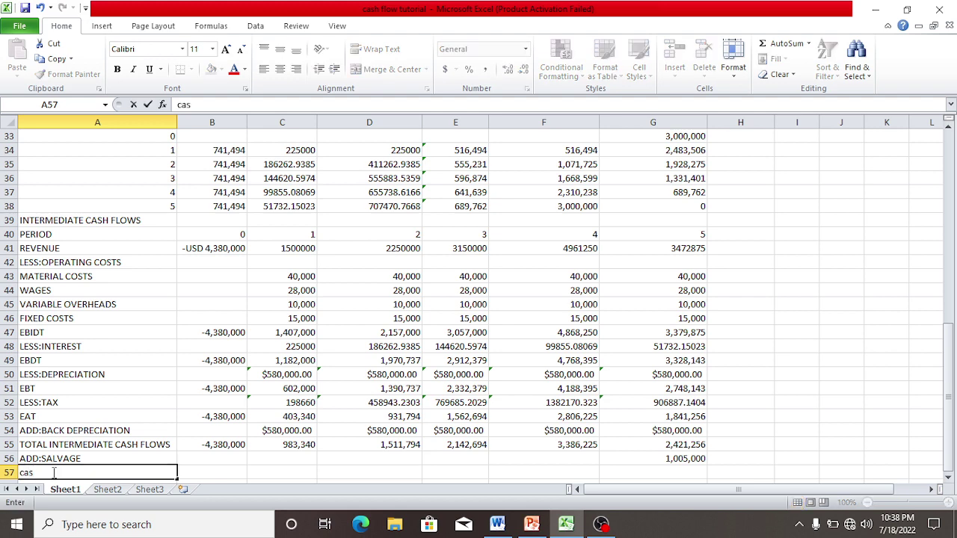
{"action": "type", "text": "h"}
{"action": "key", "text": "BackSpace"}
{"action": "key", "text": "BackSpace"}
{"action": "key", "text": "BackSpace"}
{"action": "key", "text": "BackSpace"}
{"action": "type", "text": "CASH FLOWS"}
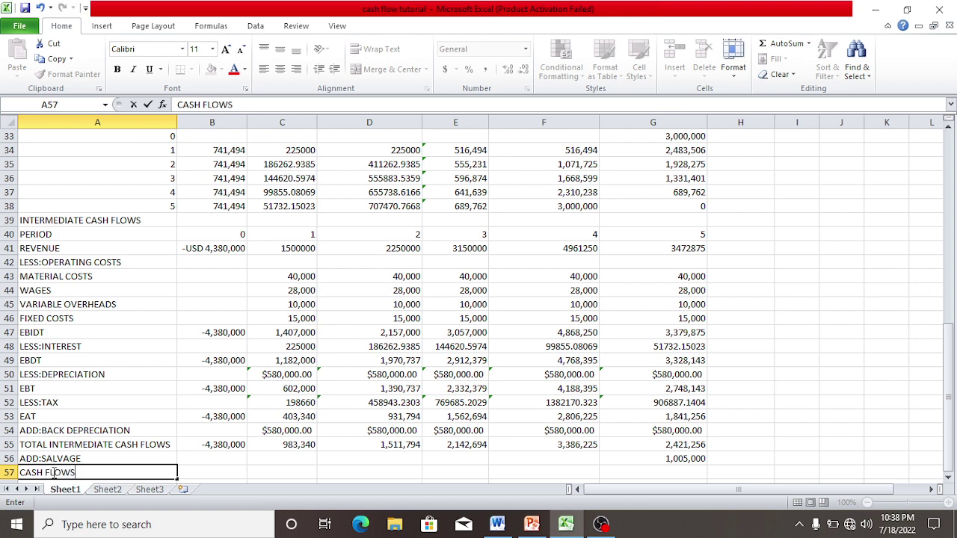
{"action": "left_click", "coordinate": [191, 477]}
Step: Enter =B55+B56 in B57 and fill it through G57, then return to PowerPoint
{"action": "type", "text": "="}
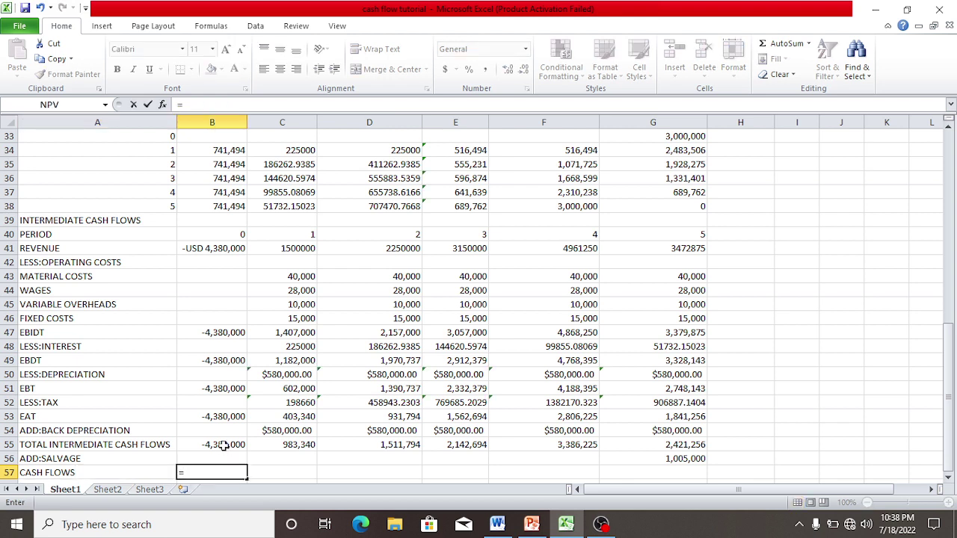
{"action": "left_click", "coordinate": [226, 443]}
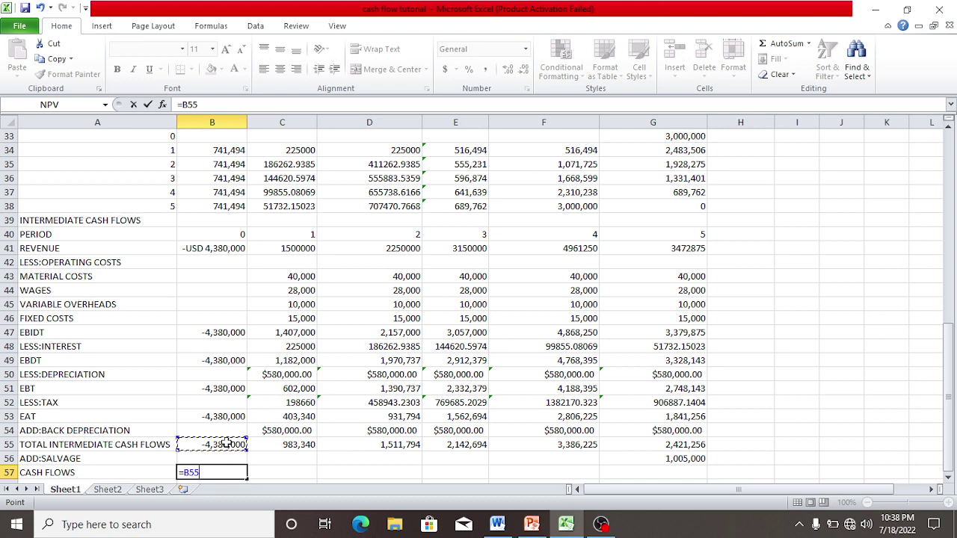
{"action": "type", "text": "+"}
{"action": "left_click", "coordinate": [233, 458]}
{"action": "key", "text": "Return"}
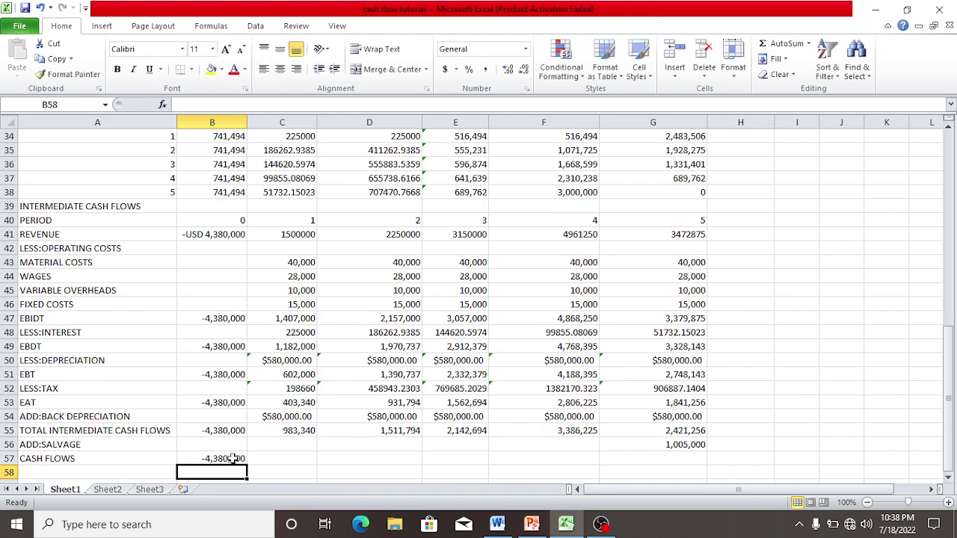
{"action": "left_click", "coordinate": [234, 459]}
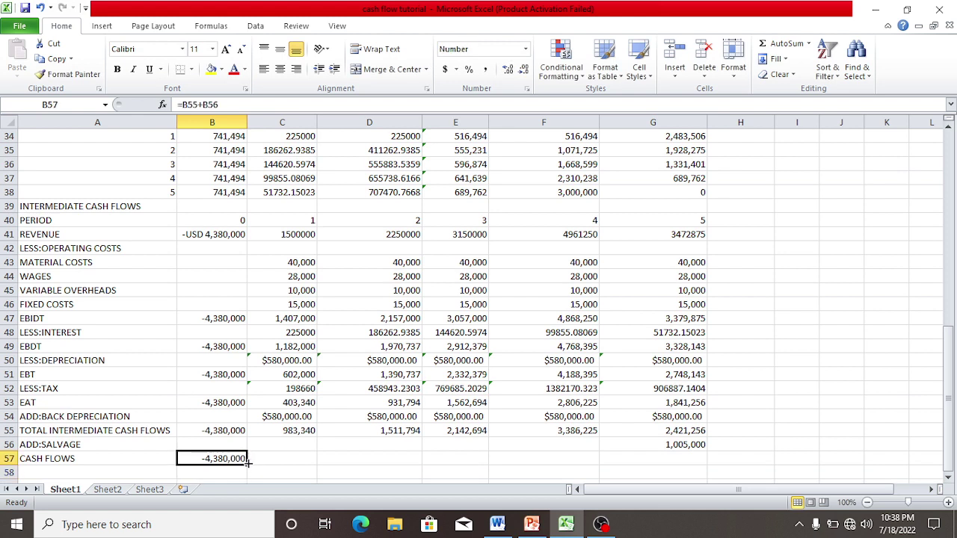
{"action": "left_click_drag", "start_coordinate": [248, 463], "coordinate": [681, 458]}
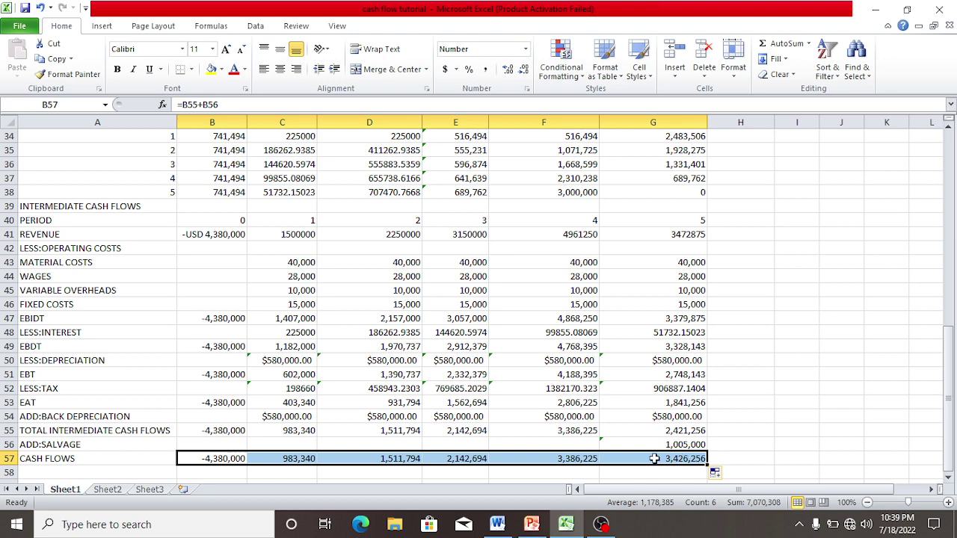
{"action": "left_click", "coordinate": [655, 458]}
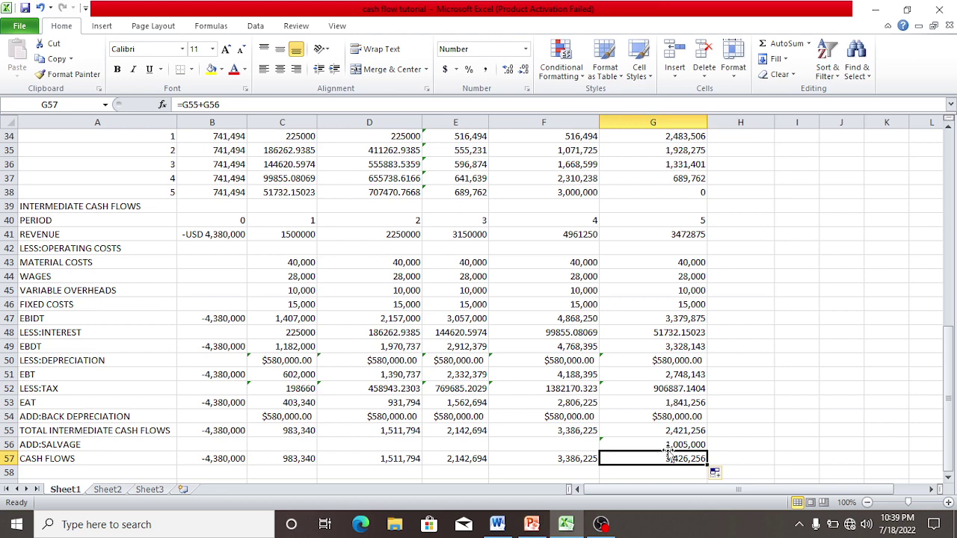
{"action": "left_click", "coordinate": [536, 526]}
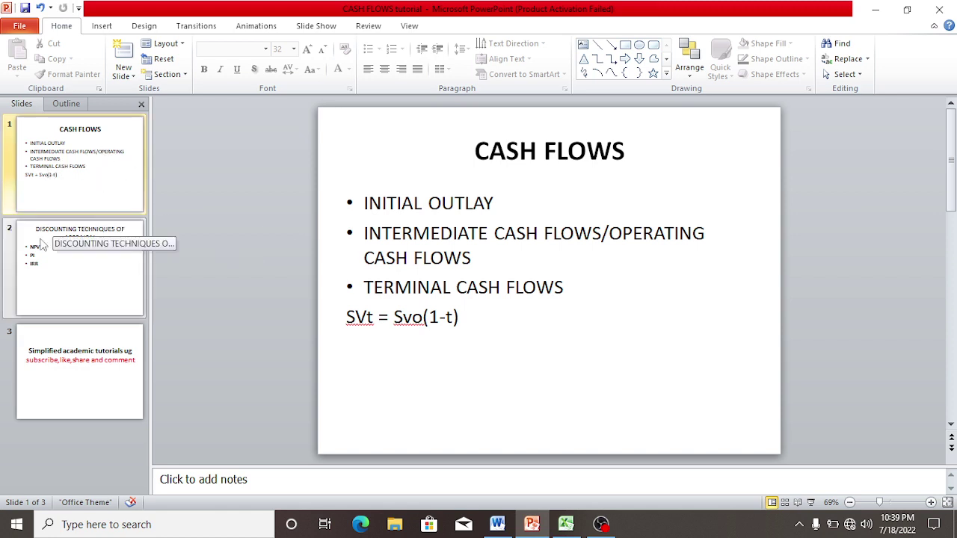
{"action": "left_click", "coordinate": [51, 259]}
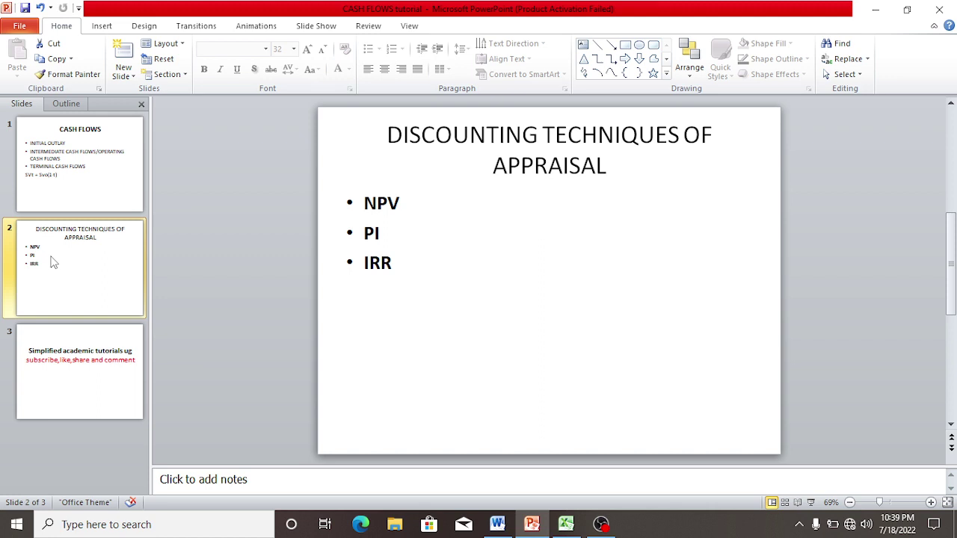
{"action": "left_click", "coordinate": [410, 218]}
{"action": "left_click", "coordinate": [380, 234]}
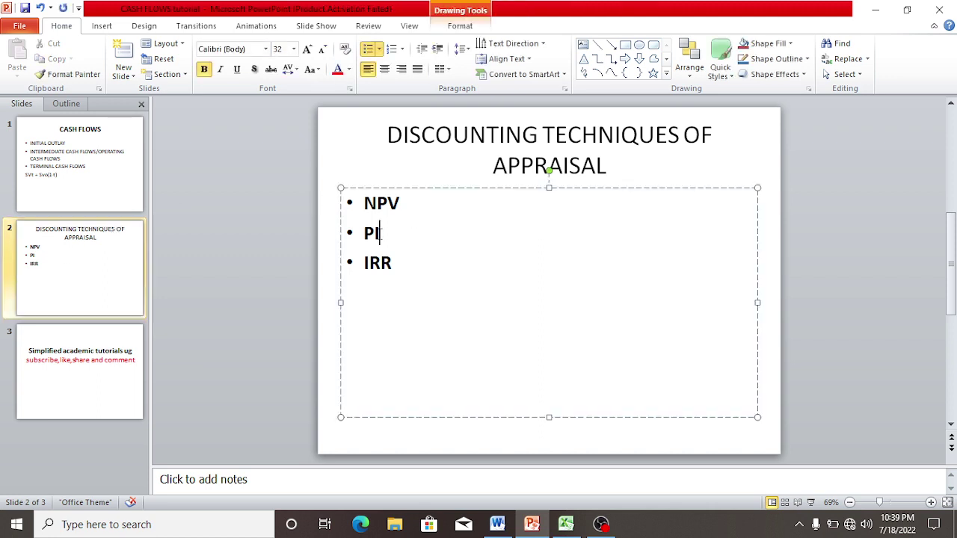
{"action": "left_click", "coordinate": [394, 262]}
Step: Enter TOOL/TECHNIQUE, NPV, PI and IRR down cells A58:A61
{"action": "left_click", "coordinate": [568, 526]}
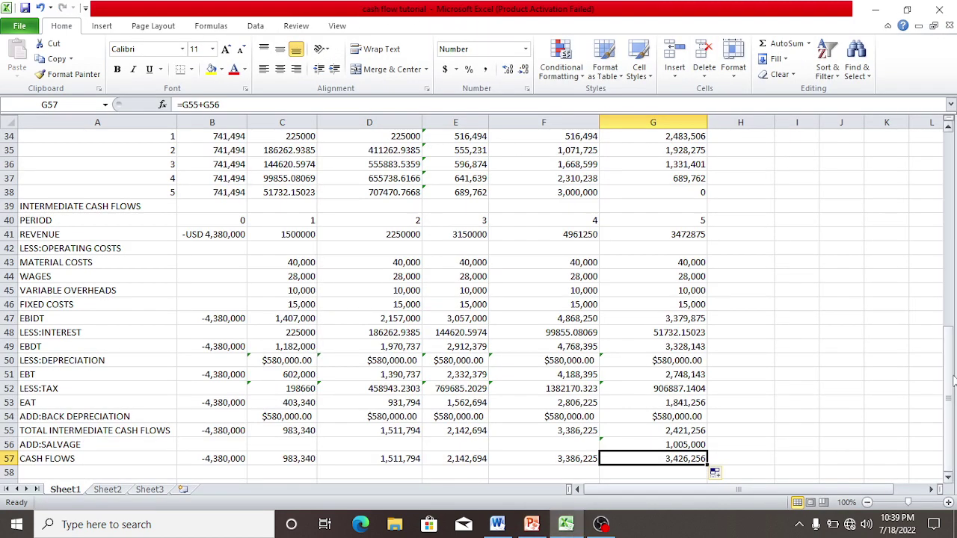
{"action": "left_click_drag", "start_coordinate": [954, 381], "coordinate": [952, 380]}
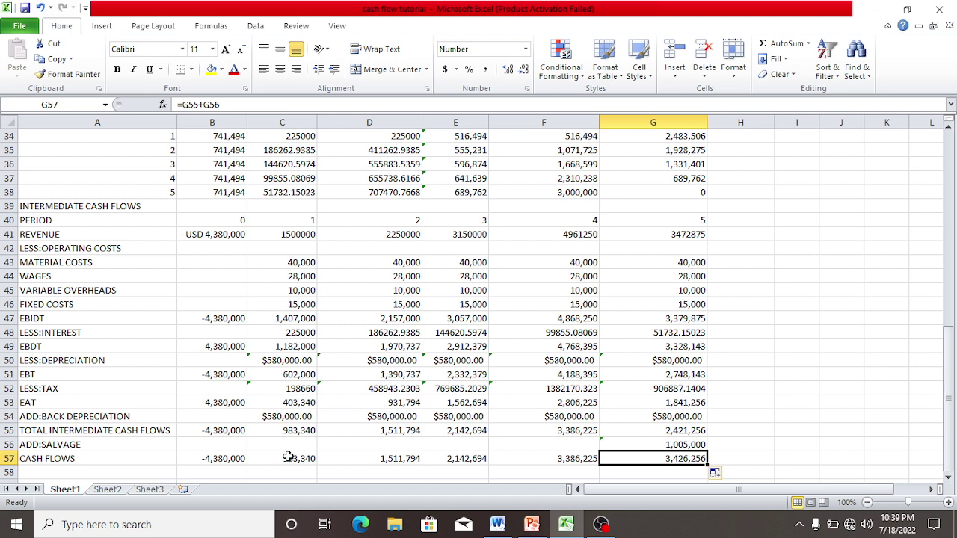
{"action": "left_click", "coordinate": [86, 470]}
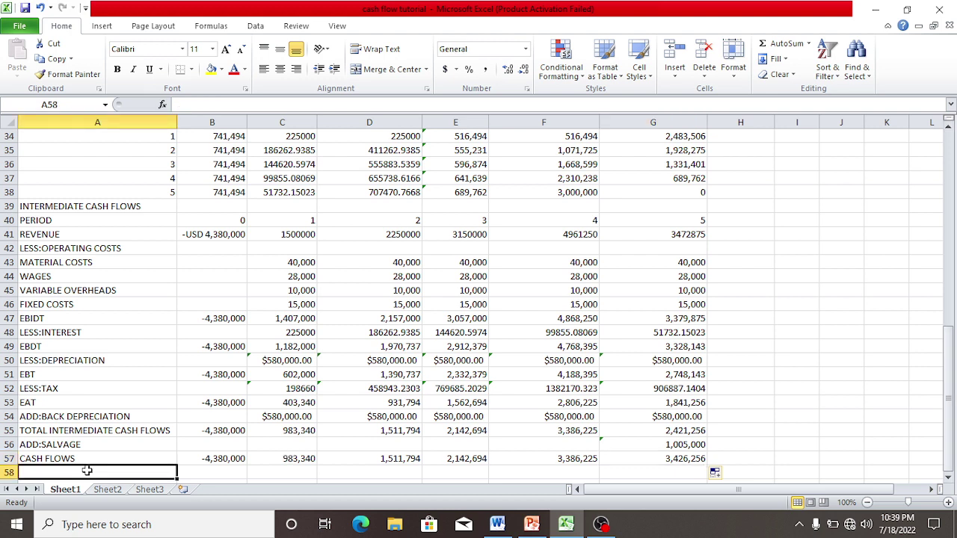
{"action": "type", "text": "TOO"}
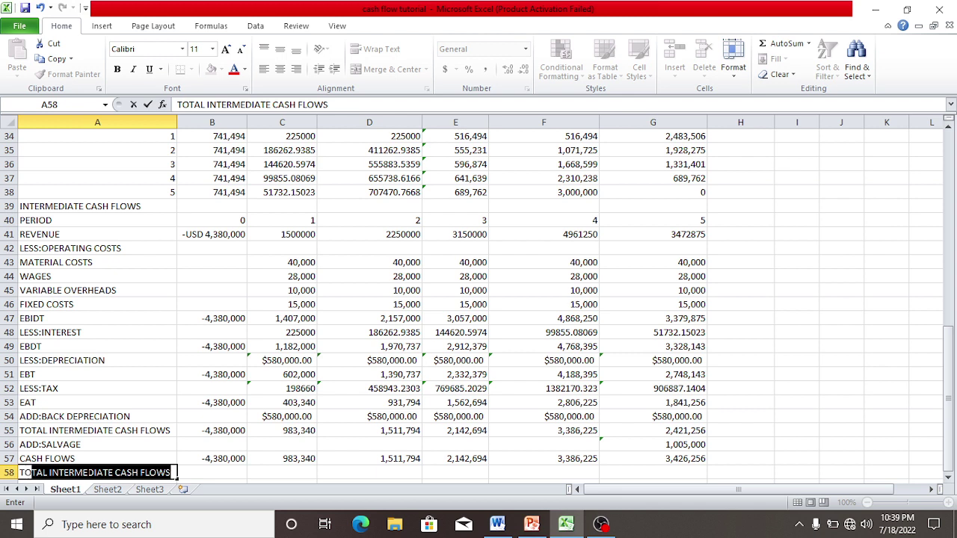
{"action": "type", "text": "L"}
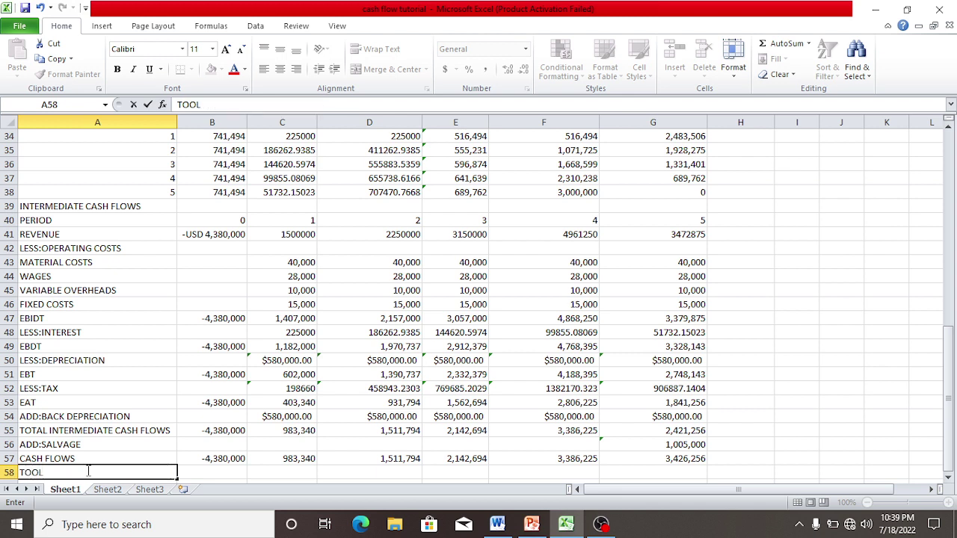
{"action": "type", "text": "/TECHNIQUE"}
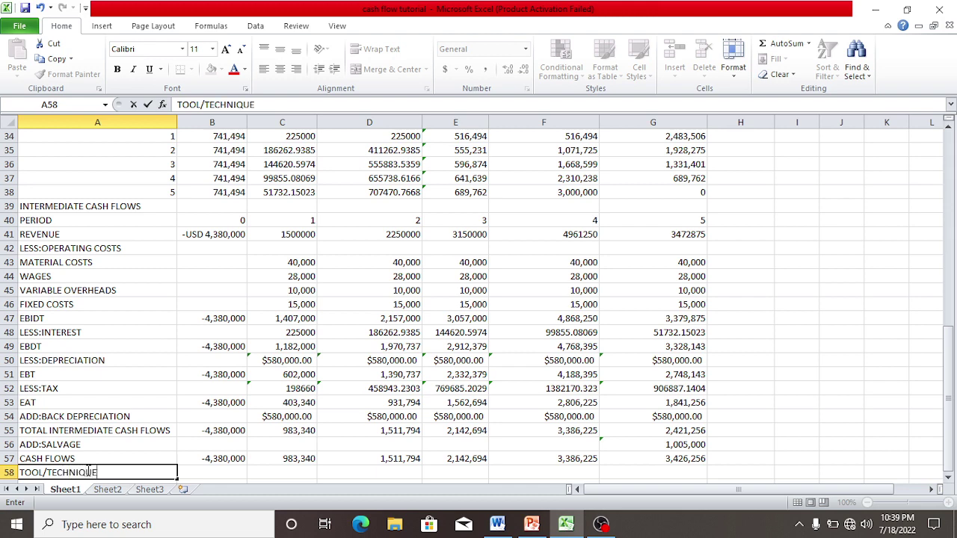
{"action": "key", "text": "Return"}
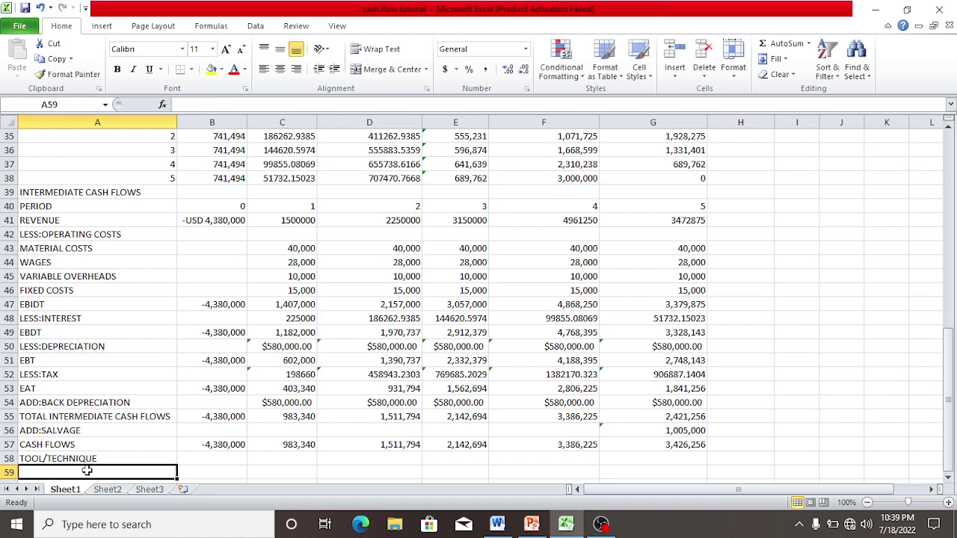
{"action": "type", "text": "NPV"}
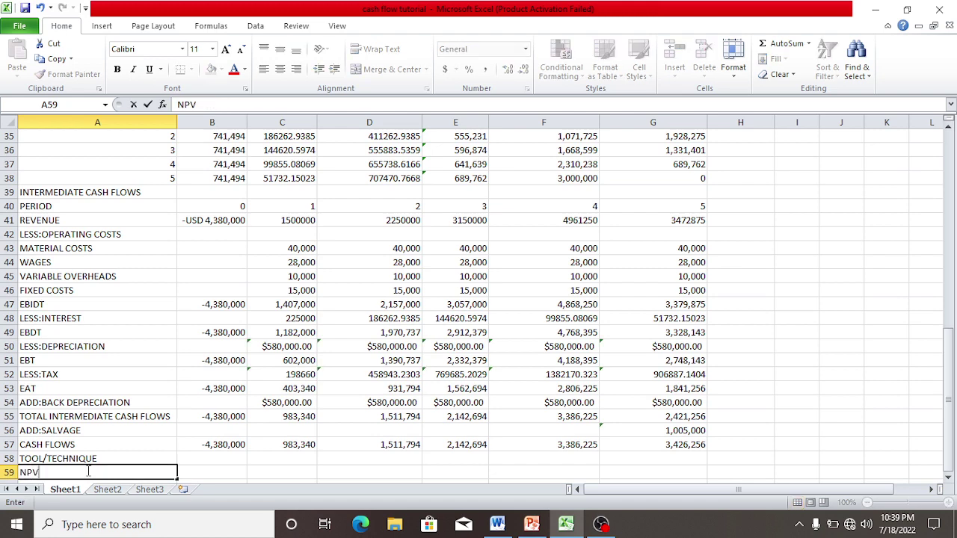
{"action": "key", "text": "Return"}
{"action": "type", "text": "II"}
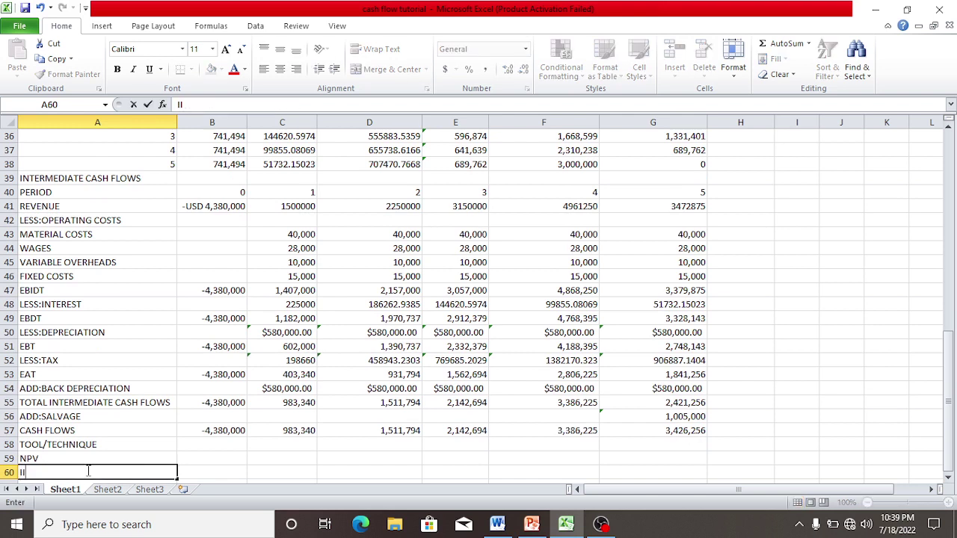
{"action": "key", "text": "BackSpace"}
{"action": "key", "text": "BackSpace"}
{"action": "type", "text": "PI"}
{"action": "key", "text": "Return"}
{"action": "type", "text": "I"}
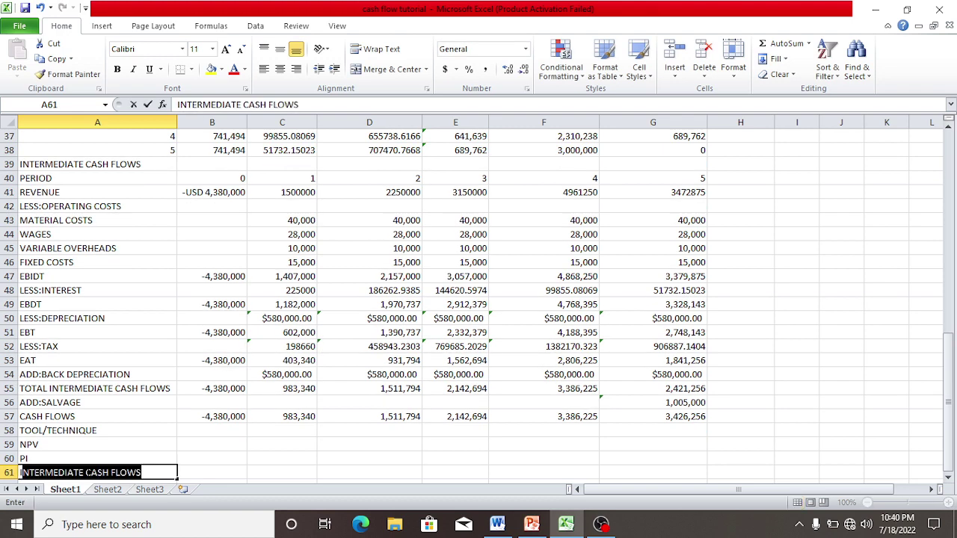
{"action": "type", "text": "RR"}
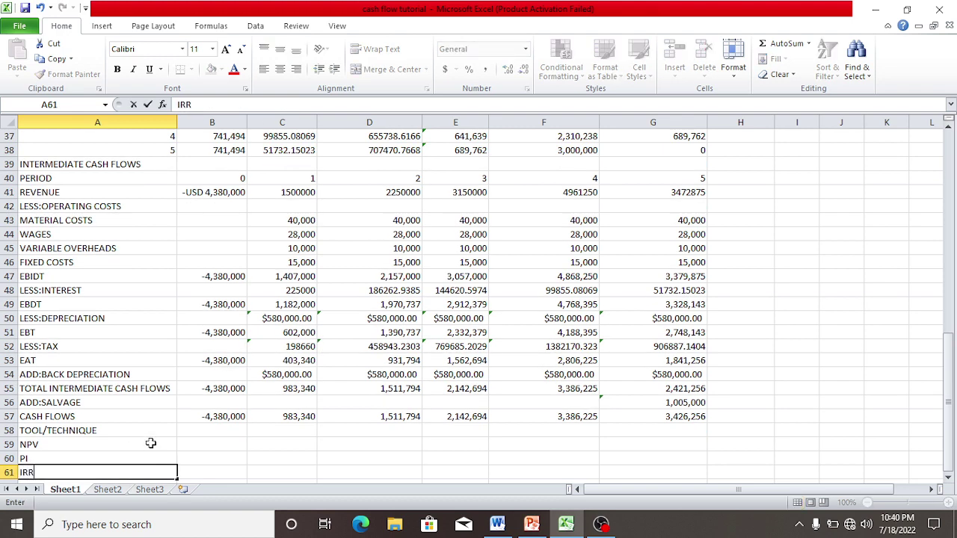
{"action": "left_click", "coordinate": [187, 442]}
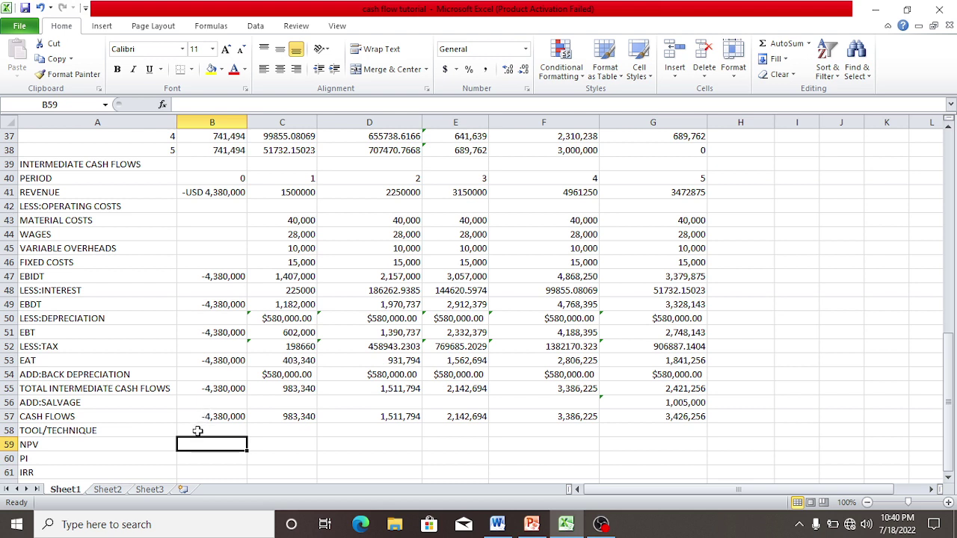
Step: Add the RESULT and DECISION RULE headings in B58 and C58
{"action": "left_click", "coordinate": [198, 431]}
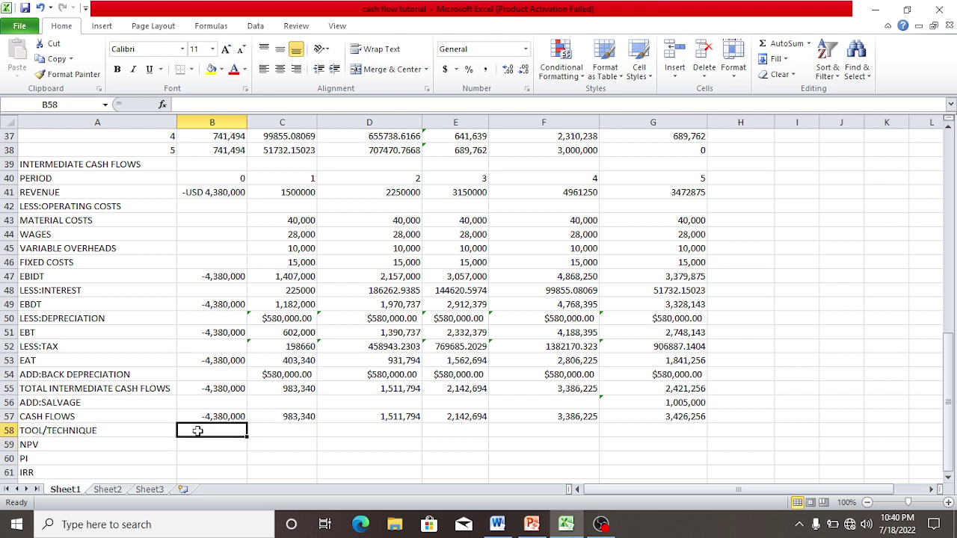
{"action": "type", "text": "RES"}
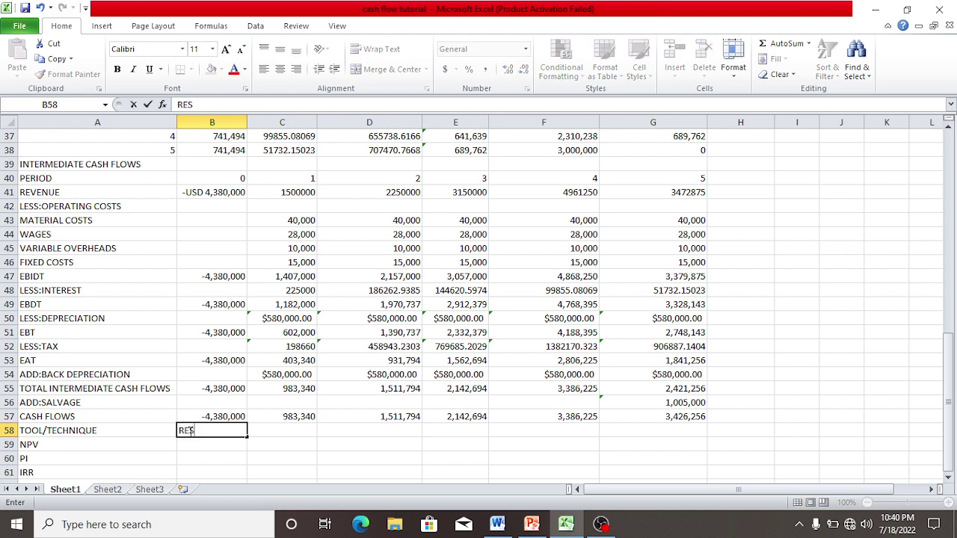
{"action": "type", "text": "ULT"}
{"action": "left_click", "coordinate": [279, 429]}
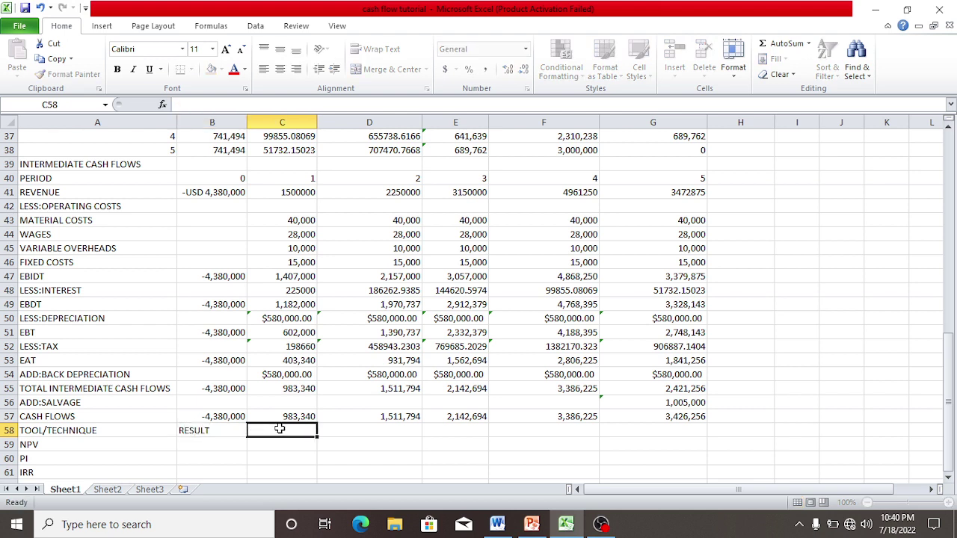
{"action": "type", "text": "DE"}
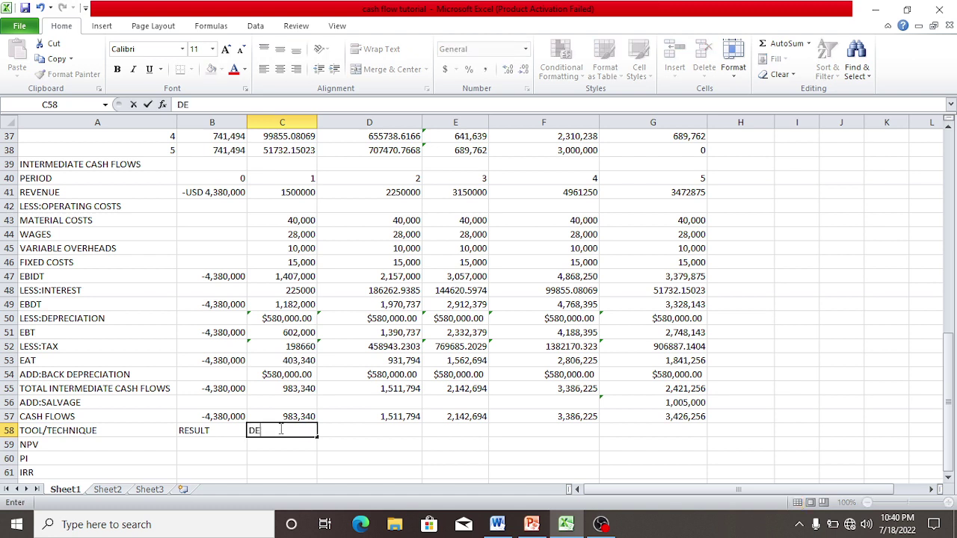
{"action": "type", "text": "CISION RULE"}
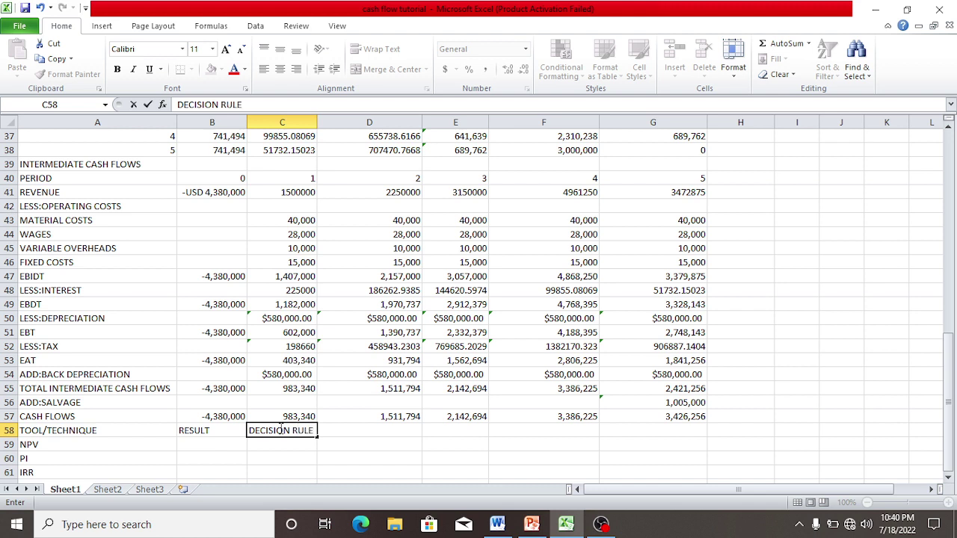
{"action": "left_click", "coordinate": [230, 443]}
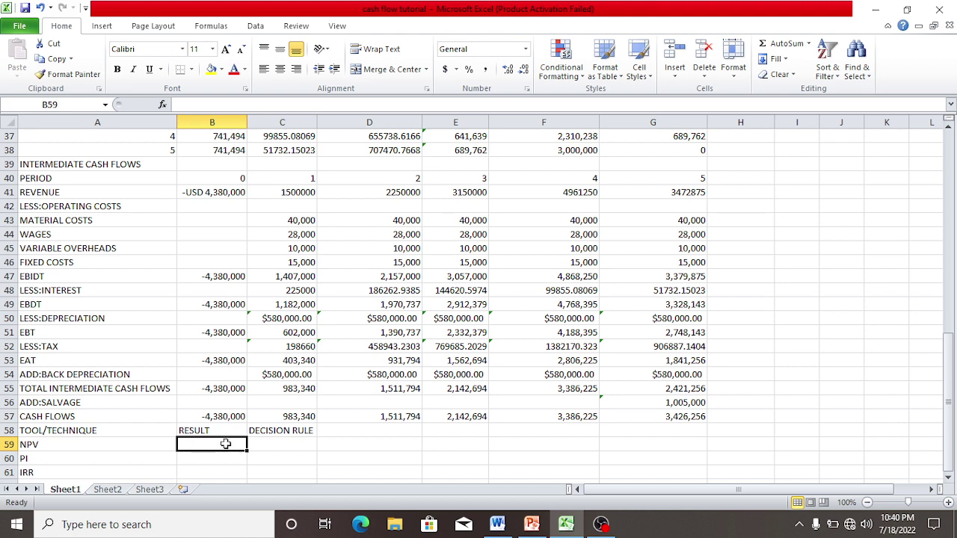
Step: Make the appraisal table range A58:C61 bold
{"action": "left_click", "coordinate": [88, 430]}
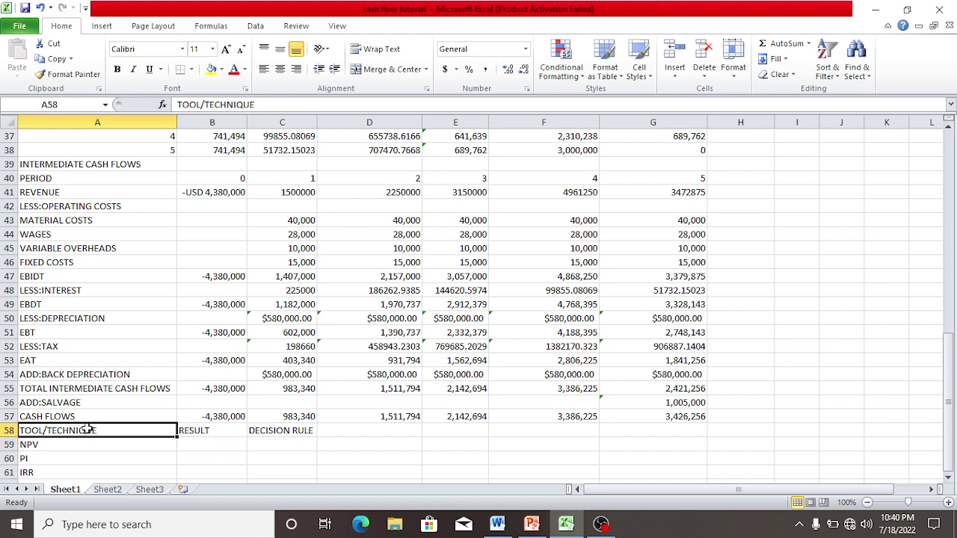
{"action": "left_click_drag", "start_coordinate": [89, 430], "coordinate": [283, 478]}
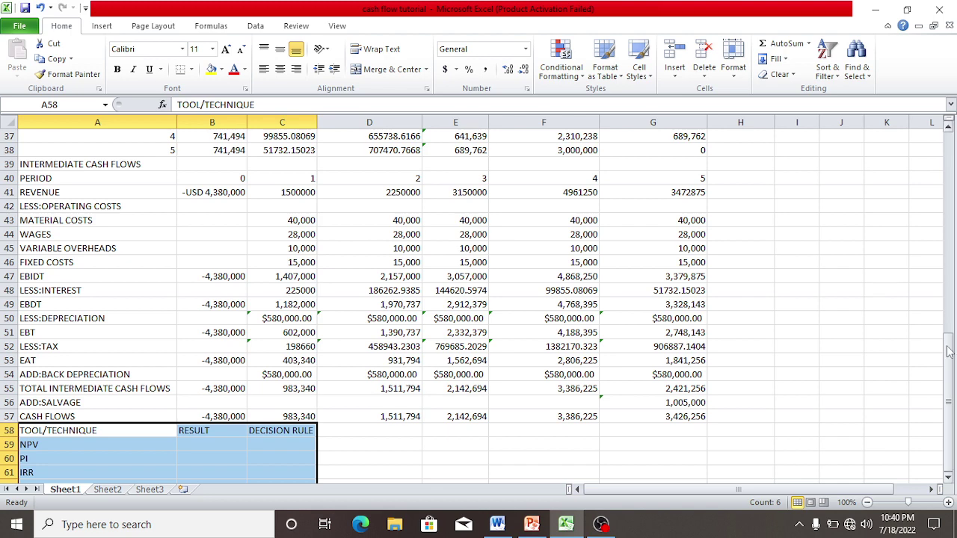
{"action": "left_click", "coordinate": [45, 427]}
{"action": "left_click_drag", "start_coordinate": [45, 428], "coordinate": [309, 473]}
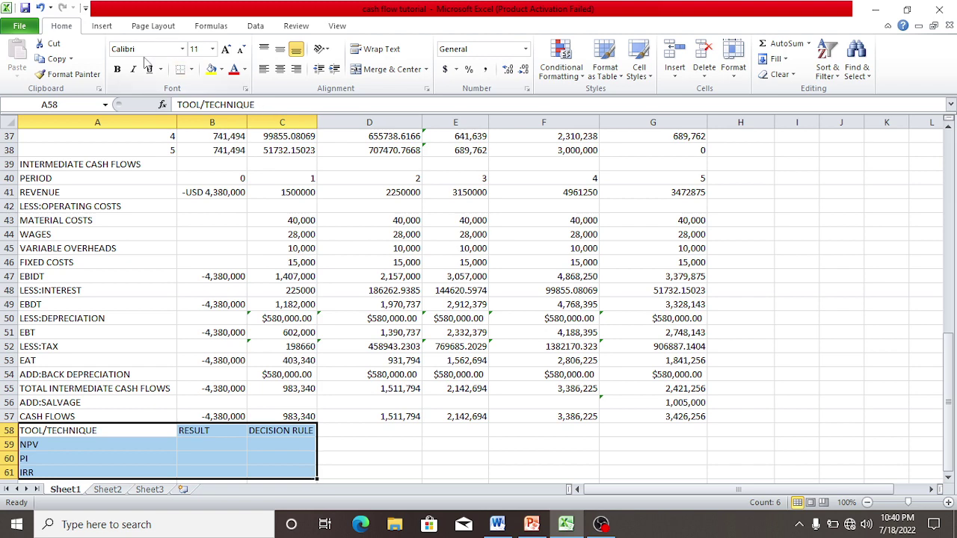
{"action": "left_click", "coordinate": [118, 70]}
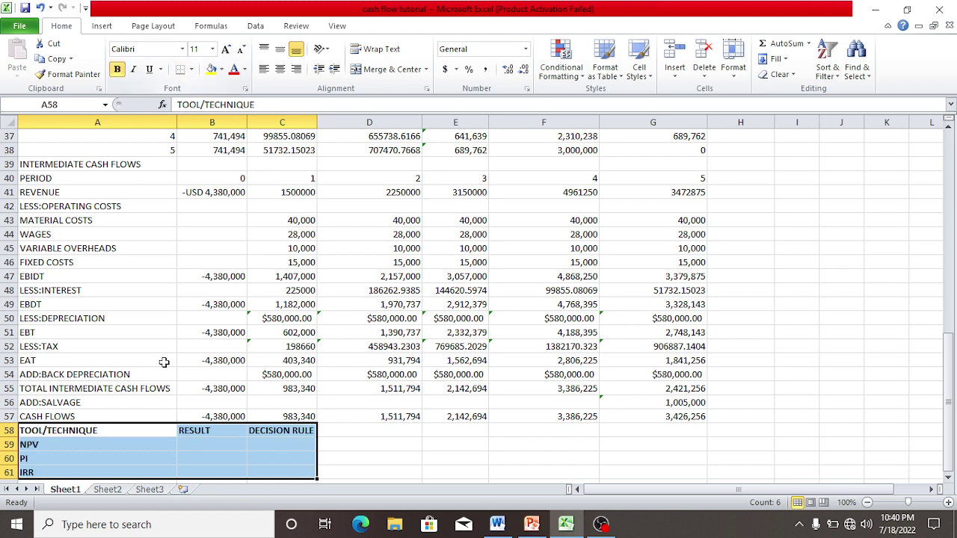
{"action": "left_click", "coordinate": [199, 445]}
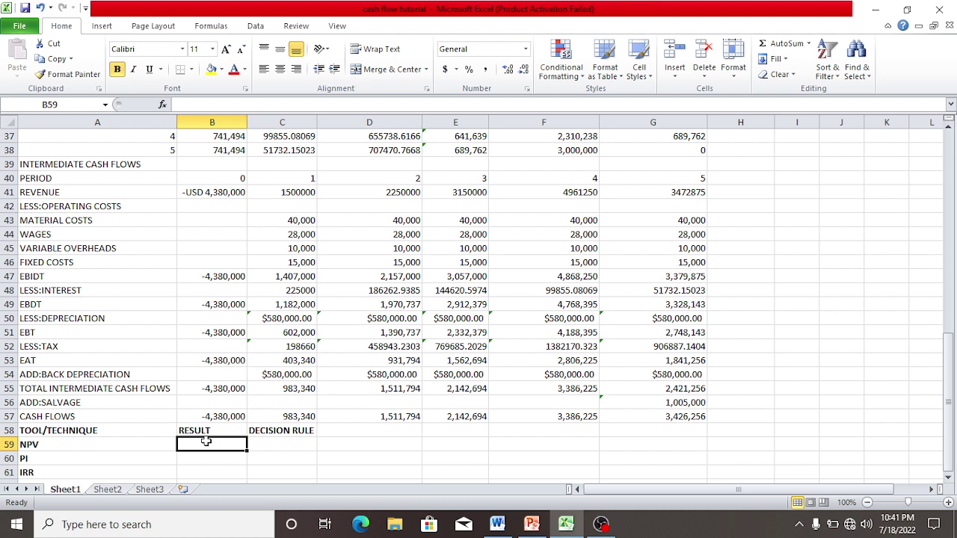
Step: Enter =NPV(B16,B57:G57) in B59 using the 8% rate, giving $4,026,284.73
{"action": "type", "text": "==="}
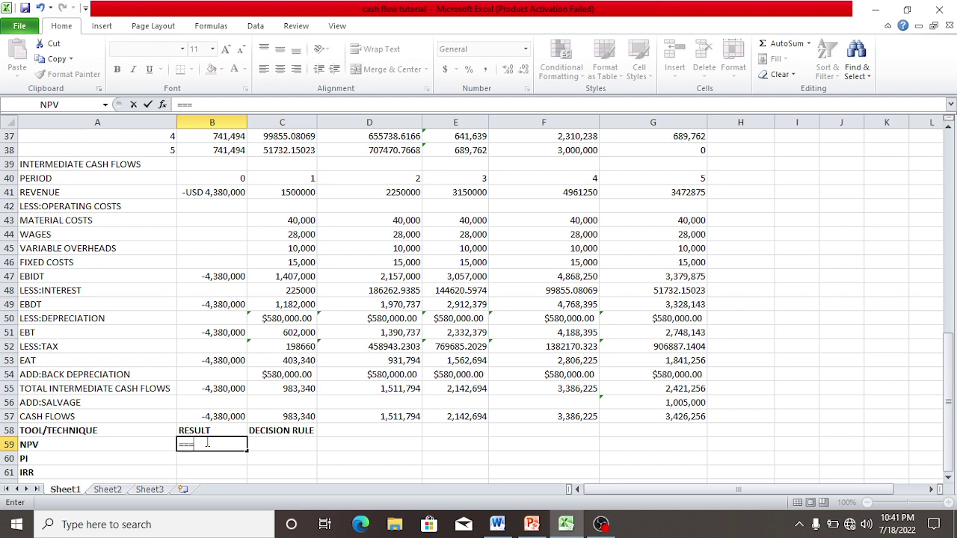
{"action": "key", "text": "BackSpace"}
{"action": "key", "text": "BackSpace"}
{"action": "key", "text": "BackSpace"}
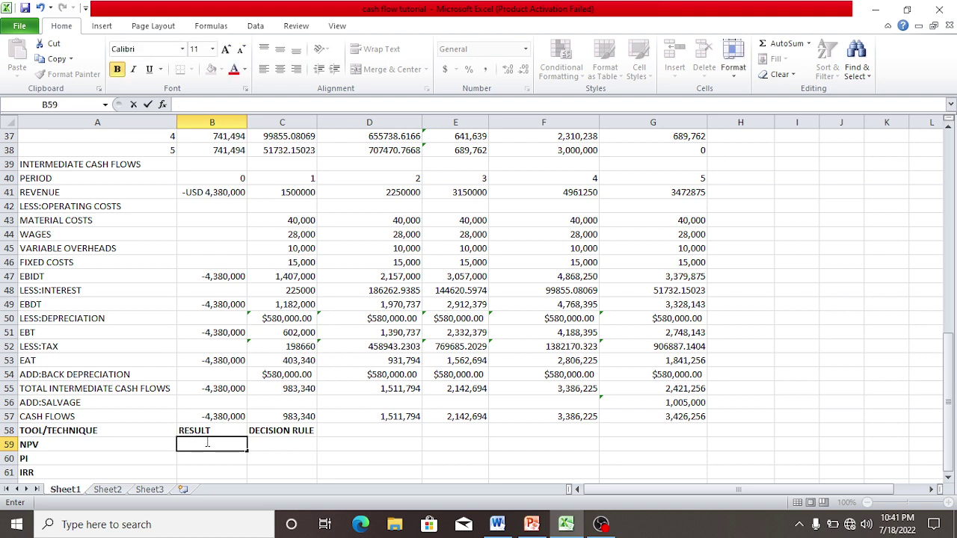
{"action": "type", "text": "=NP"}
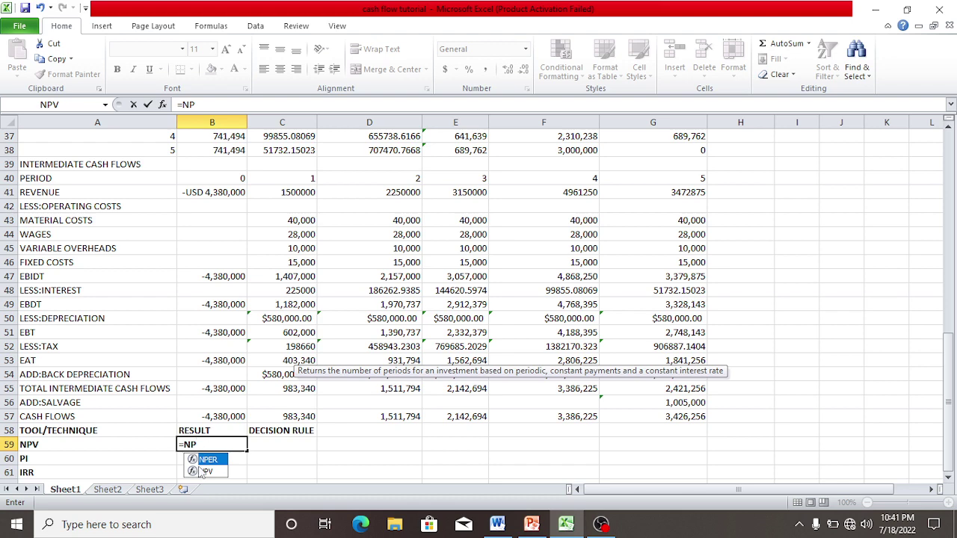
{"action": "double_click", "coordinate": [201, 472]}
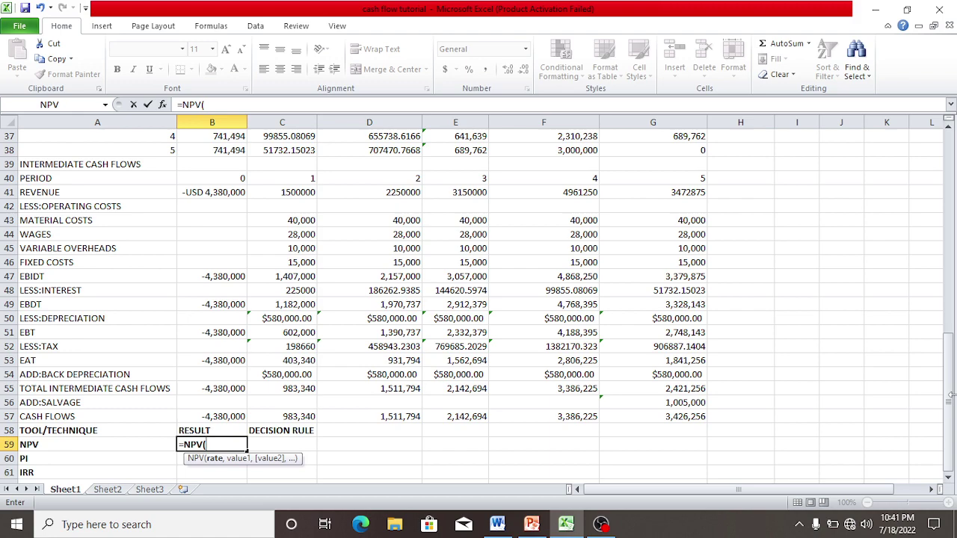
{"action": "left_click_drag", "start_coordinate": [952, 395], "coordinate": [953, 239]}
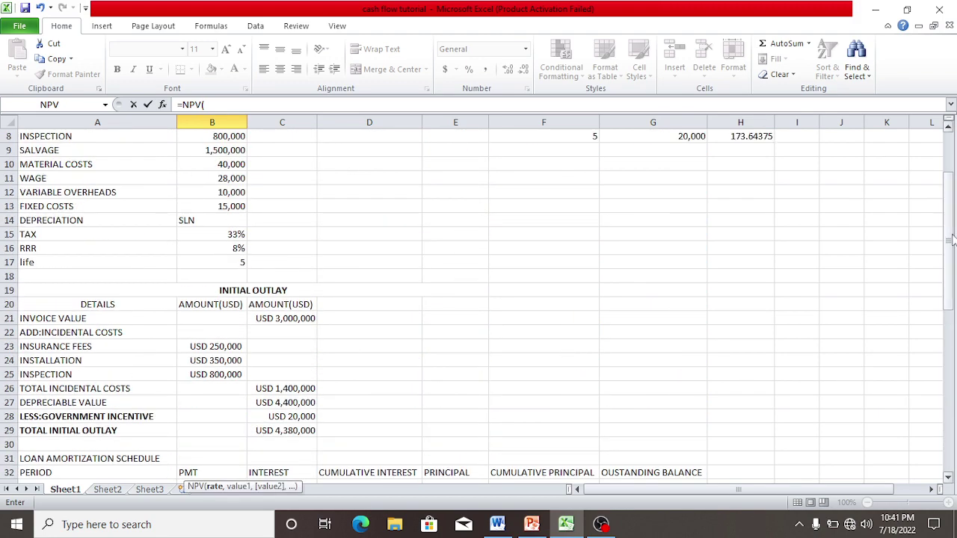
{"action": "left_click", "coordinate": [228, 250]}
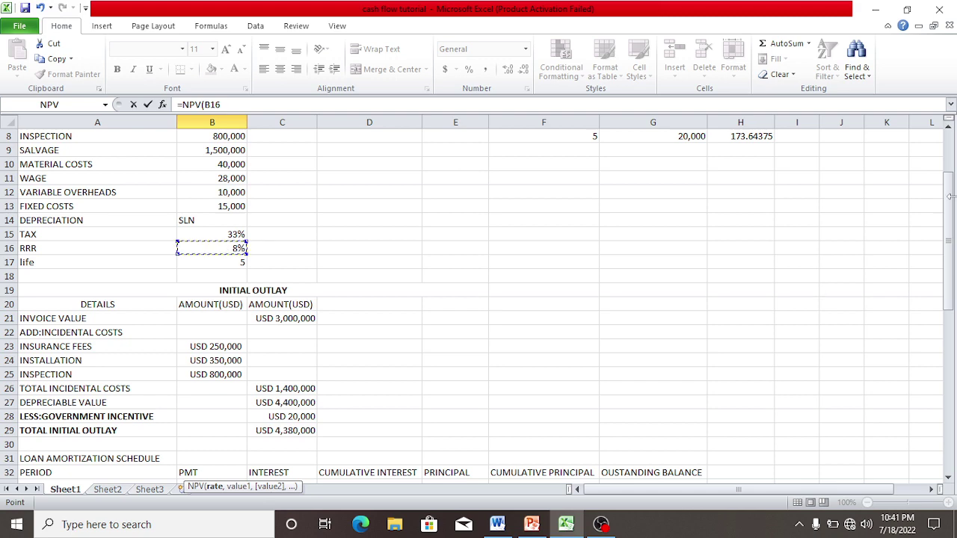
{"action": "left_click_drag", "start_coordinate": [952, 210], "coordinate": [956, 410]}
{"action": "type", "text": ","}
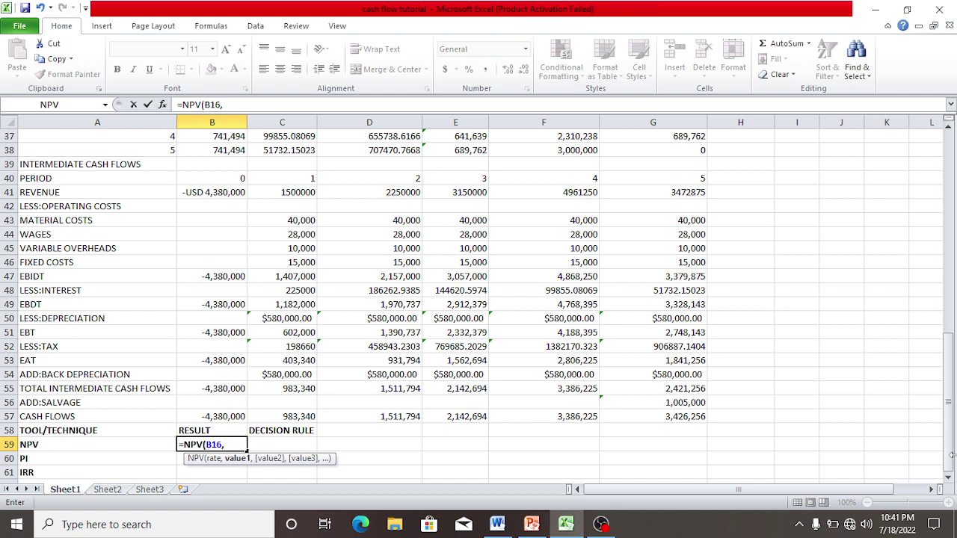
{"action": "left_click", "coordinate": [201, 415]}
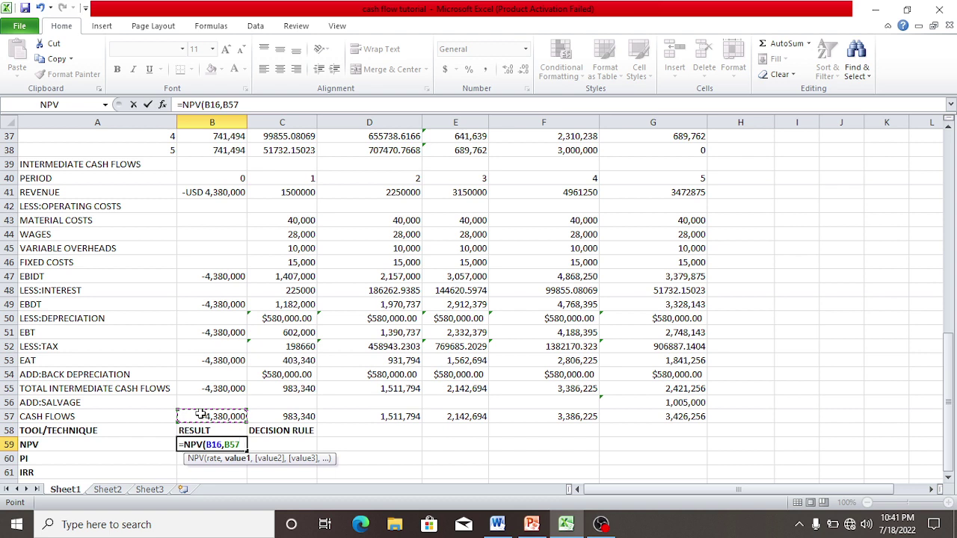
{"action": "left_click_drag", "start_coordinate": [200, 415], "coordinate": [650, 417]}
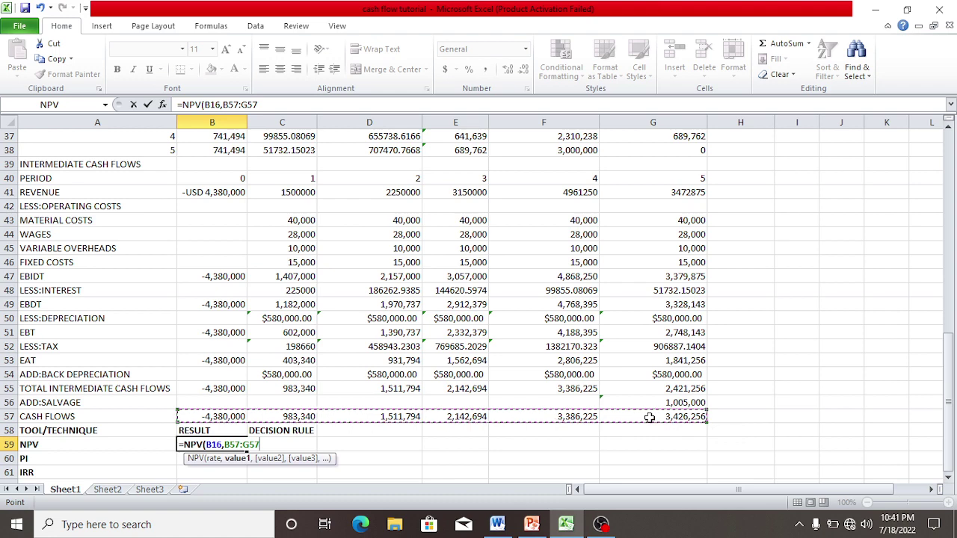
{"action": "type", "text": ")"}
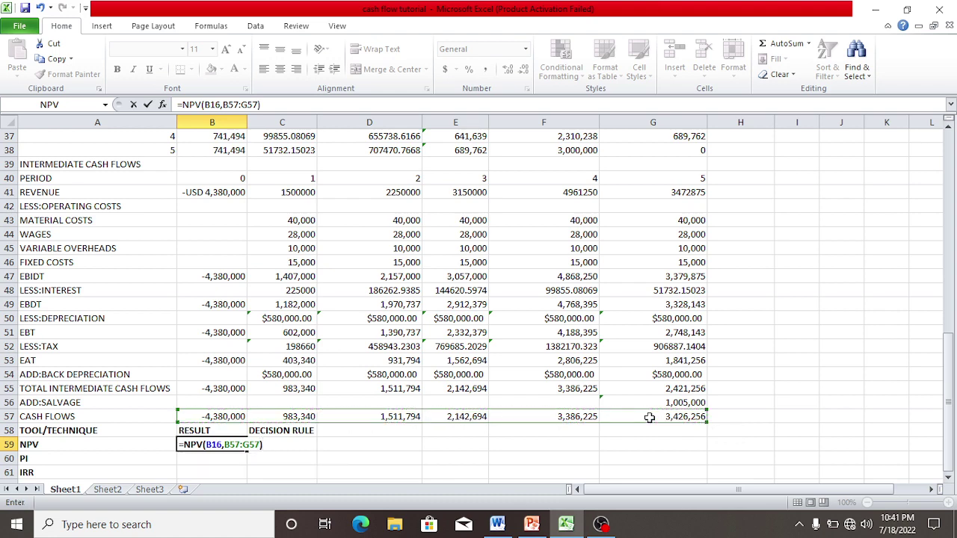
{"action": "key", "text": "Return"}
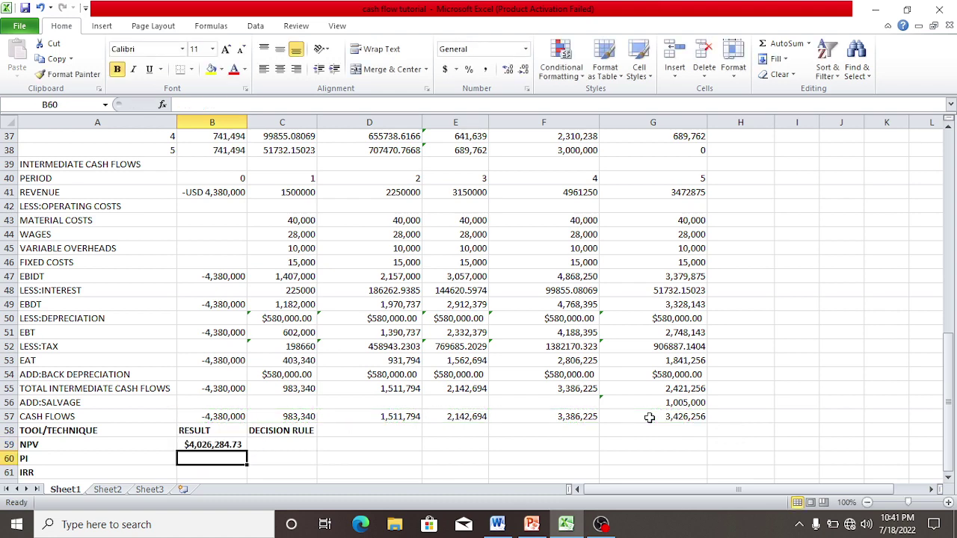
Step: Format B59 as Currency with the USD symbol, showing USD 4,026,284.73
{"action": "left_click", "coordinate": [202, 443]}
{"action": "right_click", "coordinate": [202, 443]}
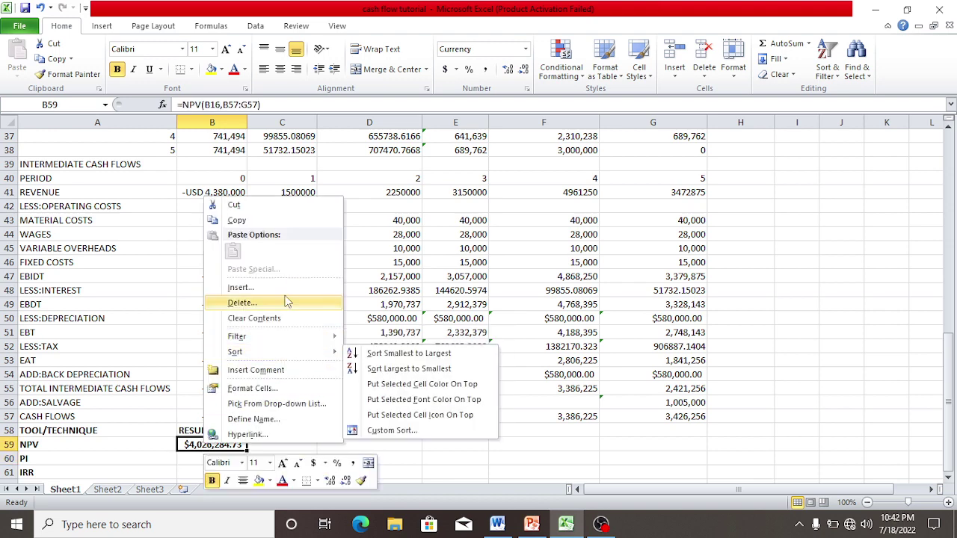
{"action": "left_click", "coordinate": [253, 389]}
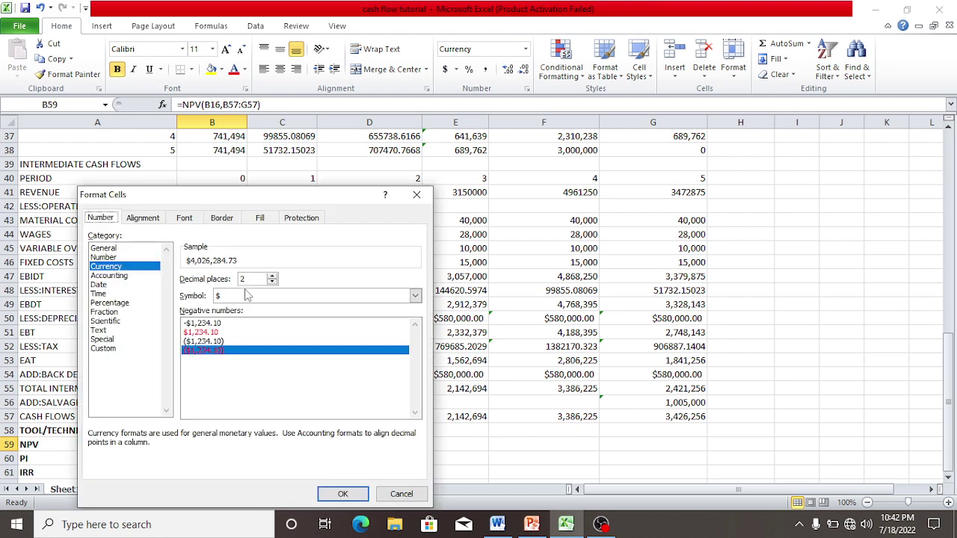
{"action": "left_click", "coordinate": [231, 298]}
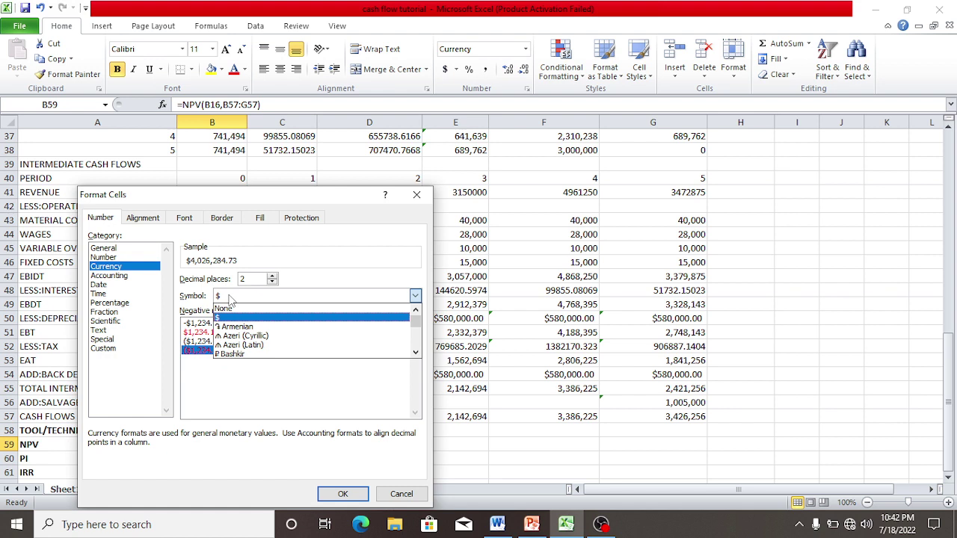
{"action": "key", "text": "u"}
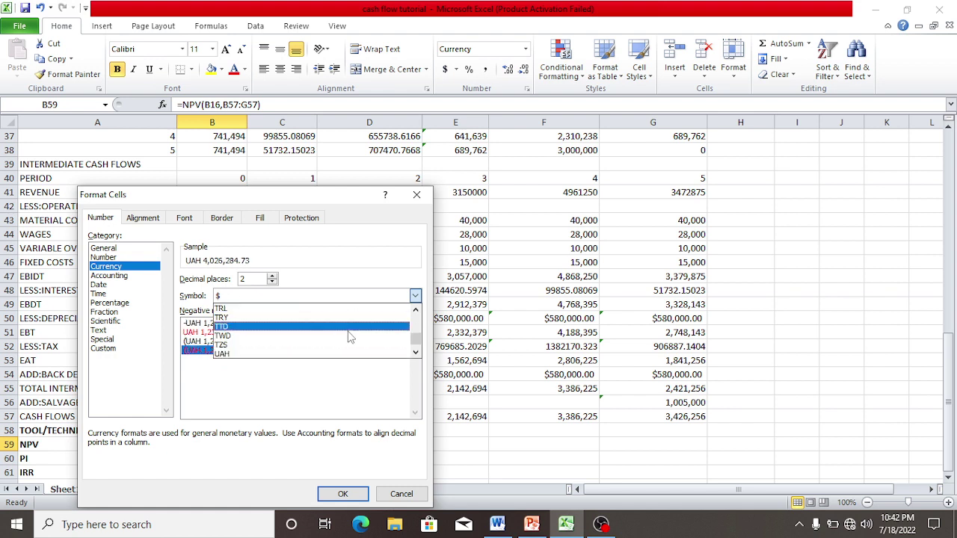
{"action": "left_click", "coordinate": [415, 353]}
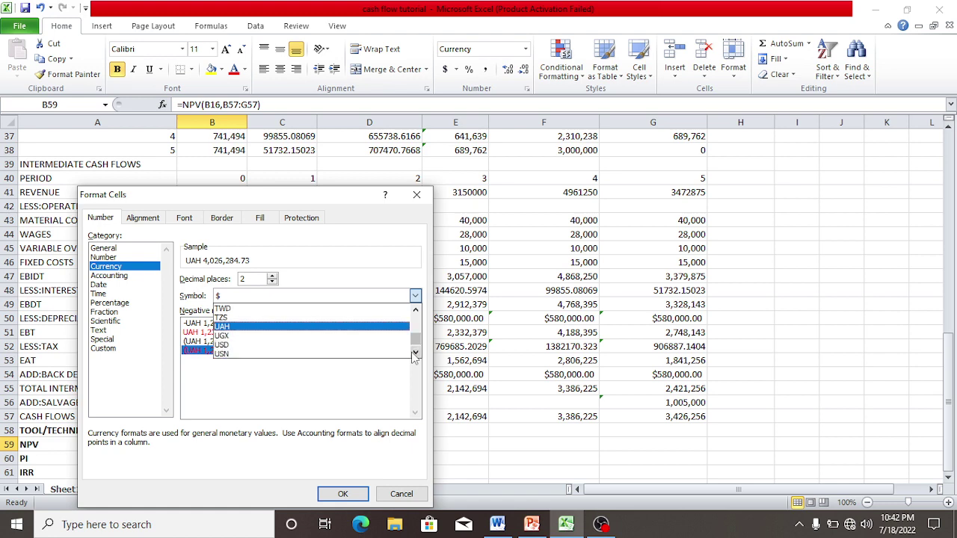
{"action": "left_click", "coordinate": [415, 353]}
{"action": "left_click", "coordinate": [251, 351]}
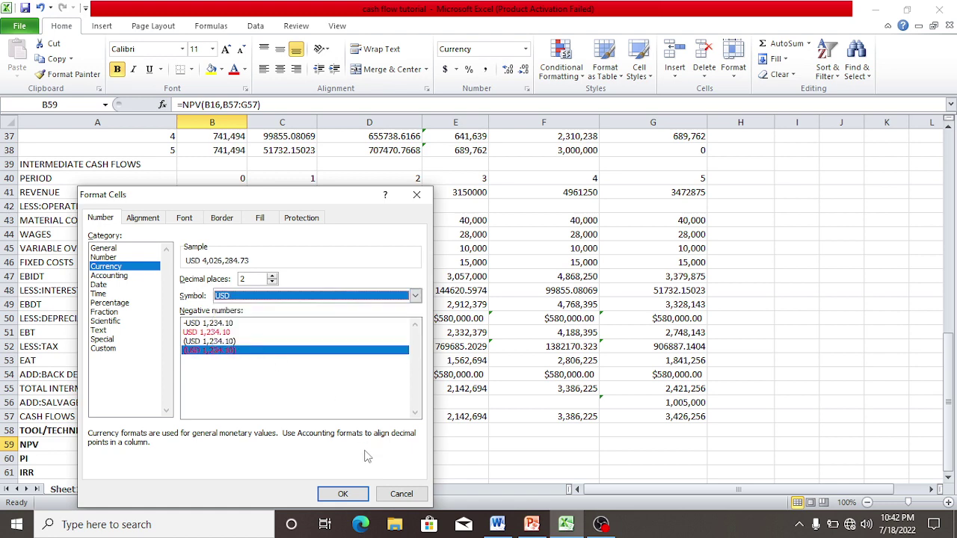
{"action": "left_click", "coordinate": [357, 496]}
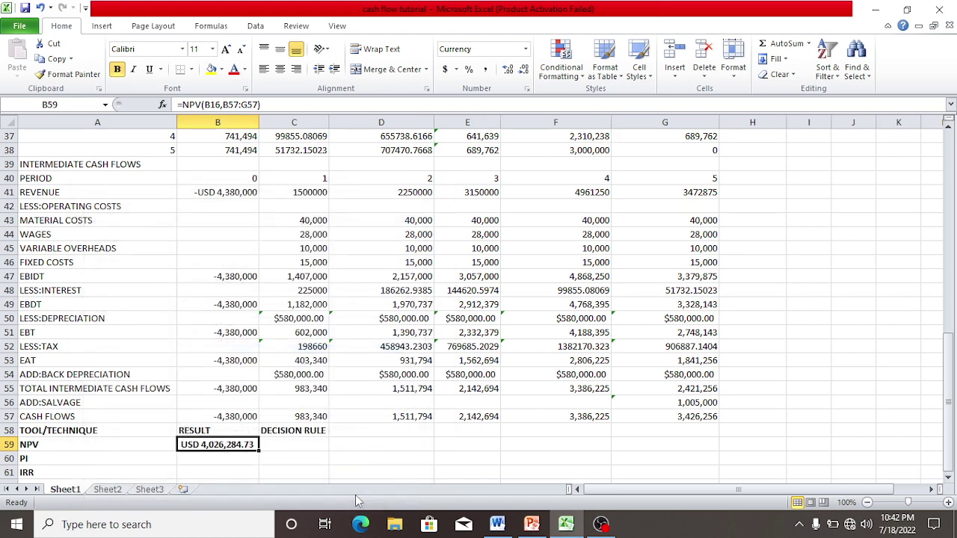
{"action": "left_click", "coordinate": [217, 458]}
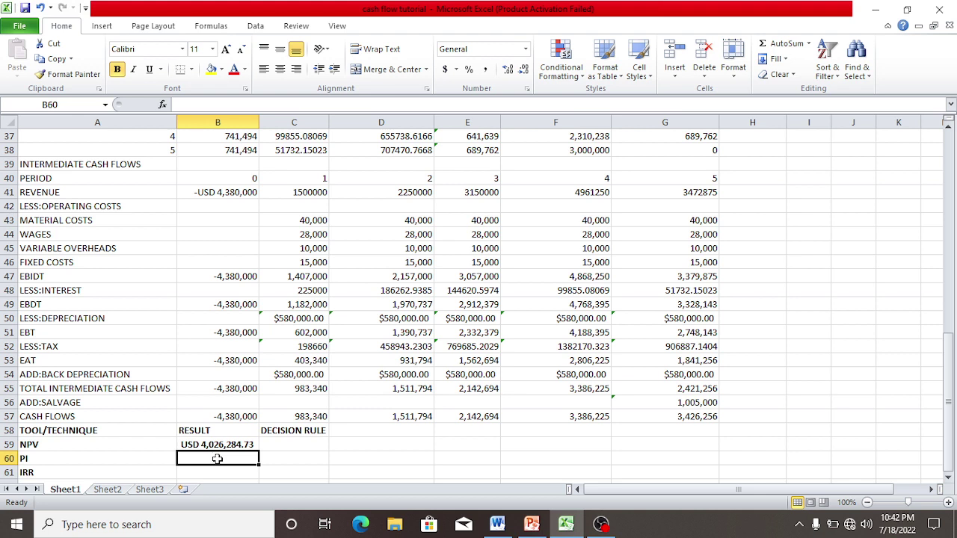
Step: Check the status-bar sum of cash flows C57:G57, then begin a formula in B60
{"action": "left_click", "coordinate": [312, 415]}
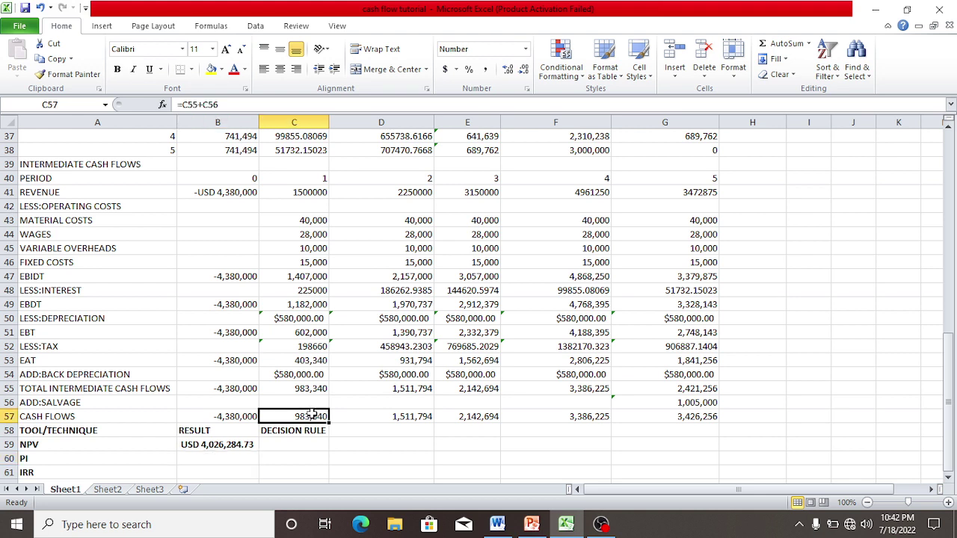
{"action": "left_click_drag", "start_coordinate": [312, 416], "coordinate": [712, 418]}
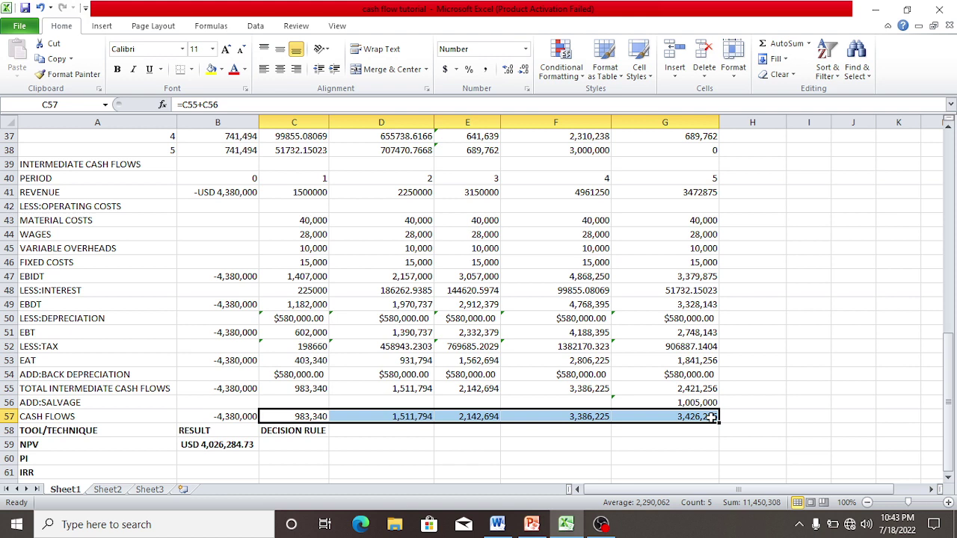
{"action": "left_click", "coordinate": [200, 456]}
{"action": "type", "text": "="}
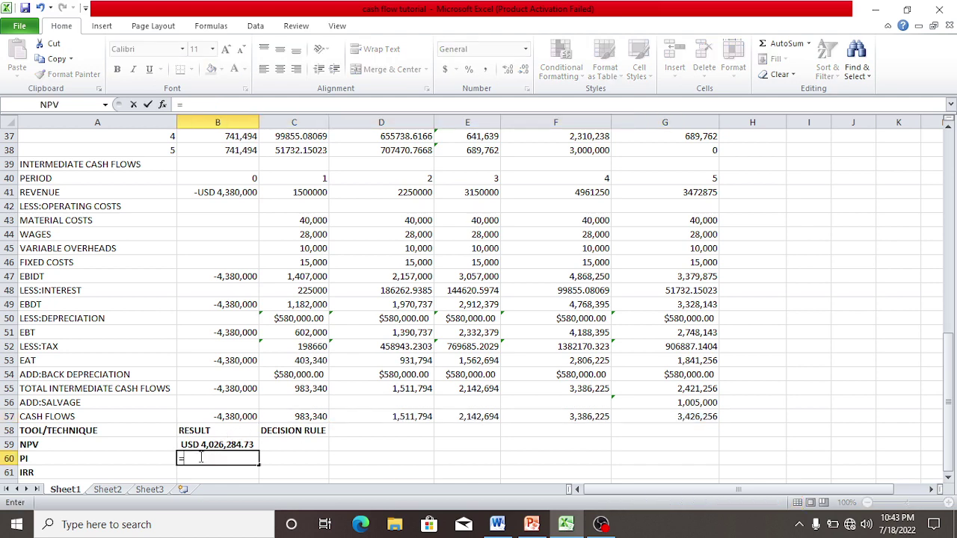
Step: Enter =PI(C57:G57/C29) in B60, which Excel rejects as containing an error
{"action": "left_click", "coordinate": [307, 417]}
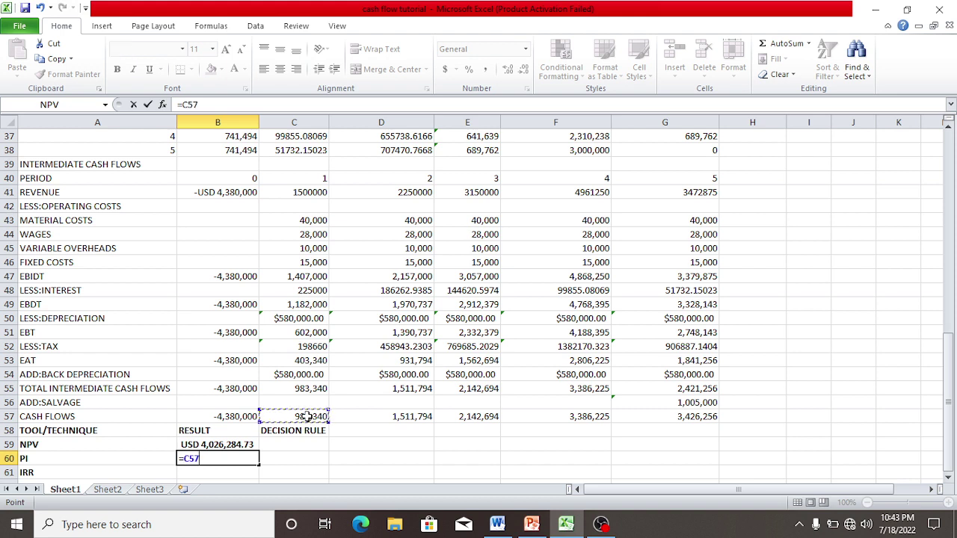
{"action": "left_click_drag", "start_coordinate": [307, 416], "coordinate": [282, 425]}
{"action": "key", "text": "BackSpace"}
{"action": "key", "text": "BackSpace"}
{"action": "key", "text": "BackSpace"}
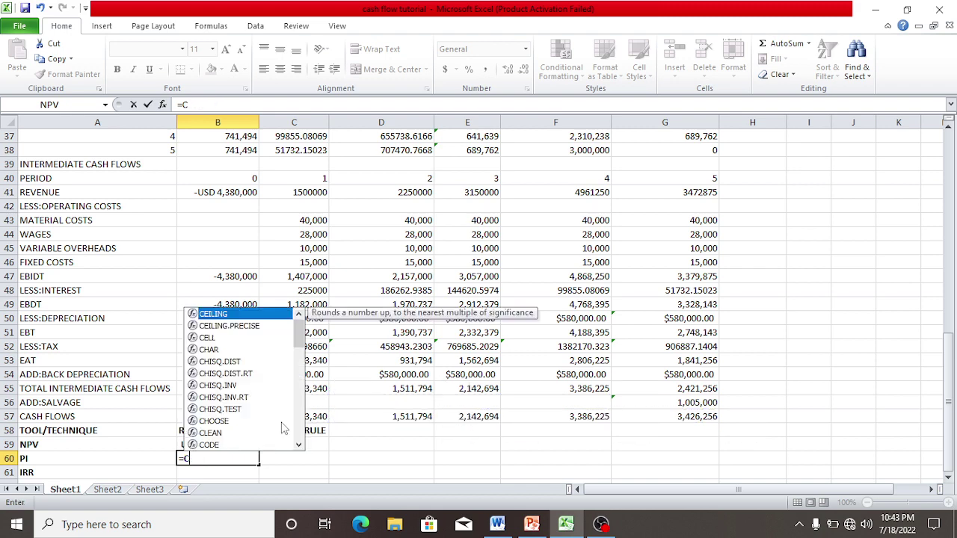
{"action": "type", "text": "P"}
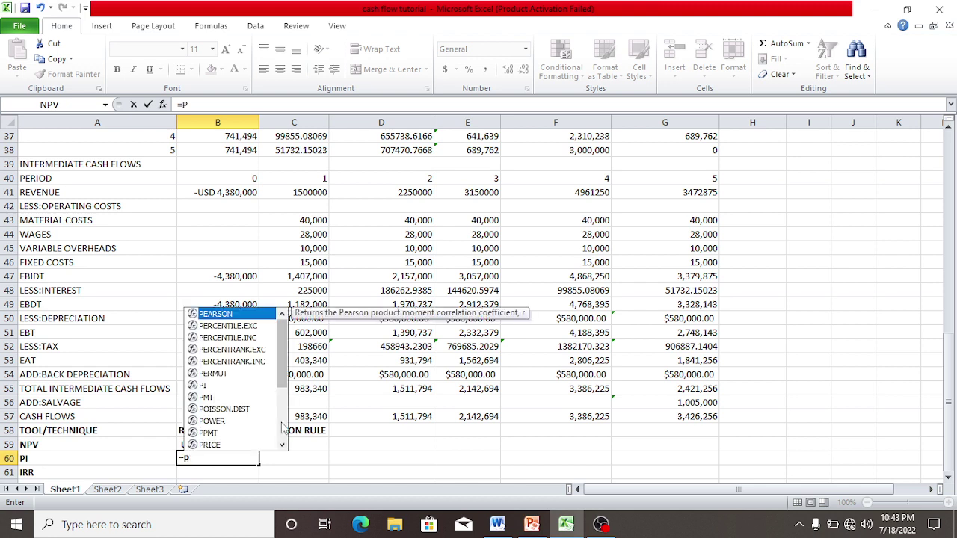
{"action": "type", "text": "I"}
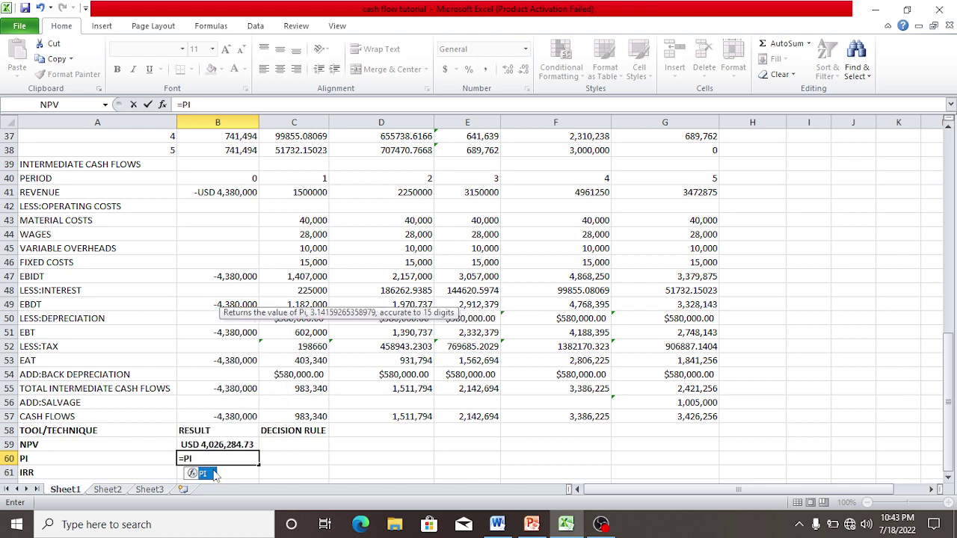
{"action": "type", "text": "("}
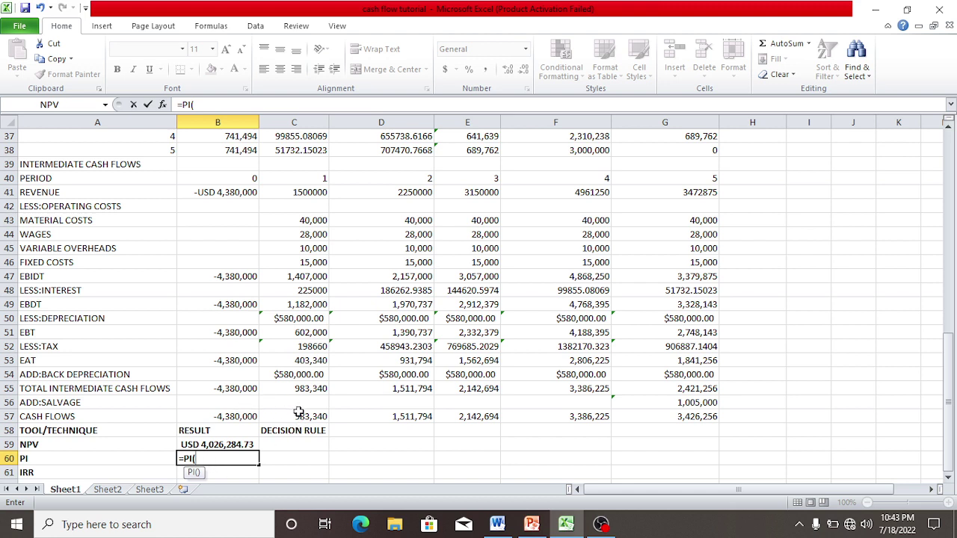
{"action": "left_click_drag", "start_coordinate": [299, 412], "coordinate": [688, 416]}
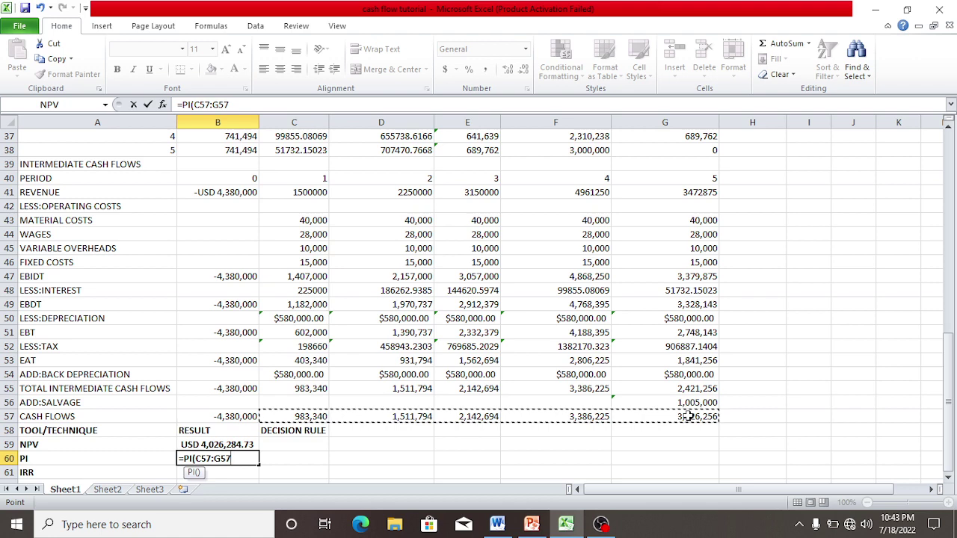
{"action": "type", "text": "/"}
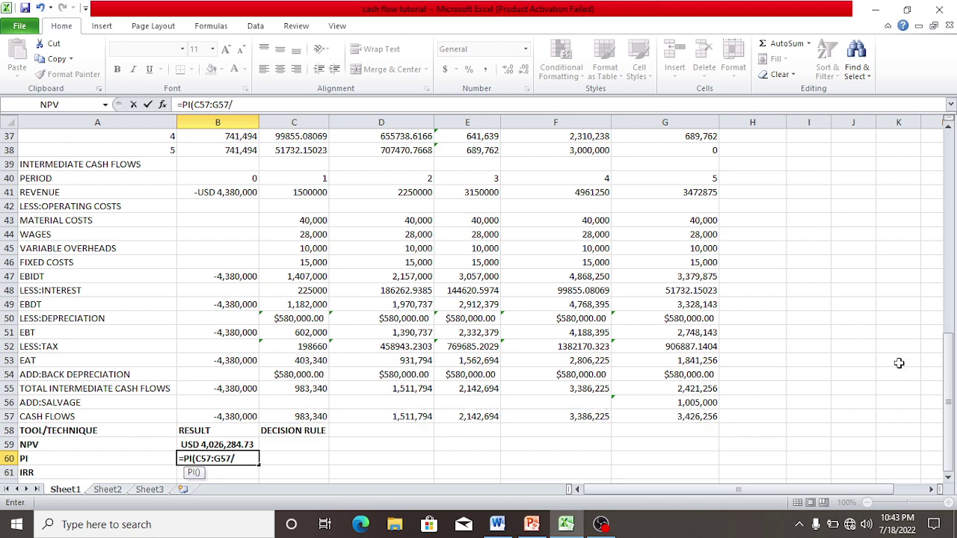
{"action": "left_click_drag", "start_coordinate": [951, 359], "coordinate": [952, 276]}
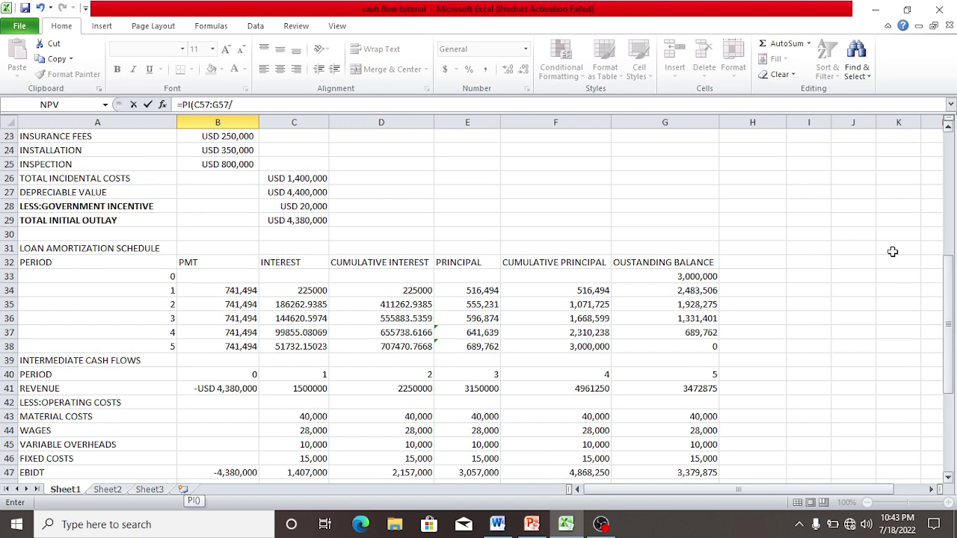
{"action": "left_click", "coordinate": [302, 220]}
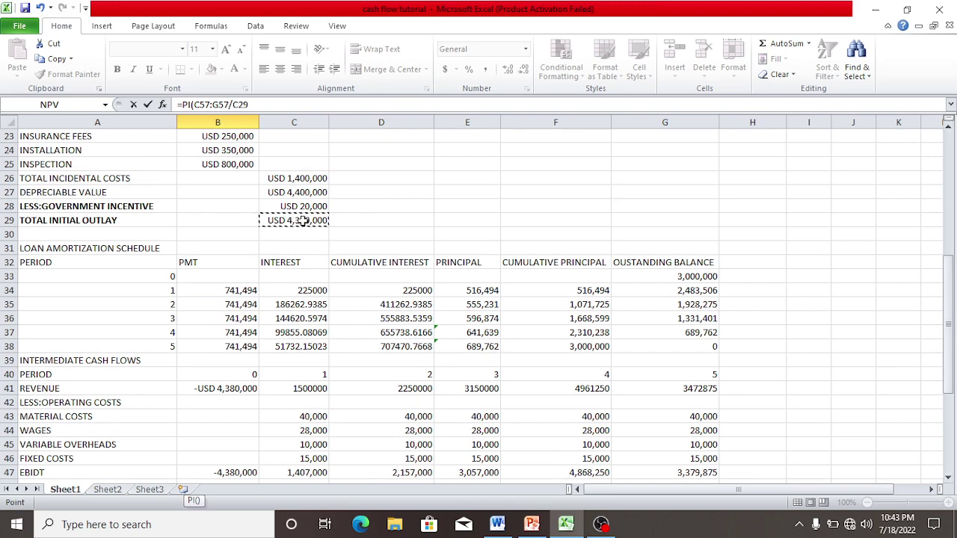
{"action": "type", "text": ")"}
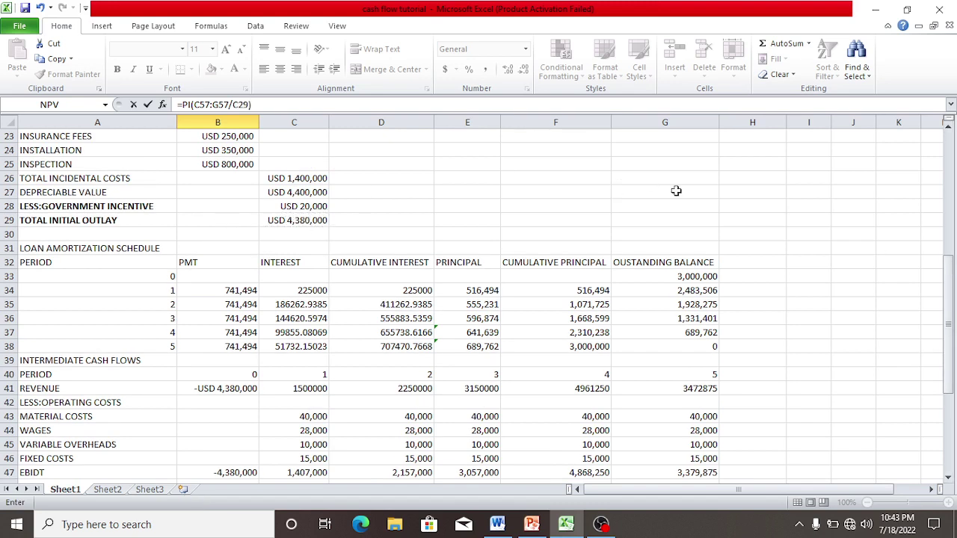
{"action": "left_click_drag", "start_coordinate": [952, 317], "coordinate": [952, 410]}
{"action": "key", "text": "Return"}
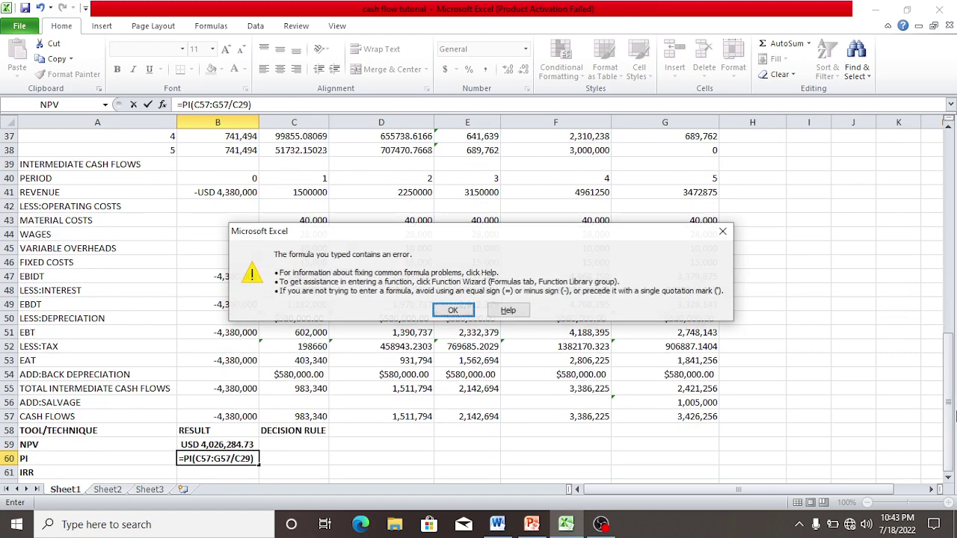
Step: Dismiss the error and rebuild the B60 formula as =PI(C57:G57, briefly checking Help
{"action": "left_click", "coordinate": [453, 310]}
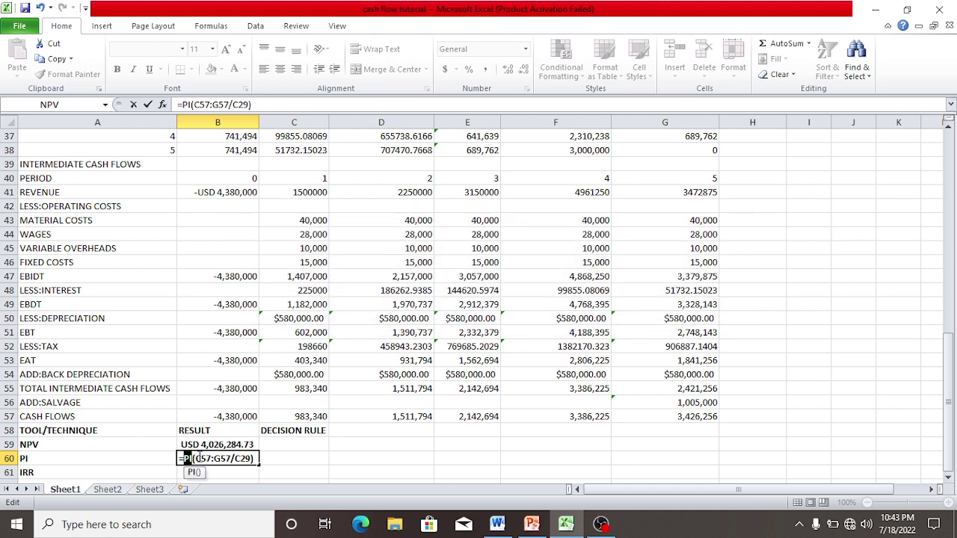
{"action": "left_click", "coordinate": [257, 458]}
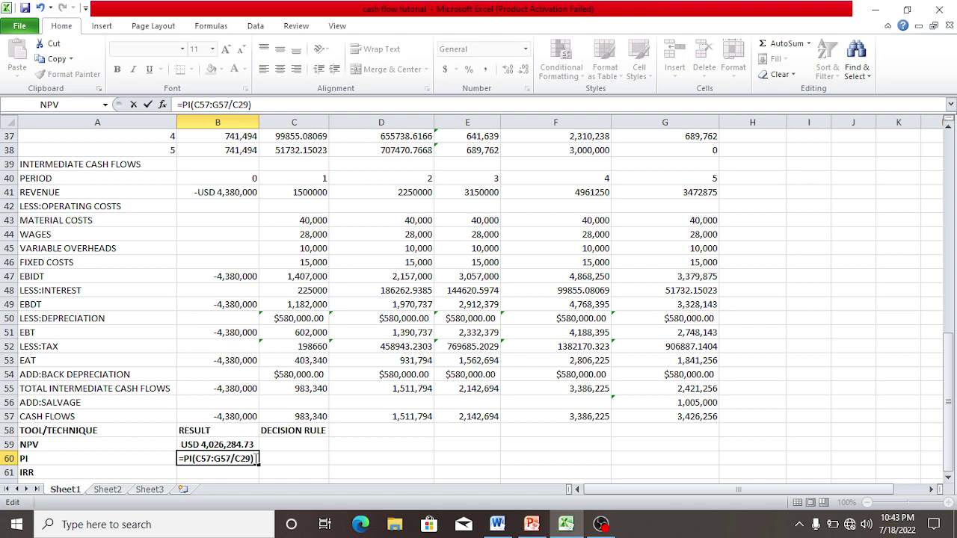
{"action": "key", "text": "BackSpace"}
{"action": "key", "text": "BackSpace"}
{"action": "key", "text": "BackSpace"}
{"action": "key", "text": "BackSpace"}
{"action": "key", "text": "BackSpace"}
{"action": "key", "text": "BackSpace"}
{"action": "key", "text": "BackSpace"}
{"action": "key", "text": "BackSpace"}
{"action": "key", "text": "BackSpace"}
{"action": "key", "text": "BackSpace"}
{"action": "key", "text": "BackSpace"}
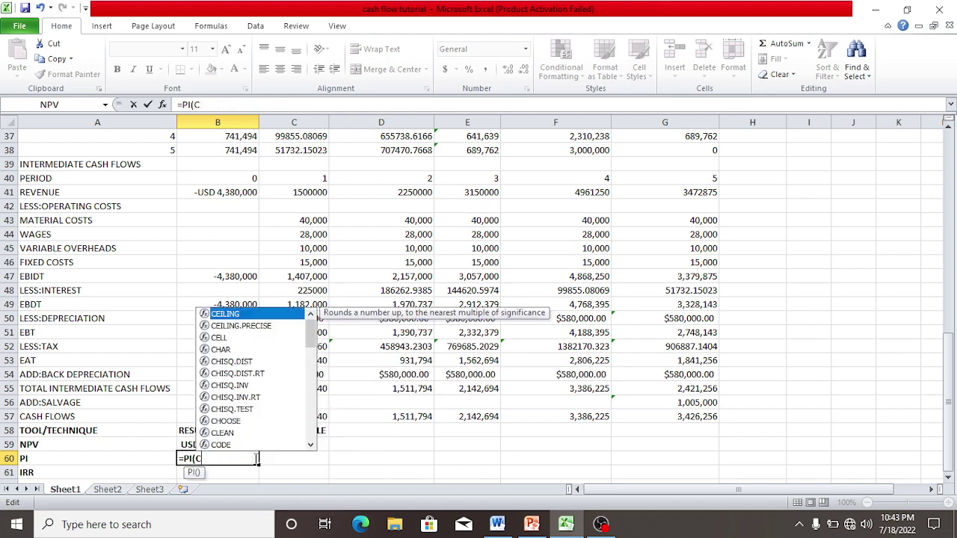
{"action": "key", "text": "BackSpace"}
{"action": "key", "text": "BackSpace"}
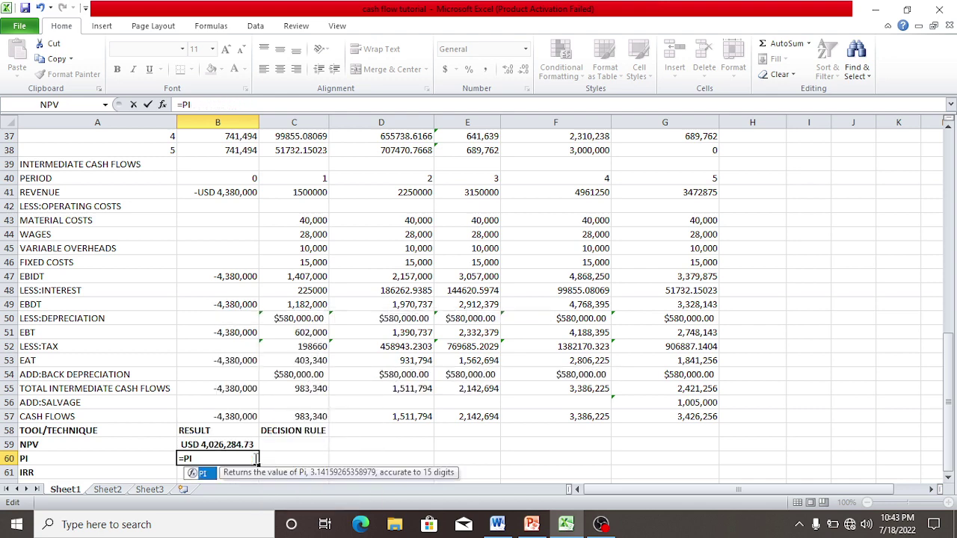
{"action": "double_click", "coordinate": [200, 472]}
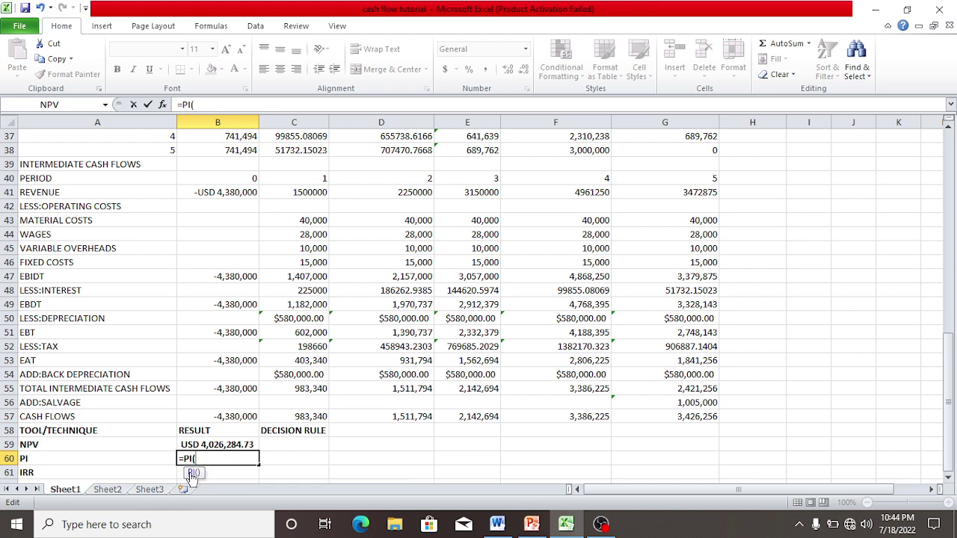
{"action": "left_click", "coordinate": [320, 418]}
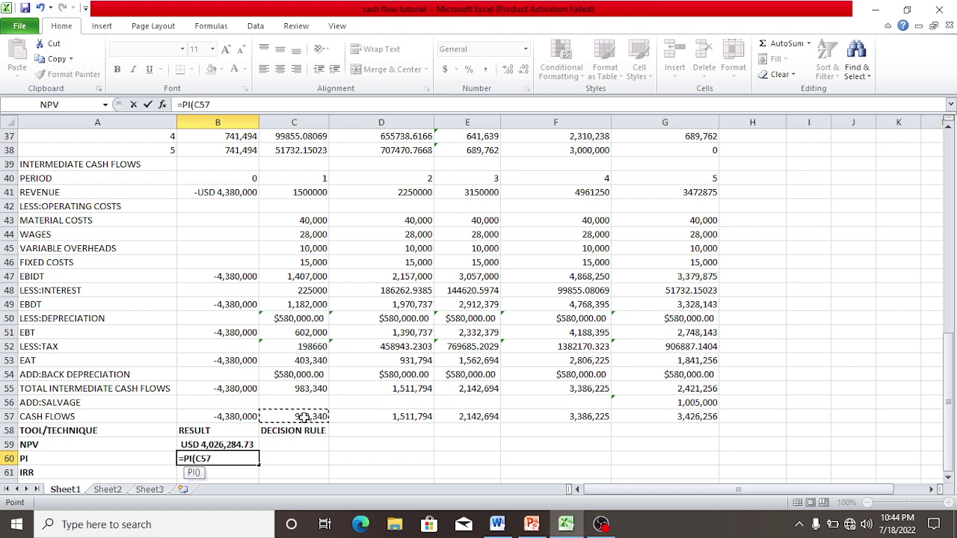
{"action": "left_click_drag", "start_coordinate": [302, 418], "coordinate": [654, 411]}
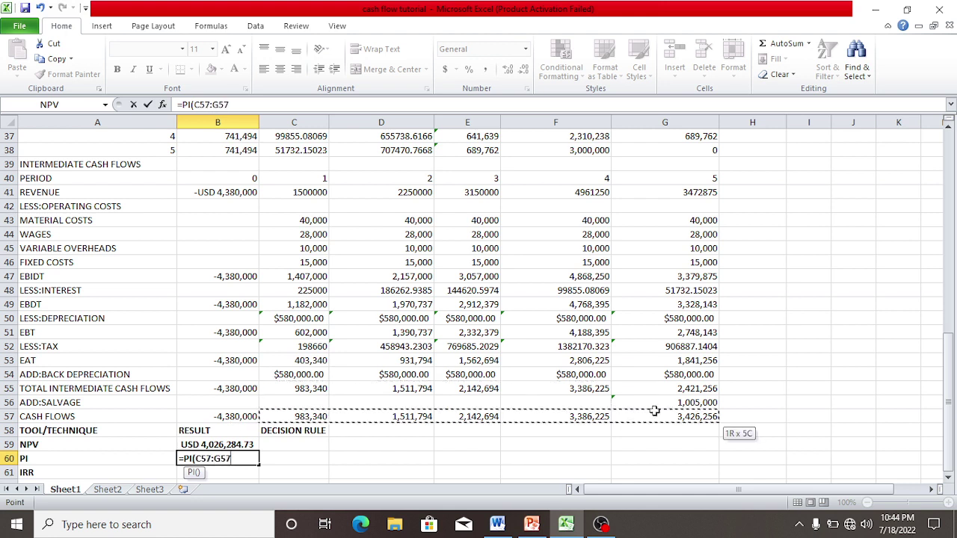
{"action": "key", "text": "F1"}
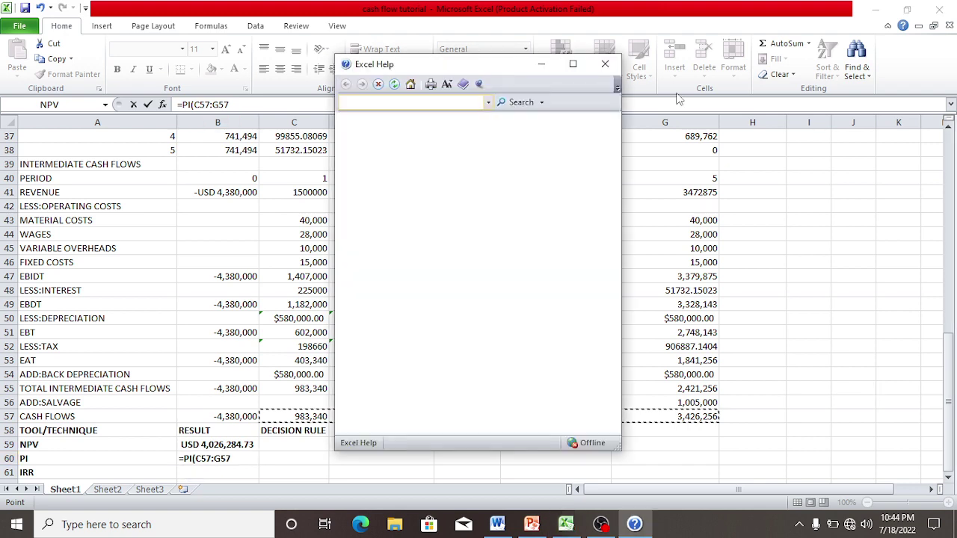
{"action": "key", "text": "alt+F4"}
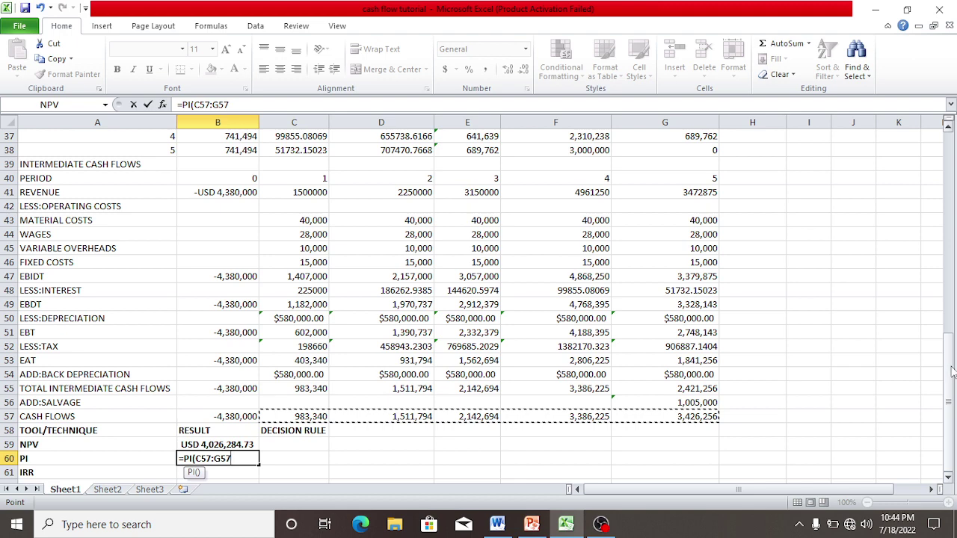
Step: Try =PI(C29), dismiss the new error, and erase B60 back to '='
{"action": "left_click_drag", "start_coordinate": [952, 372], "coordinate": [953, 300]}
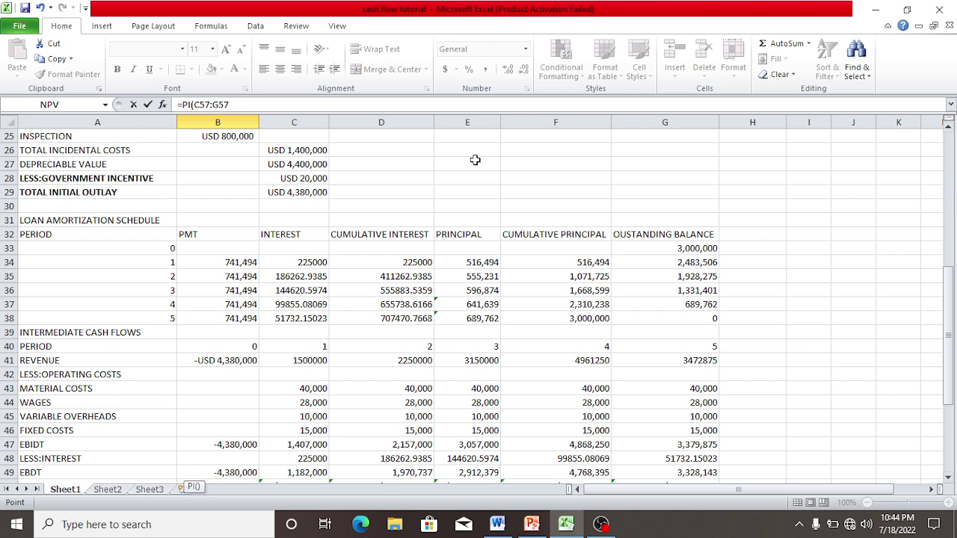
{"action": "left_click", "coordinate": [294, 192]}
{"action": "left_click_drag", "start_coordinate": [951, 304], "coordinate": [952, 387]}
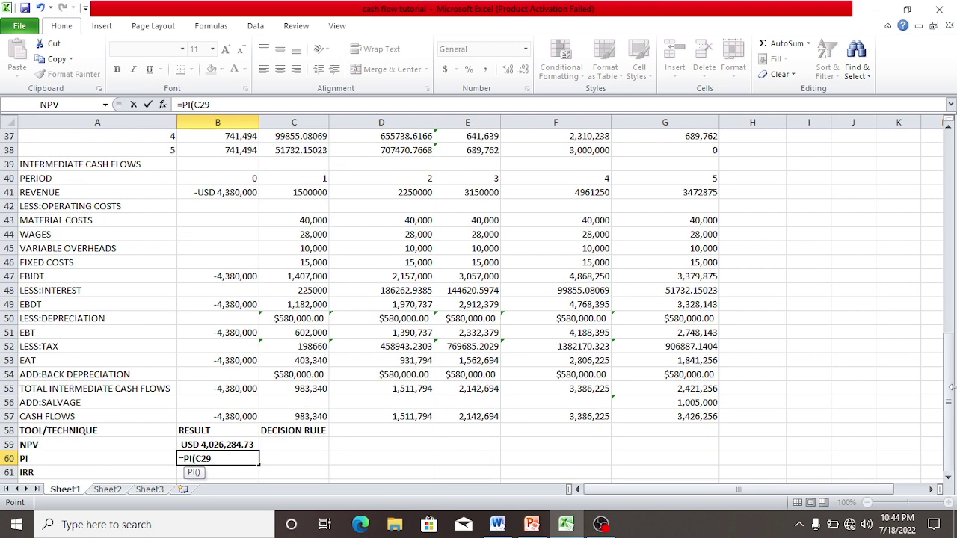
{"action": "type", "text": ")"}
{"action": "key", "text": "Return"}
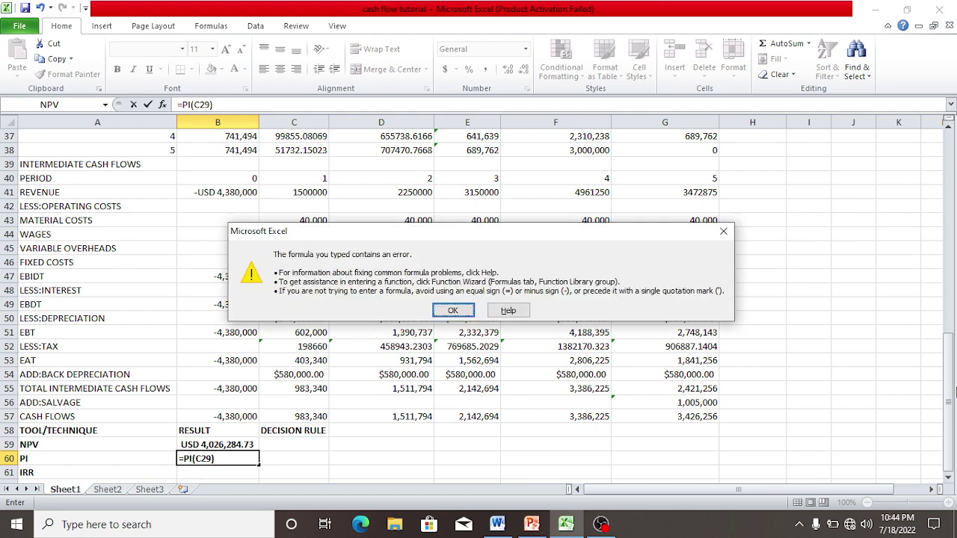
{"action": "left_click", "coordinate": [452, 310]}
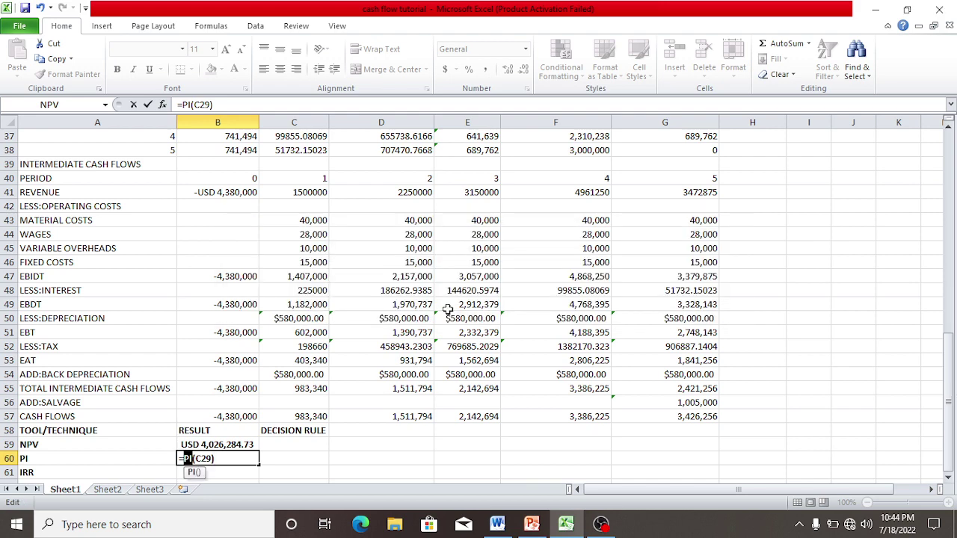
{"action": "left_click", "coordinate": [219, 458]}
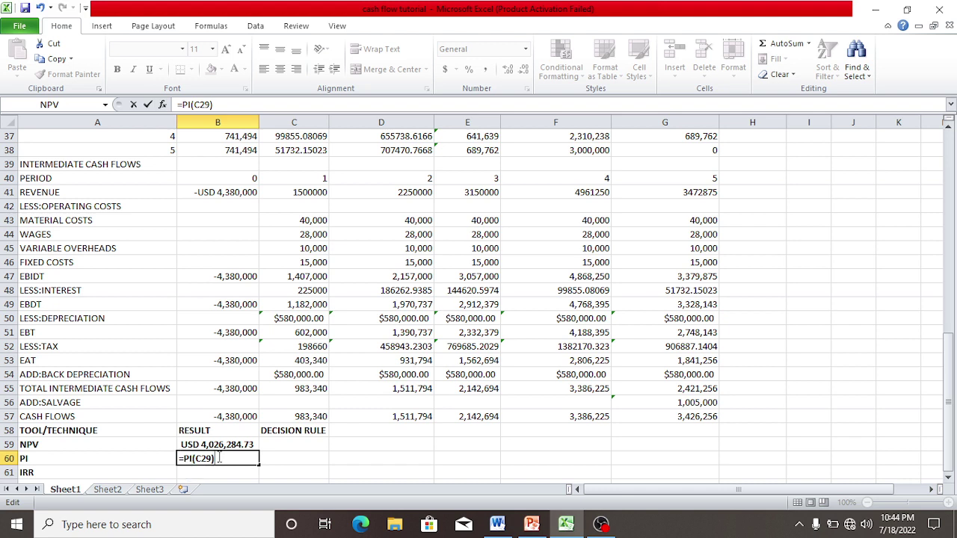
{"action": "key", "text": "BackSpace"}
{"action": "key", "text": "BackSpace"}
{"action": "key", "text": "BackSpace"}
{"action": "key", "text": "BackSpace"}
{"action": "key", "text": "BackSpace"}
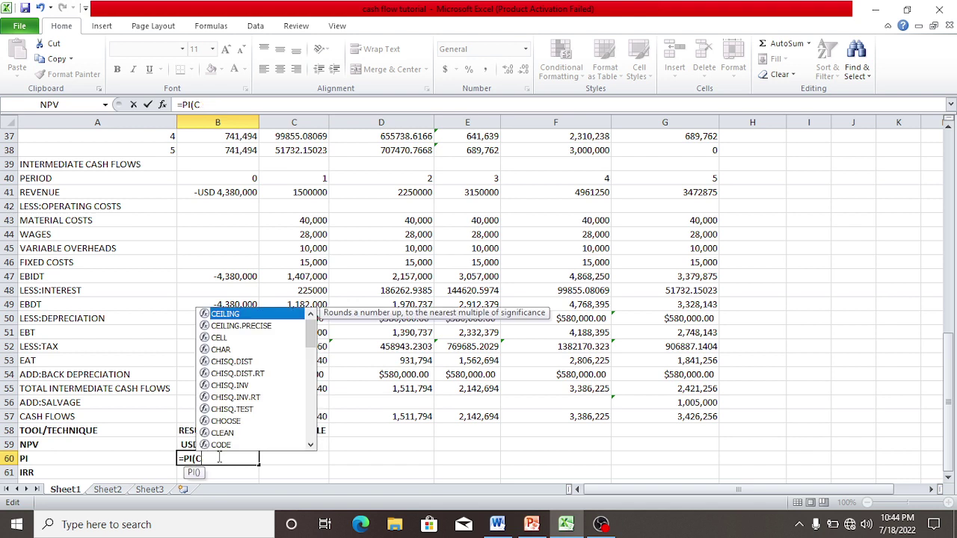
{"action": "key", "text": "BackSpace"}
{"action": "key", "text": "BackSpace"}
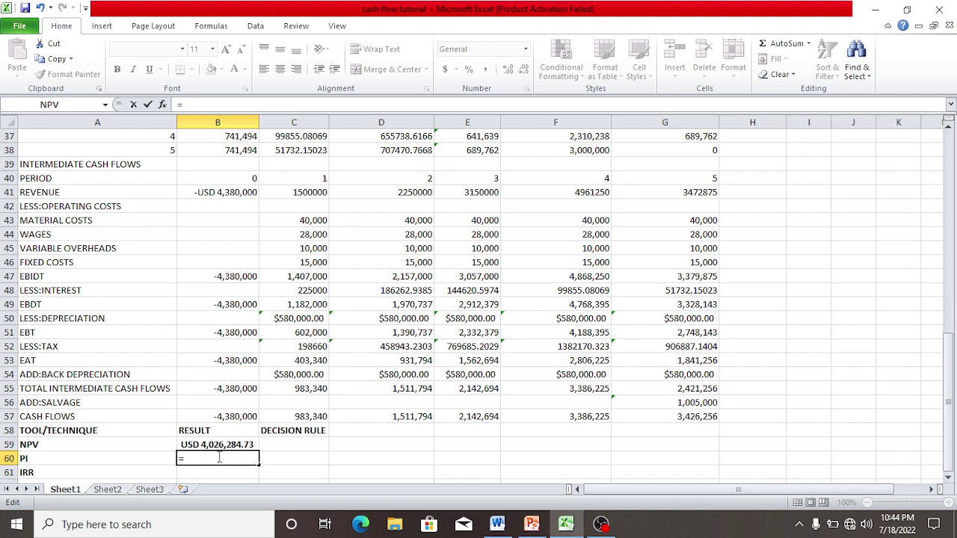
Step: Enter =(C57:G57)/C29 in B60, which returns #VALUE!
{"action": "type", "text": "("}
{"action": "left_click", "coordinate": [289, 414]}
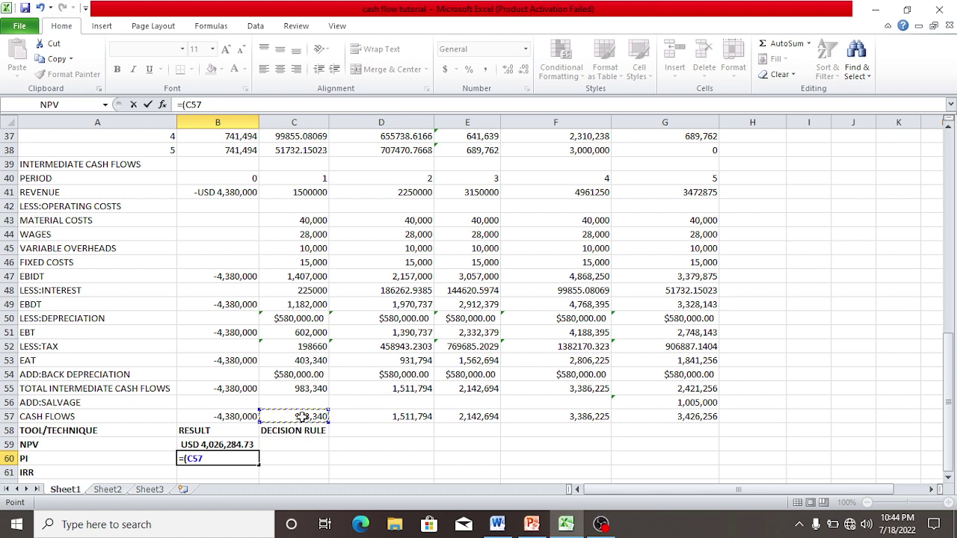
{"action": "left_click_drag", "start_coordinate": [301, 417], "coordinate": [664, 416]}
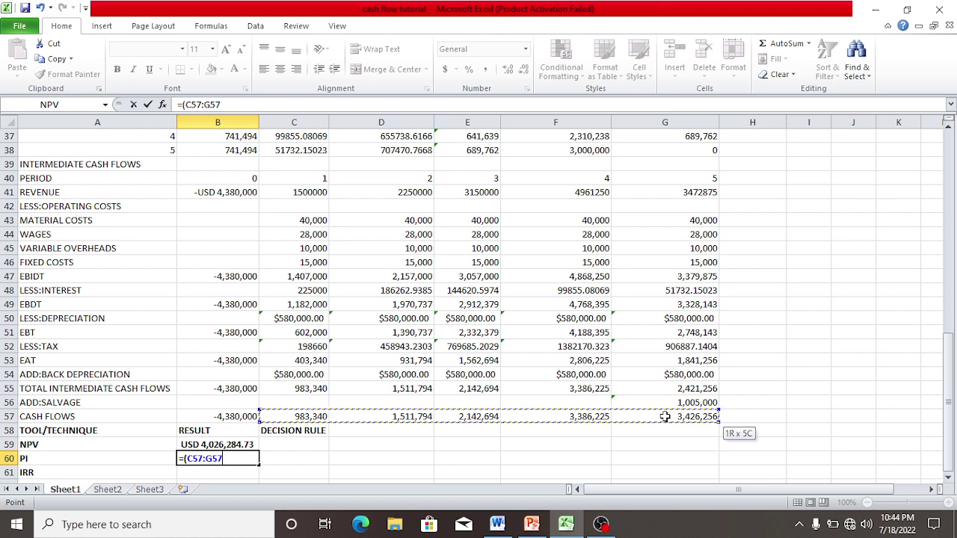
{"action": "type", "text": ")"}
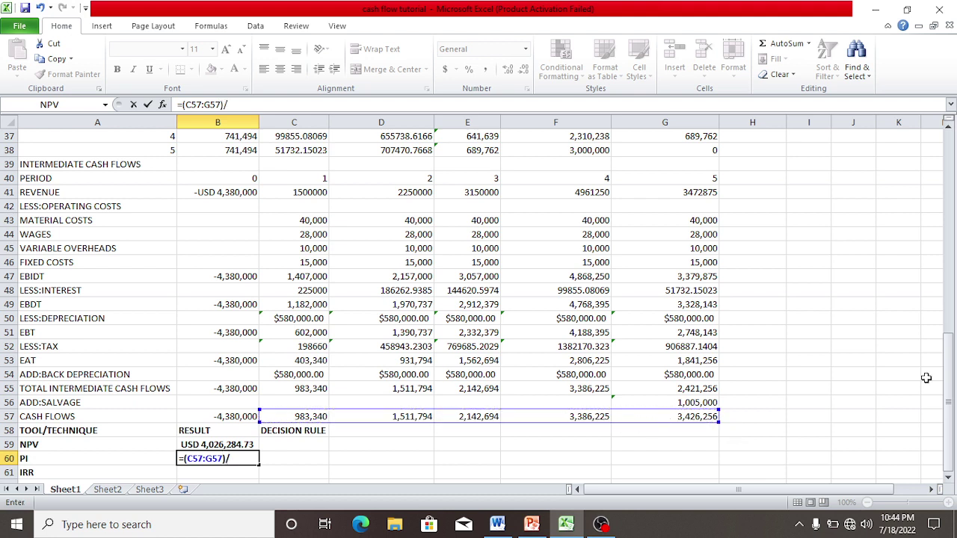
{"action": "type", "text": "/"}
{"action": "left_click_drag", "start_coordinate": [950, 395], "coordinate": [950, 319]}
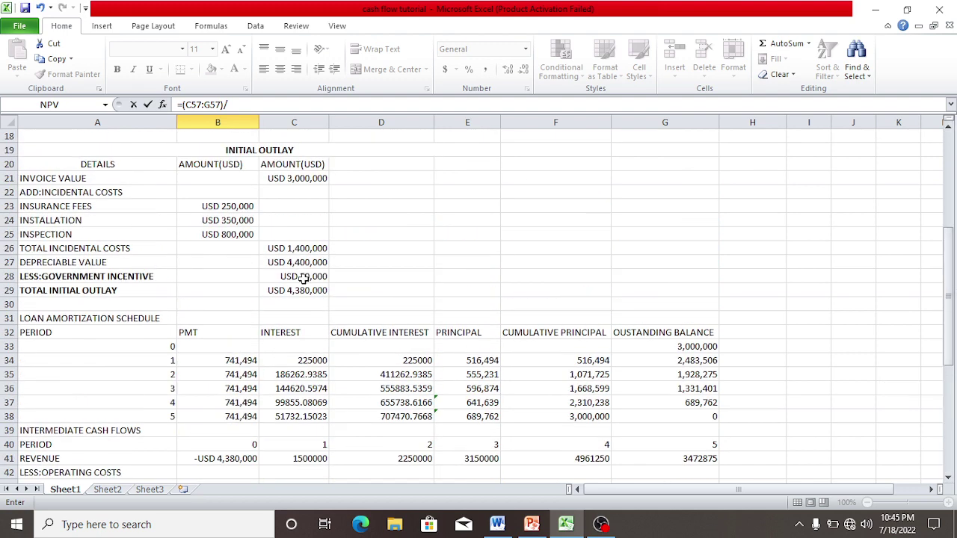
{"action": "left_click", "coordinate": [286, 294]}
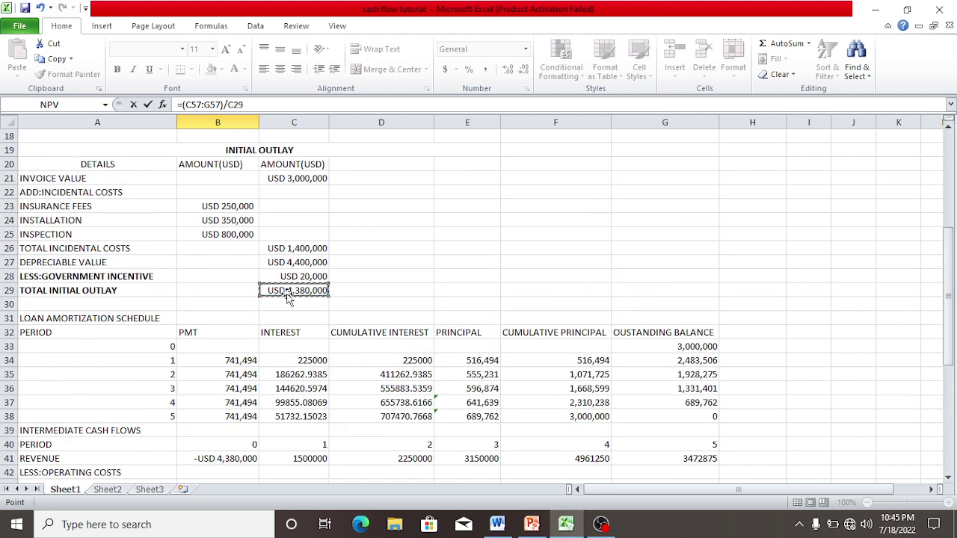
{"action": "key", "text": "Return"}
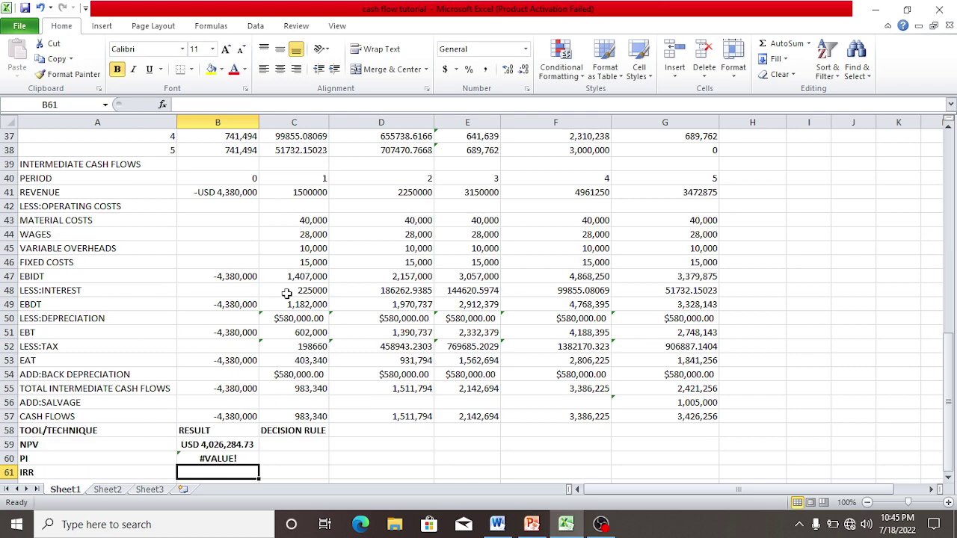
{"action": "double_click", "coordinate": [208, 458]}
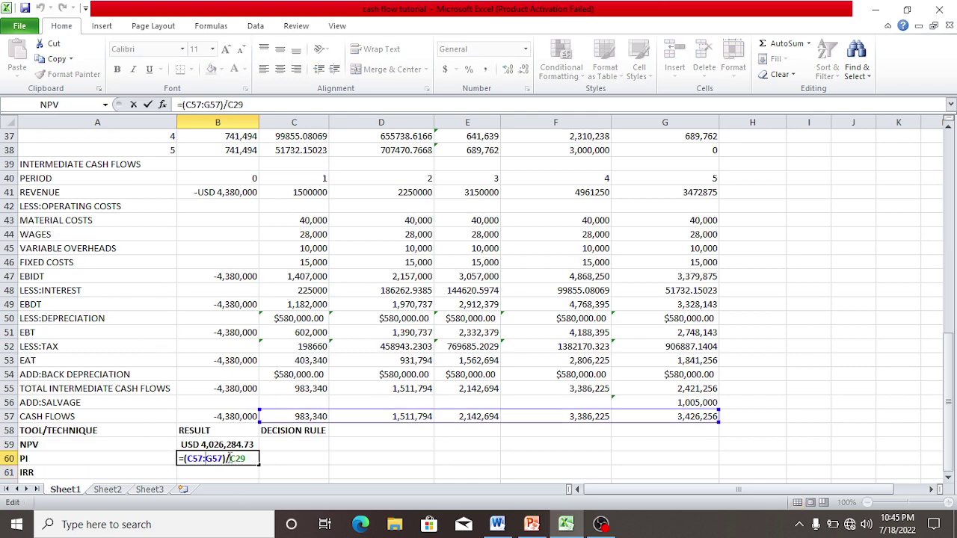
{"action": "key", "text": "End"}
{"action": "key", "text": "BackSpace"}
{"action": "key", "text": "BackSpace"}
{"action": "key", "text": "BackSpace"}
{"action": "key", "text": "BackSpace"}
{"action": "key", "text": "BackSpace"}
{"action": "key", "text": "BackSpace"}
{"action": "key", "text": "BackSpace"}
{"action": "key", "text": "BackSpace"}
{"action": "key", "text": "BackSpace"}
{"action": "key", "text": "BackSpace"}
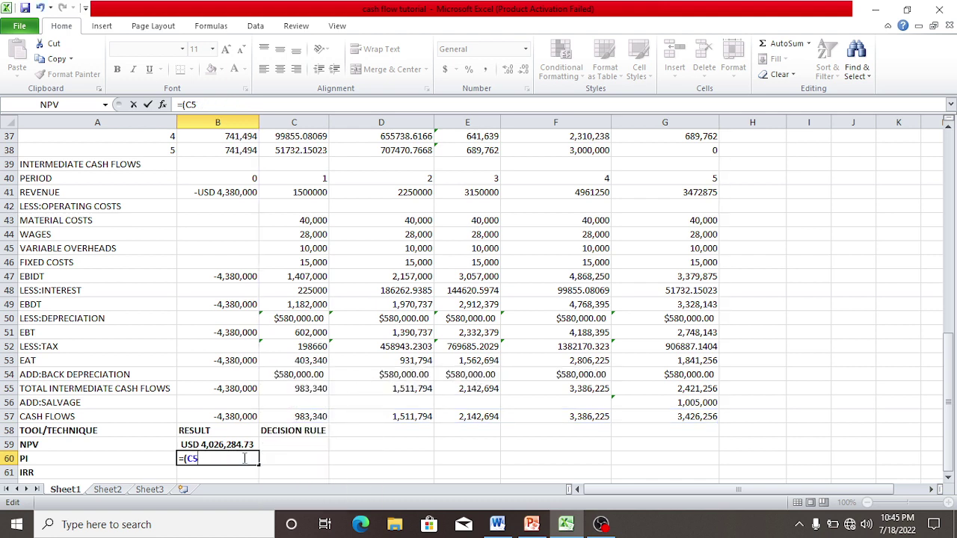
{"action": "key", "text": "BackSpace"}
{"action": "key", "text": "BackSpace"}
{"action": "key", "text": "BackSpace"}
{"action": "type", "text": "P"}
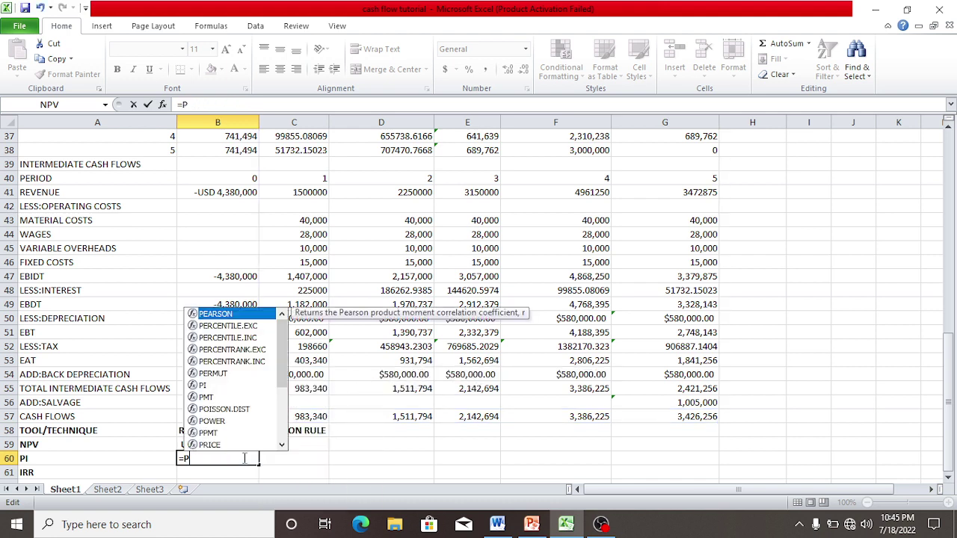
{"action": "type", "text": "I"}
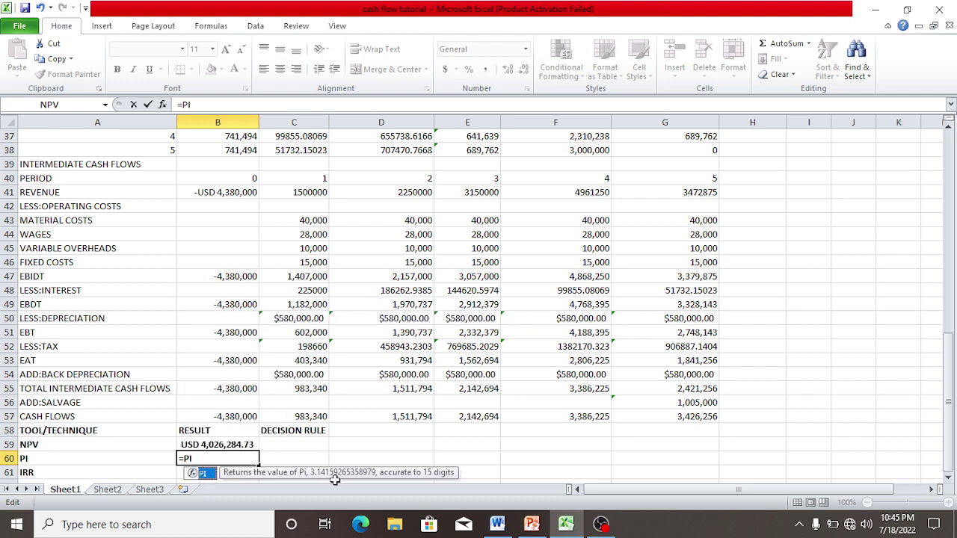
{"action": "double_click", "coordinate": [205, 474]}
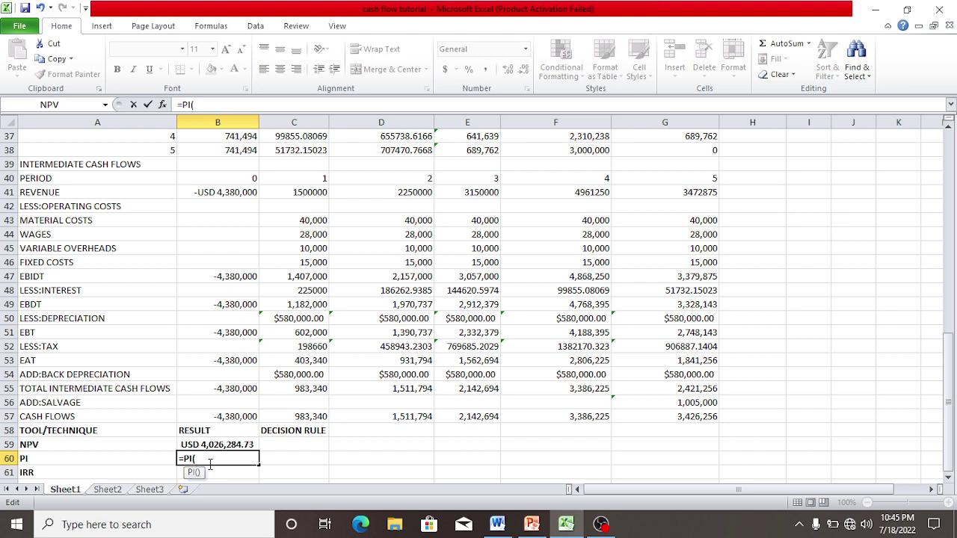
{"action": "left_click", "coordinate": [297, 413]}
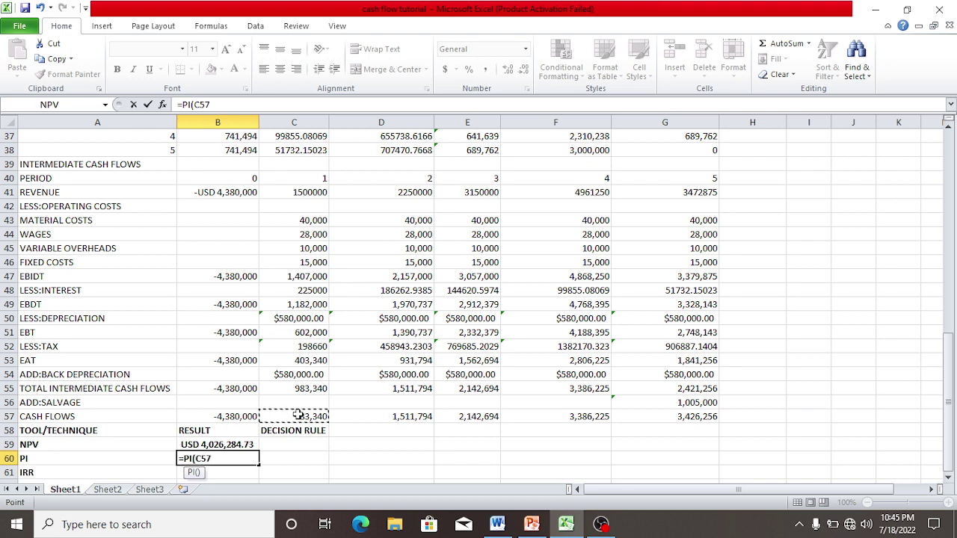
{"action": "left_click_drag", "start_coordinate": [298, 415], "coordinate": [663, 415]}
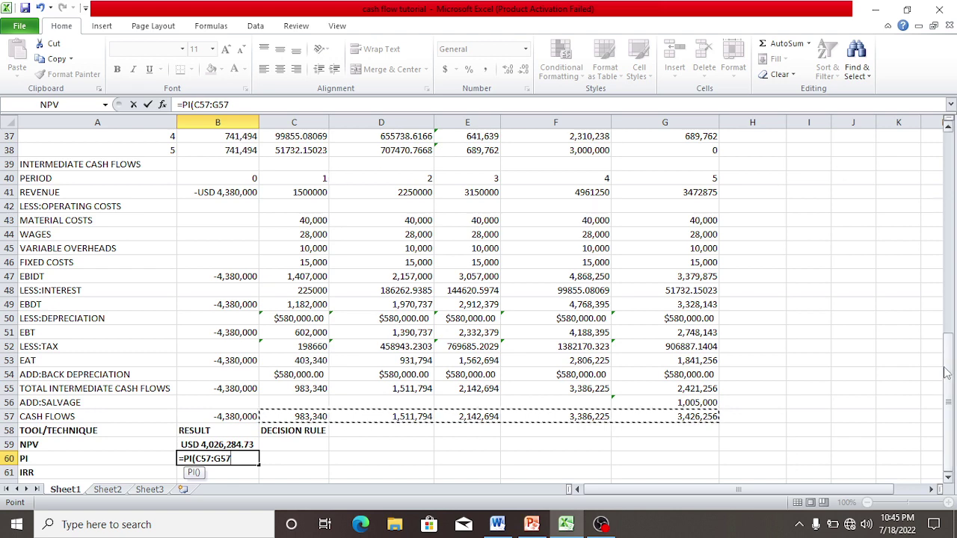
{"action": "left_click_drag", "start_coordinate": [947, 371], "coordinate": [950, 296]}
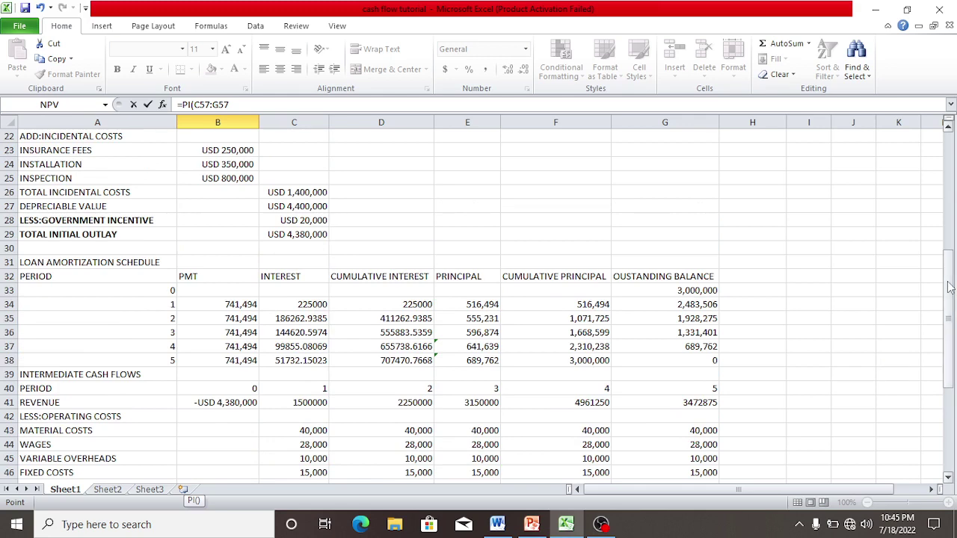
{"action": "left_click", "coordinate": [278, 233]}
{"action": "key", "text": "Return"}
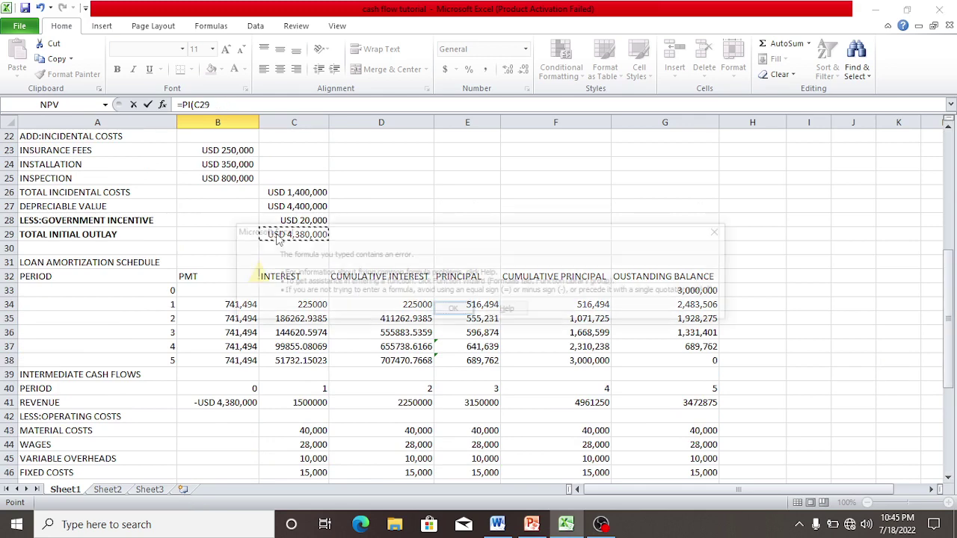
{"action": "left_click", "coordinate": [453, 311]}
{"action": "left_click_drag", "start_coordinate": [950, 288], "coordinate": [950, 329]}
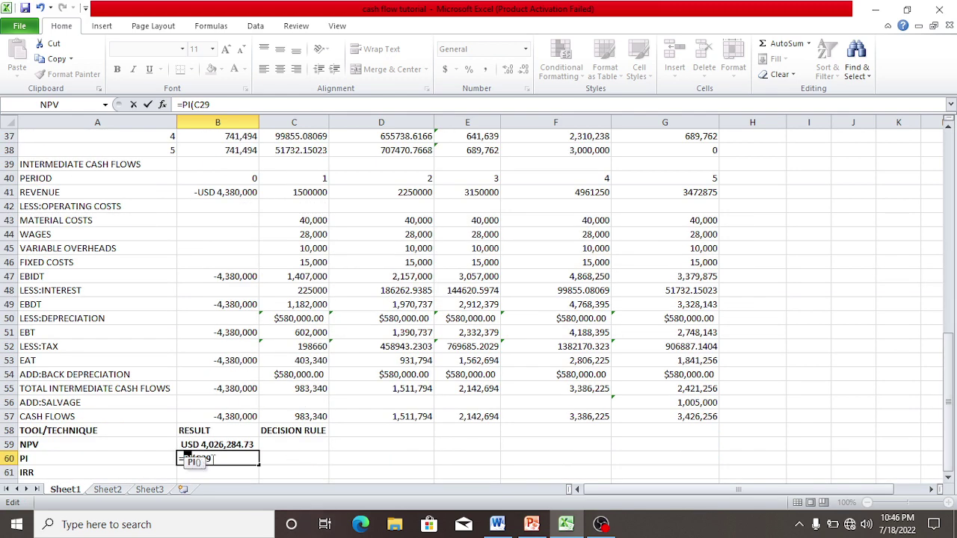
{"action": "key", "text": "Escape"}
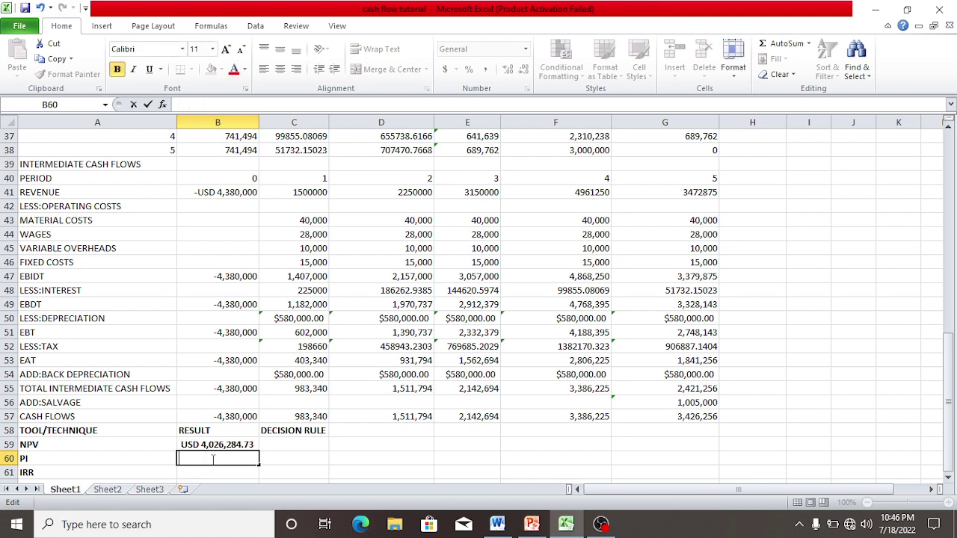
Step: Enter =IRR(B57:G57) in cell B61 to calculate an IRR of 33% for the row 57 cash flows
{"action": "left_click", "coordinate": [201, 471]}
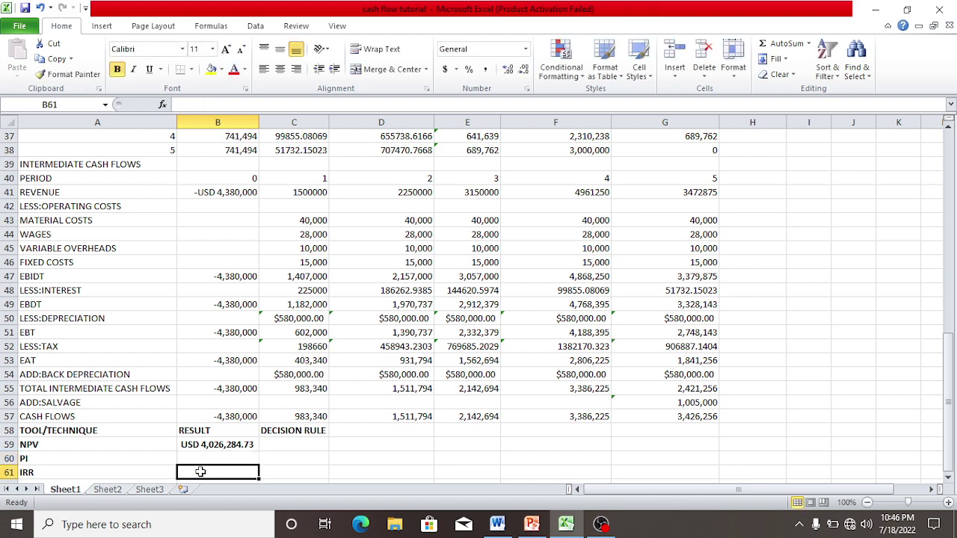
{"action": "type", "text": "="}
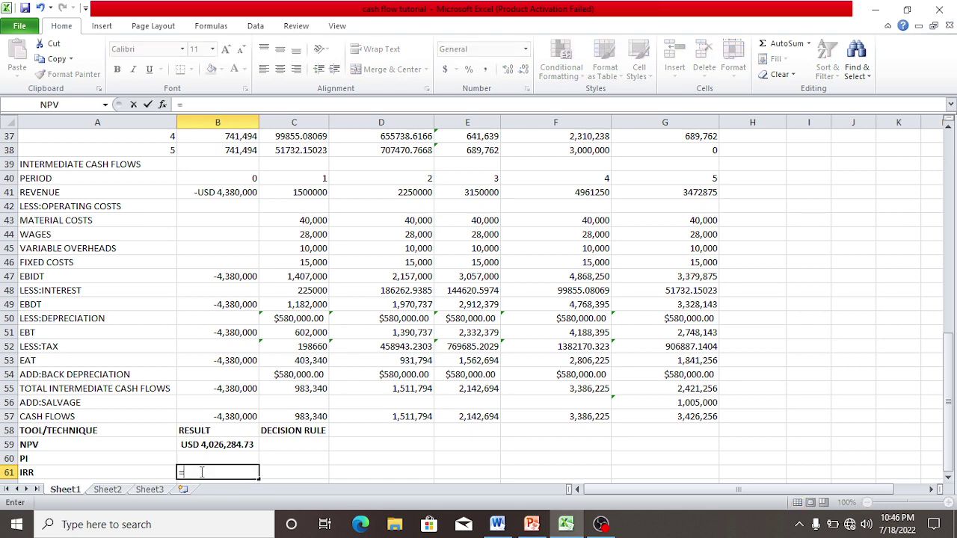
{"action": "type", "text": "I"}
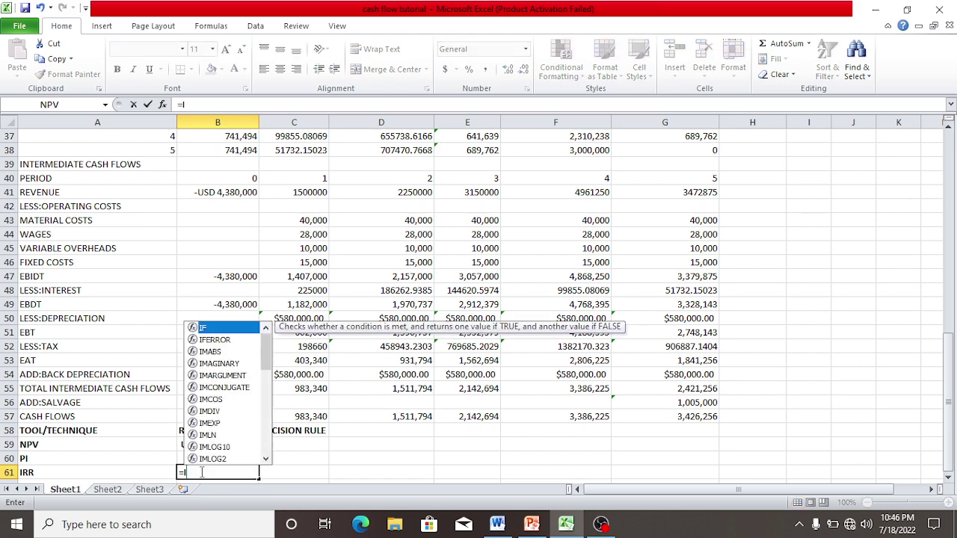
{"action": "type", "text": "RR"}
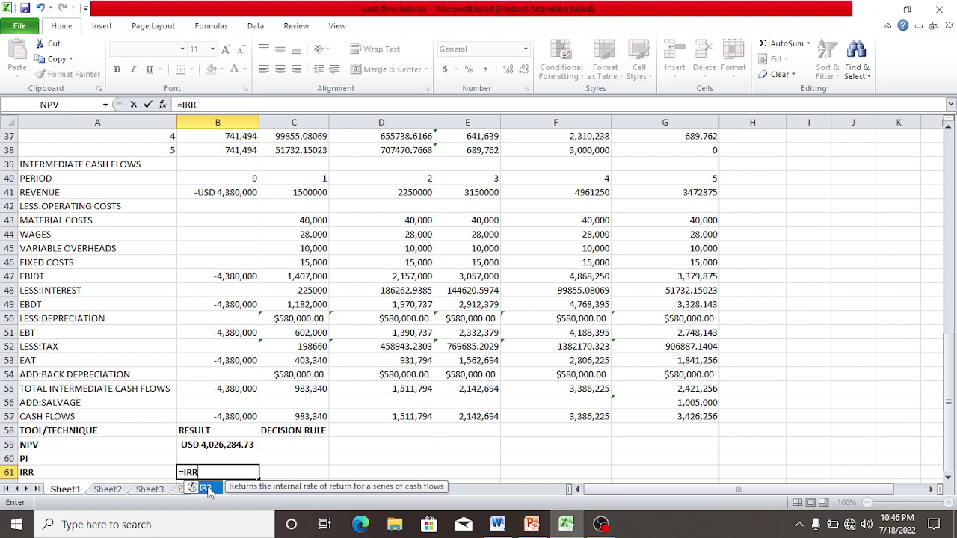
{"action": "double_click", "coordinate": [207, 489]}
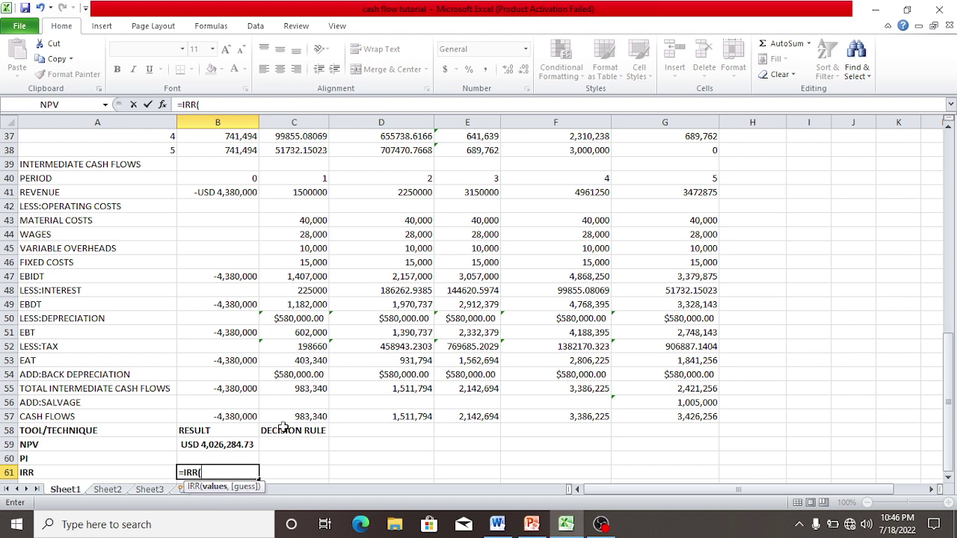
{"action": "left_click", "coordinate": [241, 417]}
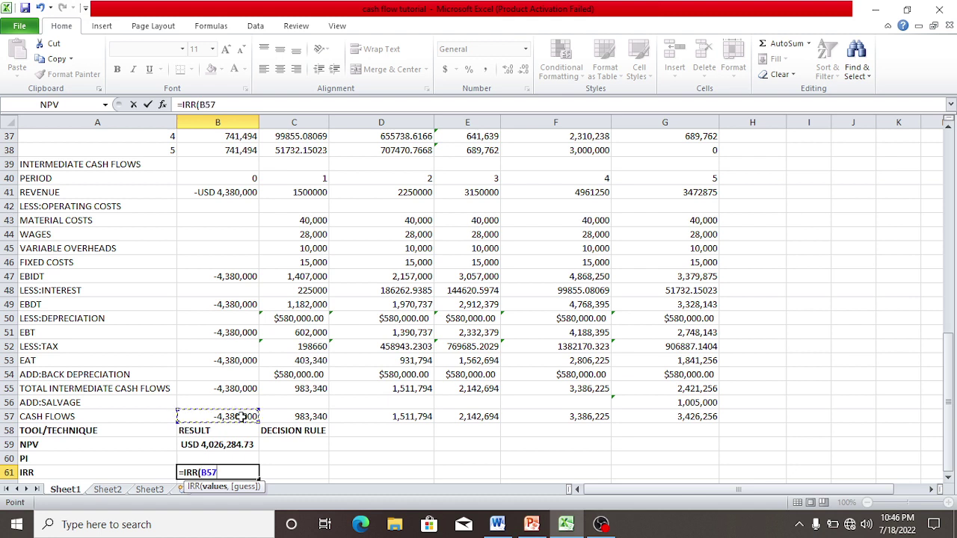
{"action": "left_click_drag", "start_coordinate": [241, 416], "coordinate": [637, 417]}
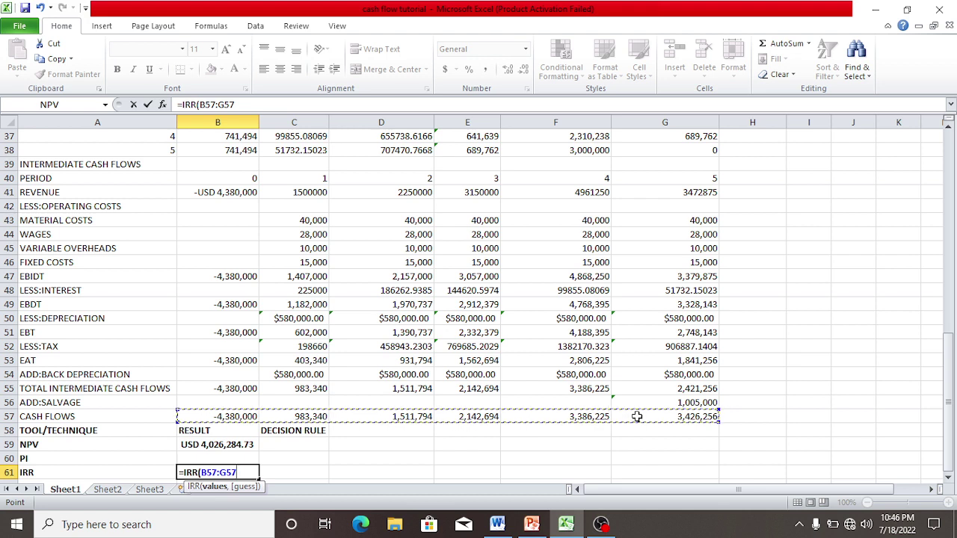
{"action": "type", "text": ")"}
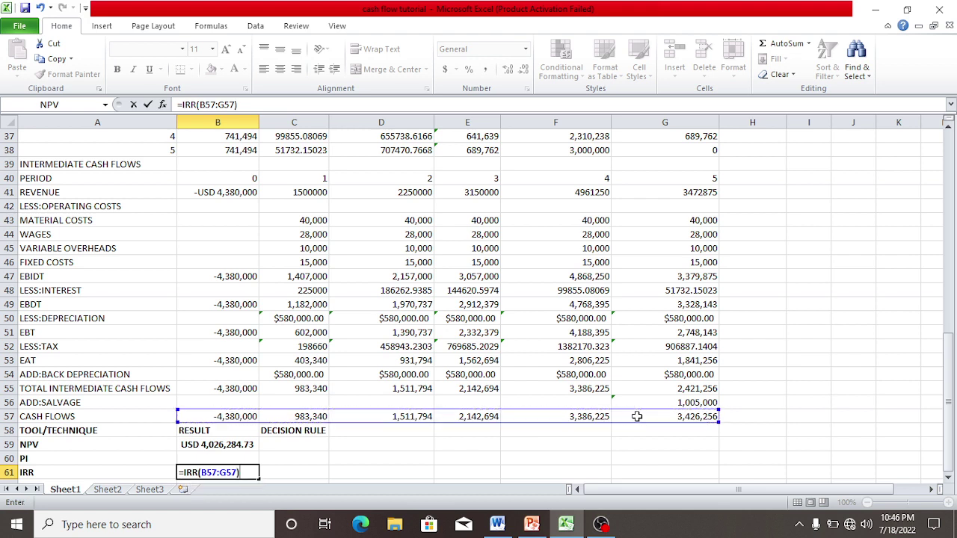
{"action": "key", "text": "Return"}
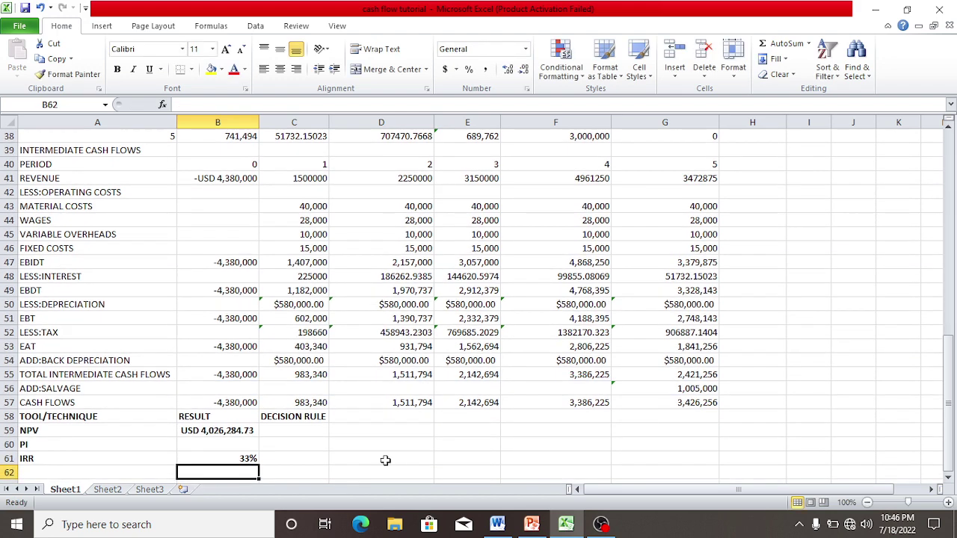
Step: Check the IRR formula, clear the contents of appraisal table A58:C61, then switch to OBS Studio
{"action": "double_click", "coordinate": [239, 458]}
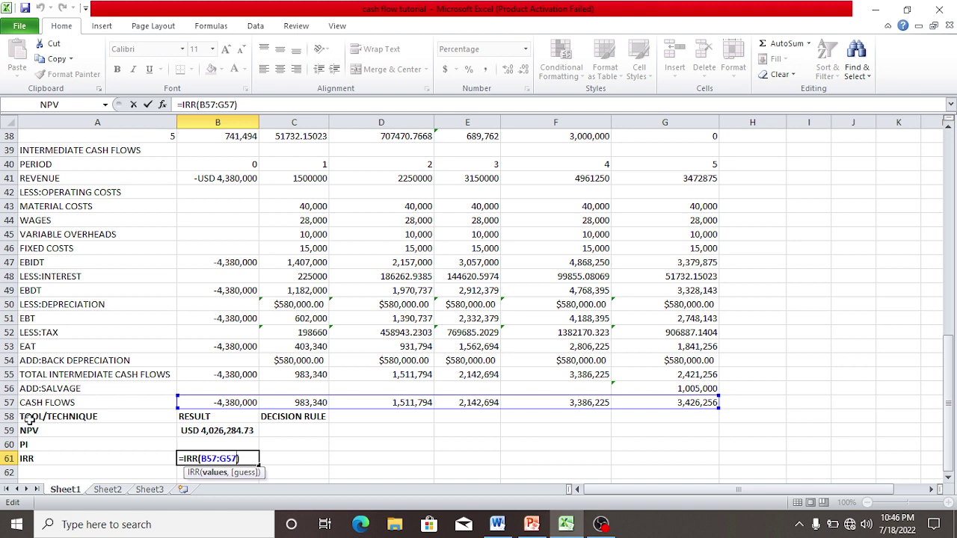
{"action": "left_click", "coordinate": [58, 419]}
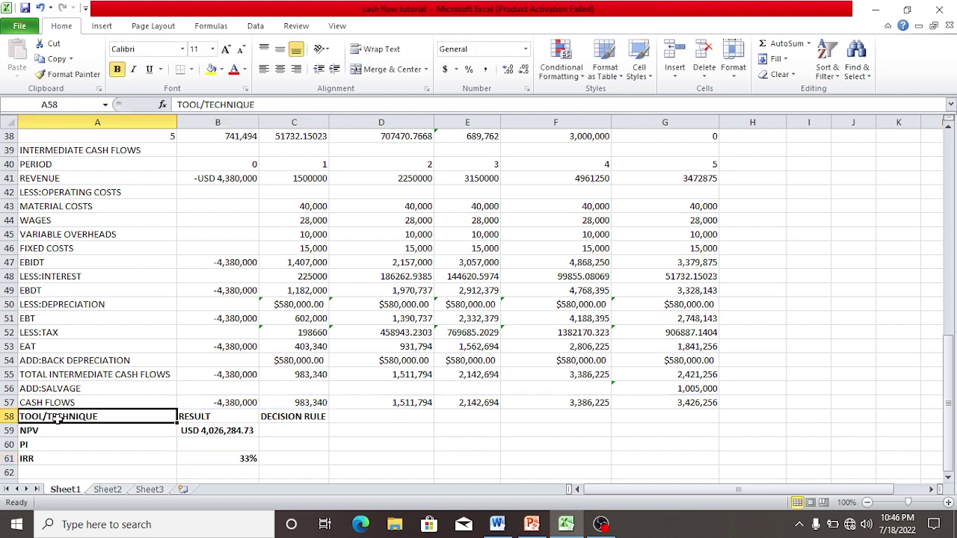
{"action": "left_click_drag", "start_coordinate": [58, 418], "coordinate": [287, 461]}
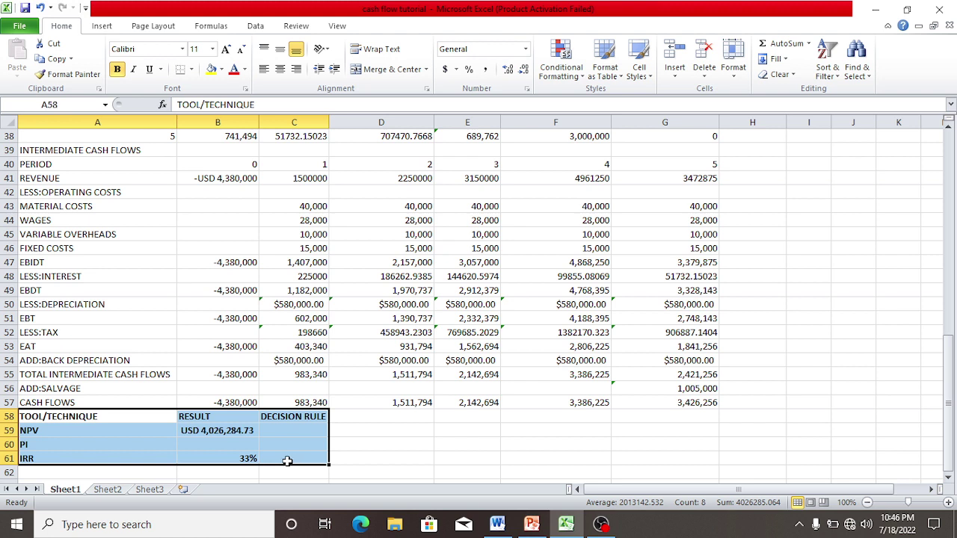
{"action": "right_click", "coordinate": [288, 464]}
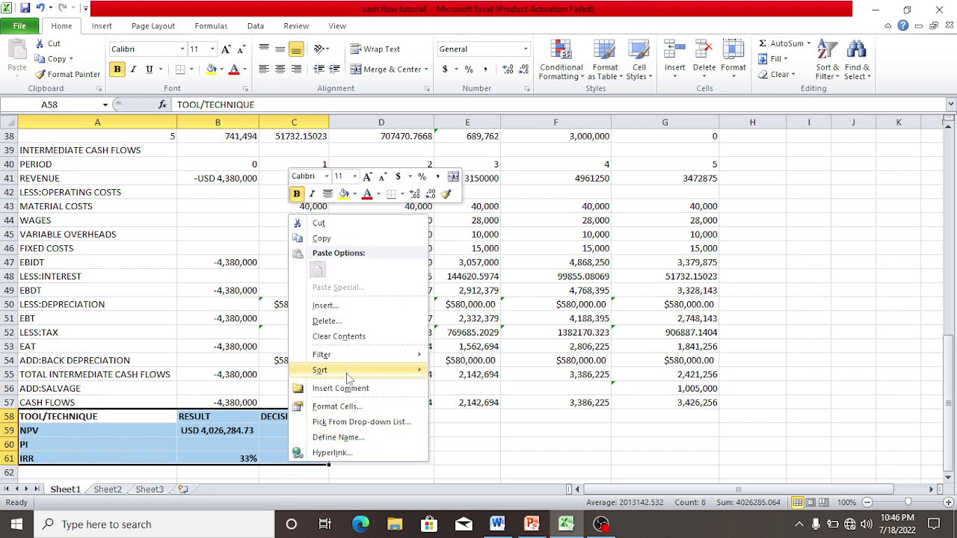
{"action": "left_click", "coordinate": [339, 337]}
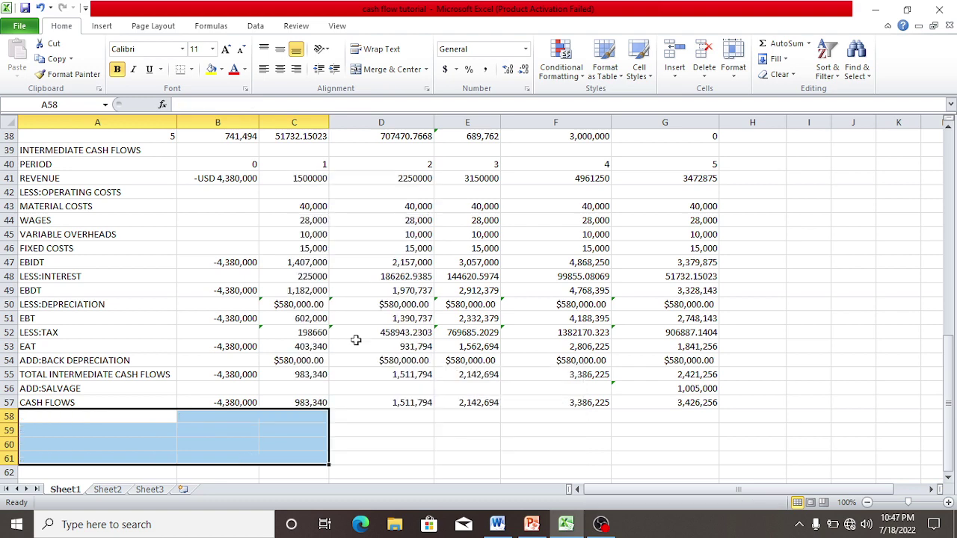
{"action": "left_click", "coordinate": [391, 437]}
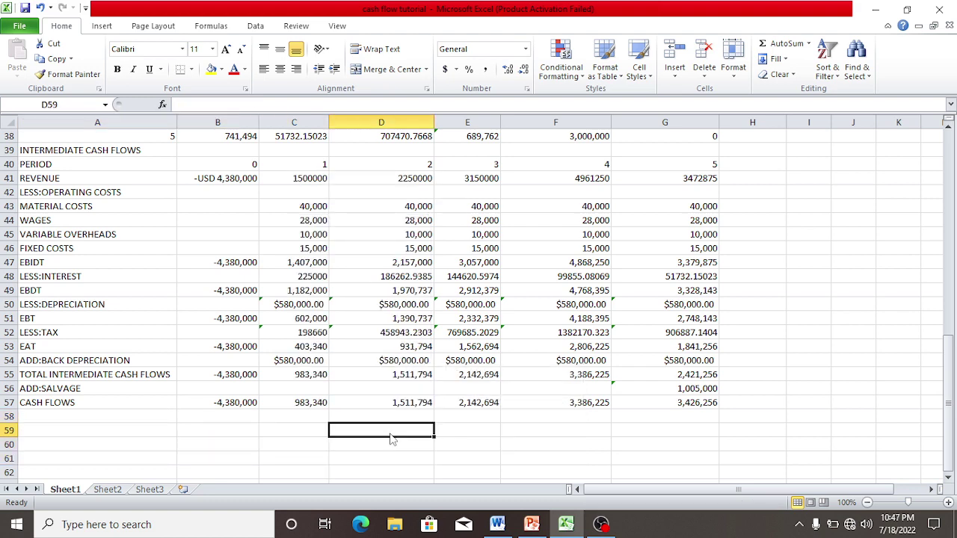
{"action": "left_click", "coordinate": [602, 525]}
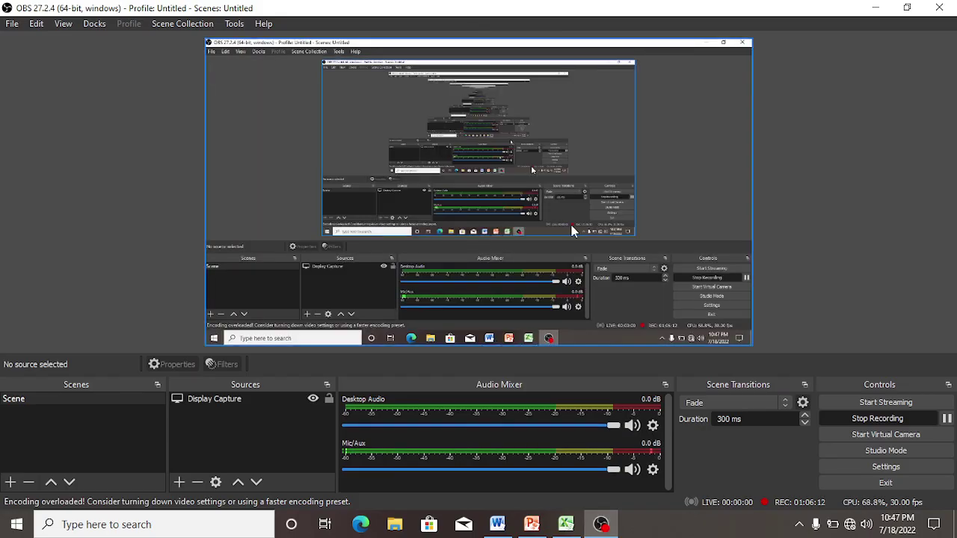